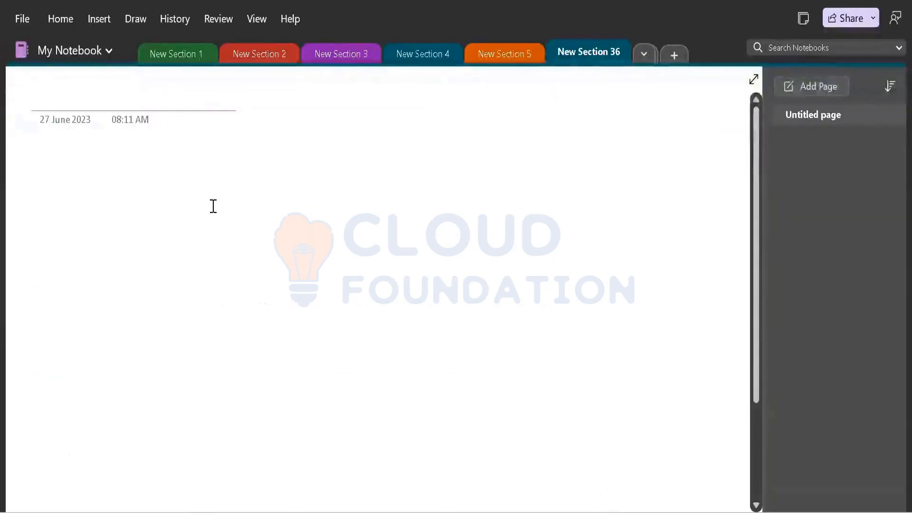
# Add a new pen on the Draw tab, make it two steps thinner, and begin handwriting the title
pyautogui.click(98, 21)
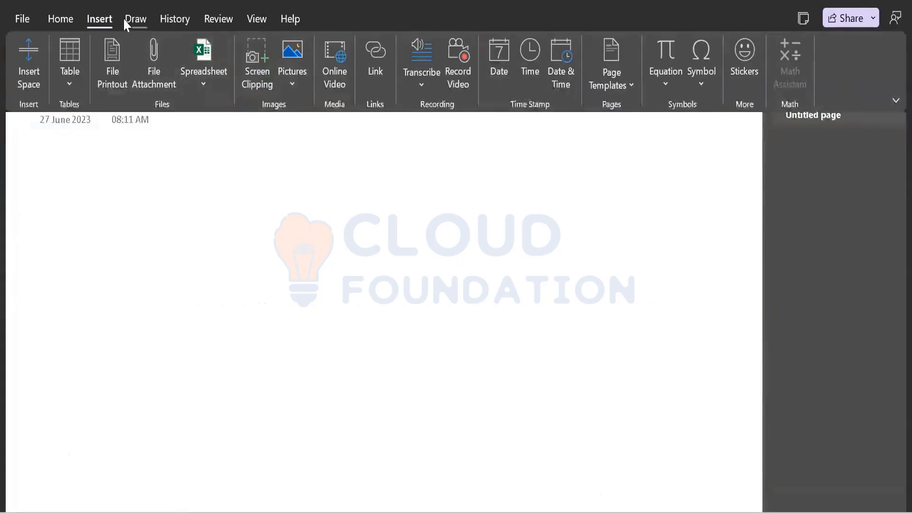
pyautogui.click(138, 20)
pyautogui.click(383, 85)
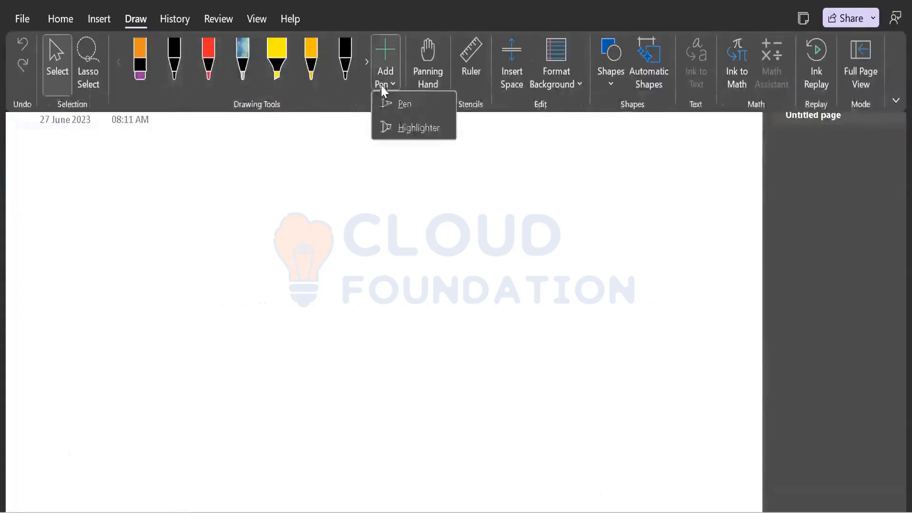
pyautogui.click(390, 109)
pyautogui.click(341, 162)
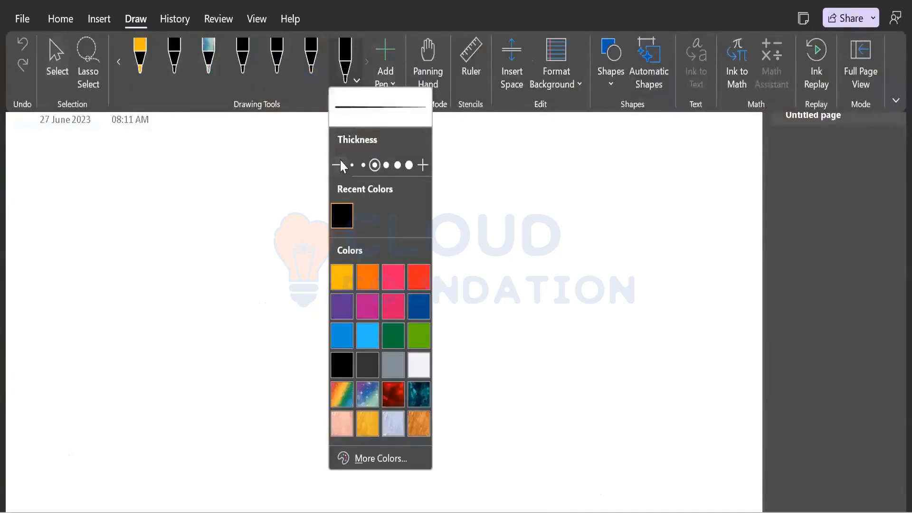
pyautogui.click(336, 165)
pyautogui.click(271, 150)
pyautogui.moveTo(267, 155)
pyautogui.mouseDown()
pyautogui.moveTo(270, 191)
pyautogui.moveTo(275, 168)
pyautogui.moveTo(336, 155)
pyautogui.moveTo(398, 156)
pyautogui.moveTo(407, 184)
pyautogui.moveTo(410, 155)
pyautogui.moveTo(426, 148)
pyautogui.moveTo(455, 149)
pyautogui.moveTo(409, 157)
pyautogui.moveTo(651, 134)
pyautogui.mouseUp()
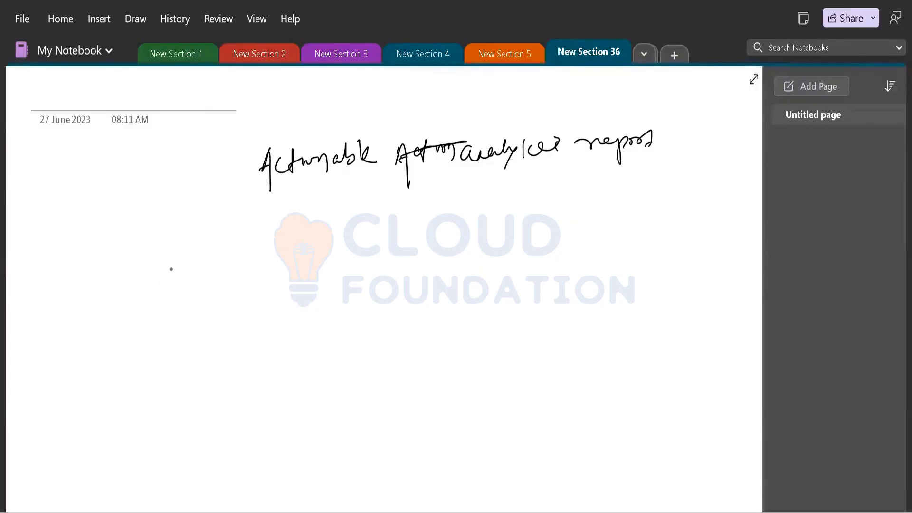
# Handwrite a label, then draw the upper bracketed box labelled Export
pyautogui.moveTo(179, 257)
pyautogui.mouseDown()
pyautogui.moveTo(193, 269)
pyautogui.moveTo(183, 281)
pyautogui.moveTo(231, 257)
pyautogui.moveTo(223, 267)
pyautogui.moveTo(247, 294)
pyautogui.mouseUp()
pyautogui.moveTo(241, 258); pyautogui.dragTo(275, 237)
pyautogui.moveTo(247, 287); pyautogui.dragTo(258, 317)
pyautogui.moveTo(315, 240); pyautogui.dragTo(334, 292)
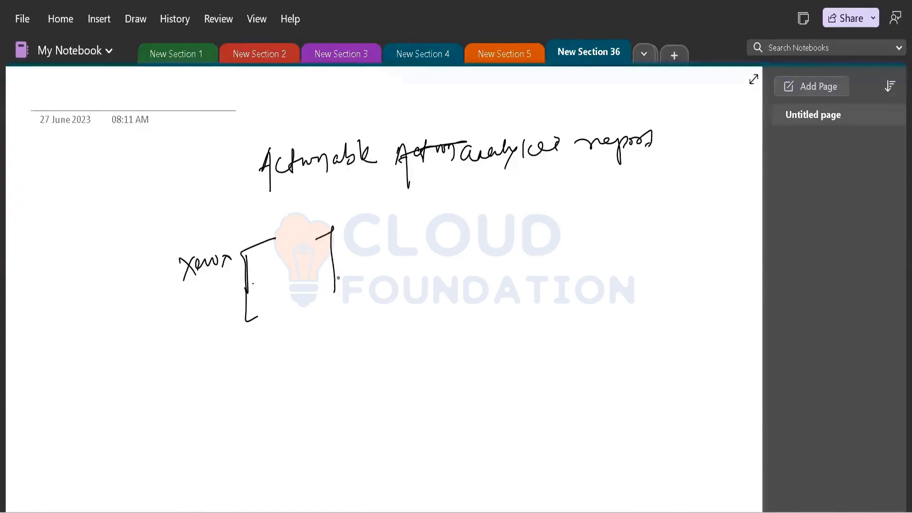
pyautogui.moveTo(341, 240)
pyautogui.mouseDown()
pyautogui.moveTo(344, 253)
pyautogui.moveTo(357, 245)
pyautogui.moveTo(356, 266)
pyautogui.moveTo(380, 233)
pyautogui.moveTo(384, 243)
pyautogui.mouseUp()
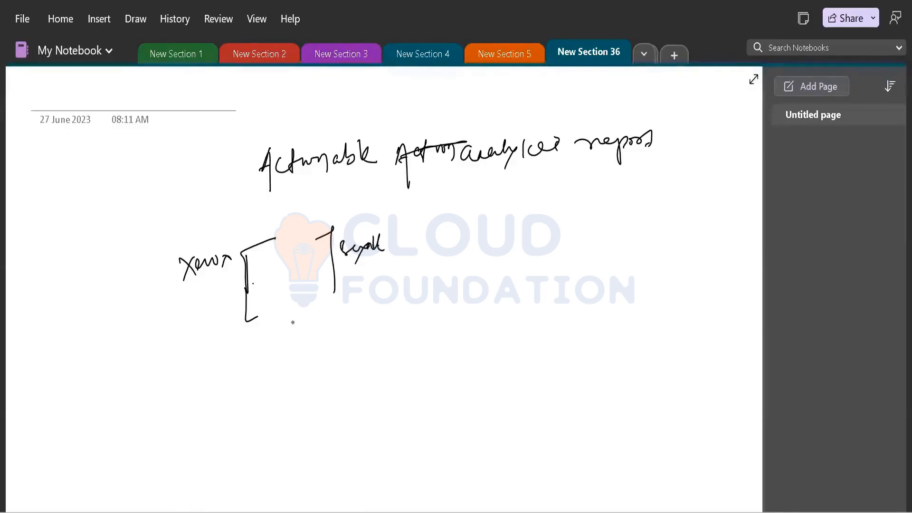
# Draw a lower-left bracketed box labelled Home with a small mark above it
pyautogui.moveTo(111, 403)
pyautogui.mouseDown()
pyautogui.moveTo(86, 422)
pyautogui.moveTo(110, 457)
pyautogui.moveTo(141, 438)
pyautogui.moveTo(135, 447)
pyautogui.mouseUp()
pyautogui.moveTo(151, 410)
pyautogui.mouseDown()
pyautogui.moveTo(150, 428)
pyautogui.moveTo(159, 409)
pyautogui.moveTo(158, 427)
pyautogui.mouseUp()
pyautogui.moveTo(161, 427)
pyautogui.mouseDown()
pyautogui.moveTo(182, 427)
pyautogui.moveTo(172, 407)
pyautogui.moveTo(194, 403)
pyautogui.mouseUp()
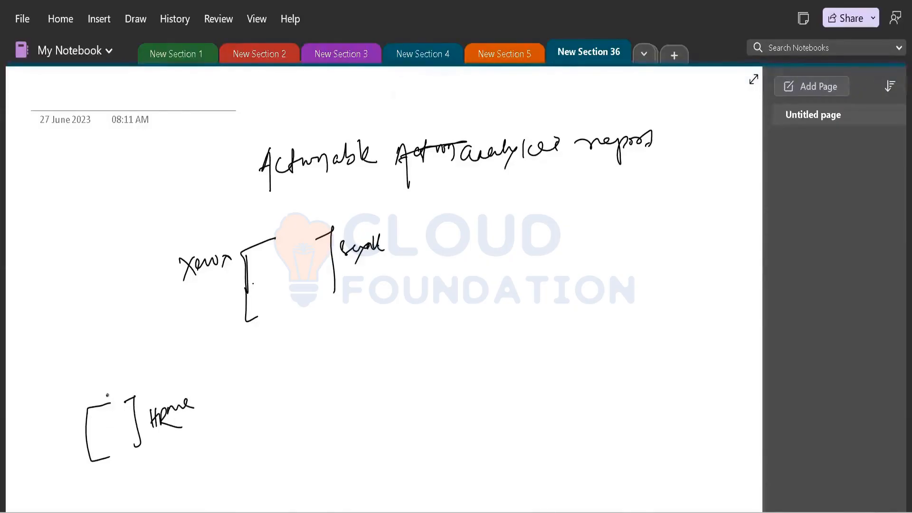
pyautogui.moveTo(108, 395)
pyautogui.mouseDown()
pyautogui.moveTo(119, 382)
pyautogui.moveTo(109, 365)
pyautogui.moveTo(231, 307)
pyautogui.mouseUp()
# Connect Home to Export with an arrow labelled user, add a note, and tick Home
pyautogui.moveTo(154, 327)
pyautogui.mouseDown()
pyautogui.moveTo(165, 331)
pyautogui.moveTo(162, 352)
pyautogui.mouseUp()
pyautogui.moveTo(119, 330)
pyautogui.mouseDown()
pyautogui.moveTo(121, 341)
pyautogui.moveTo(154, 317)
pyautogui.moveTo(196, 311)
pyautogui.moveTo(199, 298)
pyautogui.mouseUp()
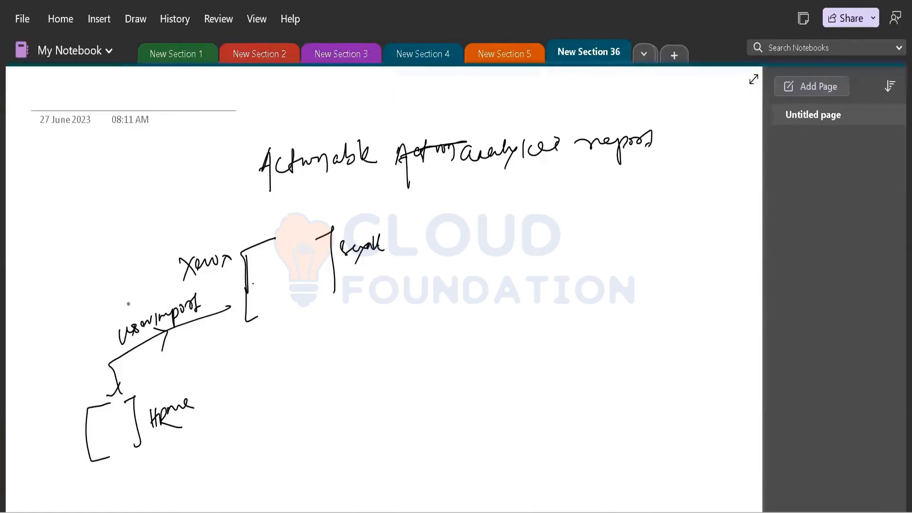
pyautogui.moveTo(131, 316)
pyautogui.mouseDown()
pyautogui.moveTo(134, 302)
pyautogui.moveTo(145, 305)
pyautogui.mouseUp()
pyautogui.moveTo(90, 311)
pyautogui.mouseDown()
pyautogui.moveTo(118, 287)
pyautogui.moveTo(110, 308)
pyautogui.moveTo(126, 285)
pyautogui.moveTo(133, 292)
pyautogui.moveTo(146, 276)
pyautogui.moveTo(158, 283)
pyautogui.moveTo(164, 267)
pyautogui.moveTo(166, 275)
pyautogui.moveTo(183, 259)
pyautogui.mouseUp()
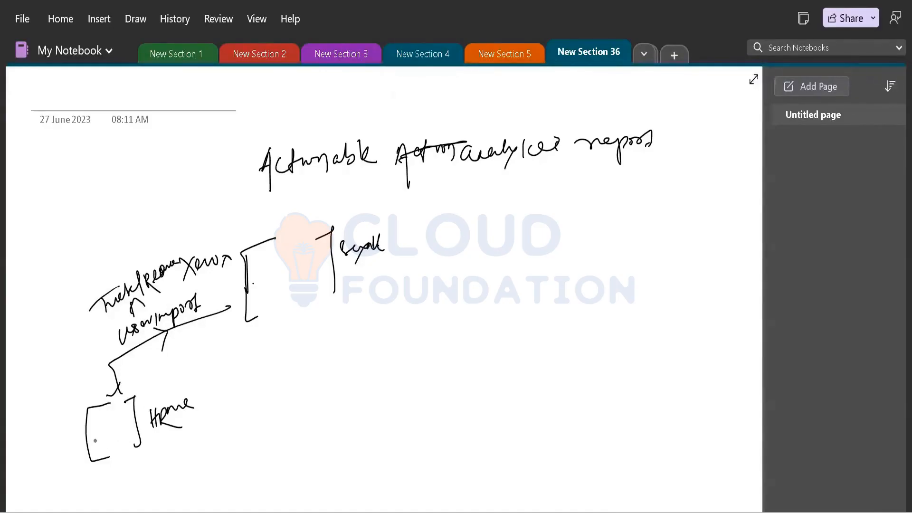
pyautogui.moveTo(95, 433)
pyautogui.mouseDown()
pyautogui.moveTo(101, 439)
pyautogui.moveTo(116, 424)
pyautogui.mouseUp()
# Draw arrow lines leading right from the Export box
pyautogui.moveTo(337, 230); pyautogui.dragTo(432, 205)
pyautogui.moveTo(341, 275); pyautogui.dragTo(412, 259)
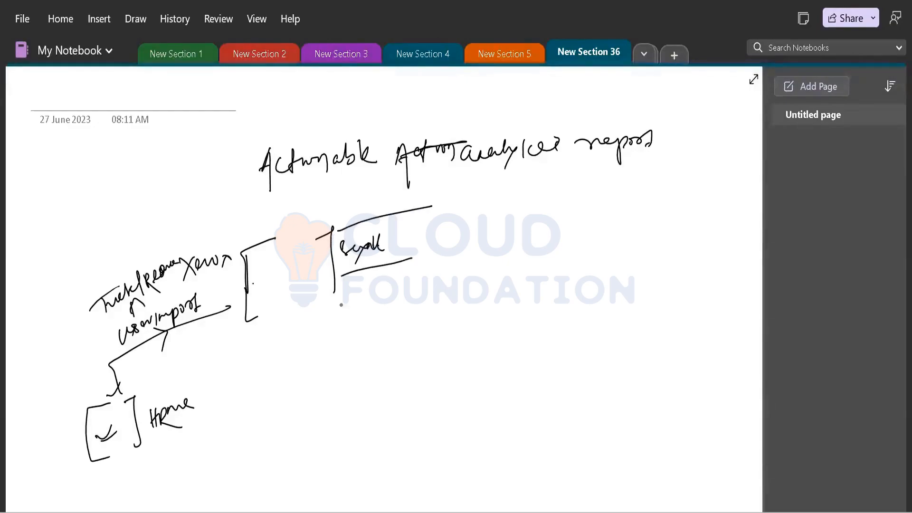
pyautogui.moveTo(339, 318); pyautogui.dragTo(411, 302)
pyautogui.moveTo(429, 203)
pyautogui.mouseDown()
pyautogui.moveTo(442, 205)
pyautogui.moveTo(436, 216)
pyautogui.mouseUp()
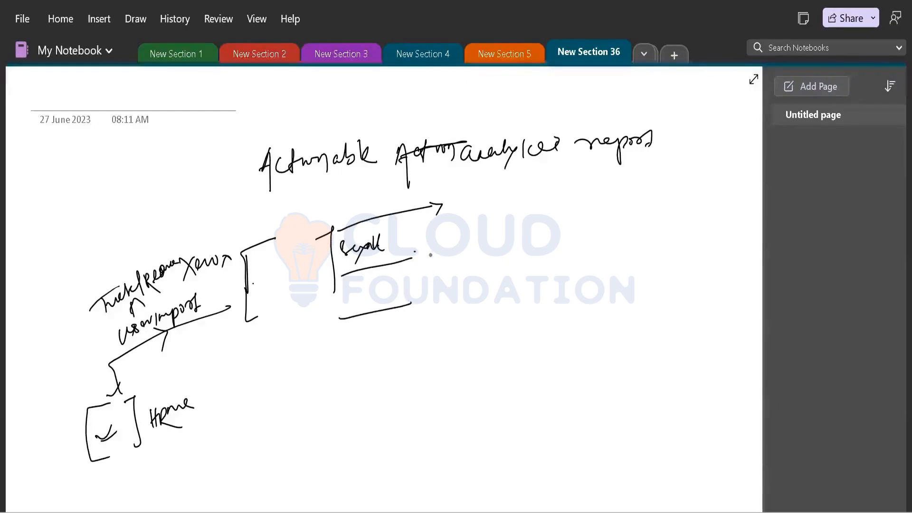
pyautogui.moveTo(415, 251); pyautogui.dragTo(429, 324)
# Draw a downward arrow below the Export box with a handwritten note beneath it
pyautogui.moveTo(278, 305)
pyautogui.mouseDown()
pyautogui.moveTo(284, 336)
pyautogui.moveTo(299, 323)
pyautogui.mouseUp()
pyautogui.moveTo(269, 365)
pyautogui.mouseDown()
pyautogui.moveTo(283, 356)
pyautogui.moveTo(272, 382)
pyautogui.moveTo(372, 340)
pyautogui.mouseUp()
pyautogui.moveTo(325, 383); pyautogui.dragTo(345, 371)
pyautogui.moveTo(344, 383)
pyautogui.mouseDown()
pyautogui.moveTo(350, 371)
pyautogui.moveTo(355, 394)
pyautogui.moveTo(391, 354)
pyautogui.mouseUp()
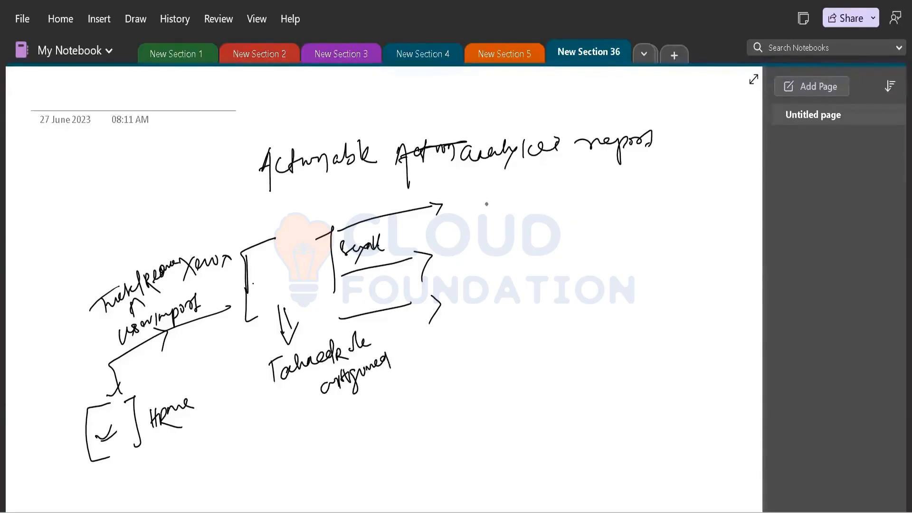
# Write and box 15 at the top arrow's end, draw a DB box below, and tick both
pyautogui.moveTo(484, 205); pyautogui.dragTo(488, 216)
pyautogui.moveTo(503, 202)
pyautogui.mouseDown()
pyautogui.moveTo(523, 209)
pyautogui.moveTo(487, 227)
pyautogui.mouseUp()
pyautogui.moveTo(469, 267)
pyautogui.mouseDown()
pyautogui.moveTo(478, 261)
pyautogui.moveTo(484, 280)
pyautogui.mouseUp()
pyautogui.moveTo(479, 248)
pyautogui.mouseDown()
pyautogui.moveTo(548, 219)
pyautogui.moveTo(502, 283)
pyautogui.mouseUp()
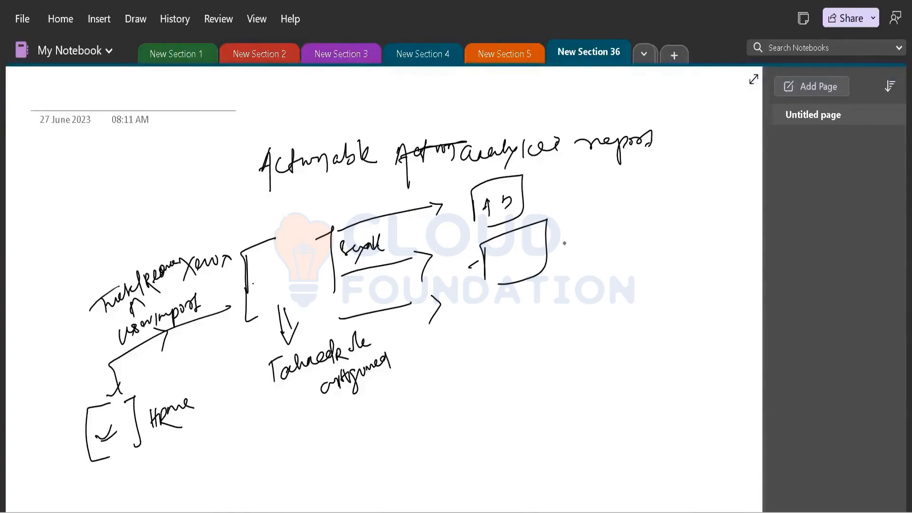
pyautogui.moveTo(559, 240); pyautogui.dragTo(559, 255)
pyautogui.moveTo(575, 238); pyautogui.dragTo(574, 260)
pyautogui.moveTo(504, 251)
pyautogui.mouseDown()
pyautogui.moveTo(523, 249)
pyautogui.moveTo(519, 261)
pyautogui.mouseUp()
pyautogui.moveTo(483, 189); pyautogui.dragTo(509, 190)
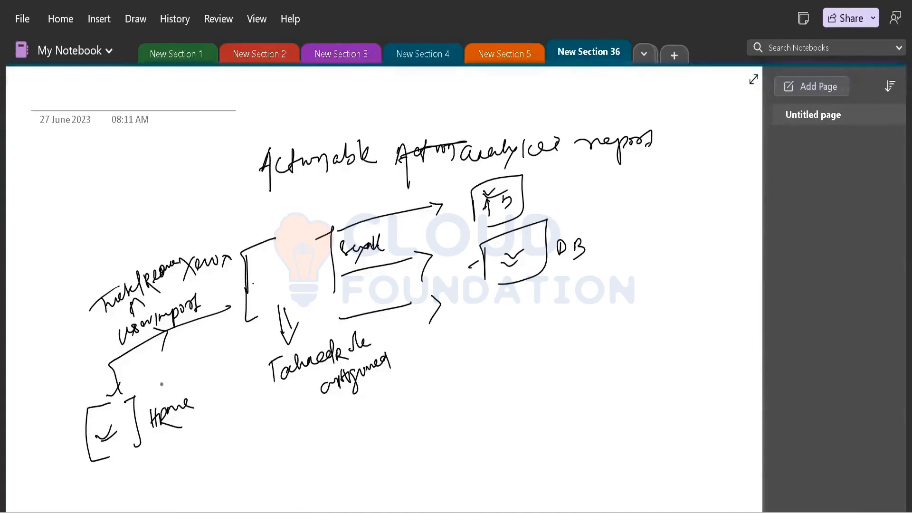
# Write abc above Home and inside Export, double the connector, and check 15 and DB
pyautogui.moveTo(155, 391); pyautogui.dragTo(161, 394)
pyautogui.moveTo(164, 372); pyautogui.dragTo(166, 388)
pyautogui.moveTo(186, 371); pyautogui.dragTo(185, 380)
pyautogui.moveTo(115, 397)
pyautogui.mouseDown()
pyautogui.moveTo(102, 361)
pyautogui.moveTo(222, 291)
pyautogui.mouseUp()
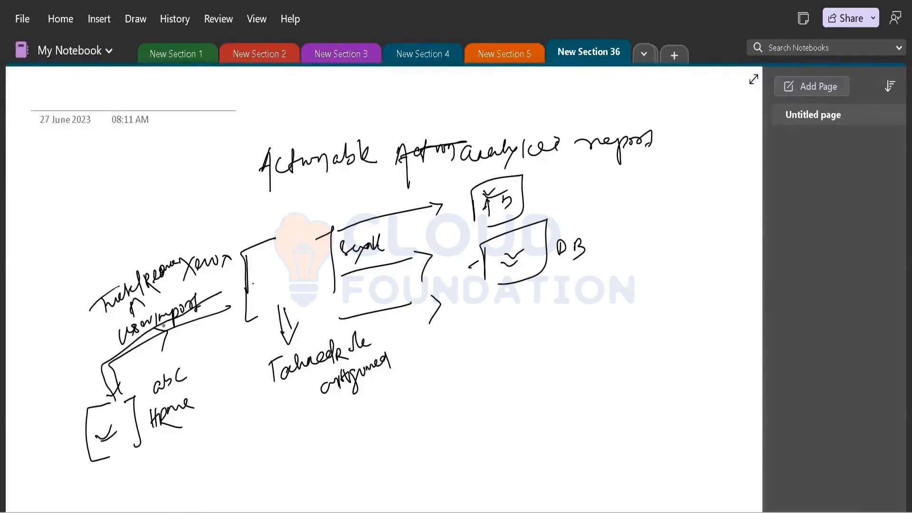
pyautogui.moveTo(156, 328); pyautogui.dragTo(172, 326)
pyautogui.moveTo(174, 327); pyautogui.dragTo(163, 351)
pyautogui.moveTo(271, 288)
pyautogui.mouseDown()
pyautogui.moveTo(265, 296)
pyautogui.moveTo(279, 278)
pyautogui.moveTo(286, 288)
pyautogui.mouseUp()
pyautogui.moveTo(297, 280); pyautogui.dragTo(291, 289)
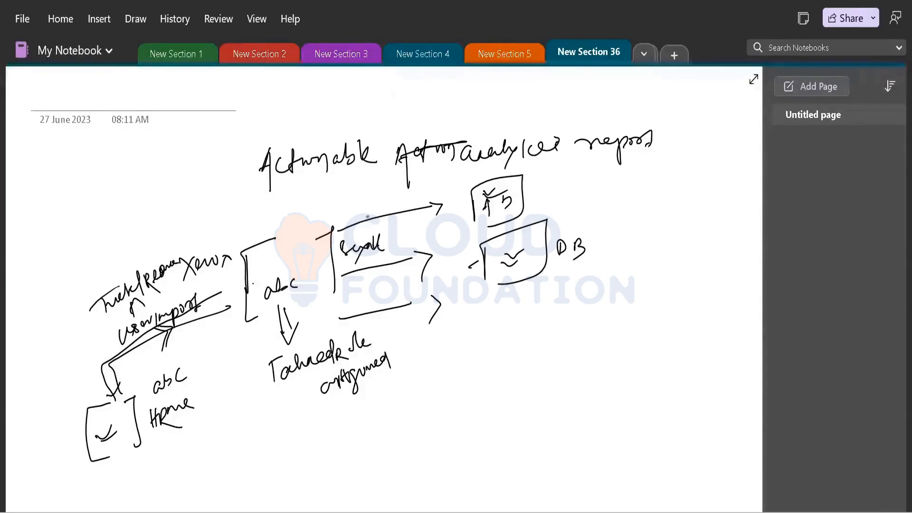
pyautogui.moveTo(523, 190); pyautogui.dragTo(547, 181)
pyautogui.moveTo(599, 238); pyautogui.dragTo(627, 228)
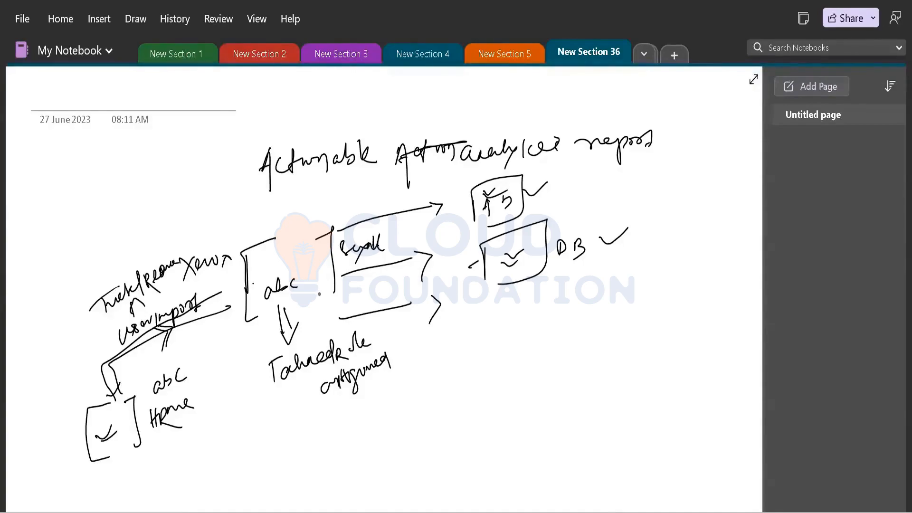
# Add a question note by the arrow text, extend the Home label, and mark an x
pyautogui.moveTo(426, 352)
pyautogui.mouseDown()
pyautogui.moveTo(428, 376)
pyautogui.moveTo(443, 351)
pyautogui.mouseUp()
pyautogui.moveTo(190, 370)
pyautogui.mouseDown()
pyautogui.moveTo(206, 356)
pyautogui.moveTo(199, 394)
pyautogui.moveTo(226, 365)
pyautogui.moveTo(234, 369)
pyautogui.mouseUp()
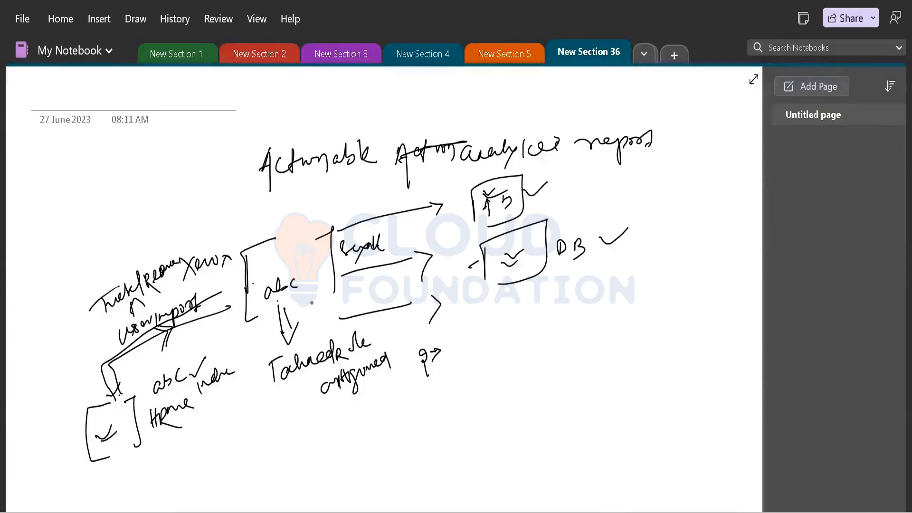
pyautogui.moveTo(290, 297)
pyautogui.mouseDown()
pyautogui.moveTo(302, 307)
pyautogui.moveTo(293, 317)
pyautogui.moveTo(305, 297)
pyautogui.moveTo(295, 316)
pyautogui.mouseUp()
# Cross out the 15 tick, bolden the DB check, note beneath DB, and add x and plus marks
pyautogui.moveTo(600, 238); pyautogui.dragTo(625, 225)
pyautogui.moveTo(536, 185); pyautogui.dragTo(548, 199)
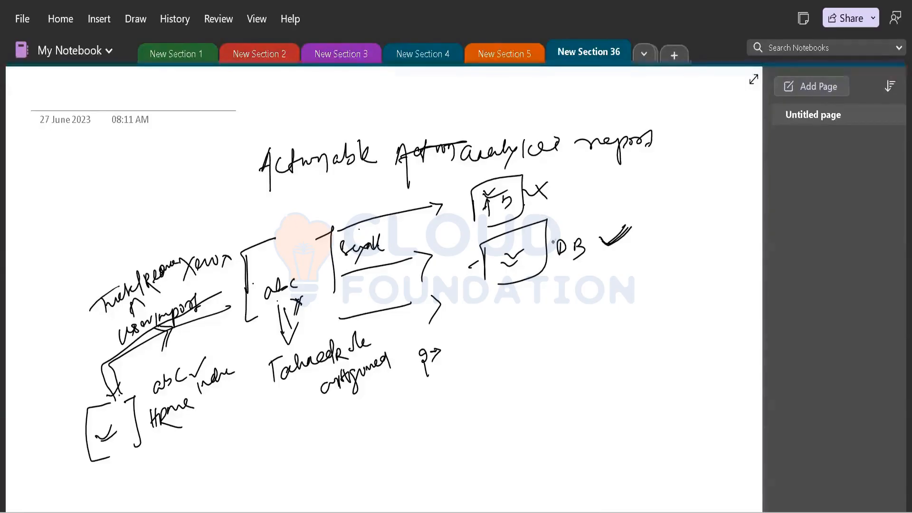
pyautogui.moveTo(482, 277); pyautogui.dragTo(512, 285)
pyautogui.moveTo(581, 271)
pyautogui.mouseDown()
pyautogui.moveTo(597, 285)
pyautogui.moveTo(581, 315)
pyautogui.moveTo(597, 306)
pyautogui.moveTo(637, 312)
pyautogui.moveTo(669, 287)
pyautogui.moveTo(677, 293)
pyautogui.moveTo(638, 301)
pyautogui.moveTo(682, 296)
pyautogui.moveTo(649, 287)
pyautogui.mouseUp()
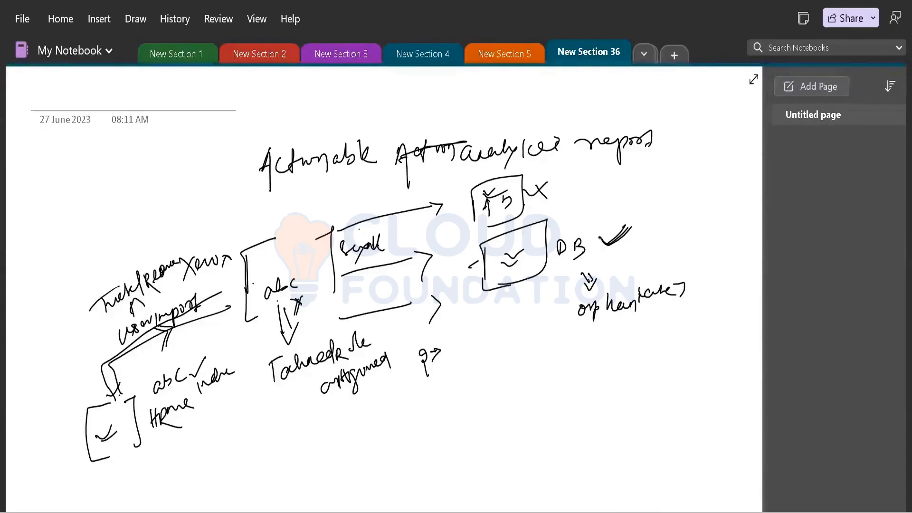
pyautogui.moveTo(599, 237)
pyautogui.mouseDown()
pyautogui.moveTo(610, 244)
pyautogui.moveTo(634, 224)
pyautogui.mouseUp()
pyautogui.moveTo(265, 217)
pyautogui.mouseDown()
pyautogui.moveTo(280, 212)
pyautogui.moveTo(271, 221)
pyautogui.mouseUp()
pyautogui.moveTo(69, 438); pyautogui.dragTo(75, 441)
# Draw a labelled bracket box at the top left, connected to the diagram
pyautogui.moveTo(228, 245); pyautogui.dragTo(131, 185)
pyautogui.moveTo(66, 167)
pyautogui.mouseDown()
pyautogui.moveTo(45, 173)
pyautogui.moveTo(56, 233)
pyautogui.mouseUp()
pyautogui.moveTo(93, 166); pyautogui.dragTo(115, 214)
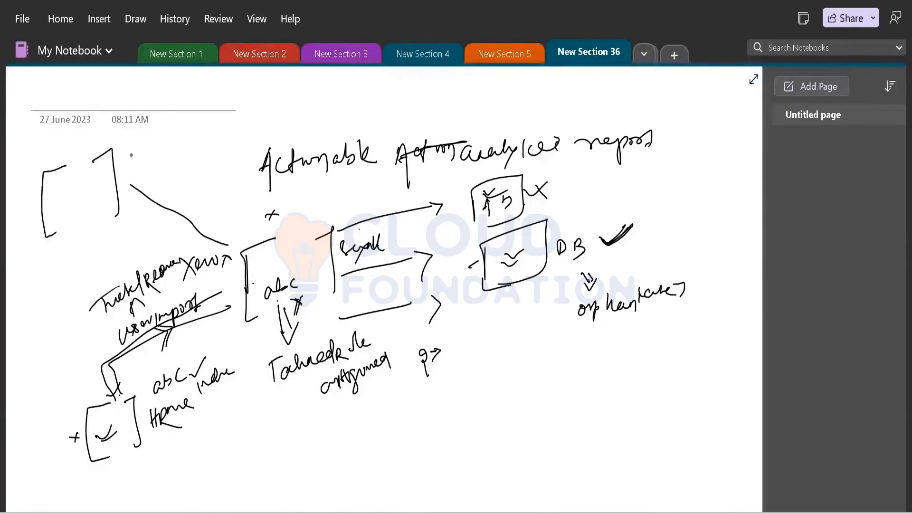
pyautogui.moveTo(132, 157)
pyautogui.mouseDown()
pyautogui.moveTo(128, 167)
pyautogui.moveTo(152, 143)
pyautogui.moveTo(201, 134)
pyautogui.mouseUp()
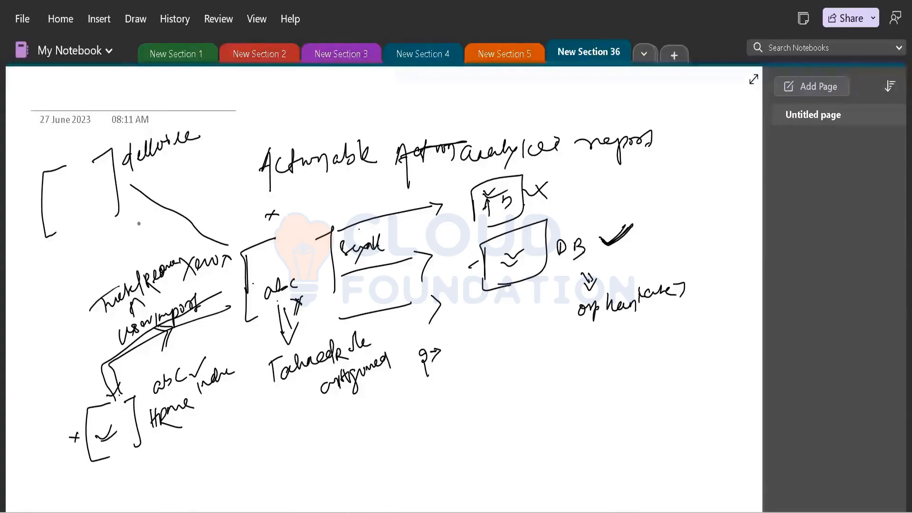
pyautogui.moveTo(109, 218); pyautogui.dragTo(118, 213)
# Tick the upper label, the abc box, the crossed mark and DB, adding a few more marks
pyautogui.moveTo(207, 278); pyautogui.dragTo(222, 269)
pyautogui.moveTo(266, 260)
pyautogui.mouseDown()
pyautogui.moveTo(275, 256)
pyautogui.moveTo(264, 283)
pyautogui.mouseUp()
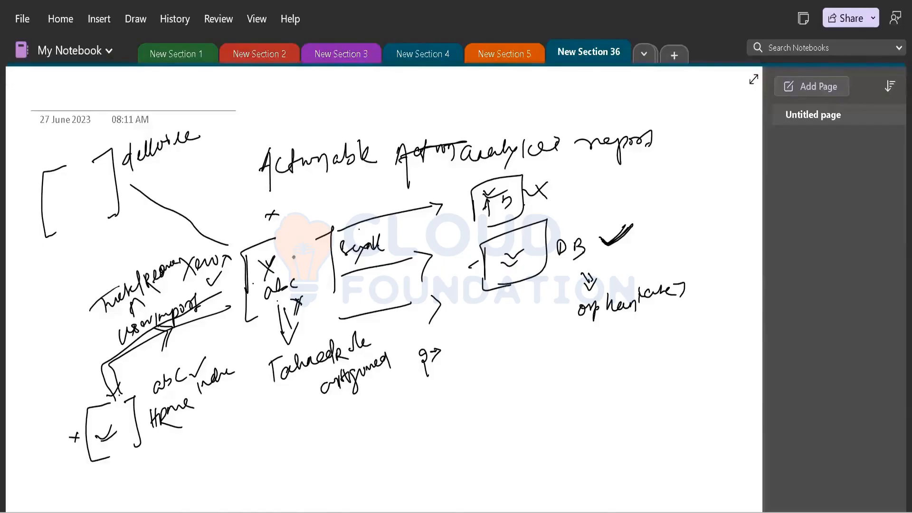
pyautogui.moveTo(600, 184); pyautogui.dragTo(625, 179)
pyautogui.moveTo(261, 411)
pyautogui.mouseDown()
pyautogui.moveTo(264, 430)
pyautogui.moveTo(282, 431)
pyautogui.mouseUp()
pyautogui.moveTo(566, 233)
pyautogui.mouseDown()
pyautogui.moveTo(572, 242)
pyautogui.moveTo(587, 223)
pyautogui.mouseUp()
pyautogui.moveTo(330, 285)
pyautogui.mouseDown()
pyautogui.moveTo(323, 291)
pyautogui.moveTo(330, 286)
pyautogui.mouseUp()
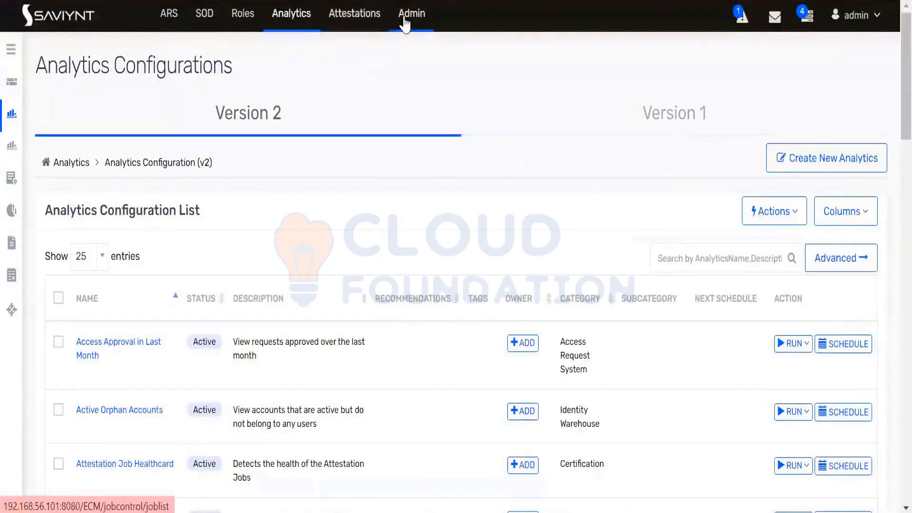
# Navigate through the Admin menu to the Analytics Configurations page
pyautogui.moveTo(407, 16)
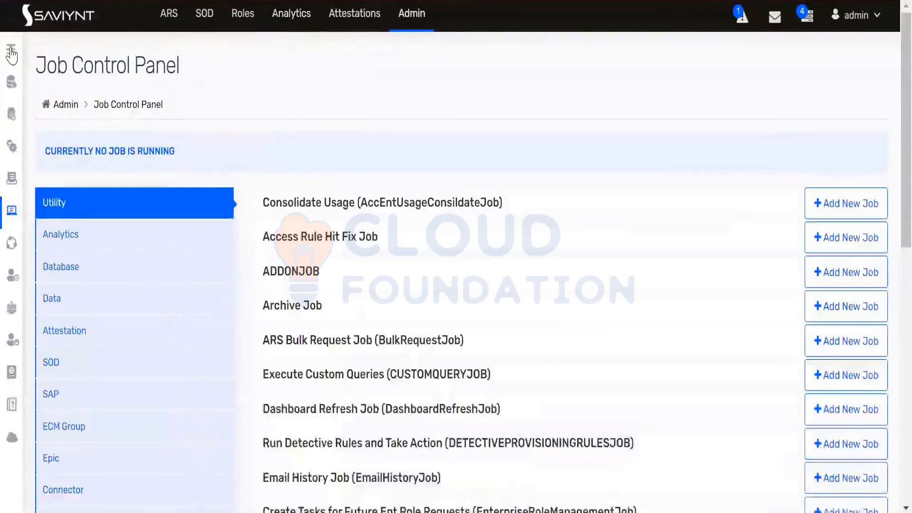
pyautogui.click(11, 51)
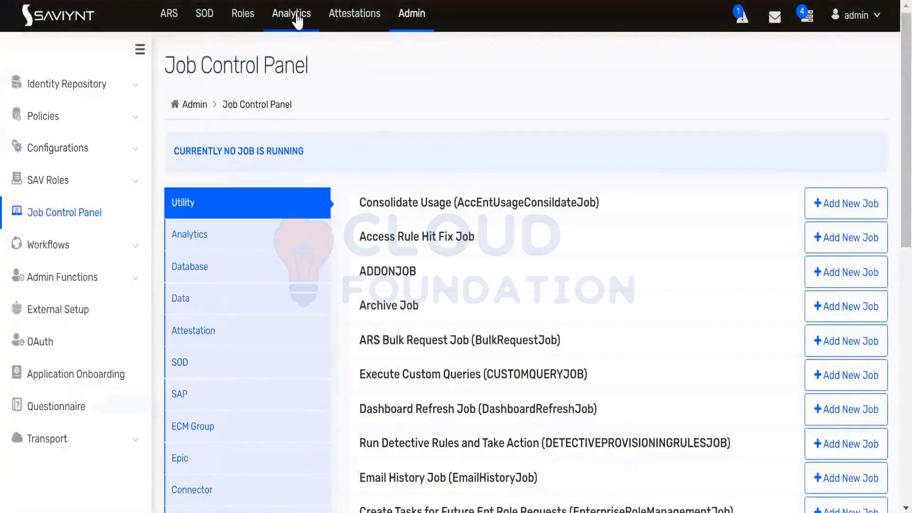
pyautogui.click(298, 19)
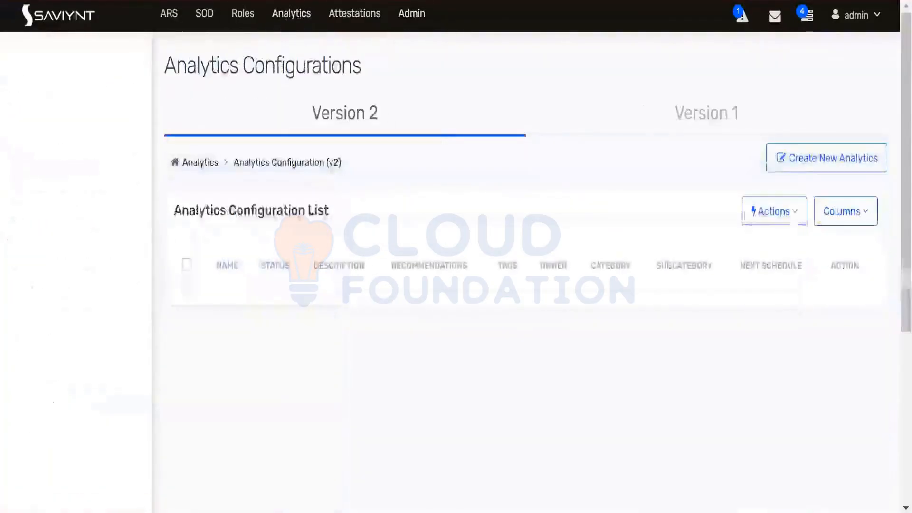
# Glance at the Create New Analytics choices, show the Version 1 list, then switch to Notepad++
pyautogui.click(800, 166)
pyautogui.click(602, 392)
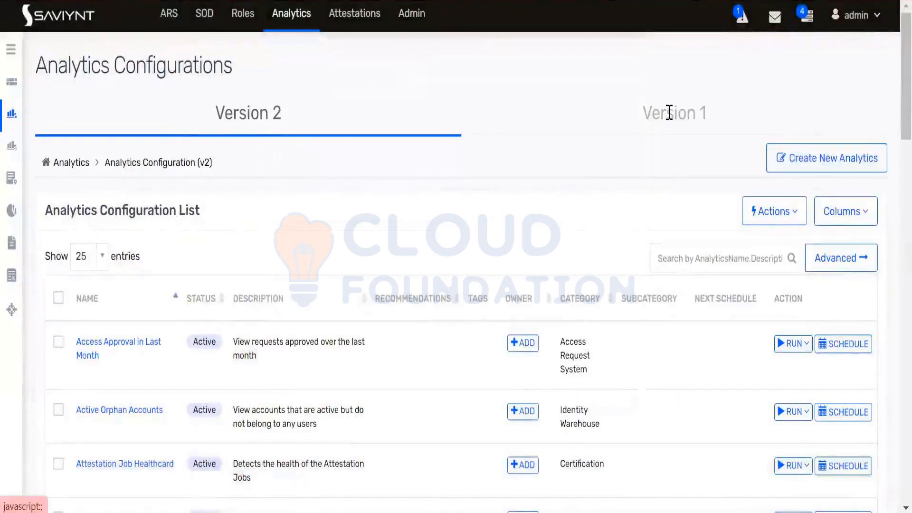
pyautogui.click(615, 103)
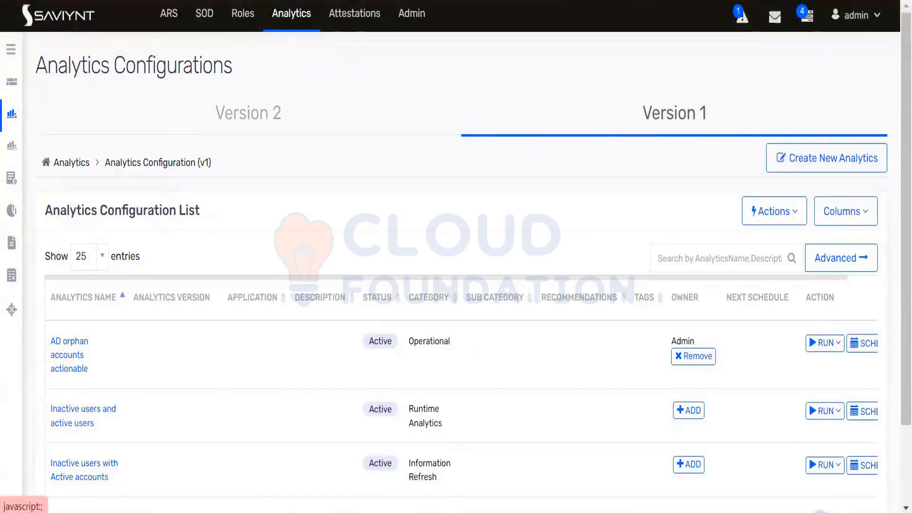
pyautogui.hotkey('alt', 'Tab')
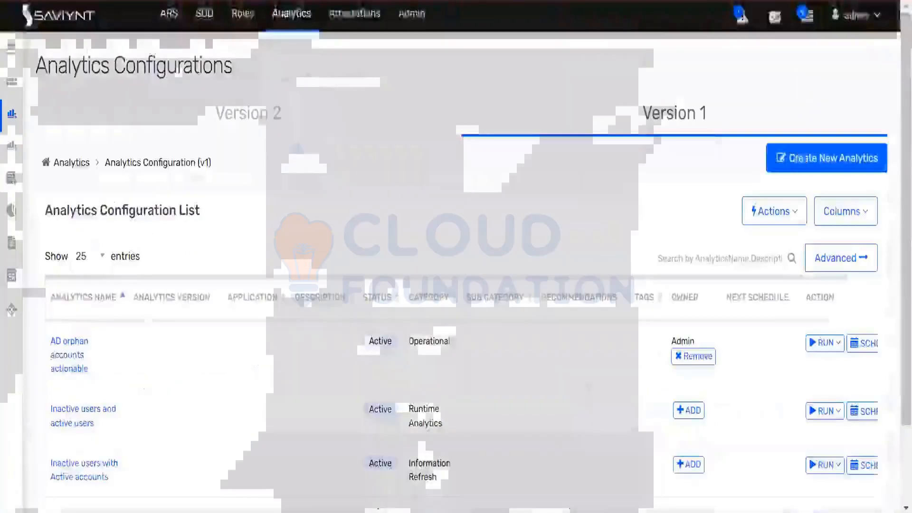
# Back in Saviynt, show the Version 1 Create New Analytics options: SQL Query, Runtime, Custom
pyautogui.click(798, 159)
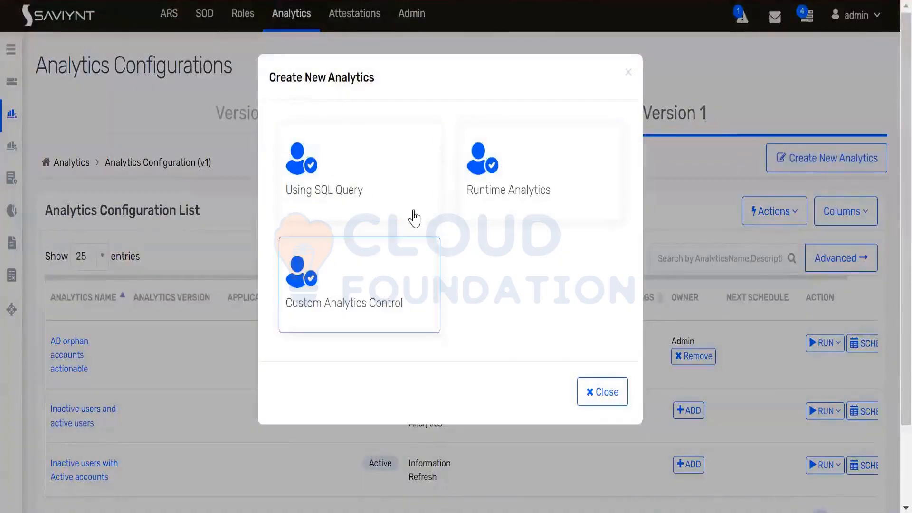
# Switch to the Version 2 list and review its Create New Analytics option, Using Elasticsearch Query
pyautogui.click(604, 394)
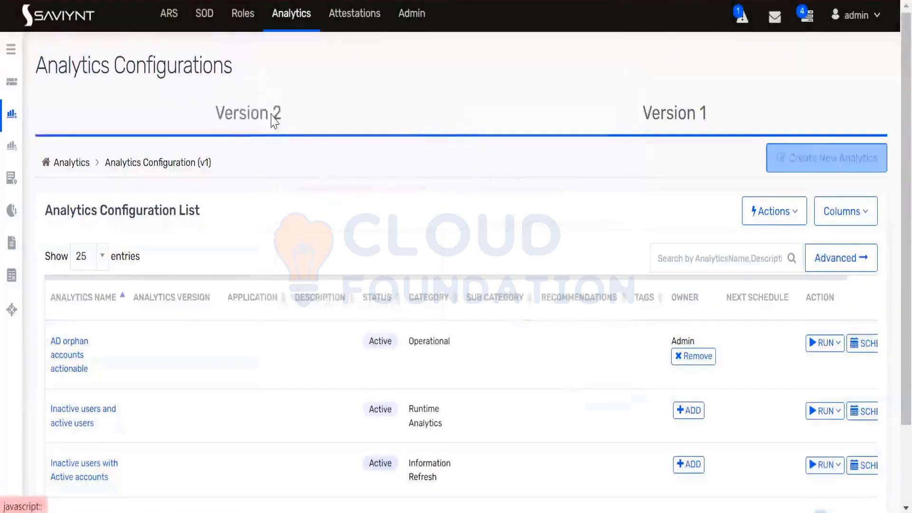
pyautogui.click(274, 119)
pyautogui.click(832, 160)
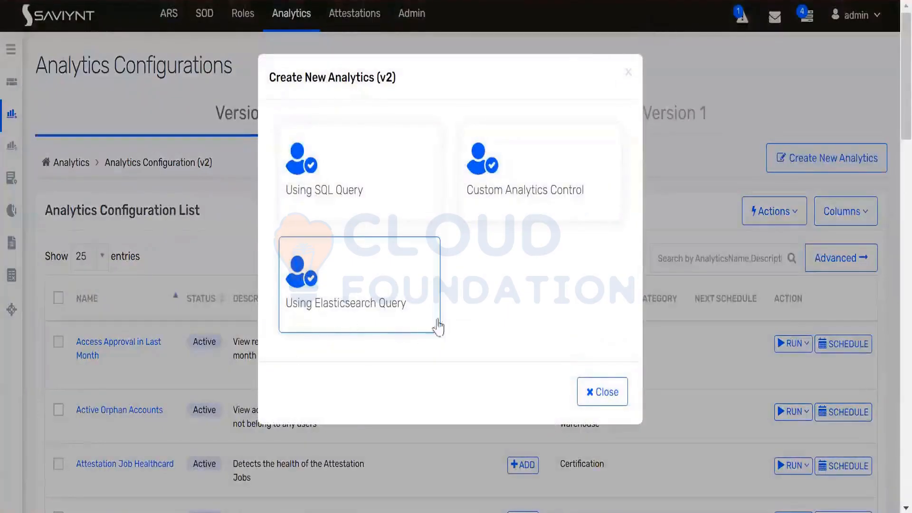
pyautogui.click(604, 393)
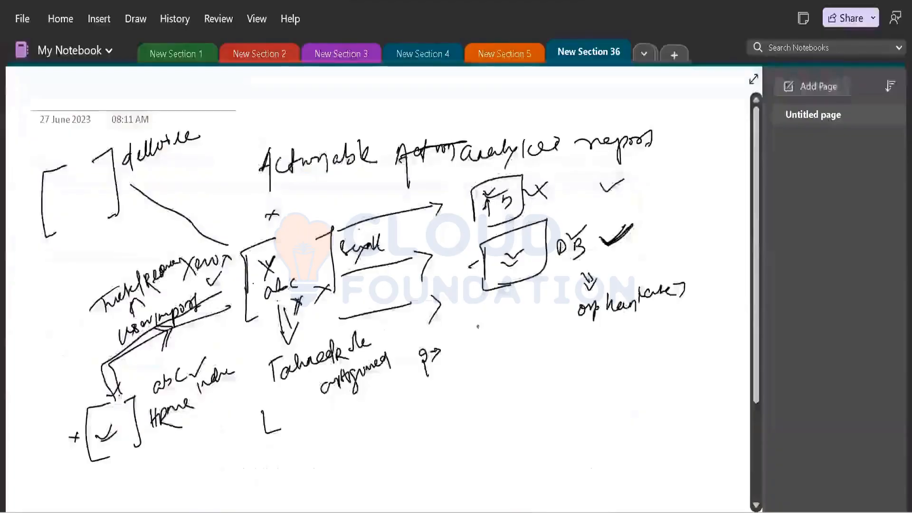
pyautogui.scroll(-5, 376, 285)
pyautogui.scroll(-3, 153, 223)
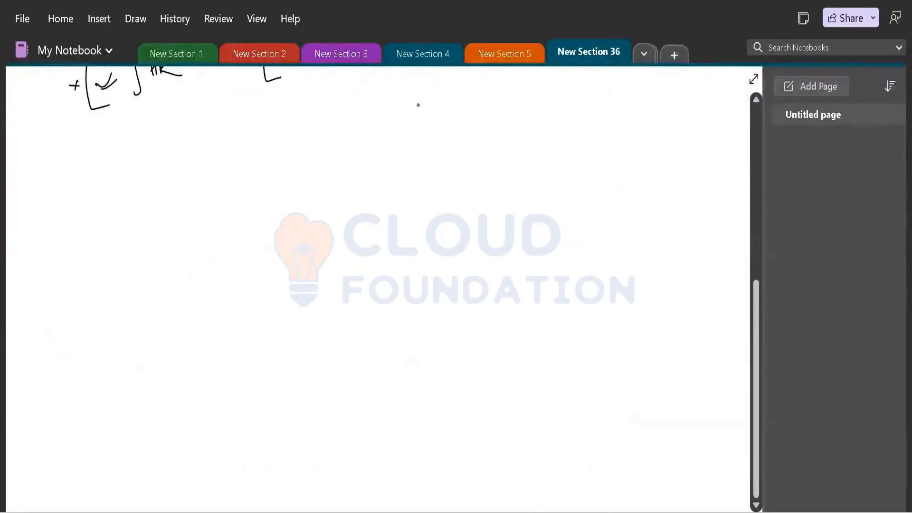
# Ink a connecting stroke and square brackets above the word Actionable
pyautogui.scroll(12, 388, 123)
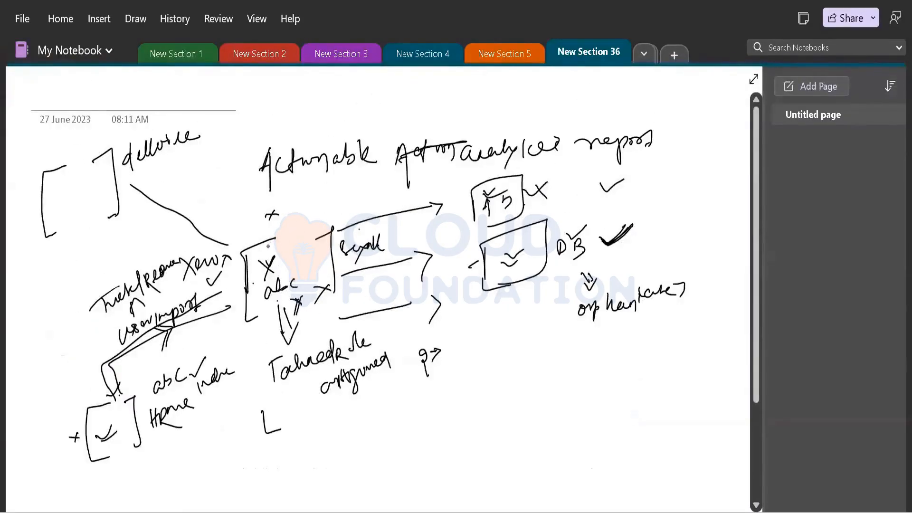
pyautogui.moveTo(266, 259)
pyautogui.mouseDown()
pyautogui.moveTo(315, 233)
pyautogui.moveTo(267, 238)
pyautogui.moveTo(229, 176)
pyautogui.moveTo(239, 138)
pyautogui.mouseUp()
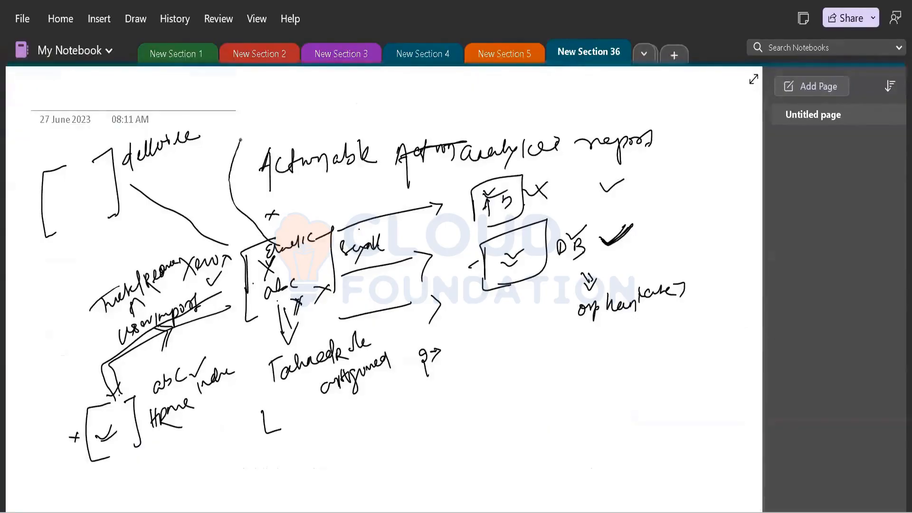
pyautogui.moveTo(261, 94)
pyautogui.mouseDown()
pyautogui.moveTo(238, 135)
pyautogui.moveTo(255, 142)
pyautogui.moveTo(296, 100)
pyautogui.moveTo(284, 131)
pyautogui.mouseUp()
pyautogui.moveTo(309, 95)
pyautogui.mouseDown()
pyautogui.moveTo(339, 75)
pyautogui.moveTo(323, 104)
pyautogui.moveTo(343, 82)
pyautogui.mouseUp()
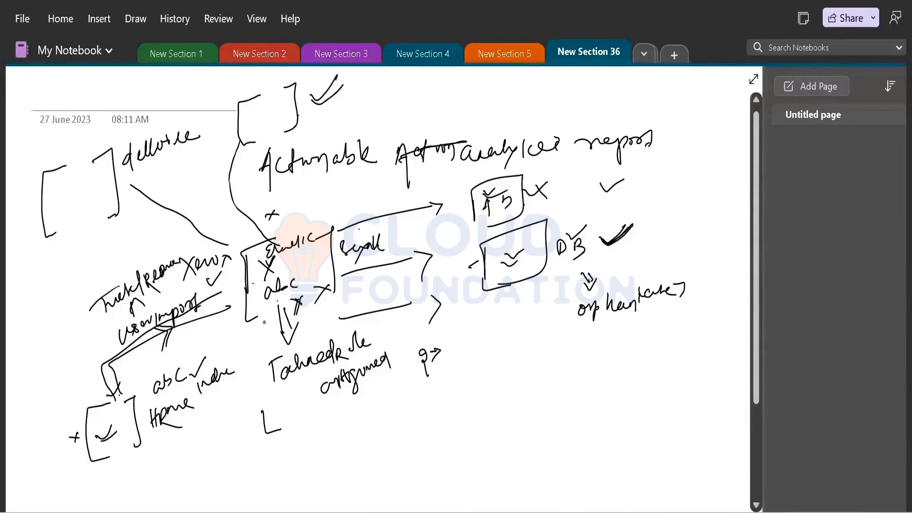
pyautogui.moveTo(264, 320)
pyautogui.mouseDown()
pyautogui.moveTo(243, 422)
pyautogui.moveTo(262, 311)
pyautogui.mouseUp()
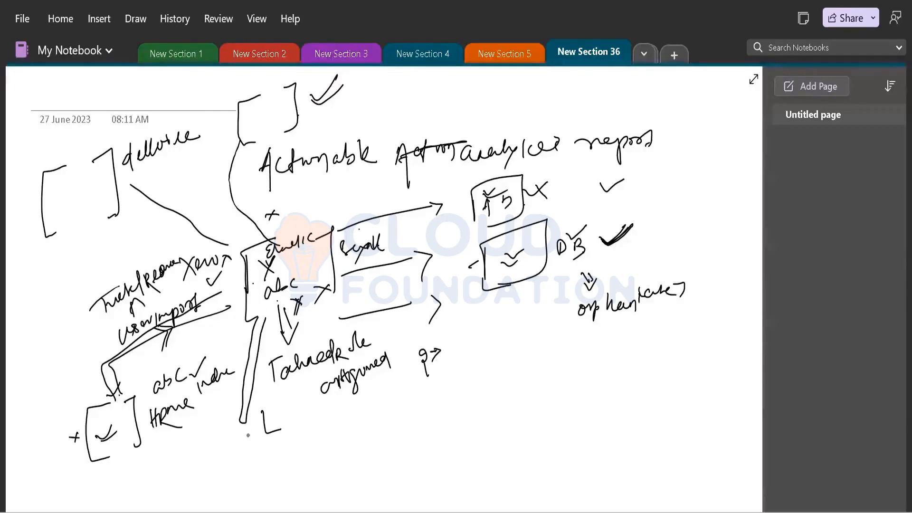
# Draw a bracket with a check mark at the bottom and write an underlined In note
pyautogui.moveTo(248, 435); pyautogui.dragTo(239, 478)
pyautogui.moveTo(279, 426)
pyautogui.mouseDown()
pyautogui.moveTo(284, 466)
pyautogui.moveTo(303, 424)
pyautogui.mouseUp()
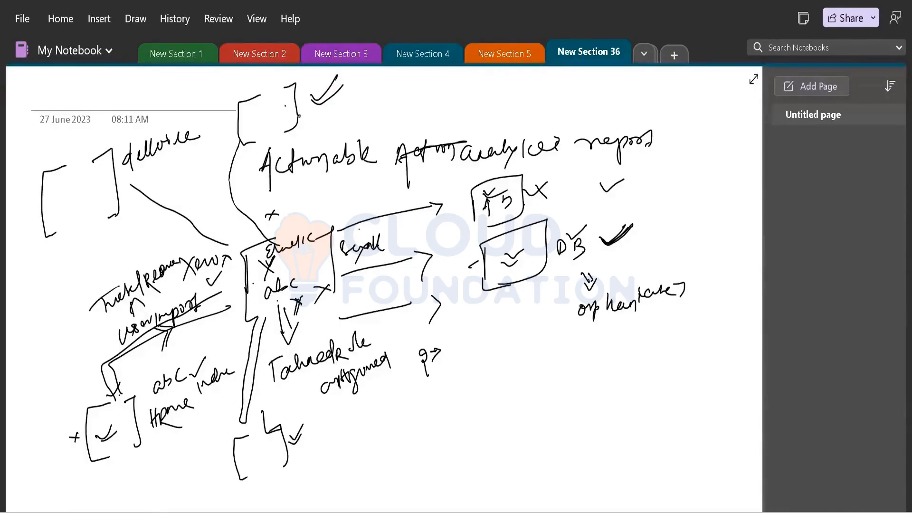
pyautogui.moveTo(298, 120)
pyautogui.mouseDown()
pyautogui.moveTo(312, 104)
pyautogui.moveTo(309, 116)
pyautogui.mouseUp()
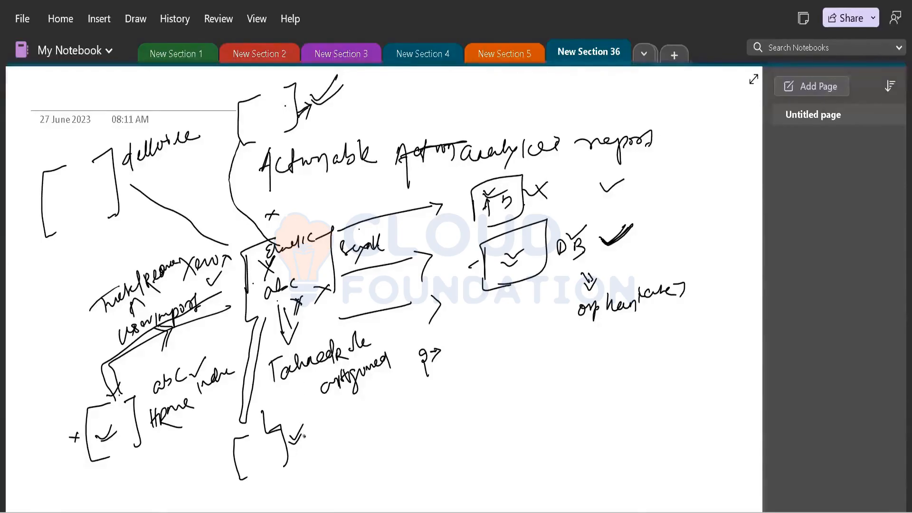
pyautogui.moveTo(314, 426); pyautogui.dragTo(316, 440)
pyautogui.moveTo(328, 421)
pyautogui.mouseDown()
pyautogui.moveTo(324, 432)
pyautogui.moveTo(352, 424)
pyautogui.mouseUp()
pyautogui.moveTo(358, 417); pyautogui.dragTo(371, 403)
pyautogui.moveTo(334, 444); pyautogui.dragTo(363, 428)
pyautogui.moveTo(338, 449); pyautogui.dragTo(362, 438)
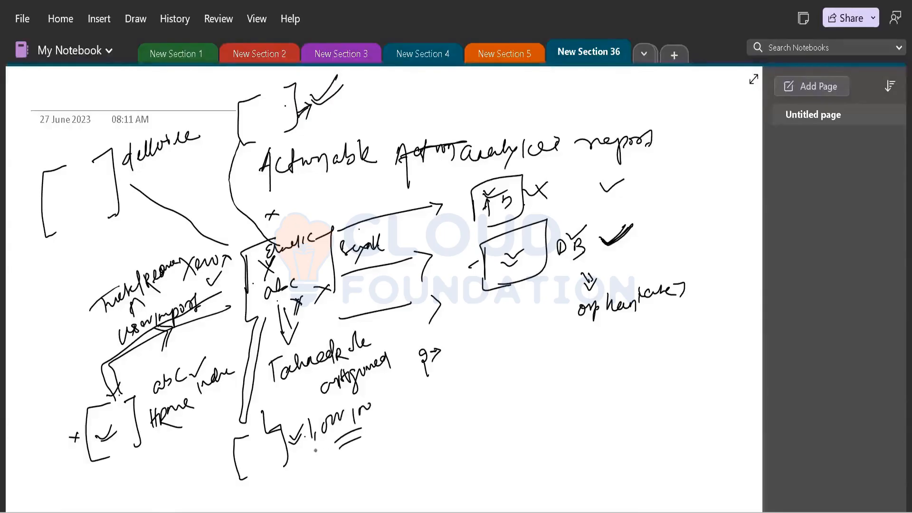
# Label the top bracket E.S and write a note below the arrow tip
pyautogui.moveTo(240, 86)
pyautogui.mouseDown()
pyautogui.moveTo(243, 98)
pyautogui.moveTo(256, 91)
pyautogui.mouseUp()
pyautogui.click(251, 93)
pyautogui.moveTo(308, 115)
pyautogui.mouseDown()
pyautogui.moveTo(319, 126)
pyautogui.moveTo(349, 108)
pyautogui.moveTo(376, 113)
pyautogui.moveTo(404, 101)
pyautogui.mouseUp()
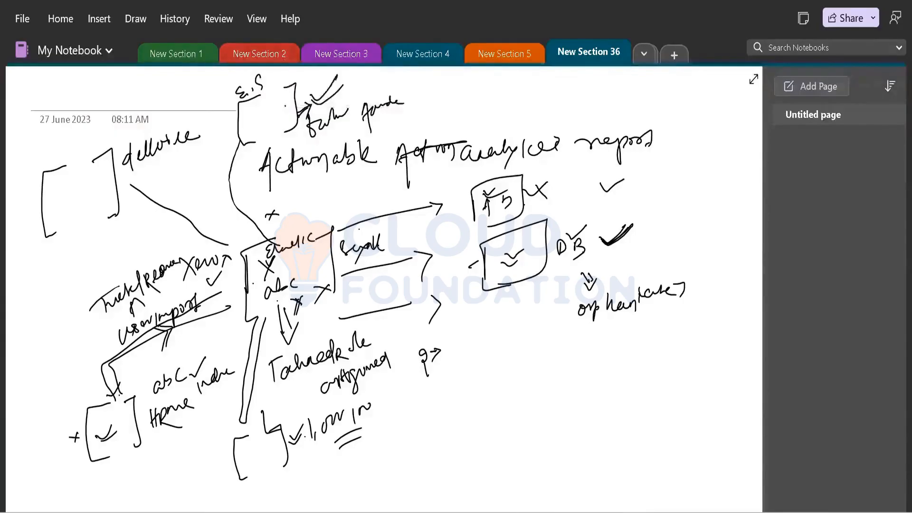
# Return to Saviynt and start a new analytics using SQL Query
pyautogui.moveTo(613, 509)
pyautogui.click(616, 472)
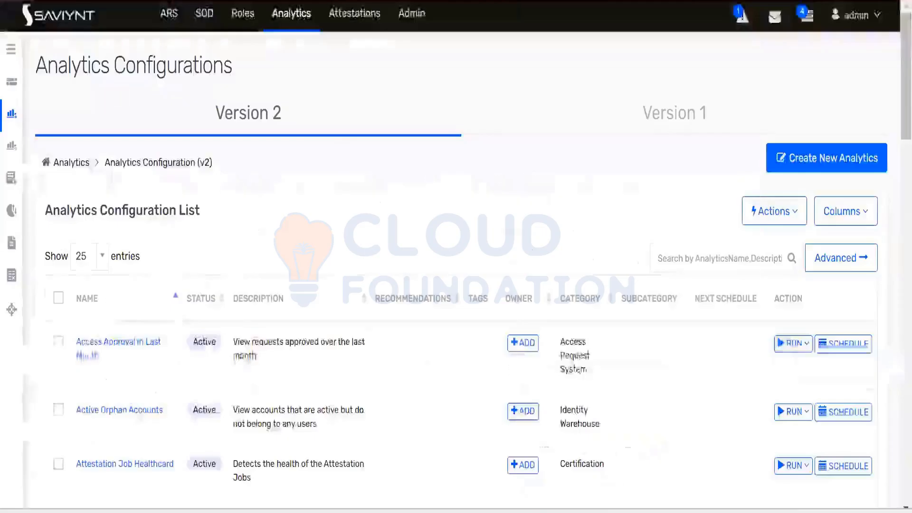
pyautogui.click(783, 171)
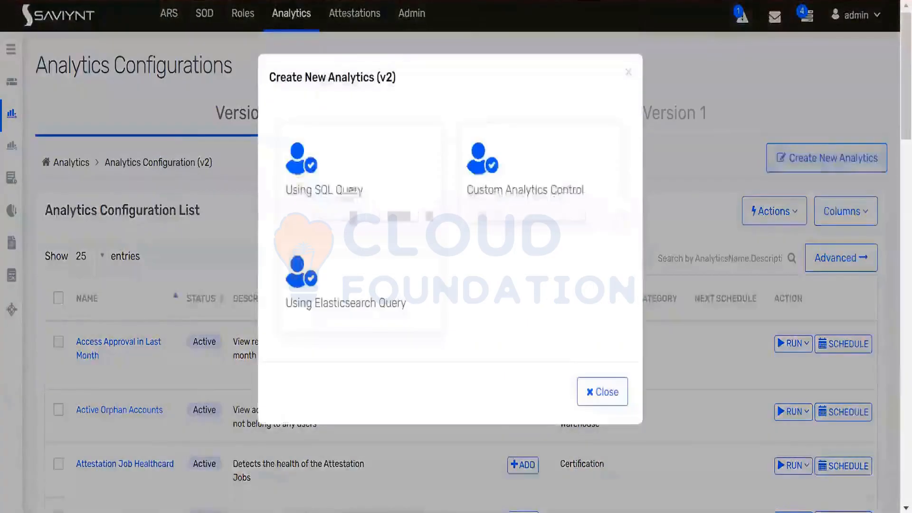
pyautogui.click(335, 188)
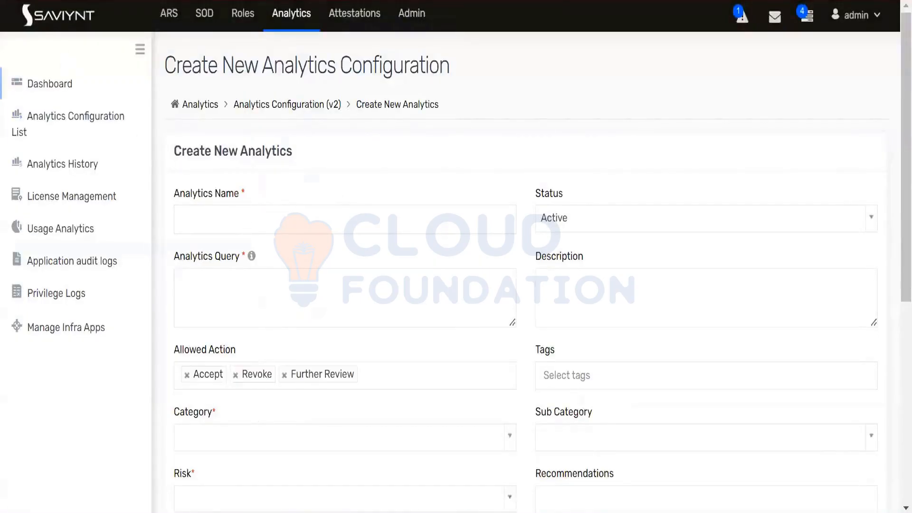
# Name the analytics 'fetch user start with test' and paste the same text into Description
pyautogui.click(231, 213)
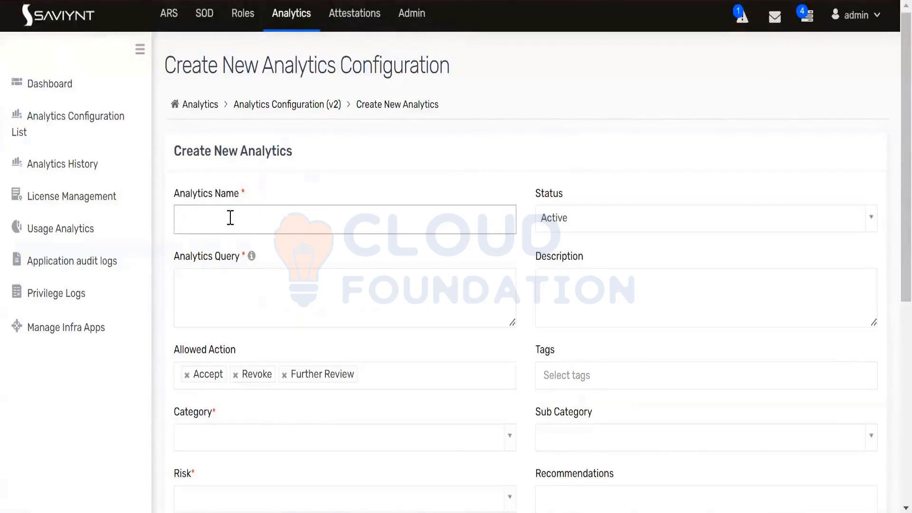
pyautogui.write('fetch user star')
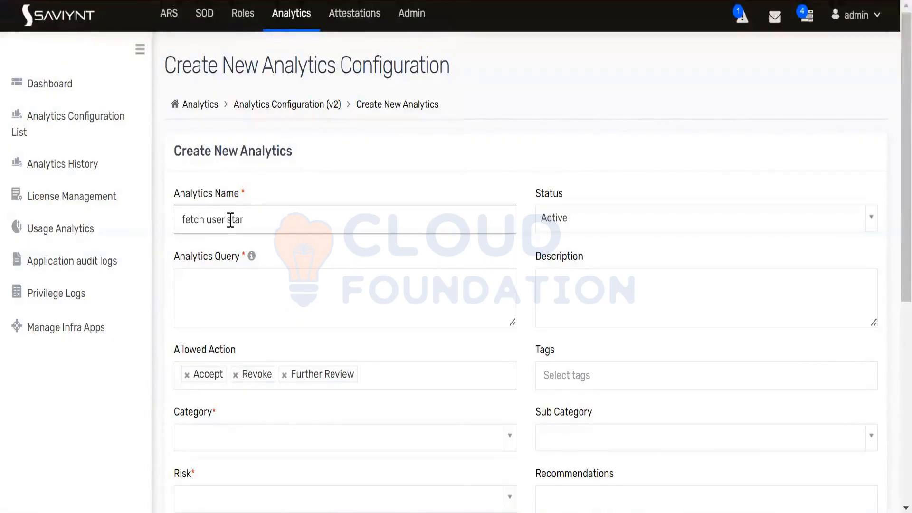
pyautogui.write('t')
pyautogui.write(' wih tes')
pyautogui.press('BackSpace')
pyautogui.press('BackSpace')
pyautogui.press('BackSpace')
pyautogui.press('BackSpace')
pyautogui.write('th test')
pyautogui.hotkey('ctrl', 'a')
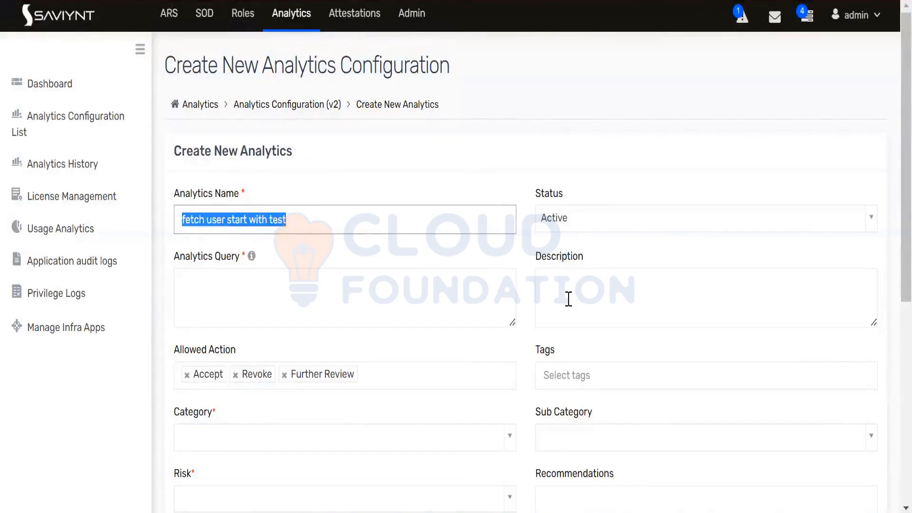
pyautogui.hotkey('ctrl', 'c')
pyautogui.click(569, 299)
pyautogui.hotkey('ctrl', 'v')
pyautogui.click(326, 312)
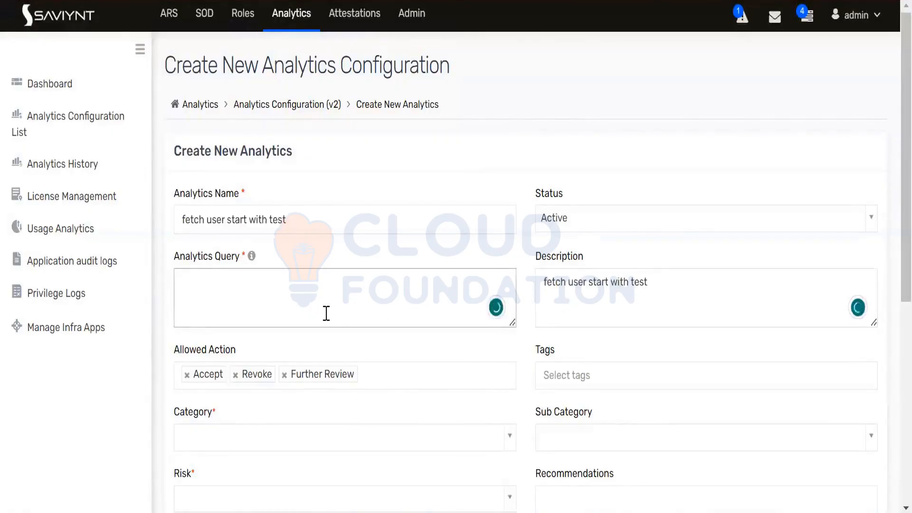
# Enter the query "select firstname, username, lastname from uses where firstname like '%test%" in Analytics Query
pyautogui.write('select fir')
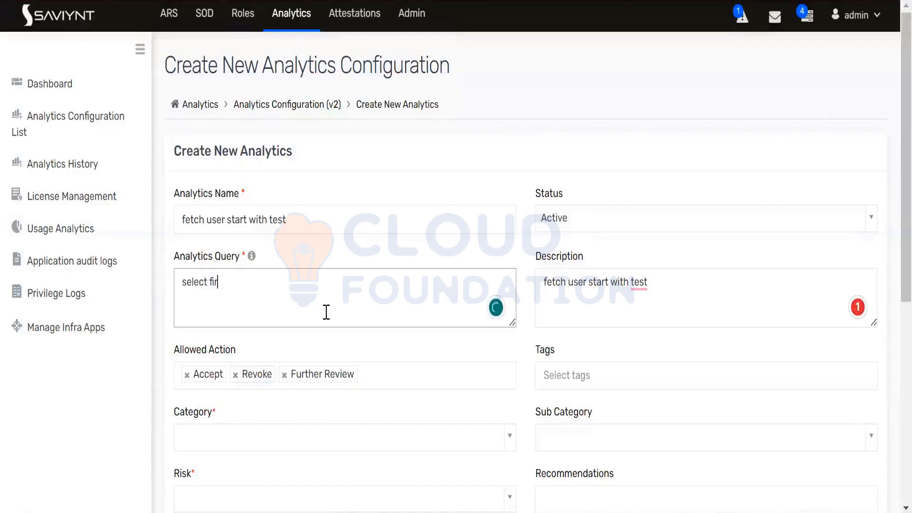
pyautogui.write('stname, use')
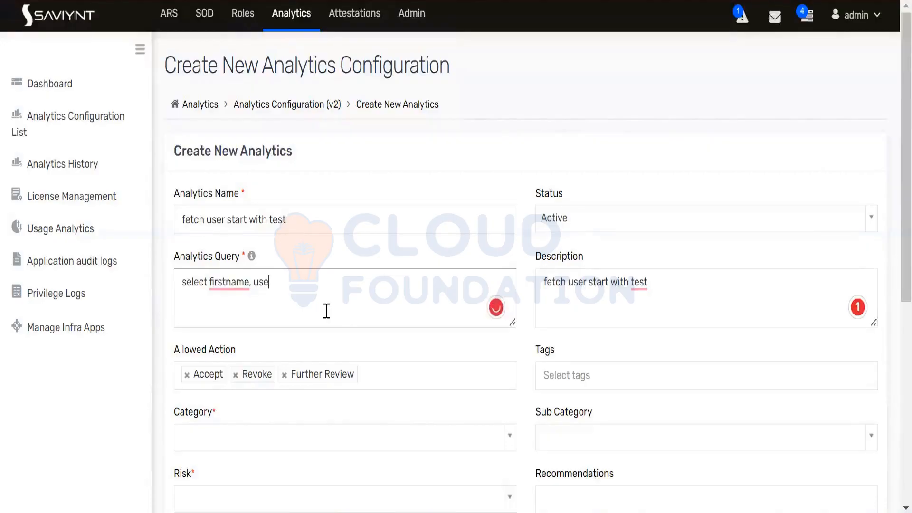
pyautogui.write('rname, lastnam')
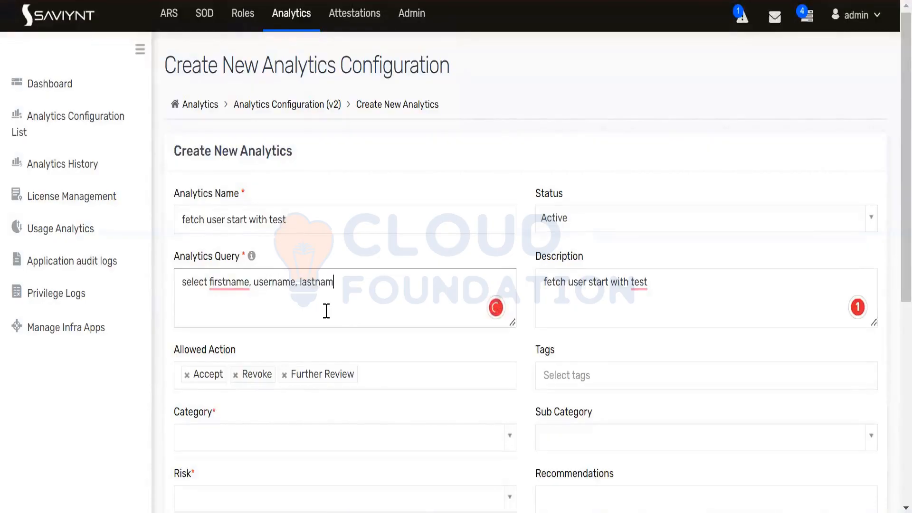
pyautogui.write('e from uses wer')
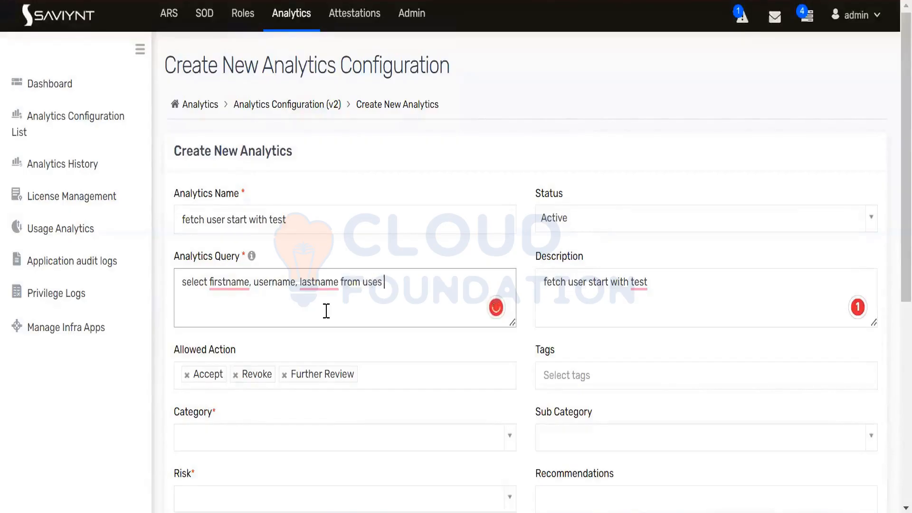
pyautogui.press('BackSpace')
pyautogui.press('BackSpace')
pyautogui.write('here firstname like')
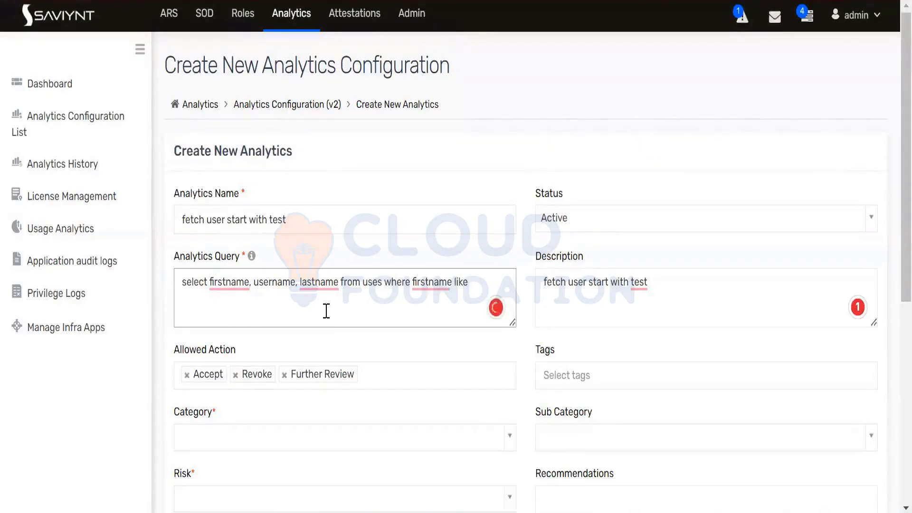
pyautogui.write(" '%test%")
# Remove Accept, Revoke and Further Review from the allowed actions
pyautogui.scroll(-4, 351, 302)
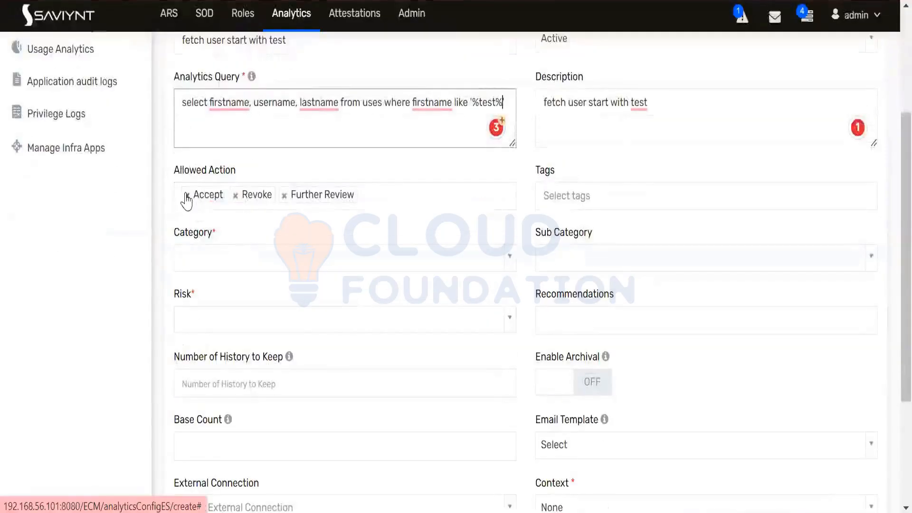
pyautogui.click(186, 196)
pyautogui.click(186, 196)
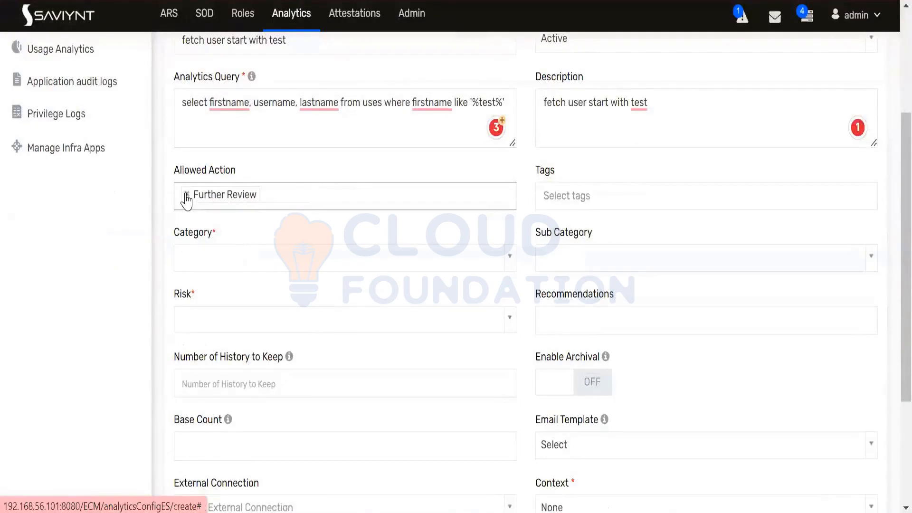
pyautogui.click(186, 195)
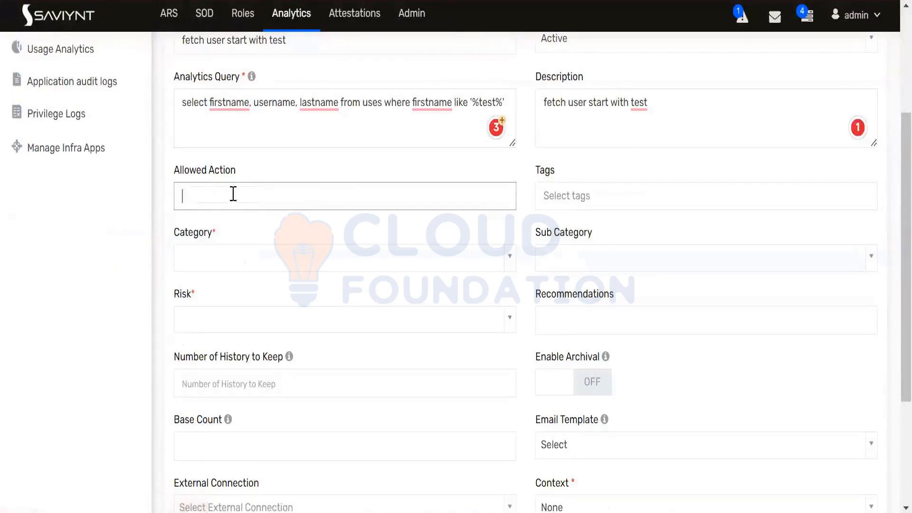
# Set the analytics category to Information Refresh and the risk to Medium
pyautogui.click(214, 257)
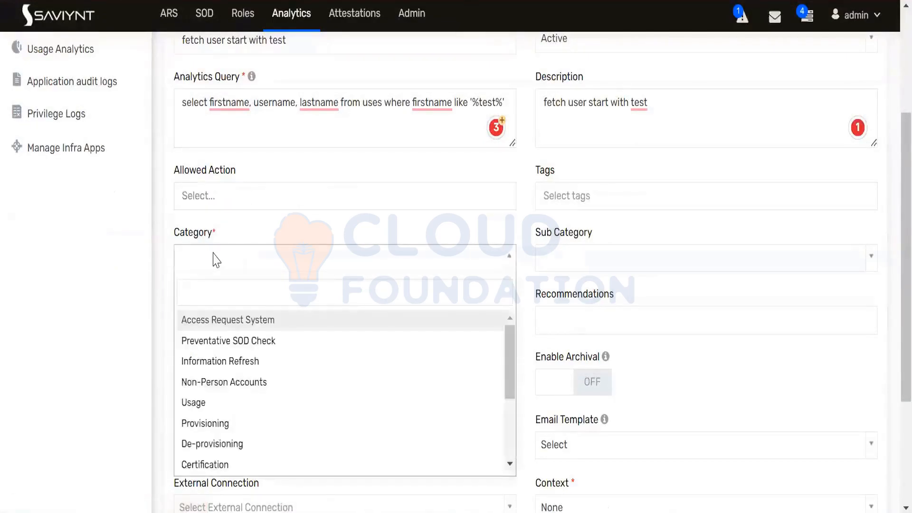
pyautogui.click(208, 364)
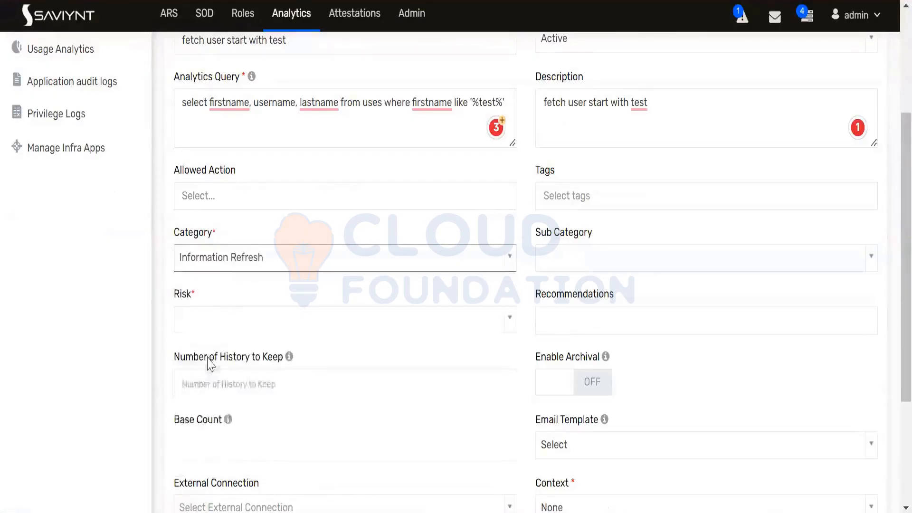
pyautogui.click(199, 328)
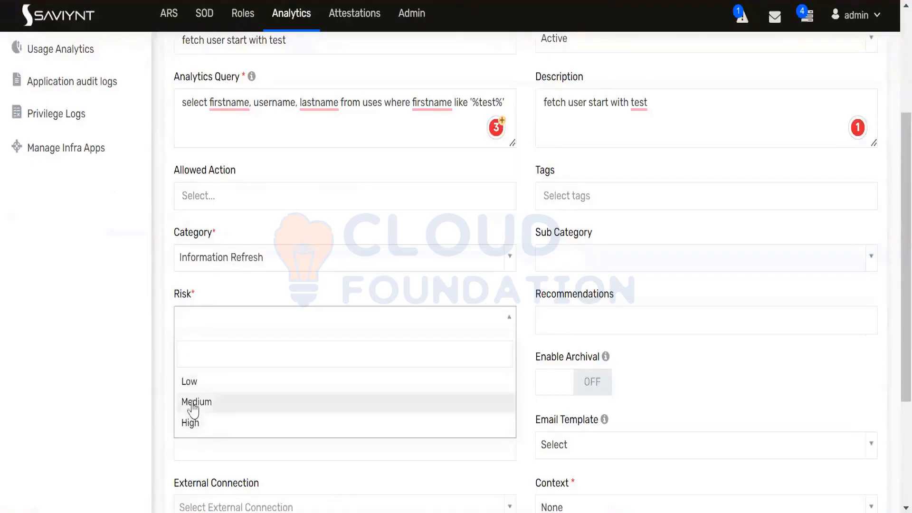
pyautogui.click(193, 405)
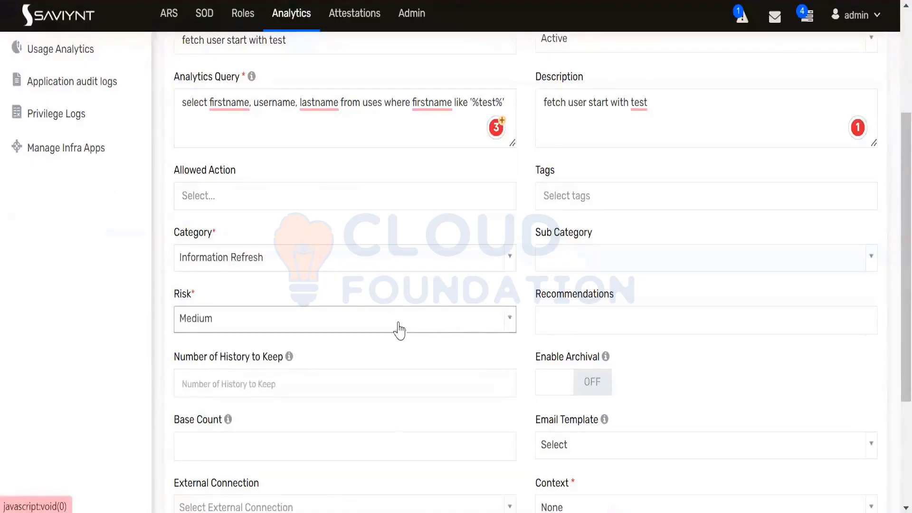
pyautogui.scroll(-4, 444, 297)
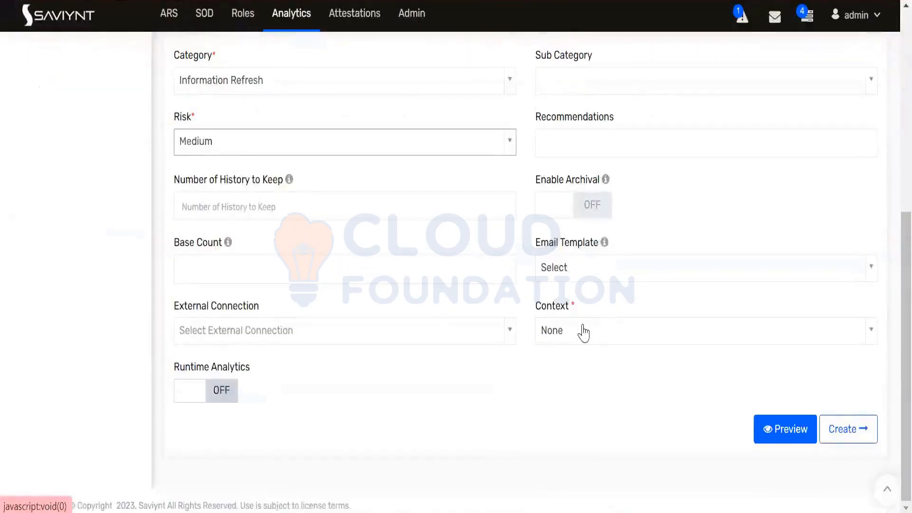
# Preview the new analytics results and close the error message that appears
pyautogui.click(803, 439)
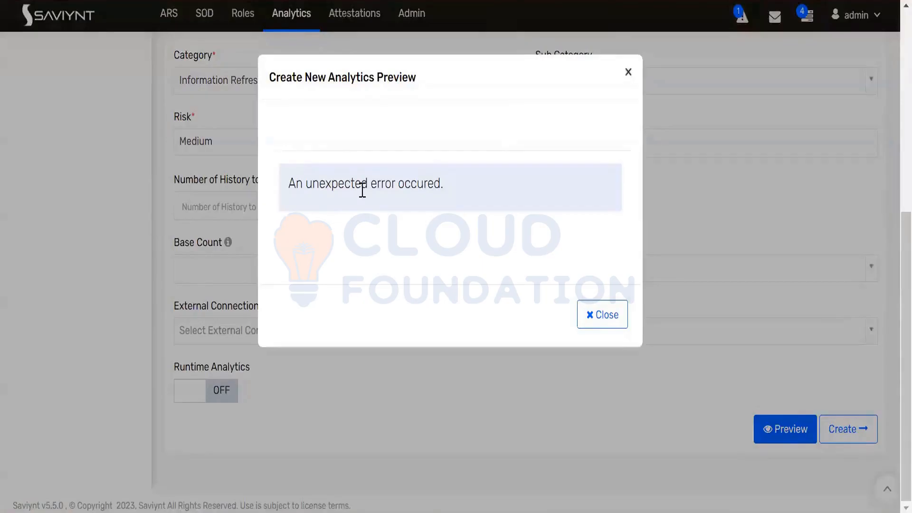
pyautogui.click(579, 311)
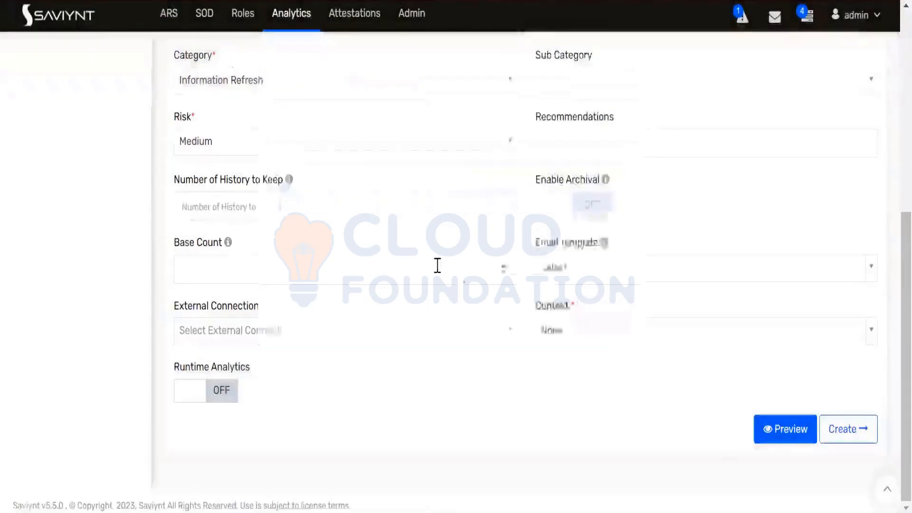
pyautogui.scroll(4, 436, 265)
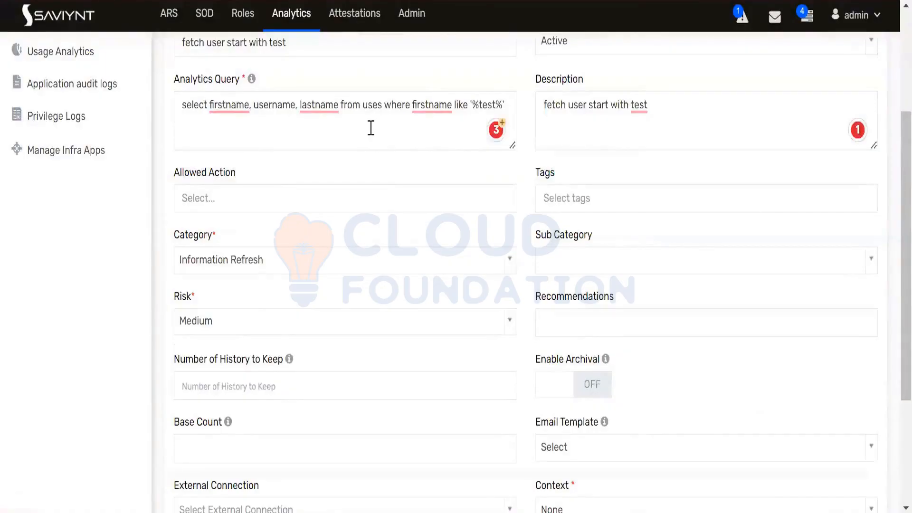
# Copy the entire analytics query text and switch to MySQL Workbench
pyautogui.click(384, 108)
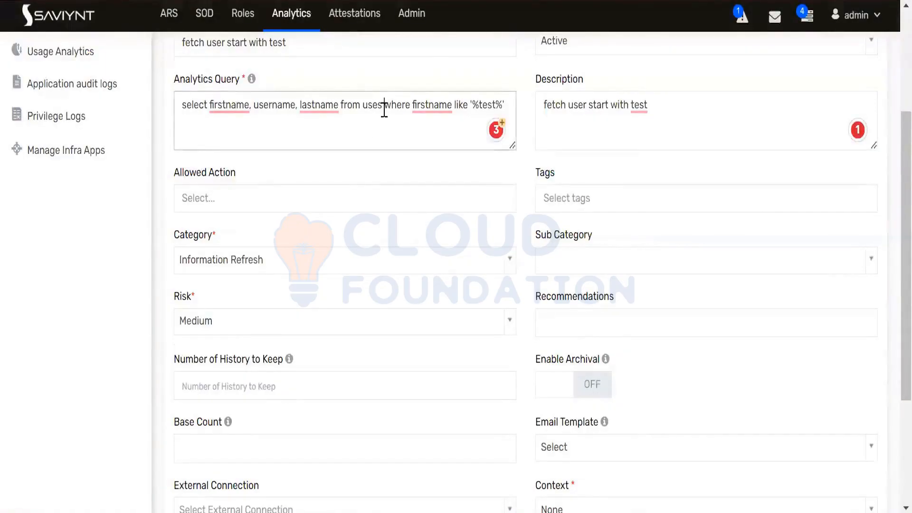
pyautogui.hotkey('ctrl', 'a')
pyautogui.hotkey('ctrl', 'c')
pyautogui.moveTo(312, 106)
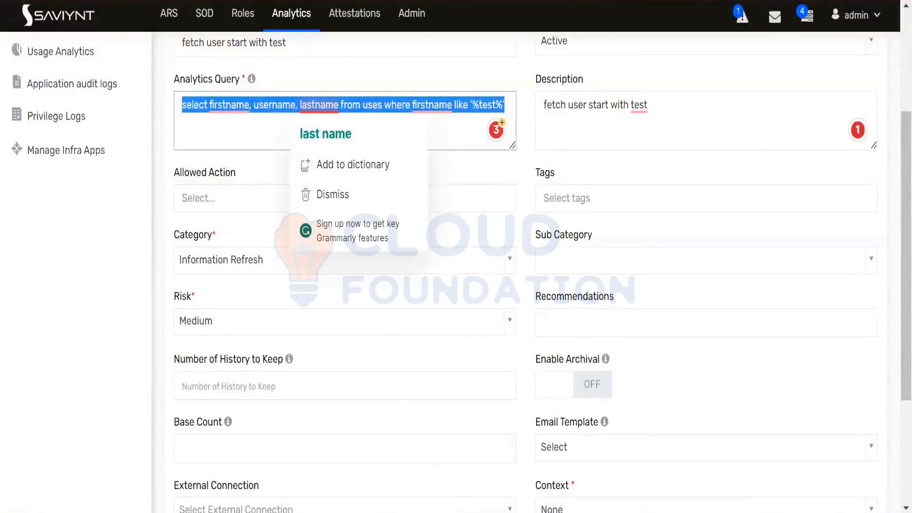
pyautogui.hotkey('alt', 'Tab')
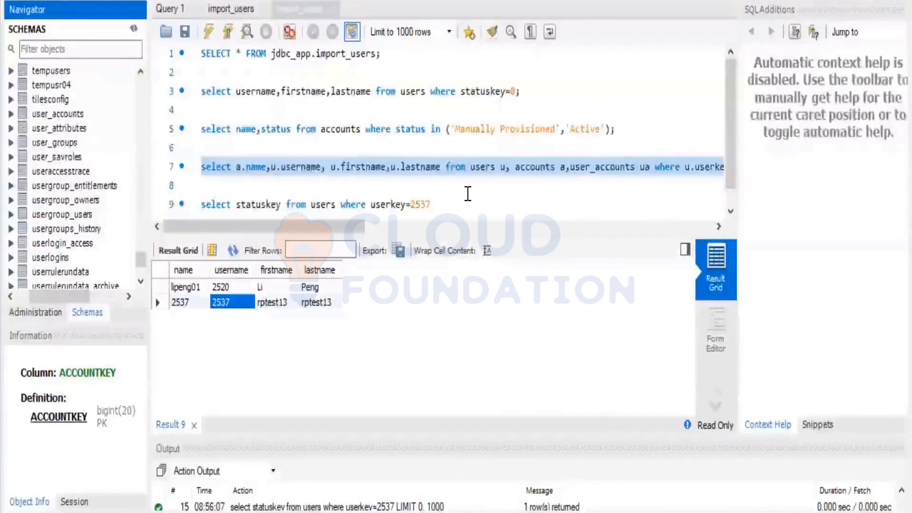
# Paste the analytics query as line 11 in MySQL Workbench and execute it
pyautogui.scroll(-1, 461, 191)
pyautogui.click(460, 191)
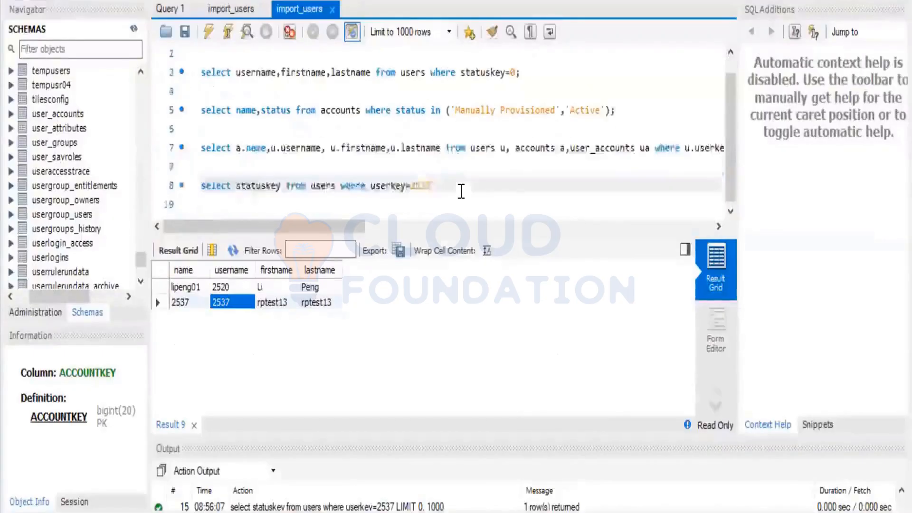
pyautogui.press('Return')
pyautogui.press('Return')
pyautogui.hotkey('ctrl', 'v')
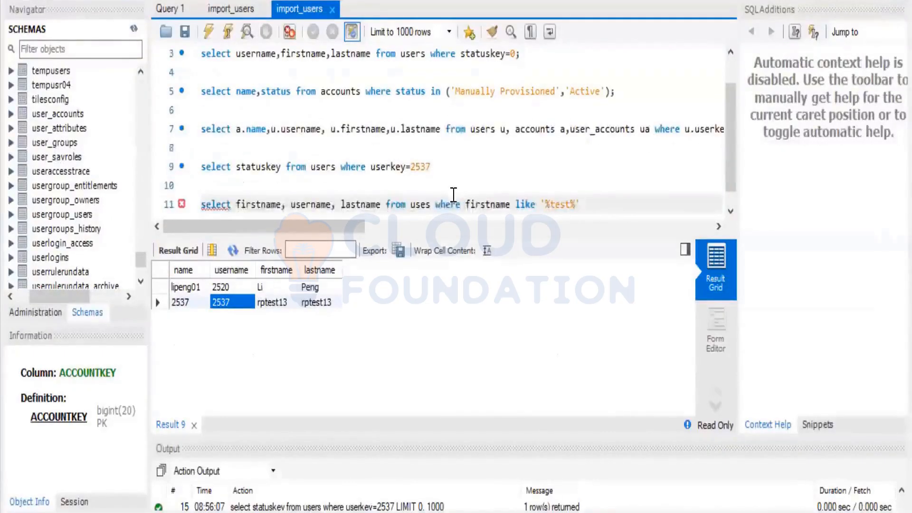
pyautogui.click(444, 204)
pyautogui.click(228, 32)
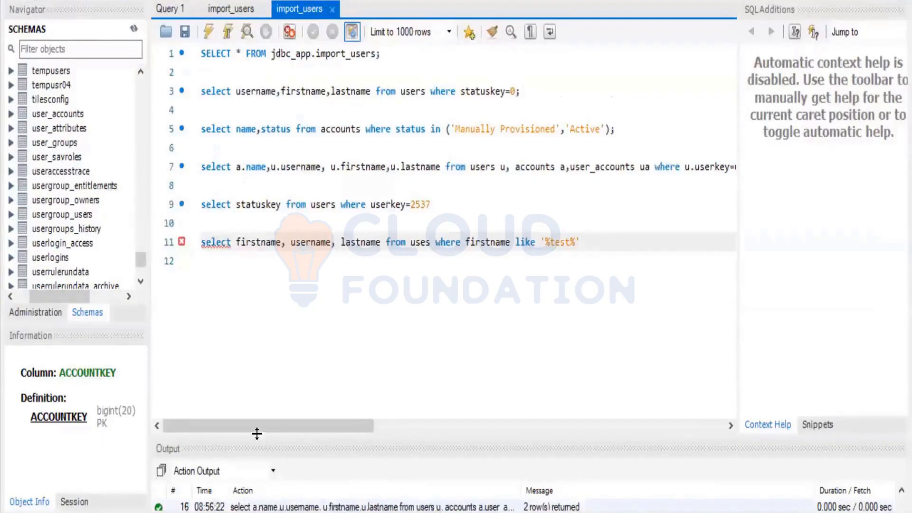
pyautogui.moveTo(258, 426); pyautogui.dragTo(287, 461)
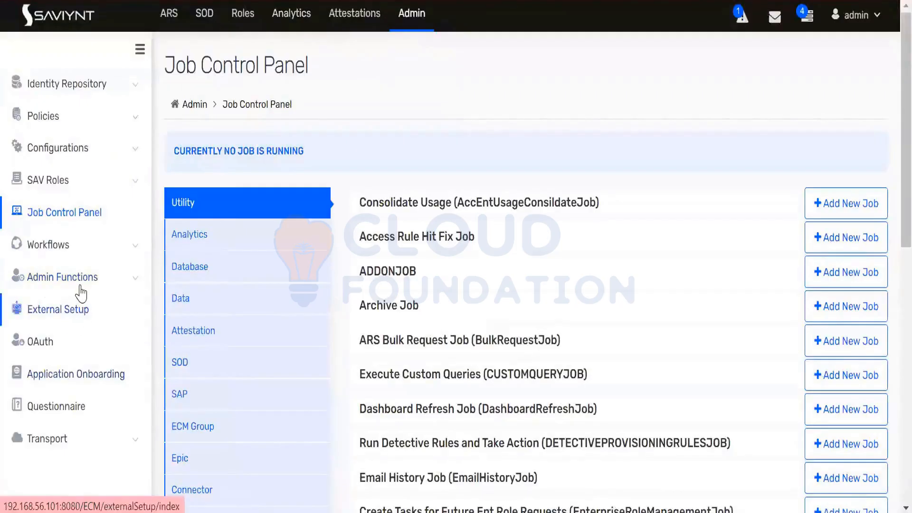
# Expand Admin Functions in the Job Control Panel's left menu to show its log pages
pyautogui.click(84, 286)
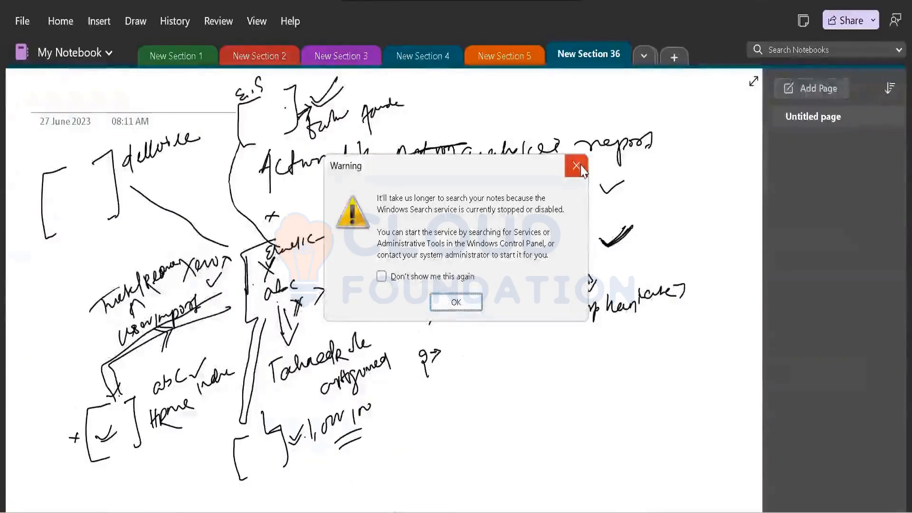
# Close the Windows Search warning and return to the OneNote sketch page, scrolled down
pyautogui.click(581, 167)
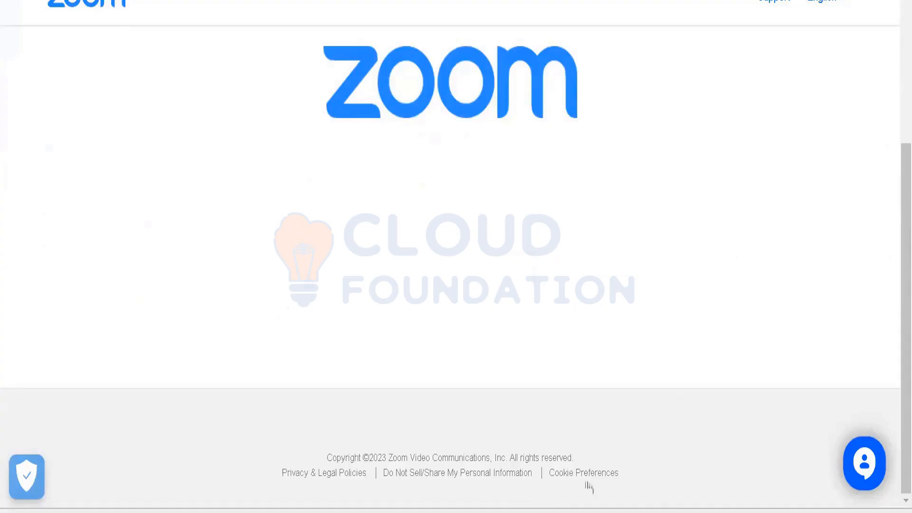
pyautogui.click(594, 511)
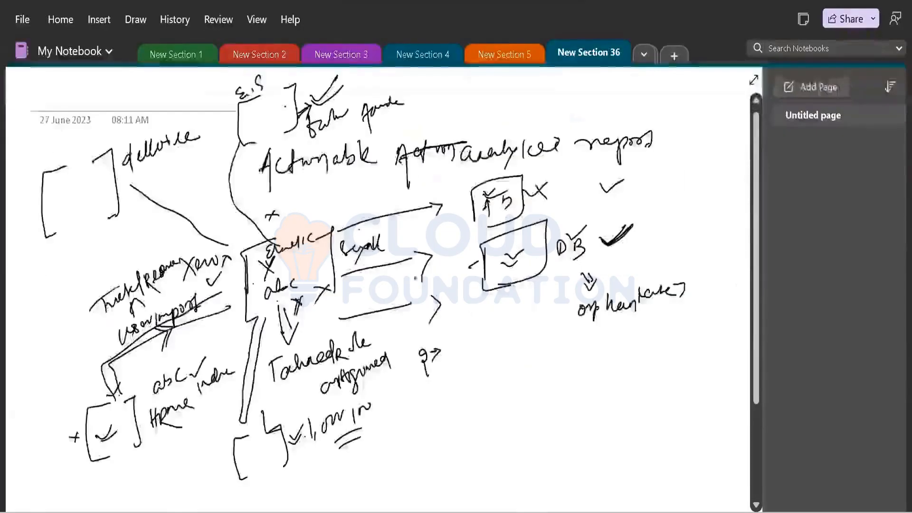
pyautogui.scroll(-8, 418, 275)
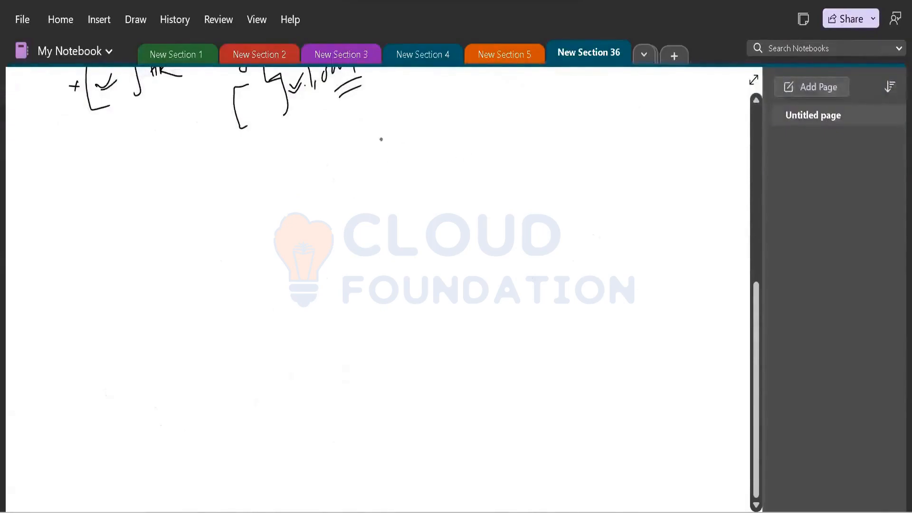
# Handwrite an underlined 'Campaign' heading with 'allows multiple certifications' and 'campaign — for manager' notes
pyautogui.moveTo(318, 138)
pyautogui.mouseDown()
pyautogui.moveTo(319, 159)
pyautogui.moveTo(378, 143)
pyautogui.moveTo(371, 163)
pyautogui.moveTo(324, 186)
pyautogui.mouseUp()
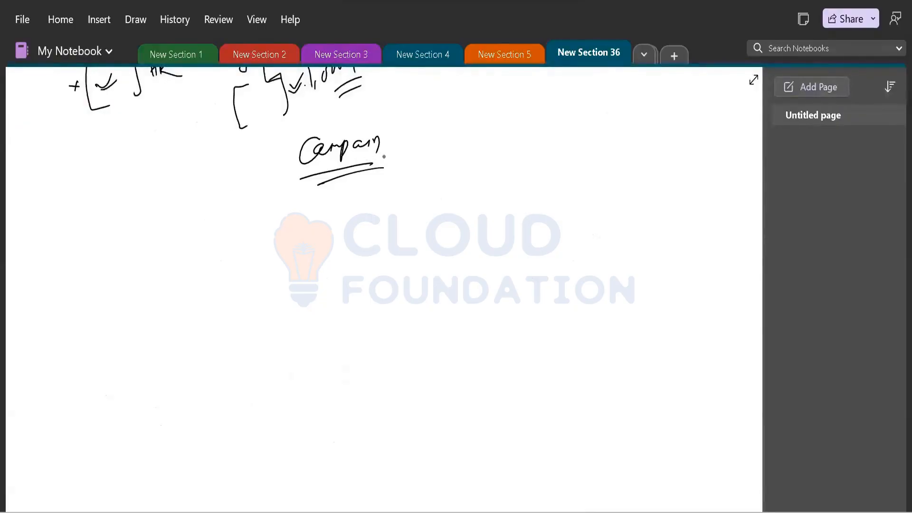
pyautogui.moveTo(191, 230)
pyautogui.mouseDown()
pyautogui.moveTo(195, 243)
pyautogui.moveTo(205, 233)
pyautogui.moveTo(212, 245)
pyautogui.moveTo(230, 229)
pyautogui.moveTo(235, 240)
pyautogui.mouseUp()
pyautogui.click(217, 234)
pyautogui.click(217, 240)
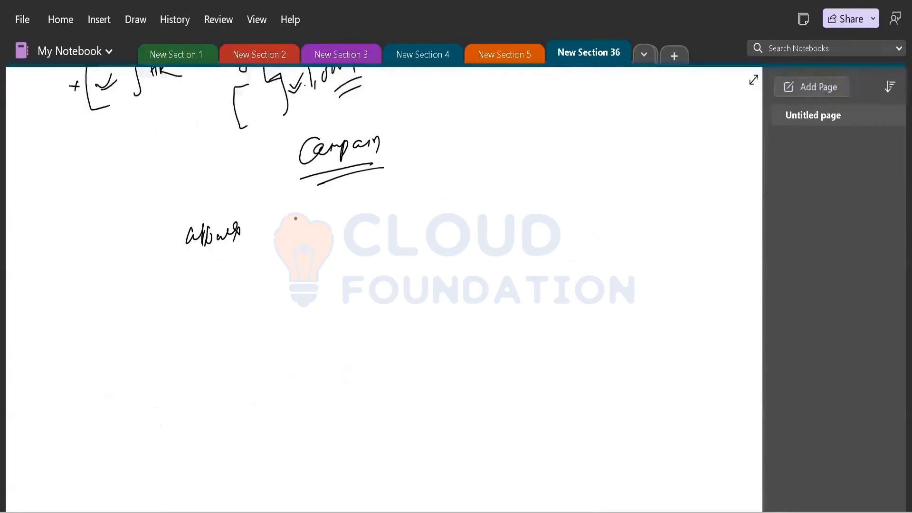
pyautogui.moveTo(295, 219); pyautogui.dragTo(441, 212)
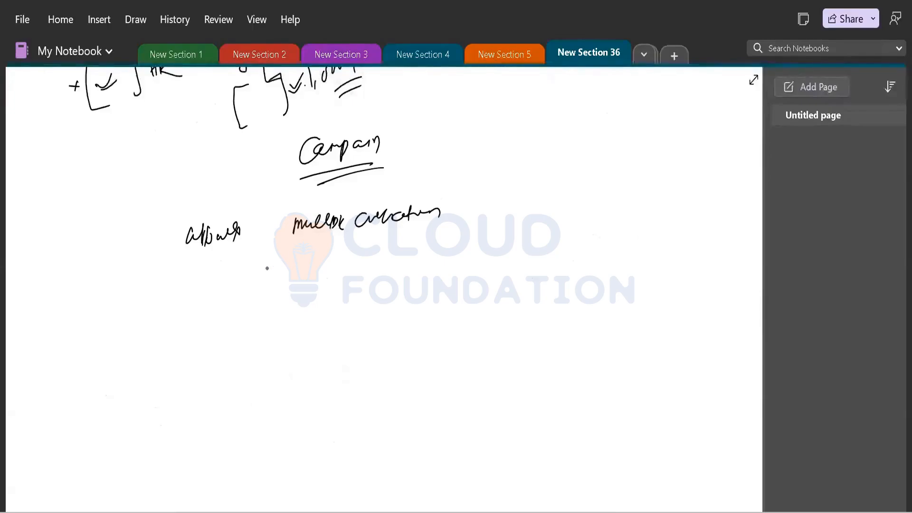
pyautogui.moveTo(274, 265); pyautogui.dragTo(303, 256)
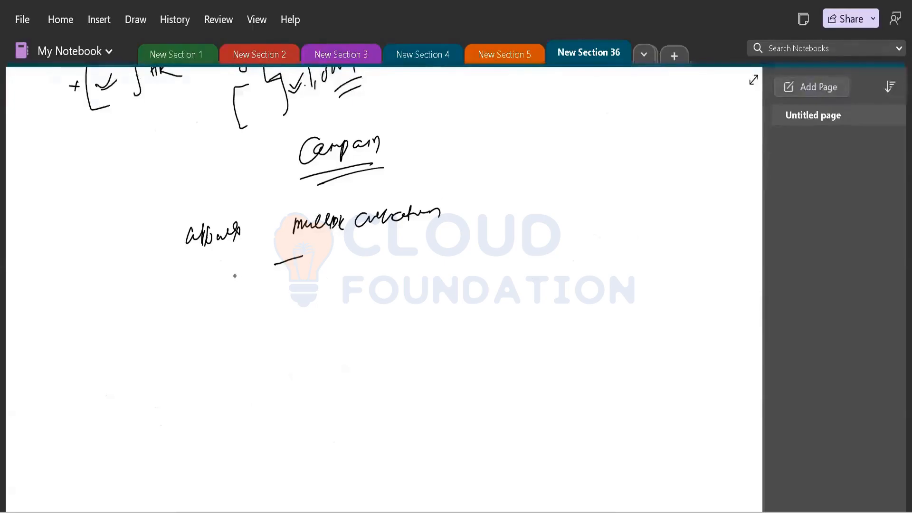
pyautogui.moveTo(211, 279)
pyautogui.mouseDown()
pyautogui.moveTo(216, 292)
pyautogui.moveTo(273, 275)
pyautogui.mouseUp()
pyautogui.moveTo(331, 251)
pyautogui.mouseDown()
pyautogui.moveTo(327, 271)
pyautogui.moveTo(346, 255)
pyautogui.moveTo(411, 259)
pyautogui.moveTo(441, 249)
pyautogui.mouseUp()
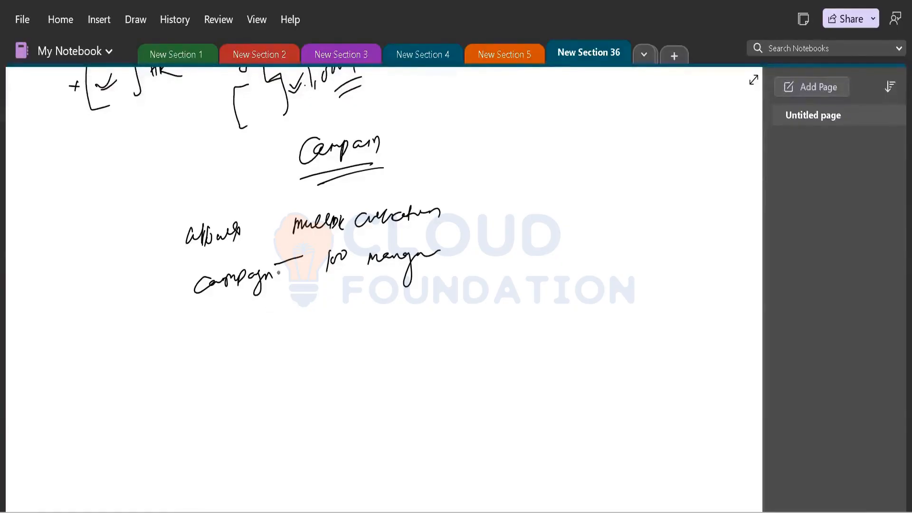
pyautogui.scroll(-3, 303, 250)
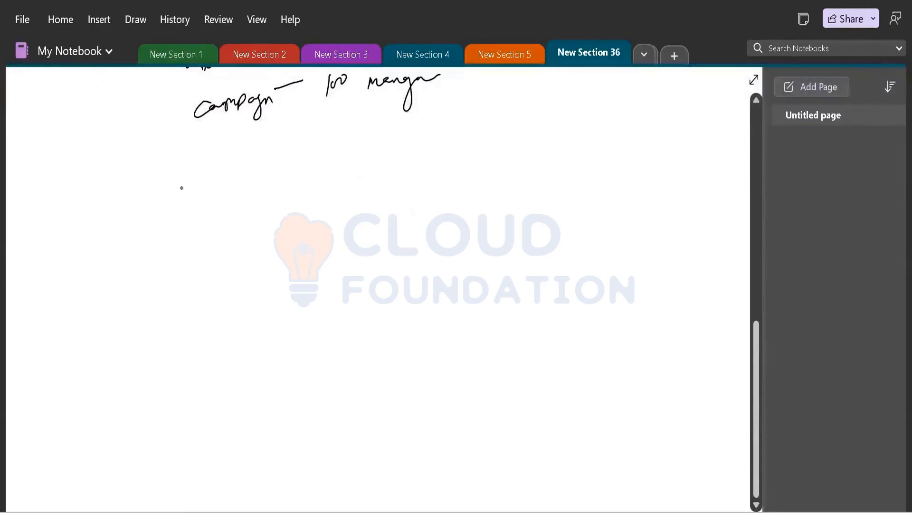
# Handwrite a manager's name with branch lines, then ticked AD and DB entries
pyautogui.moveTo(172, 183)
pyautogui.mouseDown()
pyautogui.moveTo(177, 205)
pyautogui.moveTo(202, 220)
pyautogui.moveTo(214, 184)
pyautogui.moveTo(235, 181)
pyautogui.mouseUp()
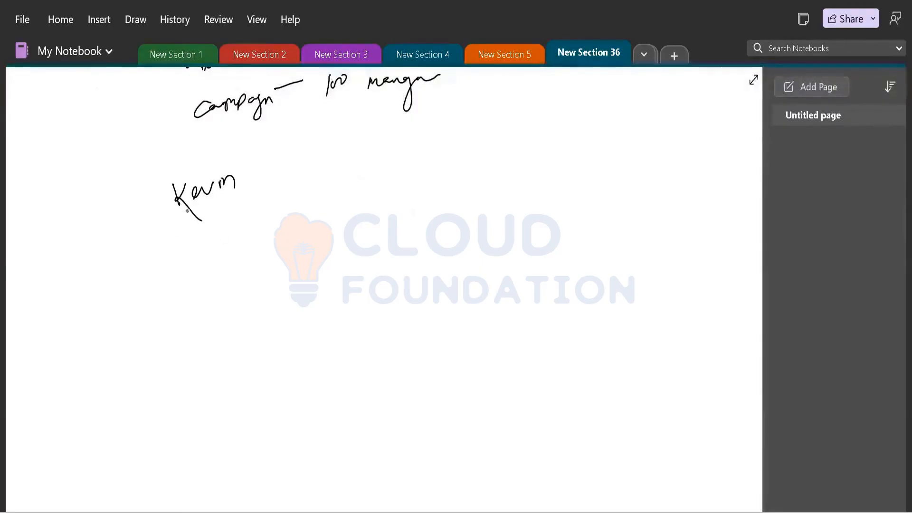
pyautogui.moveTo(186, 212)
pyautogui.mouseDown()
pyautogui.moveTo(215, 259)
pyautogui.moveTo(241, 246)
pyautogui.moveTo(361, 234)
pyautogui.mouseUp()
pyautogui.moveTo(243, 175); pyautogui.dragTo(267, 162)
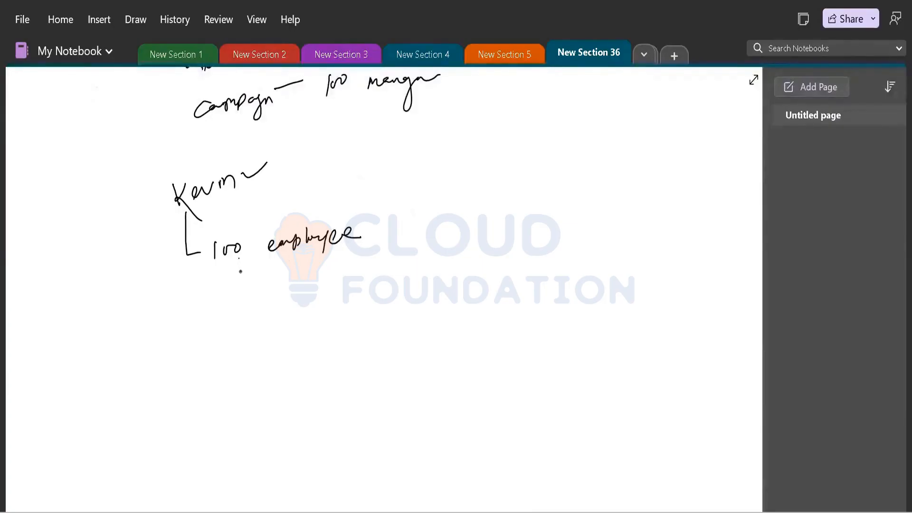
pyautogui.moveTo(240, 271)
pyautogui.mouseDown()
pyautogui.moveTo(305, 272)
pyautogui.moveTo(427, 248)
pyautogui.moveTo(412, 273)
pyautogui.moveTo(439, 244)
pyautogui.mouseUp()
pyautogui.moveTo(255, 320)
pyautogui.mouseDown()
pyautogui.moveTo(366, 288)
pyautogui.moveTo(400, 301)
pyautogui.mouseUp()
pyautogui.moveTo(401, 284)
pyautogui.mouseDown()
pyautogui.moveTo(402, 299)
pyautogui.moveTo(433, 279)
pyautogui.moveTo(441, 283)
pyautogui.moveTo(430, 296)
pyautogui.mouseUp()
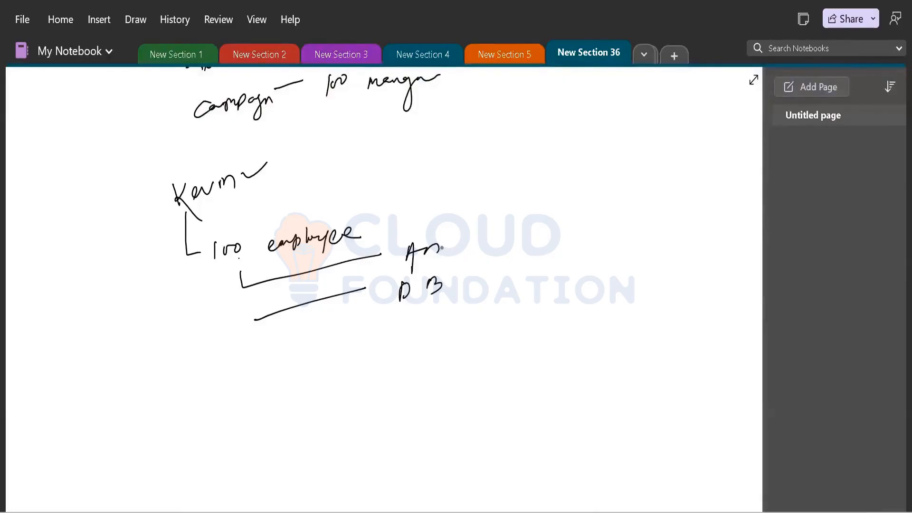
pyautogui.moveTo(438, 250)
pyautogui.mouseDown()
pyautogui.moveTo(425, 259)
pyautogui.moveTo(477, 234)
pyautogui.mouseUp()
pyautogui.moveTo(454, 279); pyautogui.dragTo(476, 270)
# Add 'First HR' and a second sub-item under DB, then tick entries and mark AD
pyautogui.moveTo(445, 292); pyautogui.dragTo(487, 319)
pyautogui.moveTo(487, 297)
pyautogui.mouseDown()
pyautogui.moveTo(504, 292)
pyautogui.moveTo(504, 312)
pyautogui.mouseUp()
pyautogui.moveTo(511, 304); pyautogui.dragTo(539, 294)
pyautogui.moveTo(559, 287)
pyautogui.mouseDown()
pyautogui.moveTo(559, 299)
pyautogui.moveTo(578, 288)
pyautogui.moveTo(597, 295)
pyautogui.mouseUp()
pyautogui.moveTo(455, 334); pyautogui.dragTo(495, 348)
pyautogui.moveTo(492, 333)
pyautogui.mouseDown()
pyautogui.moveTo(509, 326)
pyautogui.moveTo(512, 341)
pyautogui.mouseUp()
pyautogui.moveTo(517, 342); pyautogui.dragTo(629, 315)
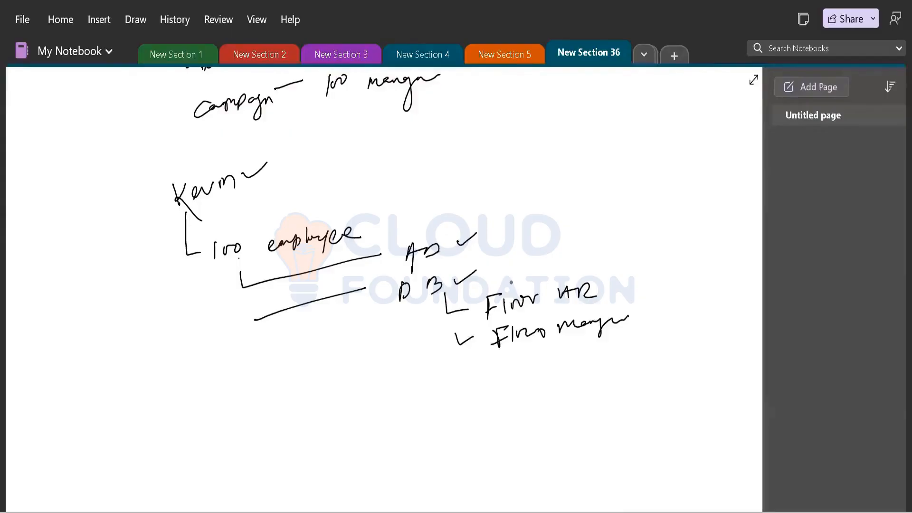
pyautogui.moveTo(511, 283); pyautogui.dragTo(531, 275)
pyautogui.moveTo(263, 330); pyautogui.dragTo(297, 335)
pyautogui.moveTo(264, 359)
pyautogui.mouseDown()
pyautogui.moveTo(294, 363)
pyautogui.moveTo(314, 349)
pyautogui.mouseUp()
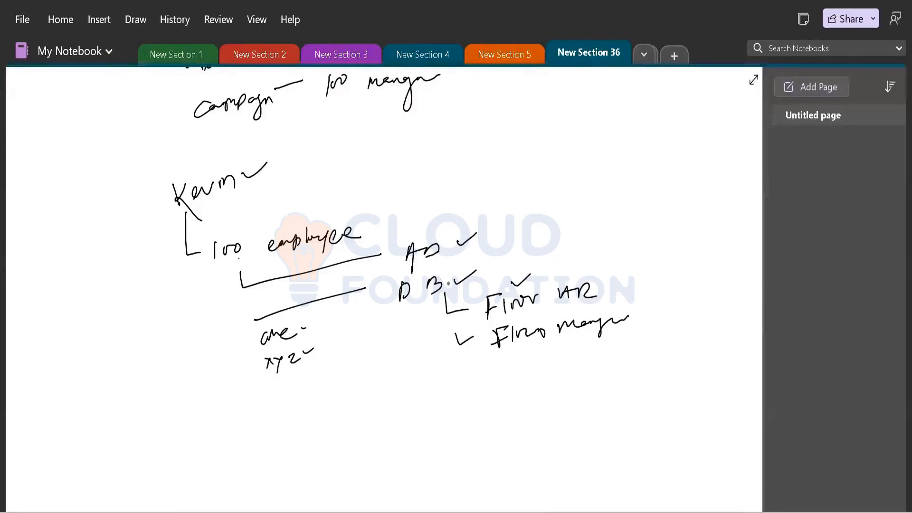
pyautogui.moveTo(409, 306)
pyautogui.mouseDown()
pyautogui.moveTo(409, 319)
pyautogui.moveTo(419, 322)
pyautogui.mouseUp()
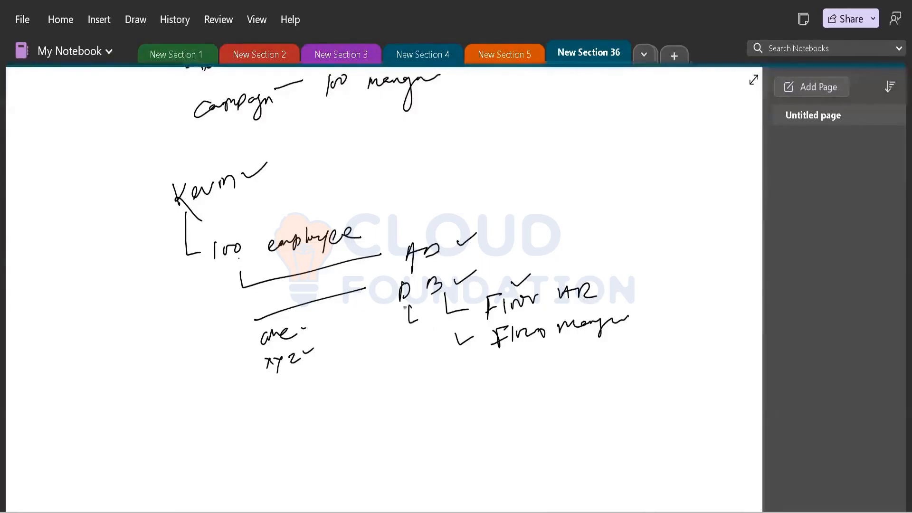
pyautogui.moveTo(414, 249); pyautogui.dragTo(440, 229)
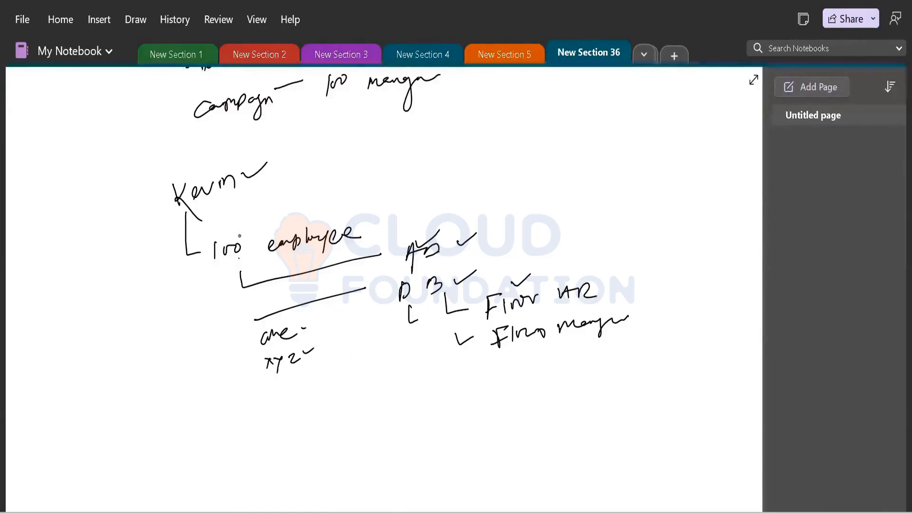
# Draw an arrow from '100 employee' down-left to a bracketed box with a check mark
pyautogui.moveTo(215, 250)
pyautogui.mouseDown()
pyautogui.moveTo(144, 326)
pyautogui.moveTo(159, 341)
pyautogui.mouseUp()
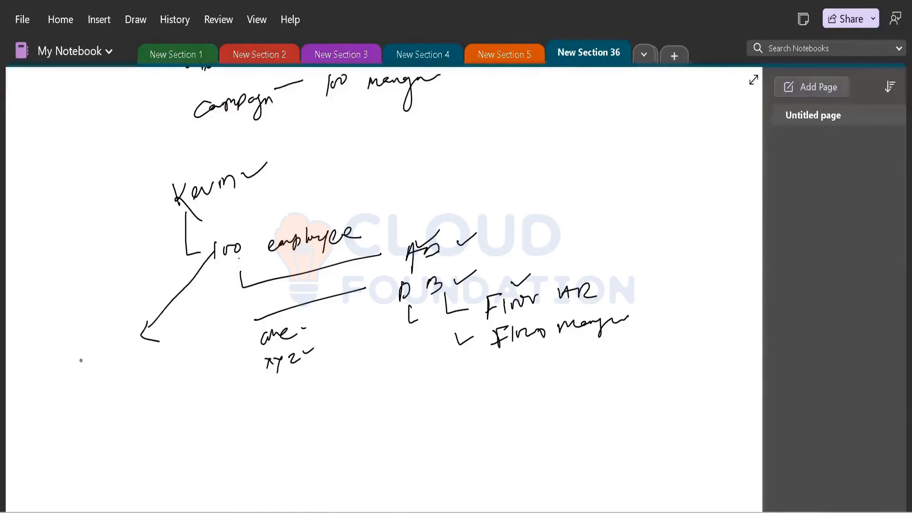
pyautogui.moveTo(40, 388); pyautogui.dragTo(62, 431)
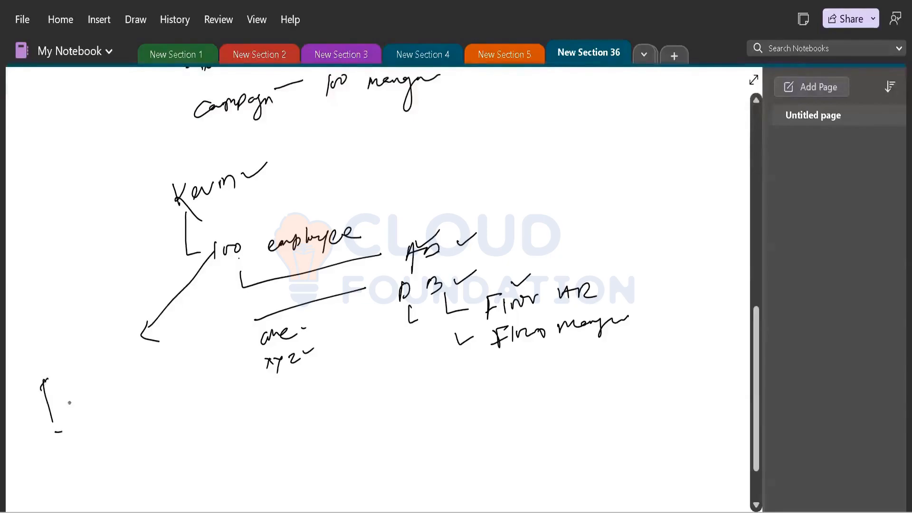
pyautogui.moveTo(94, 352)
pyautogui.mouseDown()
pyautogui.moveTo(102, 349)
pyautogui.moveTo(122, 393)
pyautogui.mouseUp()
pyautogui.moveTo(53, 354); pyautogui.dragTo(77, 332)
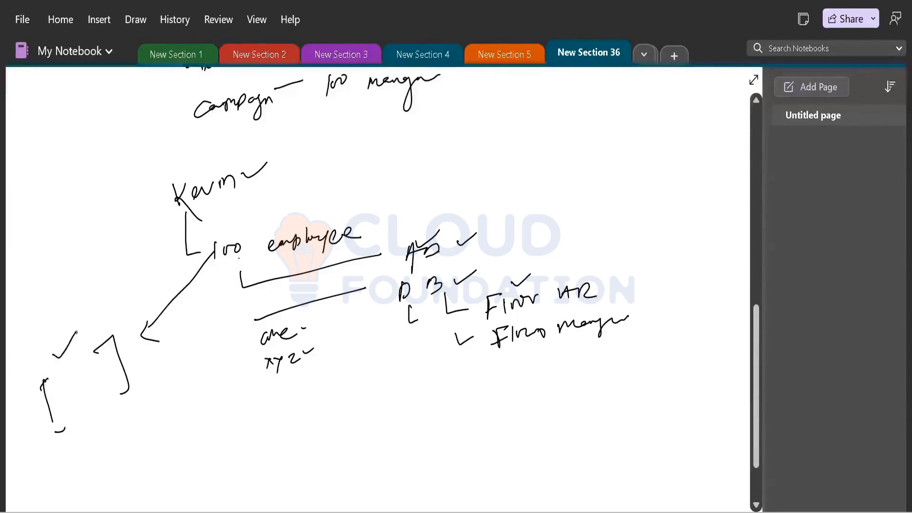
pyautogui.moveTo(48, 366); pyautogui.dragTo(63, 359)
pyautogui.moveTo(459, 272); pyautogui.dragTo(474, 283)
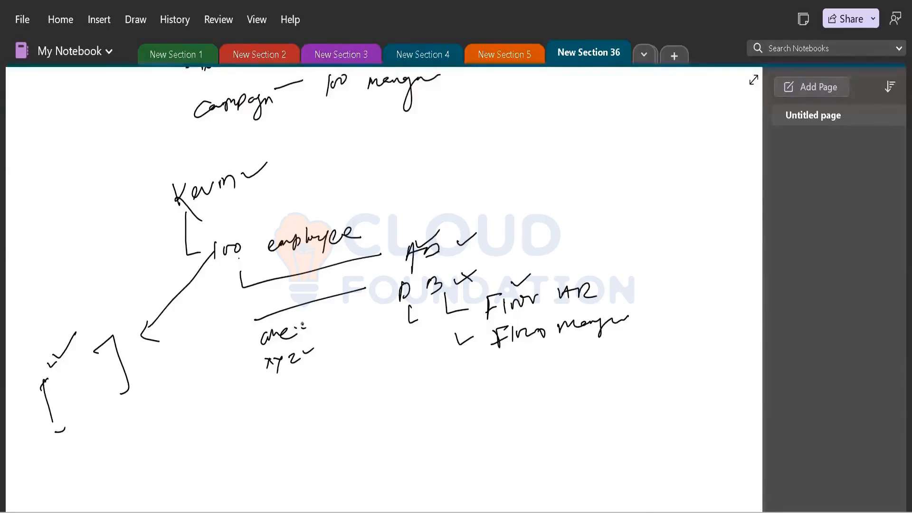
# Write a label after 'one:', tick the top entry, and write 'Depar…' after 'xyz'
pyautogui.moveTo(304, 319)
pyautogui.mouseDown()
pyautogui.moveTo(302, 336)
pyautogui.moveTo(367, 299)
pyautogui.mouseUp()
pyautogui.click(329, 312)
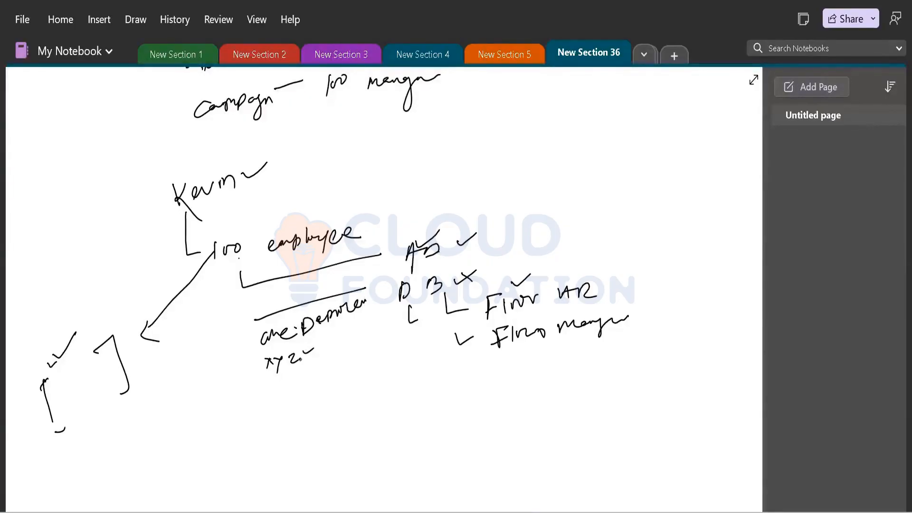
pyautogui.moveTo(441, 243)
pyautogui.mouseDown()
pyautogui.moveTo(469, 229)
pyautogui.moveTo(481, 240)
pyautogui.mouseUp()
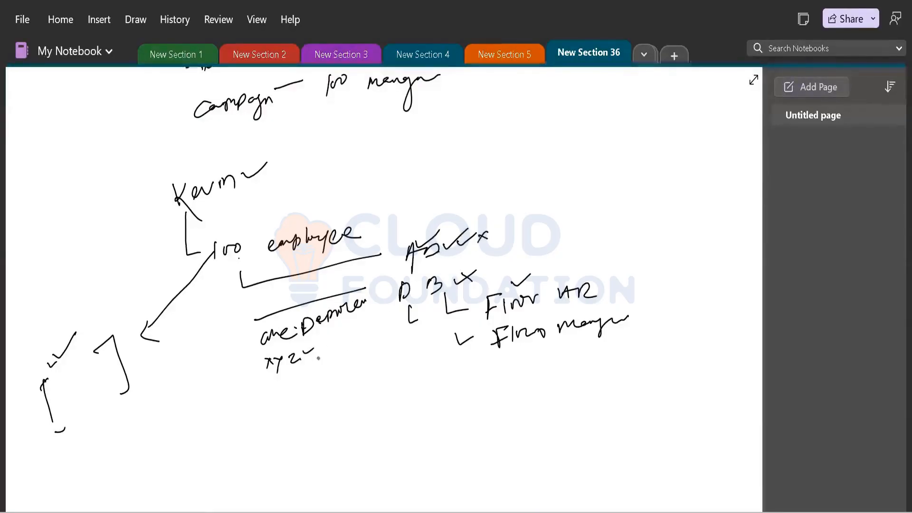
pyautogui.moveTo(323, 347)
pyautogui.mouseDown()
pyautogui.moveTo(320, 363)
pyautogui.moveTo(375, 331)
pyautogui.mouseUp()
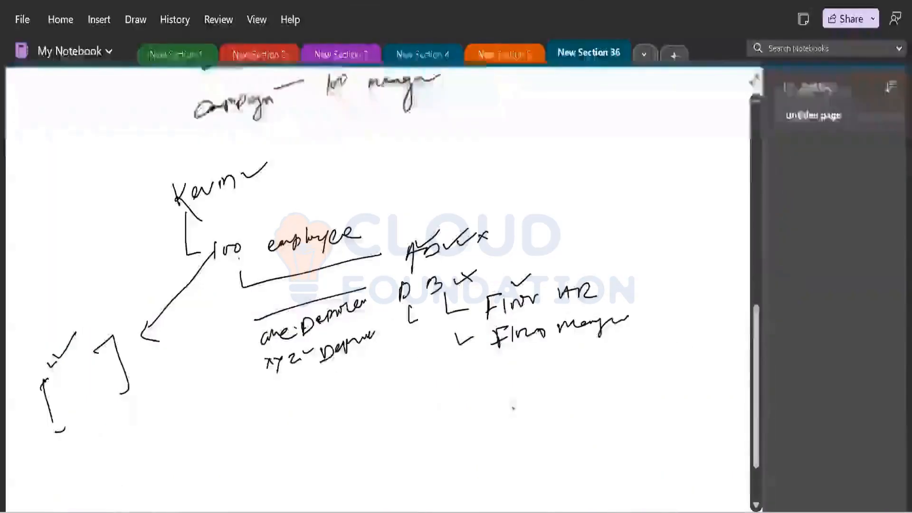
# Open the Notes.txt tab and scroll to its final SOD and Analytic Report notes
pyautogui.scroll(-3, 499, 442)
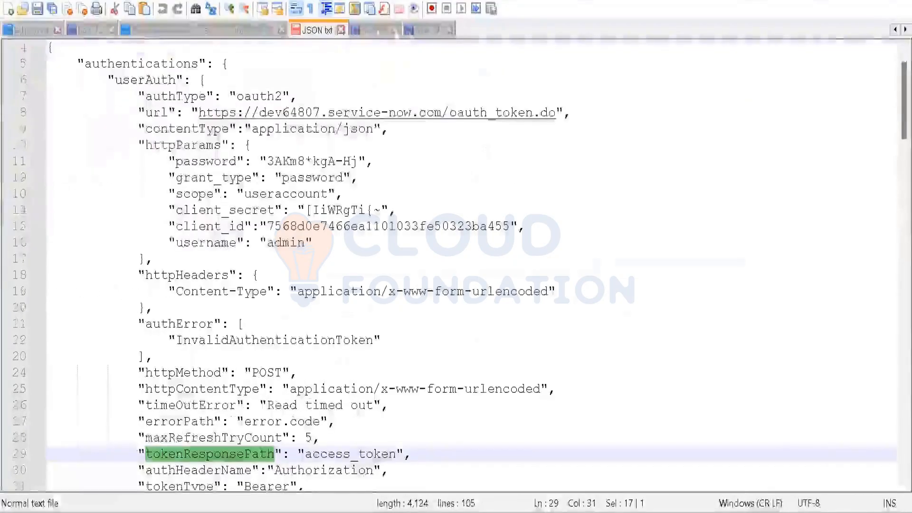
pyautogui.click(893, 30)
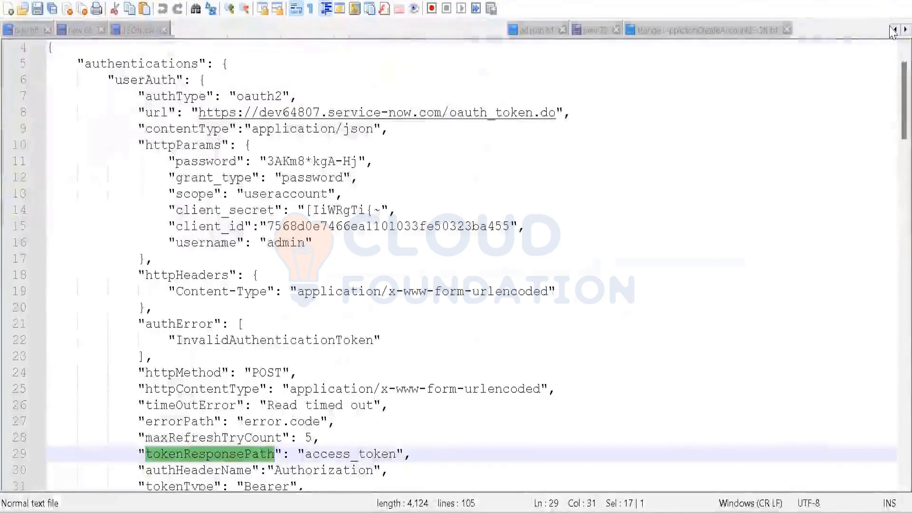
pyautogui.click(894, 30)
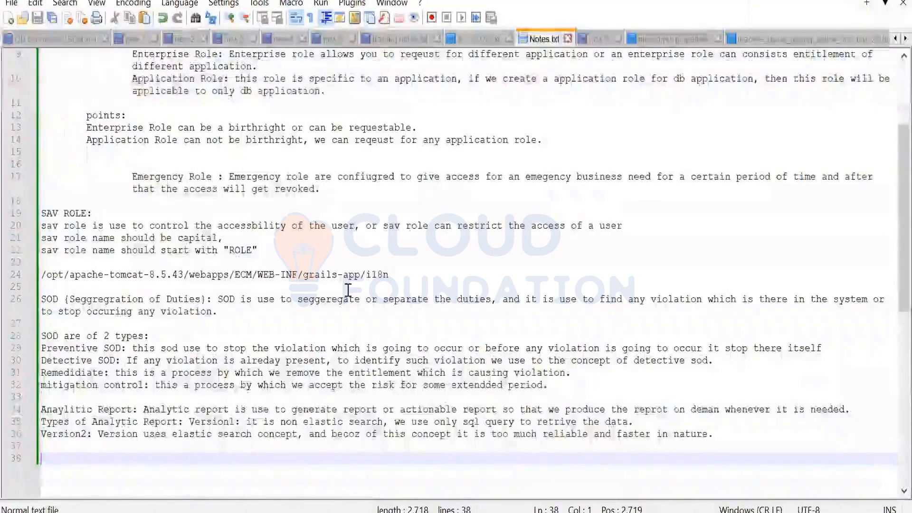
pyautogui.scroll(-7, 104, 223)
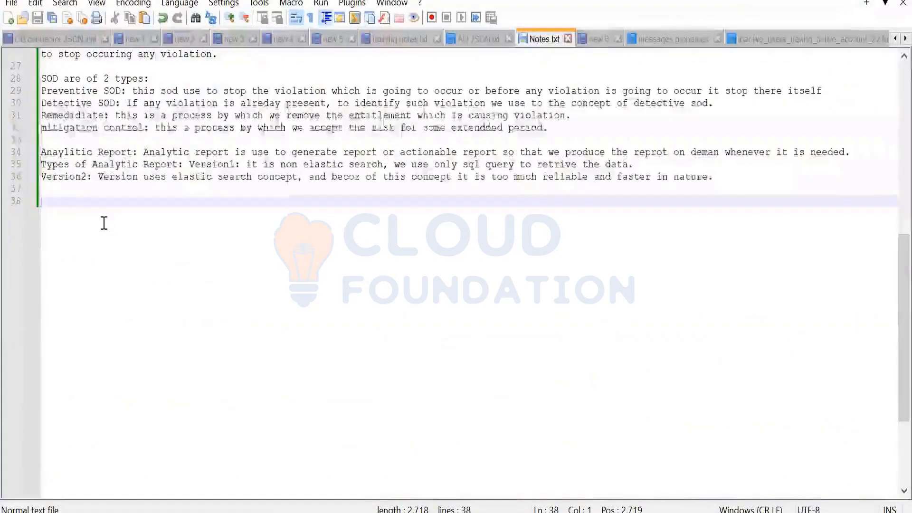
# Write 'Campaign:' explaining it launches certifications together for multiple managers or role owners, bundling them
pyautogui.write('Campaign')
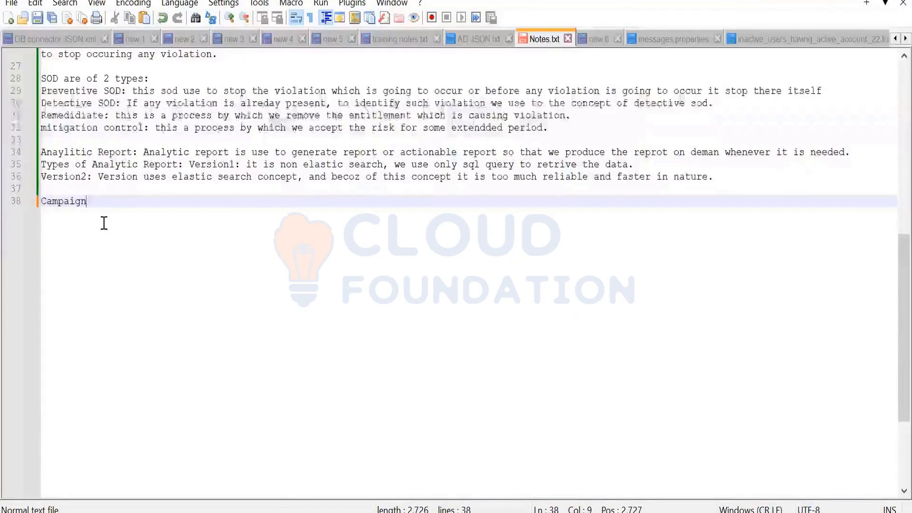
pyautogui.write(': ')
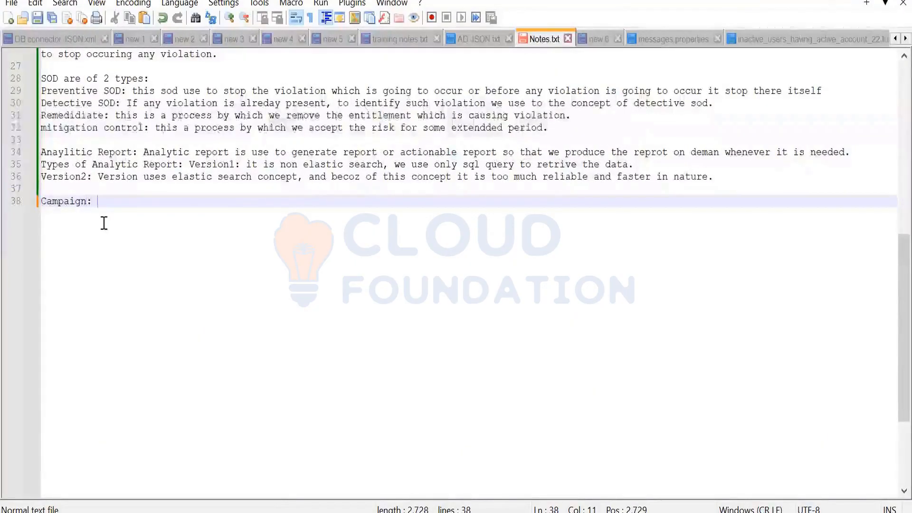
pyautogui.write('In help')
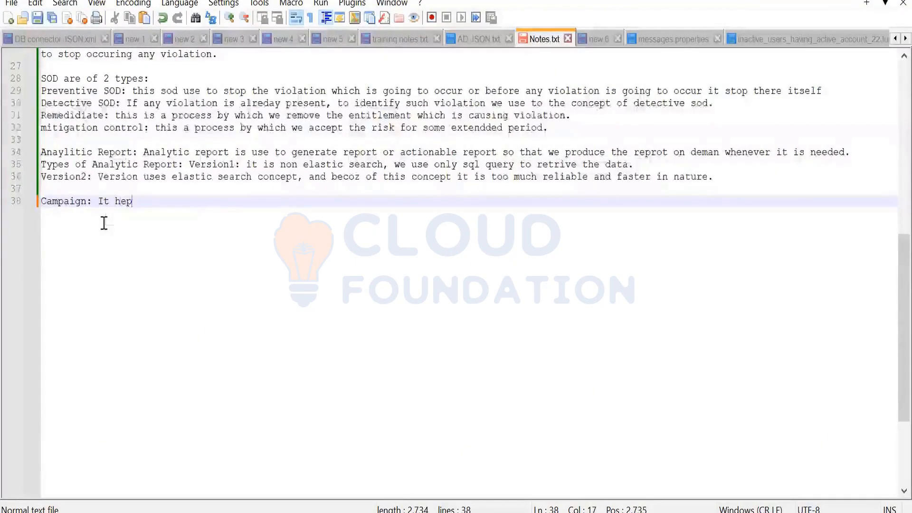
pyautogui.press('BackSpace')
pyautogui.press('BackSpace')
pyautogui.write('lps ro r')
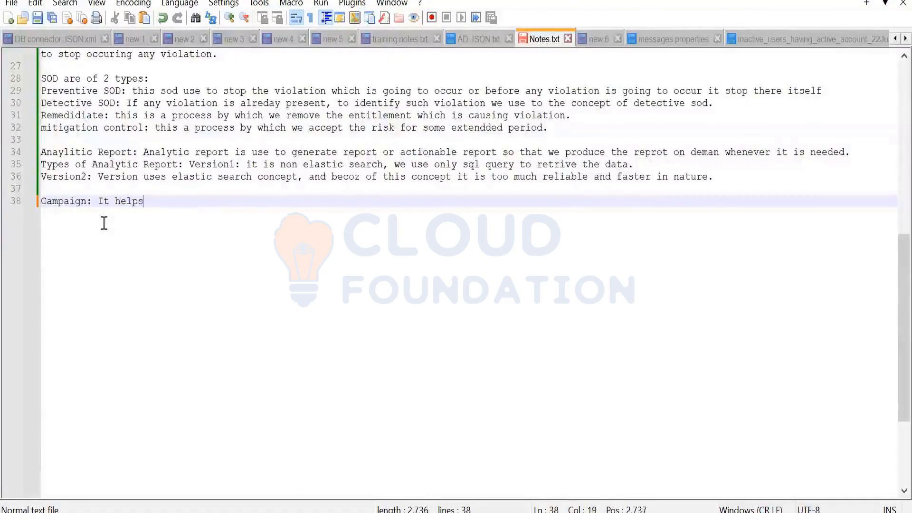
pyautogui.press('BackSpace')
pyautogui.press('BackSpace')
pyautogui.press('BackSpace')
pyautogui.press('BackSpace')
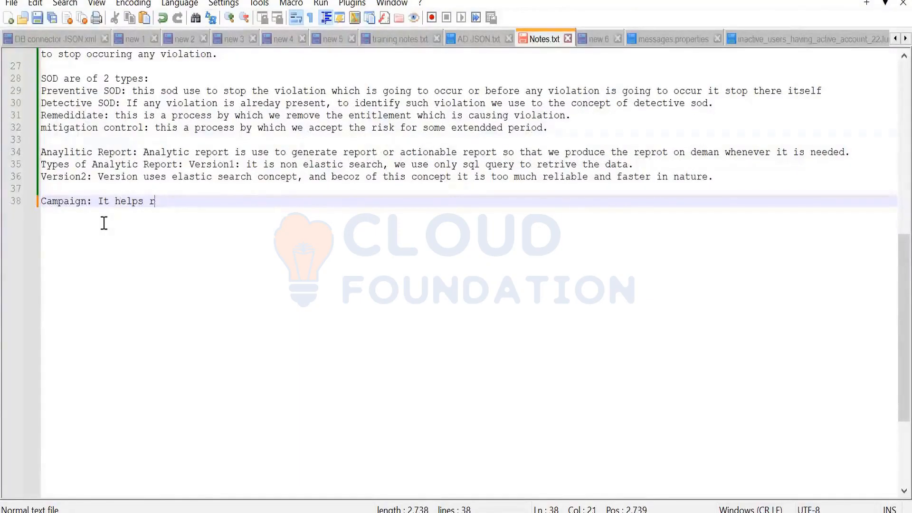
pyautogui.write('to t')
pyautogui.press('BackSpace')
pyautogui.write('run ')
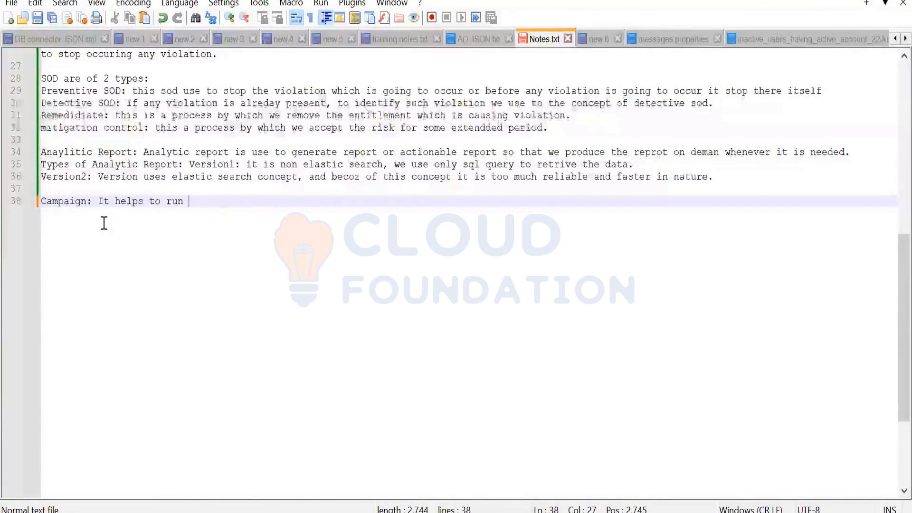
pyautogui.write('certification')
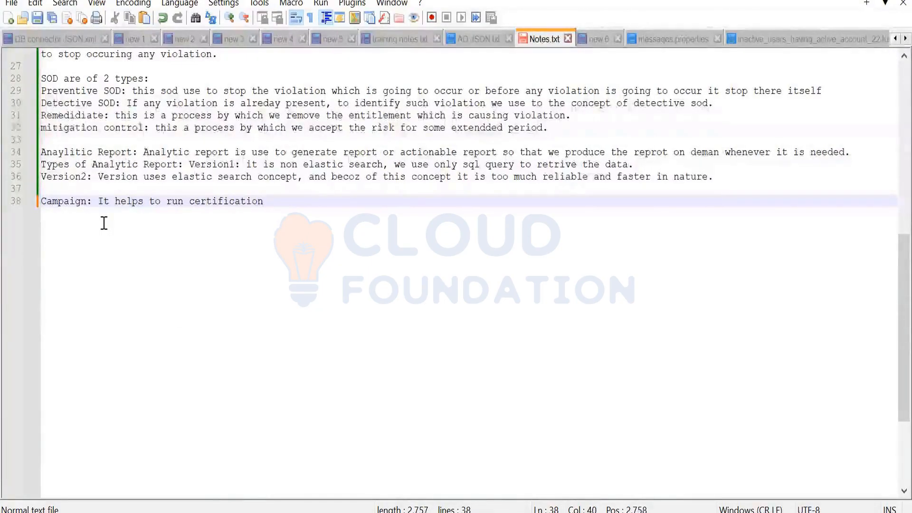
pyautogui.write(' for')
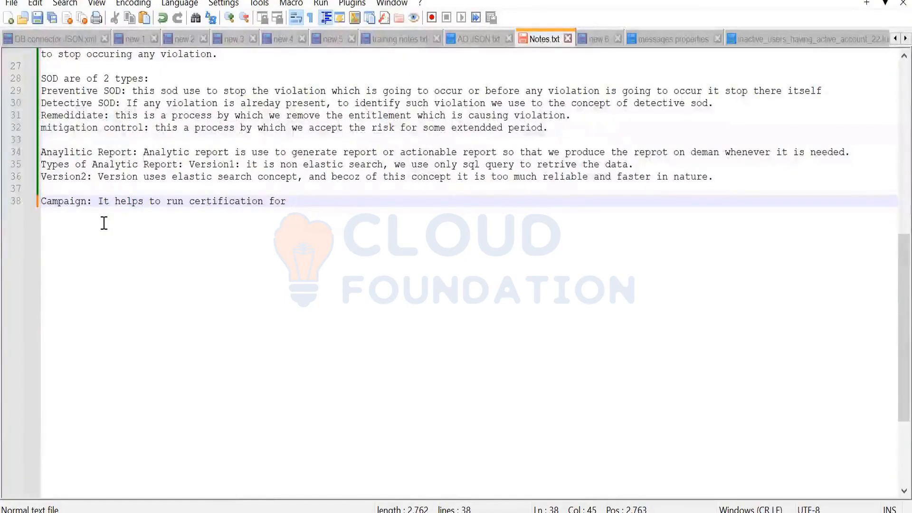
pyautogui.press('BackSpace')
pyautogui.press('BackSpace')
pyautogui.press('BackSpace')
pyautogui.press('BackSpace')
pyautogui.press('BackSpace')
pyautogui.press('BackSpace')
pyautogui.press('BackSpace')
pyautogui.press('BackSpace')
pyautogui.press('BackSpace')
pyautogui.press('BackSpace')
pyautogui.press('BackSpace')
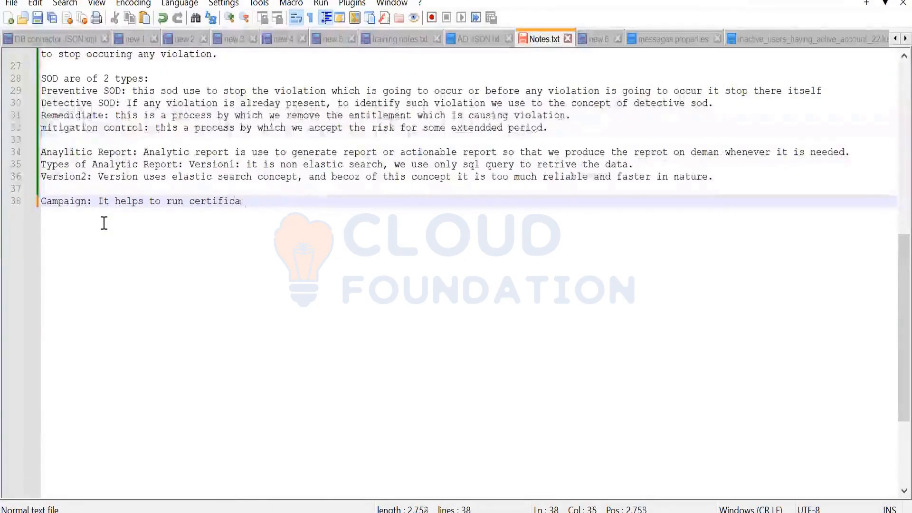
pyautogui.press('BackSpace')
pyautogui.press('BackSpace')
pyautogui.press('BackSpace')
pyautogui.press('BackSpace')
pyautogui.press('BackSpace')
pyautogui.press('BackSpace')
pyautogui.press('BackSpace')
pyautogui.press('BackSpace')
pyautogui.press('BackSpace')
pyautogui.press('BackSpace')
pyautogui.press('BackSpace')
pyautogui.press('BackSpace')
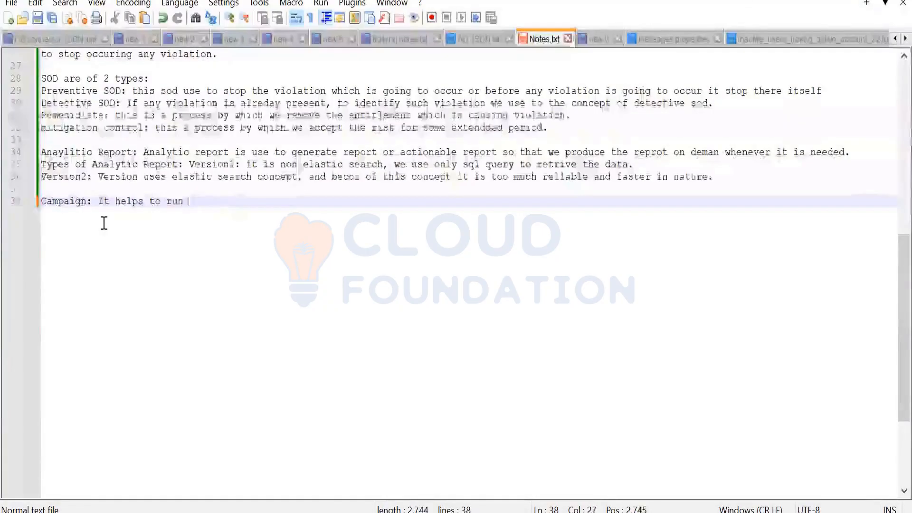
pyautogui.press('BackSpace')
pyautogui.press('BackSpace')
pyautogui.press('BackSpace')
pyautogui.press('BackSpace')
pyautogui.press('BackSpace')
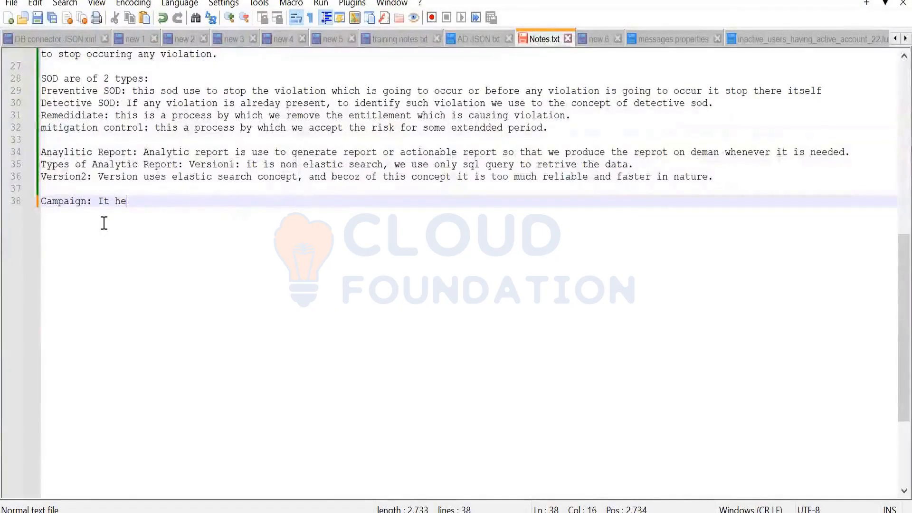
pyautogui.press('BackSpace')
pyautogui.press('BackSpace')
pyautogui.press('BackSpace')
pyautogui.press('BackSpace')
pyautogui.press('BackSpace')
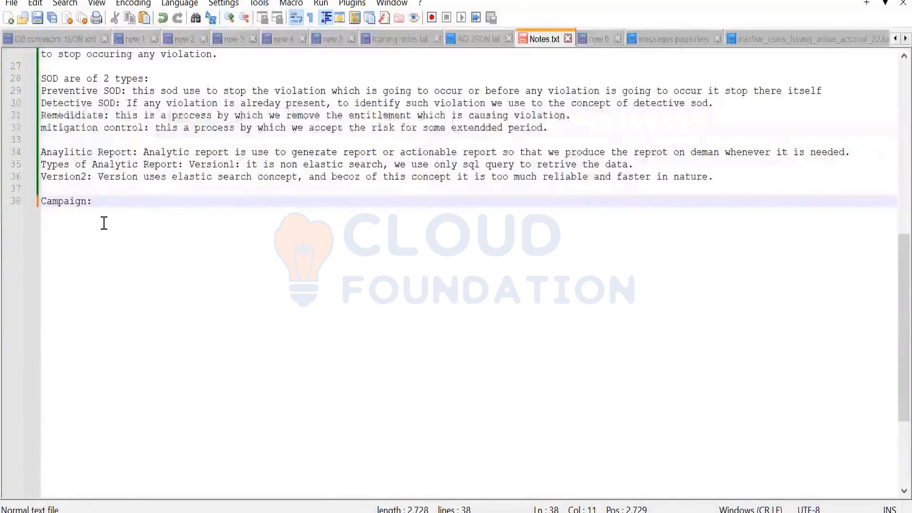
pyautogui.write('We can ')
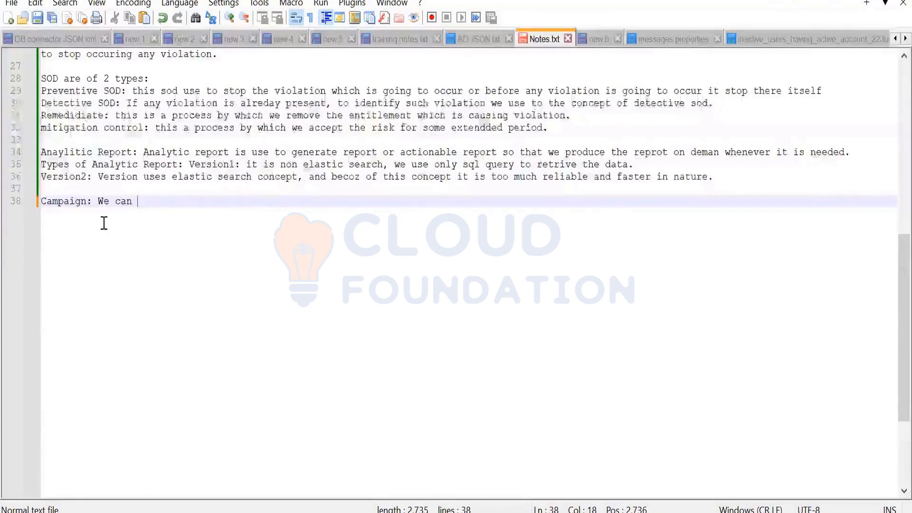
pyautogui.write('run')
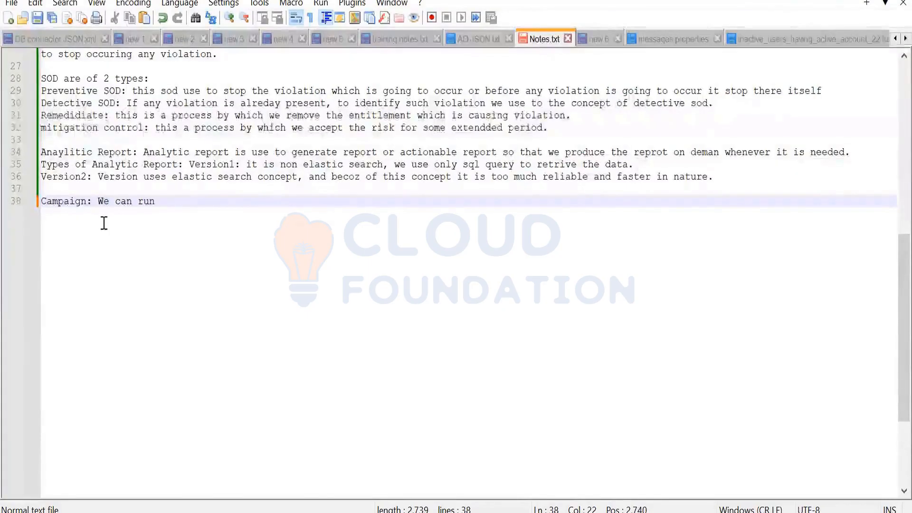
pyautogui.press('BackSpace')
pyautogui.press('BackSpace')
pyautogui.press('BackSpace')
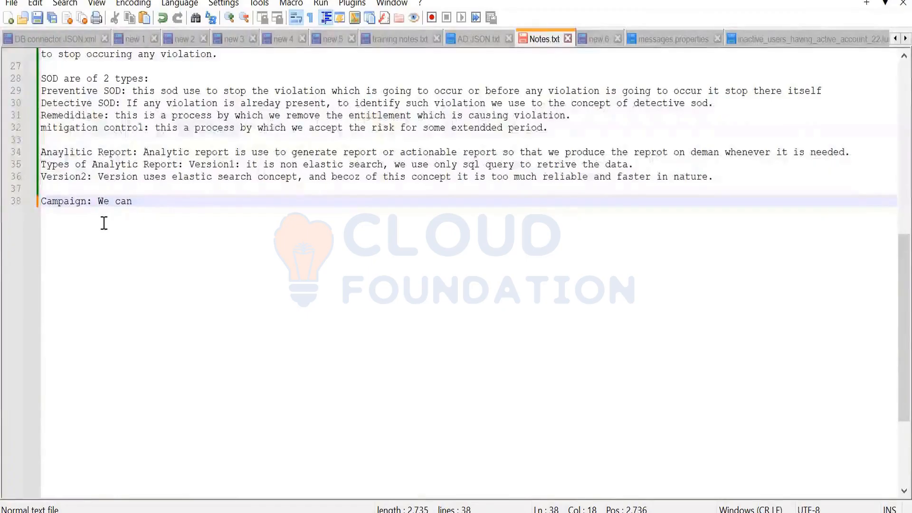
pyautogui.write('lunch ')
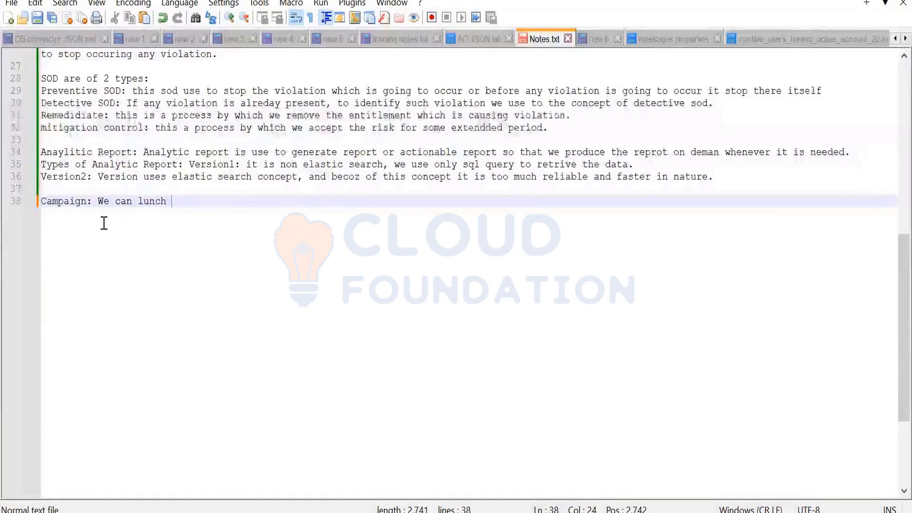
pyautogui.write('certif')
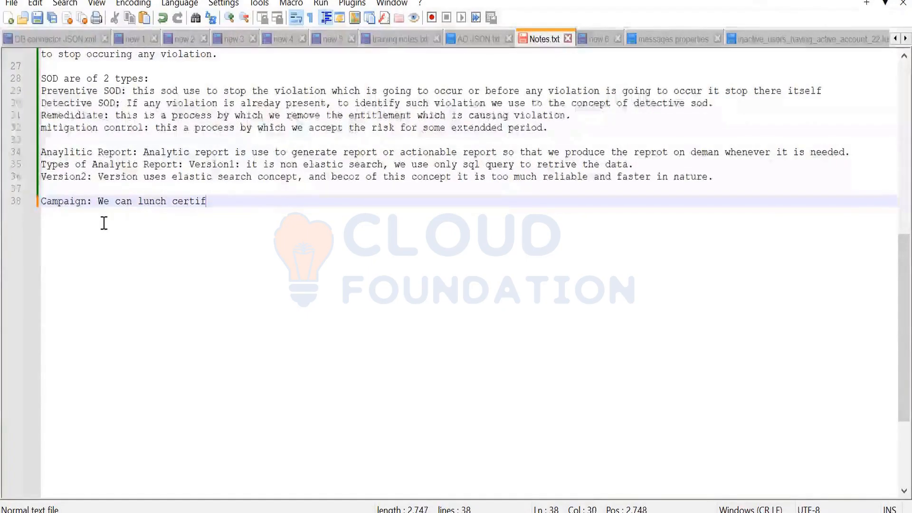
pyautogui.write('ication t')
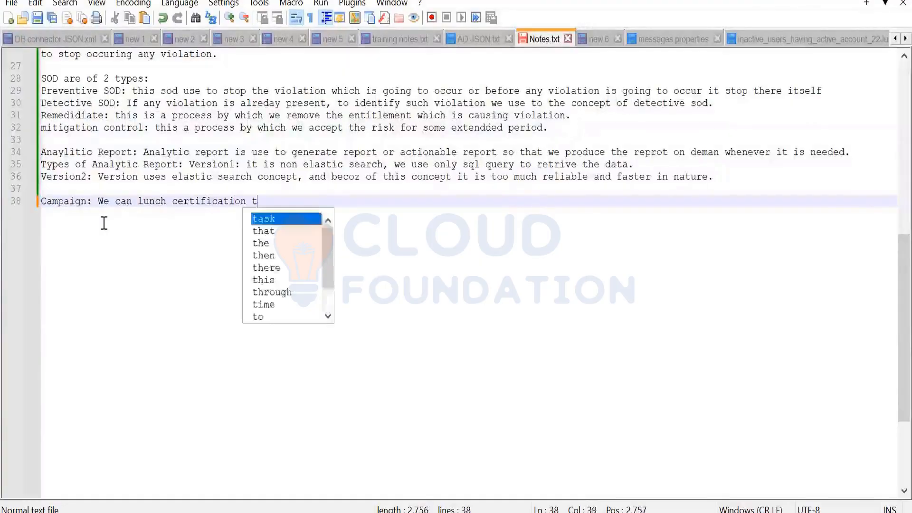
pyautogui.write('ogether f')
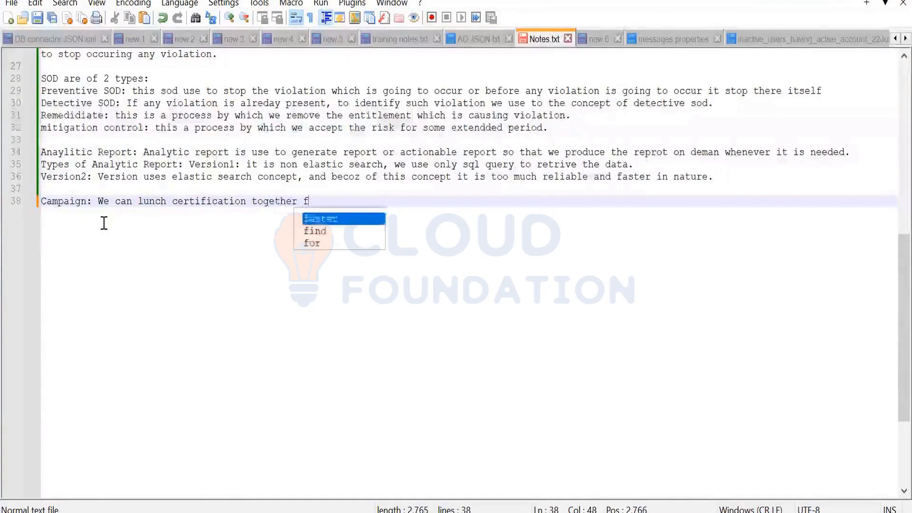
pyautogui.write('or mu')
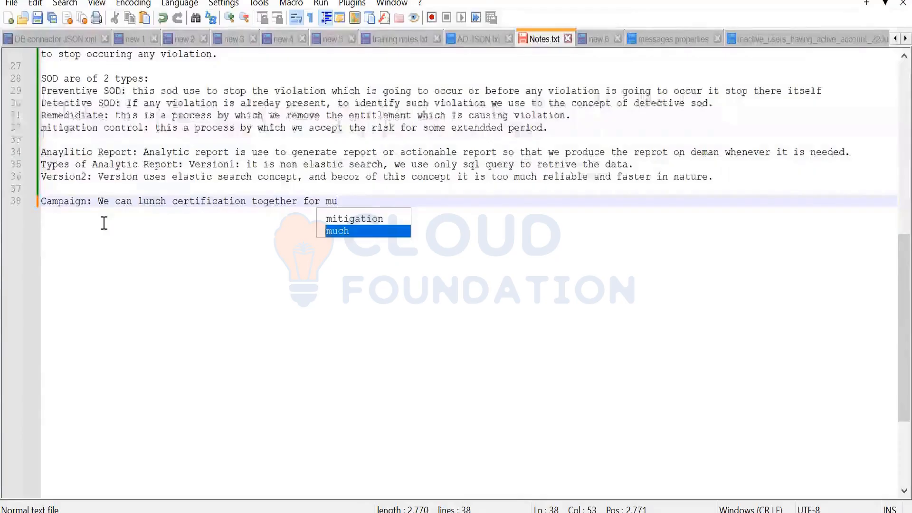
pyautogui.write('litpl')
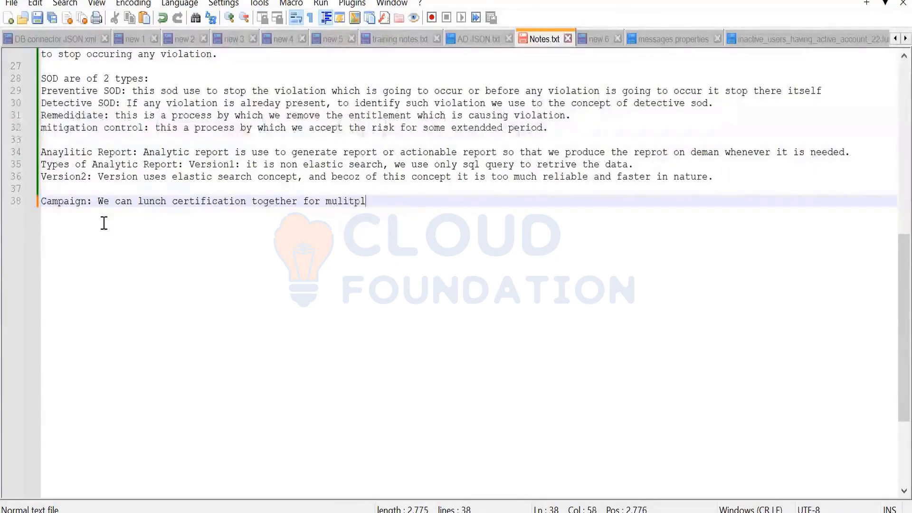
pyautogui.write('e')
pyautogui.press('BackSpace')
pyautogui.press('BackSpace')
pyautogui.press('BackSpace')
pyautogui.press('BackSpace')
pyautogui.press('BackSpace')
pyautogui.write('t')
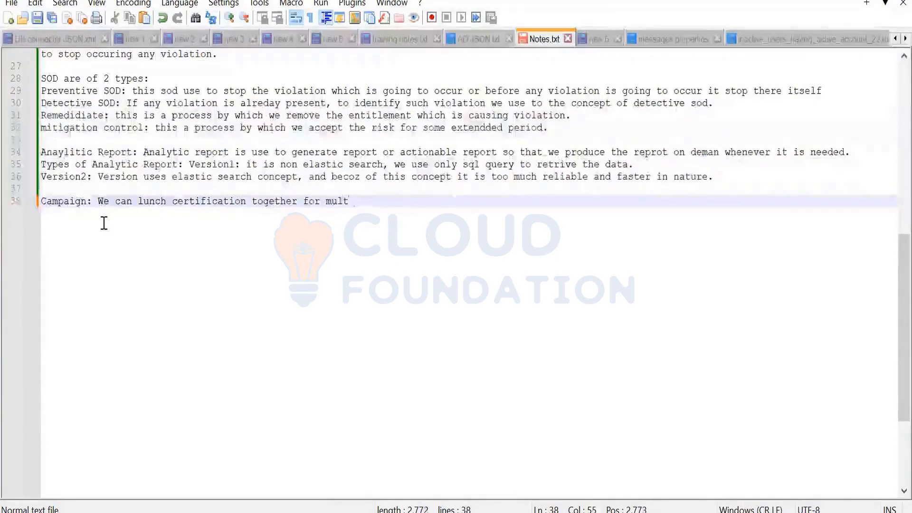
pyautogui.write('iple mna')
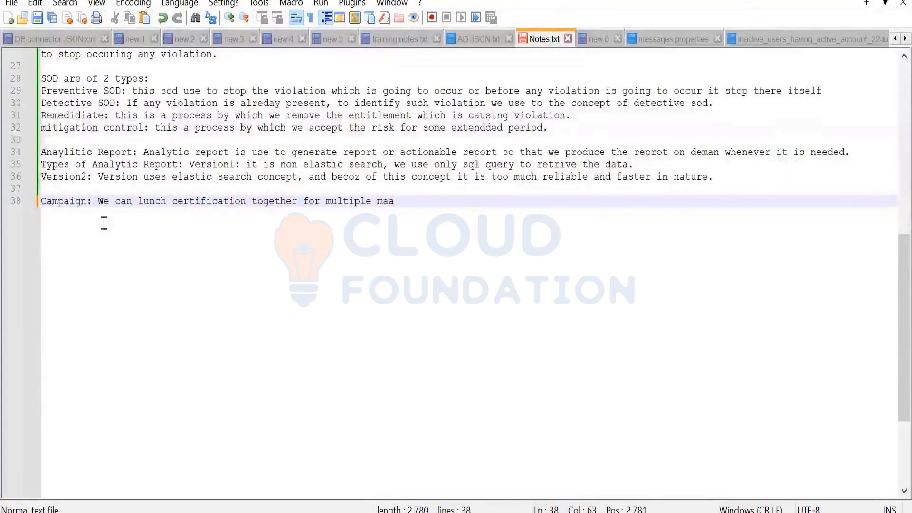
pyautogui.write('ger or mul')
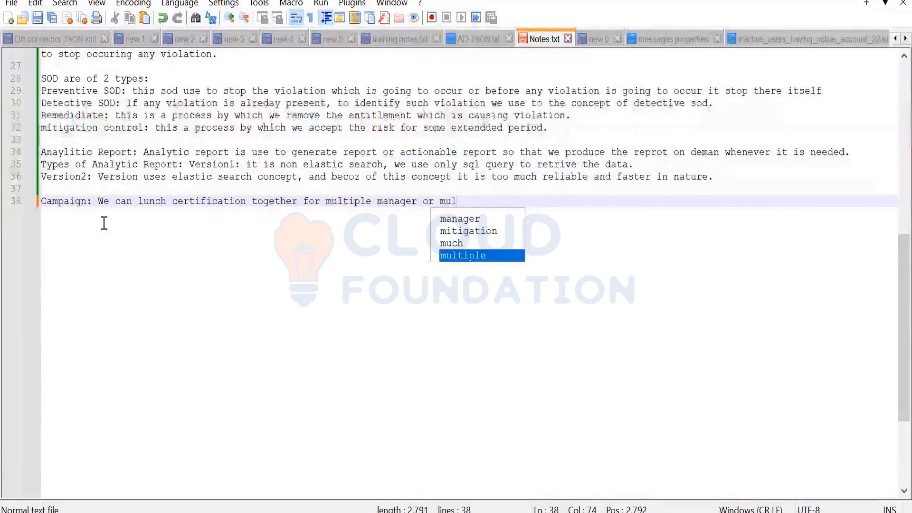
pyautogui.write('tiple ')
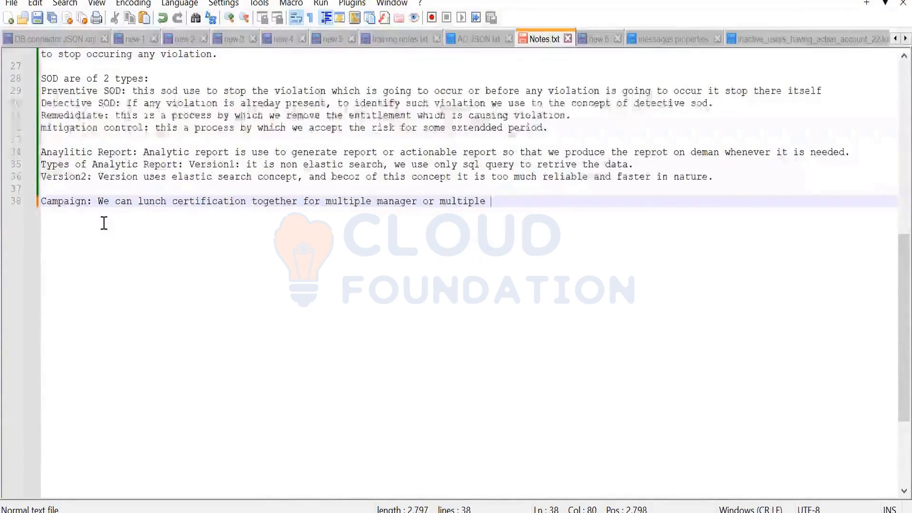
pyautogui.write('role own')
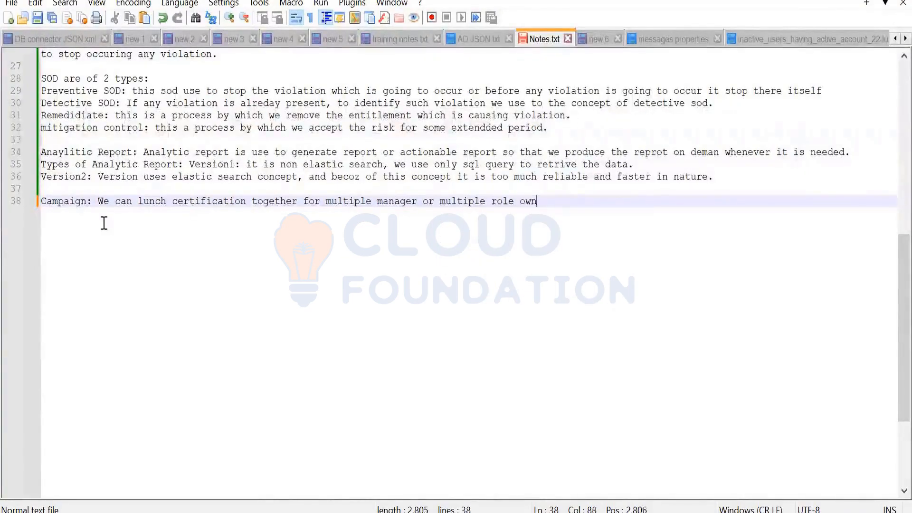
pyautogui.write('er, ')
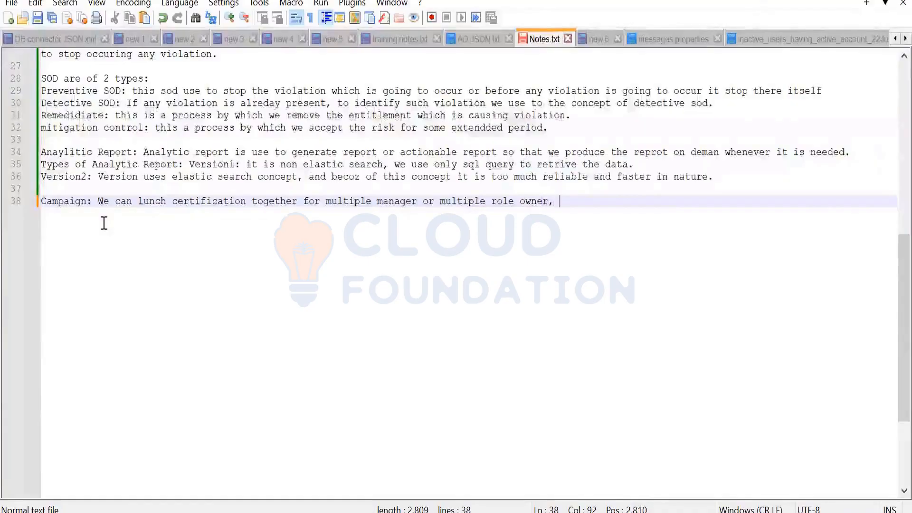
pyautogui.write('basically it heps')
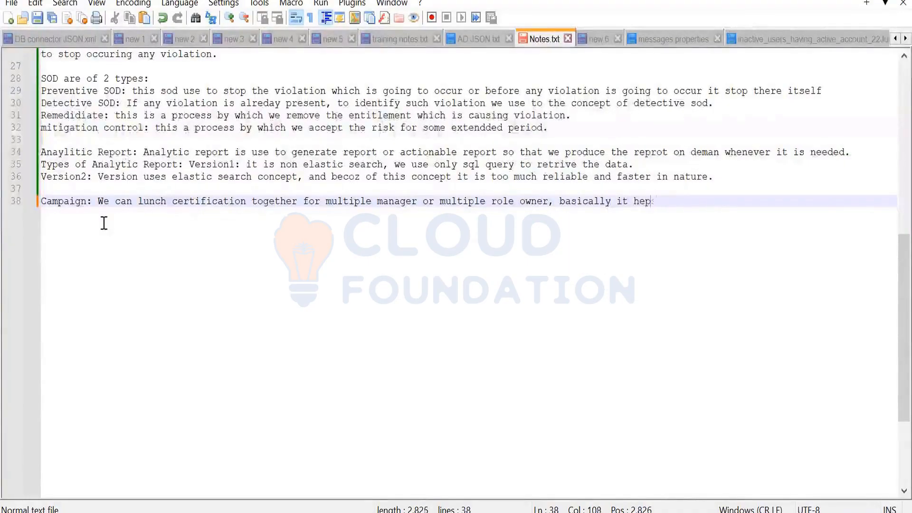
pyautogui.press('BackSpace')
pyautogui.press('BackSpace')
pyautogui.write('lps you')
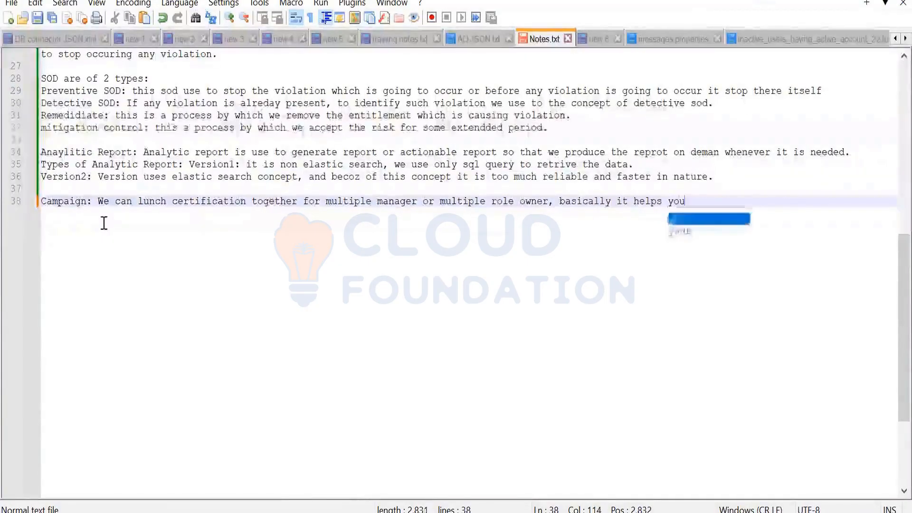
pyautogui.write('t to')
pyautogui.press('BackSpace')
pyautogui.press('BackSpace')
pyautogui.press('BackSpace')
pyautogui.press('BackSpace')
pyautogui.press('BackSpace')
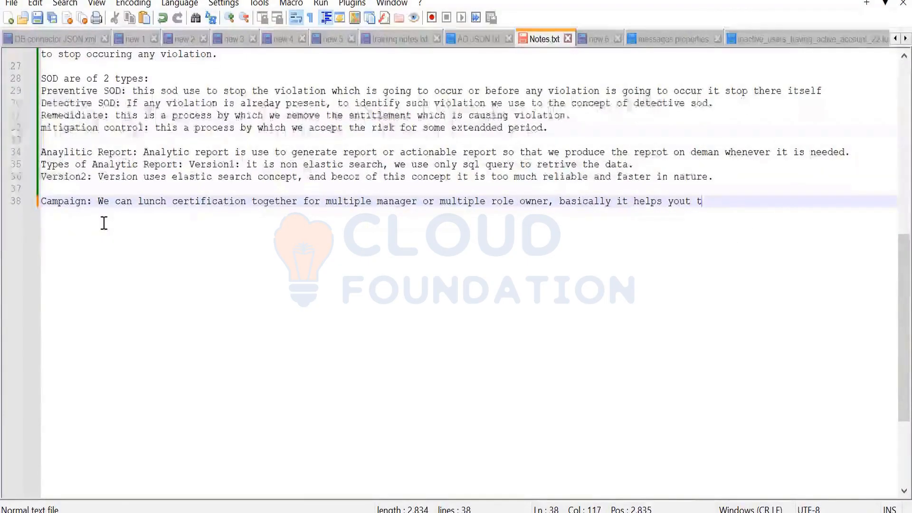
pyautogui.write('to  bu')
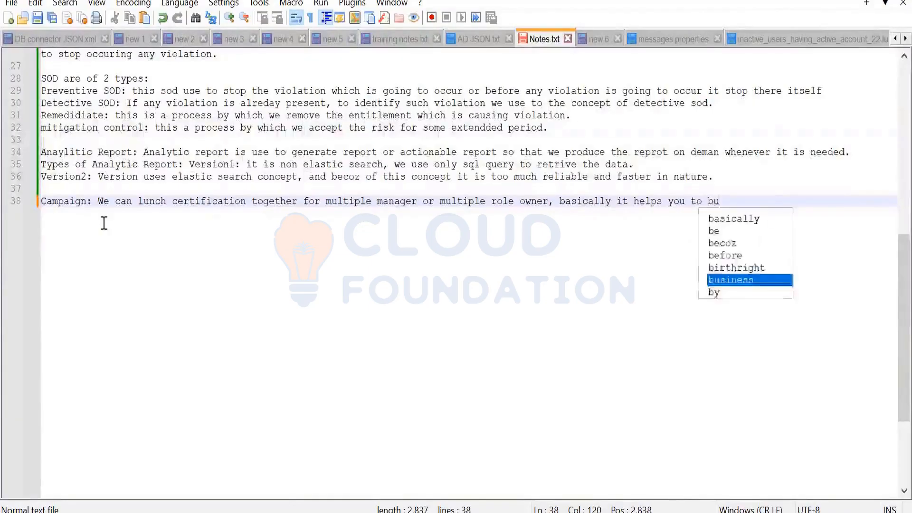
pyautogui.write('nld')
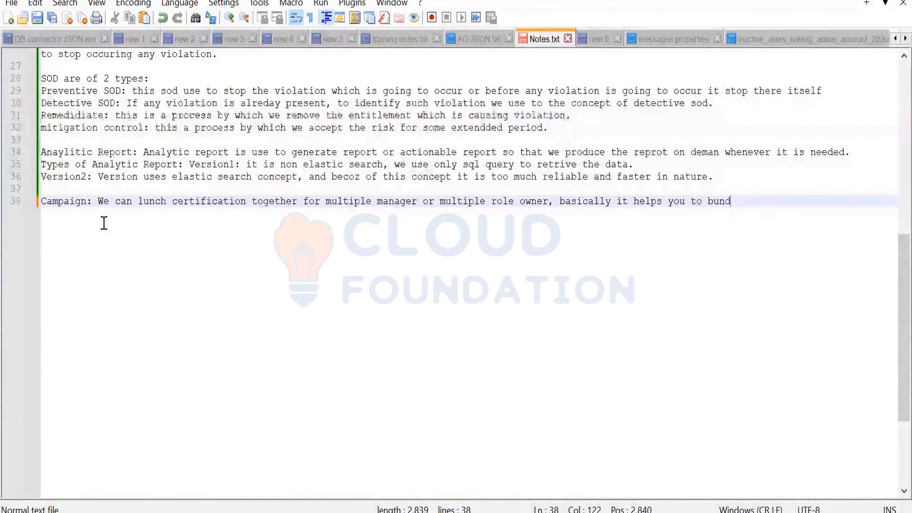
pyautogui.write('le up cer')
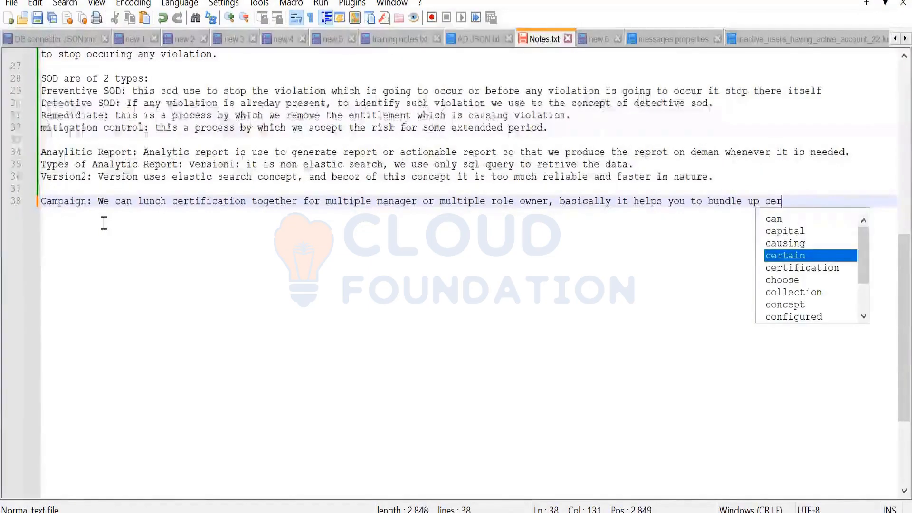
pyautogui.write('tification ot')
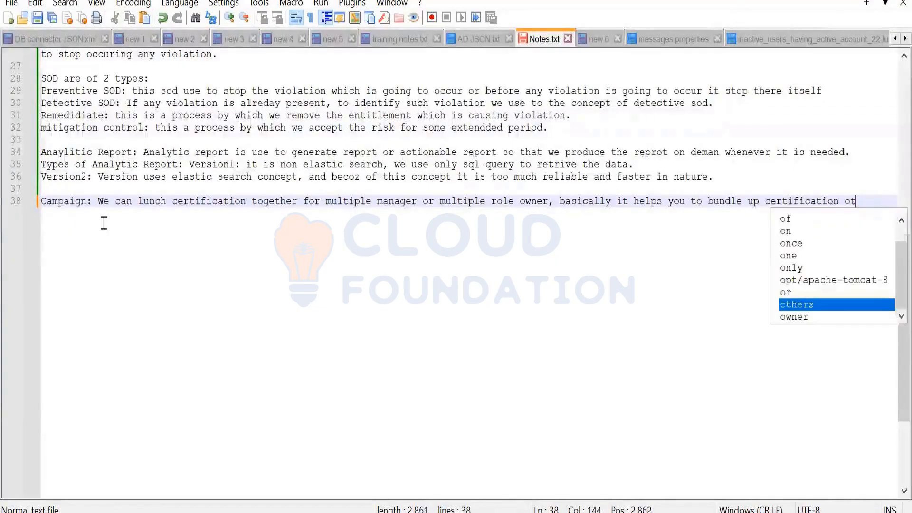
pyautogui.press('BackSpace')
pyautogui.press('BackSpace')
pyautogui.write('togehter')
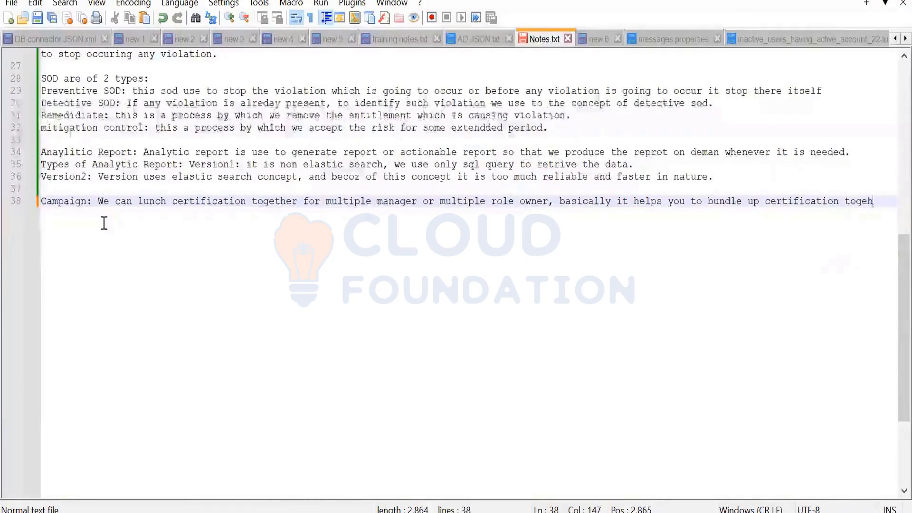
pyautogui.press('BackSpace')
pyautogui.write('r')
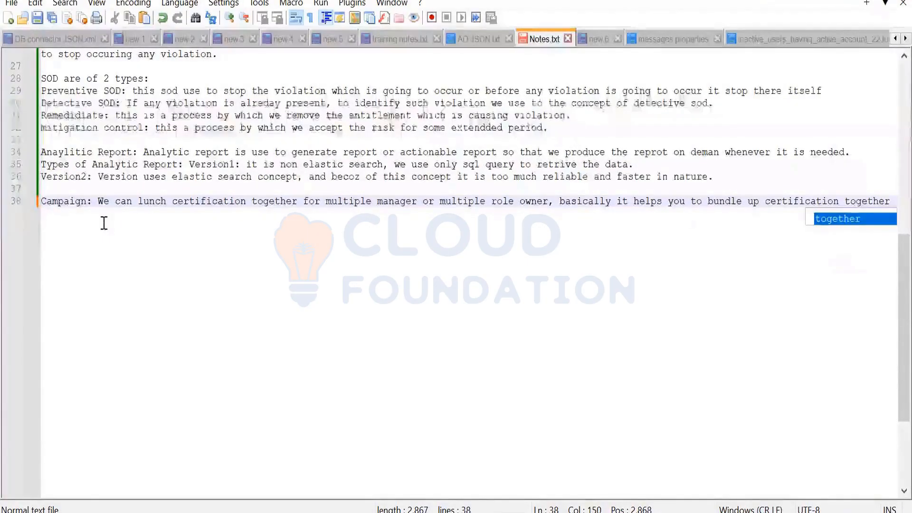
pyautogui.write('.')
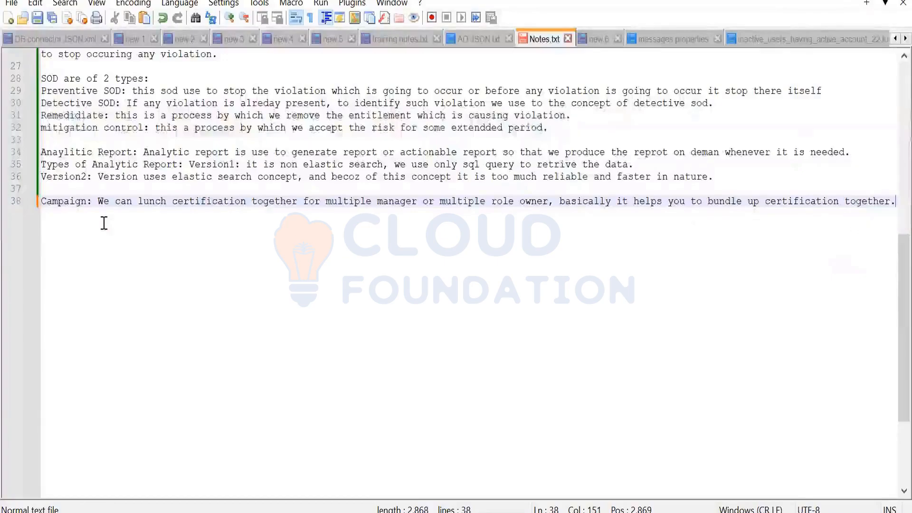
# Add the line 'We can run campaign for User Manager, Role Owner and entitlement owner.'
pyautogui.press('Return')
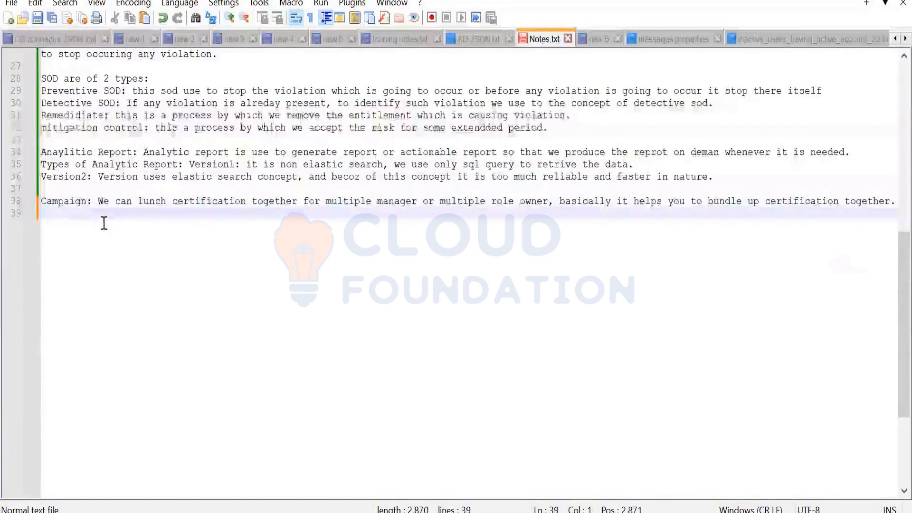
pyautogui.write('We can r')
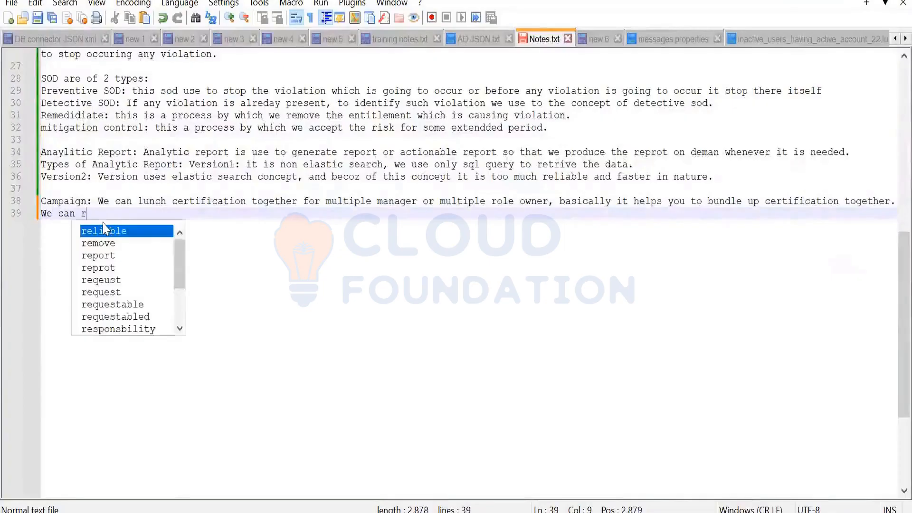
pyautogui.write('un campaign ')
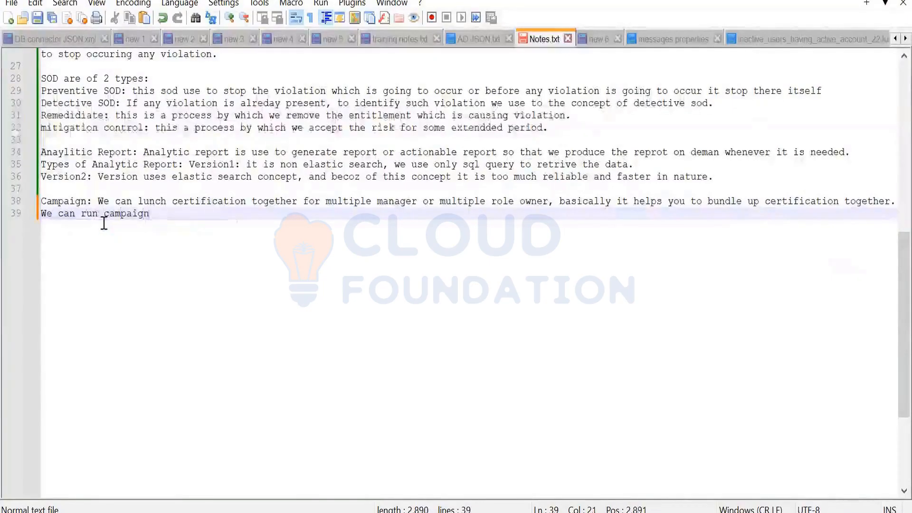
pyautogui.write('for User')
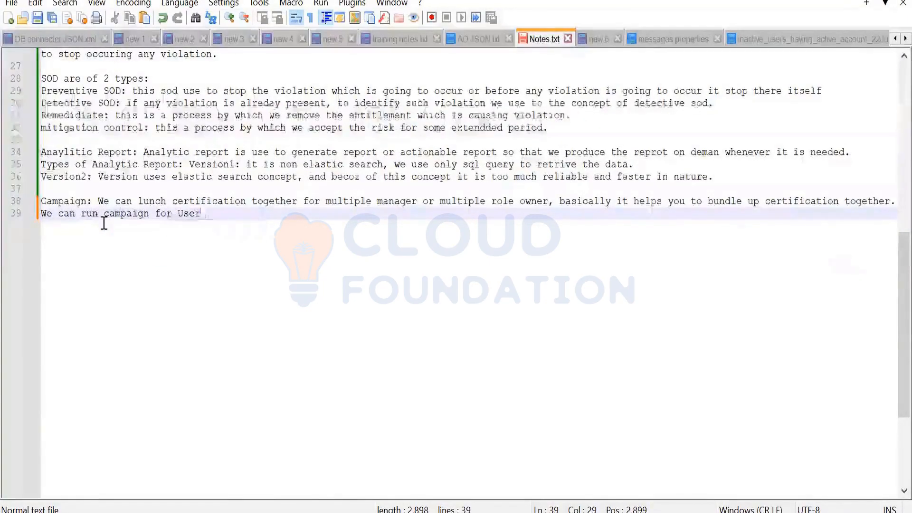
pyautogui.write(' Mnaa')
pyautogui.press('BackSpace')
pyautogui.press('BackSpace')
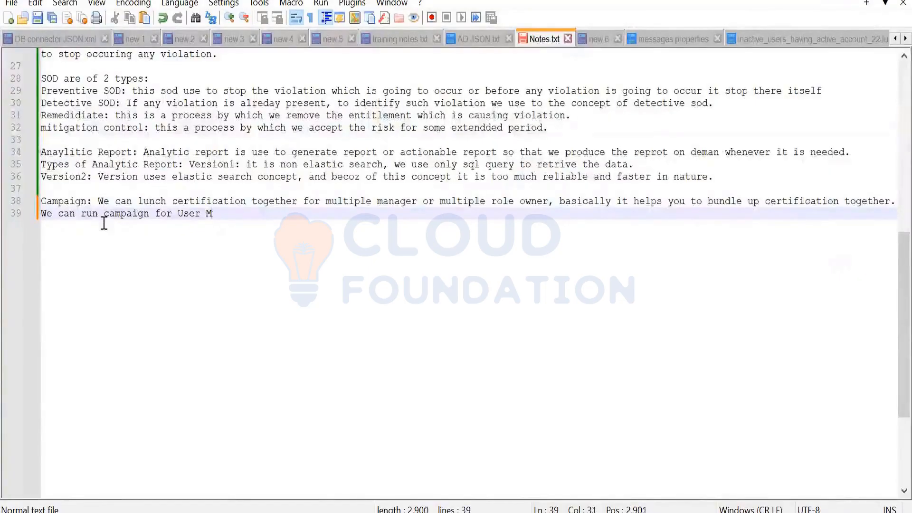
pyautogui.write('e')
pyautogui.press('BackSpace')
pyautogui.press('BackSpace')
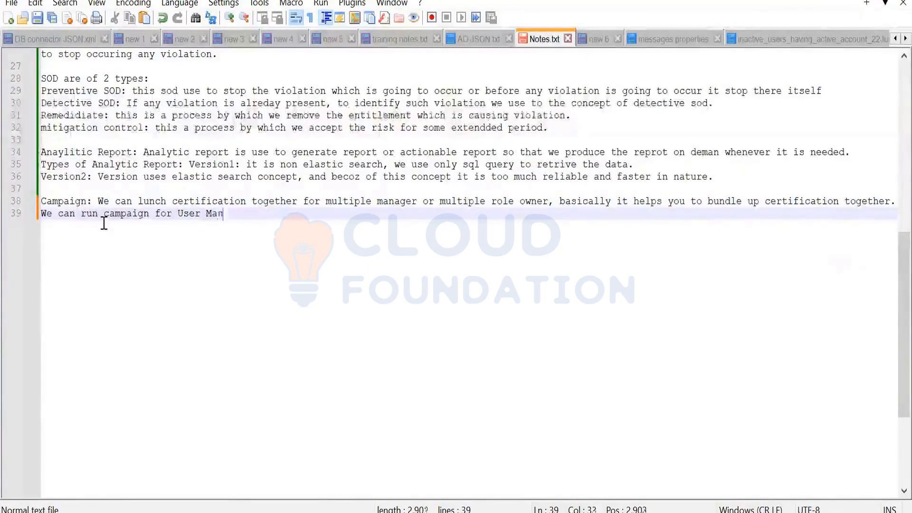
pyautogui.write('nager, R')
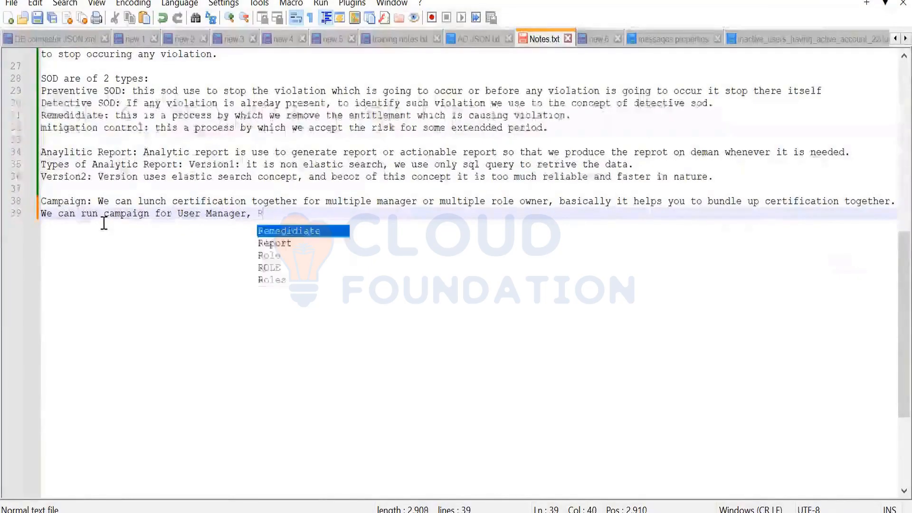
pyautogui.write('ole O')
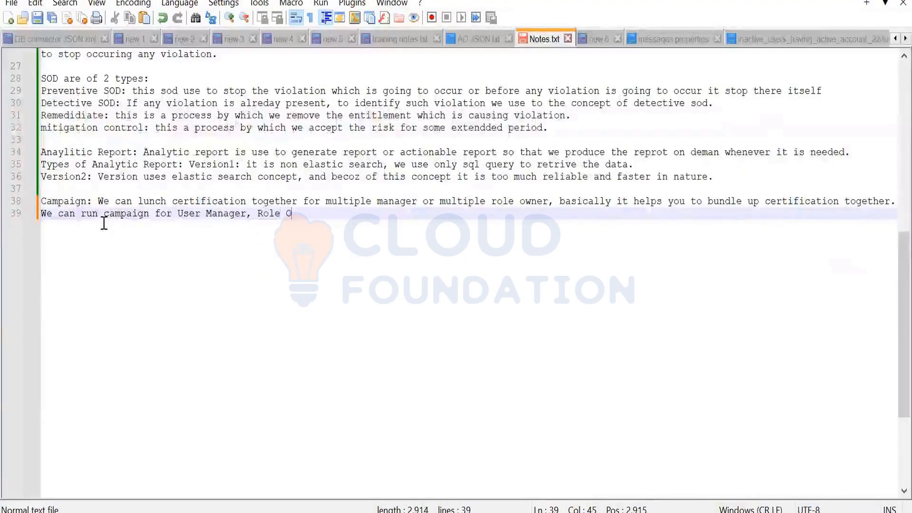
pyautogui.write('wner ')
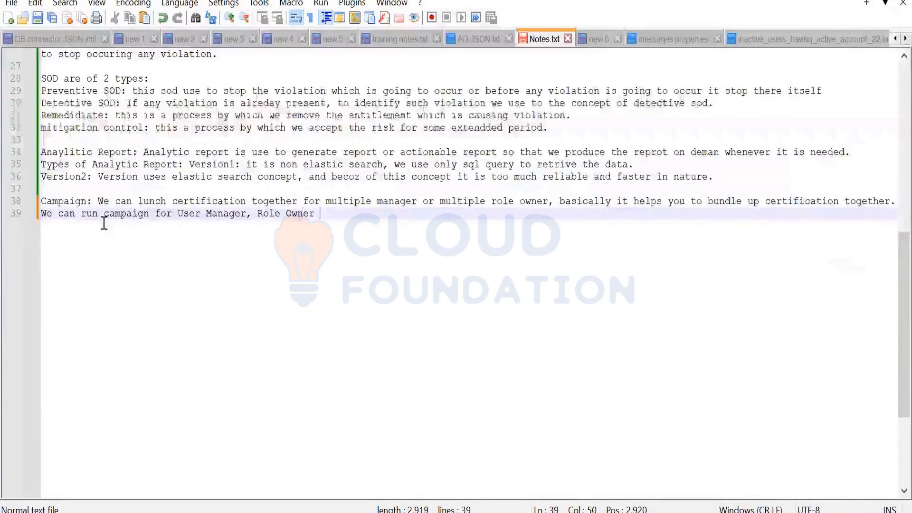
pyautogui.write('c')
pyautogui.press('BackSpace')
pyautogui.press('BackSpace')
pyautogui.write('and entitl')
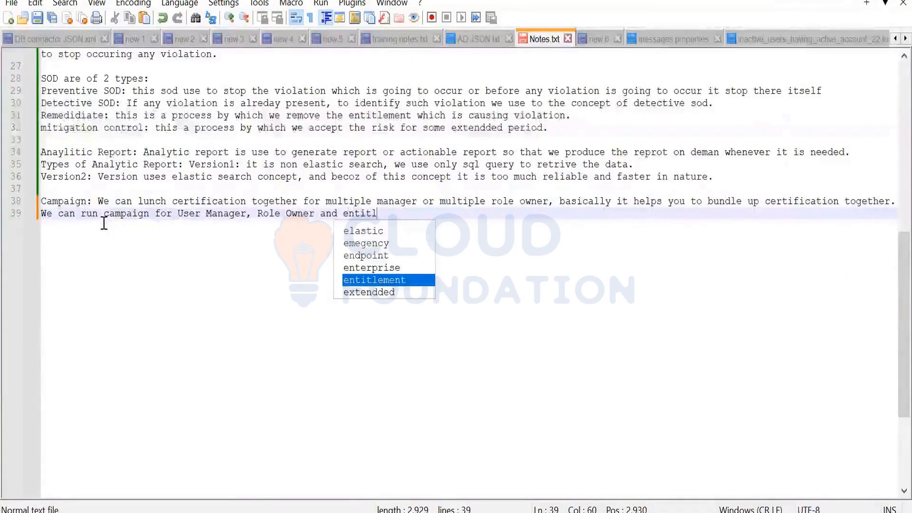
pyautogui.press('Return')
pyautogui.write('owner')
pyautogui.press('BackSpace')
pyautogui.press('BackSpace')
pyautogui.press('BackSpace')
pyautogui.press('BackSpace')
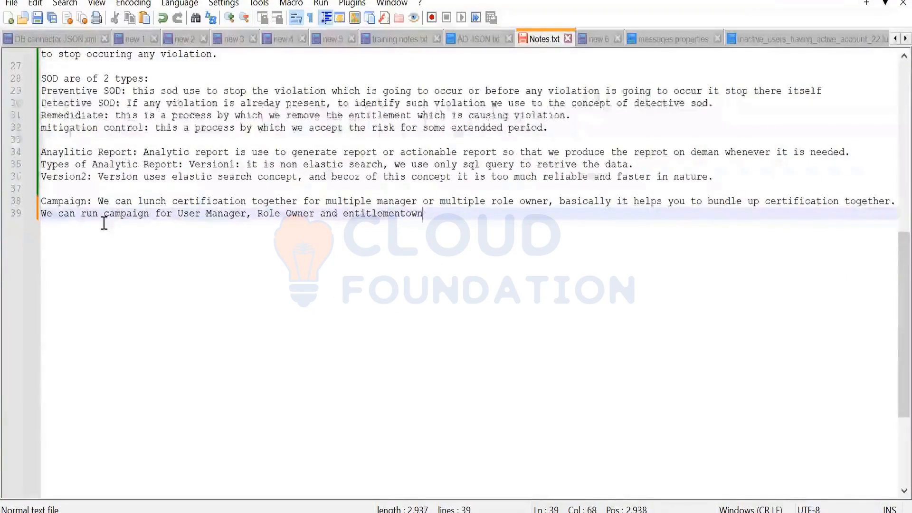
pyautogui.write('owner.')
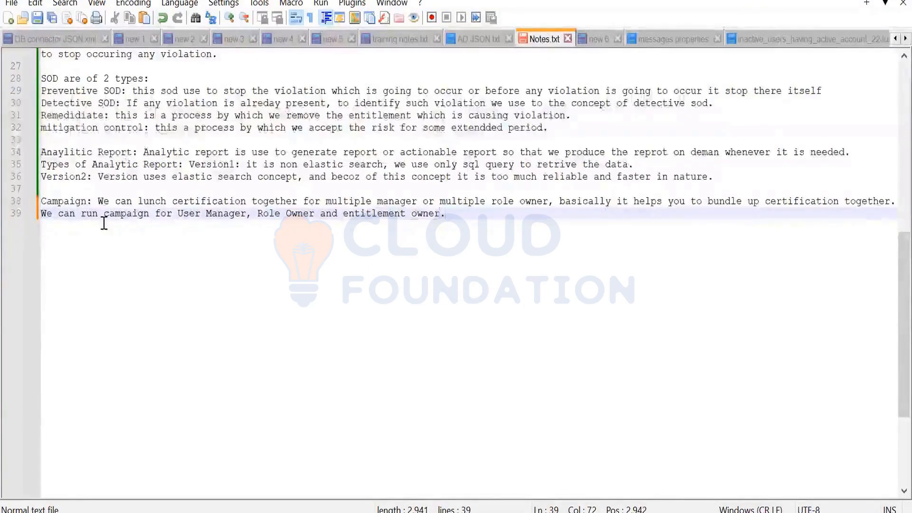
pyautogui.press('Return')
pyautogui.press('Return')
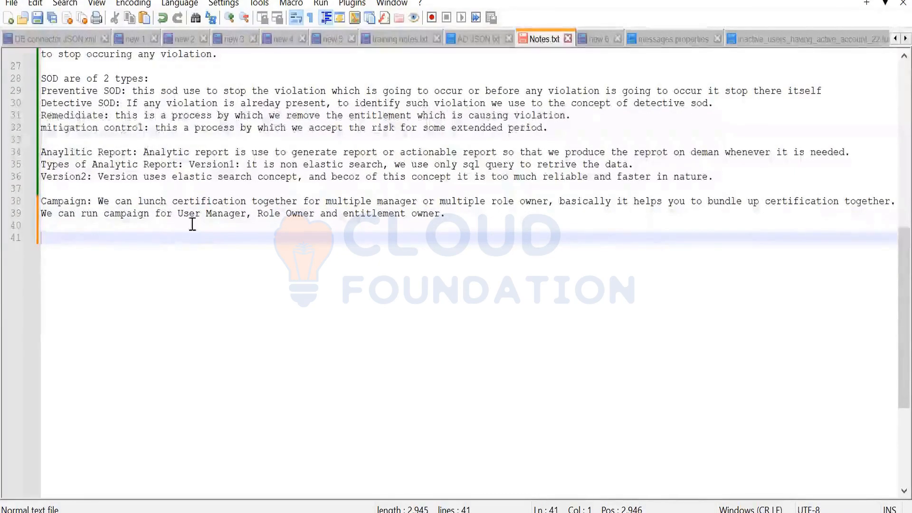
pyautogui.doubleClick(292, 219)
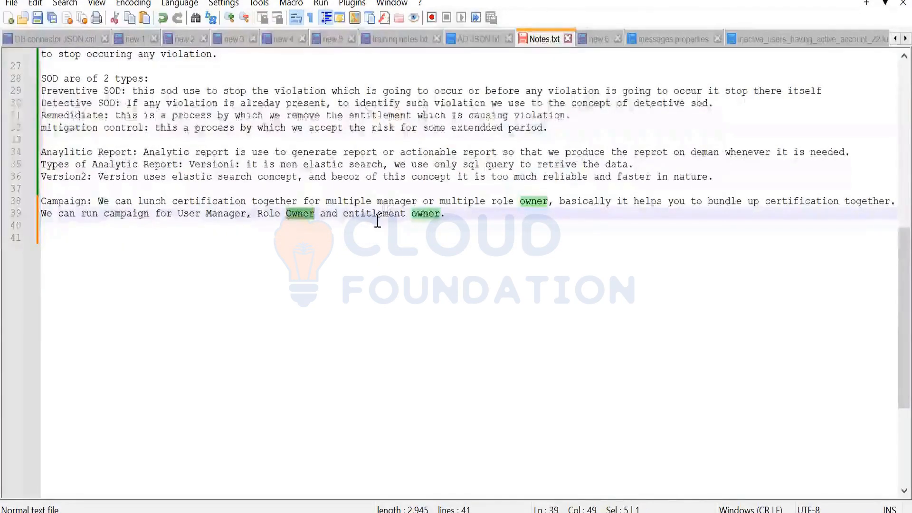
pyautogui.press('Down')
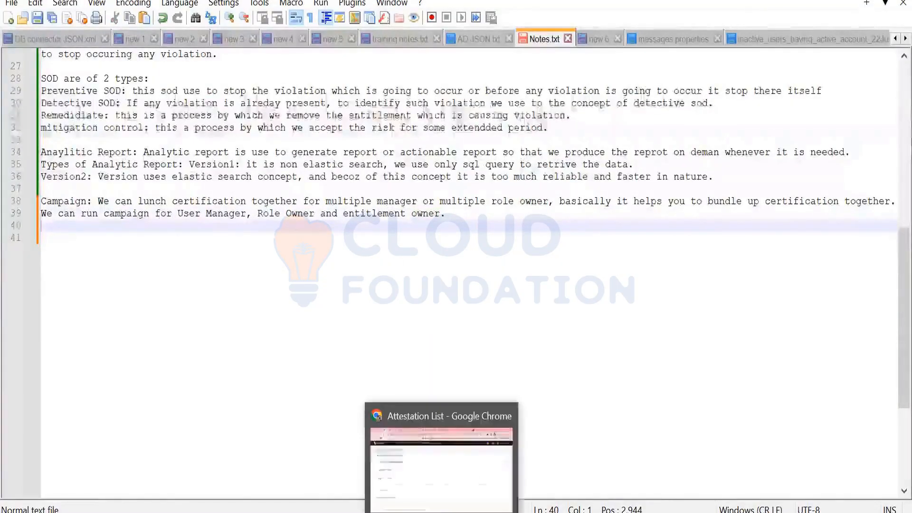
# Switch to Saviynt in Chrome and open the Campaign List showing umrp2201 and um-06-03
pyautogui.click(428, 456)
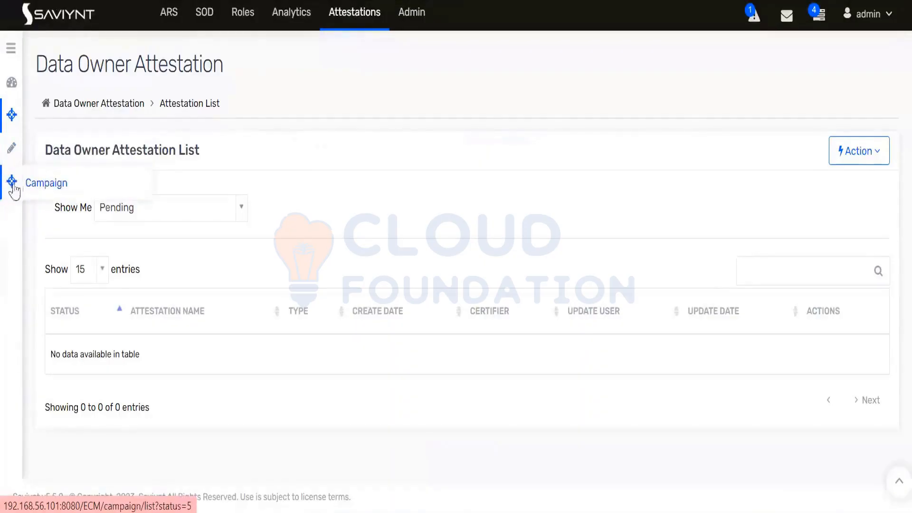
pyautogui.click(47, 183)
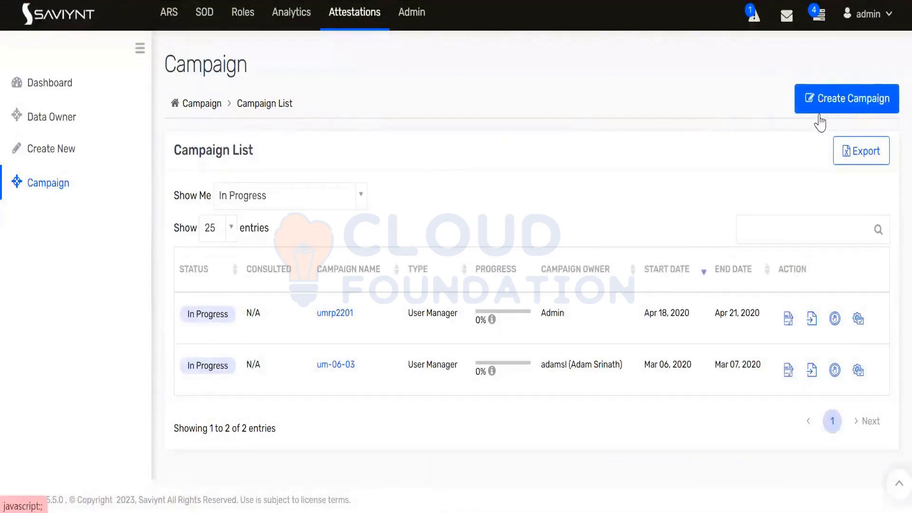
# Start a new campaign and enter userManager as its Campaign Name
pyautogui.click(835, 109)
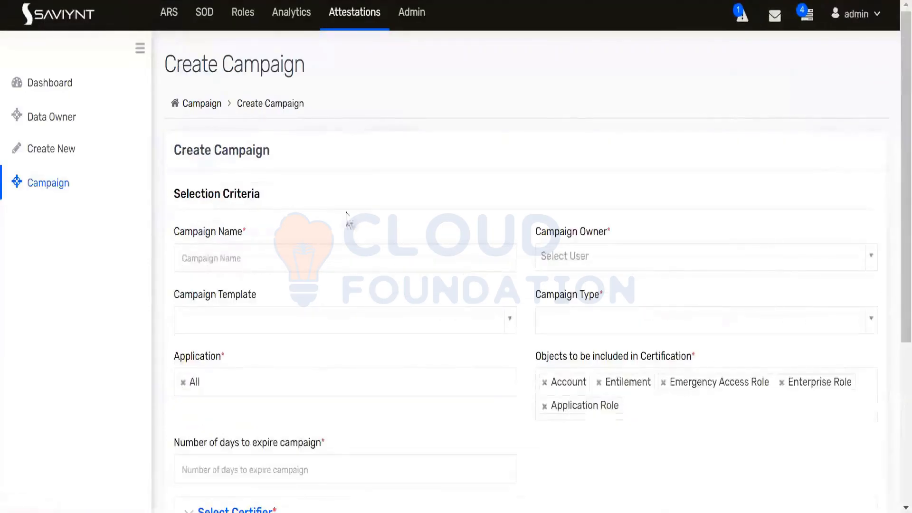
pyautogui.click(333, 258)
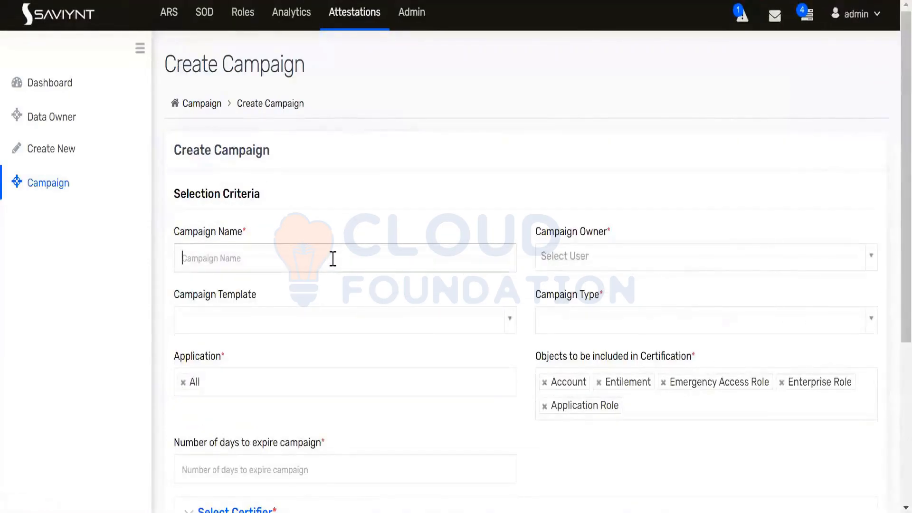
pyautogui.scroll(-2, 332, 258)
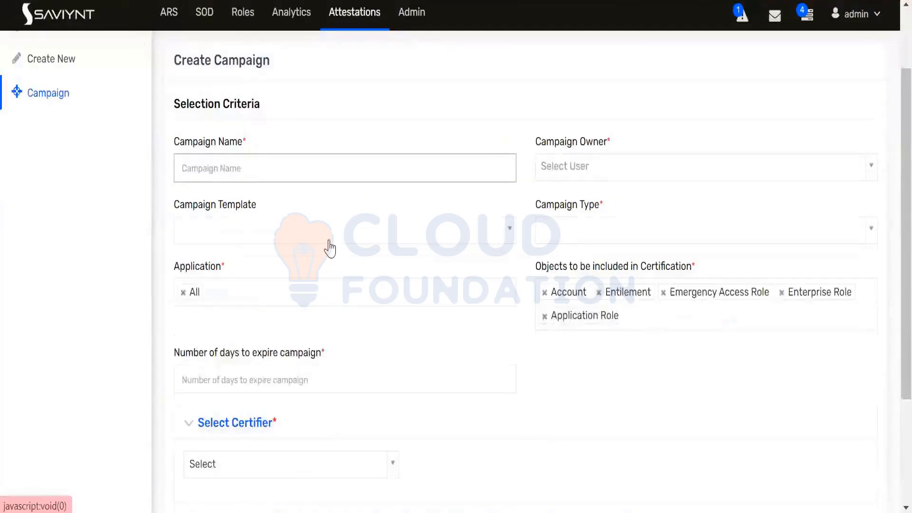
pyautogui.write('User')
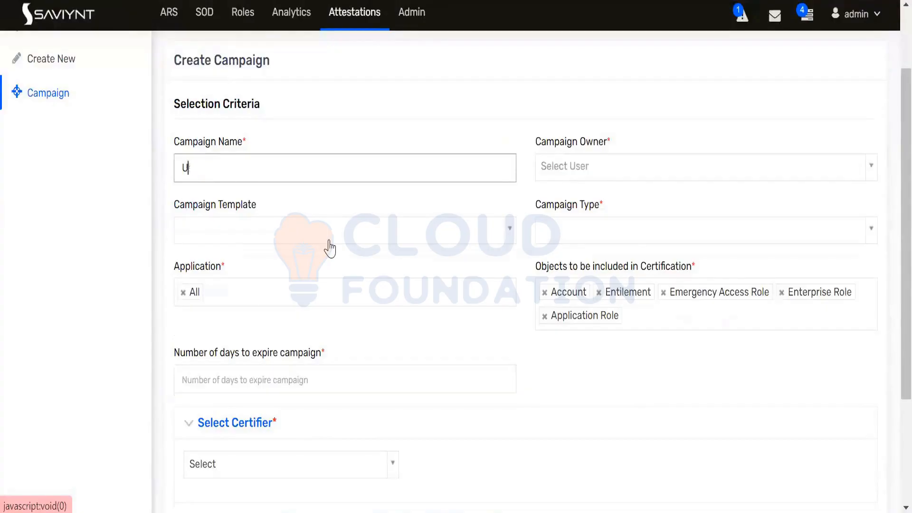
pyautogui.press('BackSpace')
pyautogui.write('userManager')
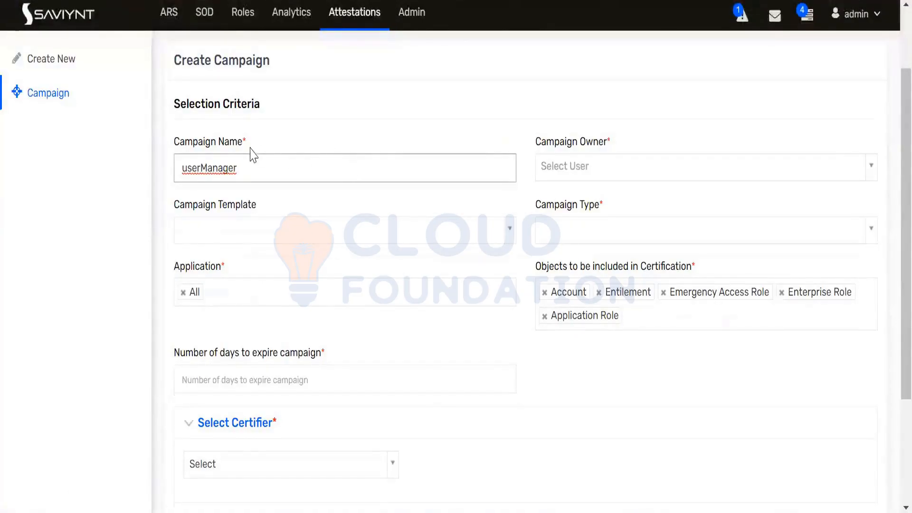
pyautogui.moveTo(249, 145); pyautogui.dragTo(170, 143)
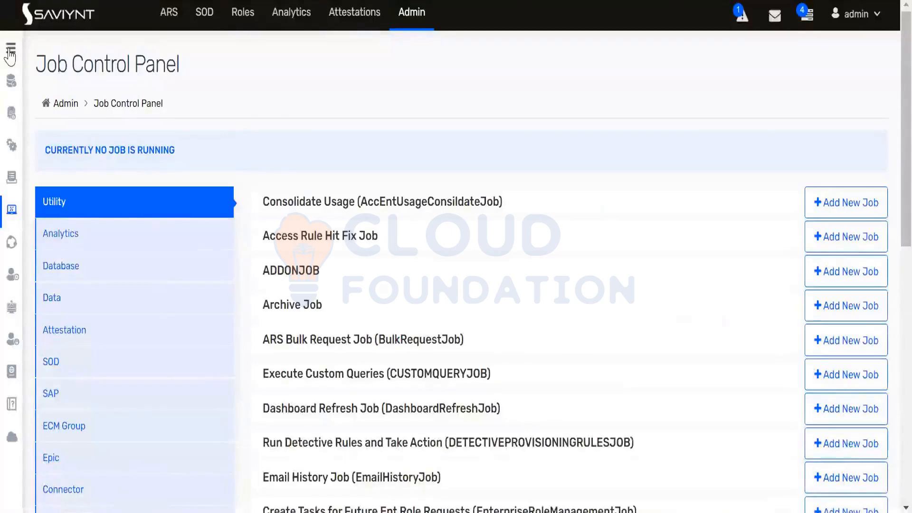
# Open Identity Repository > Users and view a manager's User Details page
pyautogui.click(10, 50)
pyautogui.click(86, 90)
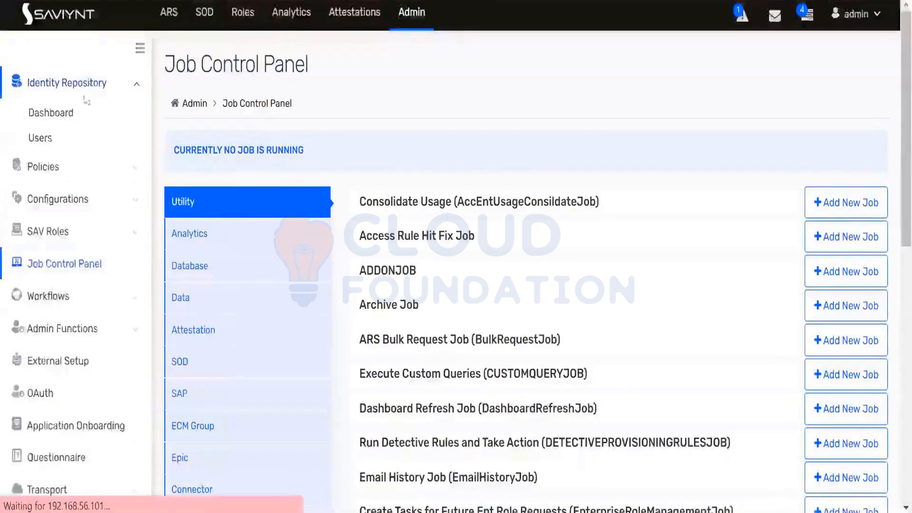
pyautogui.click(43, 148)
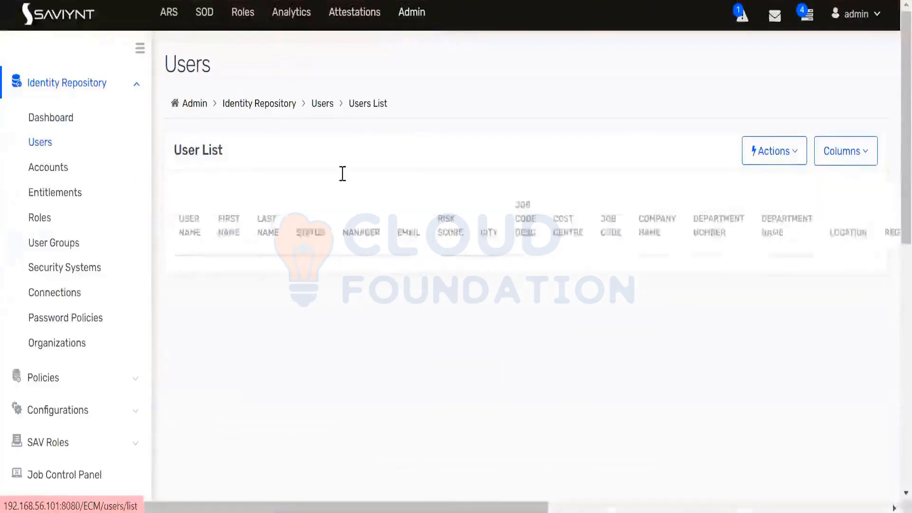
pyautogui.scroll(-2, 442, 203)
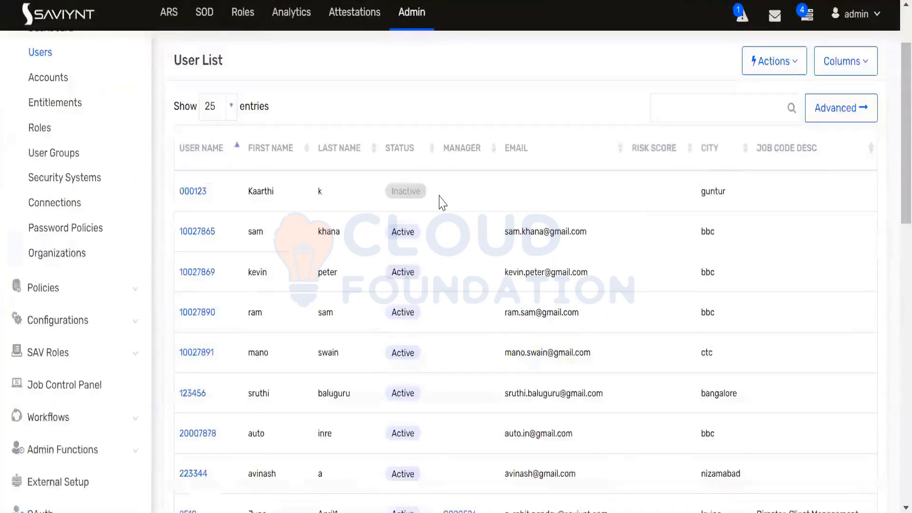
pyautogui.scroll(-8, 442, 204)
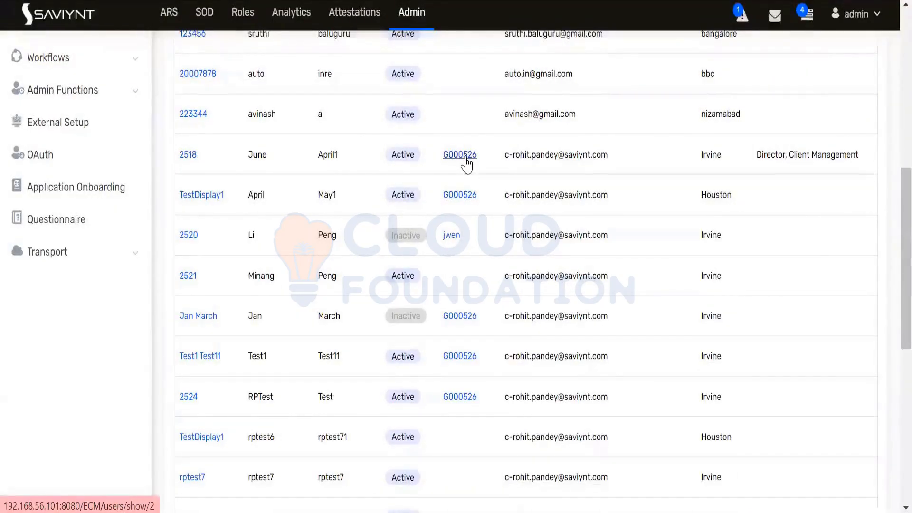
pyautogui.click(460, 155)
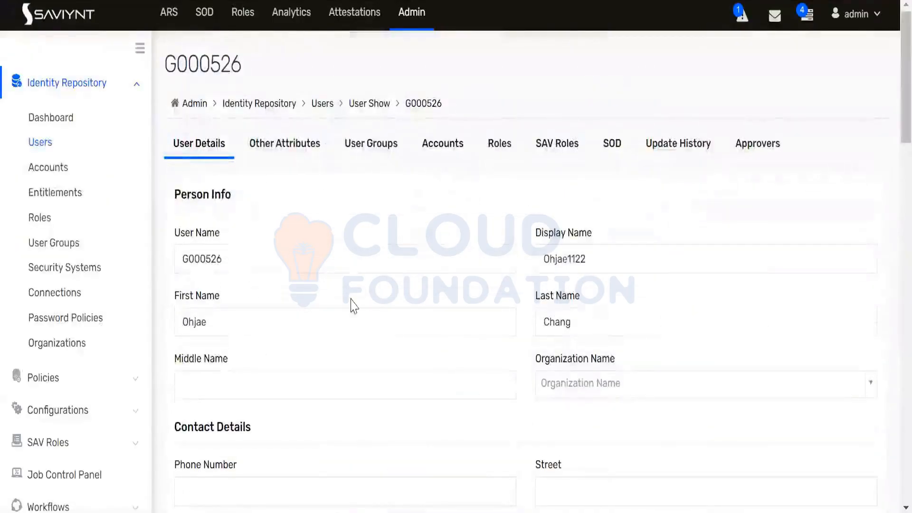
# Select the manager's user name value and the user id in the page heading
pyautogui.click(200, 262)
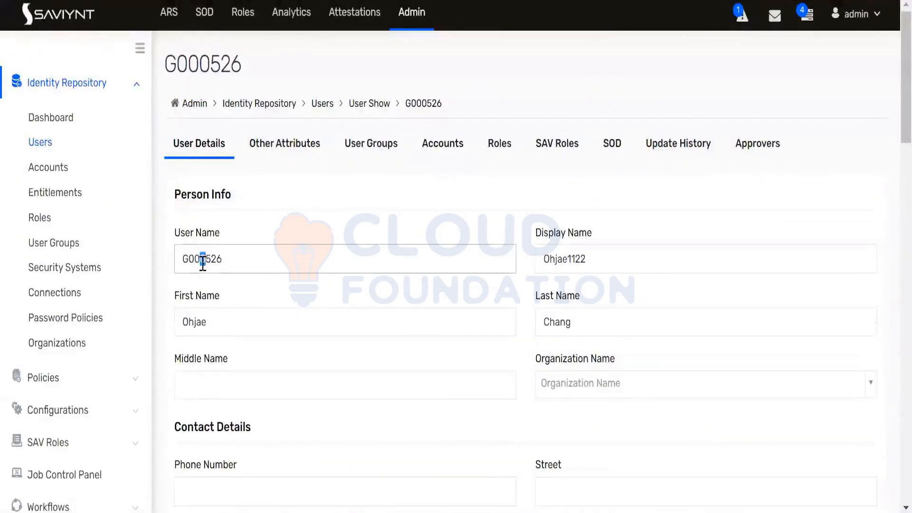
pyautogui.doubleClick(207, 264)
pyautogui.scroll(-5, 319, 259)
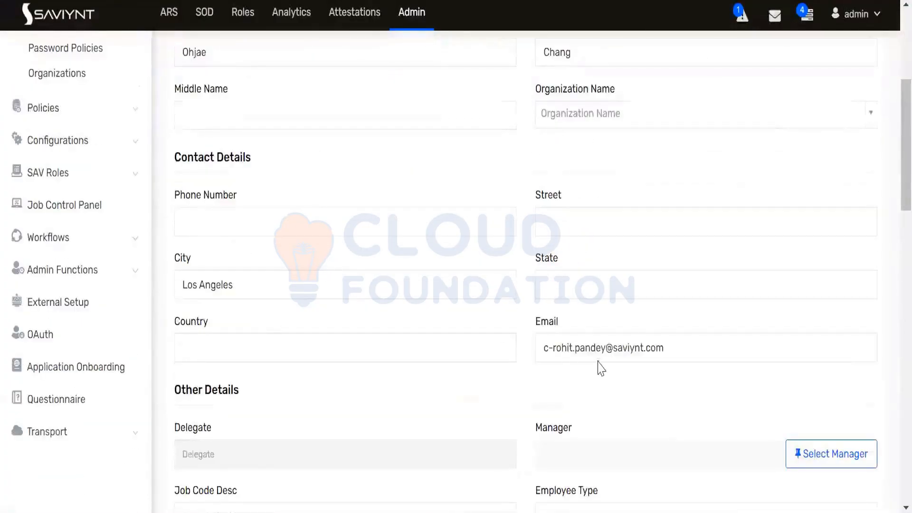
pyautogui.scroll(-5, 364, 312)
pyautogui.scroll(-6, 368, 306)
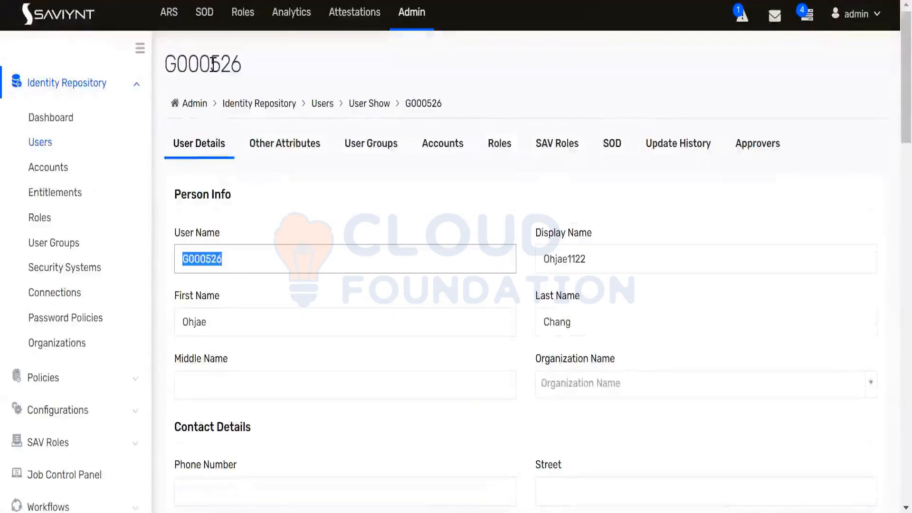
pyautogui.doubleClick(213, 63)
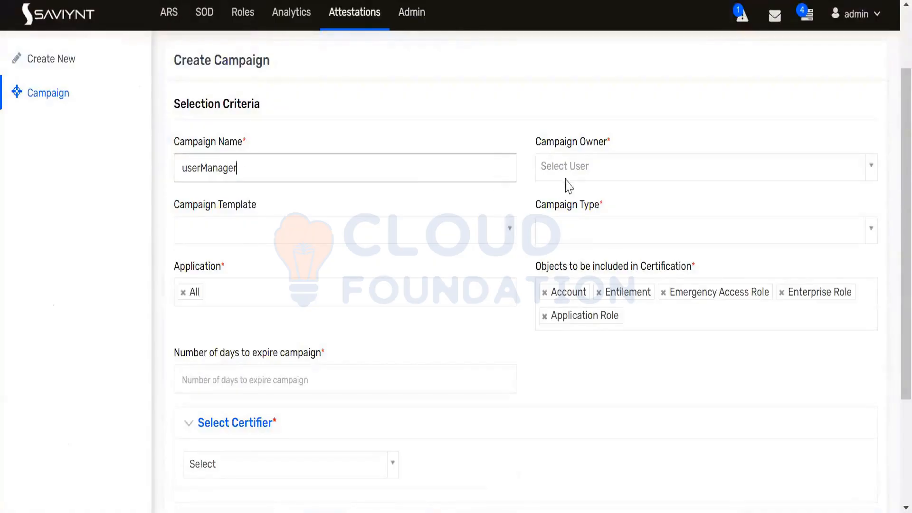
# Search 'admi' and set admin (Admin) as the Campaign Owner
pyautogui.click(586, 176)
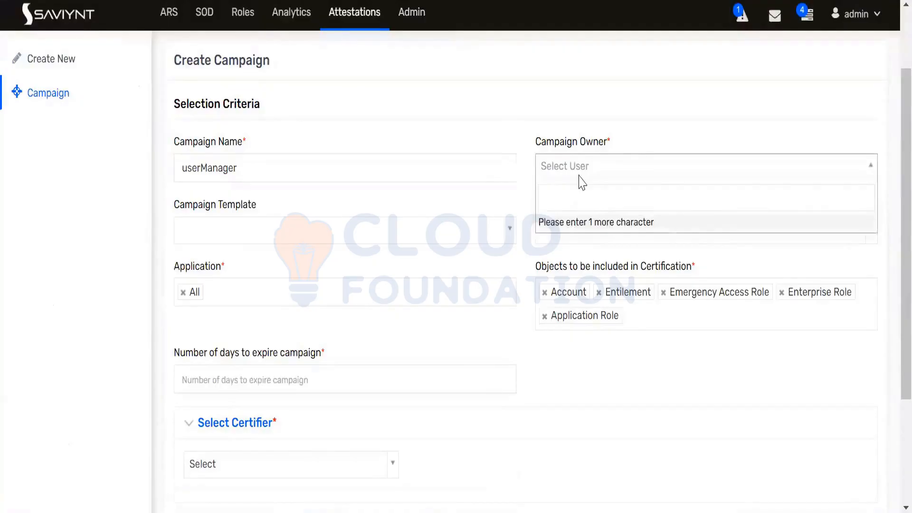
pyautogui.write('admi')
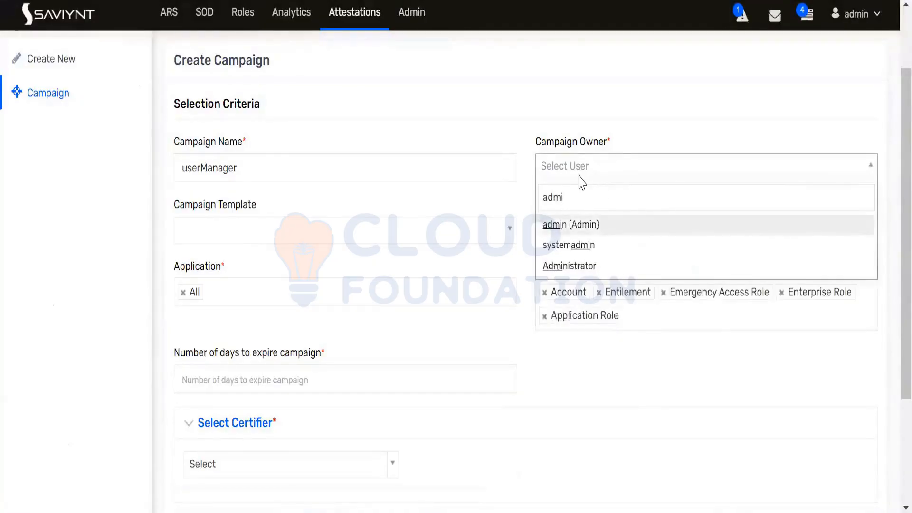
pyautogui.click(562, 226)
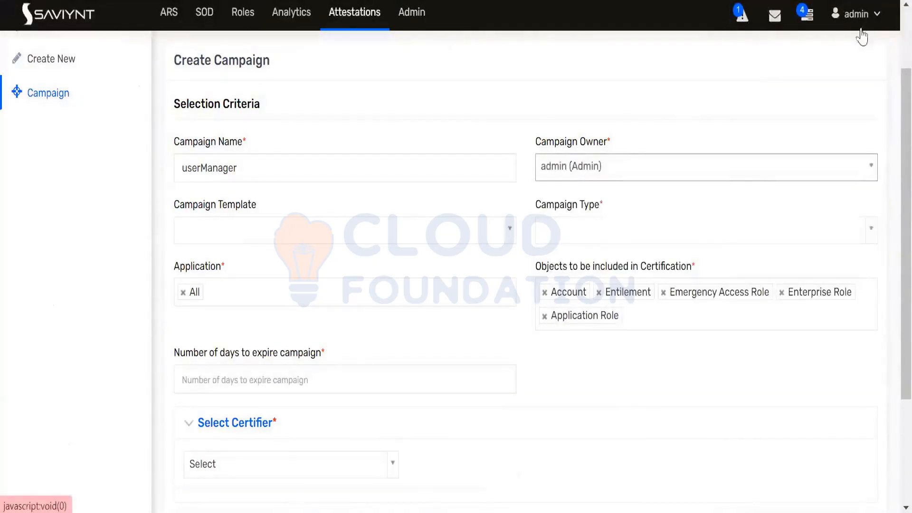
pyautogui.click(862, 37)
# Choose User Manager as the Campaign Type
pyautogui.click(609, 240)
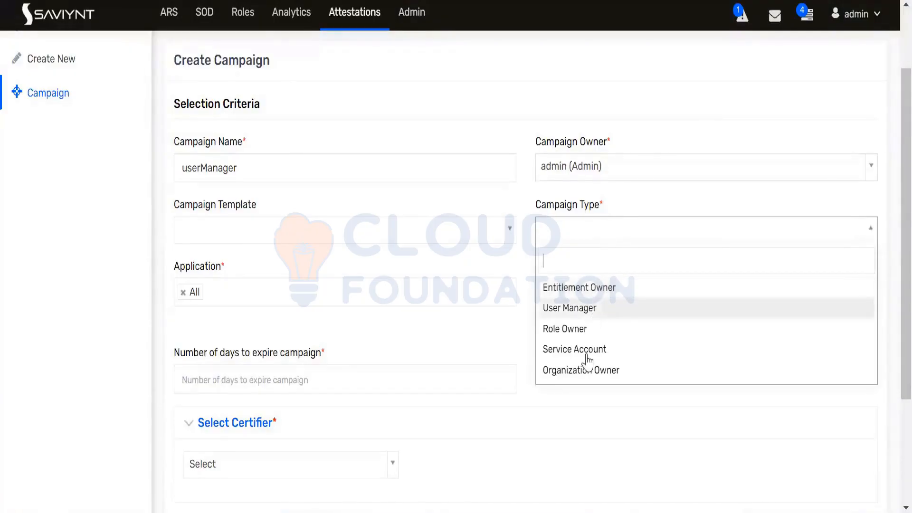
pyautogui.click(573, 309)
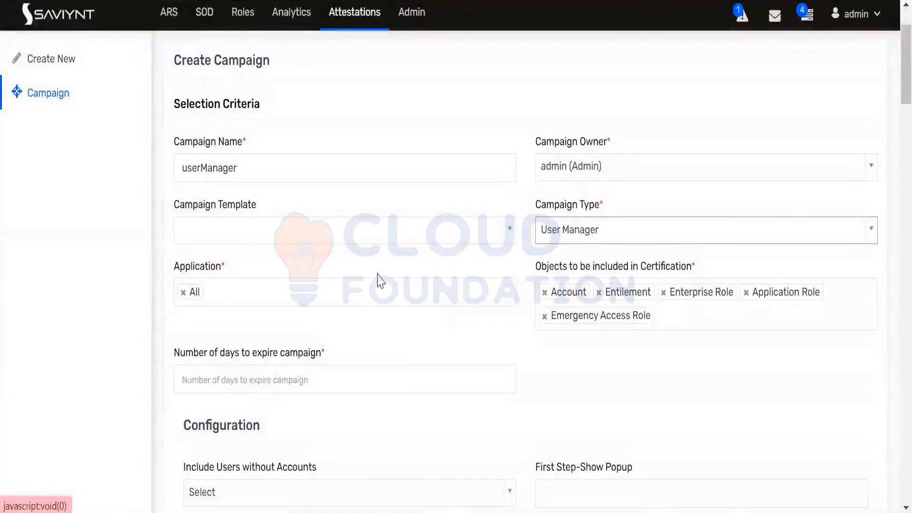
pyautogui.doubleClick(189, 268)
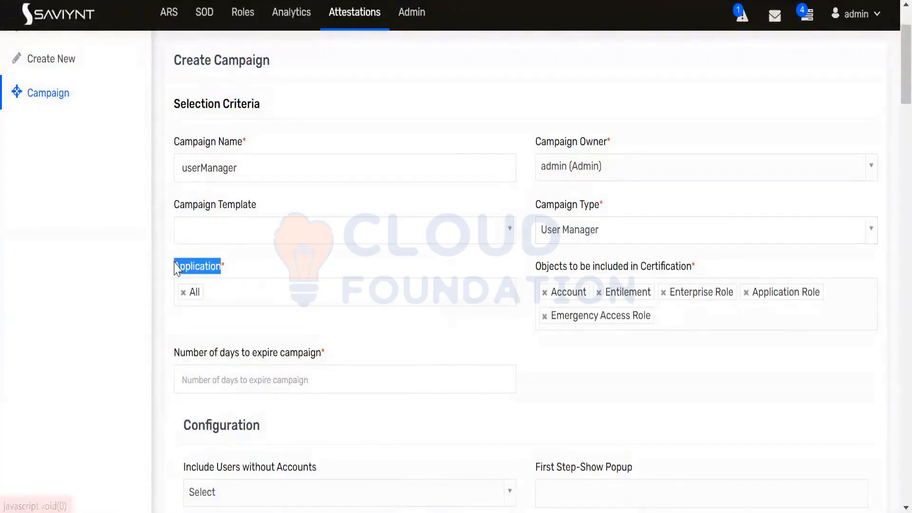
# Remove Enterprise Role, Application Role and Emergency Access Role, leaving Account and Entitlement
pyautogui.click(250, 268)
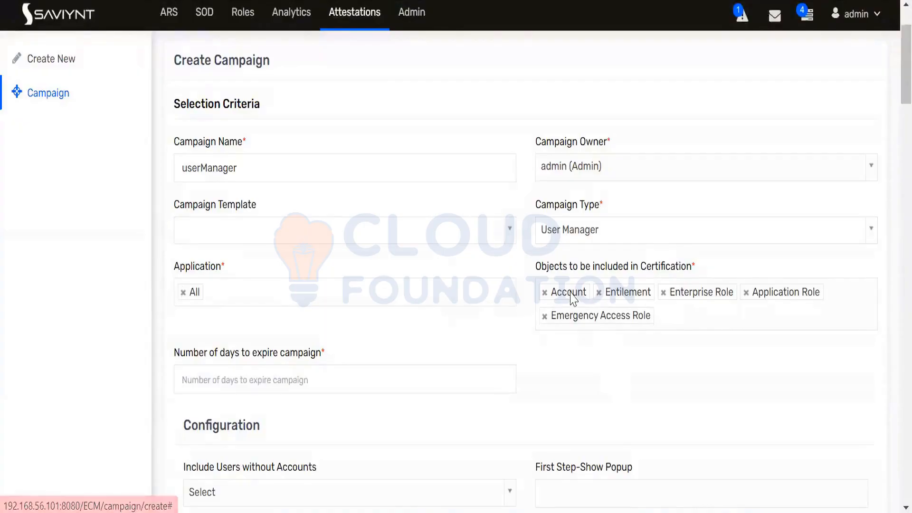
pyautogui.click(663, 292)
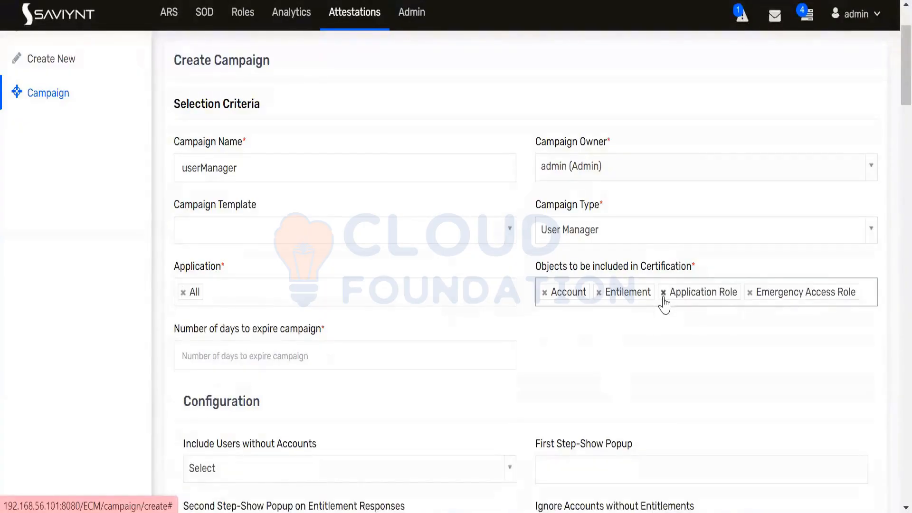
pyautogui.click(663, 292)
pyautogui.click(663, 293)
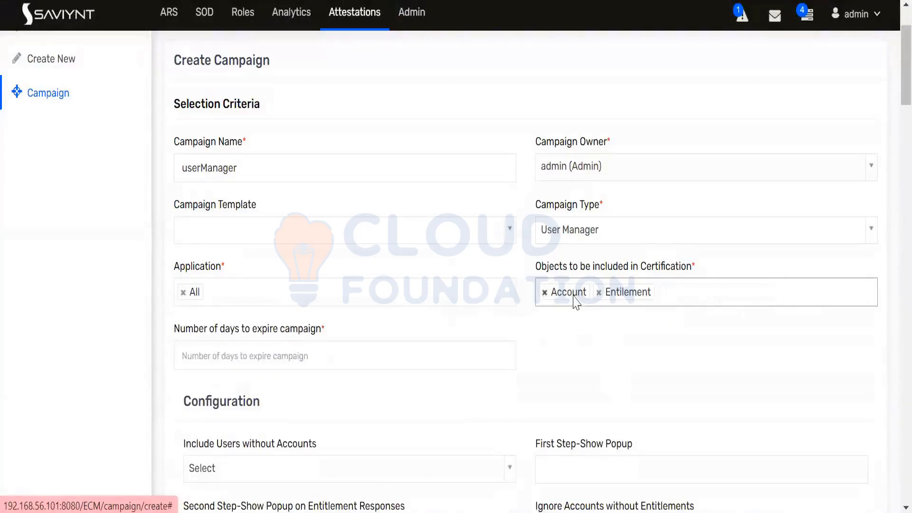
# Enter 10 in Number of days to expire campaign
pyautogui.scroll(-2, 560, 337)
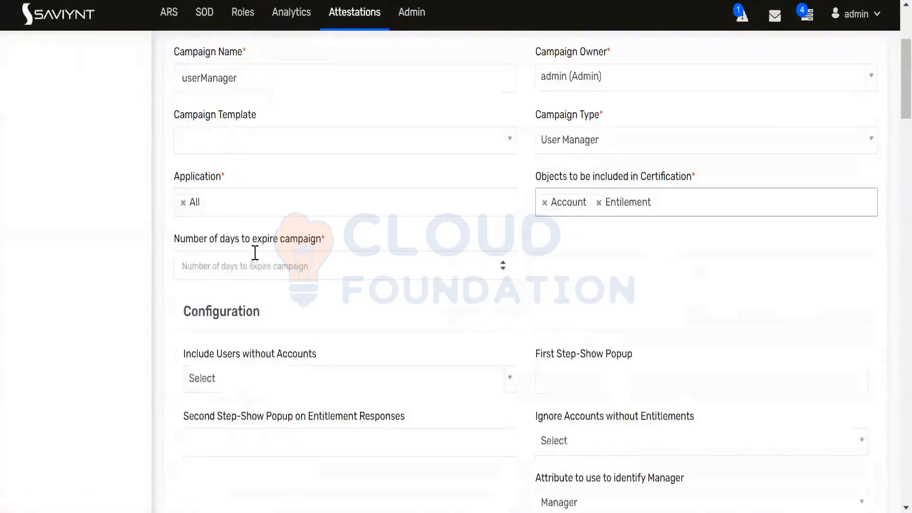
pyautogui.click(275, 267)
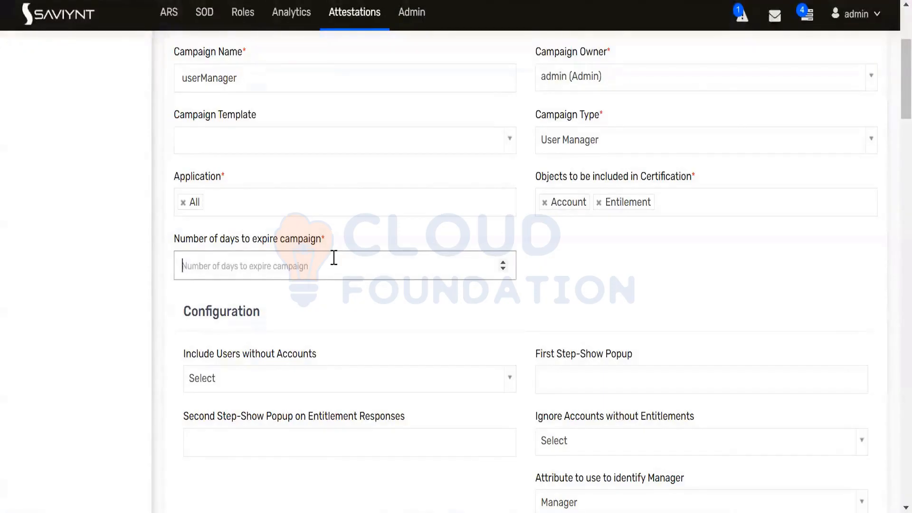
pyautogui.write('10')
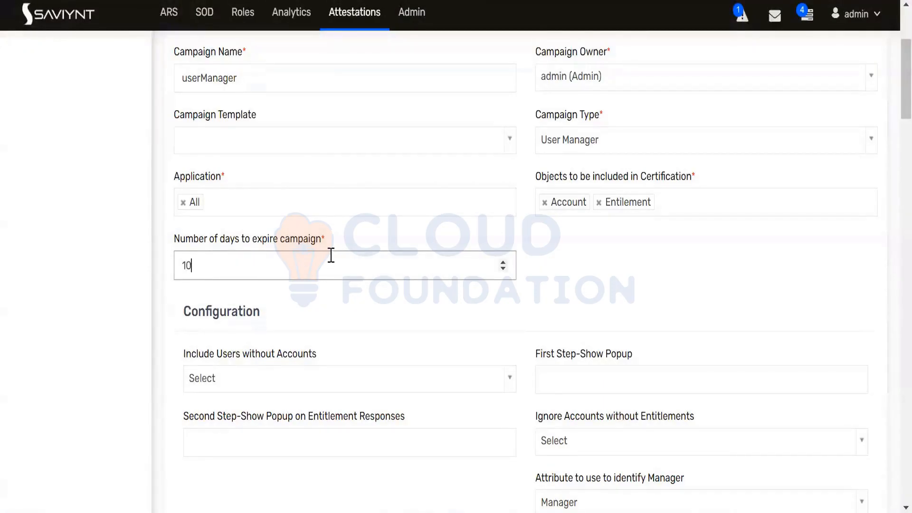
pyautogui.moveTo(328, 241); pyautogui.dragTo(174, 239)
pyautogui.click(349, 237)
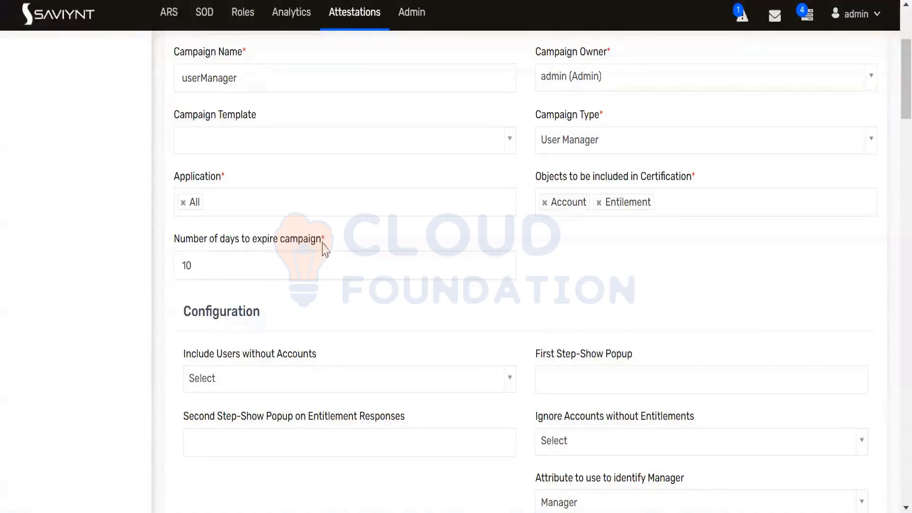
pyautogui.click(216, 269)
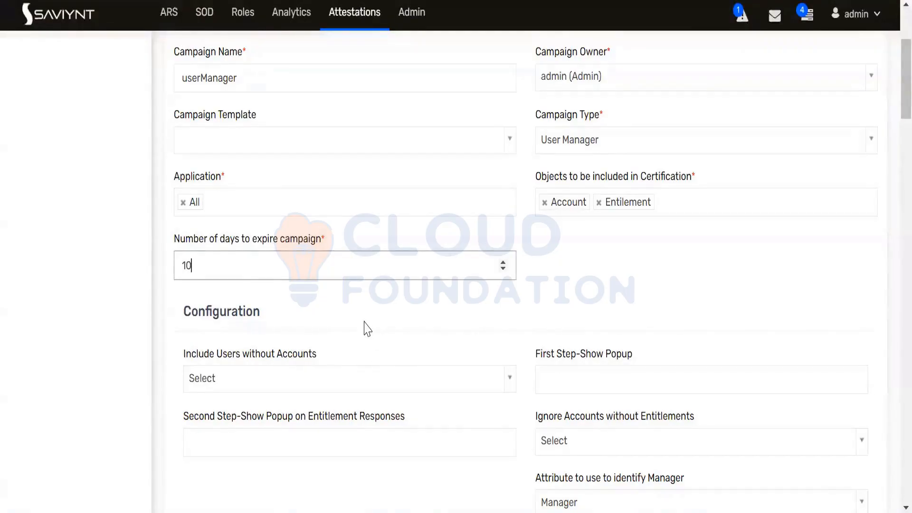
pyautogui.scroll(-2, 367, 327)
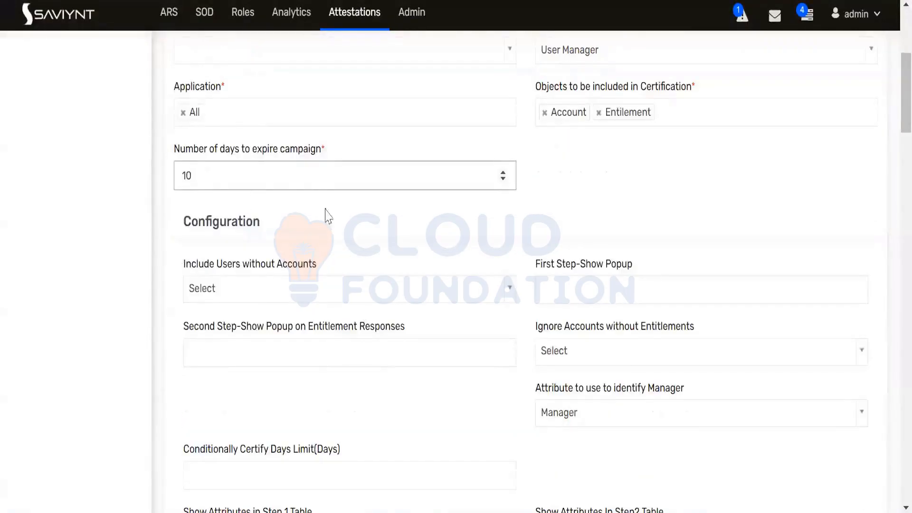
pyautogui.scroll(-2, 358, 225)
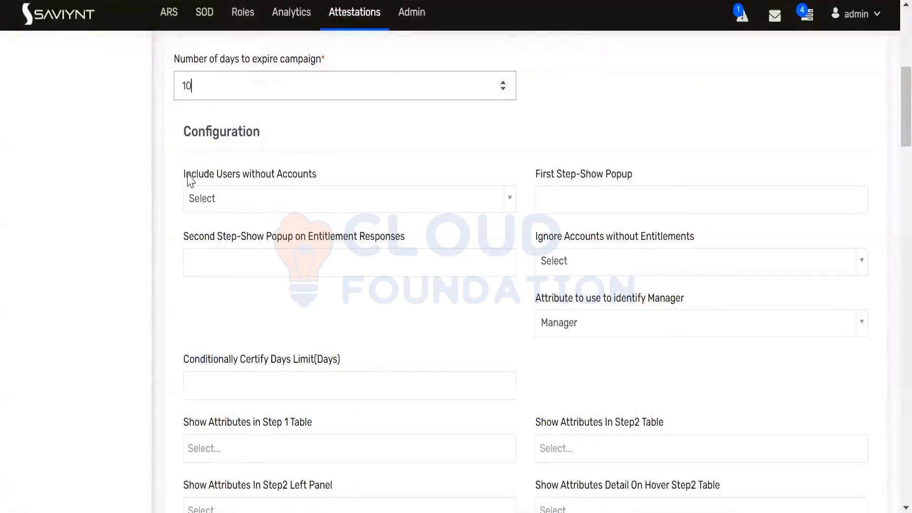
pyautogui.moveTo(185, 131); pyautogui.dragTo(342, 147)
pyautogui.click(338, 173)
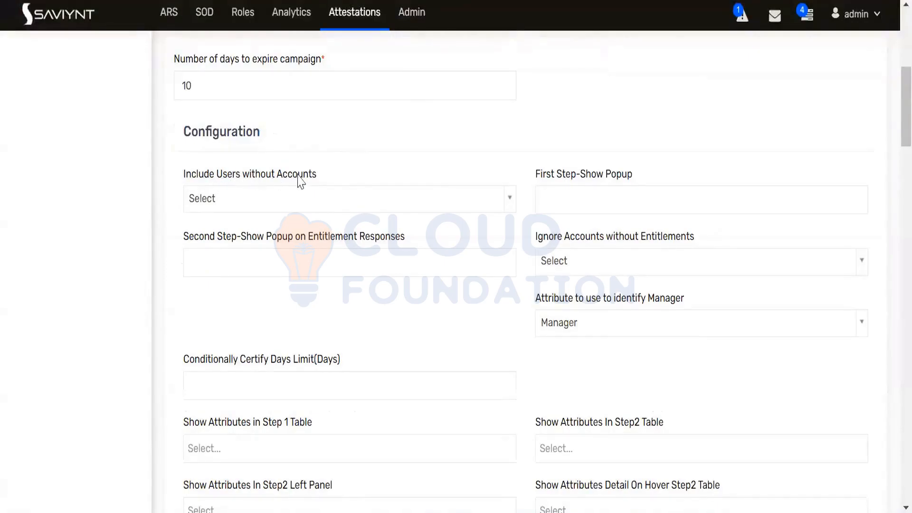
pyautogui.click(502, 205)
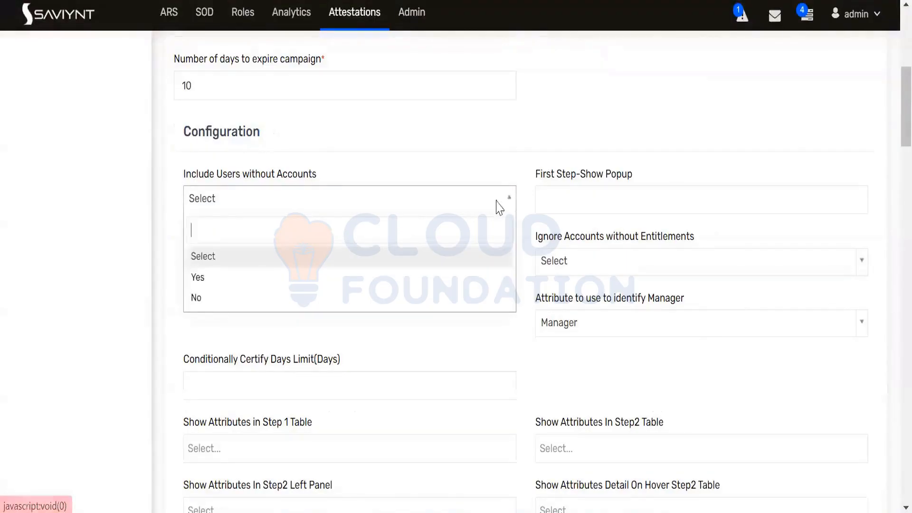
pyautogui.click(369, 172)
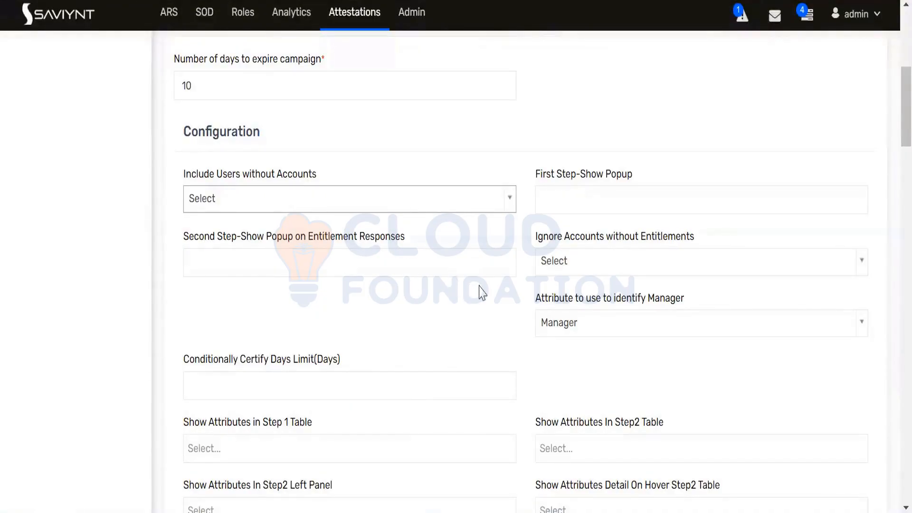
pyautogui.scroll(-2, 481, 282)
pyautogui.scroll(-4, 481, 283)
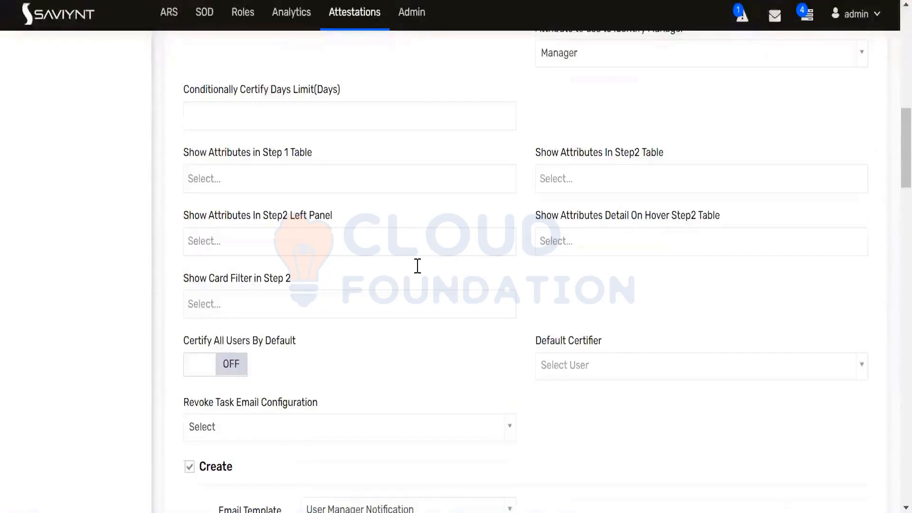
pyautogui.scroll(-6, 407, 252)
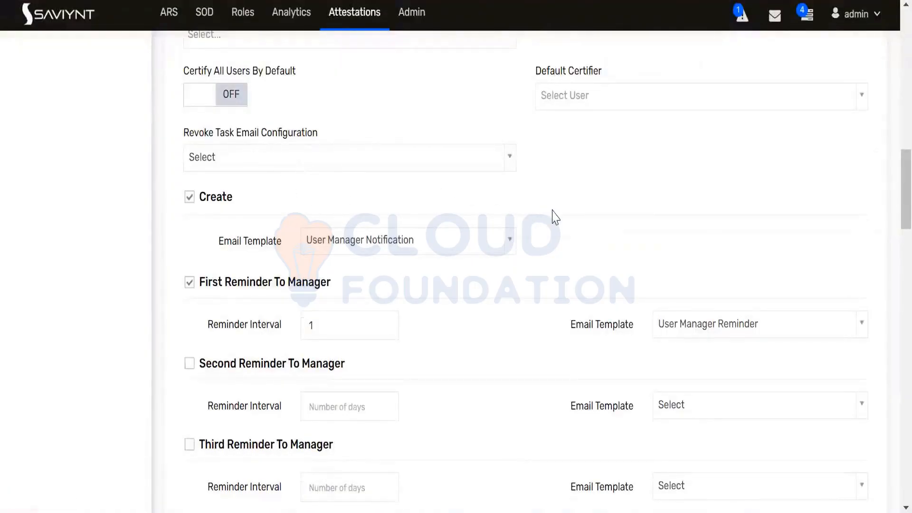
pyautogui.scroll(4, 551, 214)
pyautogui.scroll(-4, 494, 222)
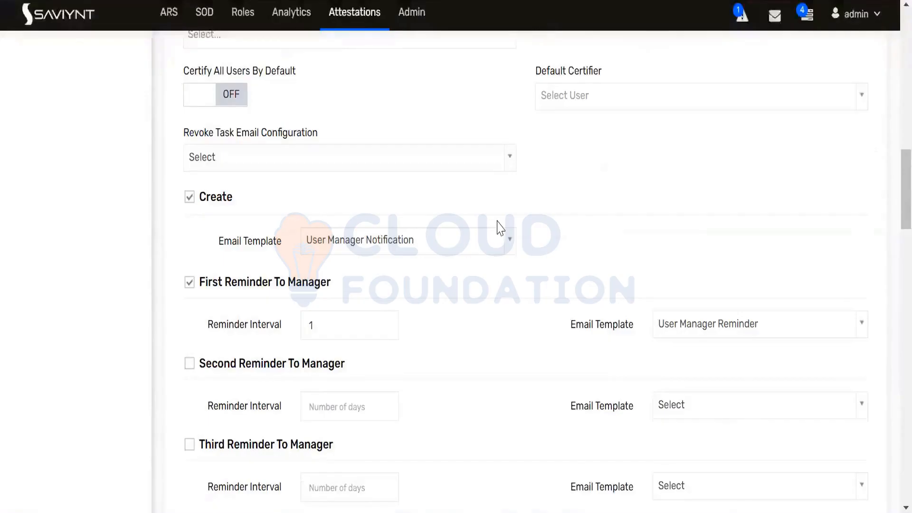
pyautogui.scroll(12, 500, 227)
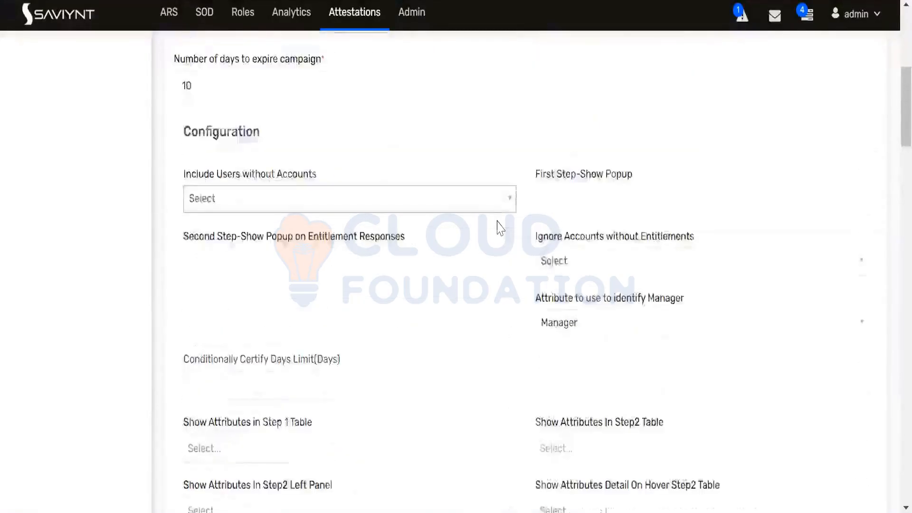
pyautogui.moveTo(184, 222); pyautogui.dragTo(274, 226)
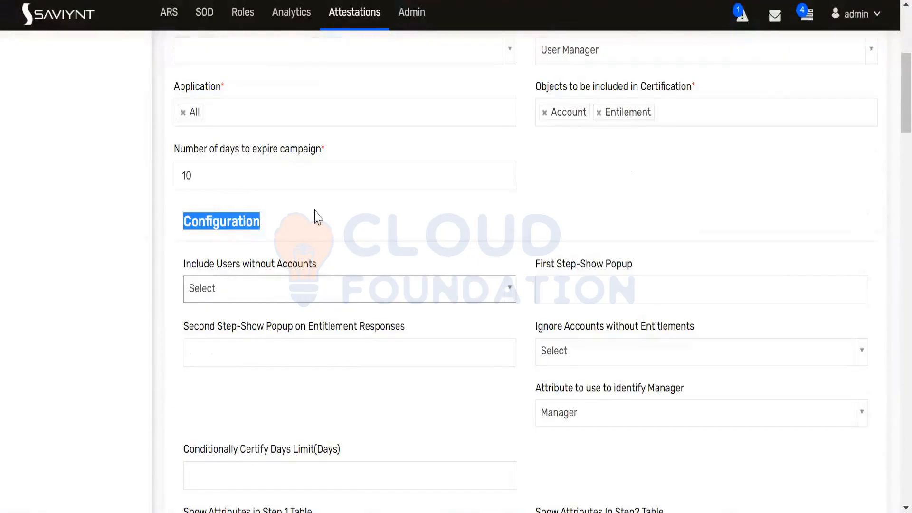
pyautogui.scroll(-4, 317, 218)
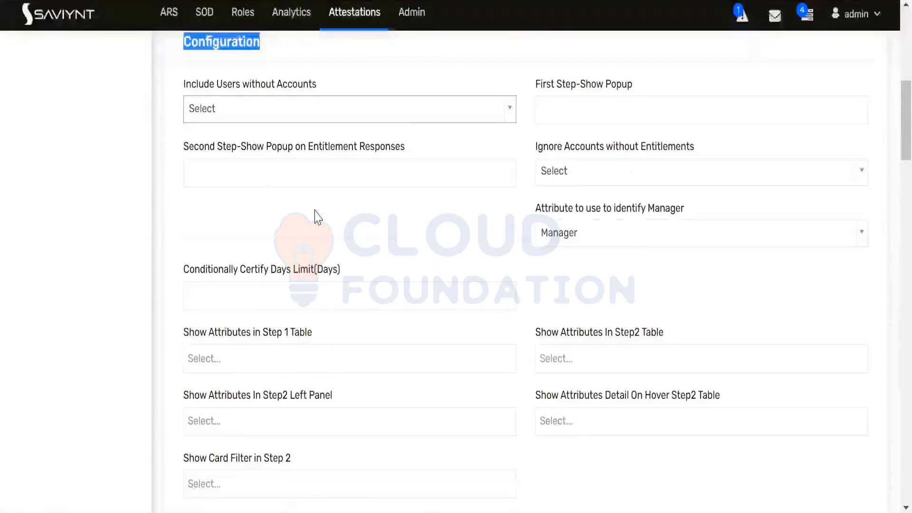
pyautogui.scroll(-4, 317, 218)
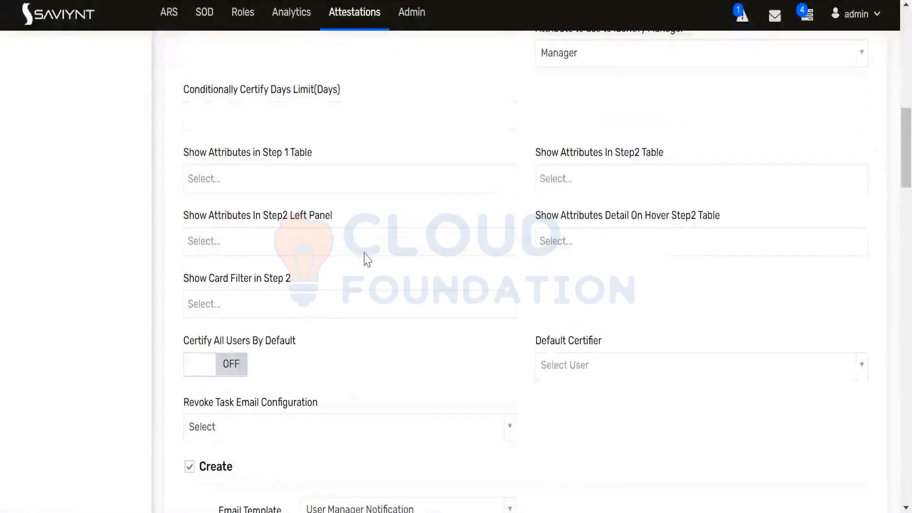
pyautogui.scroll(-2, 365, 252)
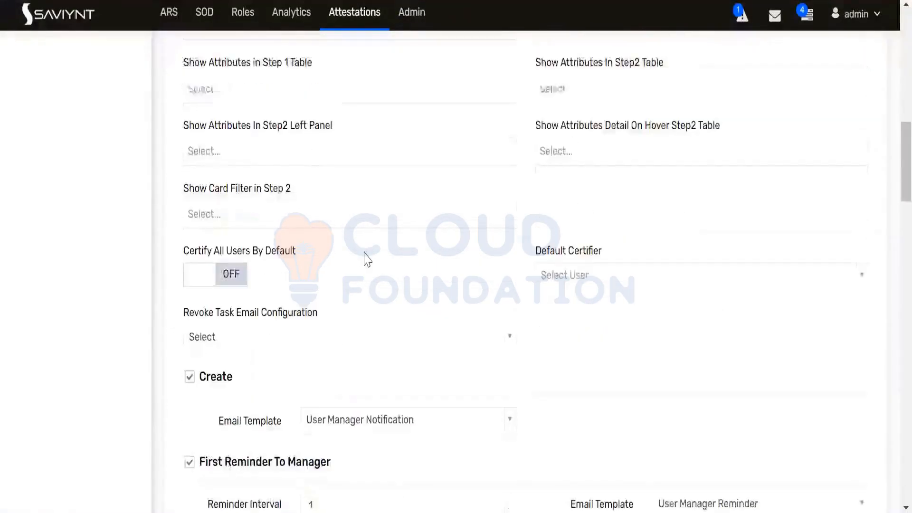
pyautogui.scroll(-2, 367, 260)
pyautogui.scroll(-4, 367, 260)
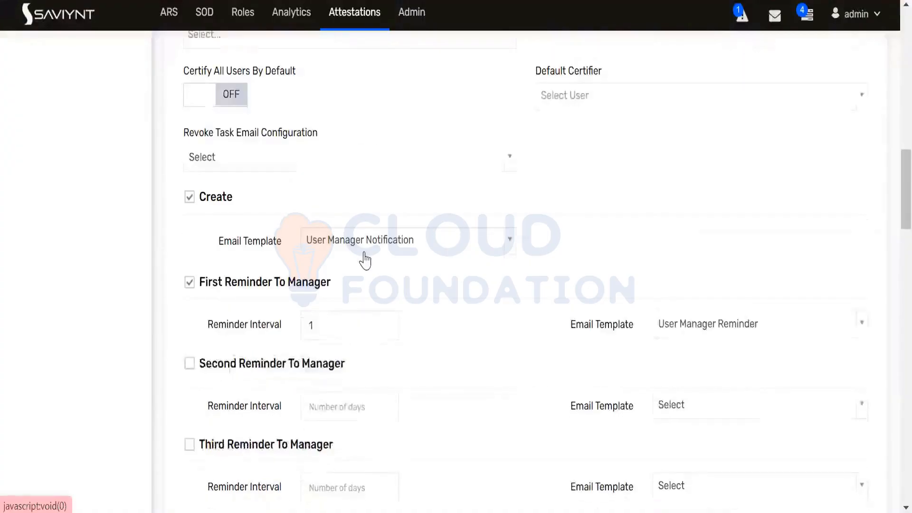
pyautogui.scroll(-2, 366, 256)
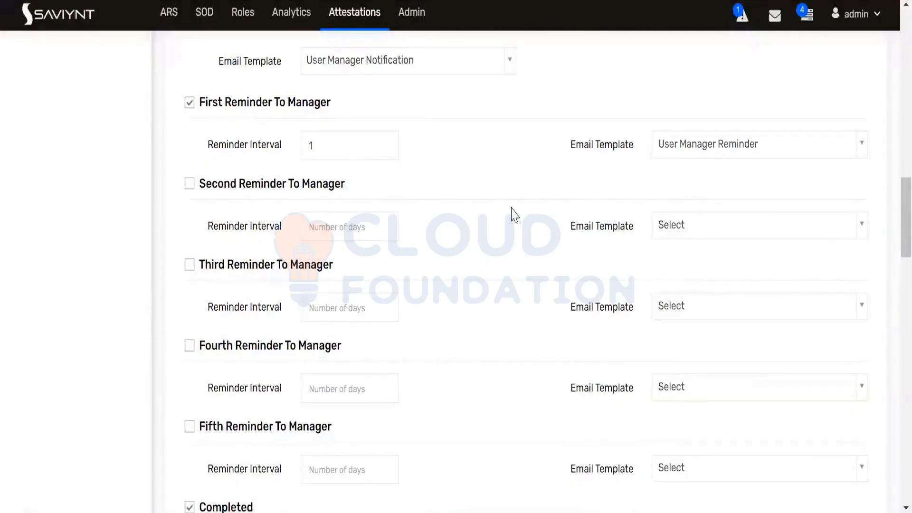
pyautogui.scroll(-4, 514, 216)
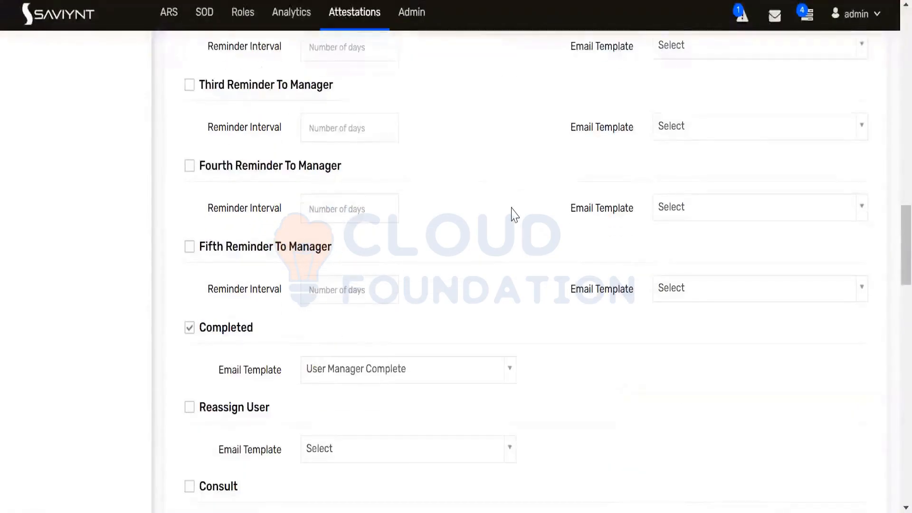
pyautogui.scroll(-2, 515, 216)
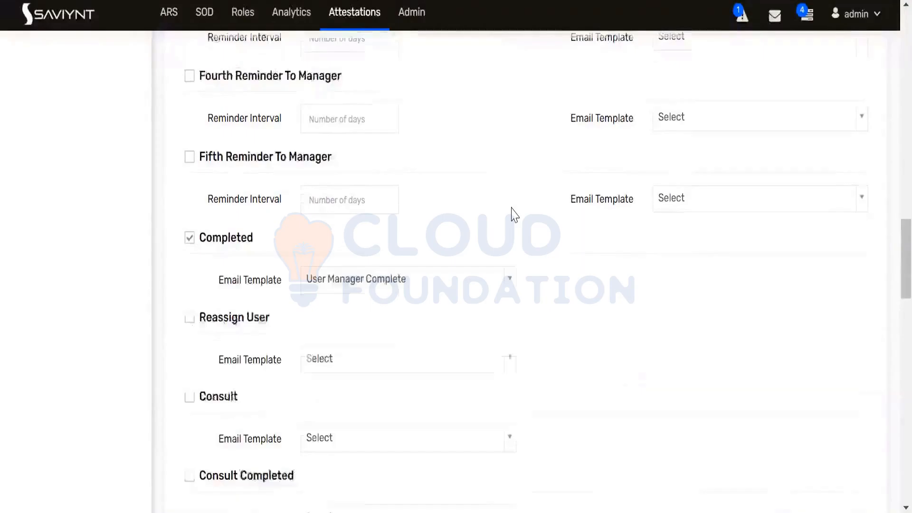
pyautogui.scroll(-14, 515, 215)
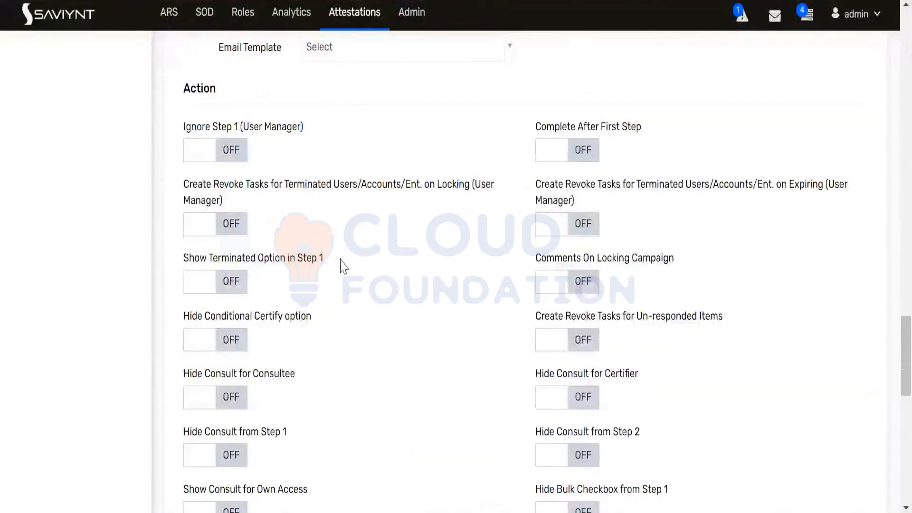
pyautogui.scroll(-13, 356, 223)
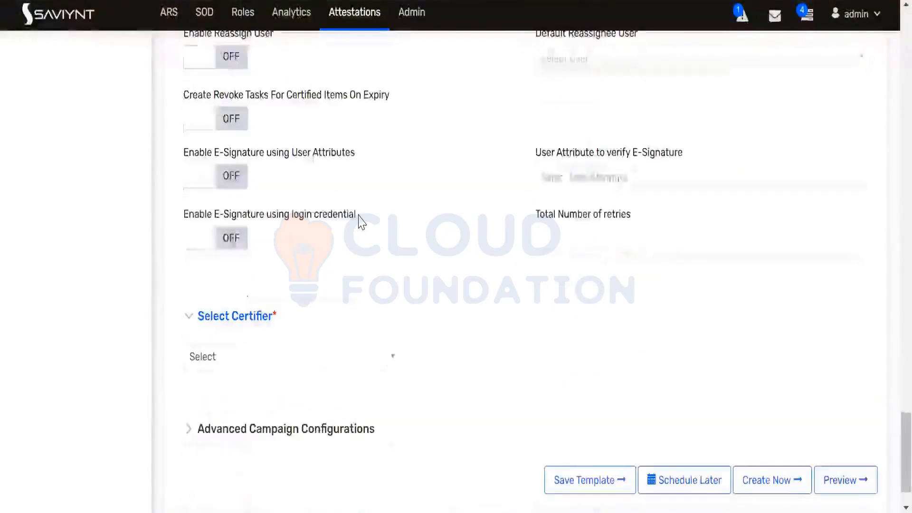
pyautogui.scroll(-1, 361, 221)
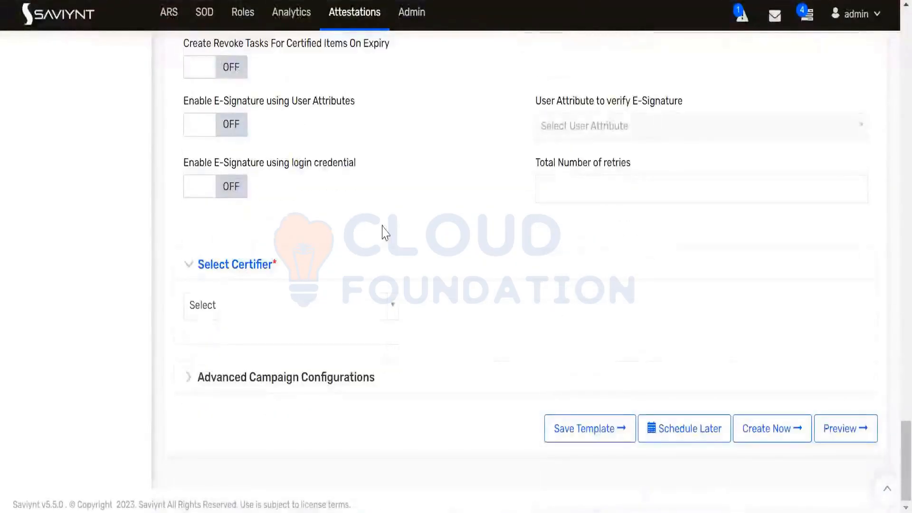
pyautogui.scroll(7, 385, 232)
pyautogui.scroll(-5, 511, 298)
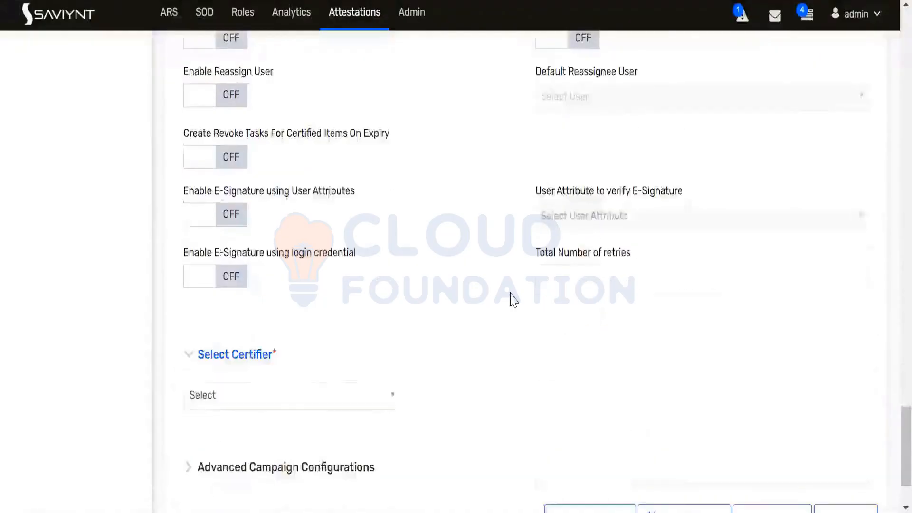
pyautogui.scroll(-2, 512, 298)
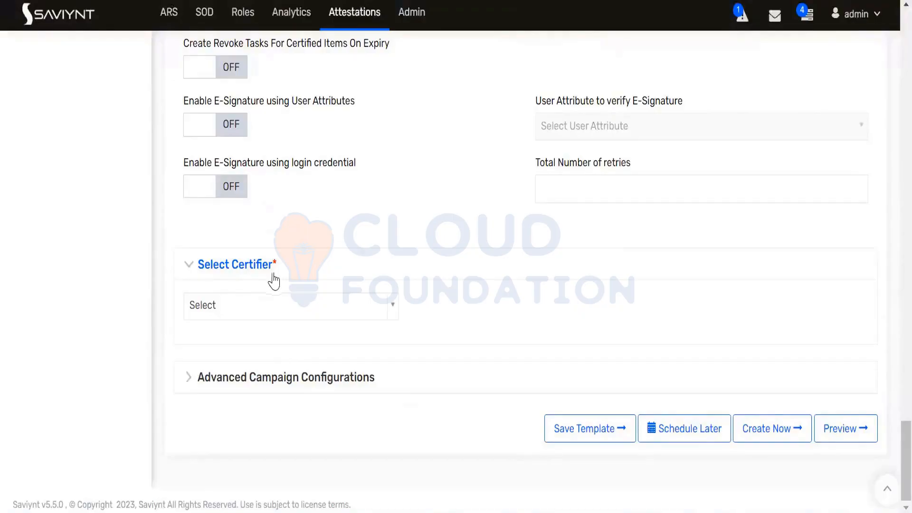
# Set Select Certifier to 'Select Certifier From List'
pyautogui.click(387, 315)
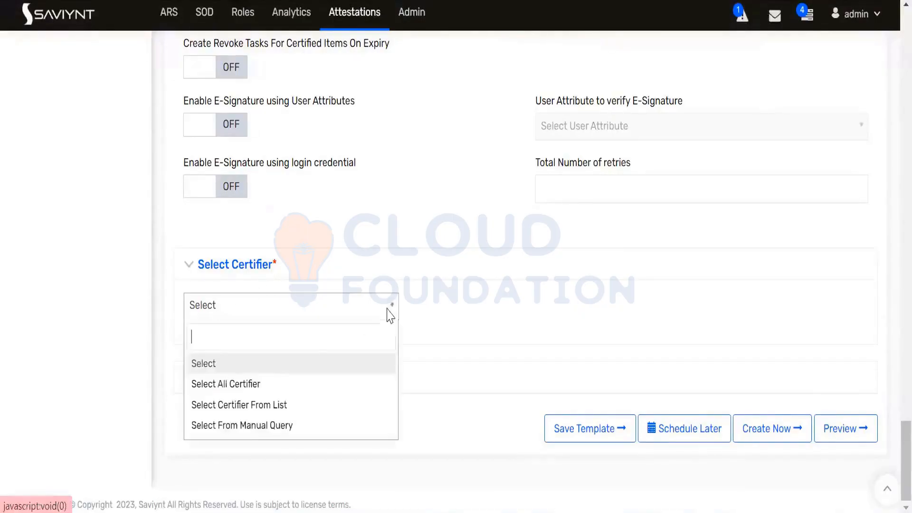
pyautogui.click(259, 412)
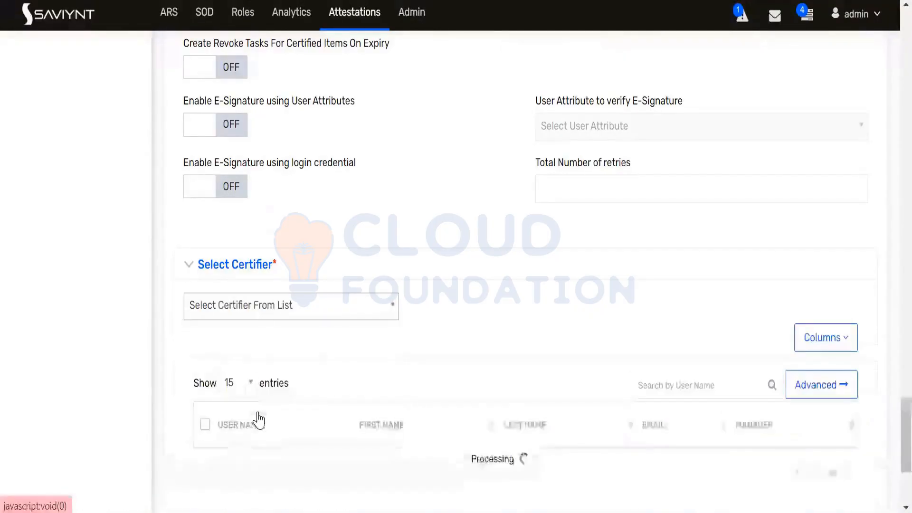
pyautogui.scroll(-4, 677, 340)
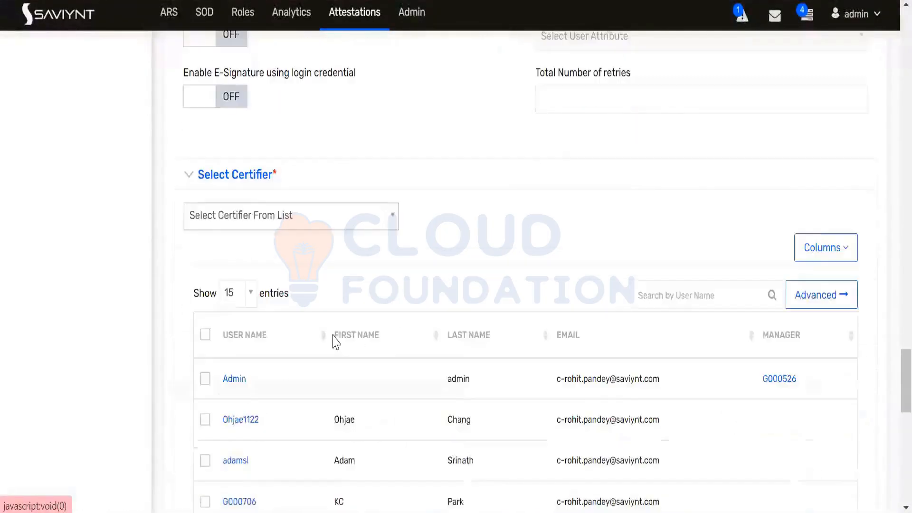
# Search the pasted user name, tick the found user as certifier, and expand Advanced Campaign Configurations
pyautogui.click(662, 198)
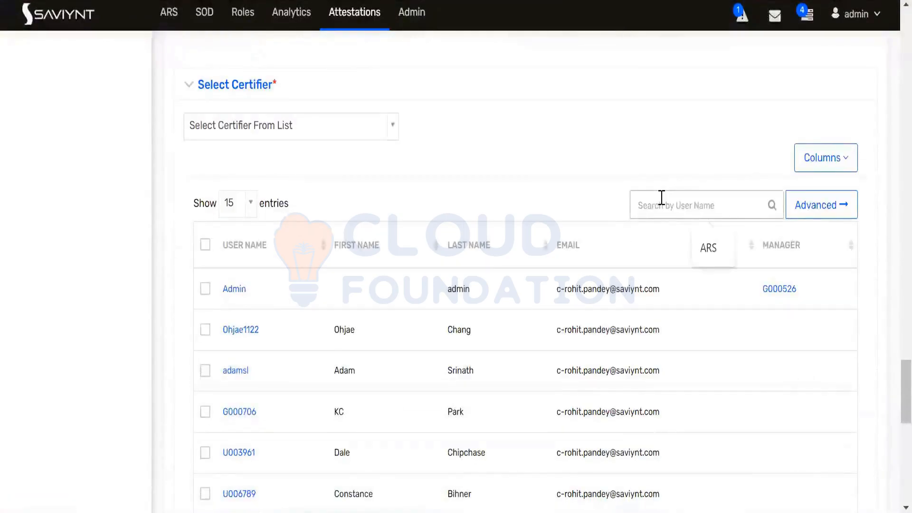
pyautogui.write('G000526')
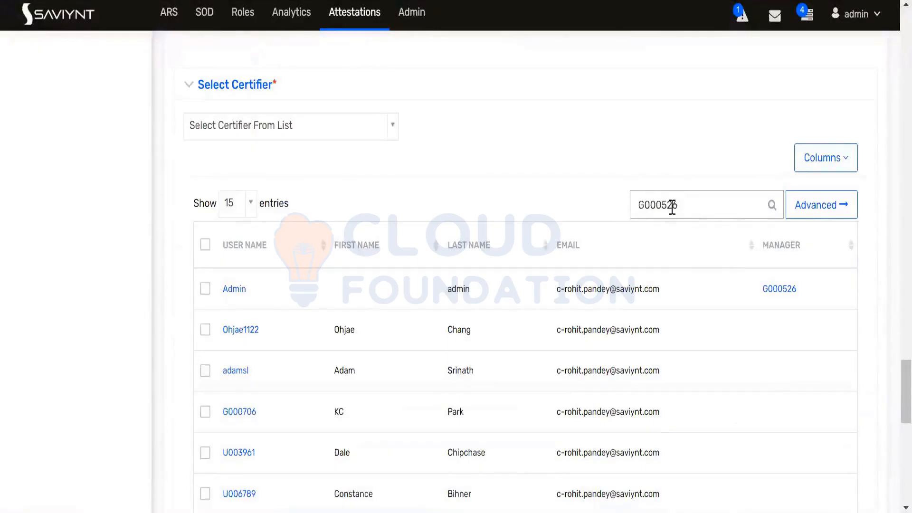
pyautogui.click(772, 205)
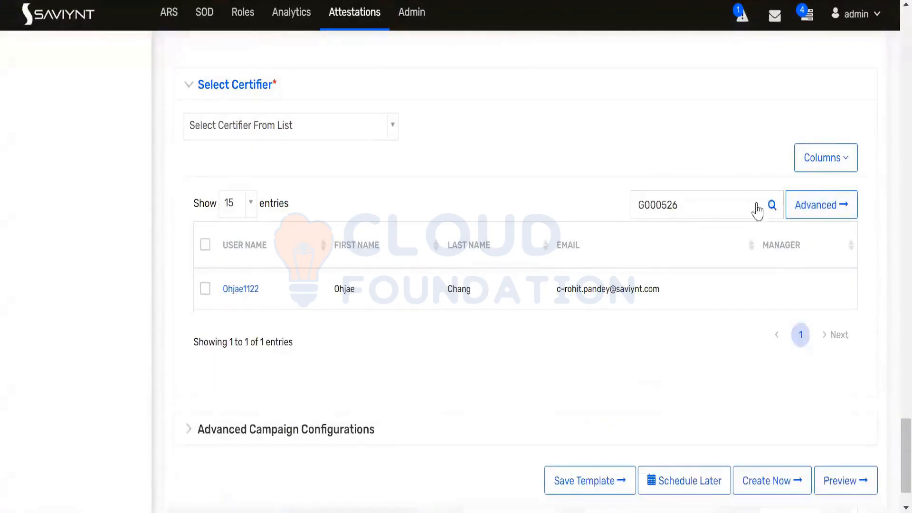
pyautogui.click(205, 290)
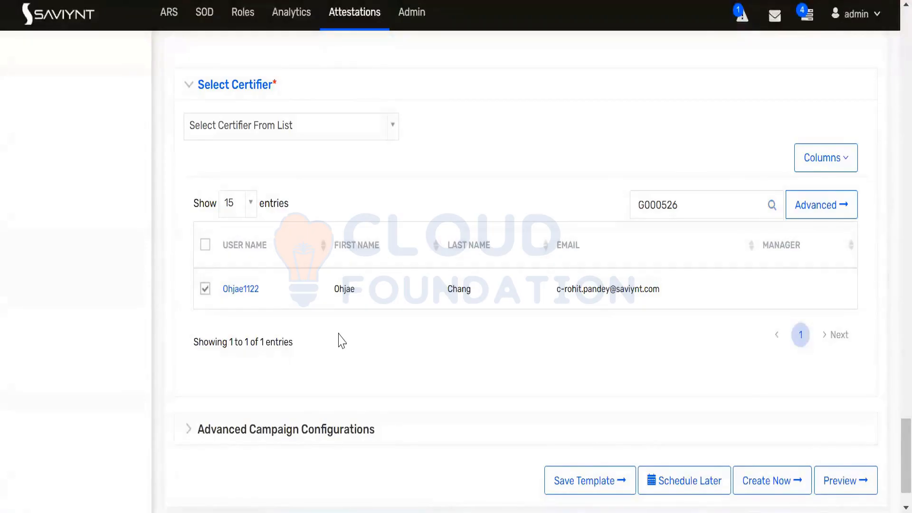
pyautogui.scroll(-2, 356, 357)
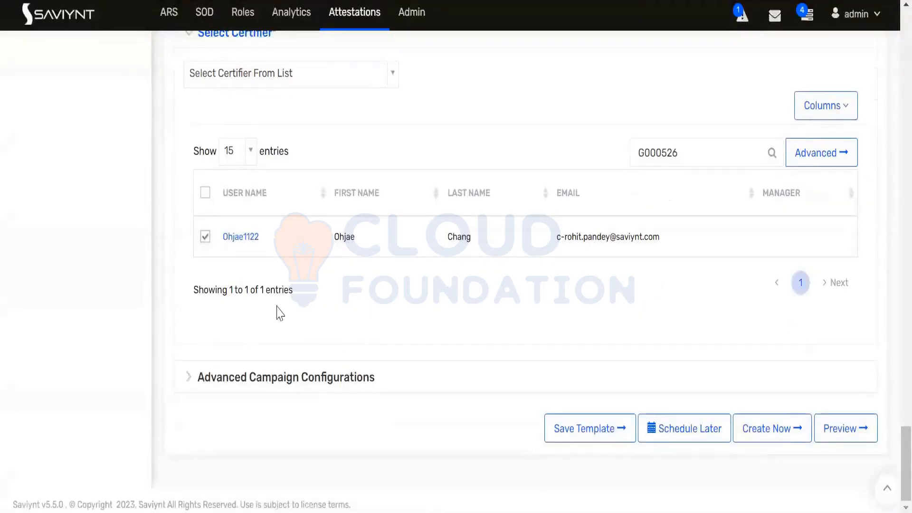
pyautogui.click(191, 379)
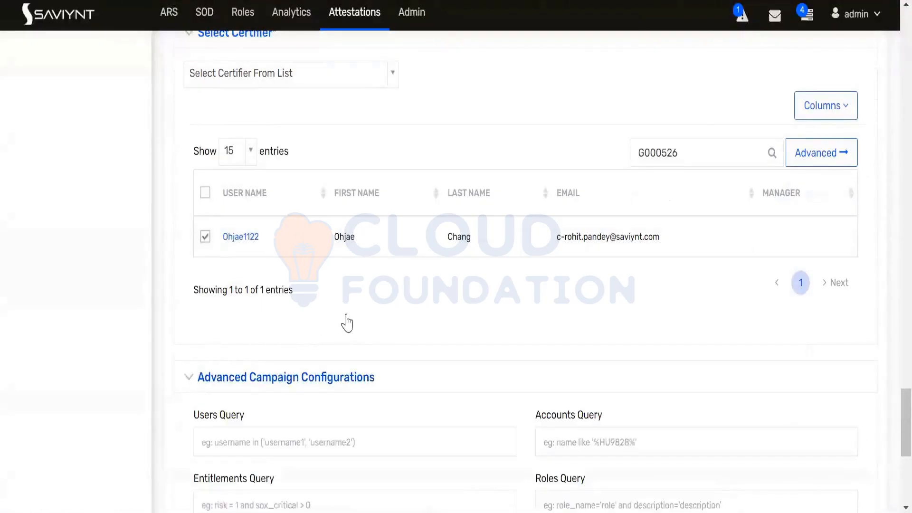
pyautogui.scroll(-2, 349, 321)
pyautogui.scroll(-2, 350, 314)
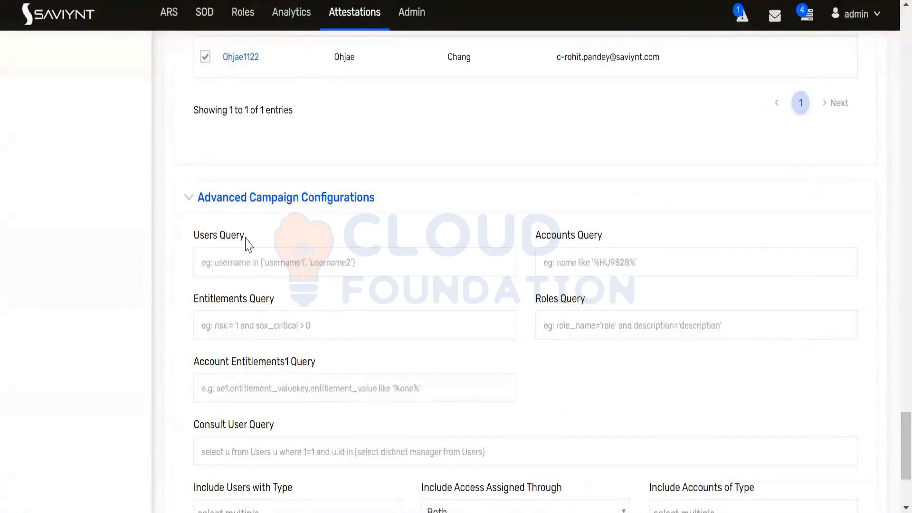
pyautogui.moveTo(246, 243); pyautogui.dragTo(192, 243)
pyautogui.click(285, 242)
pyautogui.moveTo(245, 236); pyautogui.dragTo(192, 242)
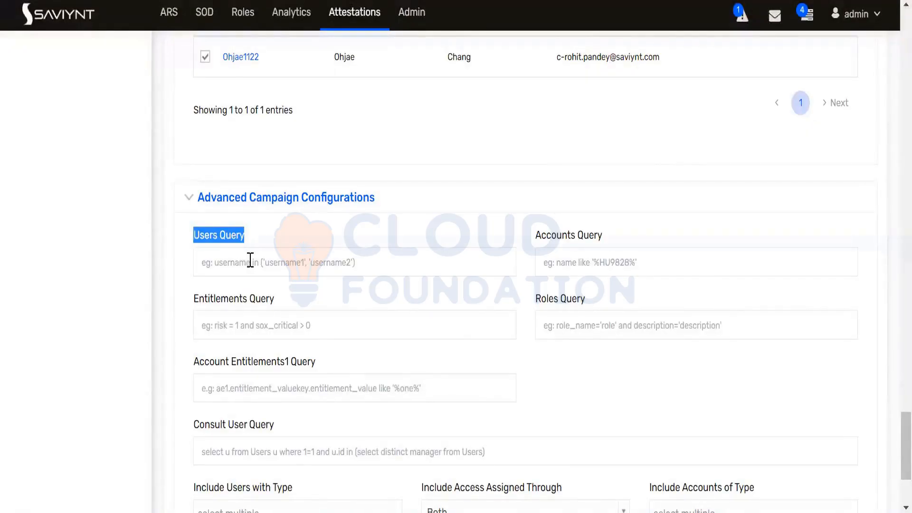
pyautogui.click(251, 262)
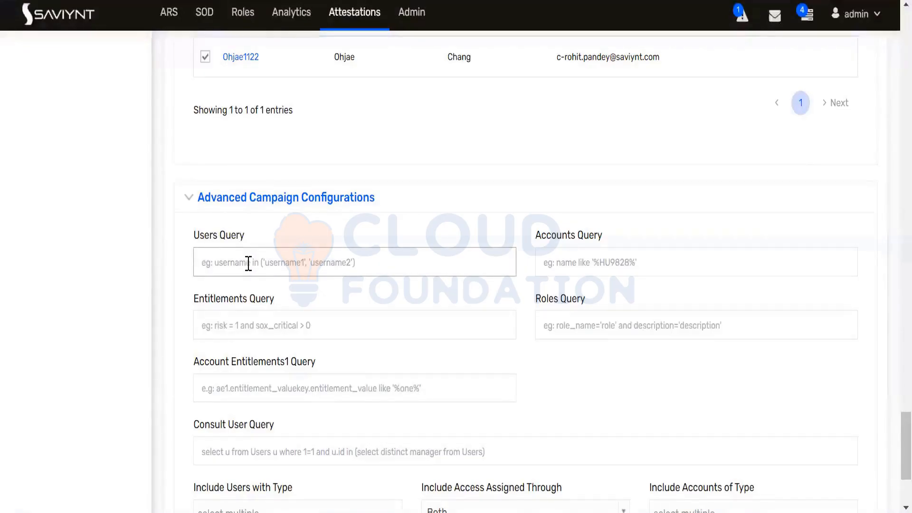
pyautogui.click(184, 239)
pyautogui.moveTo(185, 238); pyautogui.dragTo(246, 241)
pyautogui.click(248, 240)
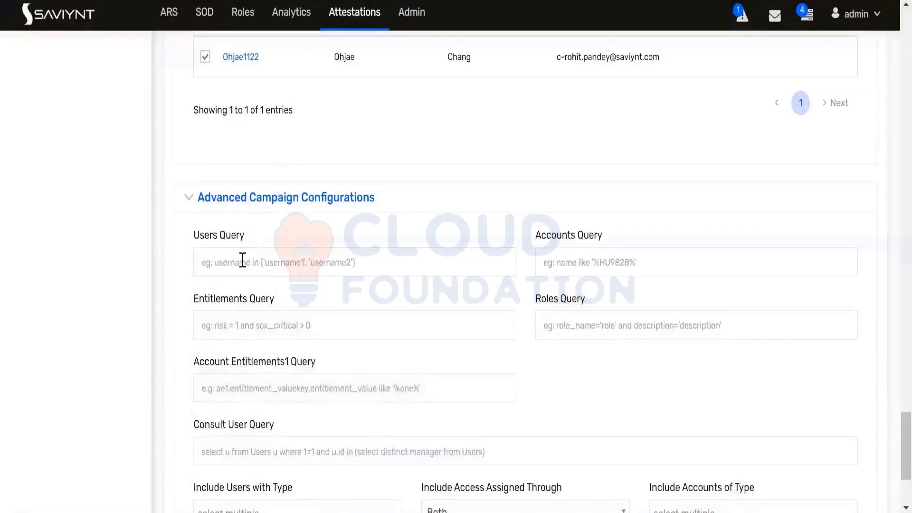
pyautogui.click(242, 260)
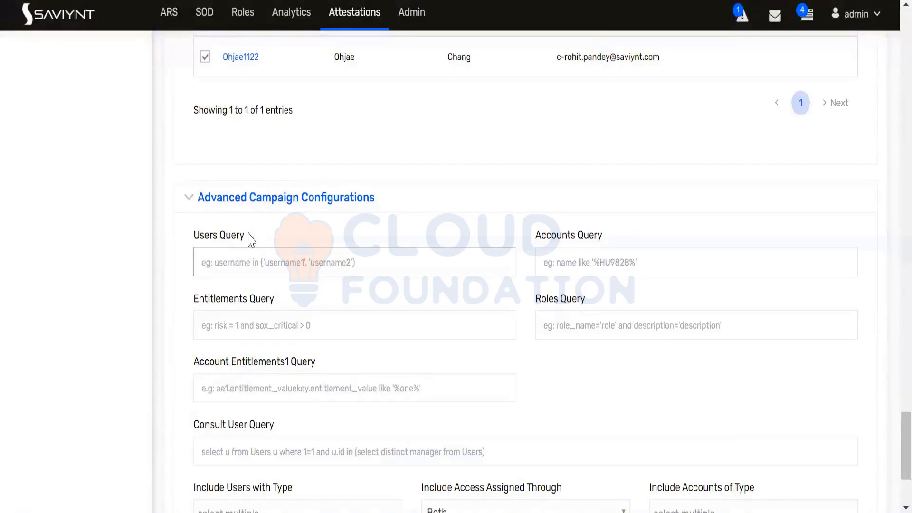
# Try the Users Query filter city='india', then delete it to leave the query empty
pyautogui.moveTo(247, 236); pyautogui.dragTo(189, 243)
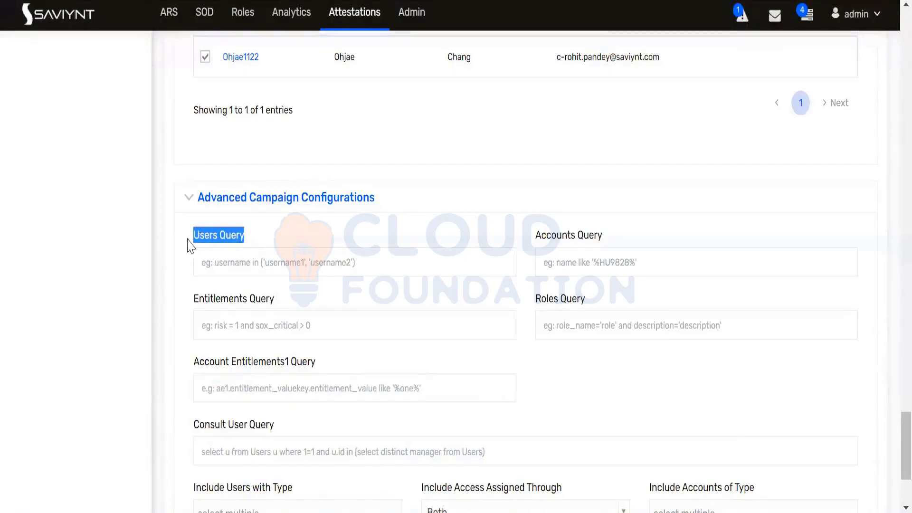
pyautogui.click(245, 267)
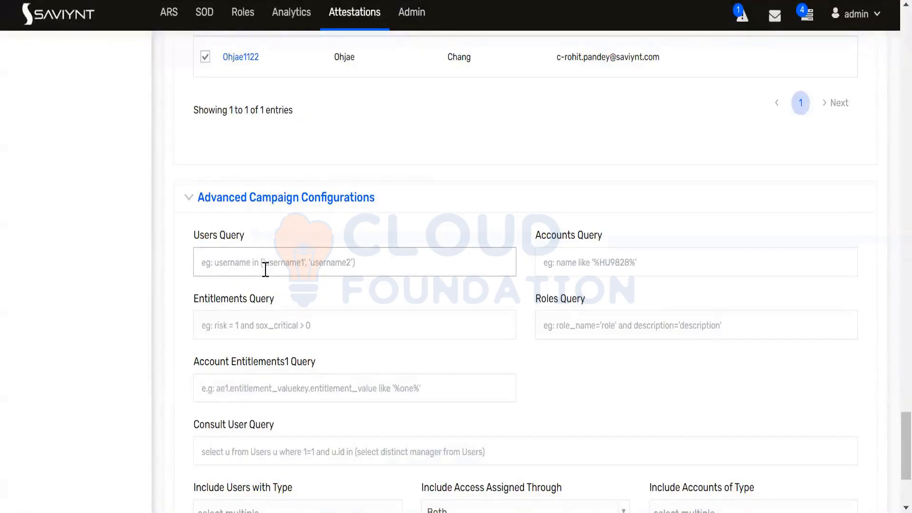
pyautogui.write('city')
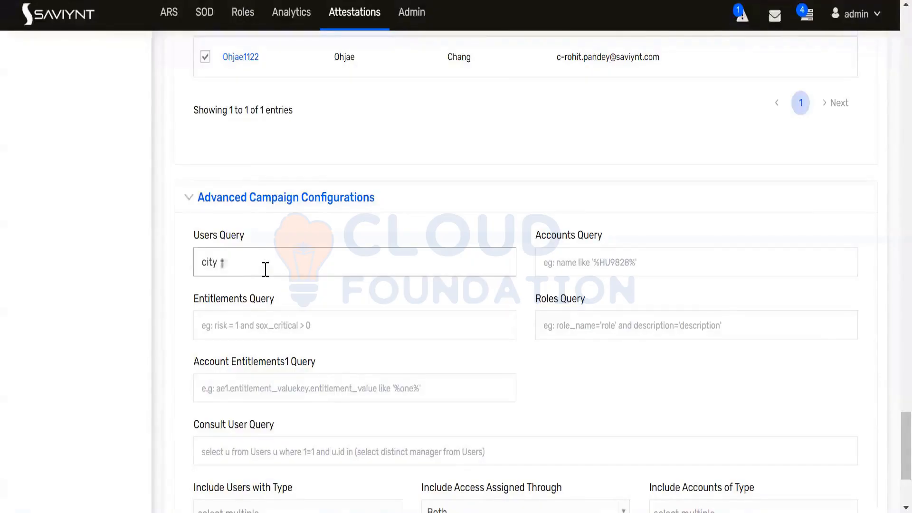
pyautogui.write("='india")
pyautogui.click(212, 261)
pyautogui.moveTo(249, 264); pyautogui.dragTo(195, 263)
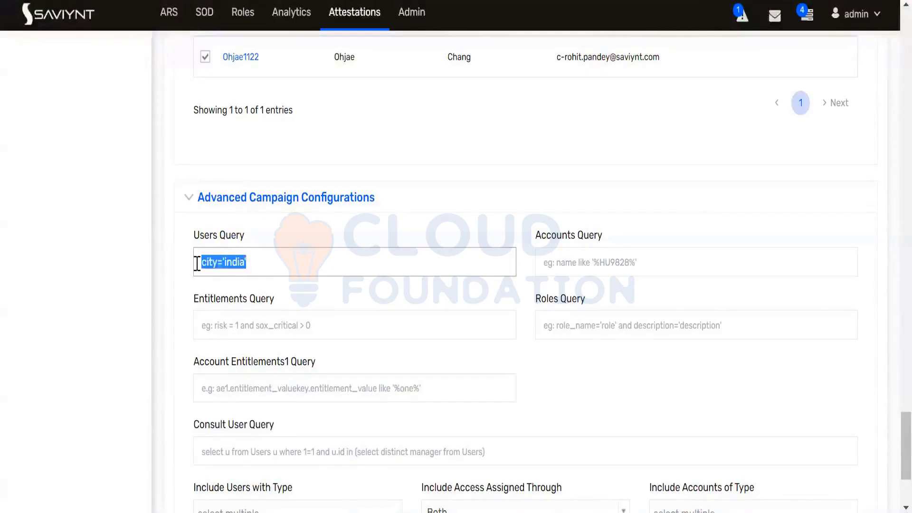
pyautogui.click(263, 259)
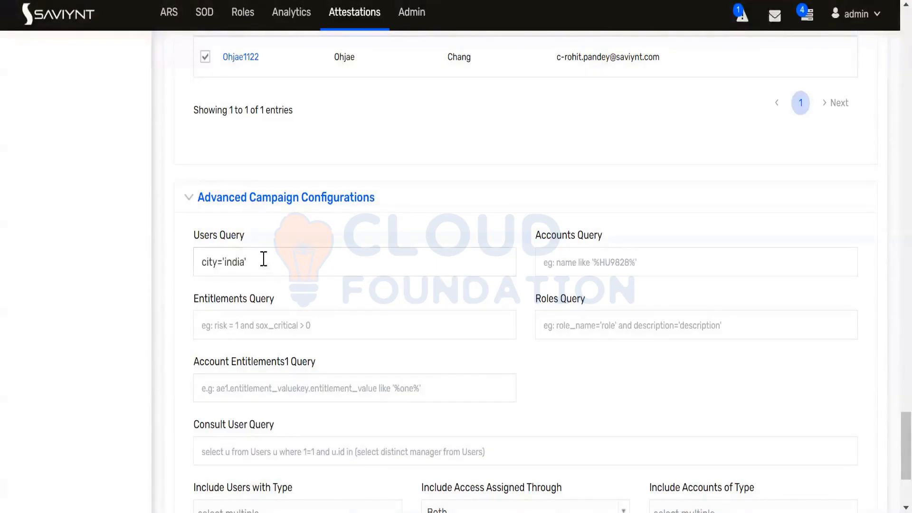
pyautogui.moveTo(260, 259); pyautogui.dragTo(196, 274)
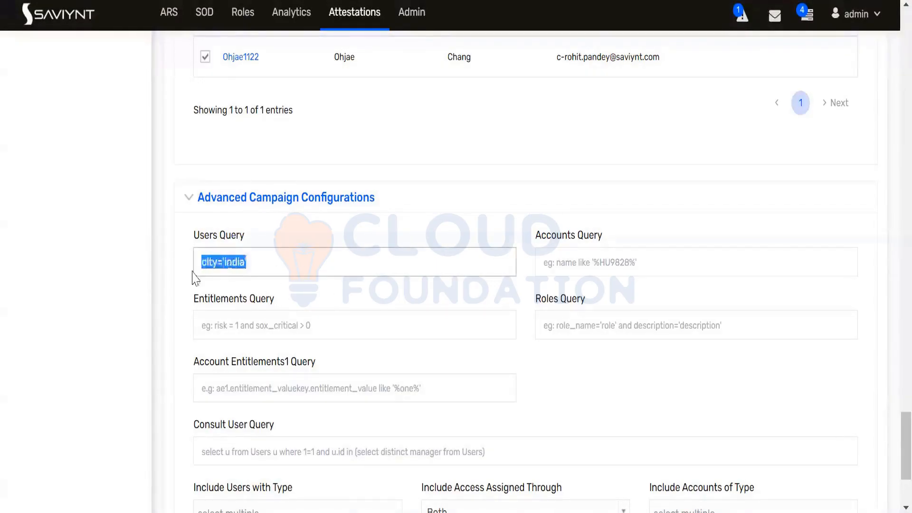
pyautogui.press('BackSpace')
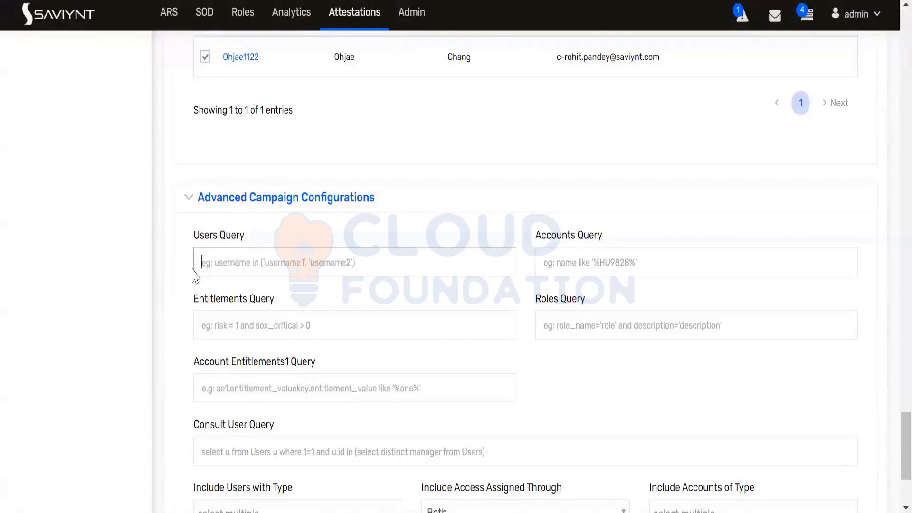
# Launch the campaign with Create Now and wait for the Campaign List and launch message
pyautogui.scroll(-2, 290, 292)
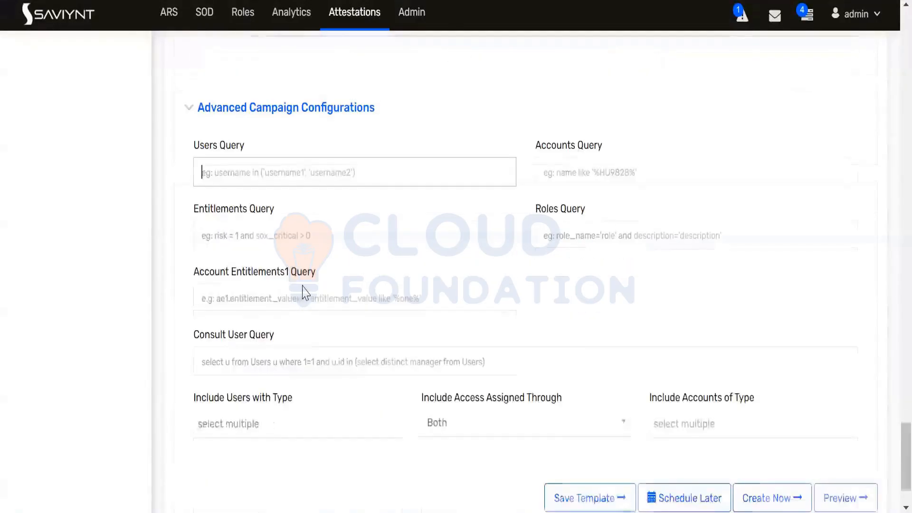
pyautogui.moveTo(602, 146); pyautogui.dragTo(536, 148)
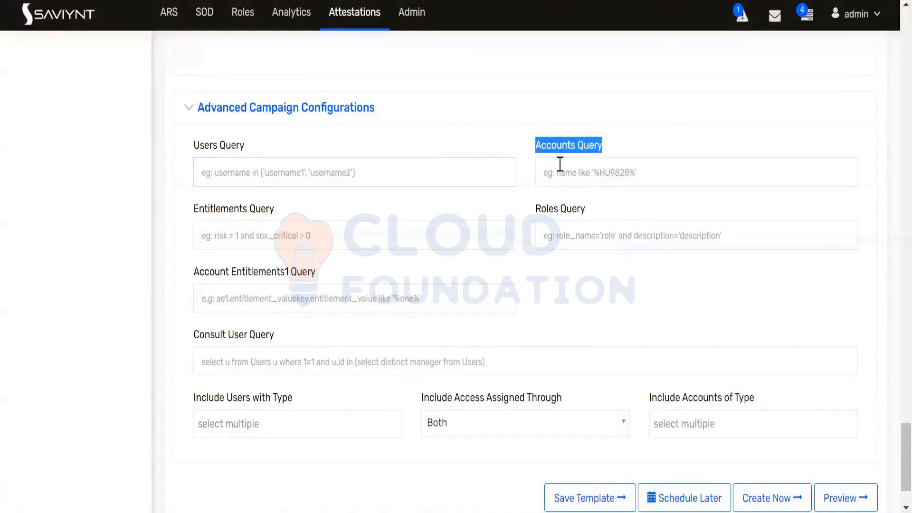
pyautogui.click(560, 163)
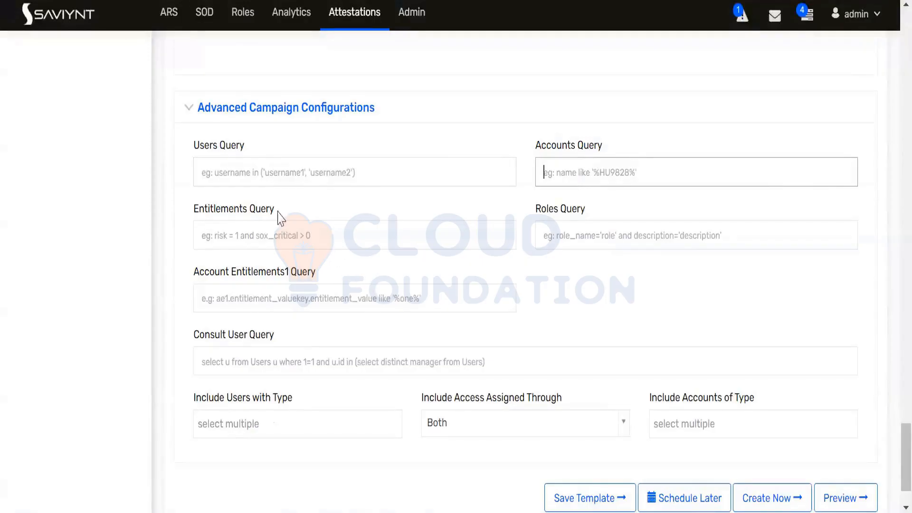
pyautogui.scroll(-2, 426, 266)
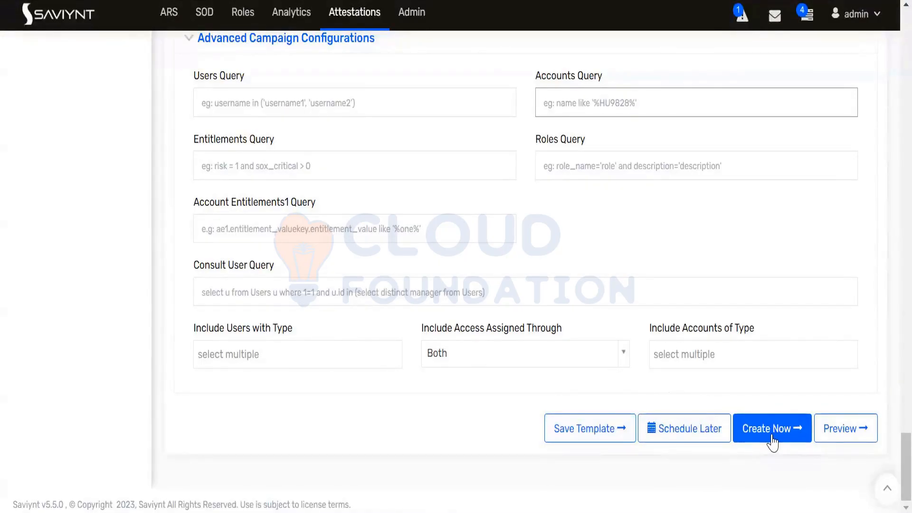
pyautogui.scroll(18, 772, 442)
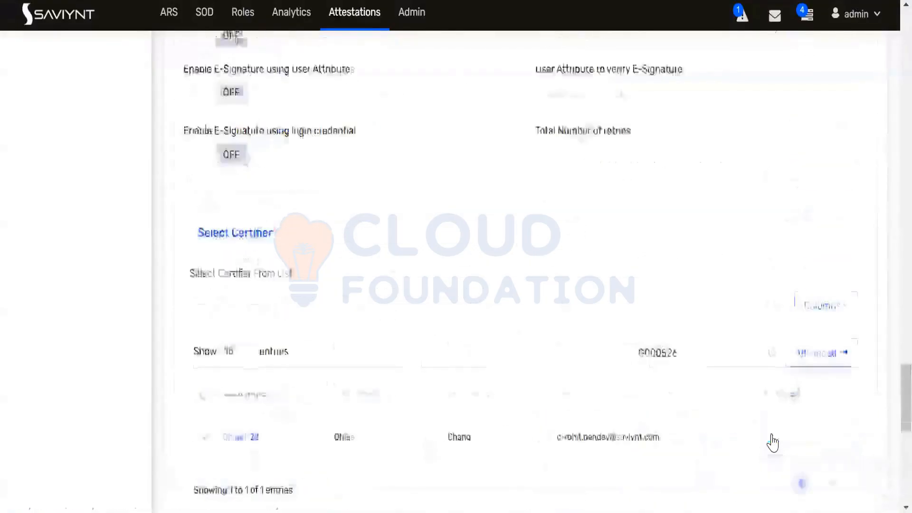
pyautogui.scroll(15, 772, 442)
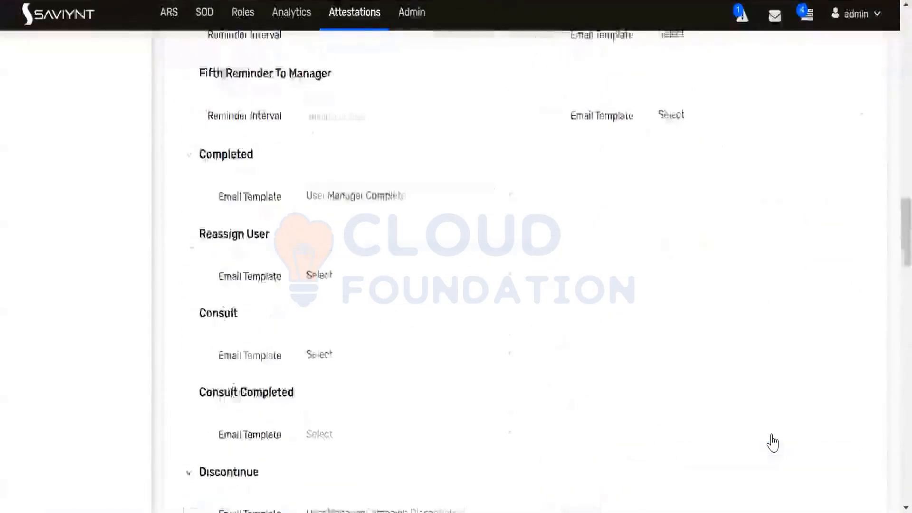
pyautogui.scroll(-10, 779, 442)
pyautogui.scroll(-20, 780, 442)
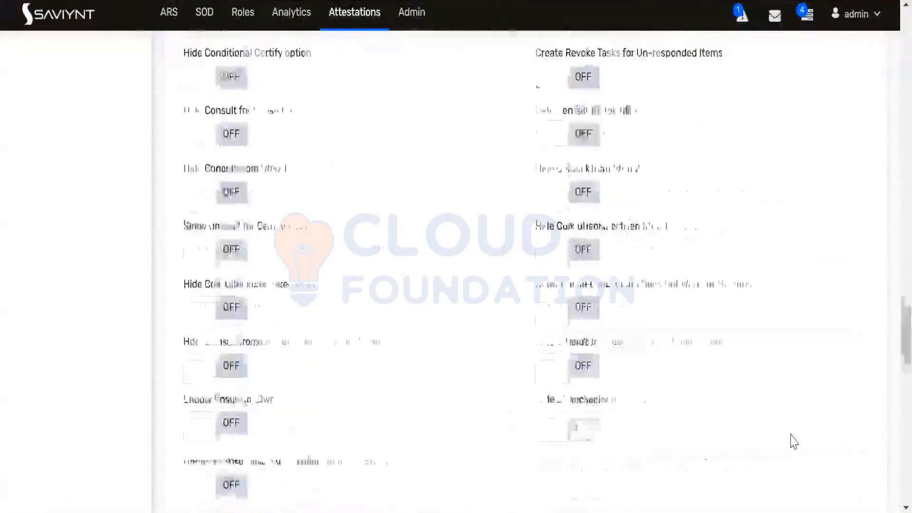
pyautogui.click(766, 433)
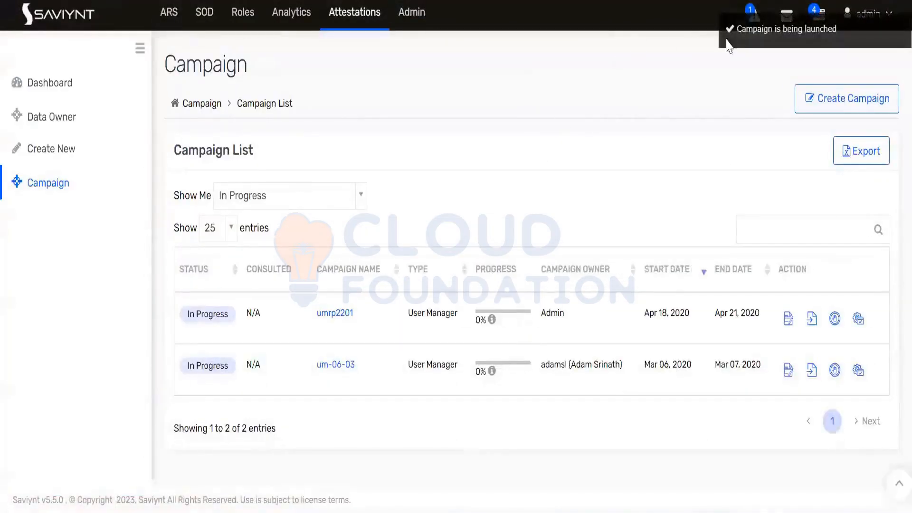
pyautogui.moveTo(741, 32)
pyautogui.moveTo(837, 32); pyautogui.dragTo(734, 43)
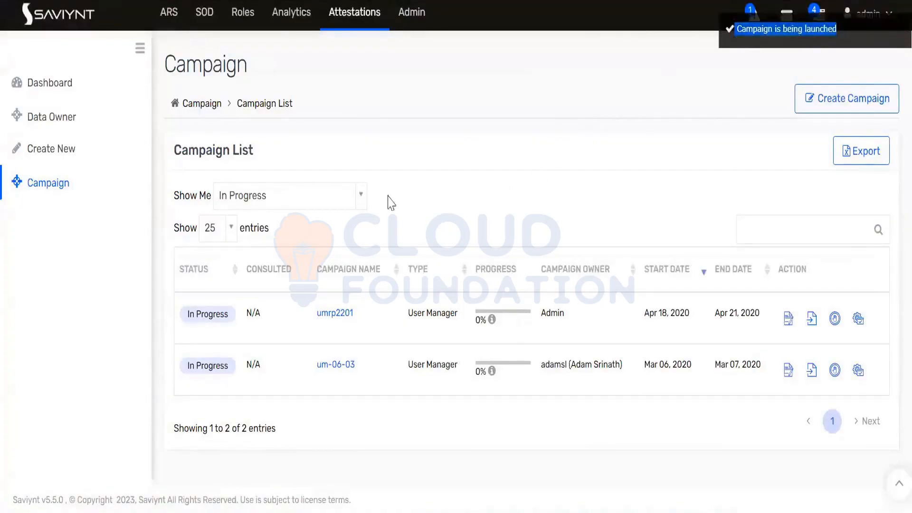
# Show all campaign statuses and confirm userManager is In Progress, Jun 27 to Jul 07, 2023
pyautogui.click(363, 202)
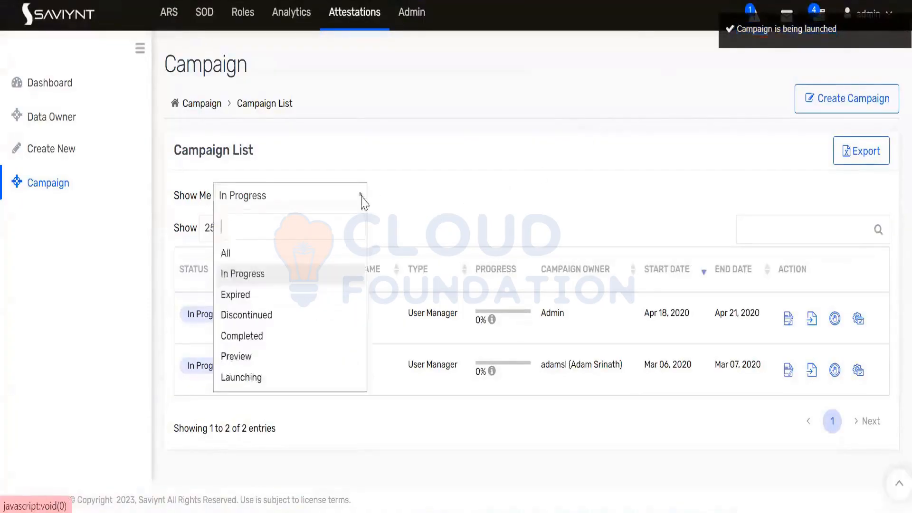
pyautogui.click(271, 260)
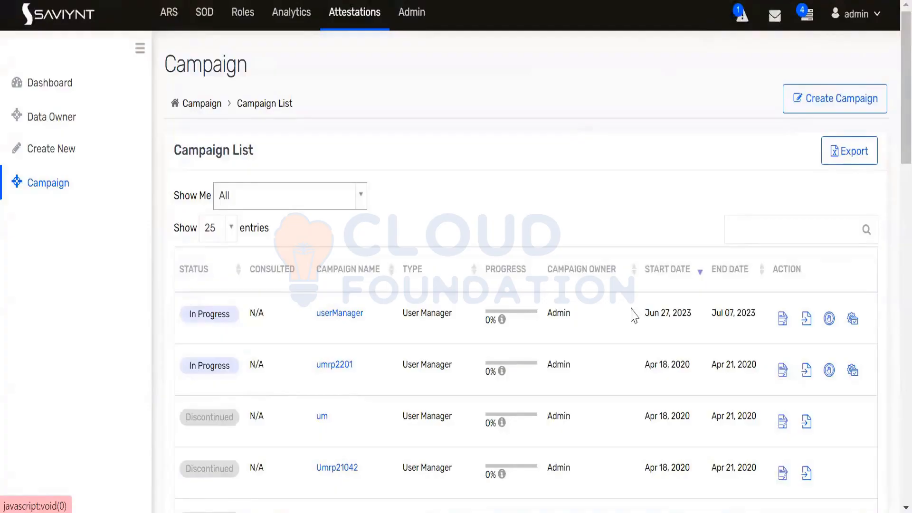
pyautogui.moveTo(644, 314); pyautogui.dragTo(693, 314)
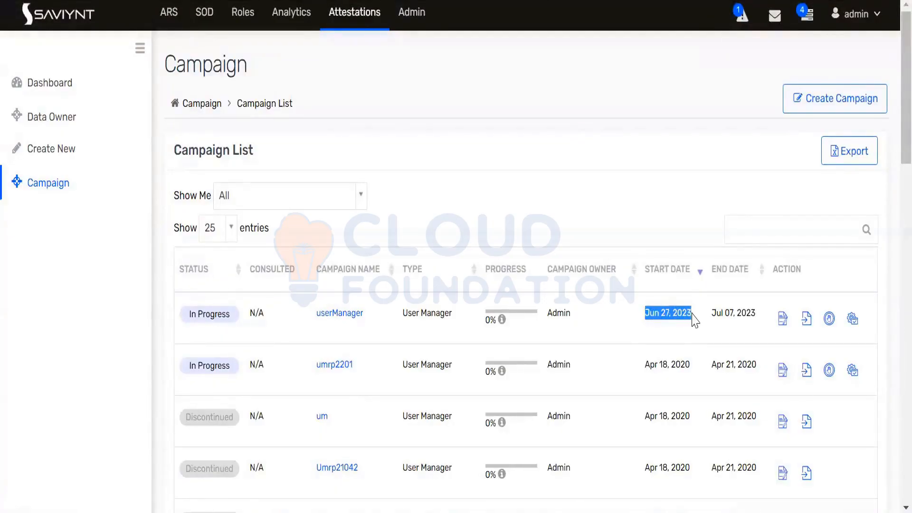
pyautogui.click(398, 326)
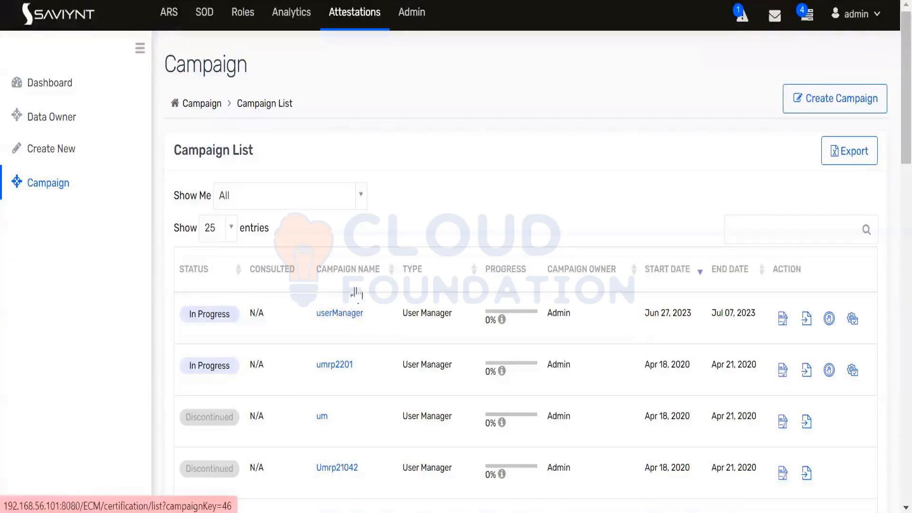
pyautogui.moveTo(365, 314); pyautogui.dragTo(318, 314)
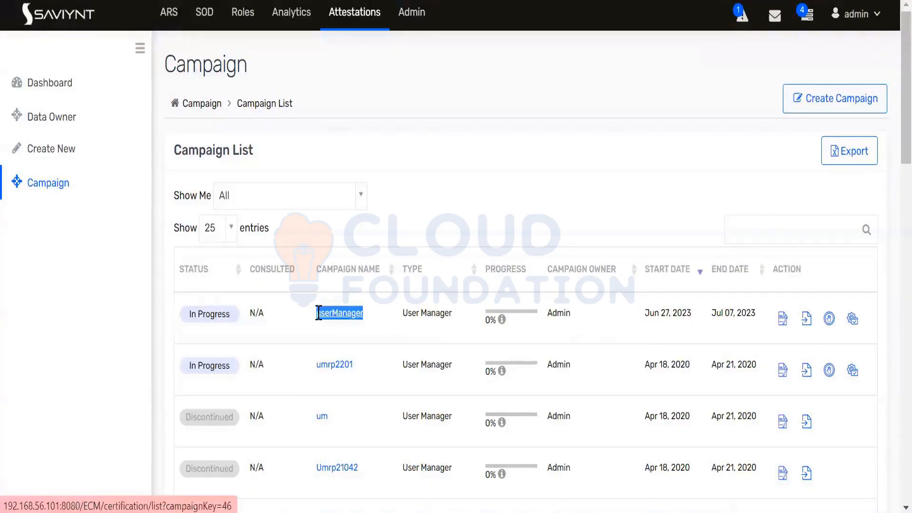
pyautogui.moveTo(231, 315); pyautogui.dragTo(190, 316)
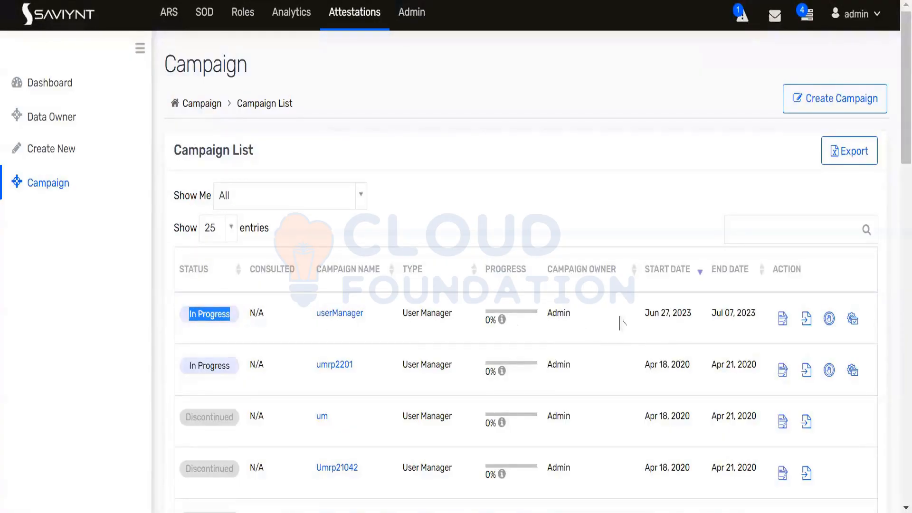
pyautogui.moveTo(645, 312); pyautogui.dragTo(709, 309)
pyautogui.moveTo(711, 315); pyautogui.dragTo(755, 313)
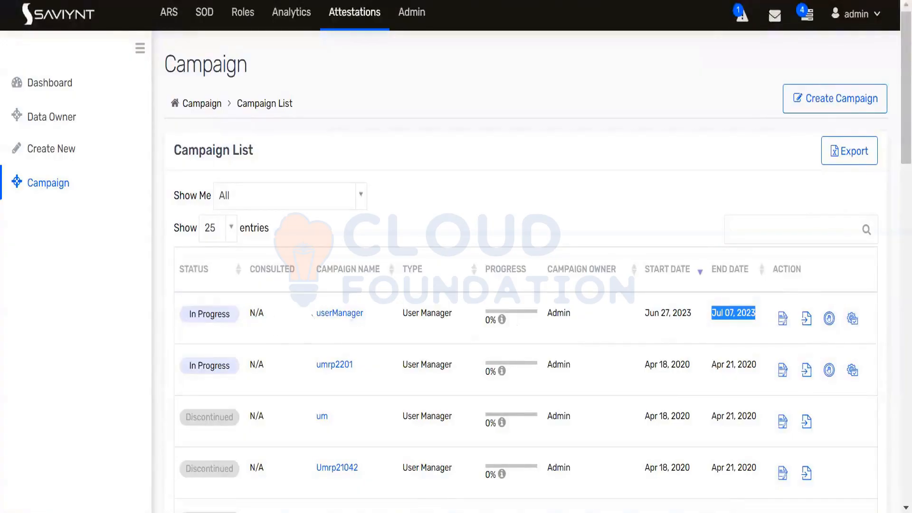
pyautogui.doubleClick(354, 315)
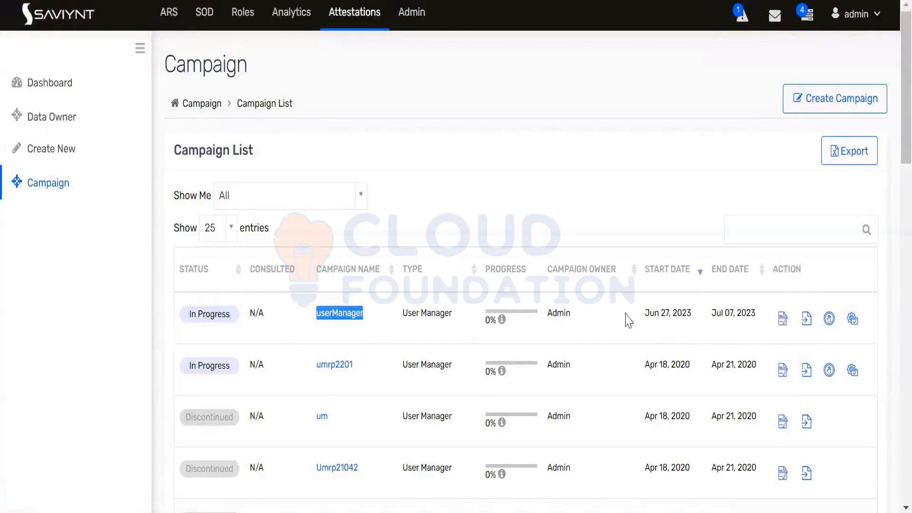
# Open the userManager Re-configure form, confirm Yes, and scroll through it without saving
pyautogui.click(852, 318)
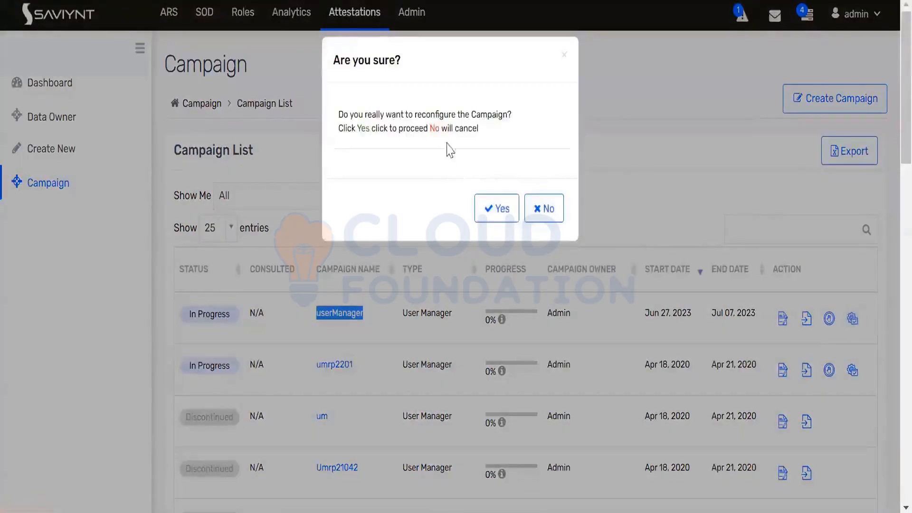
pyautogui.click(492, 207)
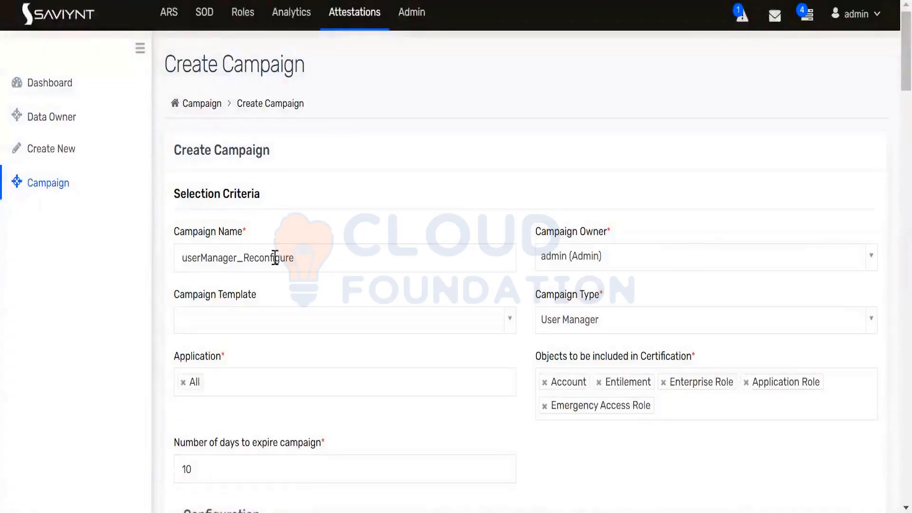
pyautogui.scroll(-2, 295, 254)
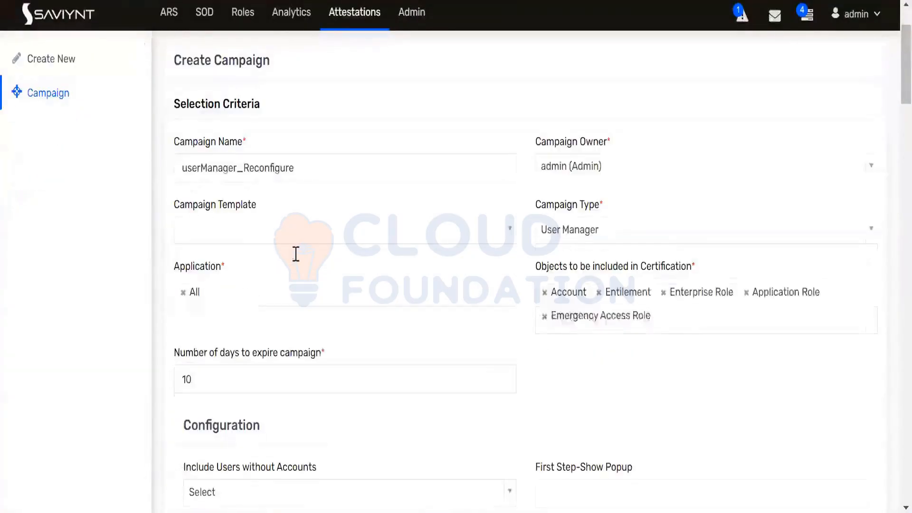
pyautogui.scroll(-14, 436, 271)
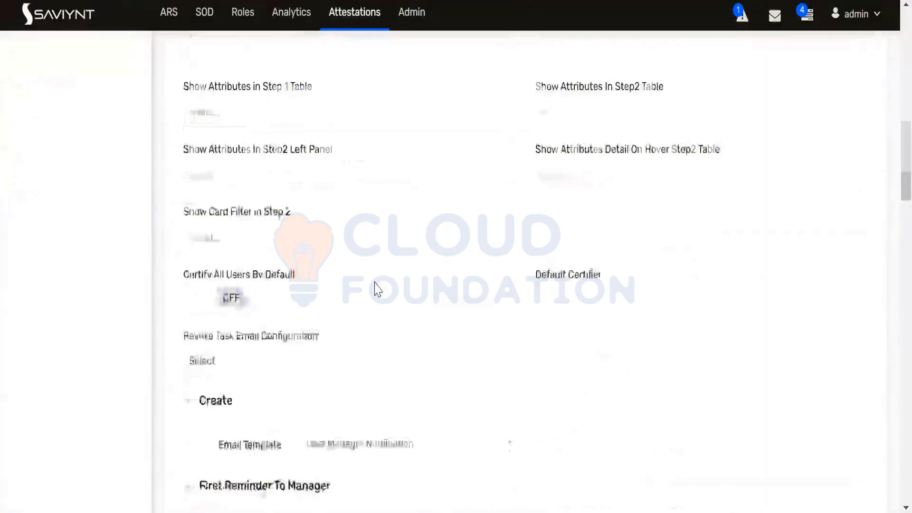
pyautogui.scroll(-15, 375, 290)
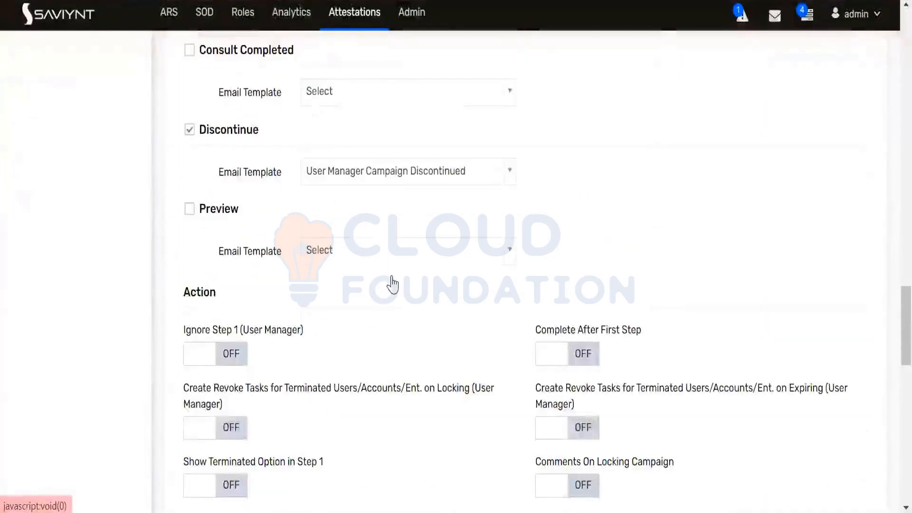
pyautogui.scroll(-10, 392, 284)
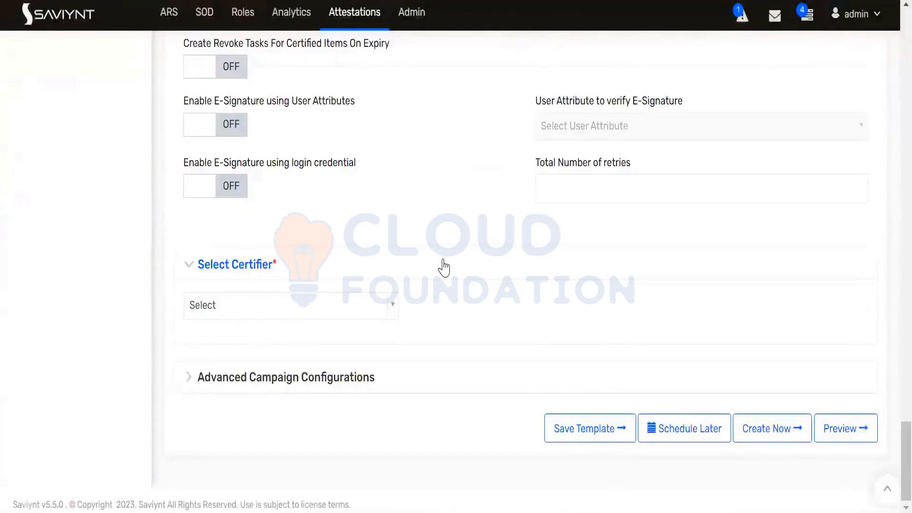
pyautogui.scroll(10, 446, 261)
pyautogui.scroll(20, 449, 254)
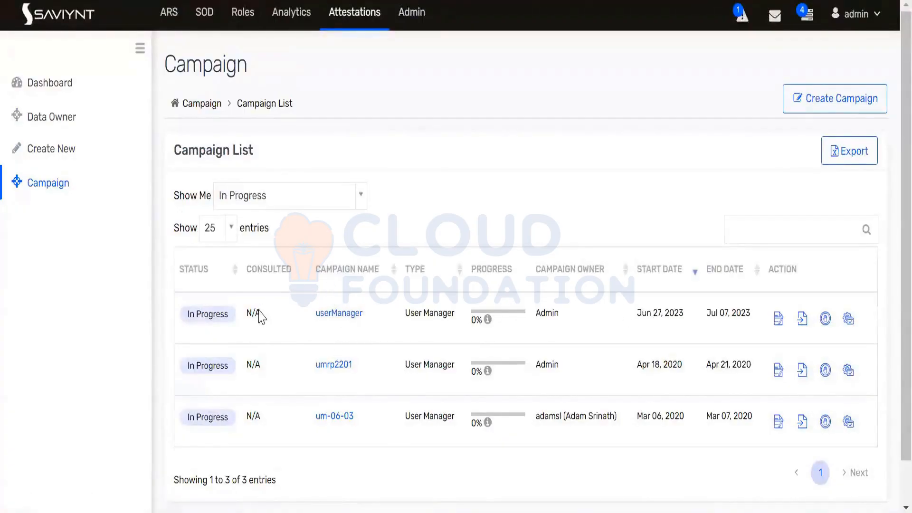
# Open the userManager campaign's Certification List and select the user id in the title
pyautogui.click(343, 314)
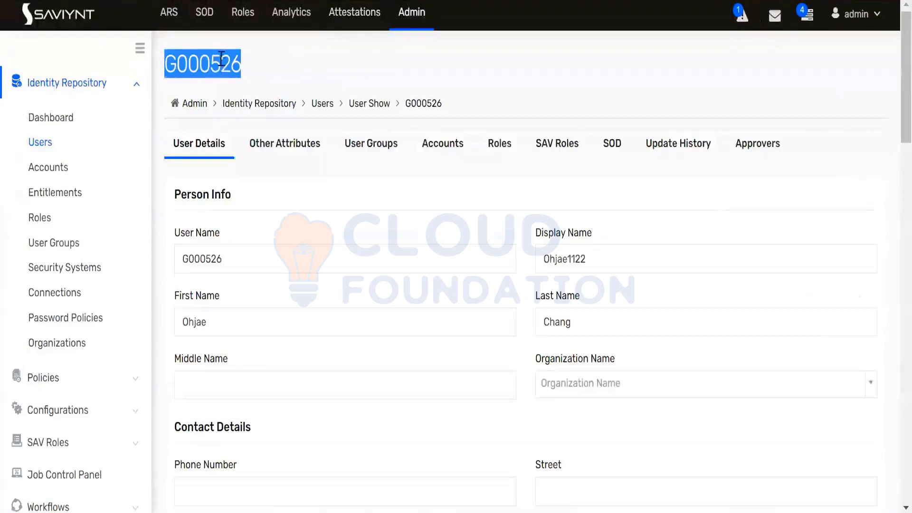
pyautogui.click(221, 60)
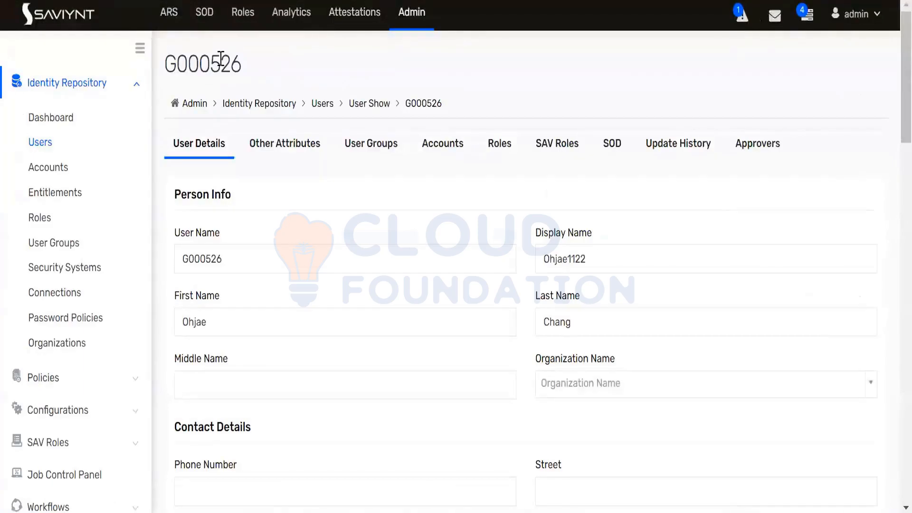
pyautogui.doubleClick(221, 60)
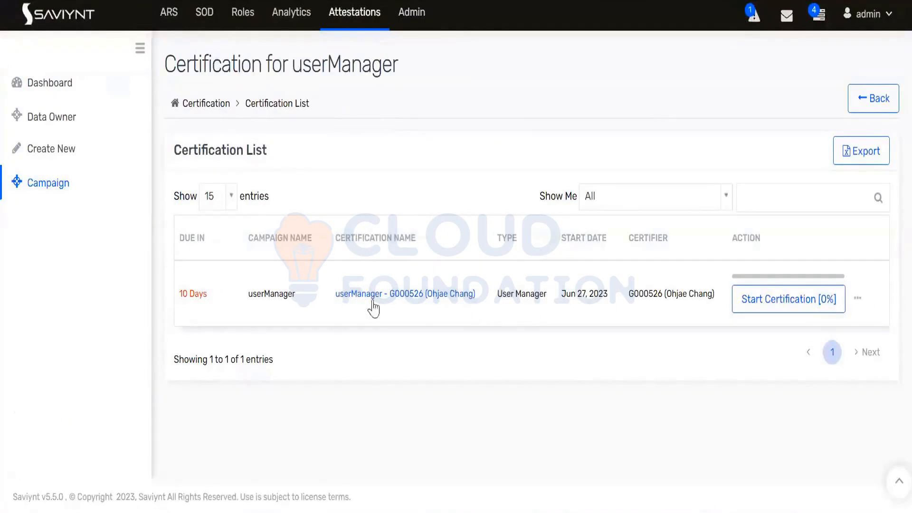
# Open the userManager certification and review its 14 employees, all New with No Response
pyautogui.click(449, 300)
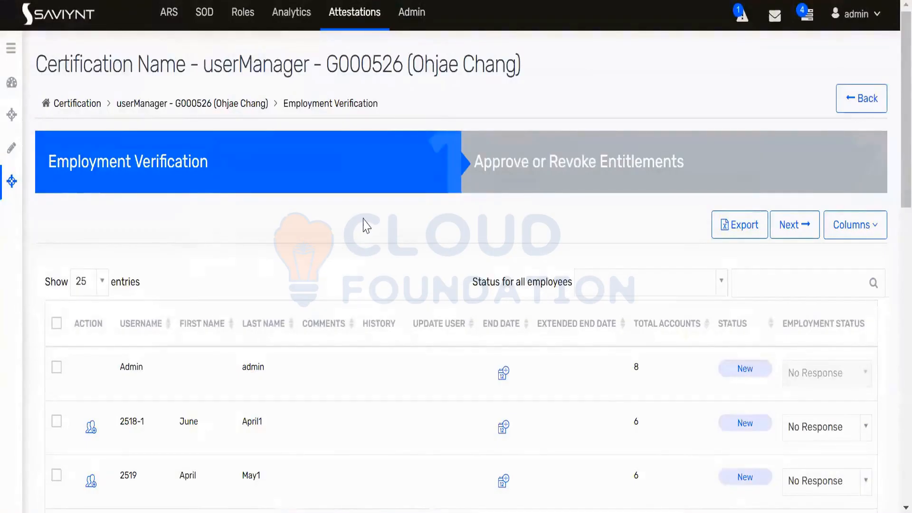
pyautogui.scroll(-2, 362, 222)
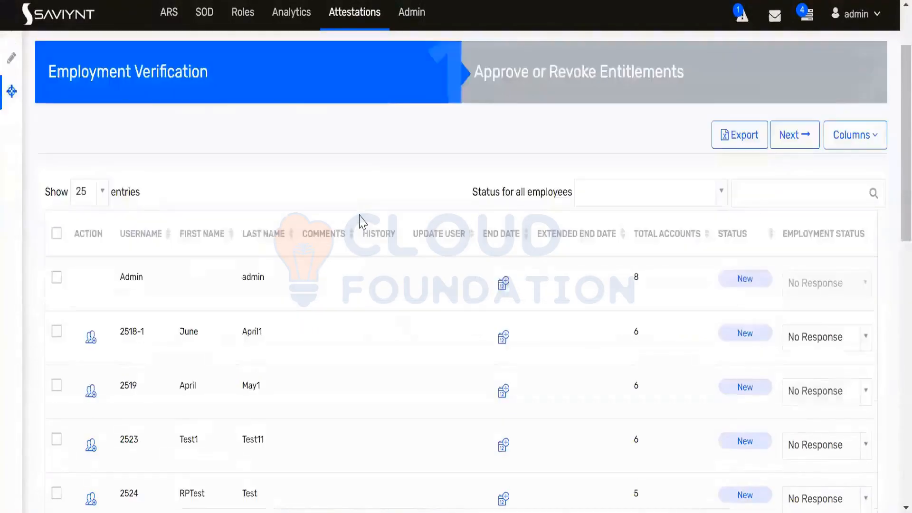
pyautogui.scroll(2, 362, 222)
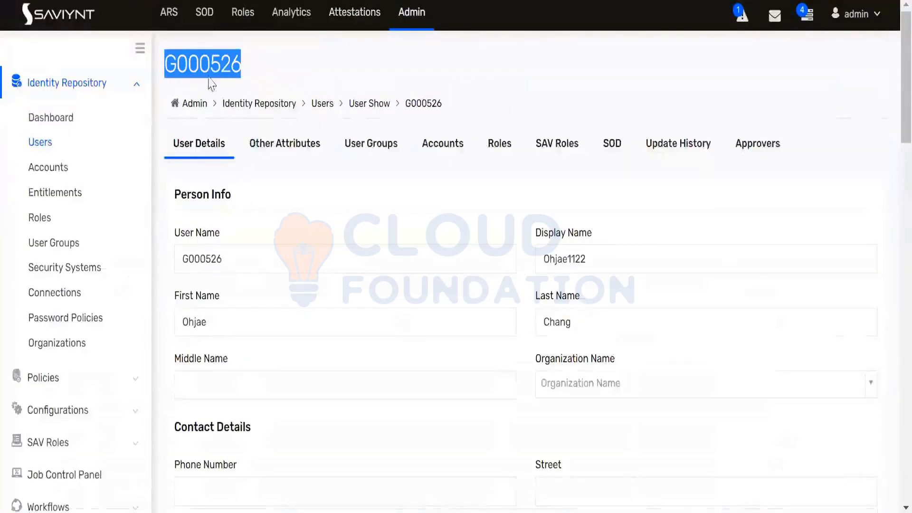
pyautogui.doubleClick(208, 71)
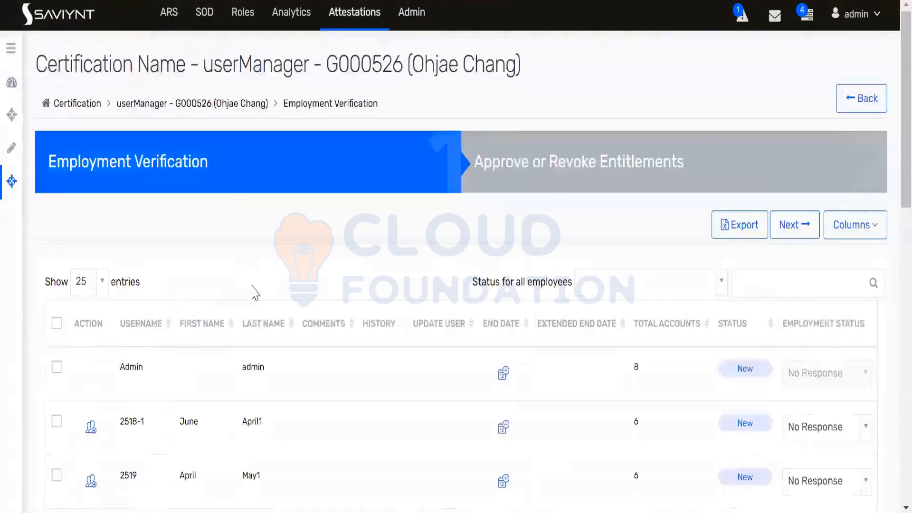
pyautogui.scroll(-10, 255, 293)
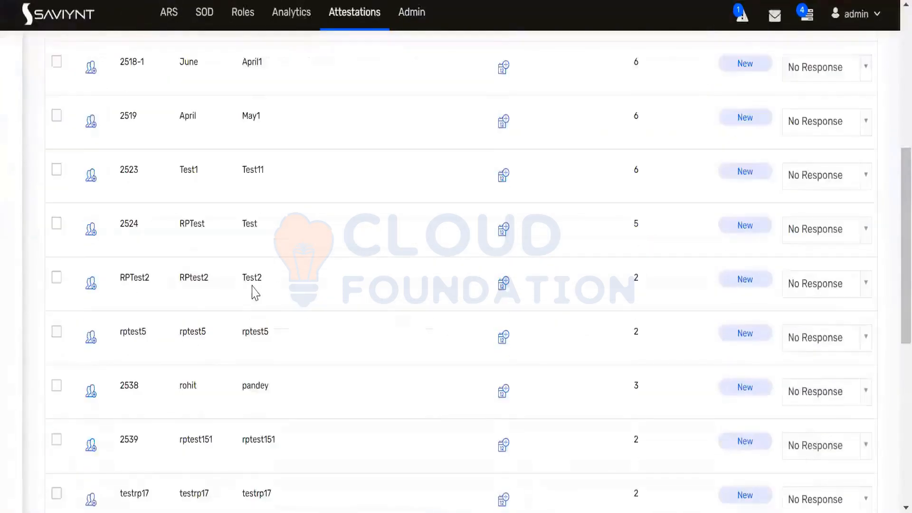
pyautogui.scroll(-5, 254, 292)
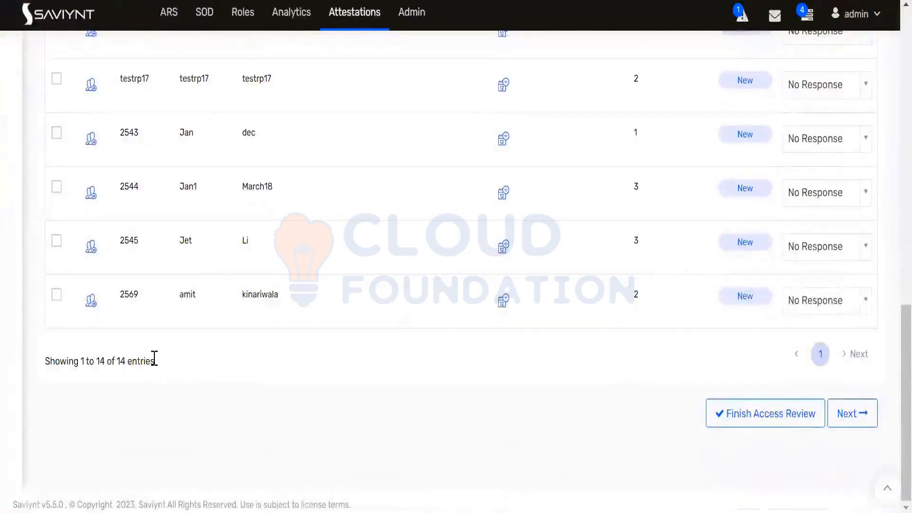
pyautogui.moveTo(155, 361); pyautogui.dragTo(47, 358)
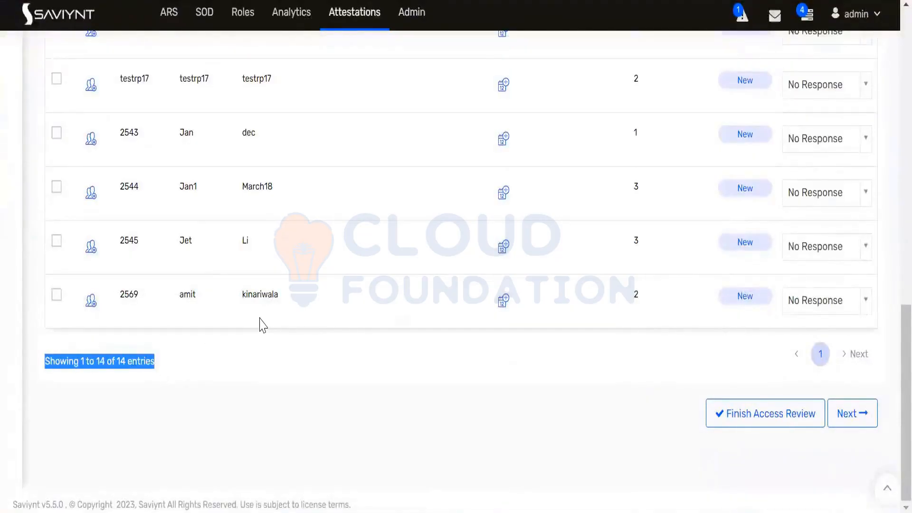
pyautogui.scroll(7, 260, 323)
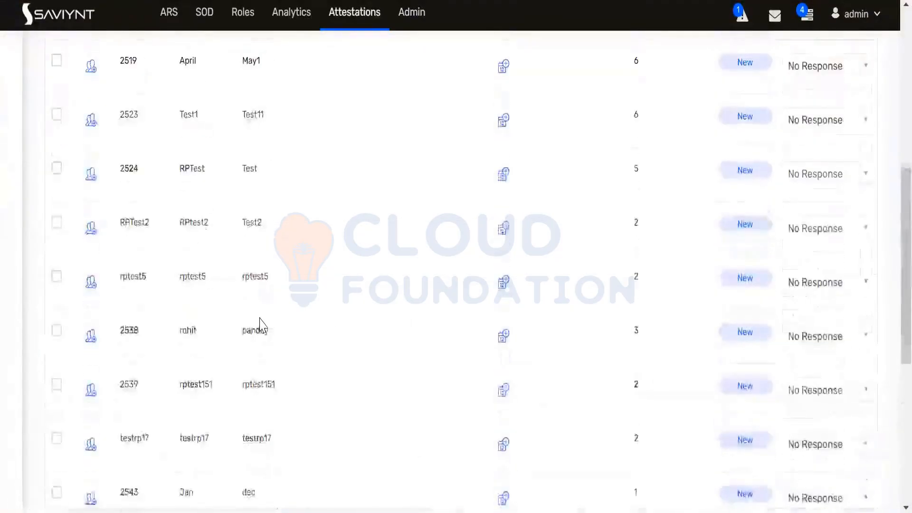
pyautogui.scroll(5, 260, 325)
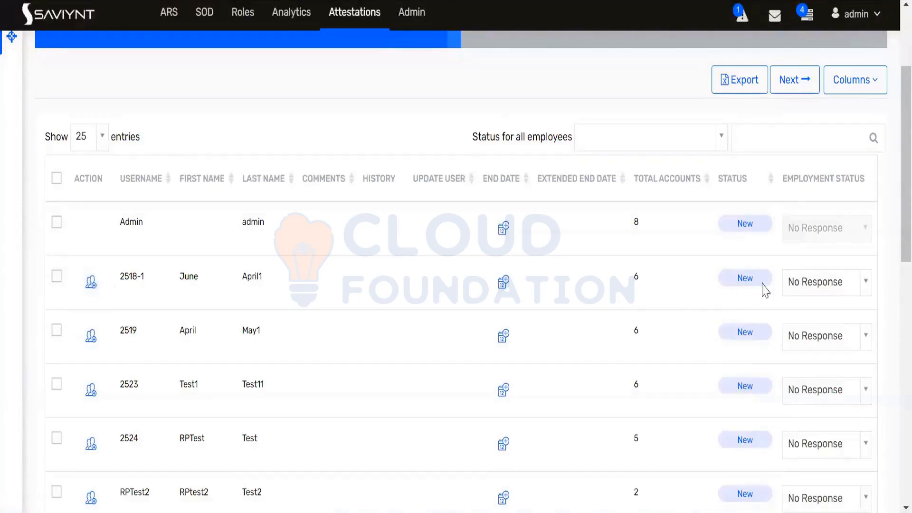
# Mark the second-to-last employee as Does Not Work For Me
pyautogui.click(862, 290)
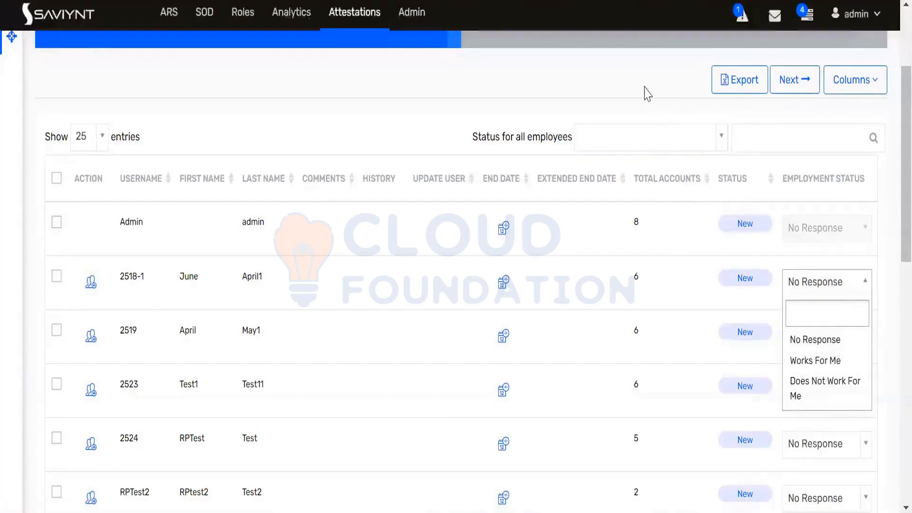
pyautogui.click(647, 94)
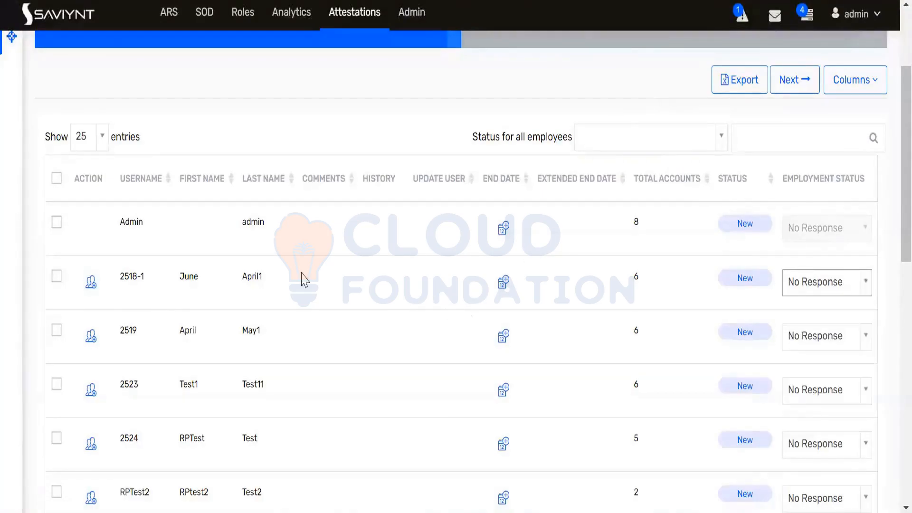
pyautogui.scroll(-5, 305, 279)
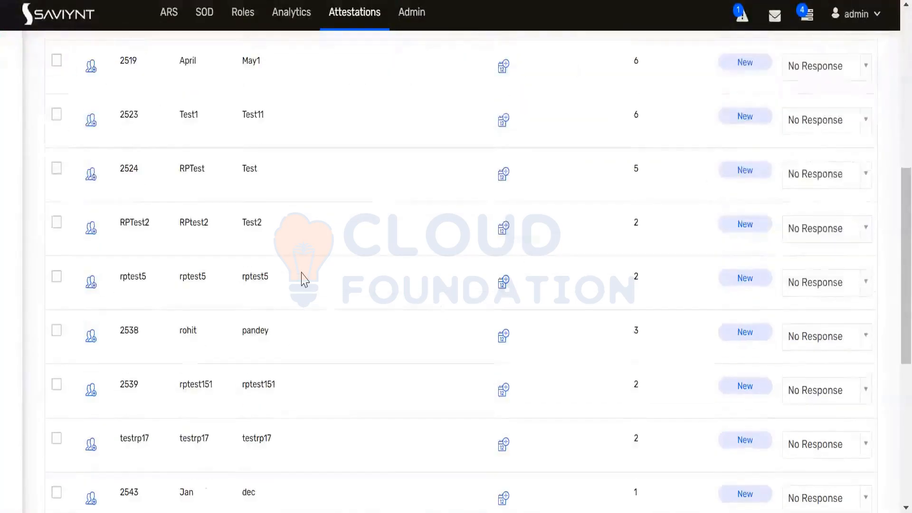
pyautogui.scroll(-3, 305, 279)
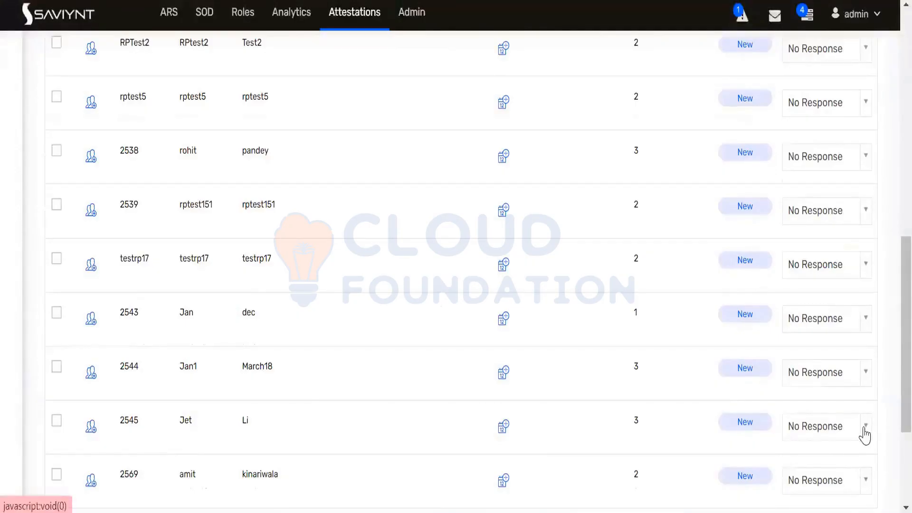
pyautogui.click(864, 428)
pyautogui.click(824, 405)
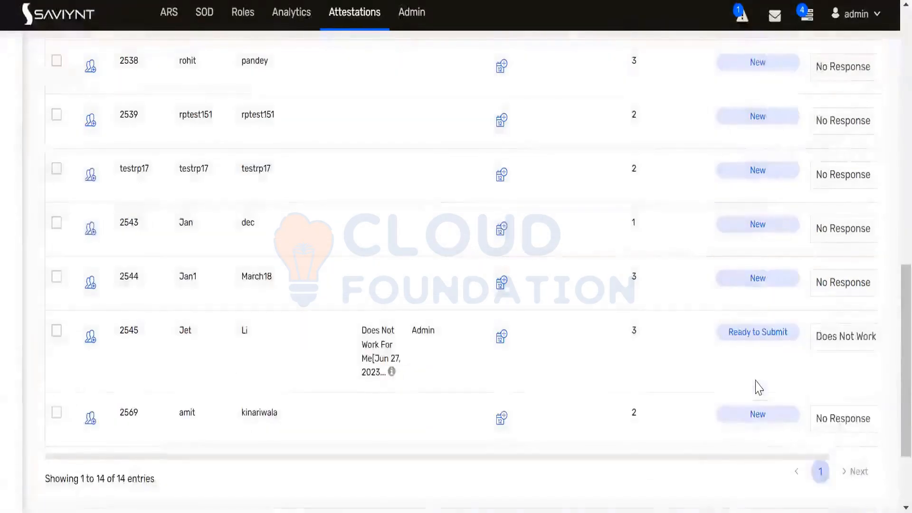
# Set the last and third-to-last employees to Works For Me
pyautogui.scroll(-2, 759, 387)
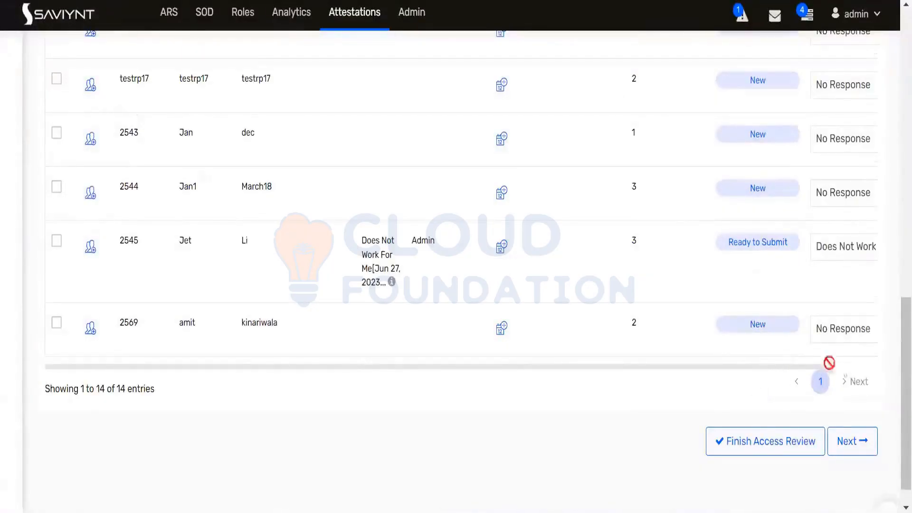
pyautogui.moveTo(840, 363); pyautogui.dragTo(870, 362)
pyautogui.click(871, 335)
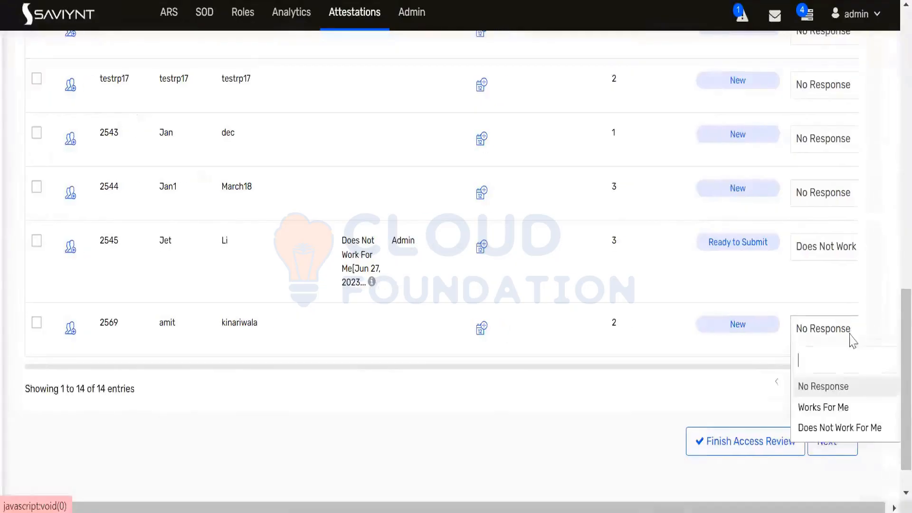
pyautogui.click(827, 406)
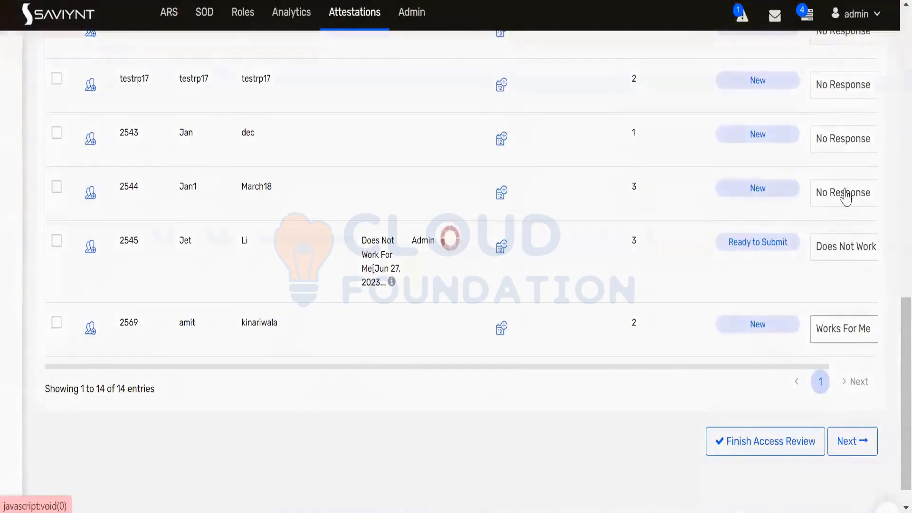
pyautogui.click(846, 195)
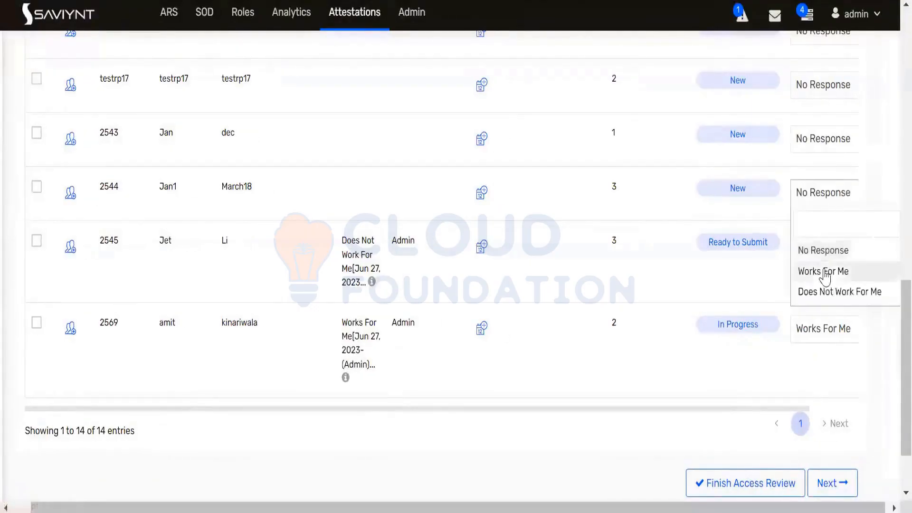
pyautogui.click(829, 271)
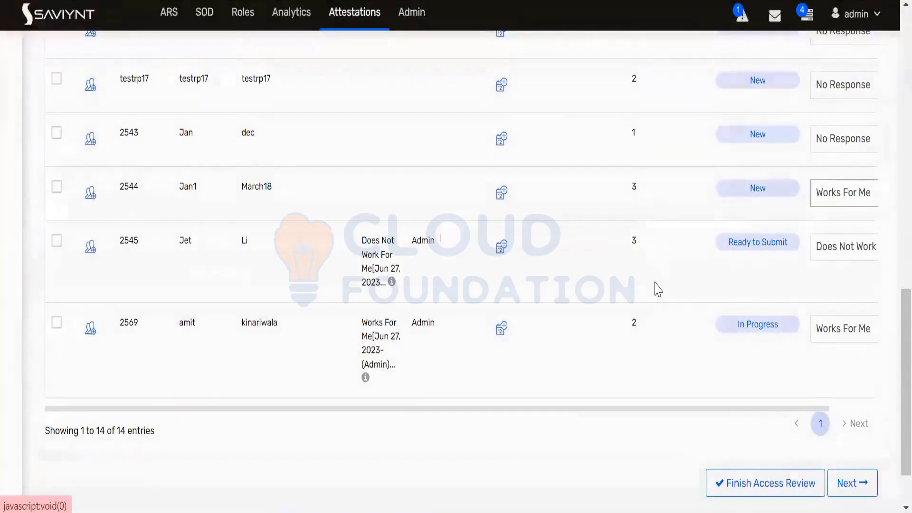
pyautogui.scroll(4, 655, 287)
pyautogui.scroll(-4, 746, 317)
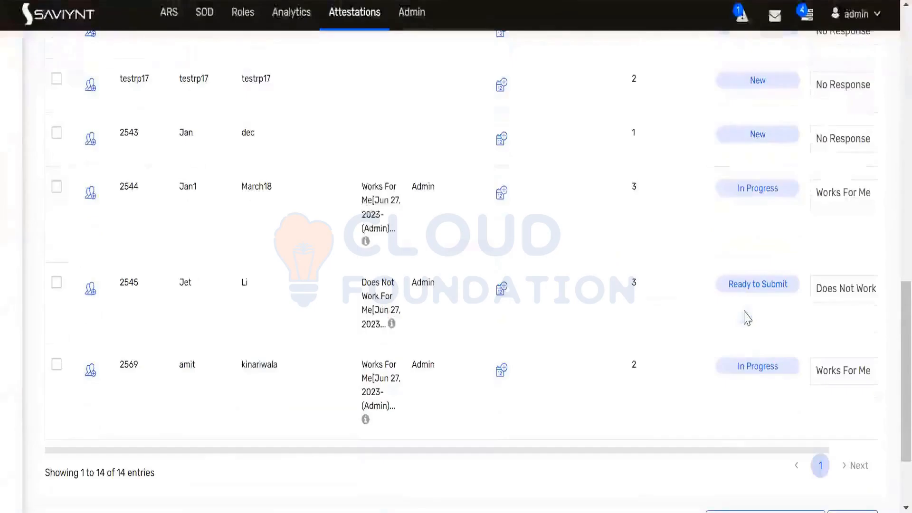
pyautogui.scroll(2, 746, 318)
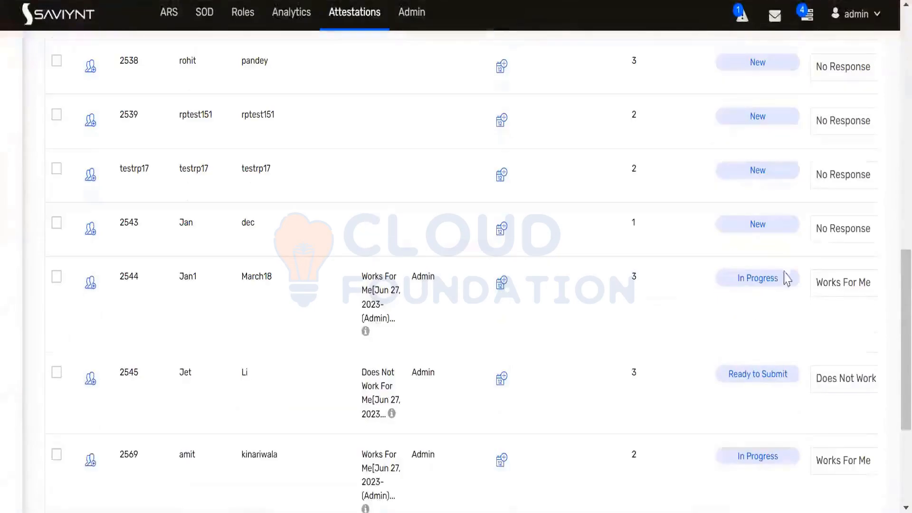
# Set the fourth-to-last employee's employment status to Works For Me
pyautogui.click(847, 236)
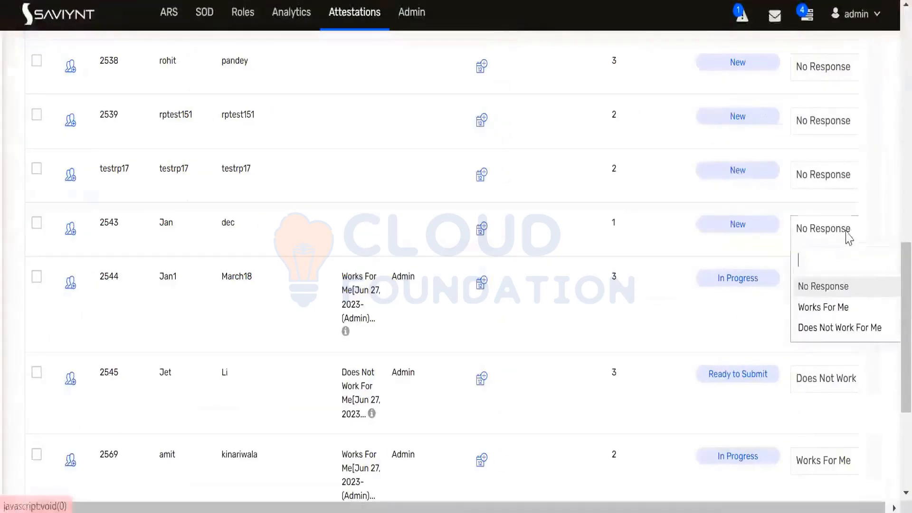
pyautogui.click(824, 307)
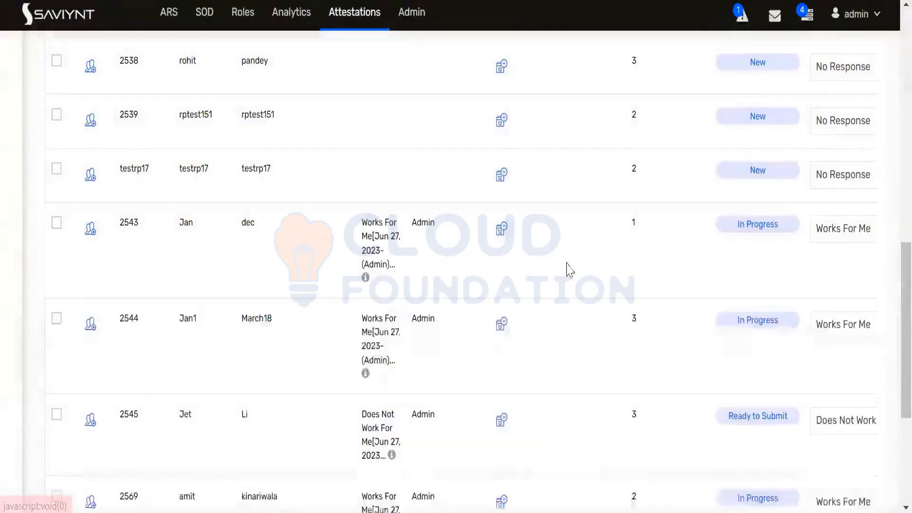
pyautogui.scroll(-4, 705, 256)
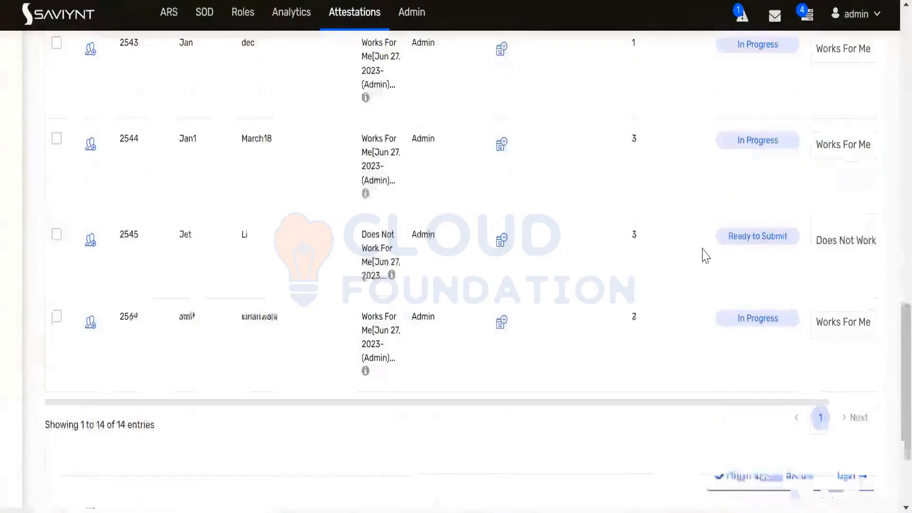
pyautogui.scroll(2, 730, 261)
pyautogui.scroll(2, 731, 261)
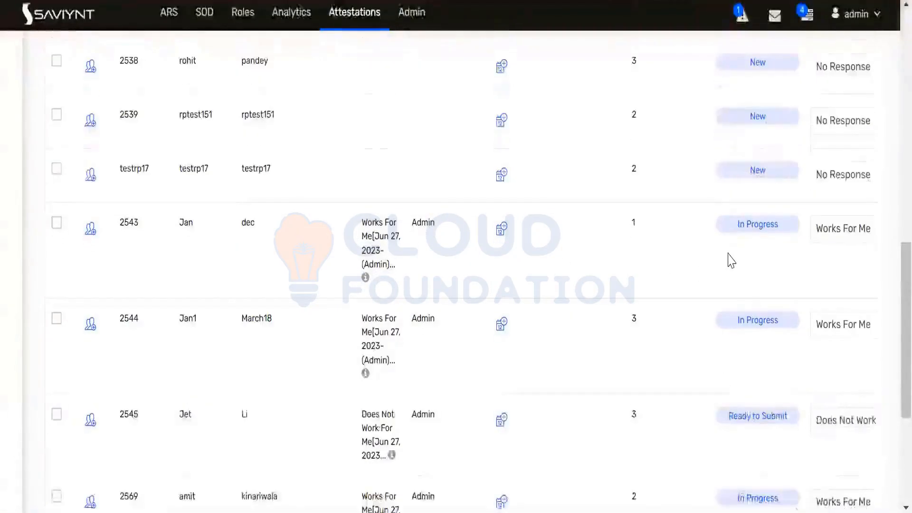
pyautogui.scroll(-4, 730, 261)
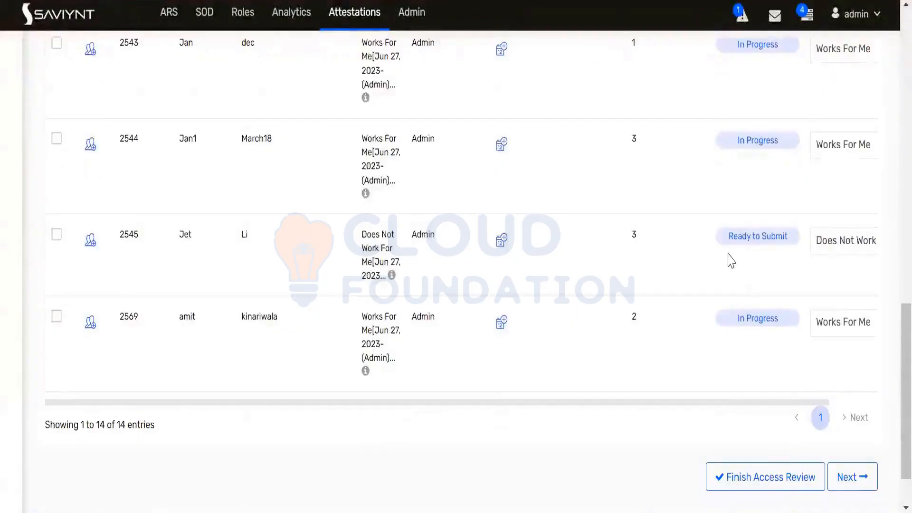
pyautogui.scroll(4, 732, 260)
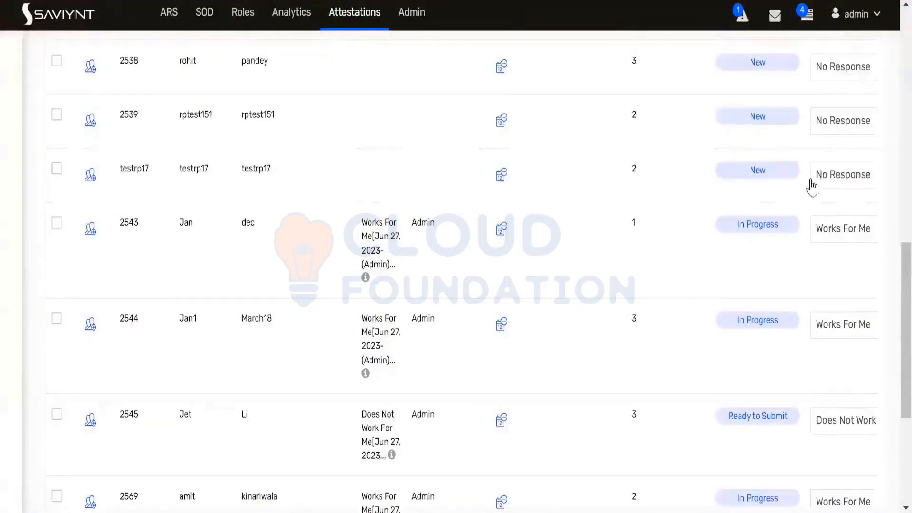
# Set three more unanswered employees, including the third one, to Works For Me
pyautogui.click(842, 175)
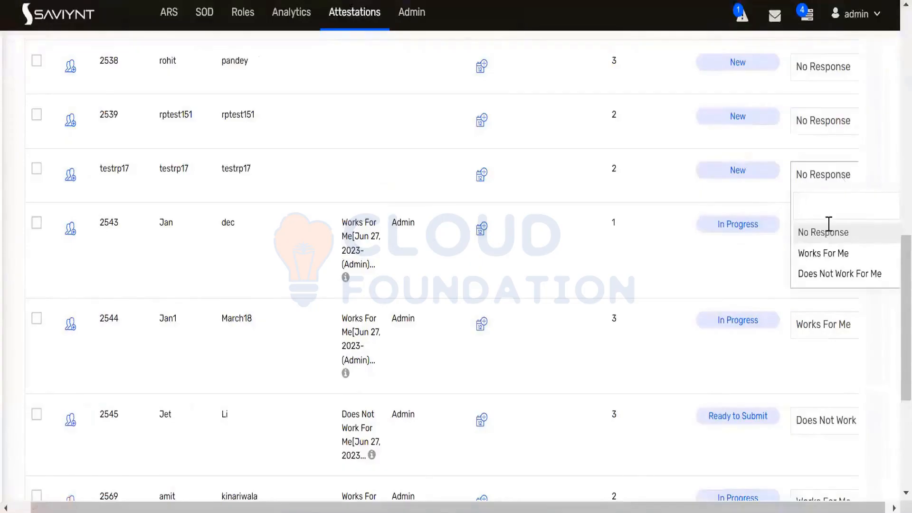
pyautogui.click(811, 253)
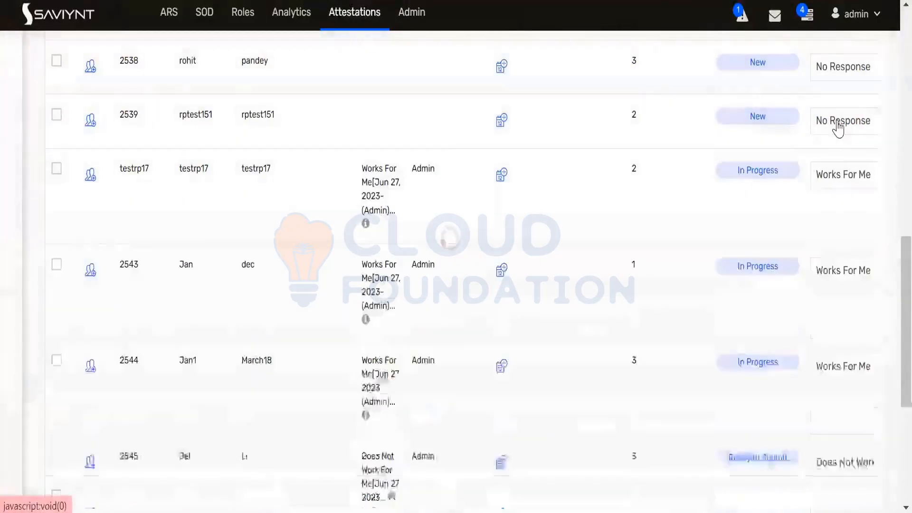
pyautogui.click(837, 125)
pyautogui.click(823, 199)
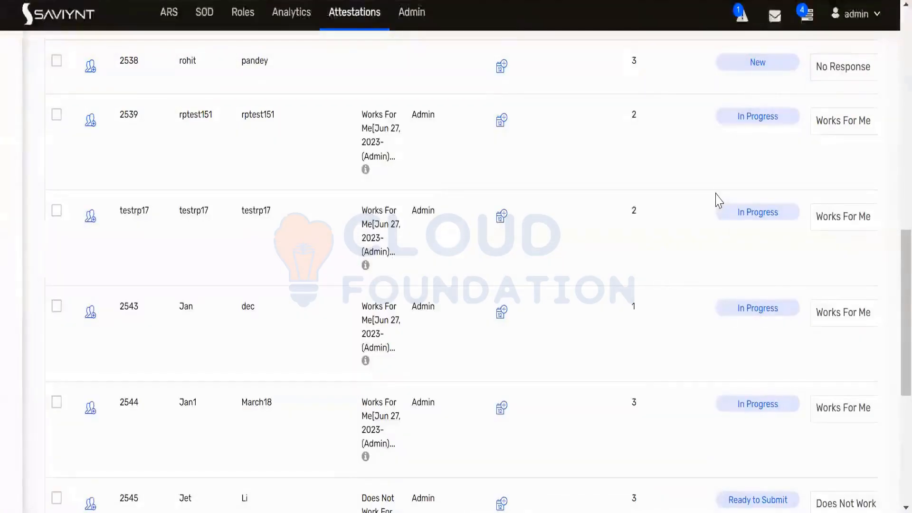
pyautogui.scroll(2, 718, 199)
pyautogui.click(851, 164)
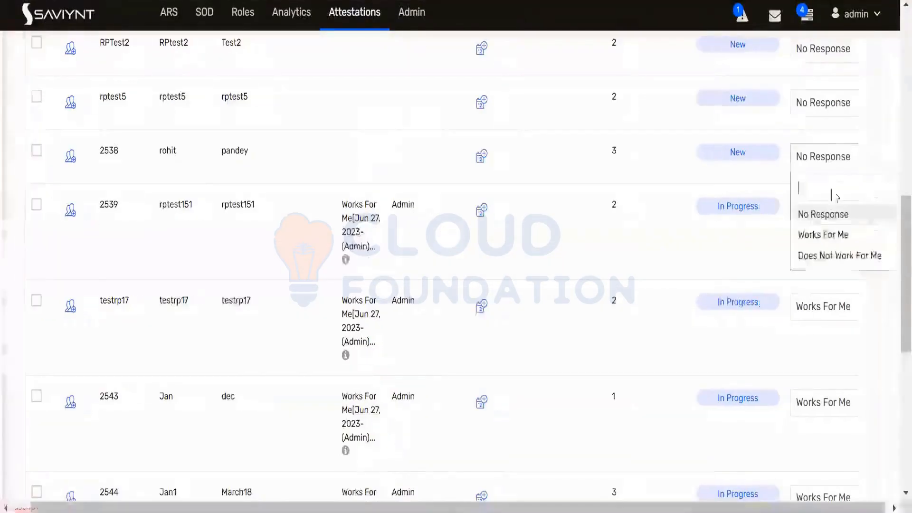
pyautogui.click(823, 237)
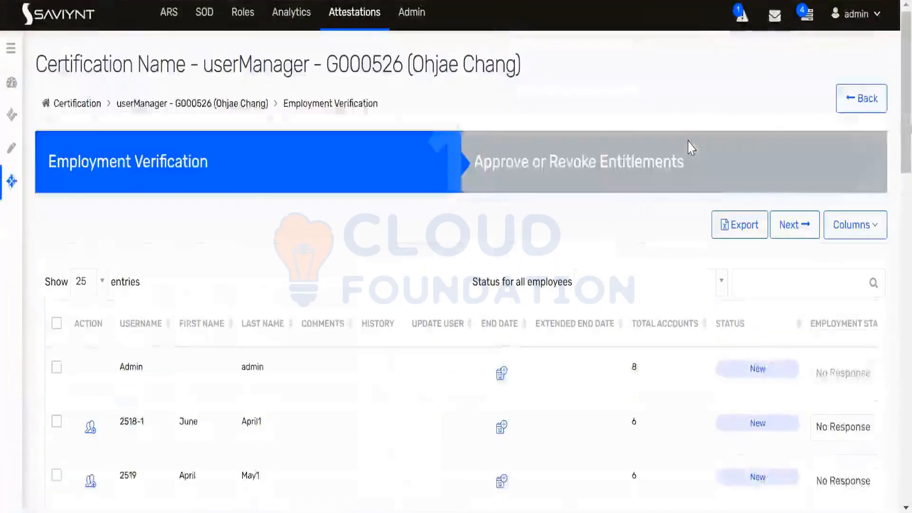
# Go back through the Certification List to the Campaign List, where userManager shows 5%
pyautogui.scroll(-10, 469, 204)
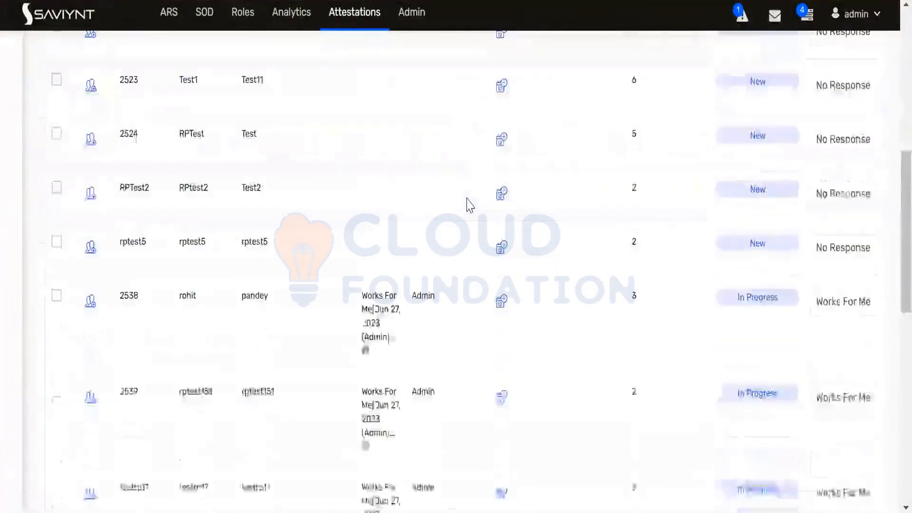
pyautogui.scroll(-10, 469, 204)
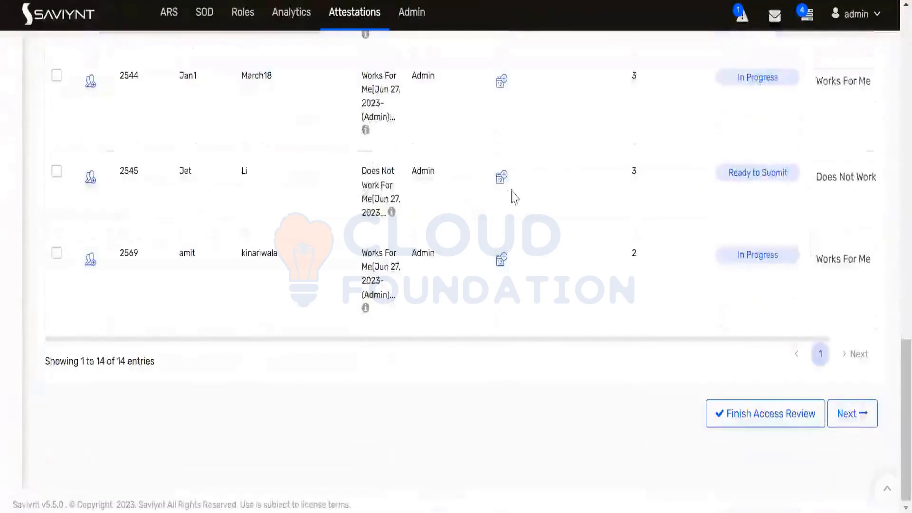
pyautogui.scroll(20, 511, 195)
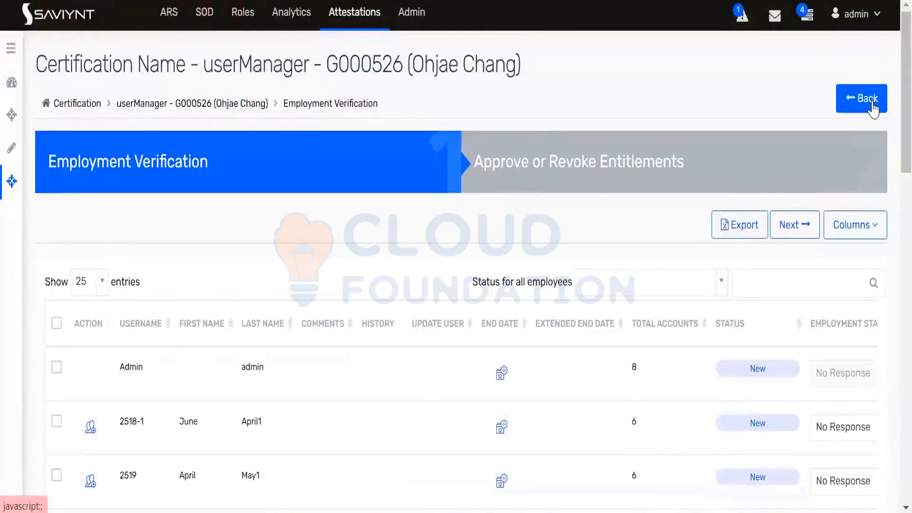
pyautogui.click(872, 100)
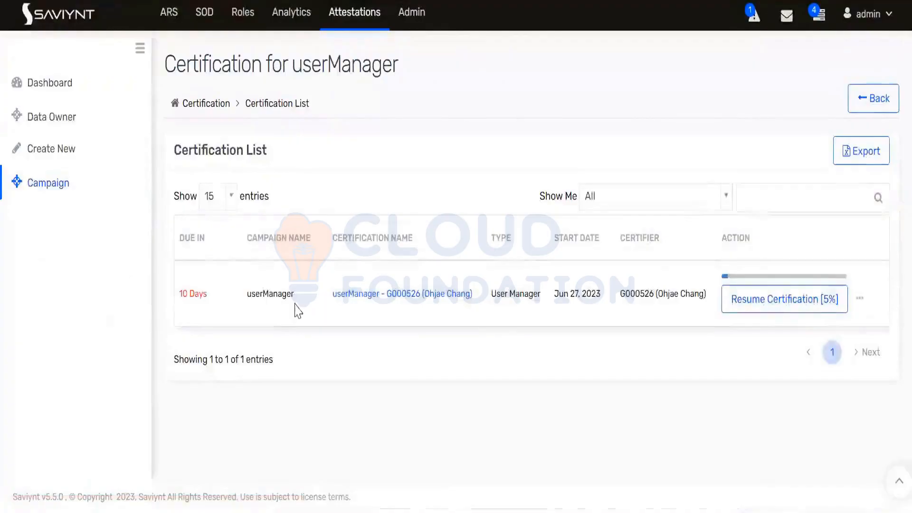
pyautogui.click(46, 185)
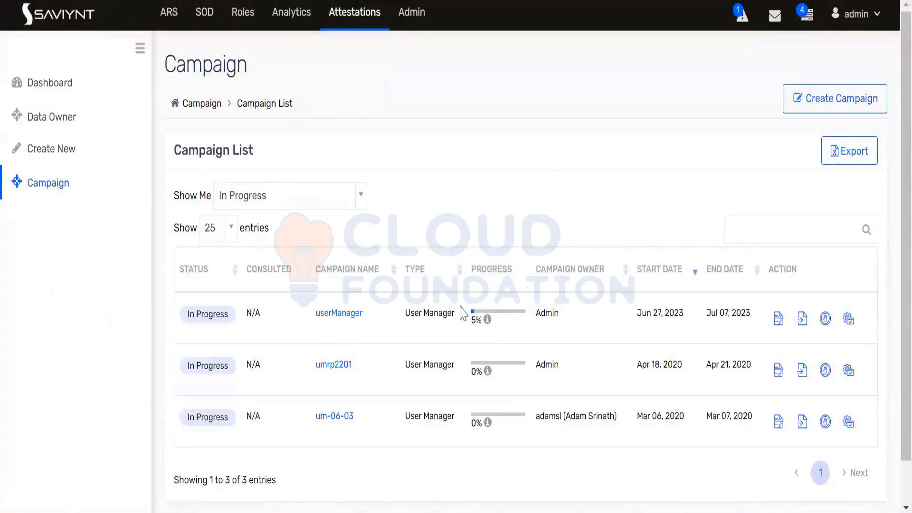
# Open the userManager certifications, then start a new Chrome Incognito window
pyautogui.click(342, 315)
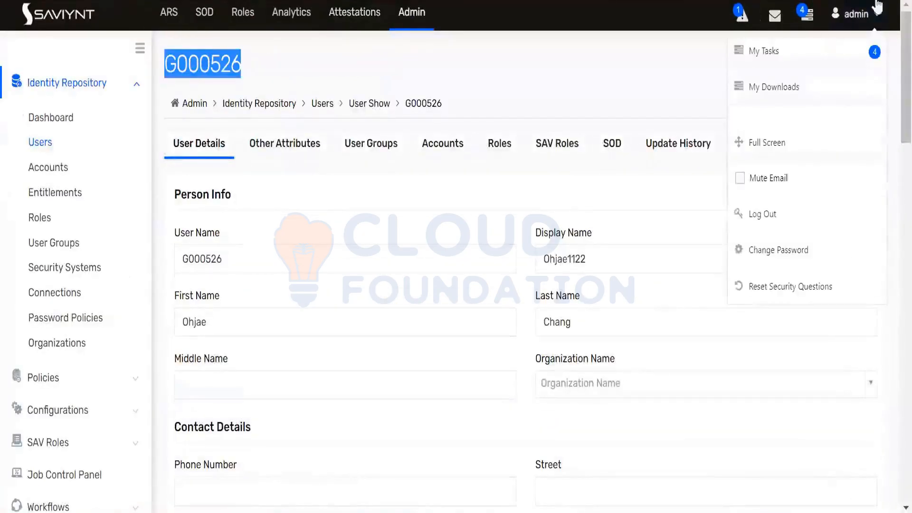
pyautogui.click(903, 1)
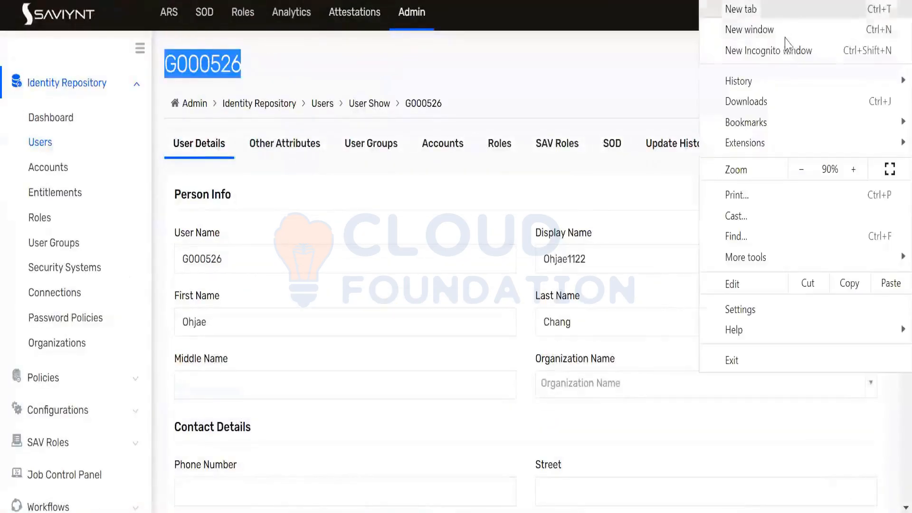
pyautogui.click(768, 50)
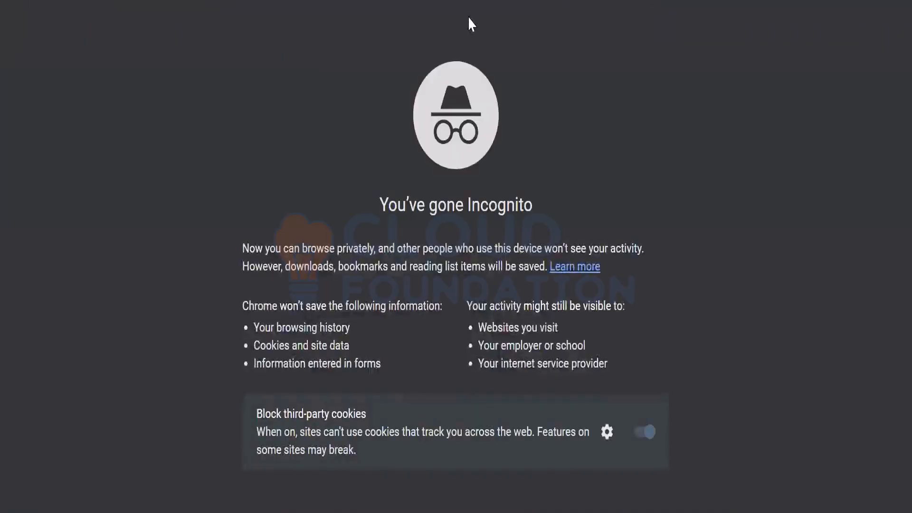
# Sign in to Saviynt with the certifier's username and password and check the 2 pending approvals
pyautogui.write('19')
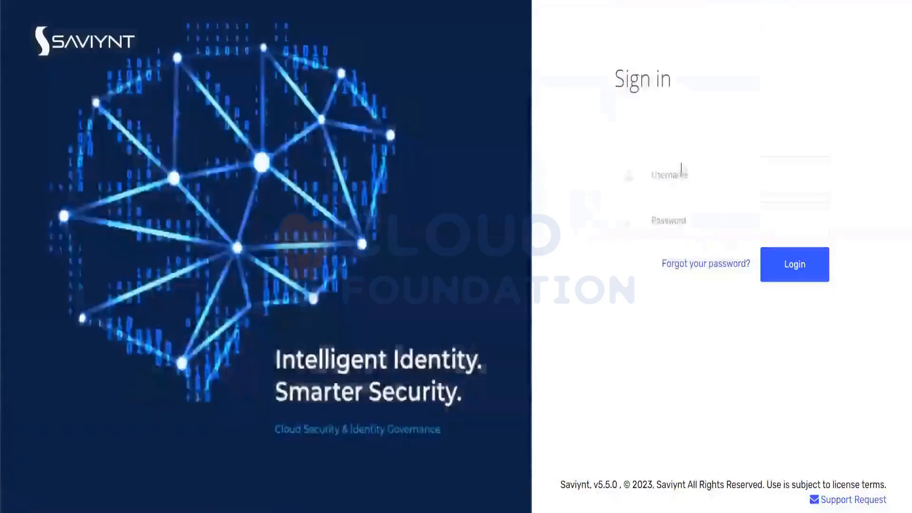
pyautogui.click(684, 173)
pyautogui.write('G000526')
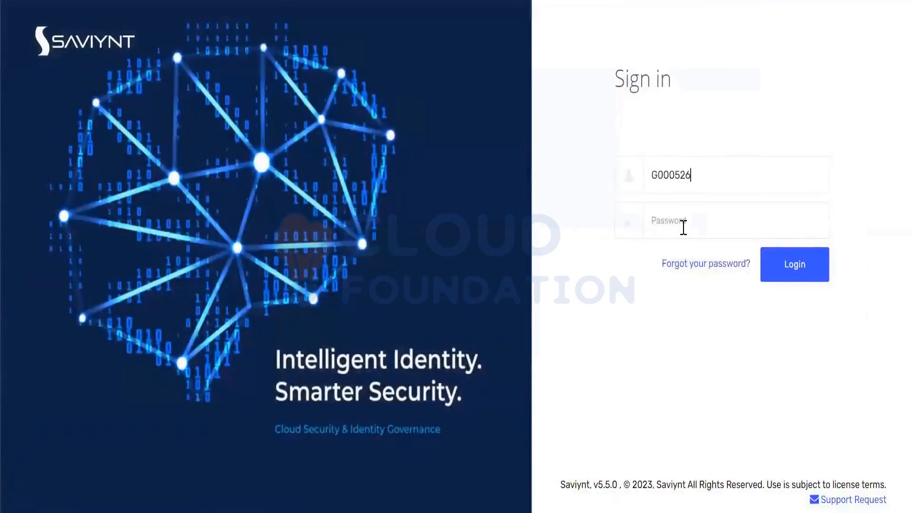
pyautogui.click(683, 227)
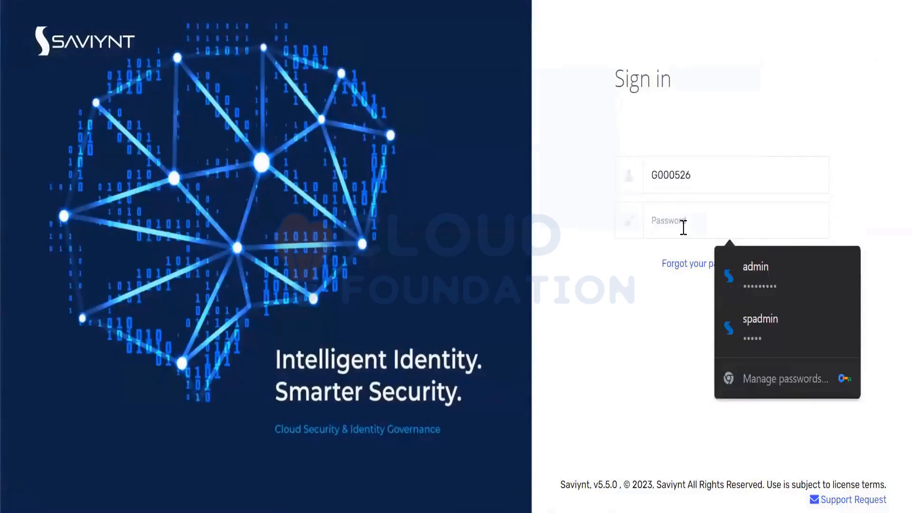
pyautogui.write('••')
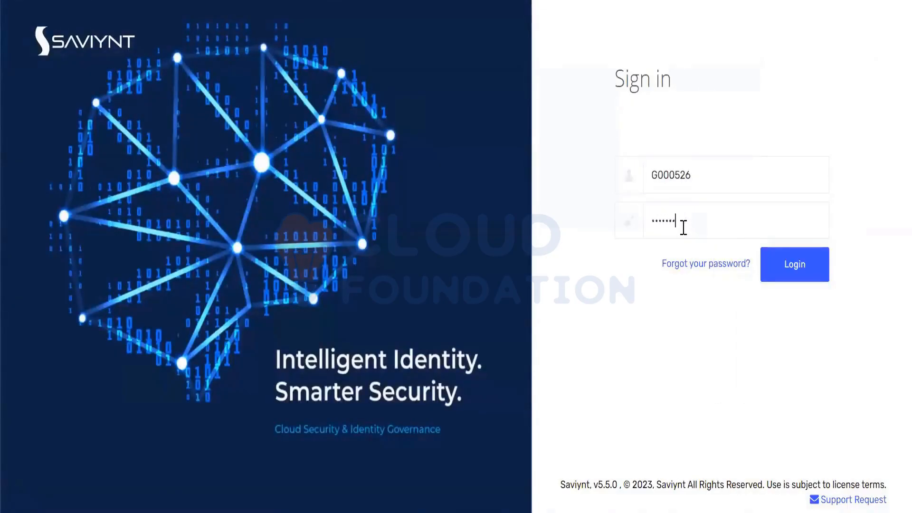
pyautogui.write('•••••••••')
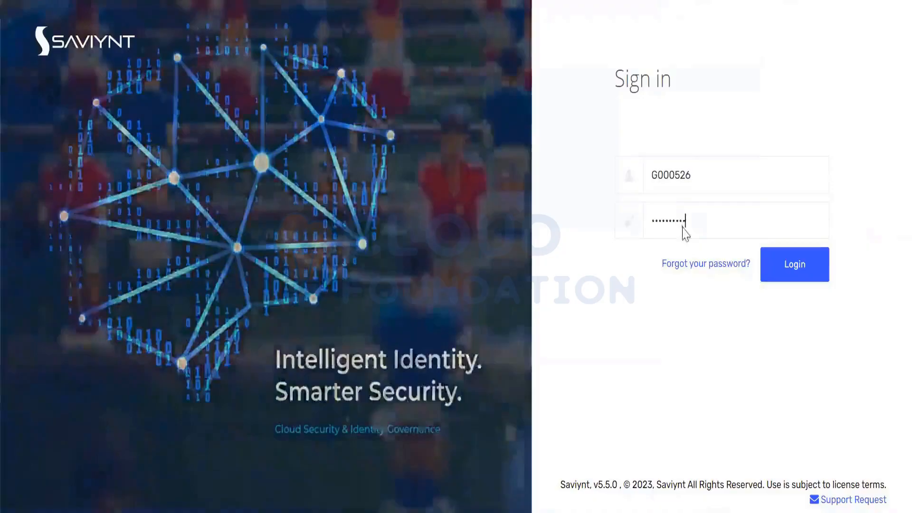
pyautogui.press('Return')
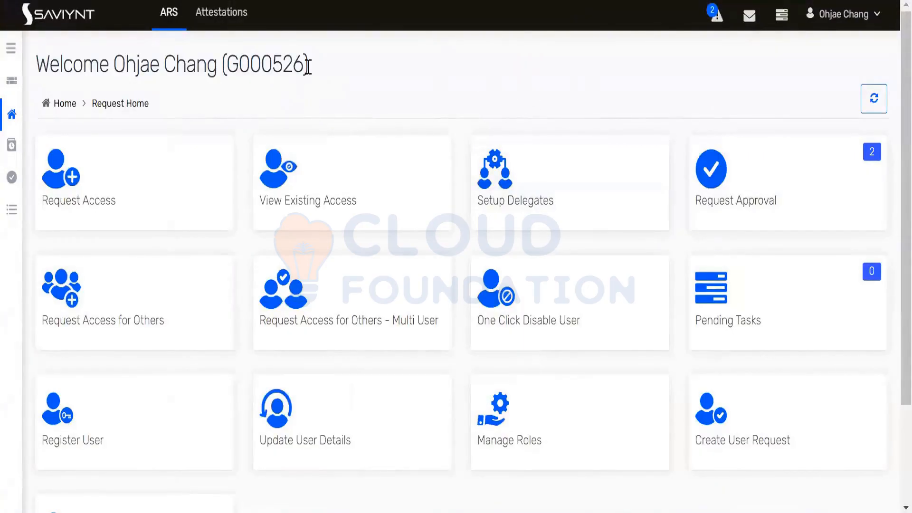
pyautogui.moveTo(308, 66); pyautogui.dragTo(35, 64)
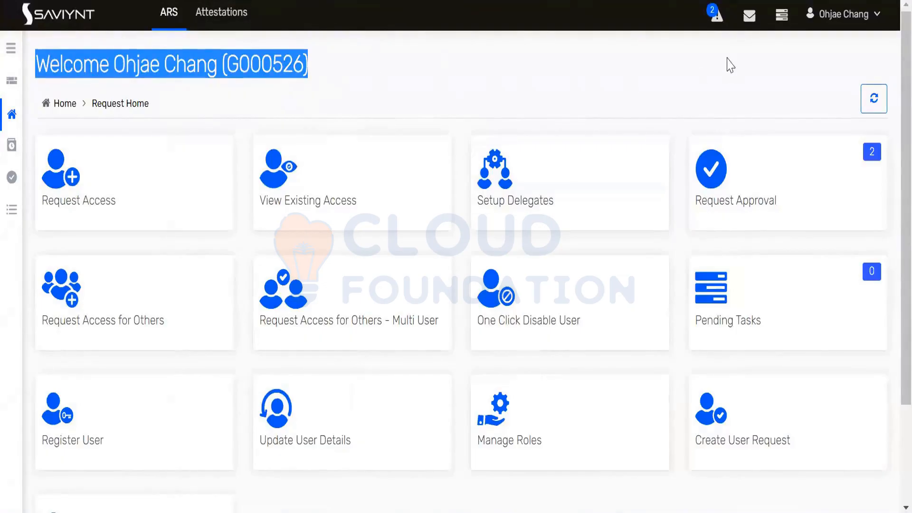
pyautogui.click(716, 20)
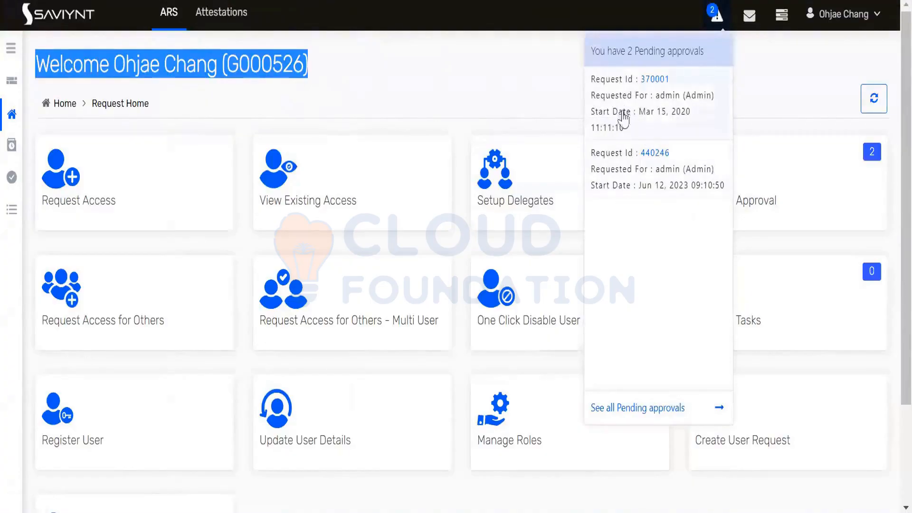
# Dismiss the notifications and go to the certifier's Data Owner Attestation list
pyautogui.click(499, 82)
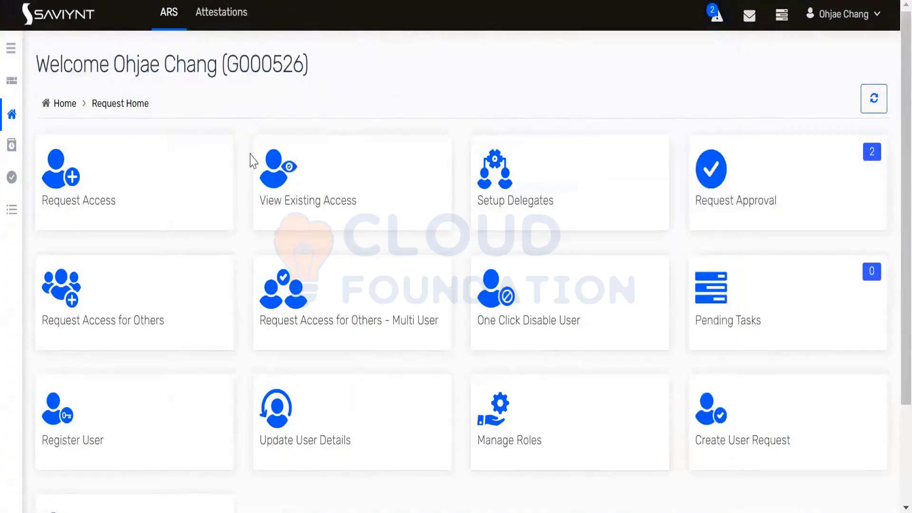
pyautogui.scroll(-3, 261, 163)
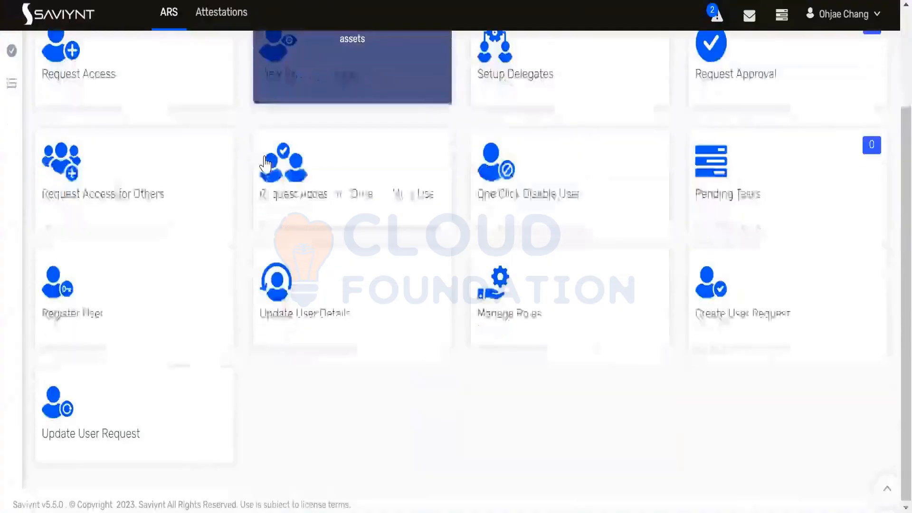
pyautogui.scroll(3, 268, 164)
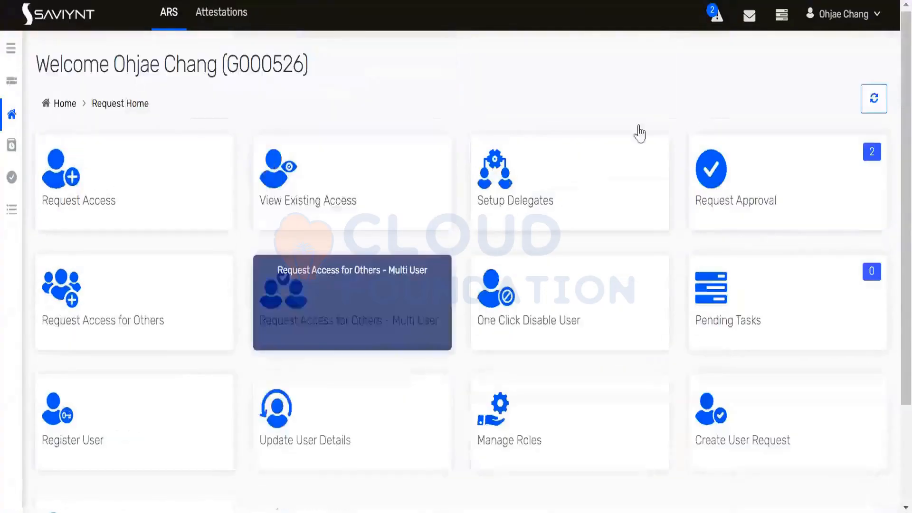
pyautogui.click(872, 18)
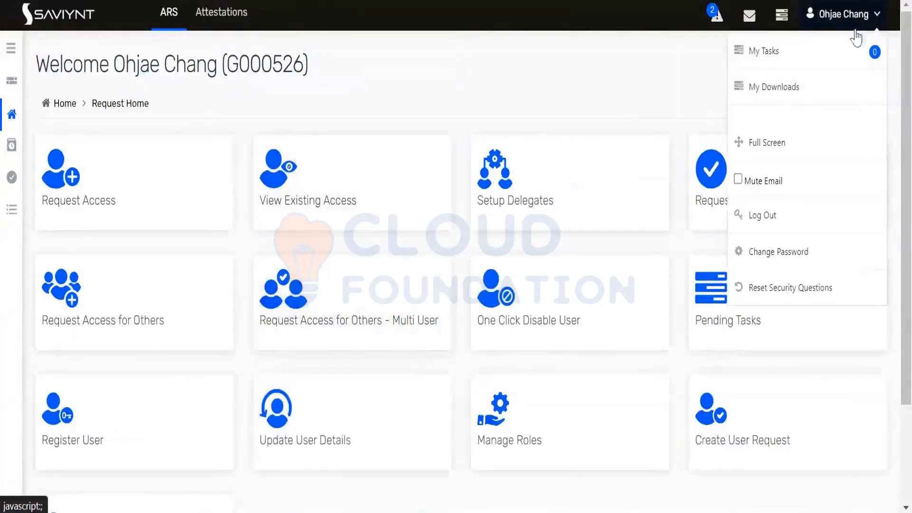
pyautogui.click(227, 26)
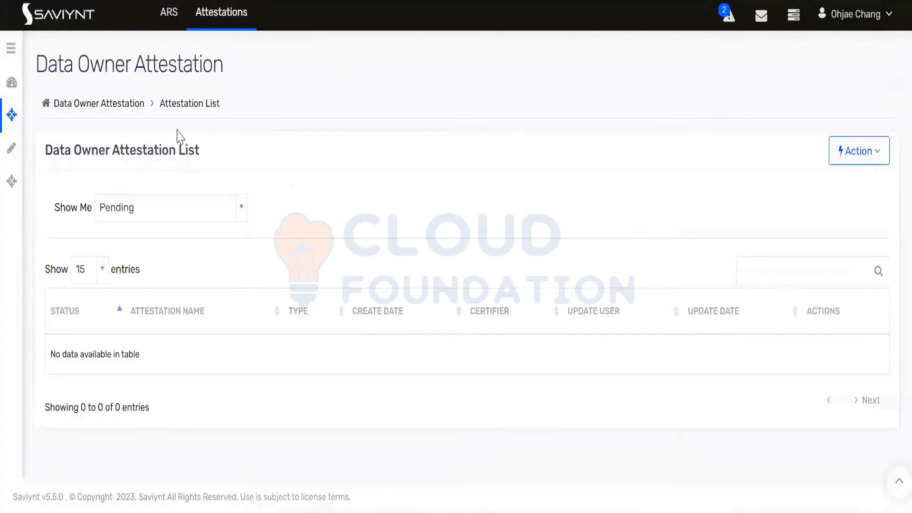
# Show attestations of every status and check the empty attestation dashboard
pyautogui.click(146, 218)
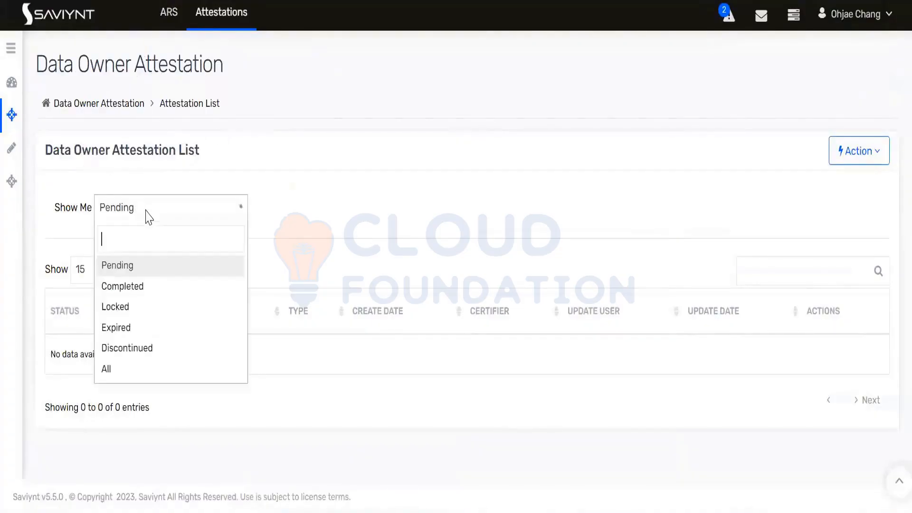
pyautogui.click(109, 369)
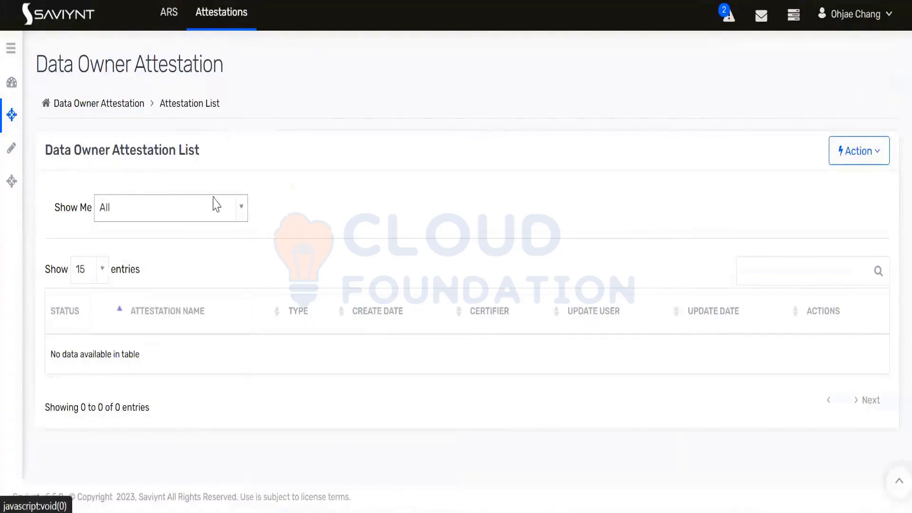
pyautogui.click(11, 49)
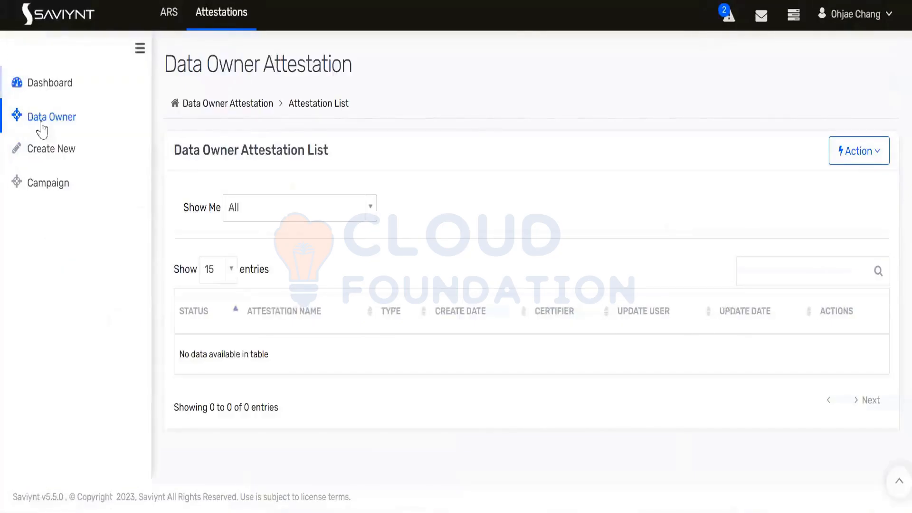
pyautogui.click(56, 83)
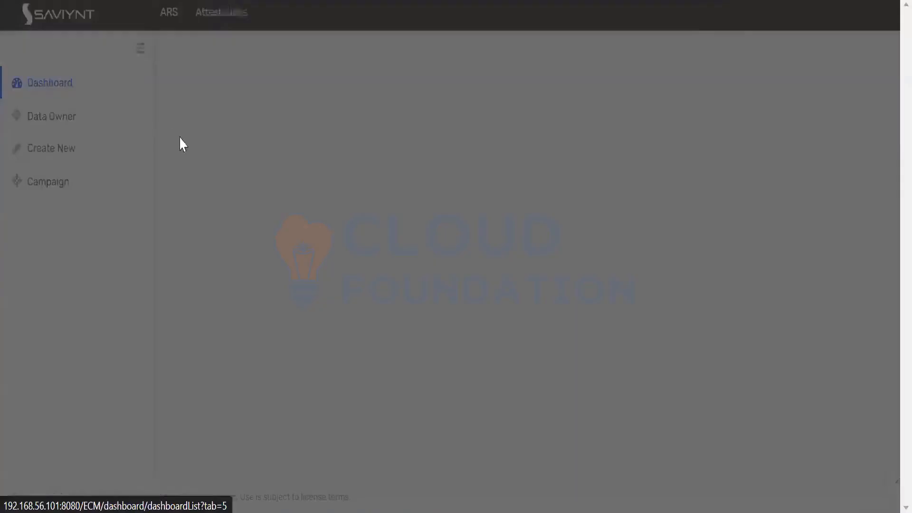
pyautogui.click(671, 315)
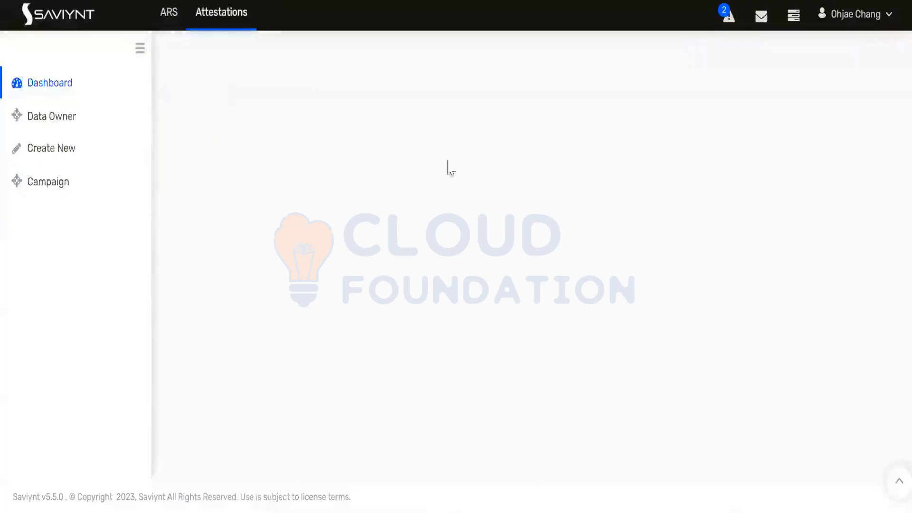
# Return to the request home page, confirm no tasks are pending, then go to Attestations
pyautogui.click(177, 29)
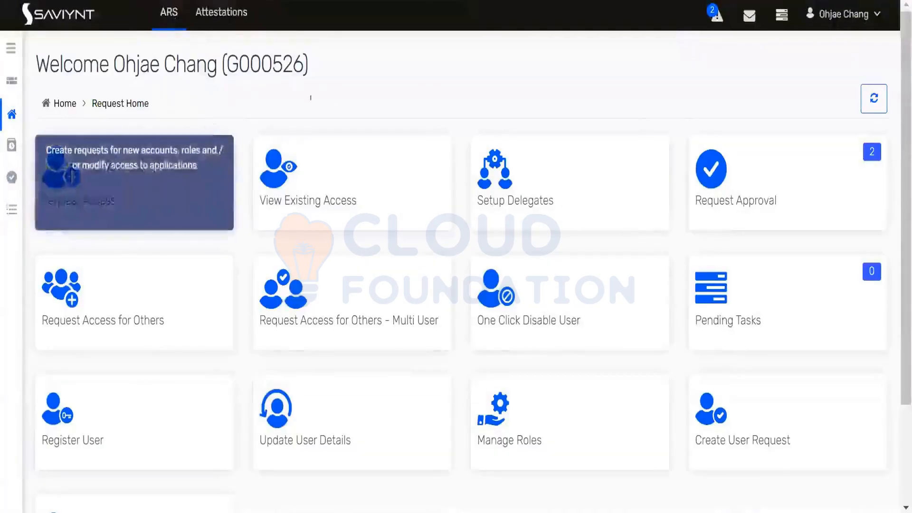
pyautogui.click(783, 19)
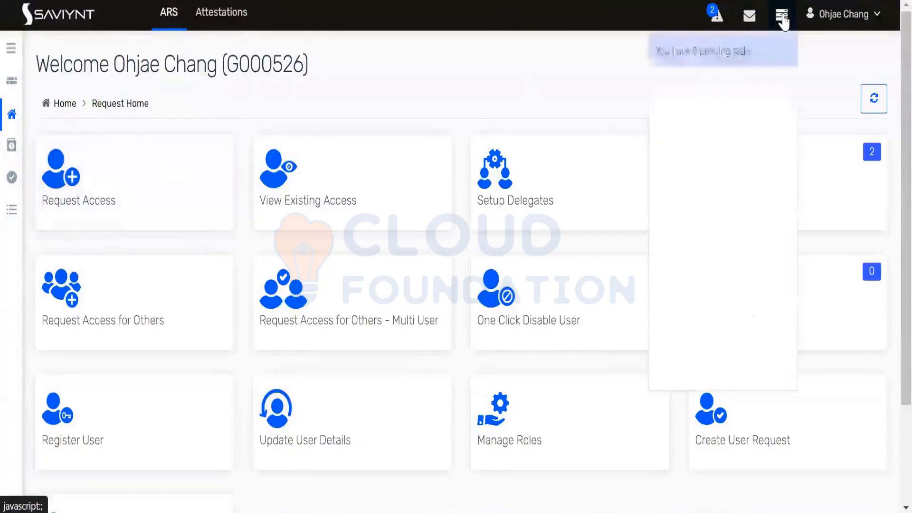
pyautogui.click(872, 19)
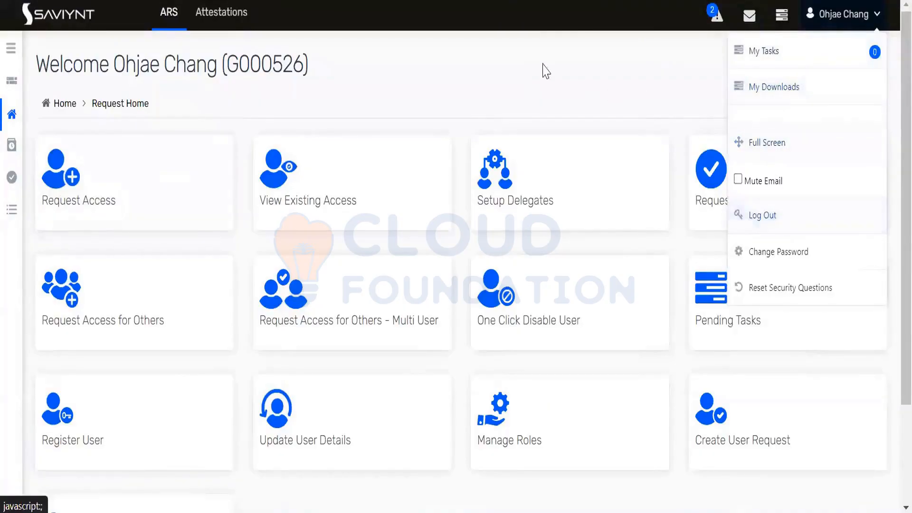
pyautogui.click(475, 66)
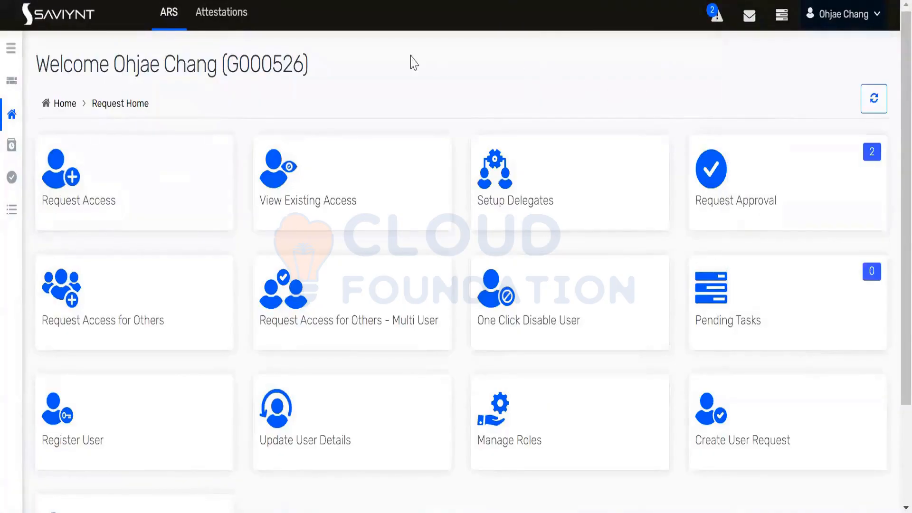
pyautogui.doubleClick(259, 66)
pyautogui.click(218, 25)
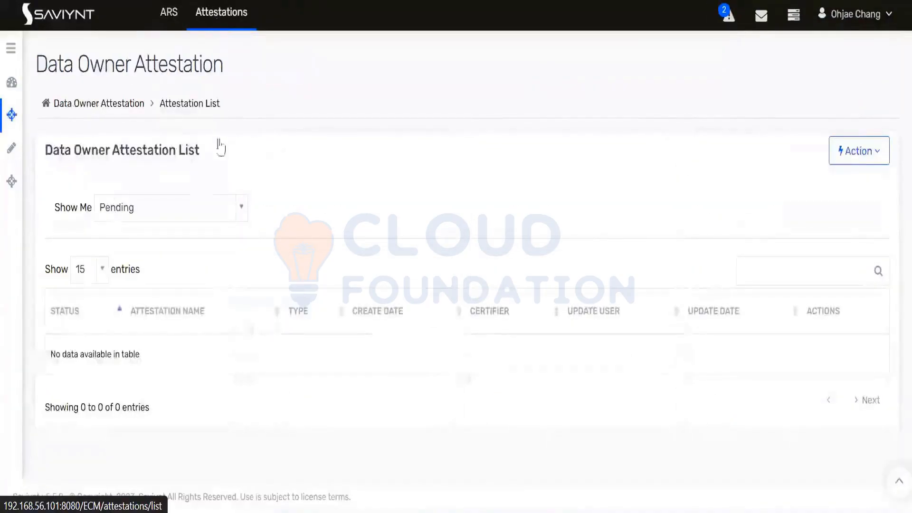
# Filter the Data Owner Attestation list to All statuses and check the Export actions
pyautogui.click(218, 213)
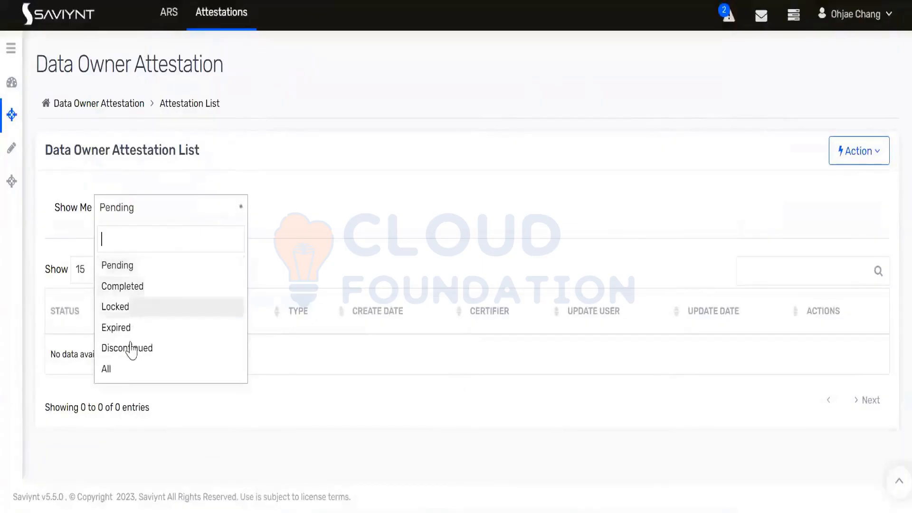
pyautogui.click(119, 370)
pyautogui.click(158, 208)
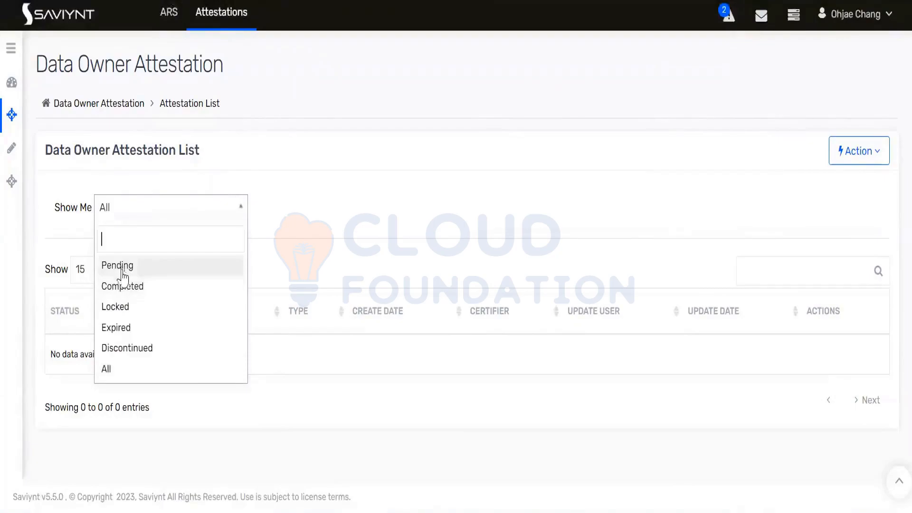
pyautogui.click(116, 371)
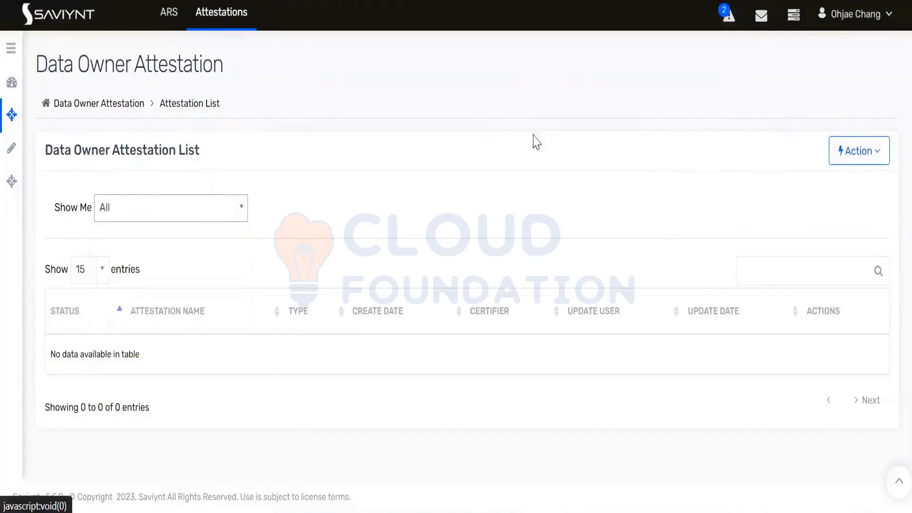
pyautogui.click(853, 161)
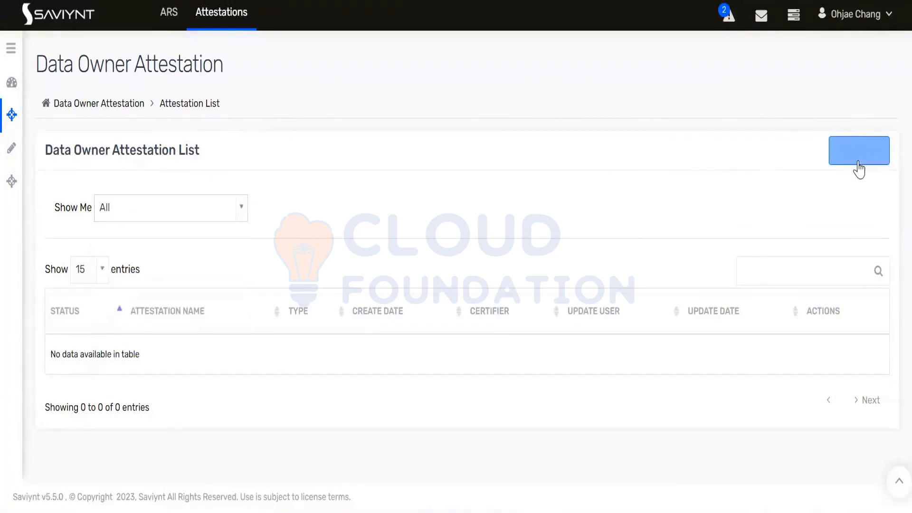
pyautogui.click(834, 187)
pyautogui.click(580, 163)
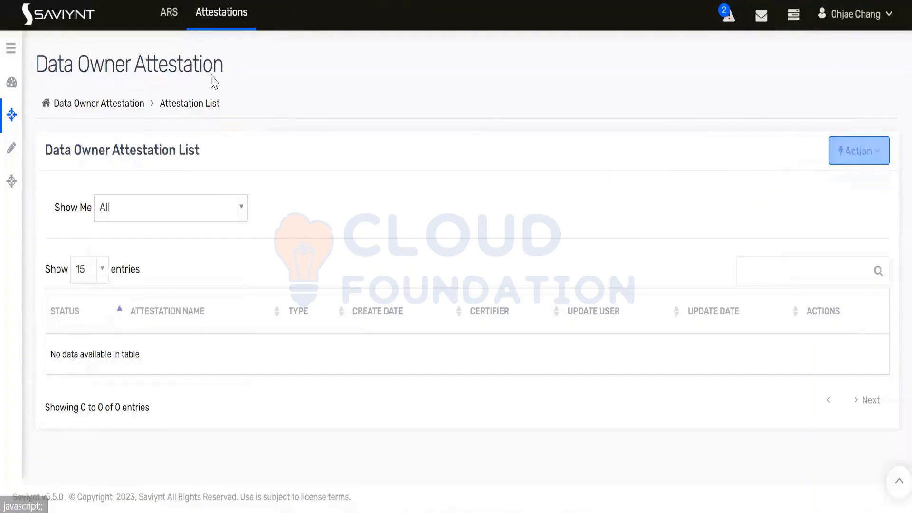
# Check the empty attestations dashboard, then return to the Data Owner Attestation list
pyautogui.click(10, 48)
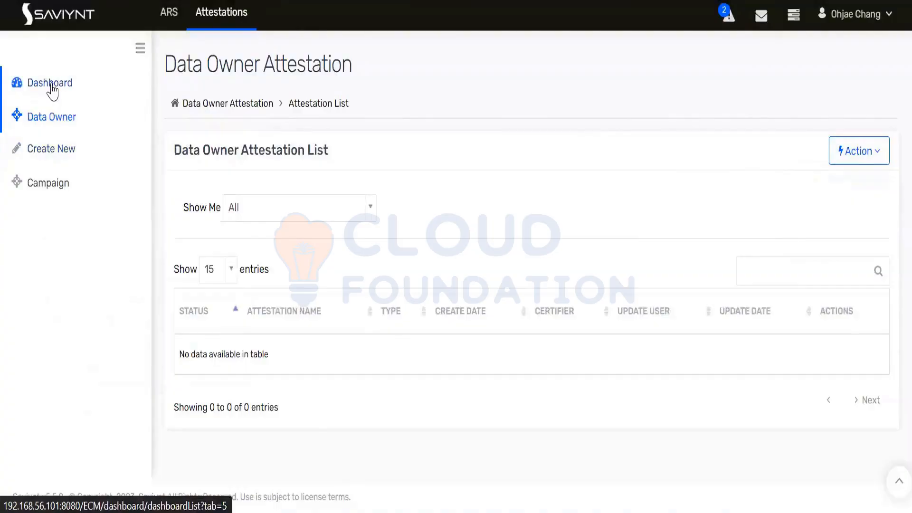
pyautogui.click(50, 84)
pyautogui.click(666, 314)
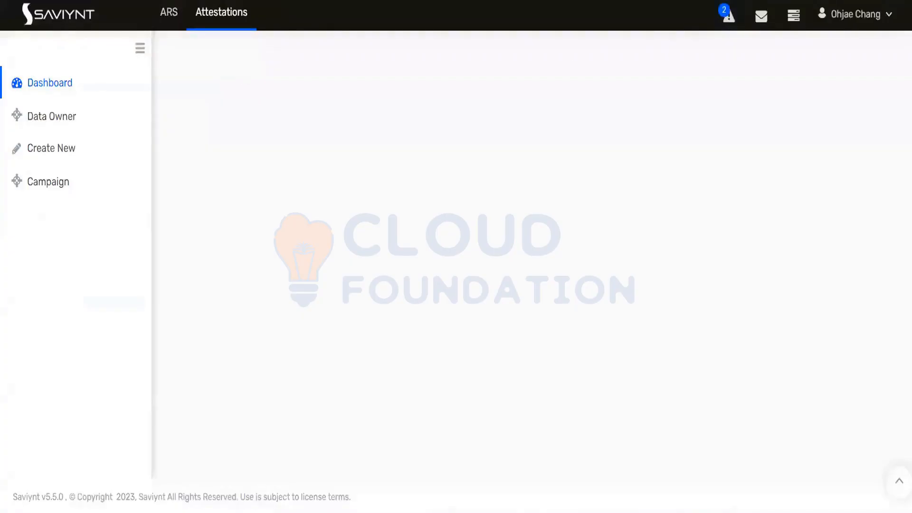
pyautogui.moveTo(427, 14); pyautogui.dragTo(513, 22)
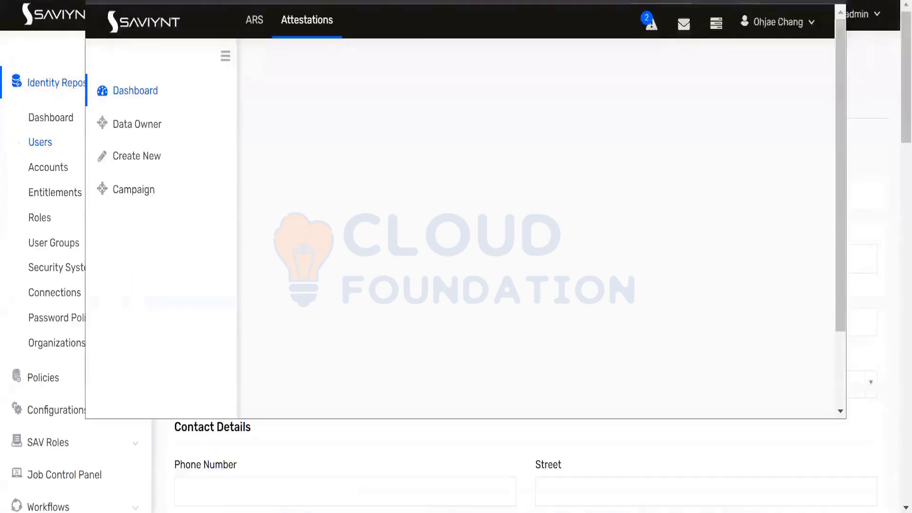
pyautogui.doubleClick(729, 10)
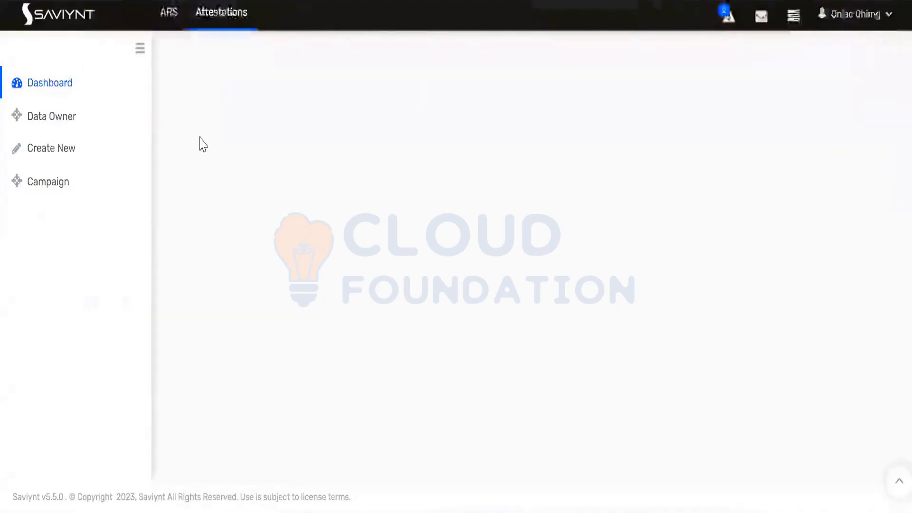
pyautogui.click(213, 21)
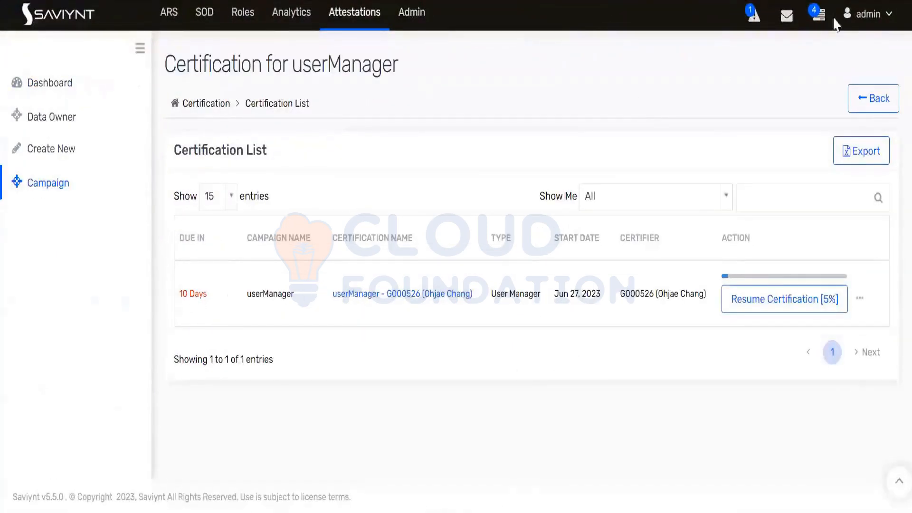
# Open the userManager certification from the admin's Certification List
pyautogui.click(882, 19)
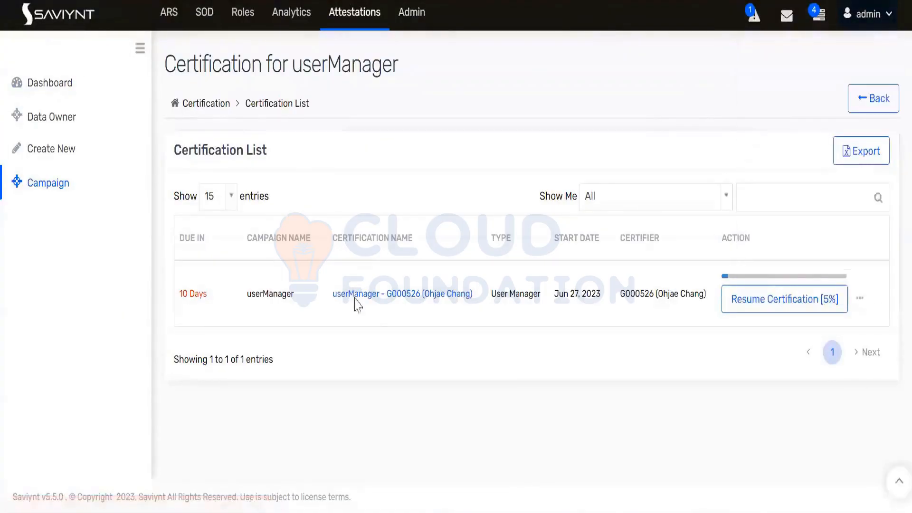
pyautogui.click(374, 307)
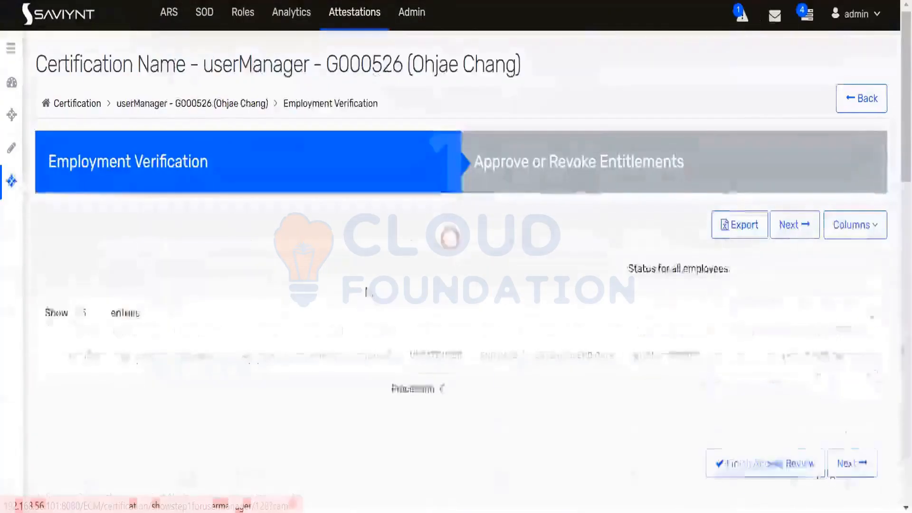
# Set three unanswered employees' Employment Status to Works For Me
pyautogui.scroll(-4, 305, 250)
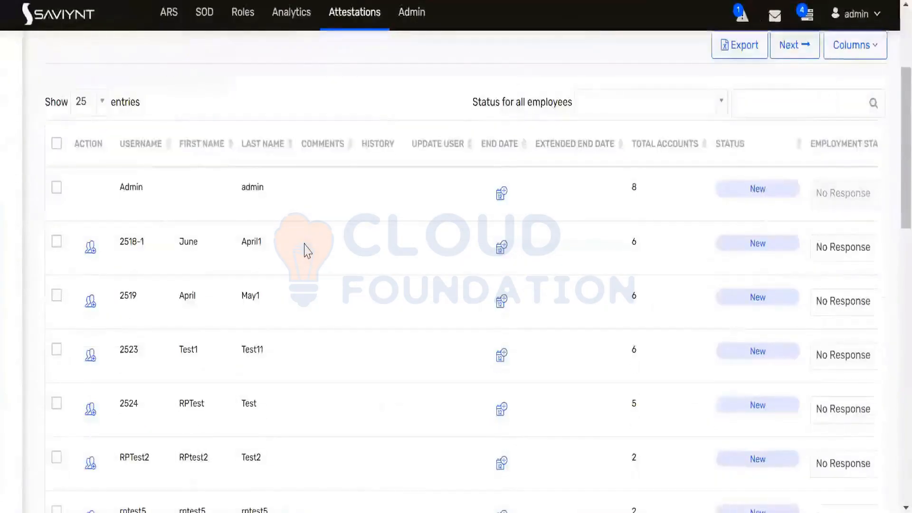
pyautogui.scroll(-7, 306, 249)
pyautogui.scroll(-9, 311, 245)
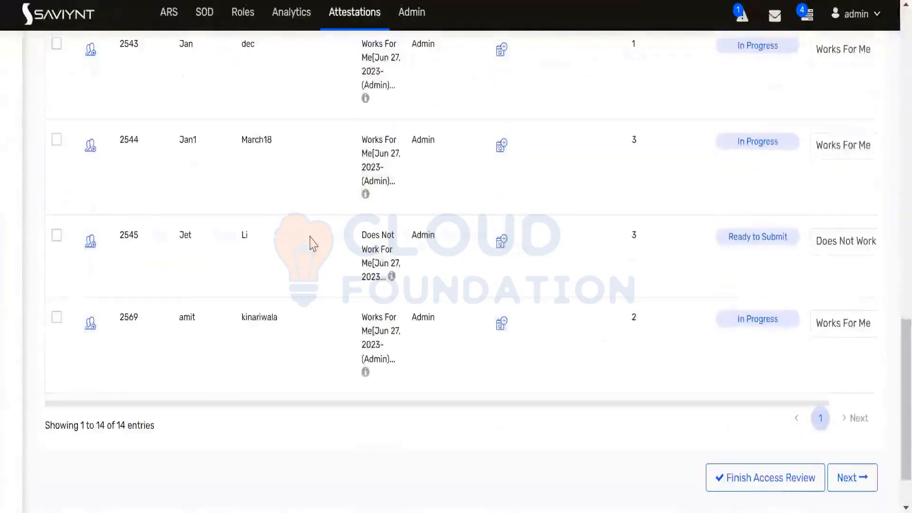
pyautogui.scroll(2, 313, 243)
pyautogui.scroll(2, 315, 243)
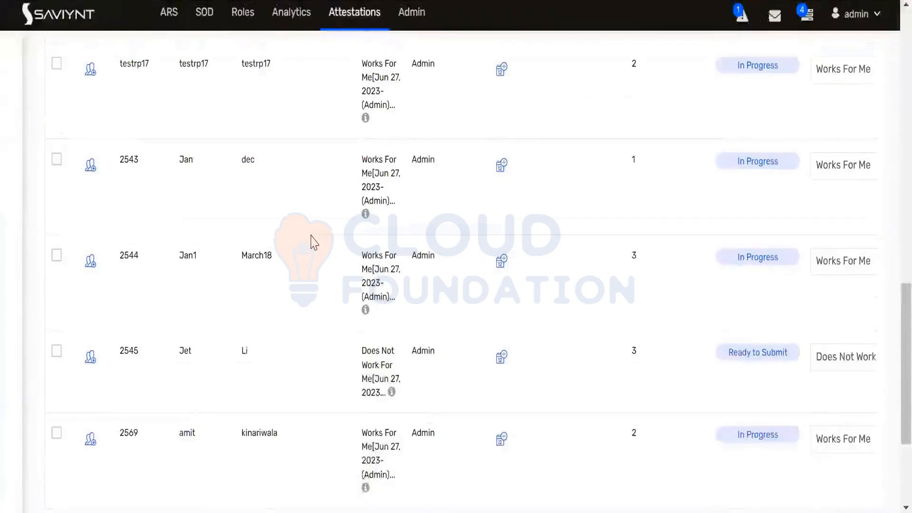
pyautogui.scroll(7, 313, 241)
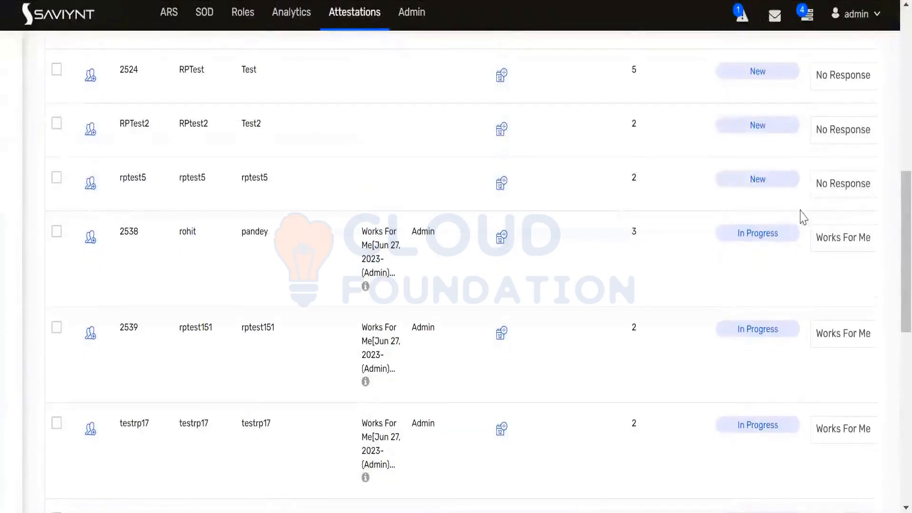
pyautogui.click(846, 185)
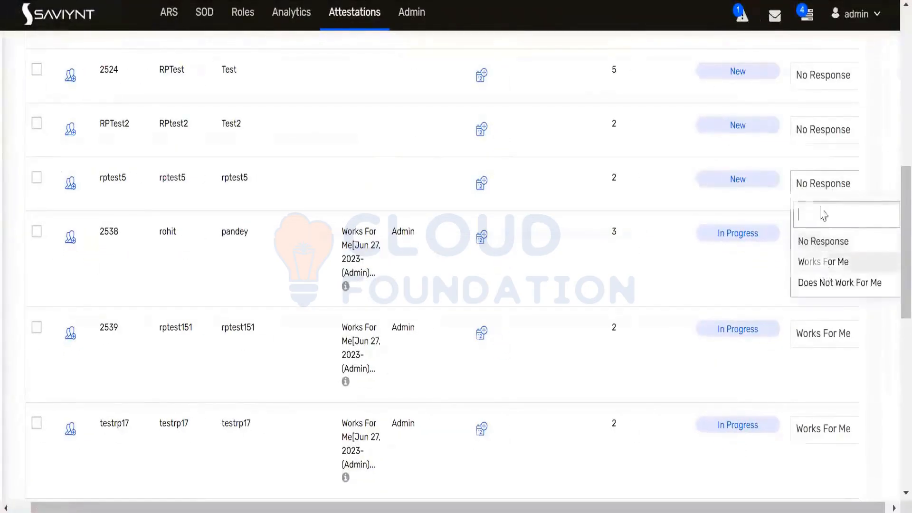
pyautogui.click(823, 262)
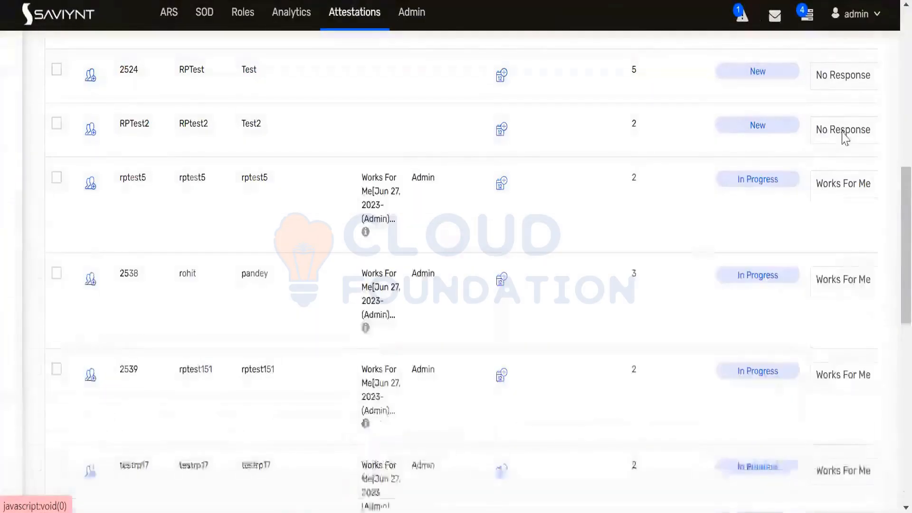
pyautogui.click(844, 138)
pyautogui.click(836, 206)
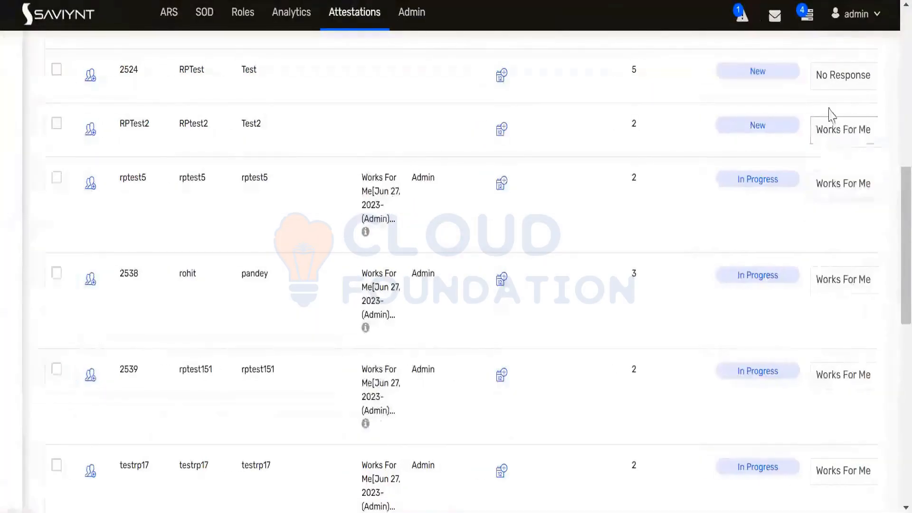
pyautogui.click(835, 80)
pyautogui.click(824, 153)
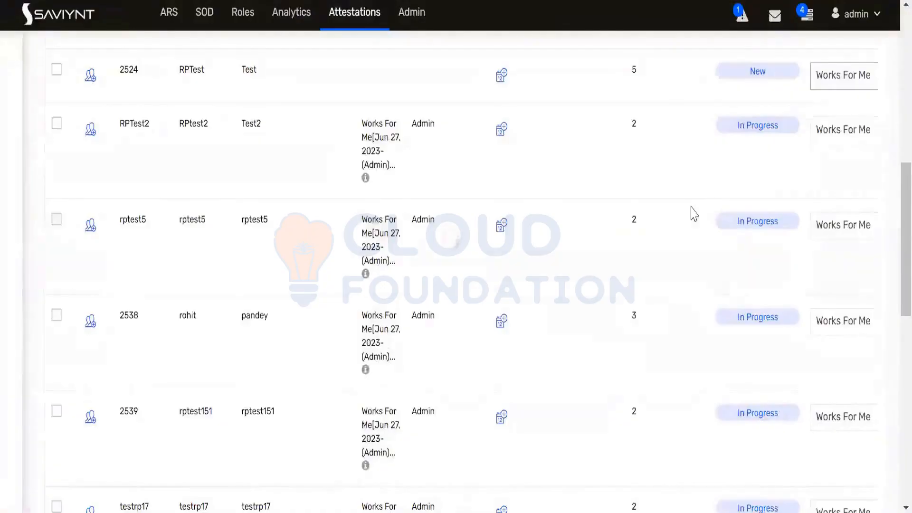
# Bring the certifier's attestation list window back to the front
pyautogui.scroll(2, 693, 214)
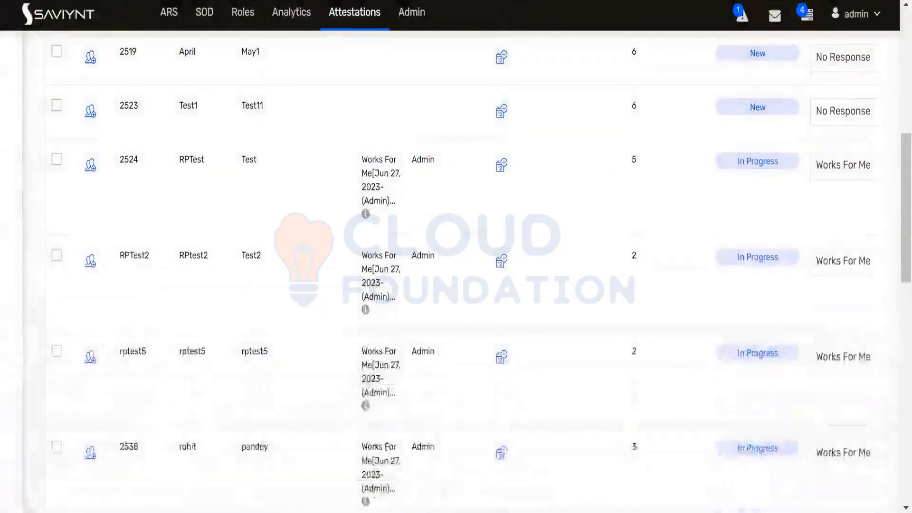
pyautogui.moveTo(441, 510)
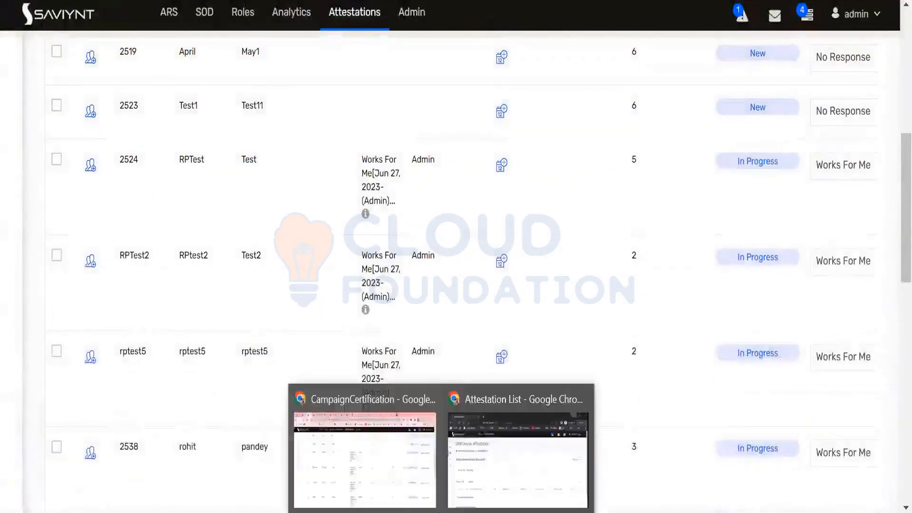
pyautogui.click(518, 436)
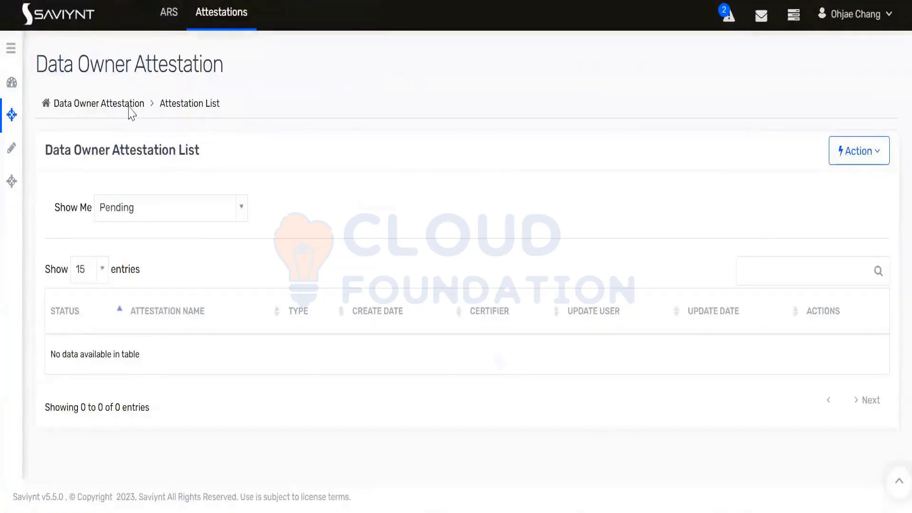
# Review the certifier's still-empty Data Owner Attestation page
pyautogui.moveTo(38, 63); pyautogui.dragTo(235, 70)
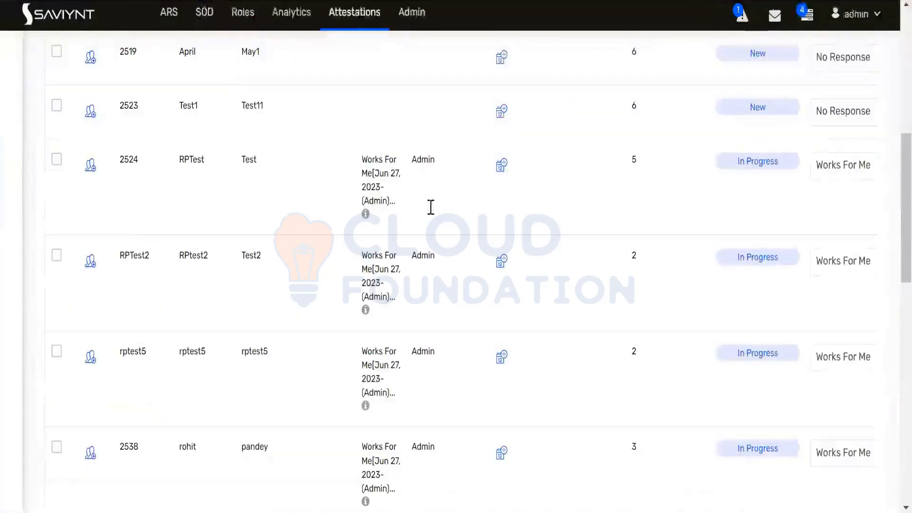
pyautogui.scroll(9, 366, 216)
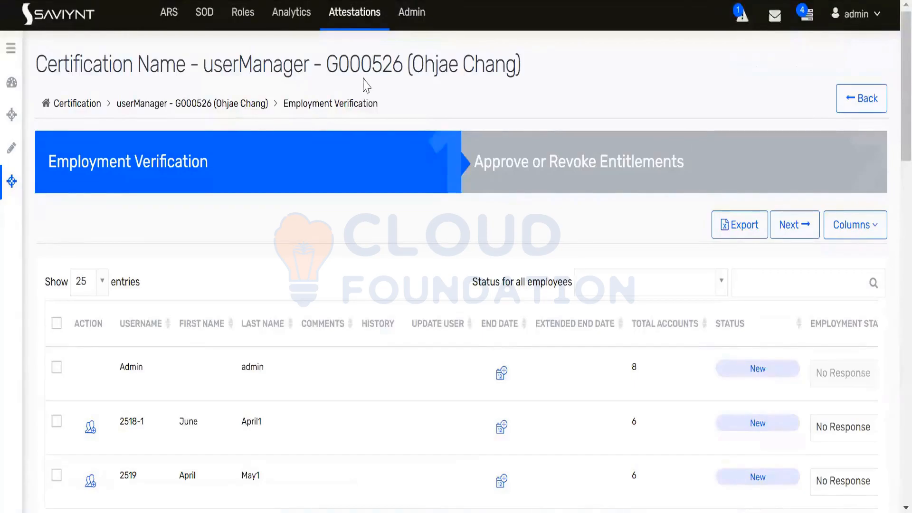
# Choose Works For Me as the Employment Status for employees 2523, 2519 and 2518-1
pyautogui.scroll(-5, 470, 185)
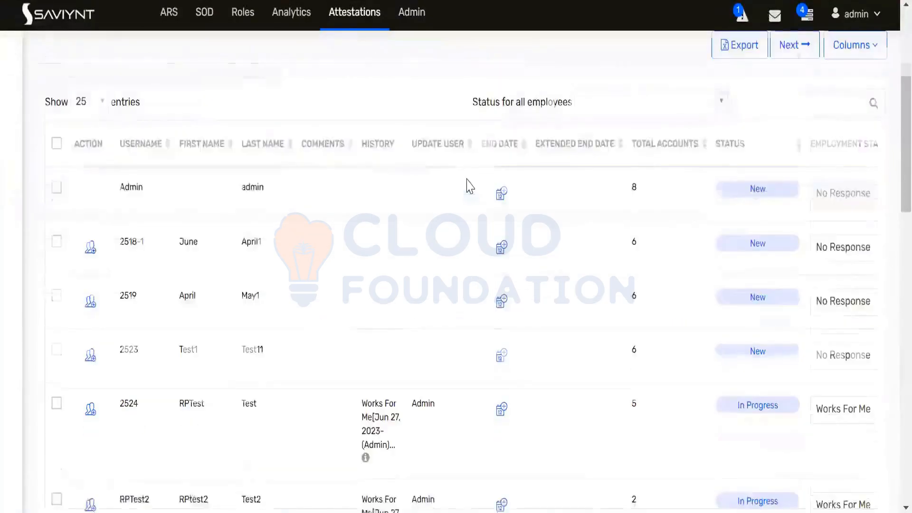
pyautogui.click(836, 282)
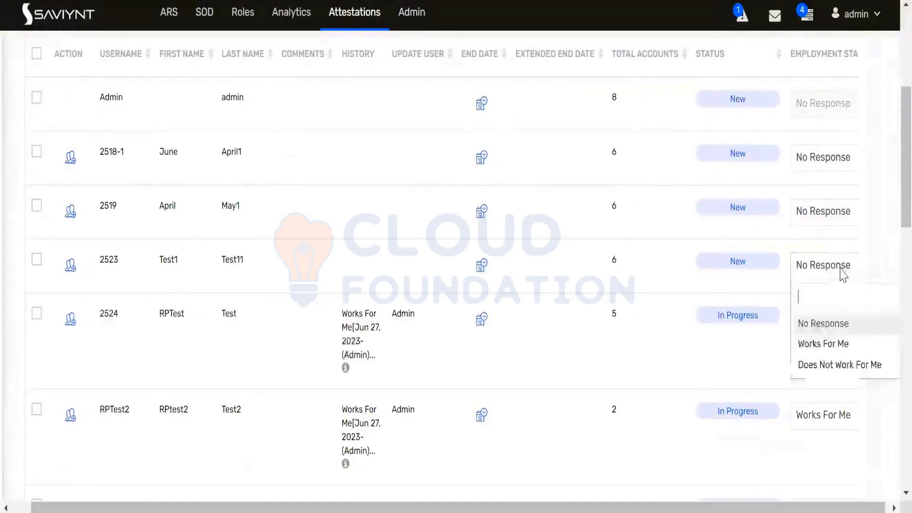
pyautogui.click(819, 342)
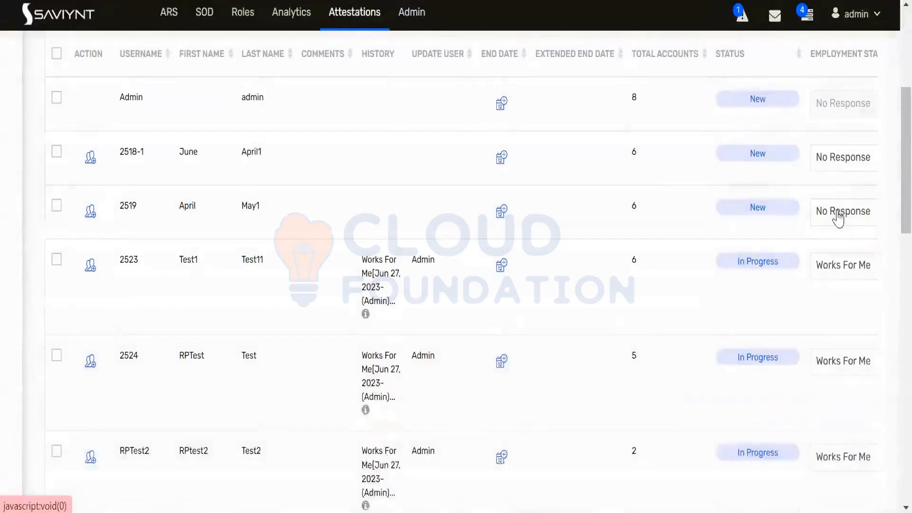
pyautogui.click(835, 217)
pyautogui.click(822, 291)
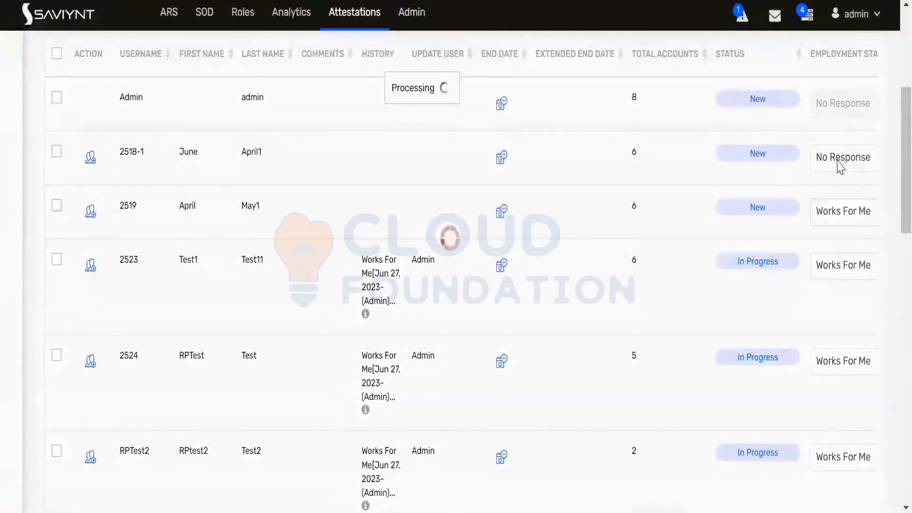
pyautogui.click(842, 161)
pyautogui.click(813, 237)
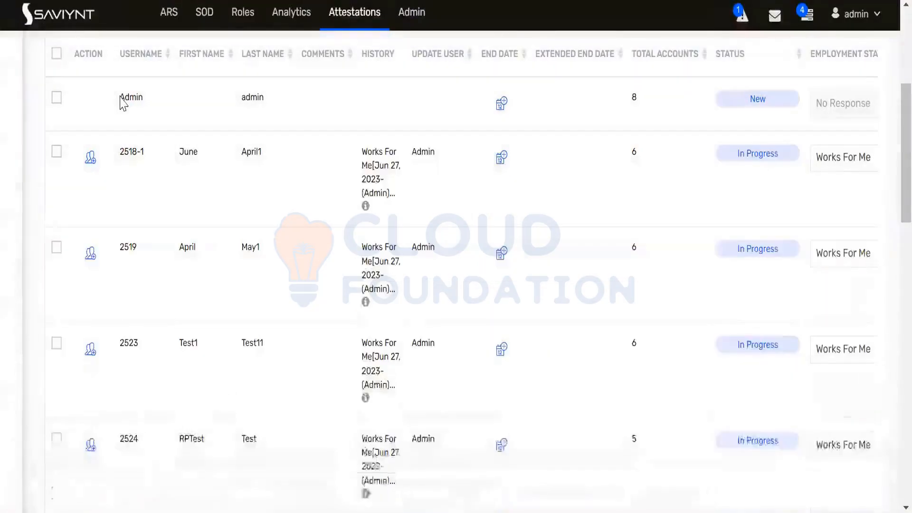
# Point out the unverified Admin user and scroll to the bottom of the employee list
pyautogui.doubleClick(144, 96)
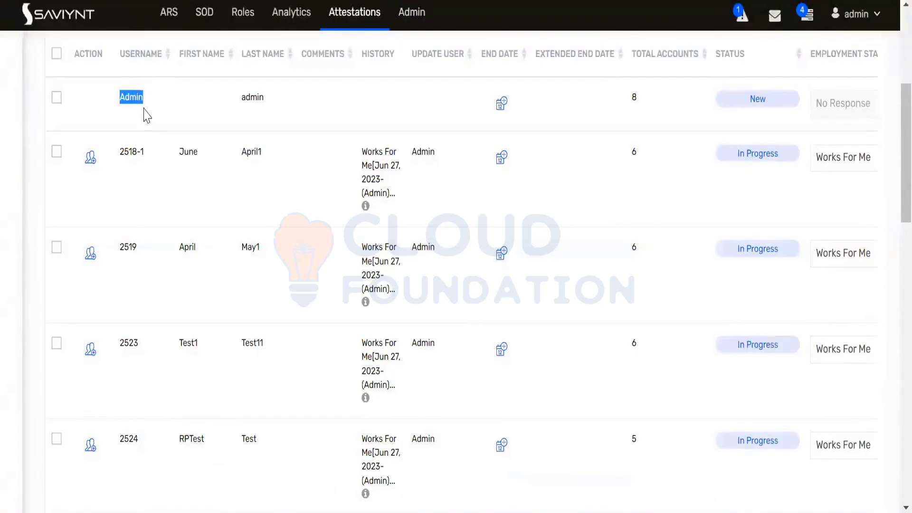
pyautogui.click(145, 114)
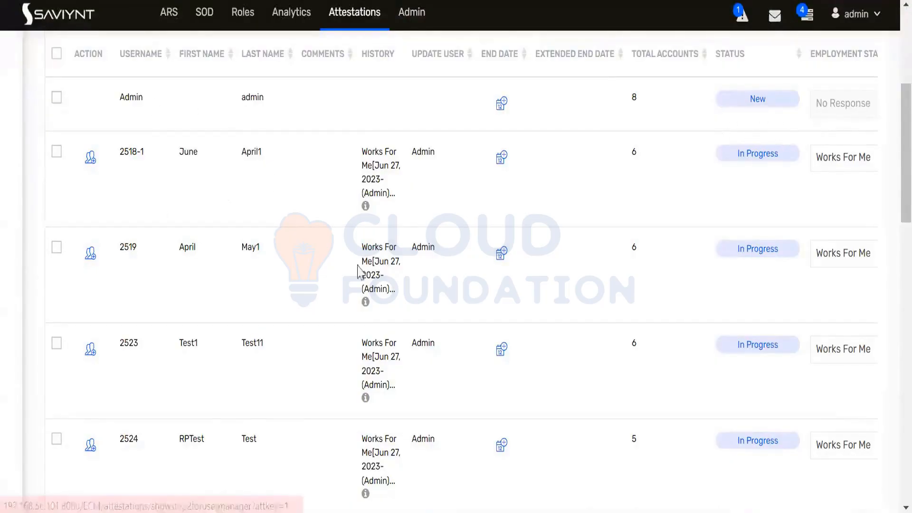
pyautogui.scroll(-15, 390, 249)
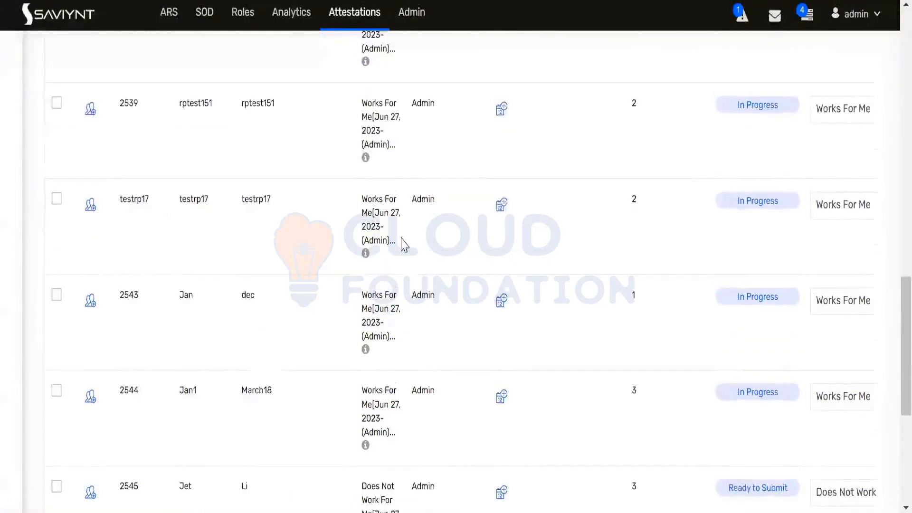
pyautogui.scroll(-6, 404, 245)
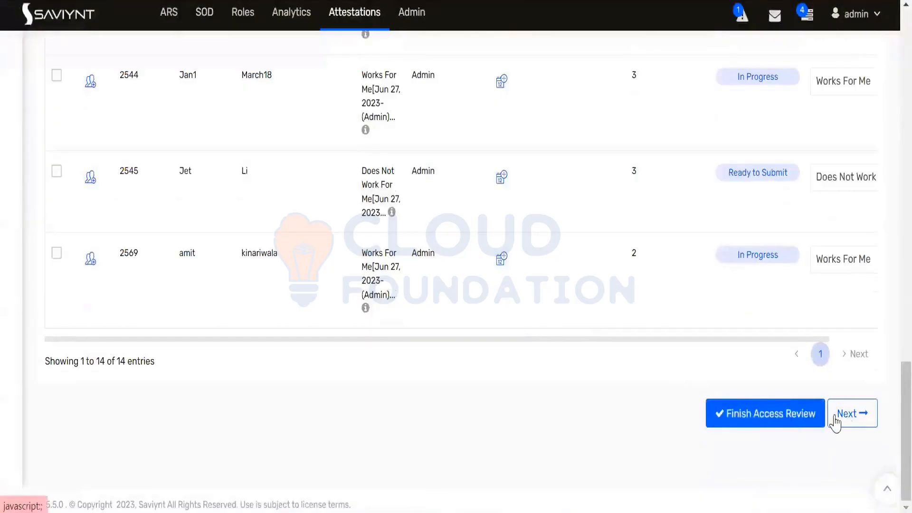
# Continue to the Approve or Revoke Entitlements step and scroll its 80 entitlements
pyautogui.click(835, 421)
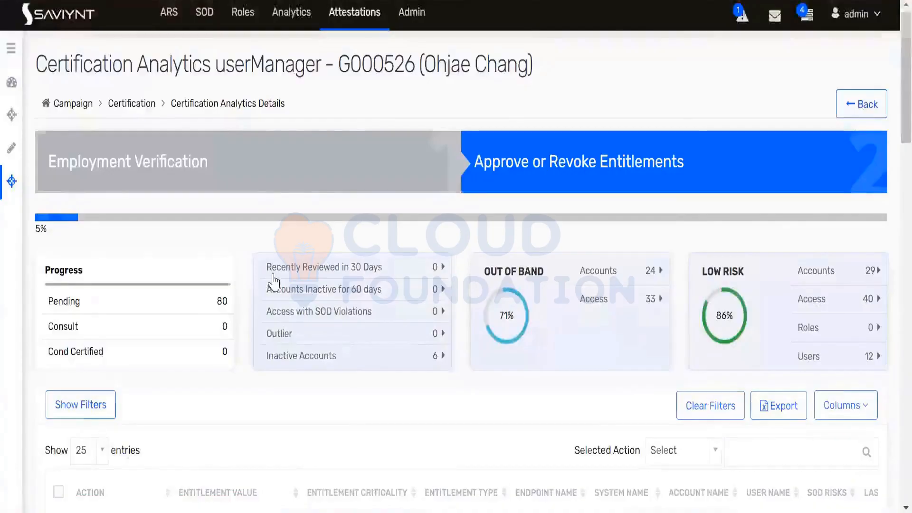
pyautogui.scroll(-5, 276, 281)
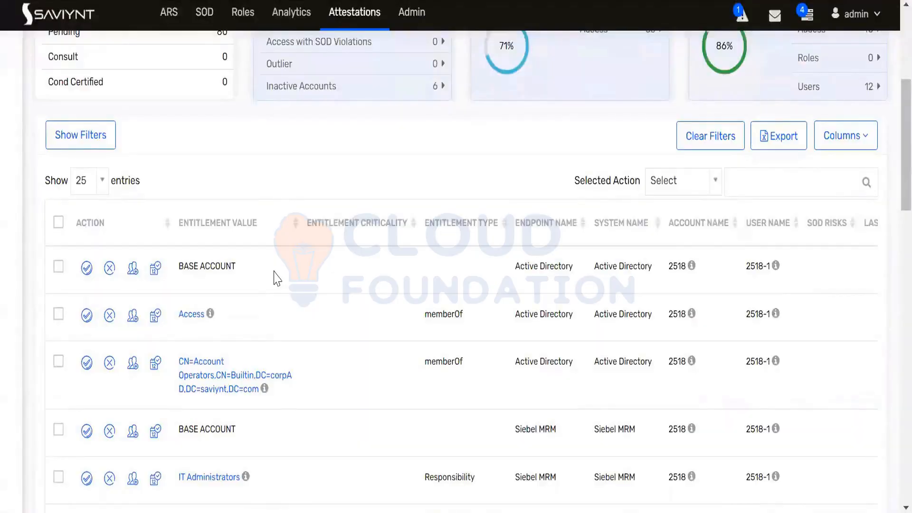
pyautogui.scroll(4, 275, 278)
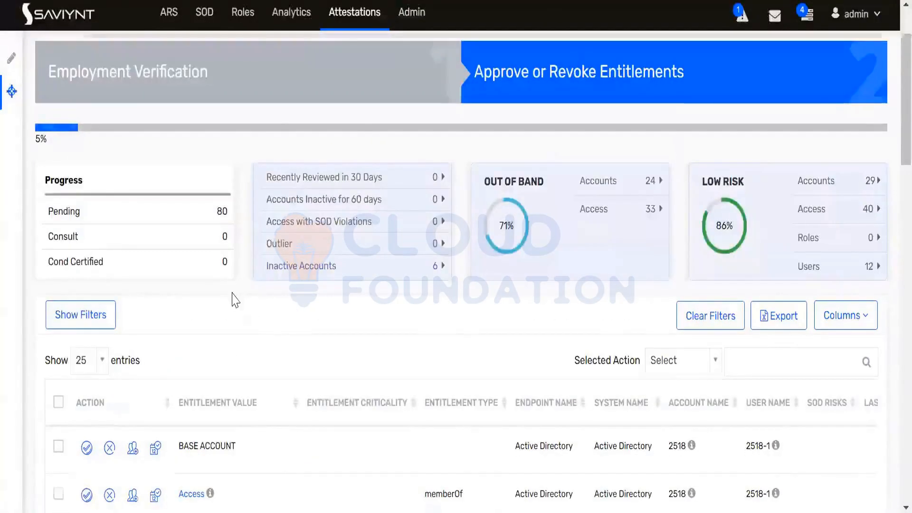
pyautogui.scroll(-4, 233, 298)
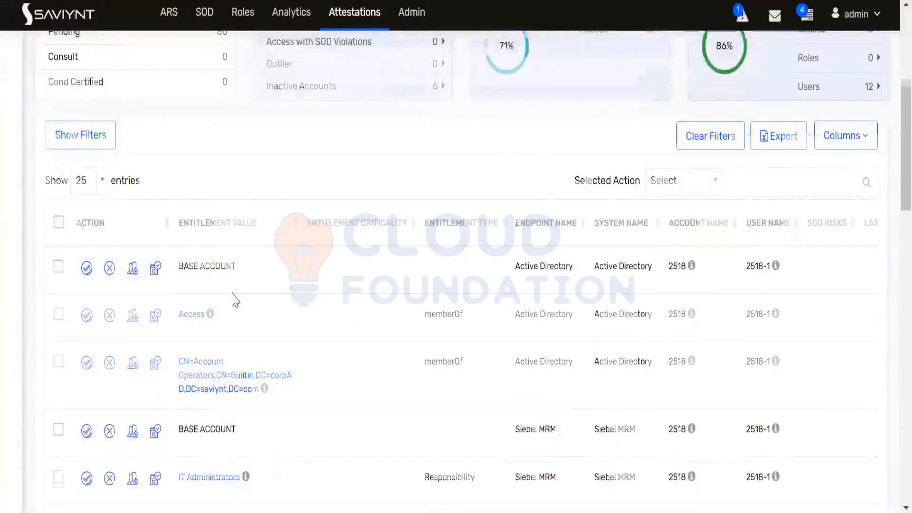
pyautogui.scroll(-2, 235, 299)
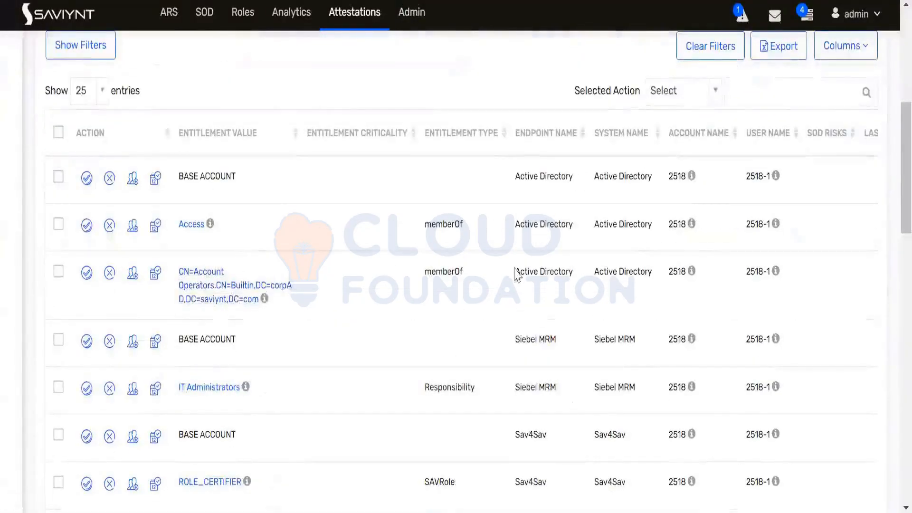
# Highlight the Active Directory, Siebel MRM and ADComputers endpoint names in the table
pyautogui.moveTo(547, 271); pyautogui.dragTo(516, 271)
pyautogui.tripleClick(555, 391)
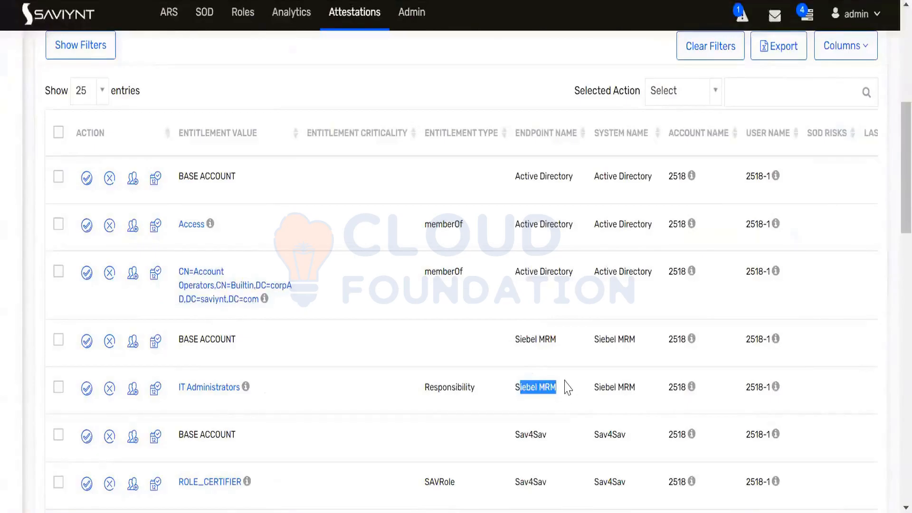
pyautogui.scroll(-8, 566, 382)
pyautogui.scroll(-6, 566, 383)
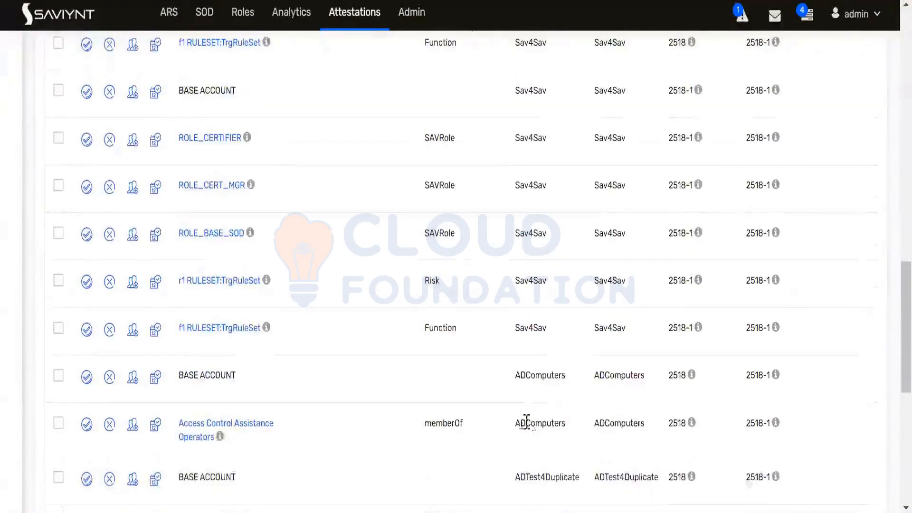
pyautogui.moveTo(515, 375); pyautogui.dragTo(559, 378)
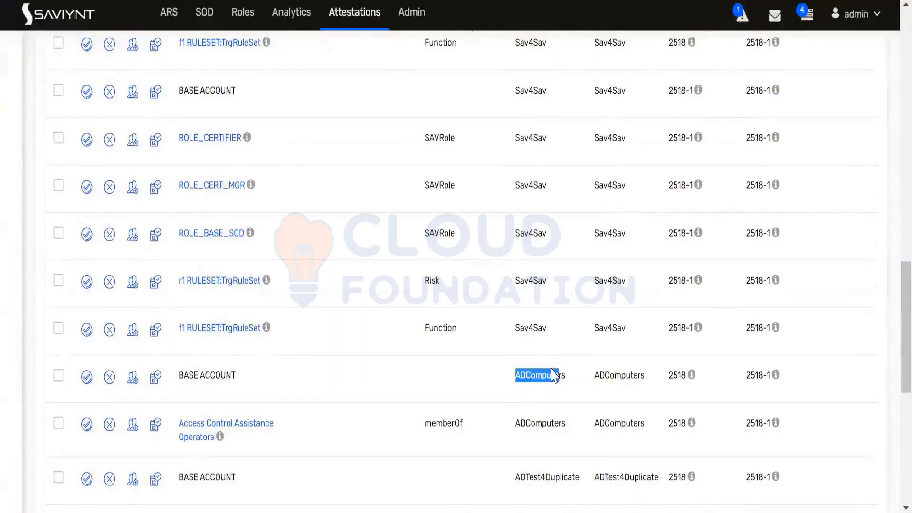
pyautogui.scroll(-8, 554, 373)
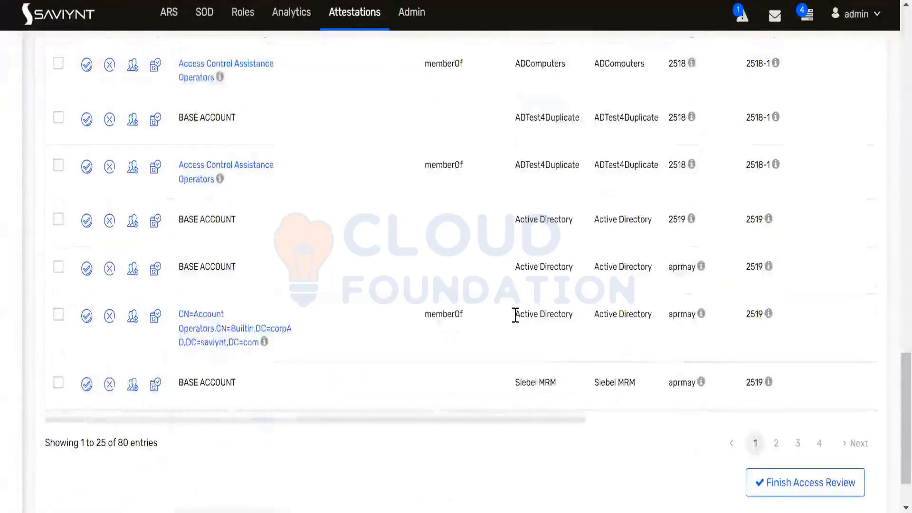
pyautogui.moveTo(516, 315); pyautogui.dragTo(549, 315)
pyautogui.tripleClick(564, 380)
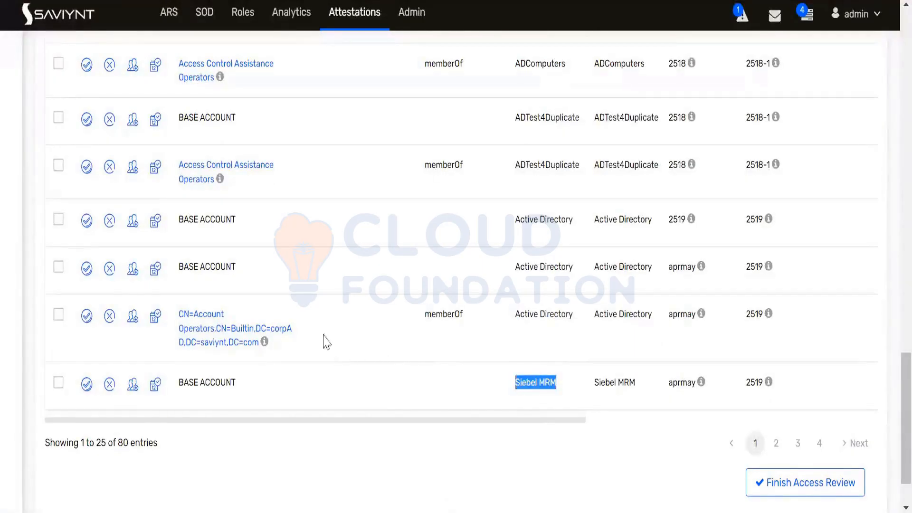
# Revoke the Siebel MRM base account entitlement for 2519
pyautogui.click(86, 385)
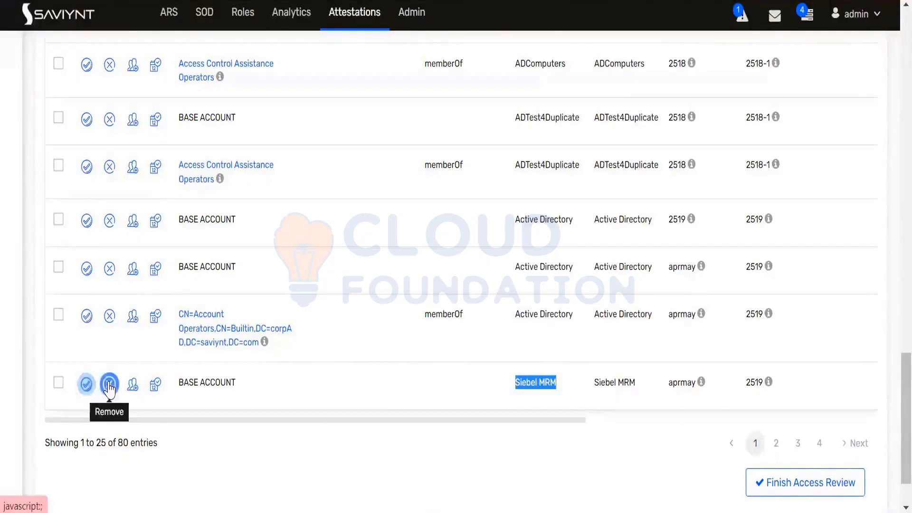
pyautogui.click(109, 385)
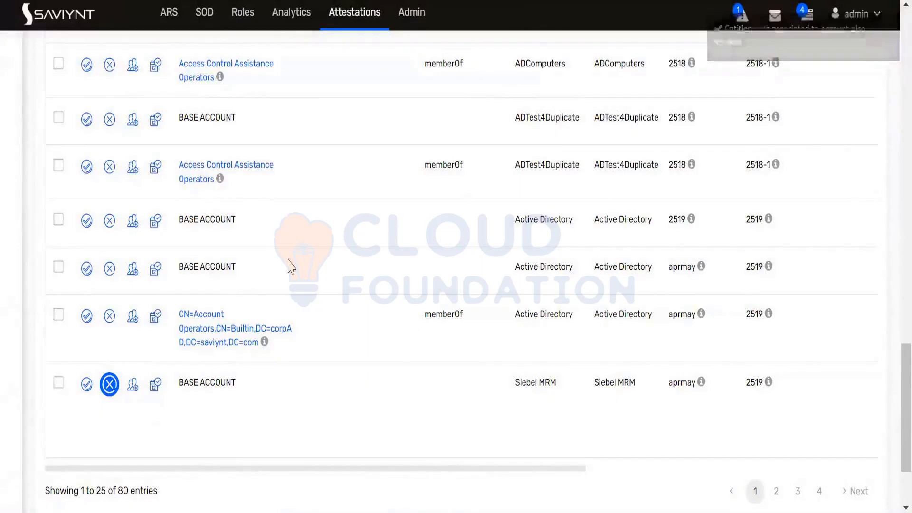
pyautogui.scroll(8, 291, 266)
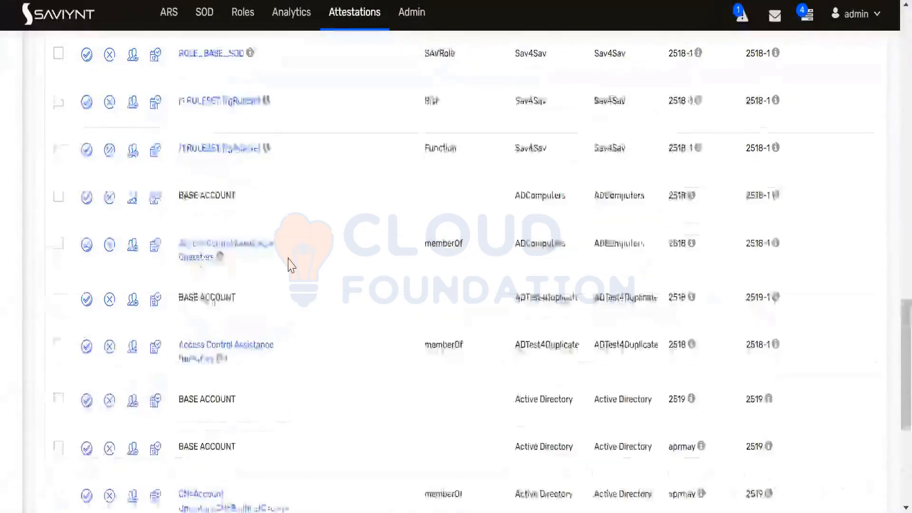
pyautogui.scroll(12, 291, 266)
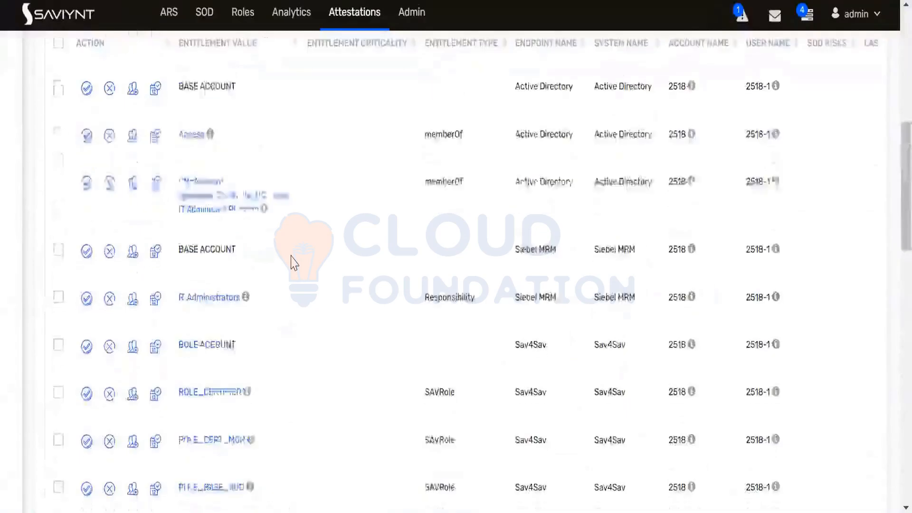
pyautogui.scroll(-2, 292, 262)
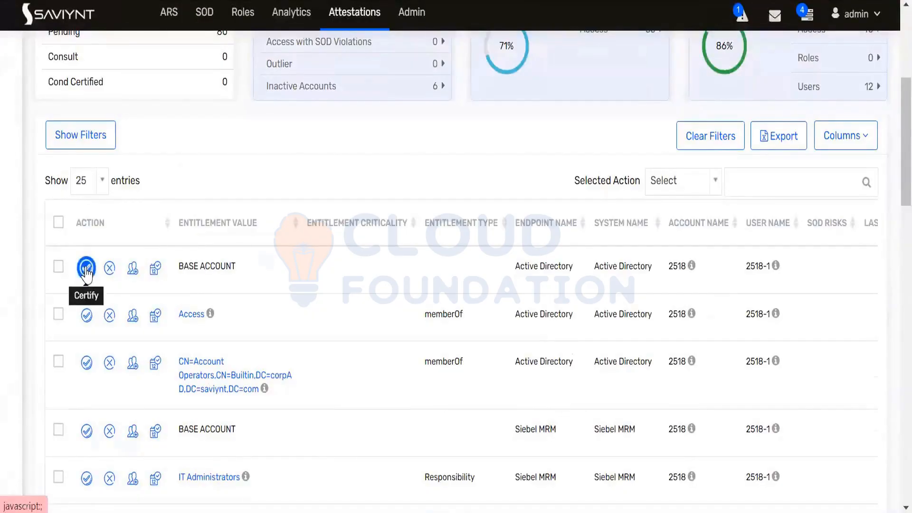
# Certify 2518-1's Active Directory base account in the first row
pyautogui.moveTo(515, 265); pyautogui.dragTo(573, 264)
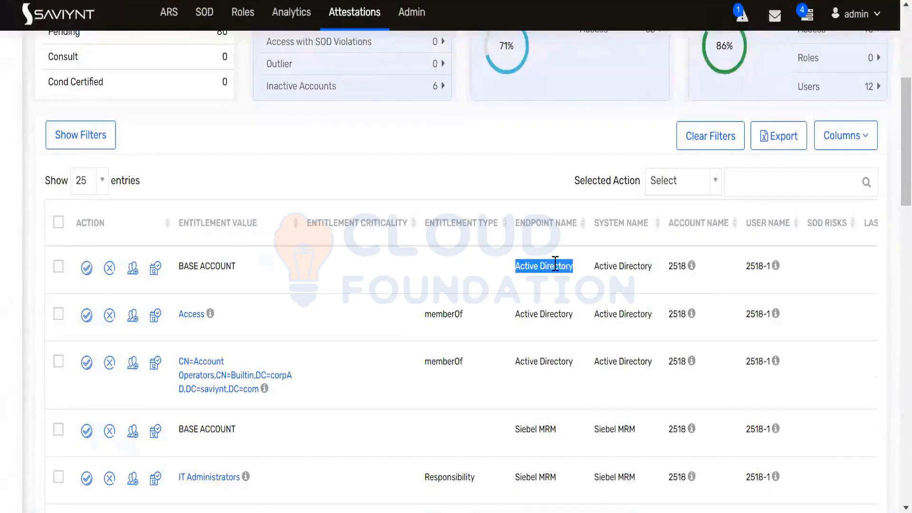
pyautogui.click(555, 265)
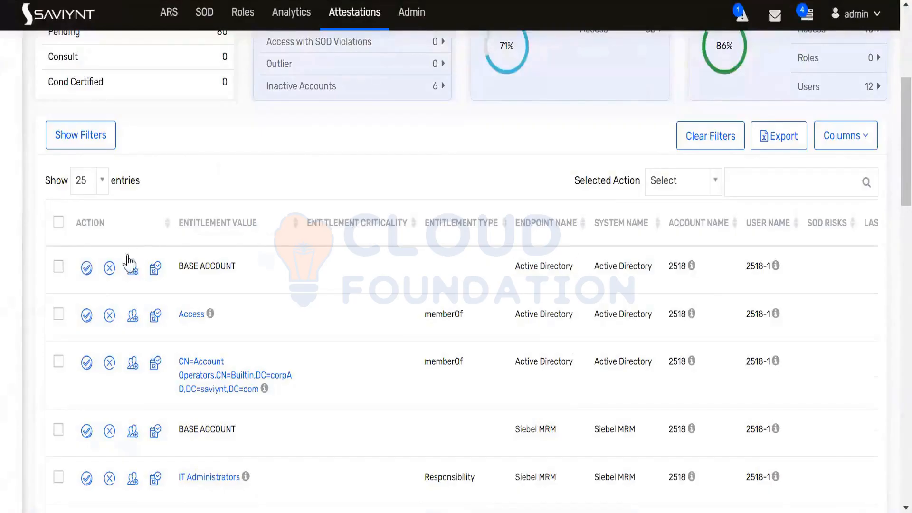
pyautogui.click(85, 268)
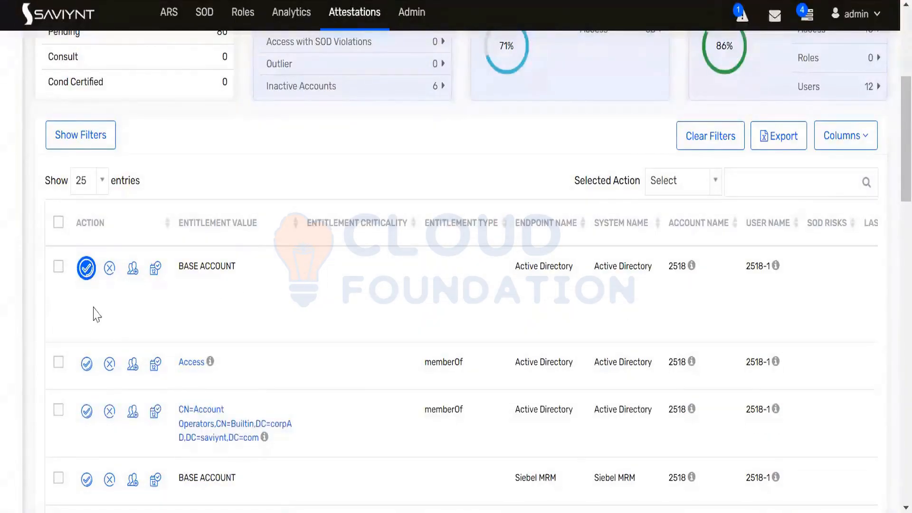
# Move to page 2 of the entitlements, showing entries 26–50
pyautogui.scroll(-2, 352, 287)
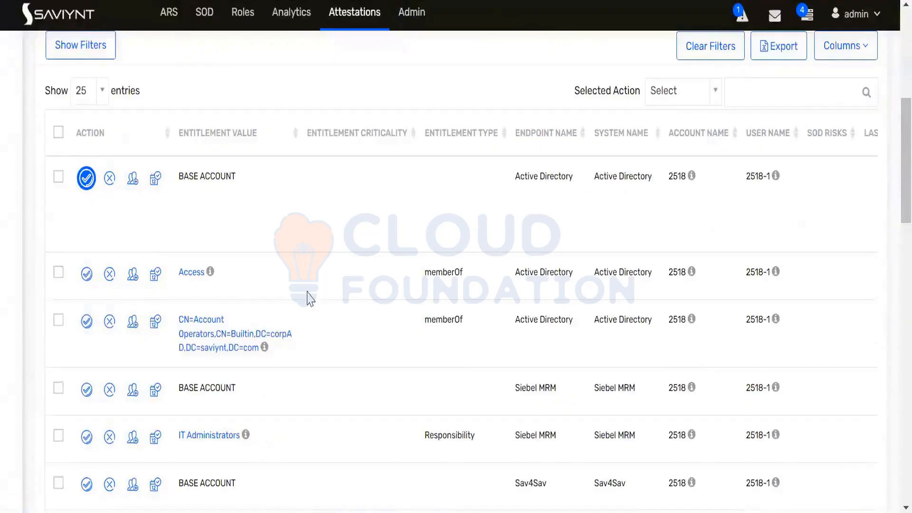
pyautogui.scroll(-10, 296, 278)
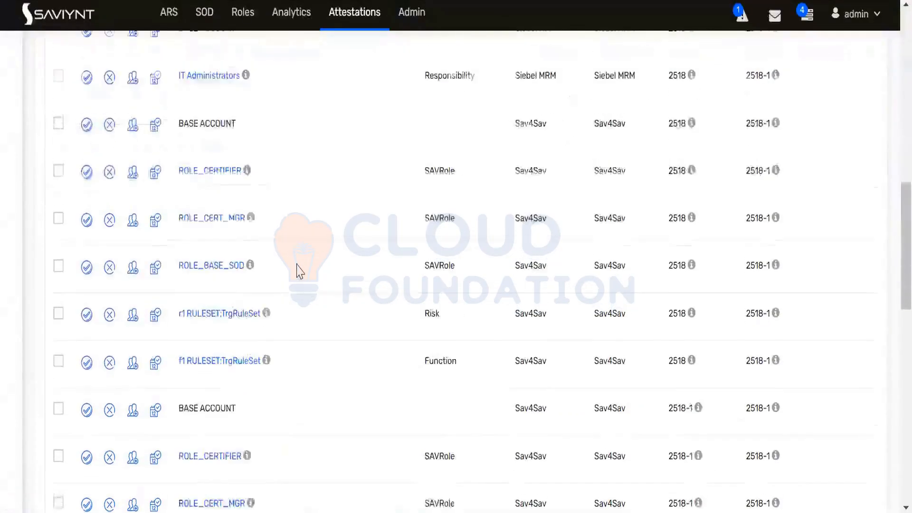
pyautogui.scroll(-10, 299, 271)
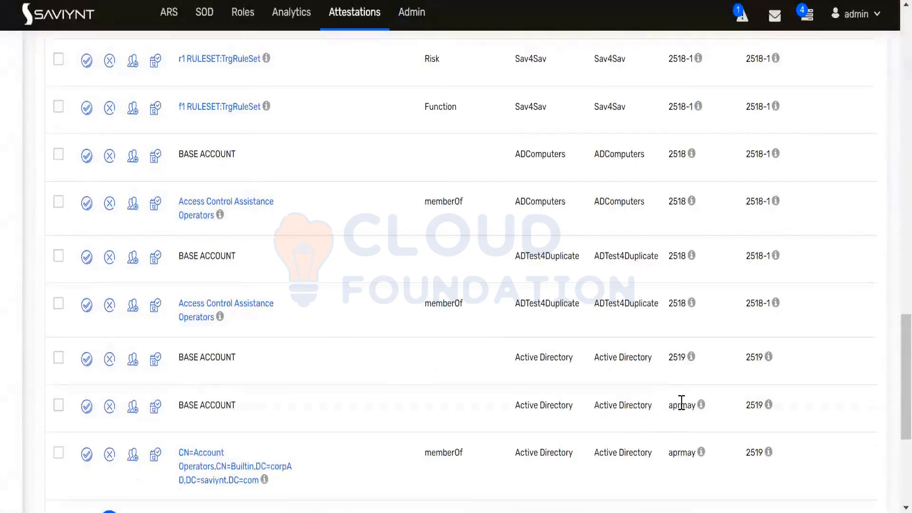
pyautogui.doubleClick(681, 403)
pyautogui.scroll(-4, 654, 385)
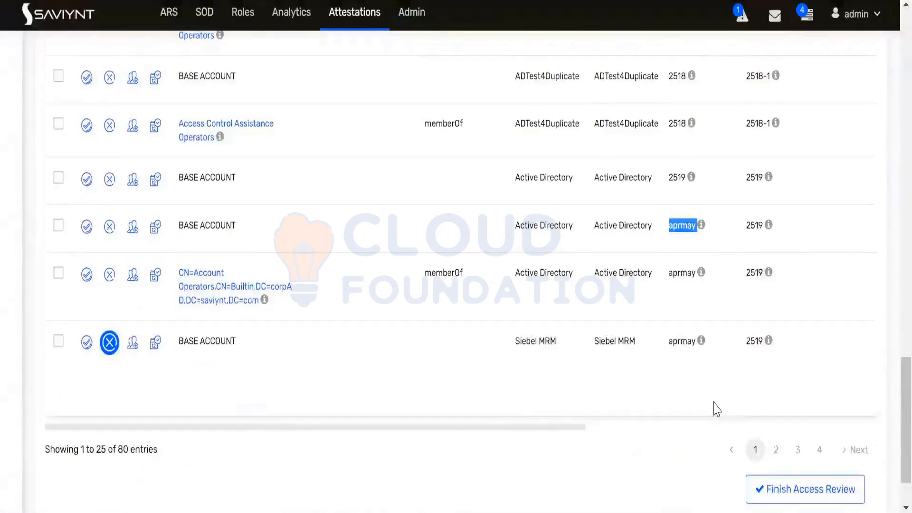
pyautogui.click(776, 450)
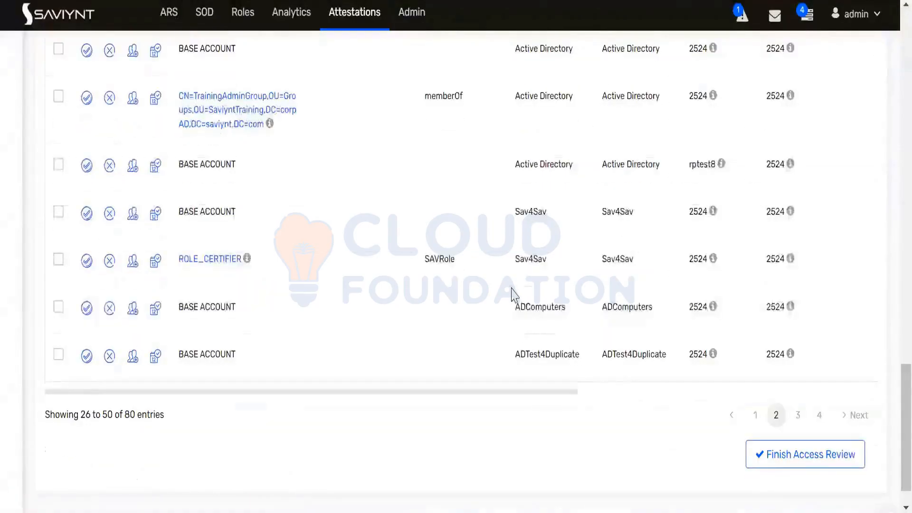
# Revoke the fourth-row Active Directory BASE ACCOUNT entitlement on page 2
pyautogui.scroll(2, 513, 294)
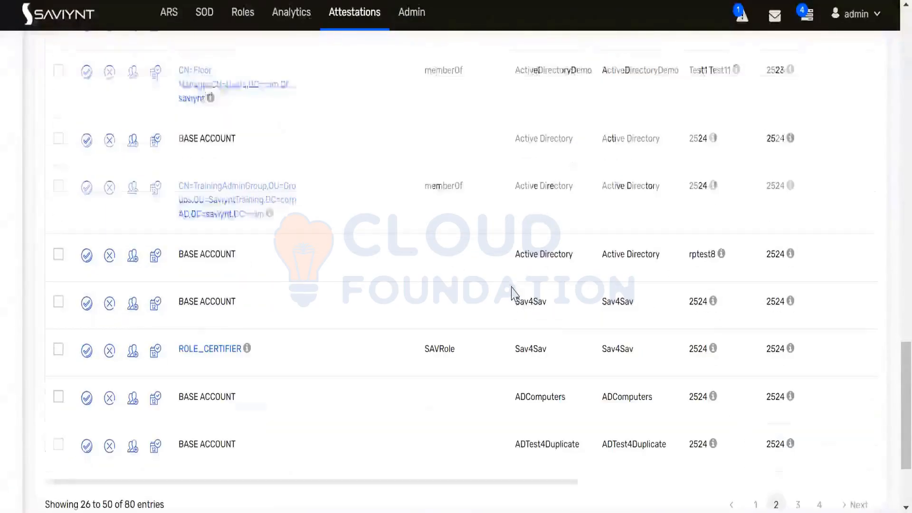
pyautogui.doubleClick(699, 252)
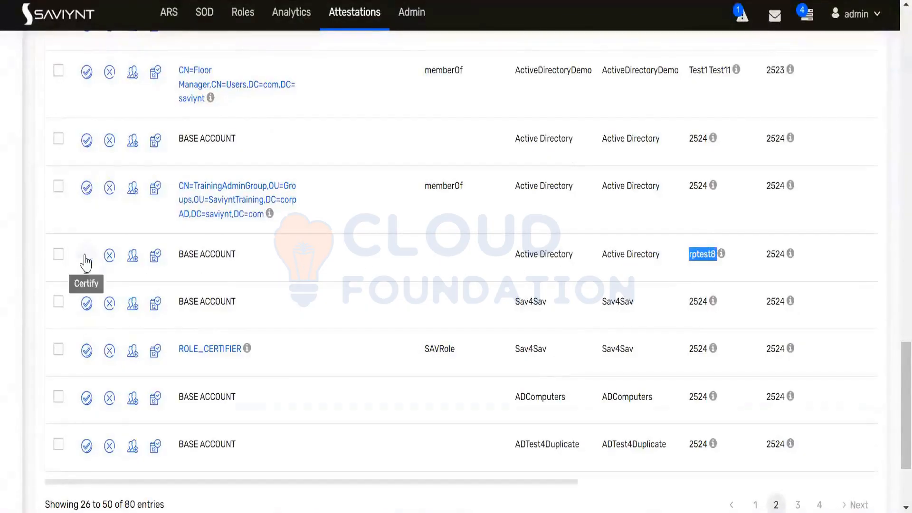
pyautogui.click(110, 257)
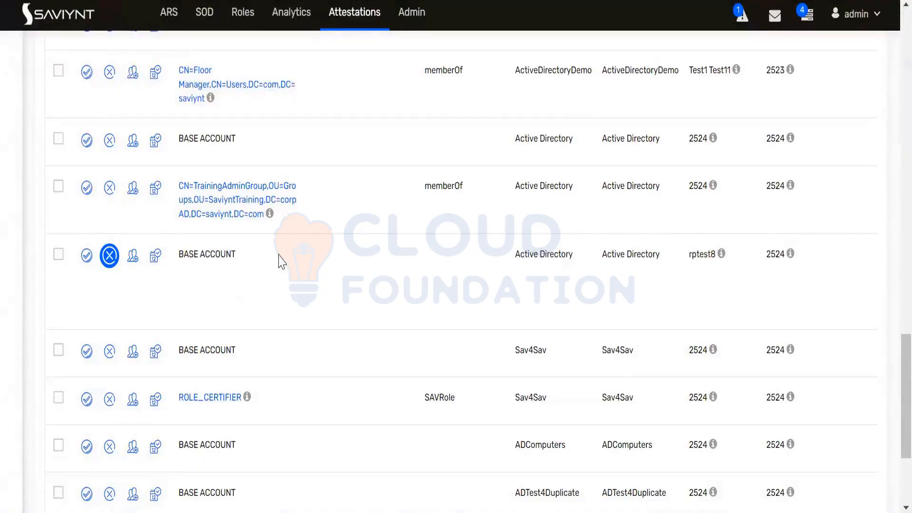
pyautogui.scroll(15, 280, 261)
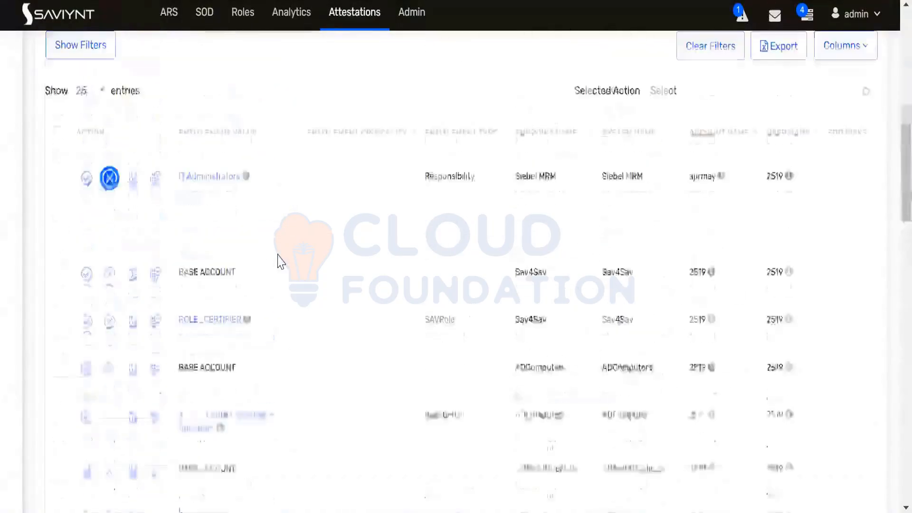
pyautogui.scroll(-2, 280, 262)
pyautogui.scroll(-15, 285, 256)
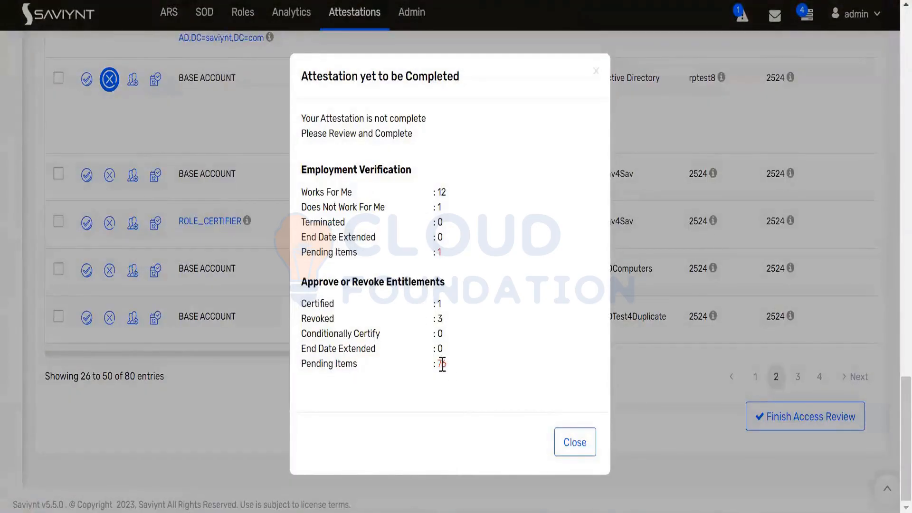
pyautogui.click(582, 443)
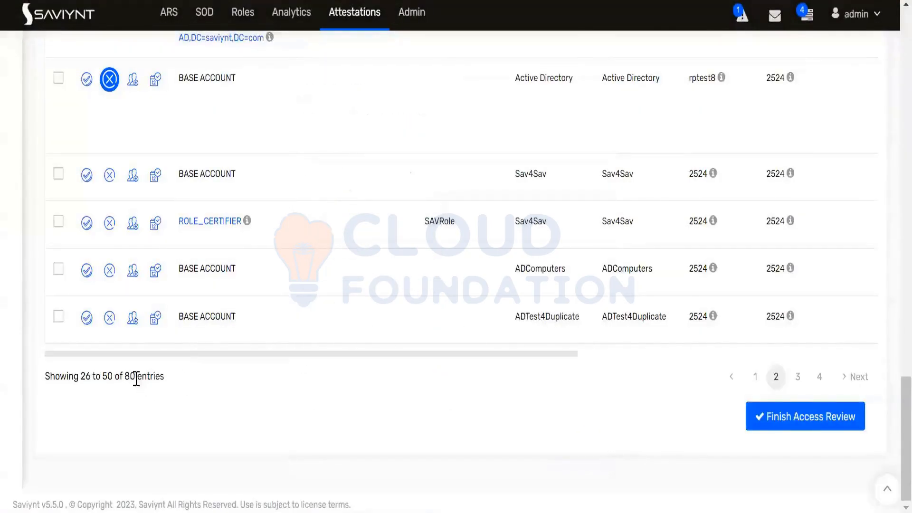
pyautogui.moveTo(135, 377); pyautogui.dragTo(89, 375)
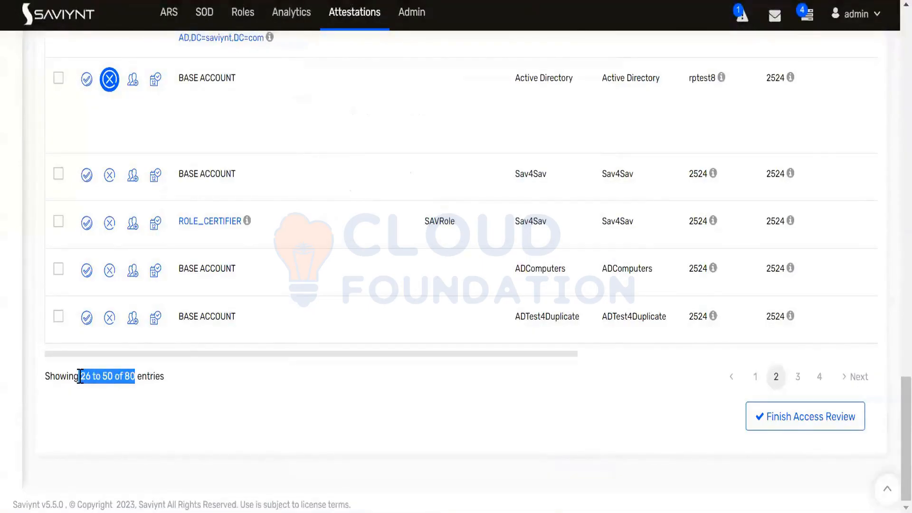
pyautogui.click(200, 390)
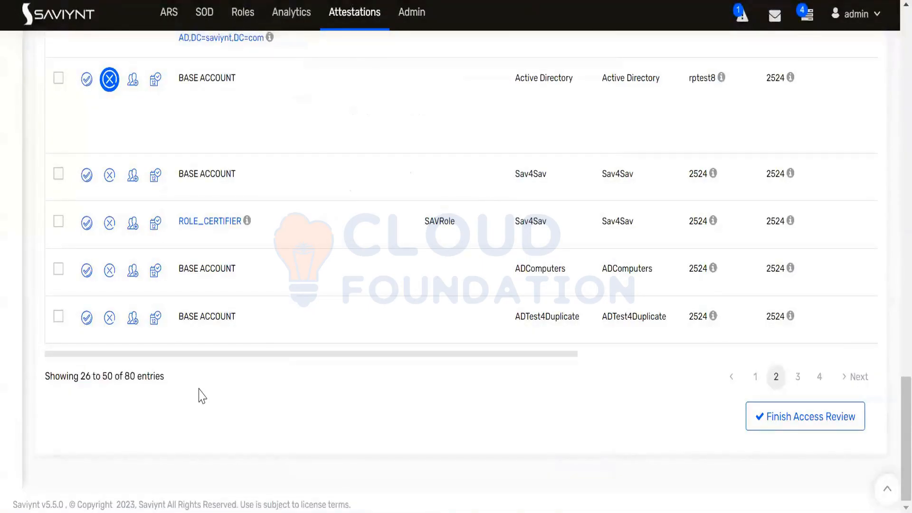
pyautogui.scroll(20, 243, 260)
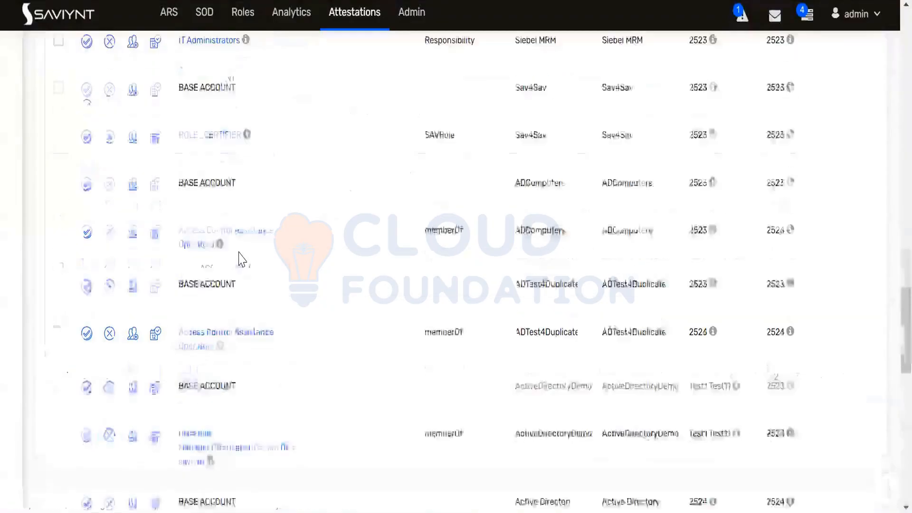
# Select all 25 line items on the page and bulk-certify them via Selected Action
pyautogui.scroll(-5, 240, 255)
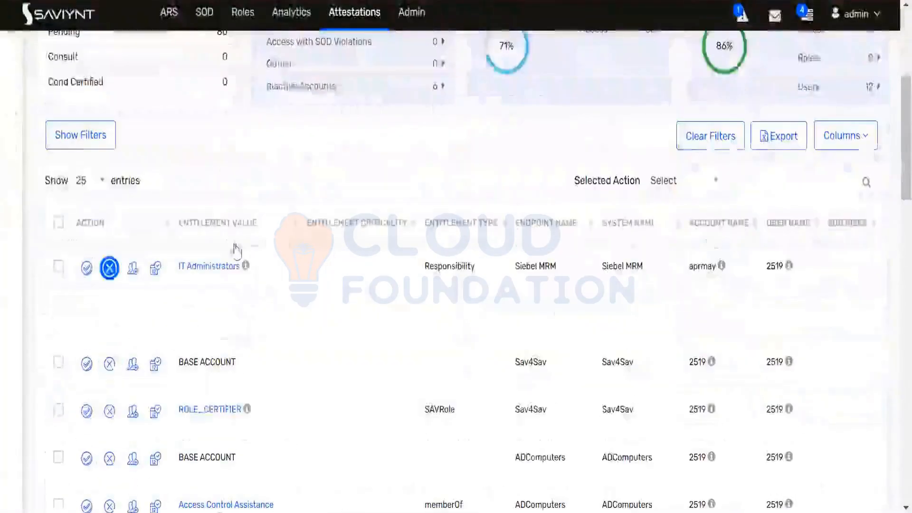
pyautogui.click(59, 223)
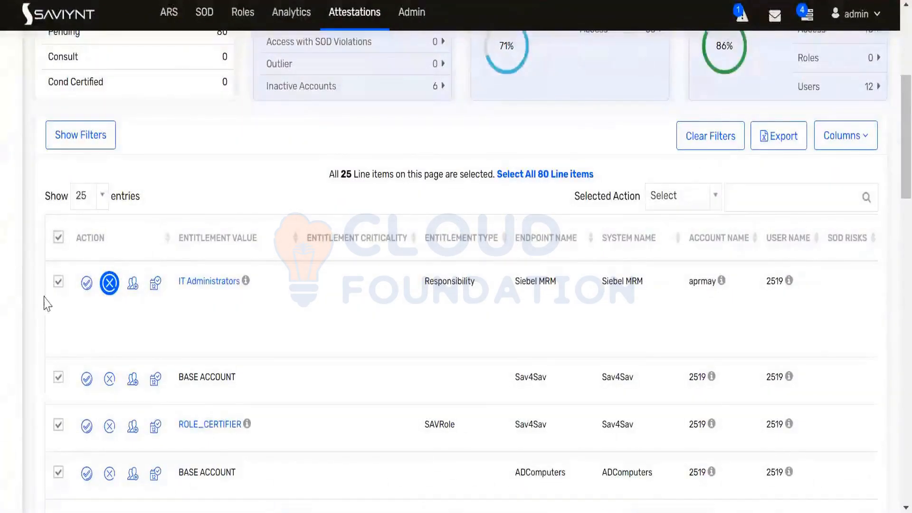
pyautogui.scroll(-2, 47, 313)
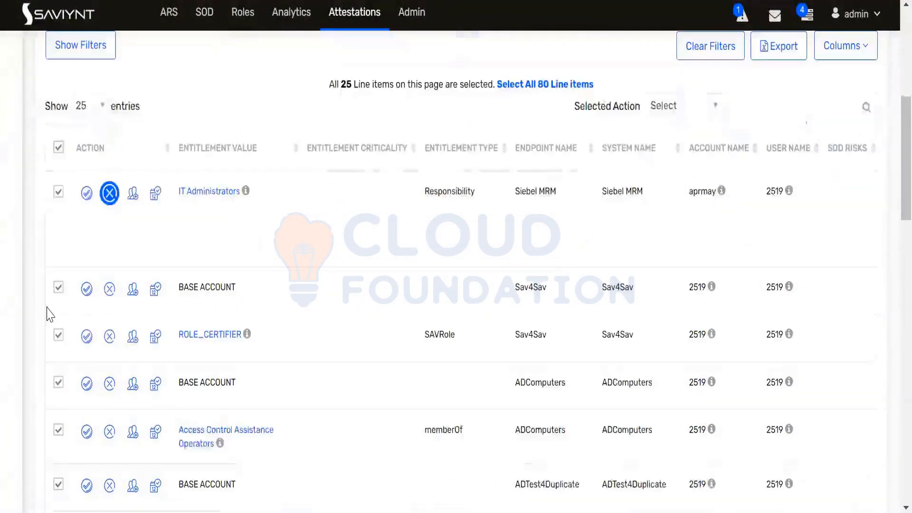
pyautogui.click(86, 288)
pyautogui.scroll(-8, 61, 250)
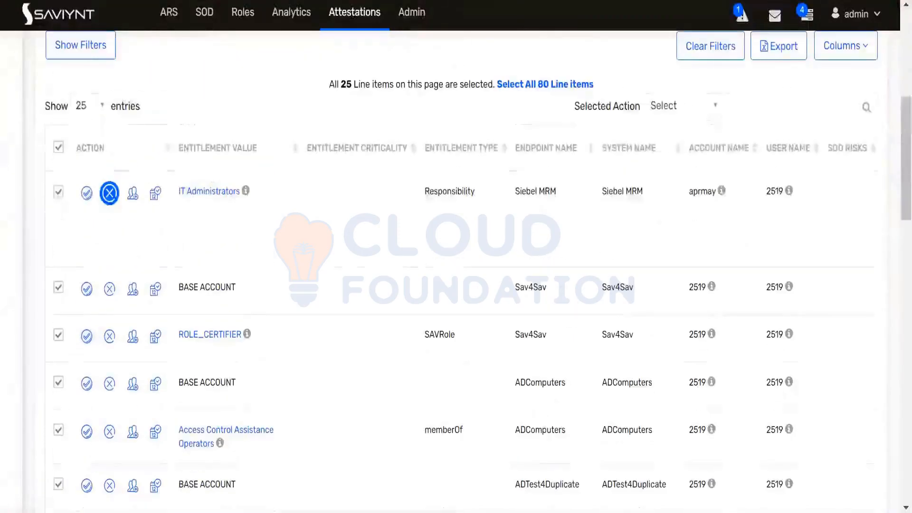
pyautogui.click(681, 106)
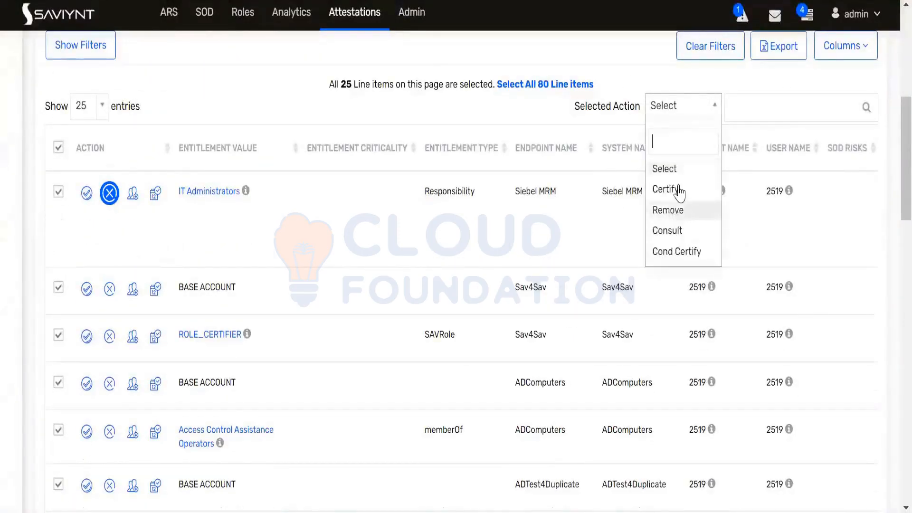
pyautogui.press('Return')
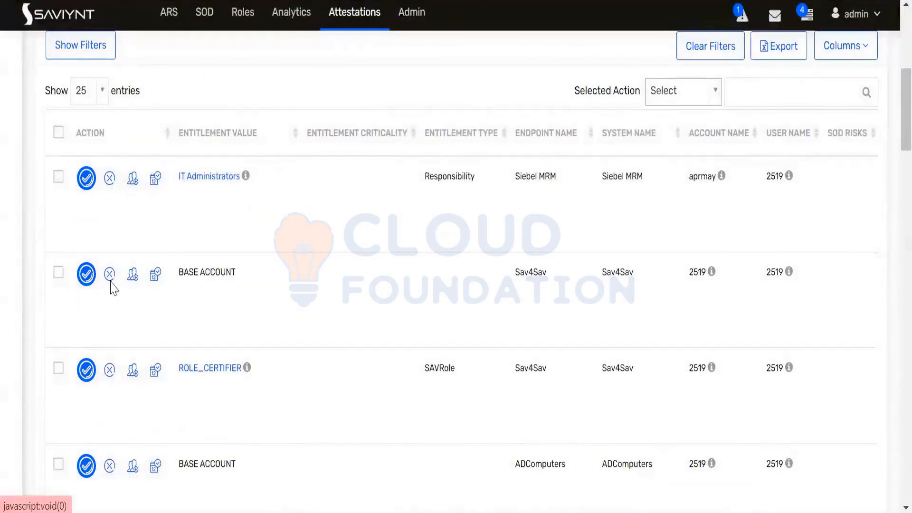
pyautogui.scroll(-15, 114, 287)
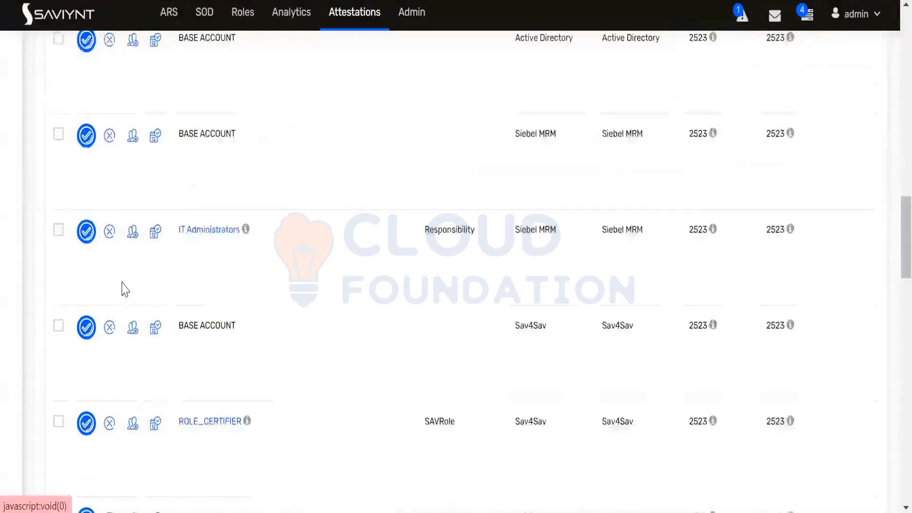
pyautogui.scroll(-15, 124, 288)
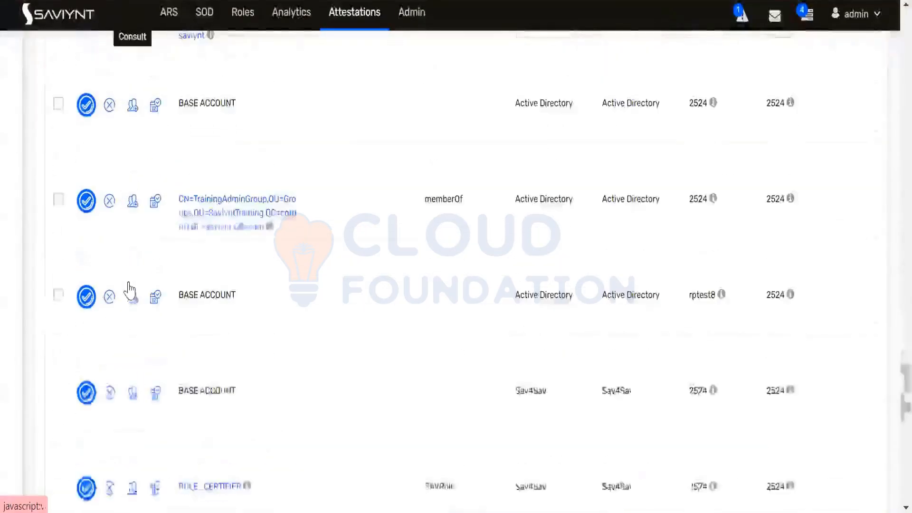
pyautogui.scroll(-3, 143, 288)
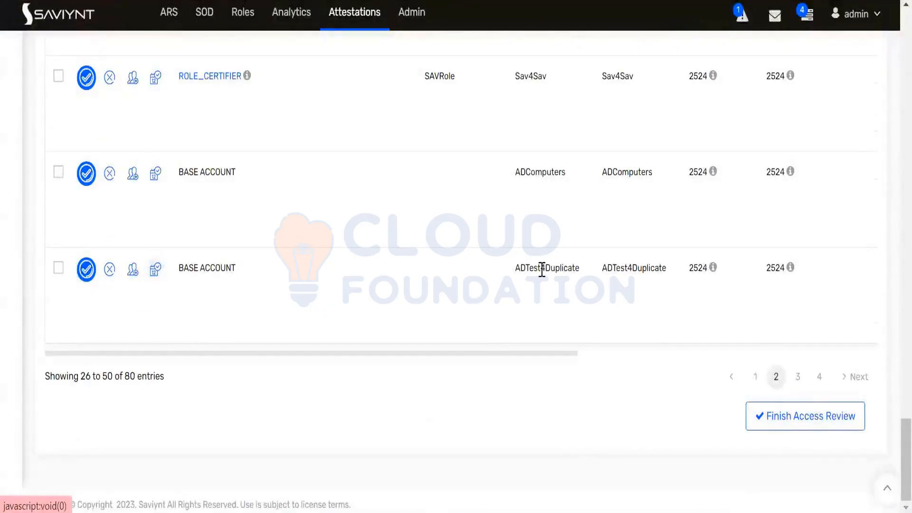
pyautogui.doubleClick(699, 267)
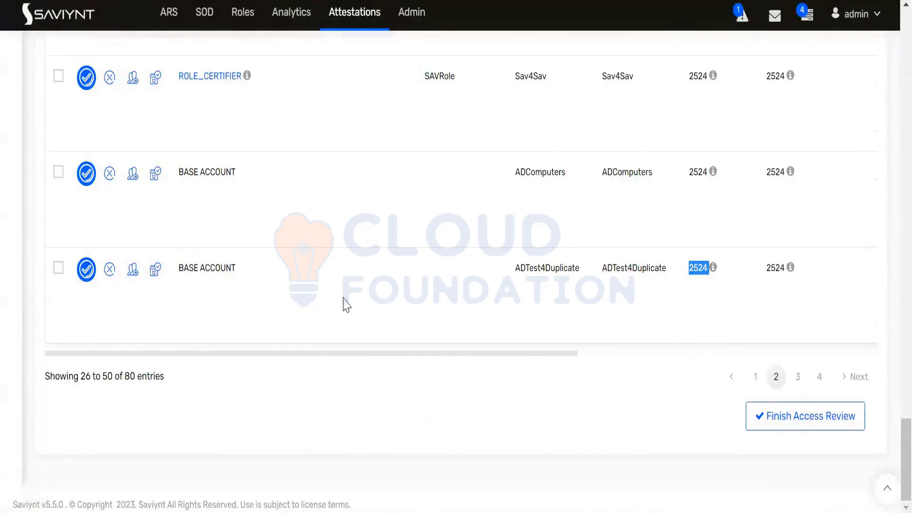
pyautogui.scroll(20, 354, 302)
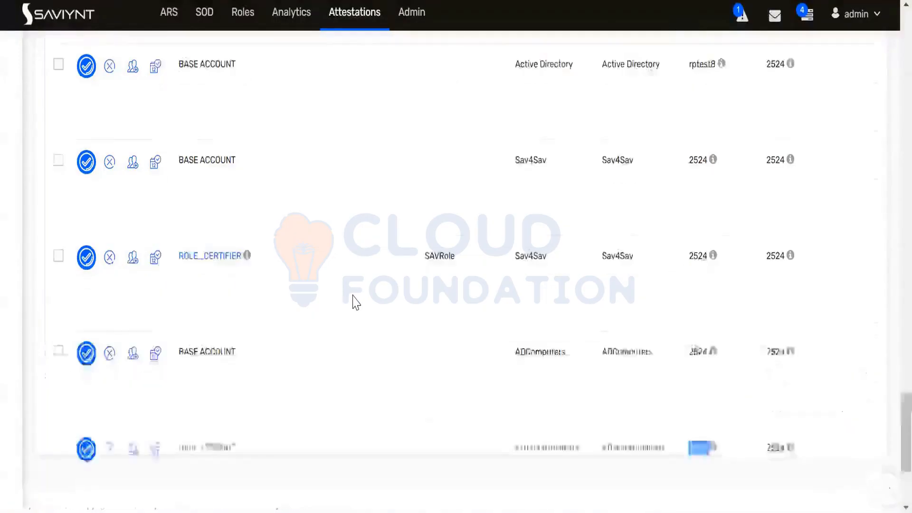
pyautogui.scroll(5, 354, 303)
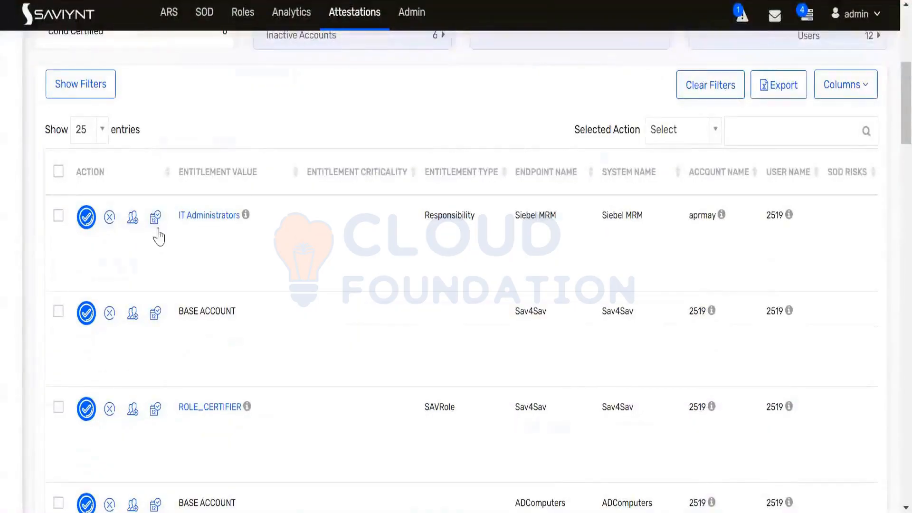
pyautogui.scroll(2, 184, 291)
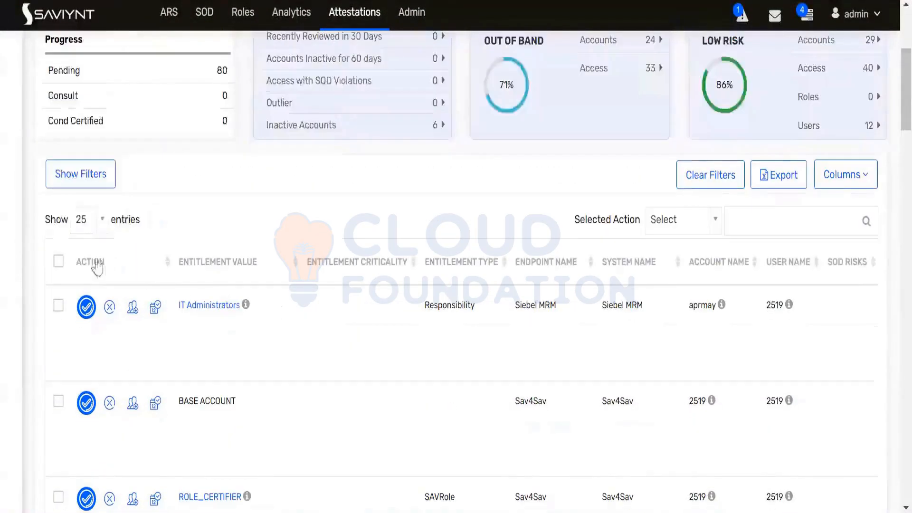
pyautogui.scroll(2, 307, 210)
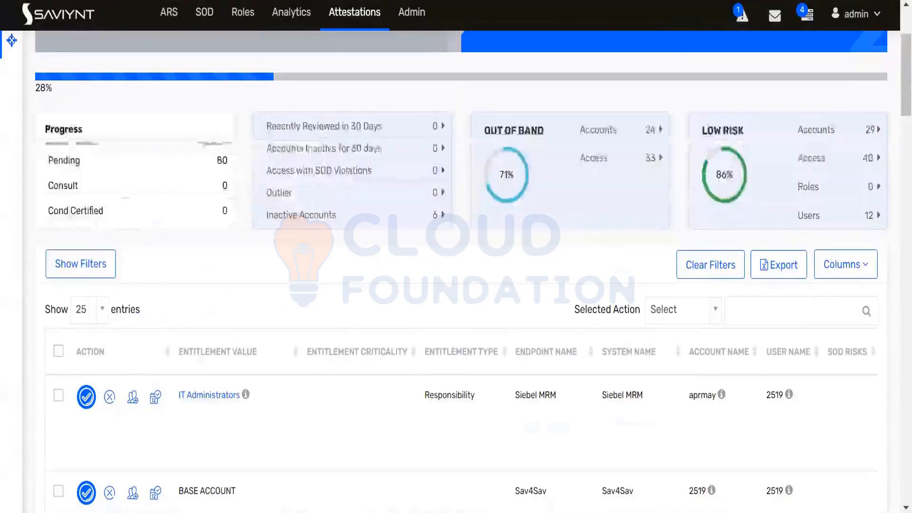
pyautogui.scroll(-20, 435, 351)
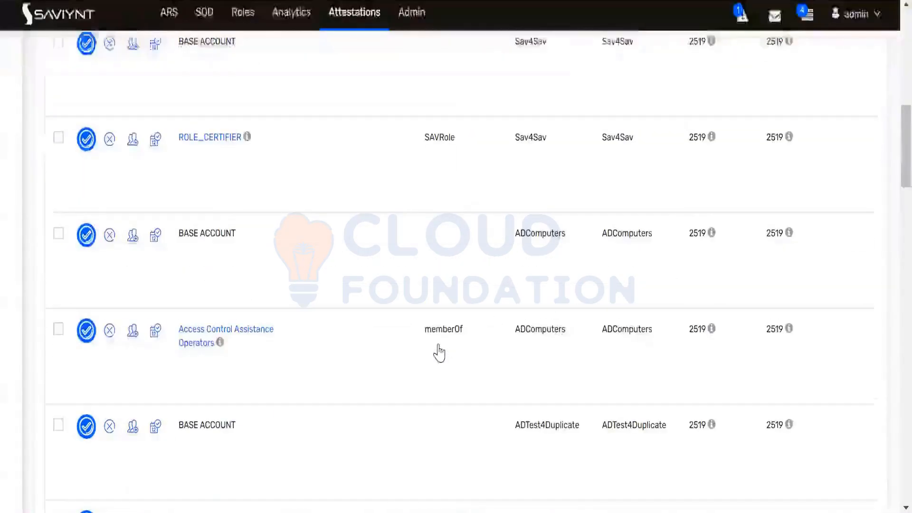
pyautogui.scroll(-10, 445, 351)
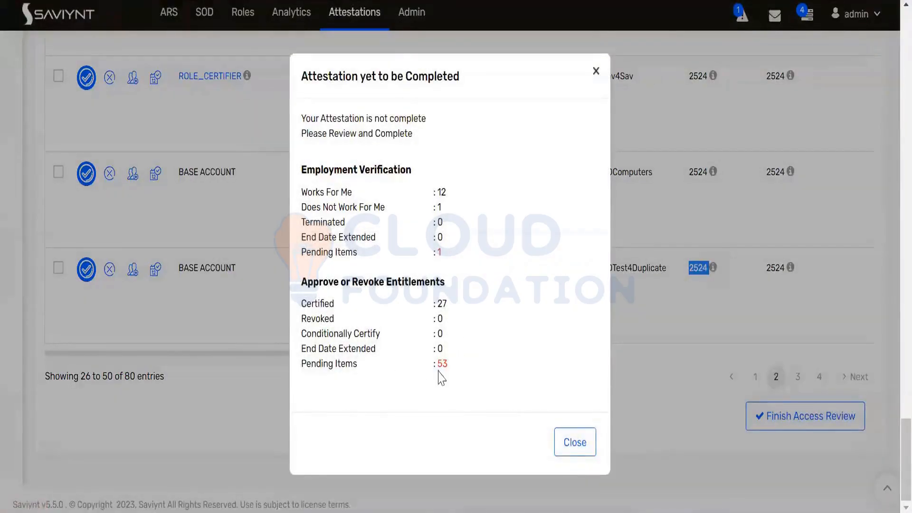
pyautogui.click(575, 442)
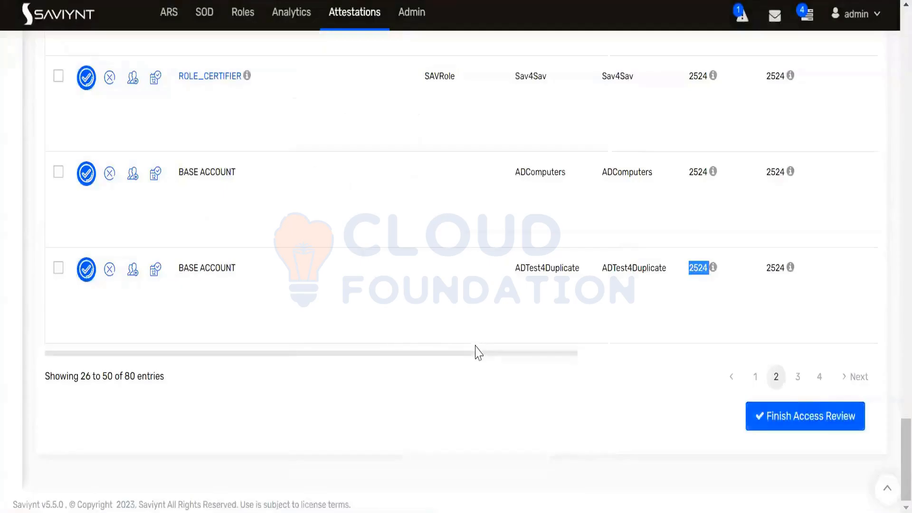
# Go to page 3 and bulk-remove all 25 entitlements in entries 51–75
pyautogui.click(798, 380)
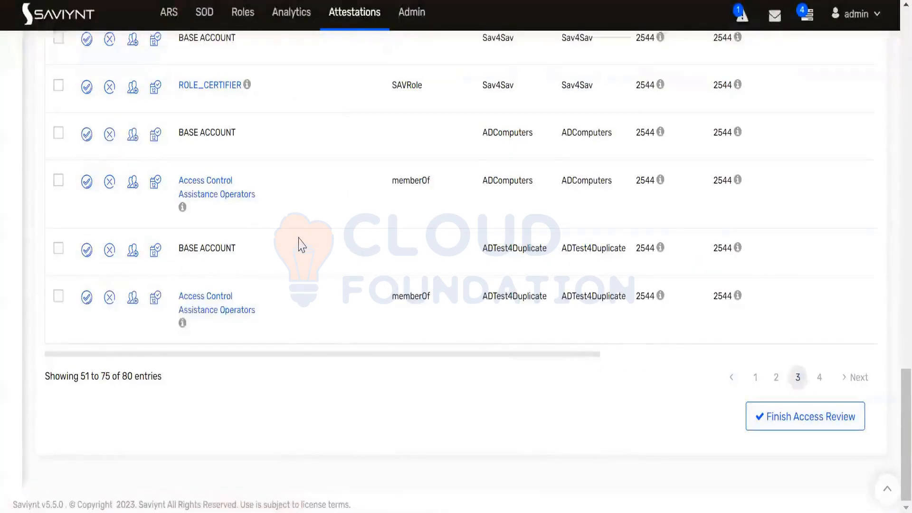
pyautogui.scroll(20, 308, 249)
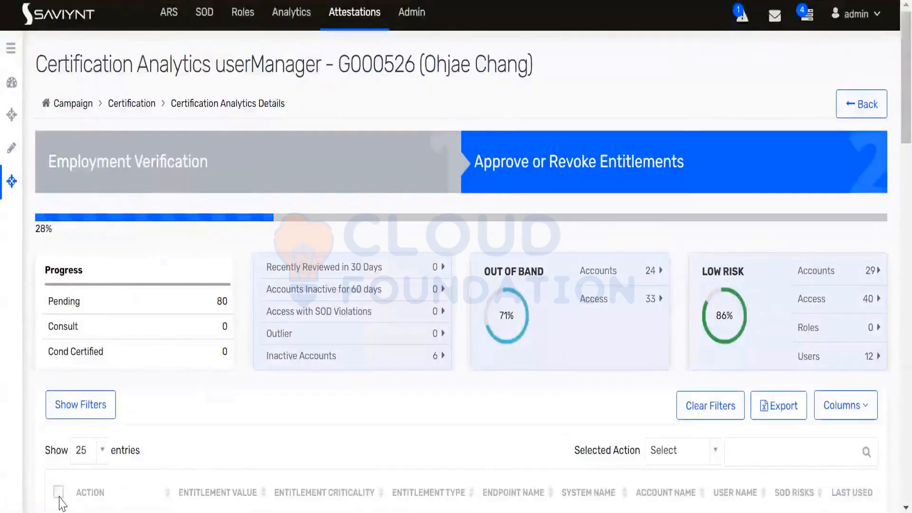
pyautogui.click(59, 492)
pyautogui.scroll(-4, 572, 412)
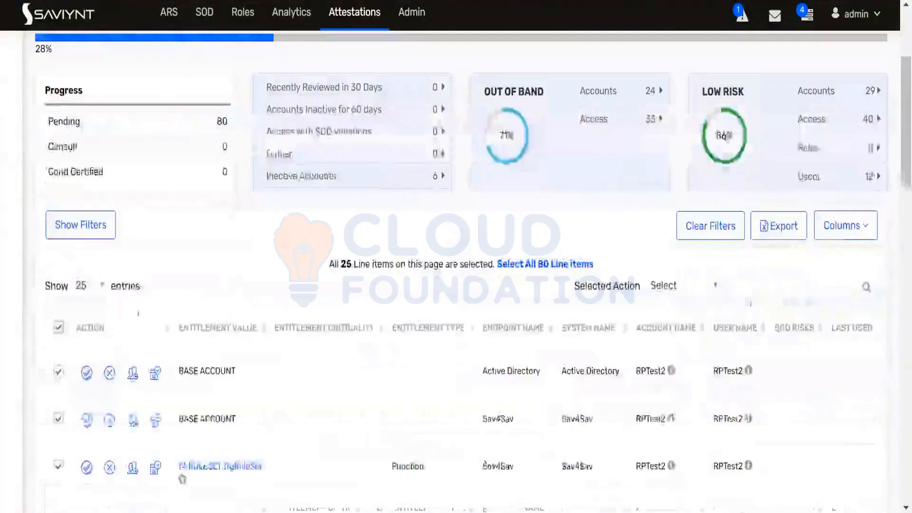
pyautogui.click(678, 289)
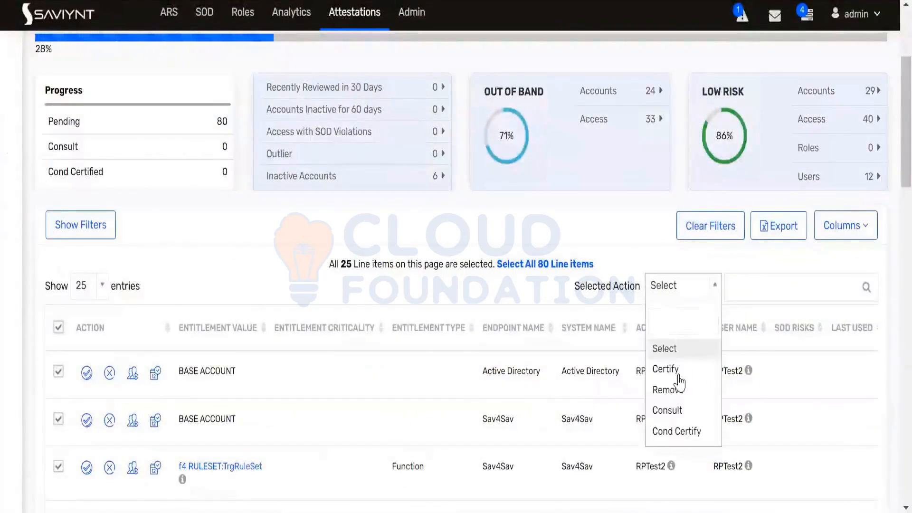
pyautogui.click(667, 390)
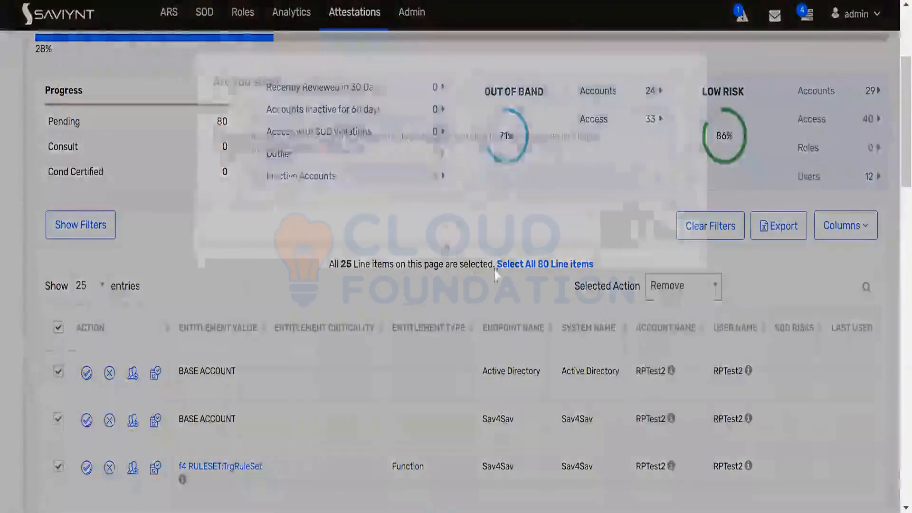
pyautogui.press('Return')
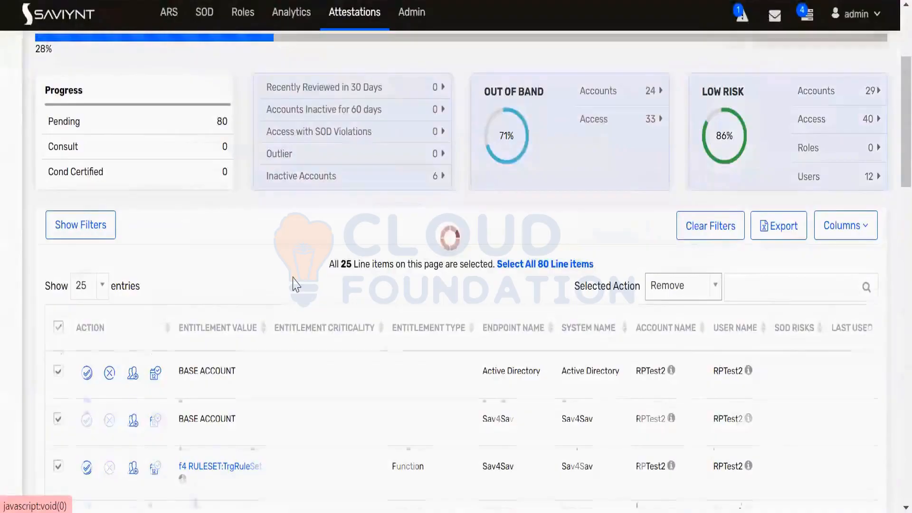
pyautogui.scroll(-8, 179, 284)
pyautogui.scroll(-10, 179, 284)
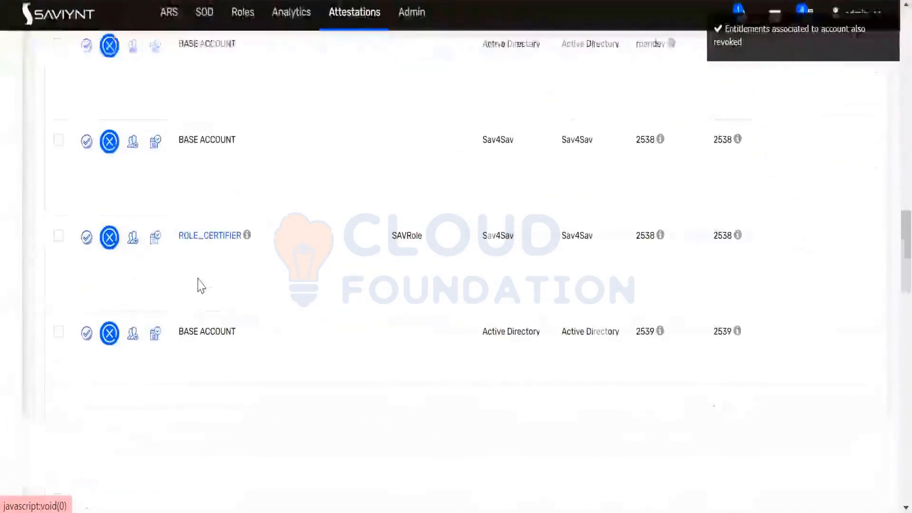
pyautogui.scroll(-1, 230, 288)
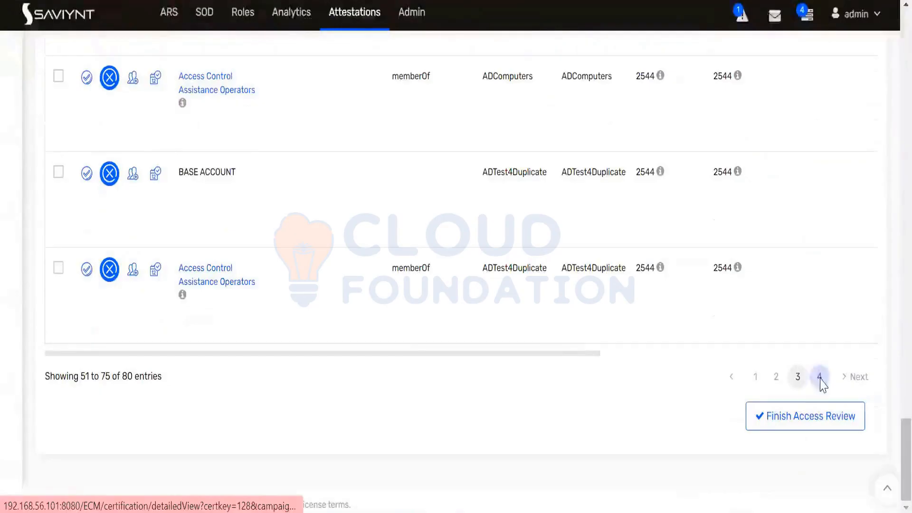
# Bulk-certify the last five entitlements on page 4, entries 76–80
pyautogui.click(819, 377)
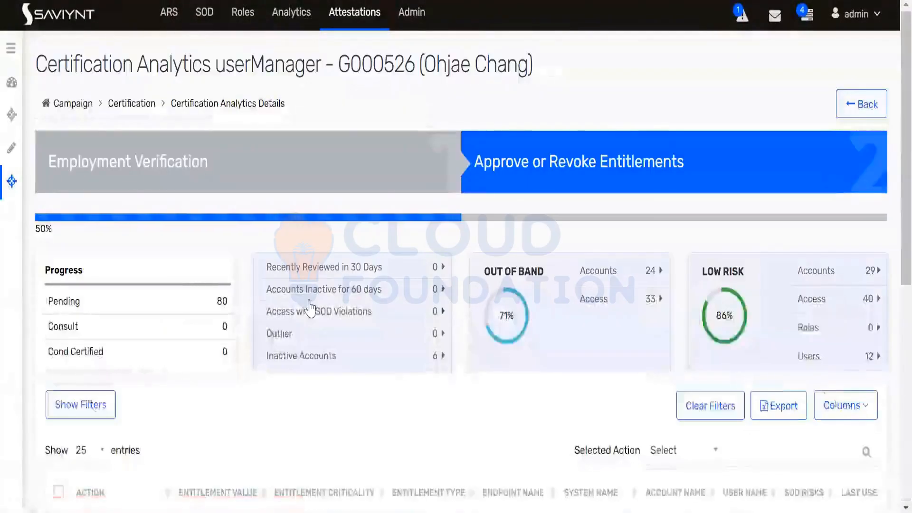
pyautogui.scroll(-5, 59, 249)
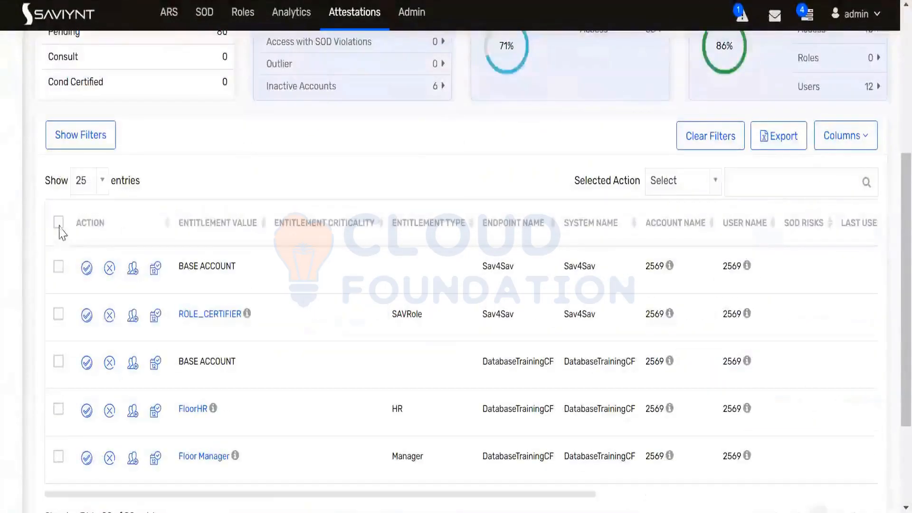
pyautogui.click(58, 224)
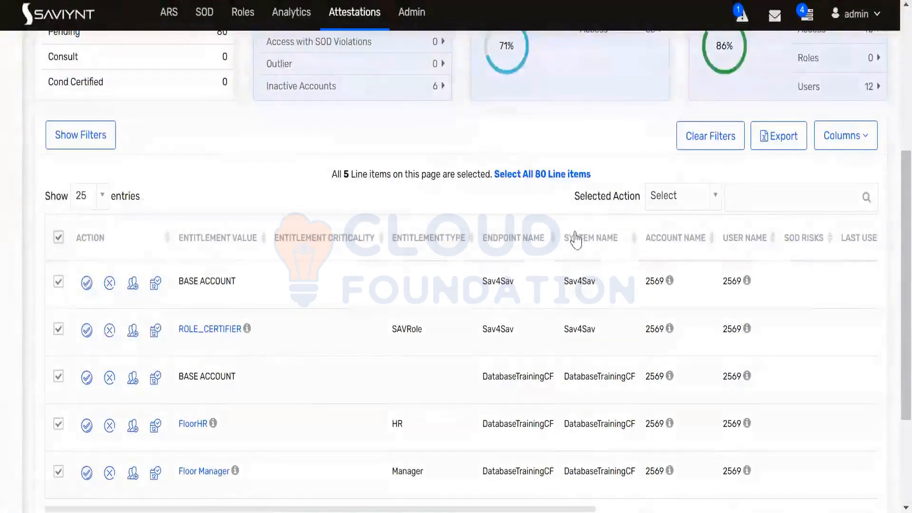
pyautogui.click(668, 202)
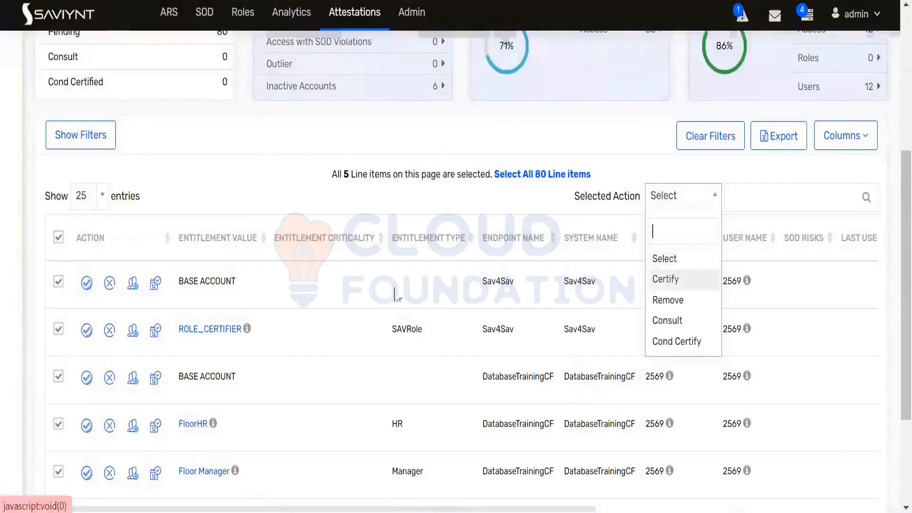
pyautogui.click(666, 279)
pyautogui.click(618, 229)
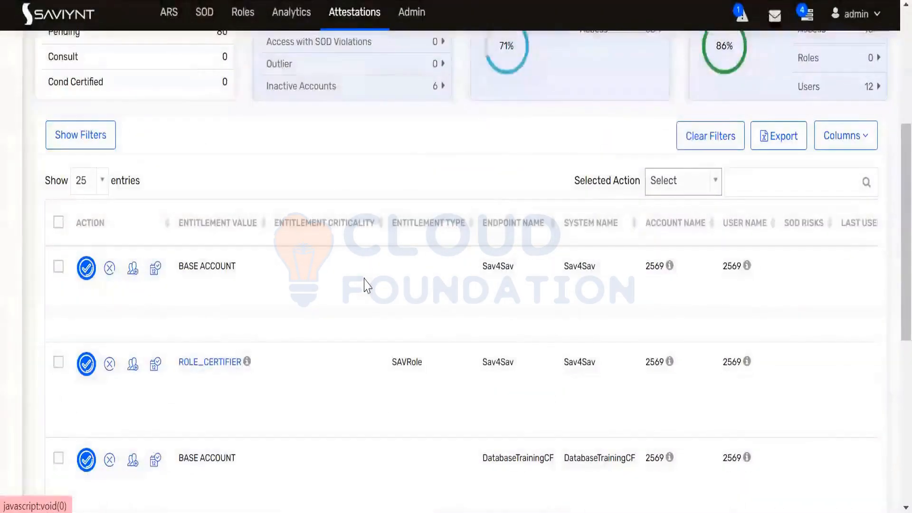
# Attempt Finish Access Review, note 23 entitlements still pending, and return to page 1
pyautogui.scroll(-10, 368, 285)
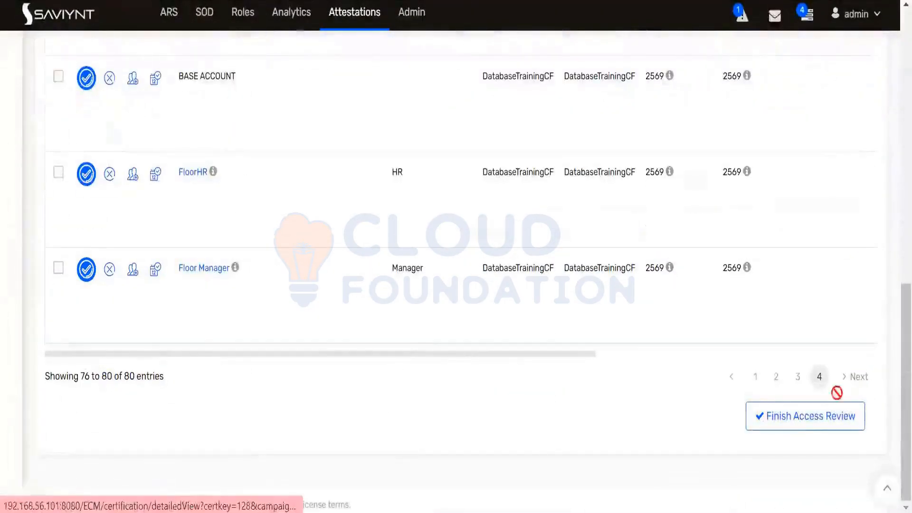
pyautogui.click(824, 415)
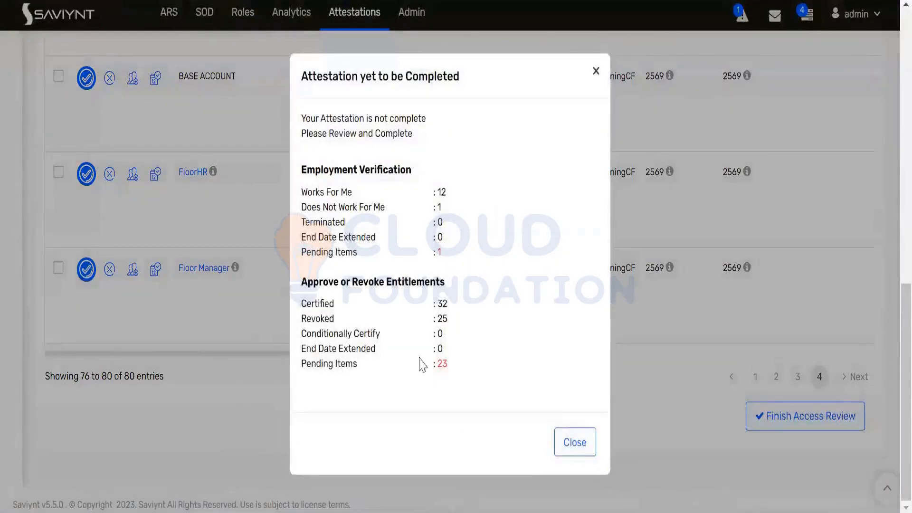
pyautogui.doubleClick(441, 363)
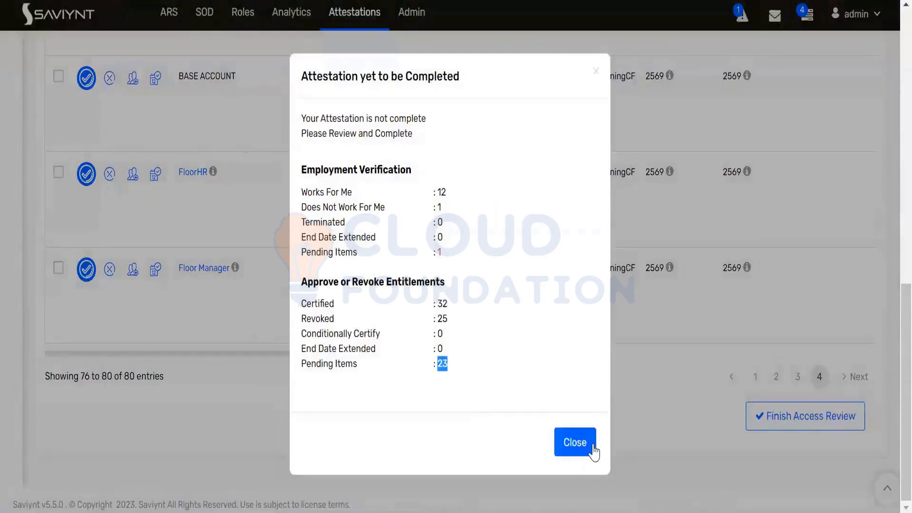
pyautogui.click(575, 442)
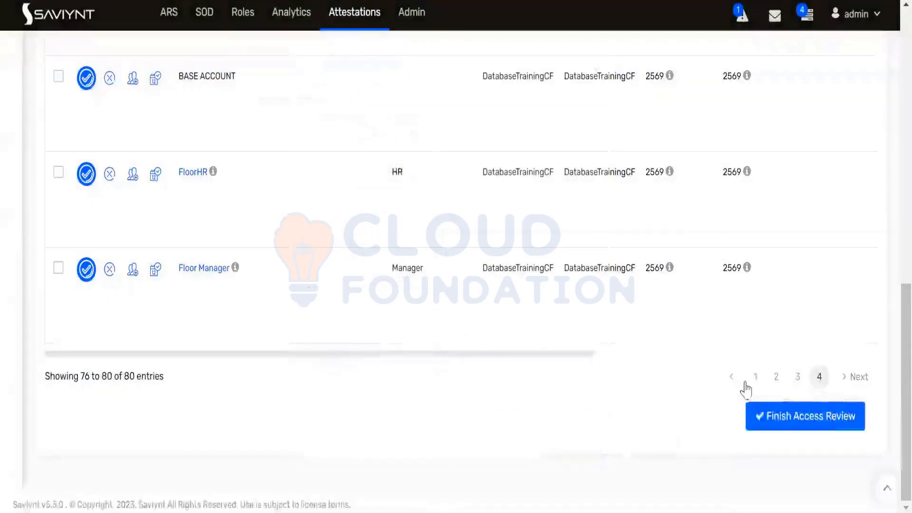
pyautogui.click(758, 380)
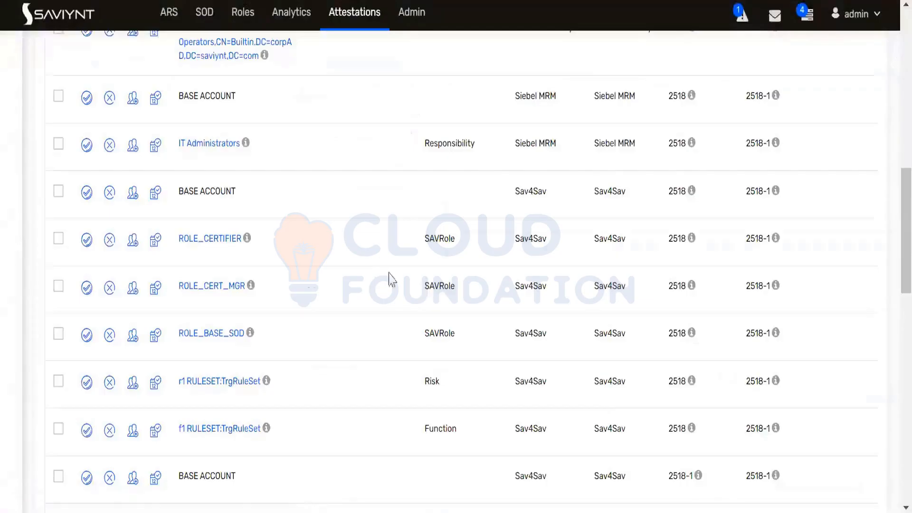
# Bulk-certify all 25 entitlement items on page 1
pyautogui.scroll(-3, 358, 257)
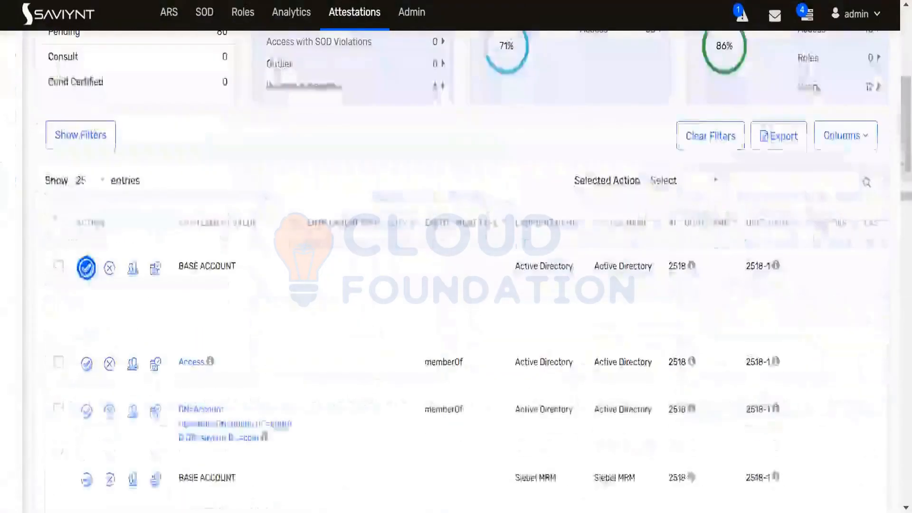
pyautogui.click(58, 222)
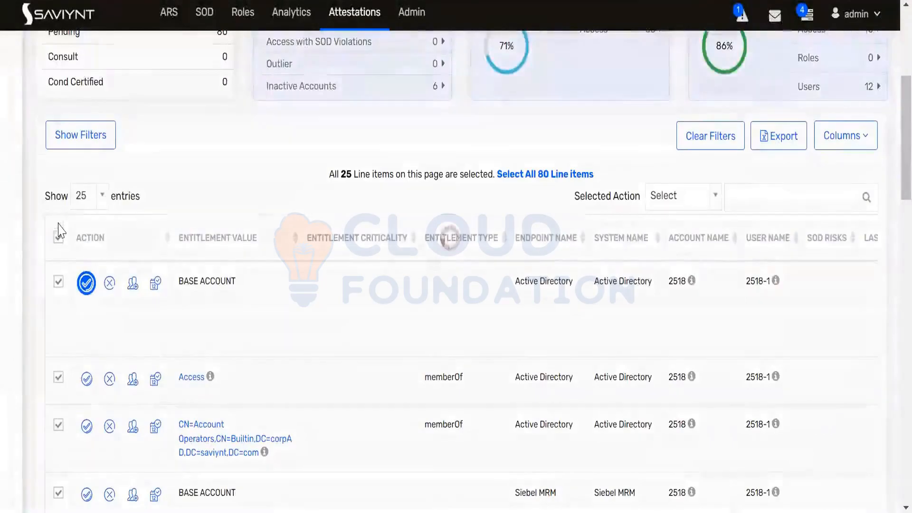
pyautogui.click(665, 209)
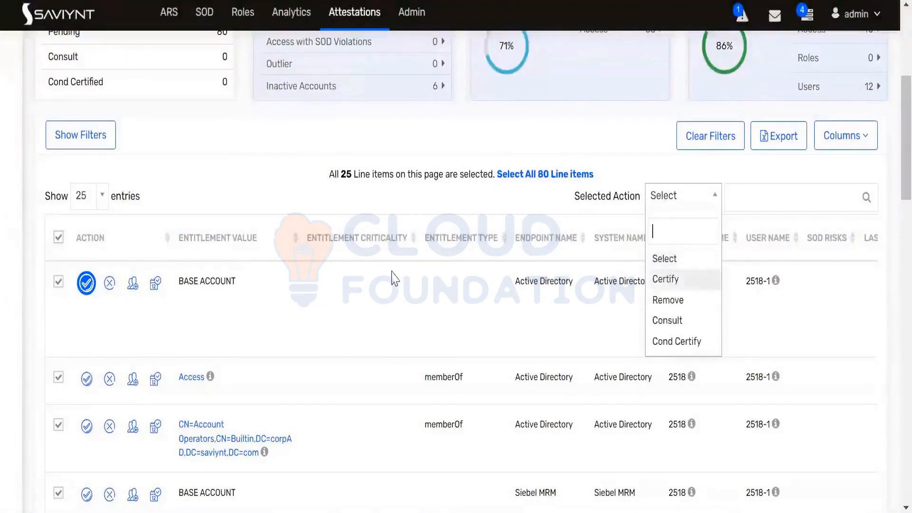
pyautogui.press('Return')
pyautogui.click(611, 229)
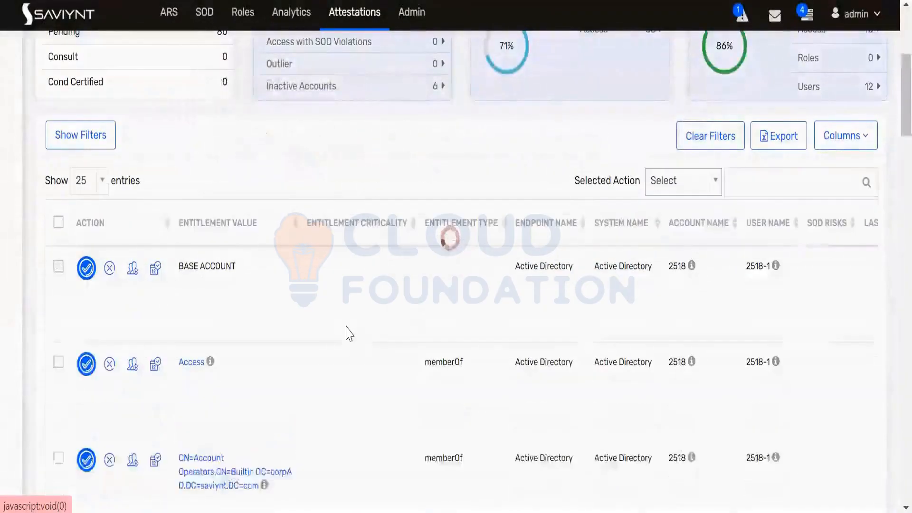
# Review the summary: zero entitlements pending, one employment verification item still pending
pyautogui.scroll(-15, 352, 333)
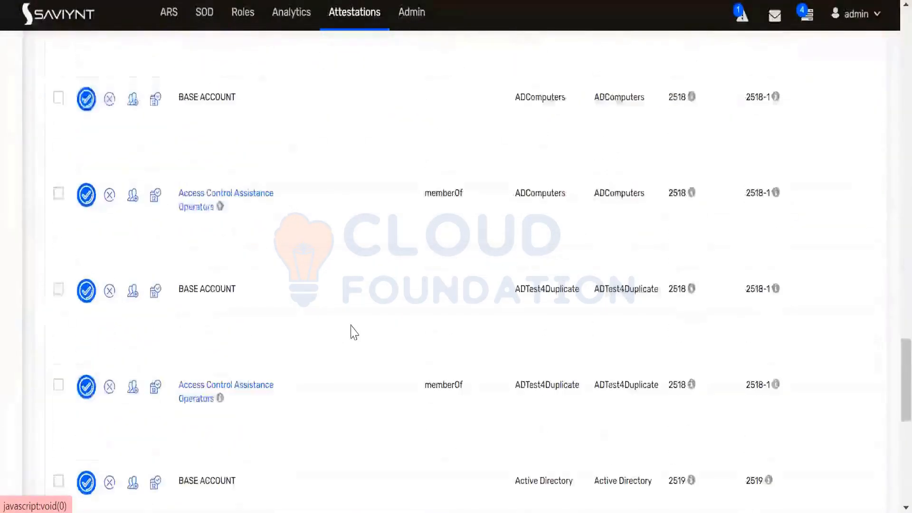
pyautogui.scroll(-10, 351, 331)
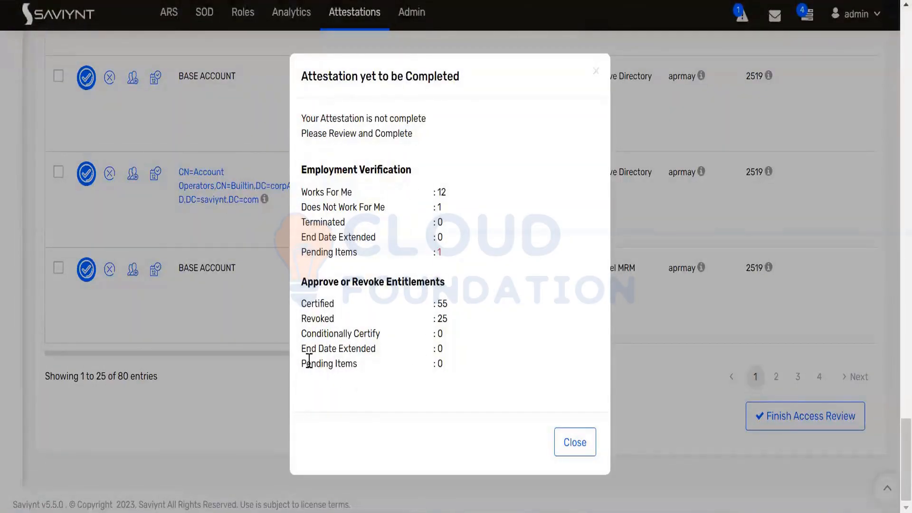
pyautogui.moveTo(307, 364); pyautogui.dragTo(357, 364)
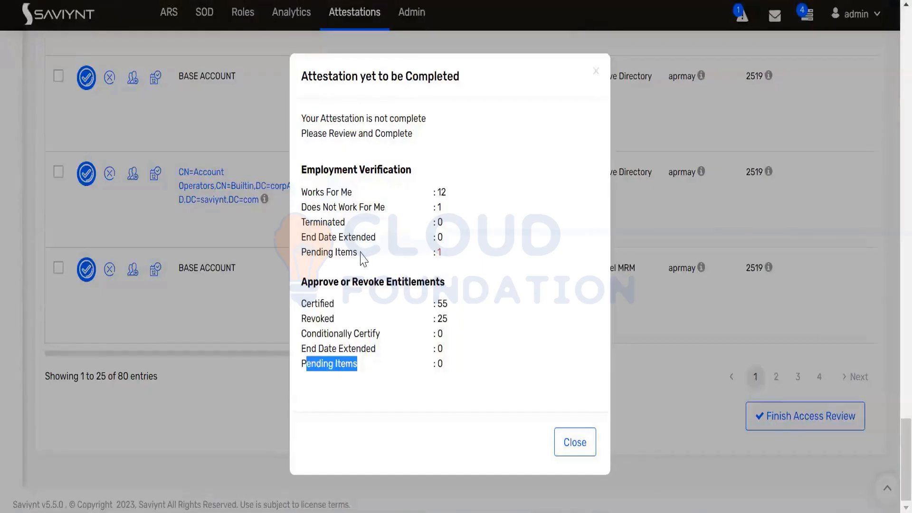
pyautogui.moveTo(359, 252); pyautogui.dragTo(307, 250)
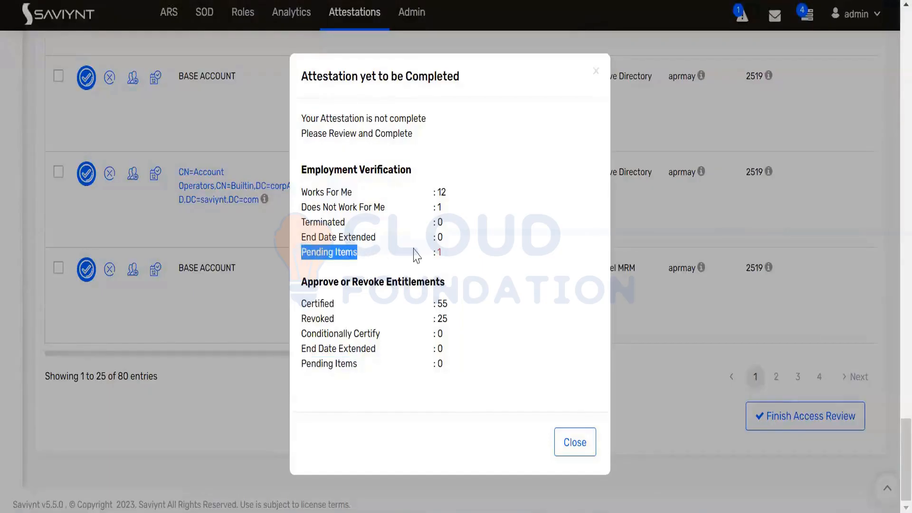
pyautogui.click(575, 442)
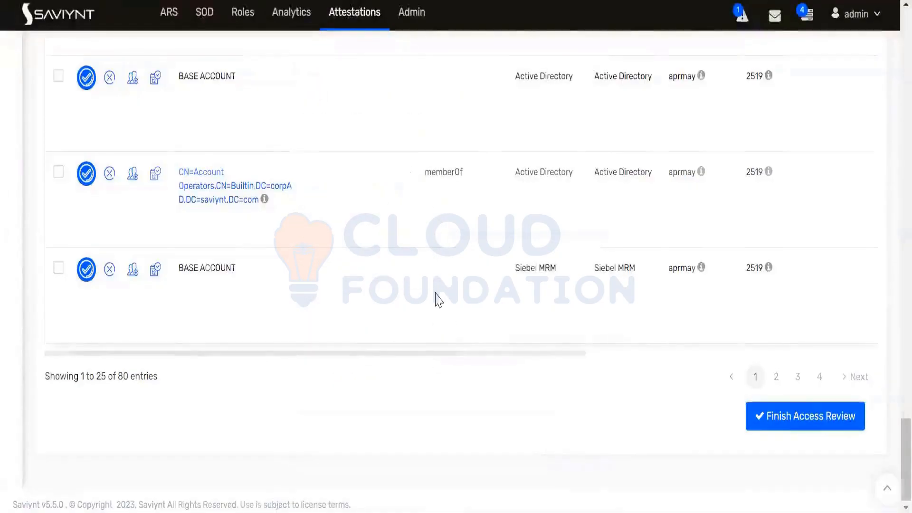
pyautogui.scroll(15, 434, 300)
pyautogui.scroll(10, 434, 299)
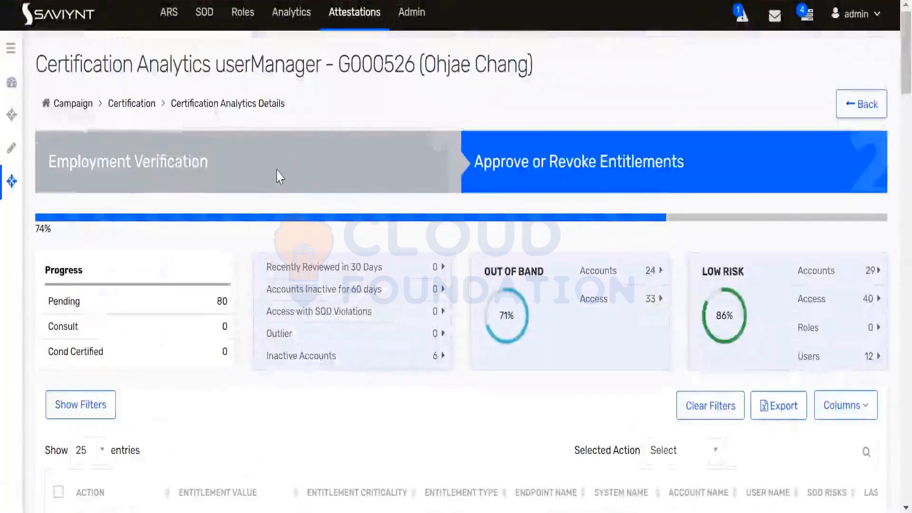
# Revisit Employment Verification and set the Admin employee's status to Works For Me
pyautogui.click(877, 104)
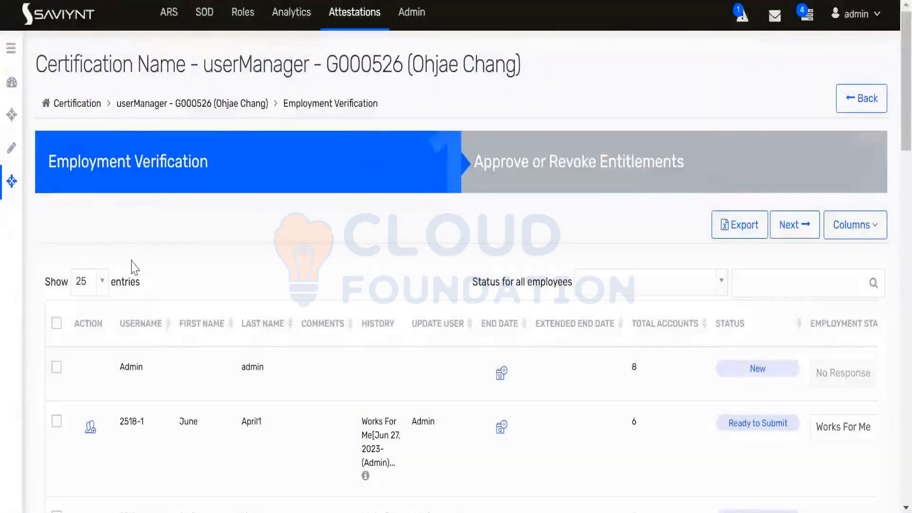
pyautogui.scroll(-4, 134, 268)
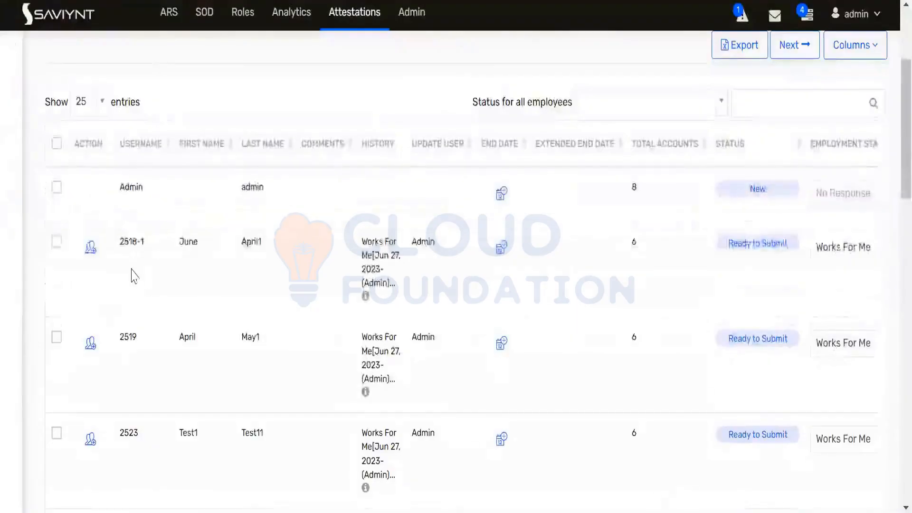
pyautogui.scroll(-20, 135, 268)
pyautogui.scroll(20, 134, 277)
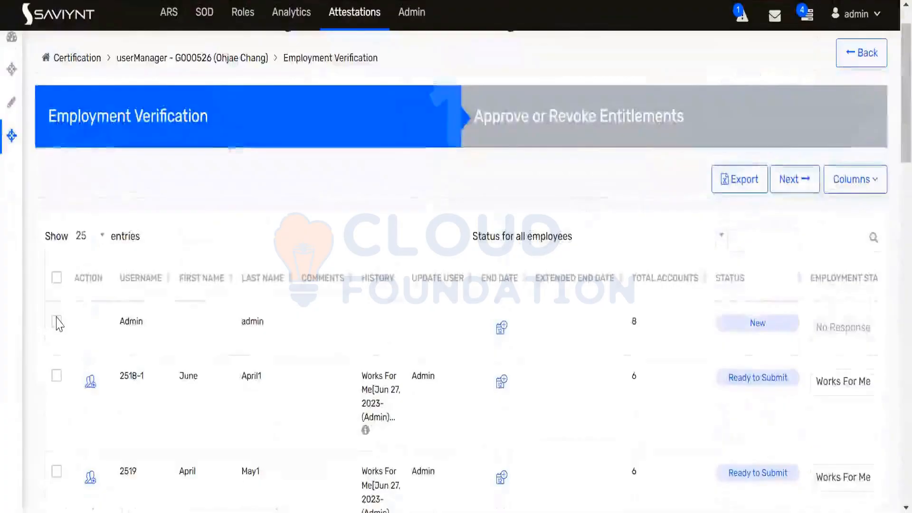
pyautogui.click(57, 321)
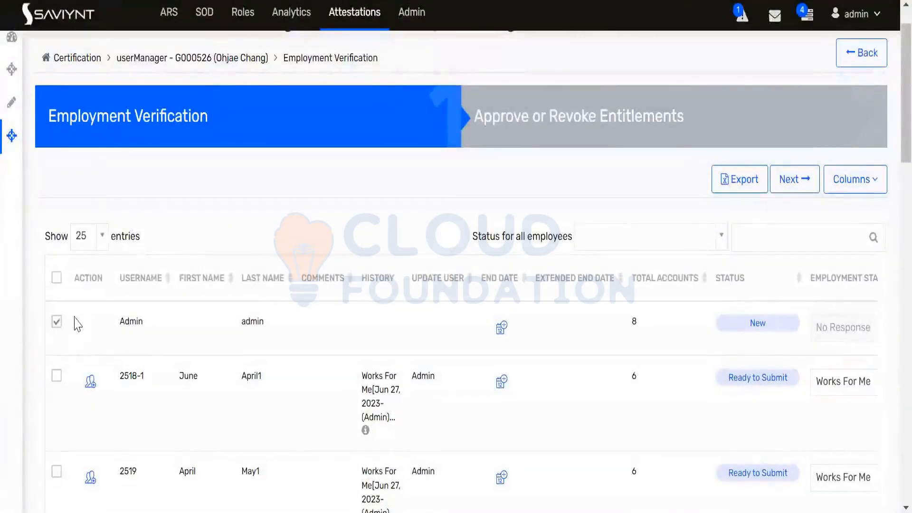
pyautogui.click(690, 238)
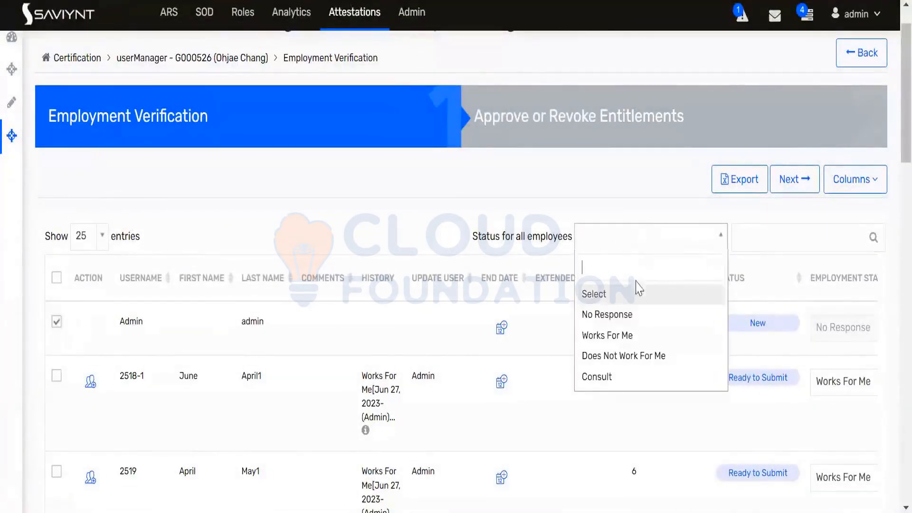
pyautogui.click(614, 340)
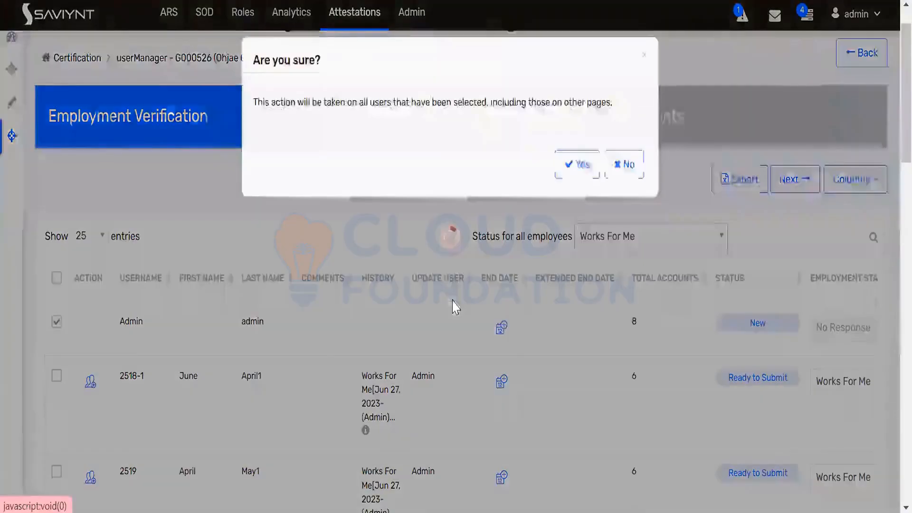
pyautogui.click(582, 166)
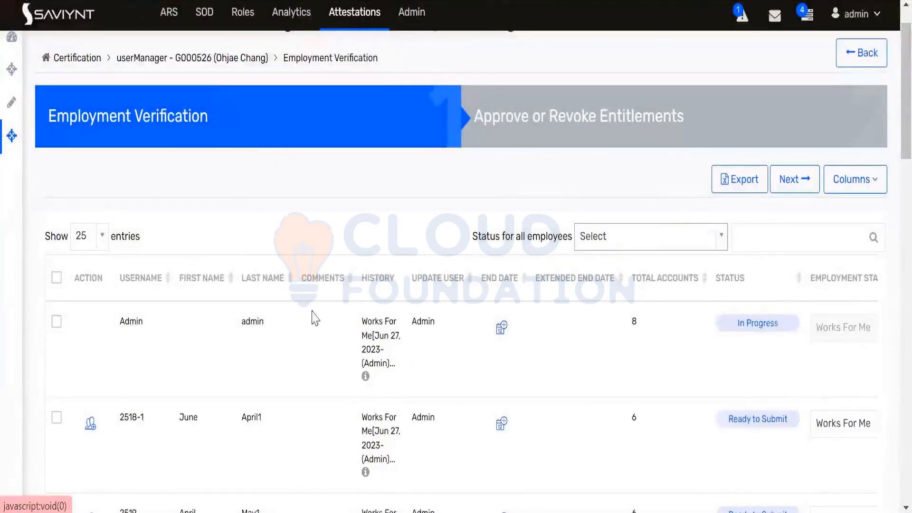
# Dismiss the status choices unchanged and continue to the Approve or Revoke Entitlements step
pyautogui.click(56, 323)
pyautogui.click(594, 238)
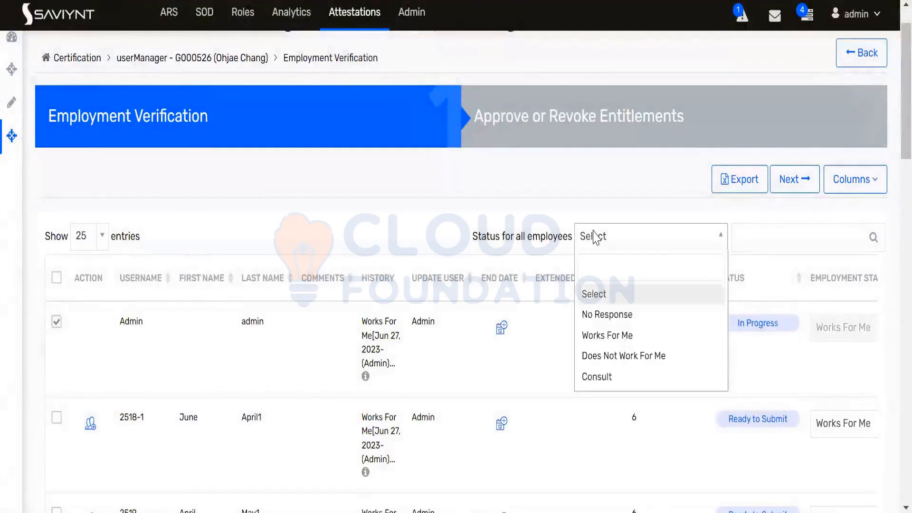
pyautogui.click(298, 216)
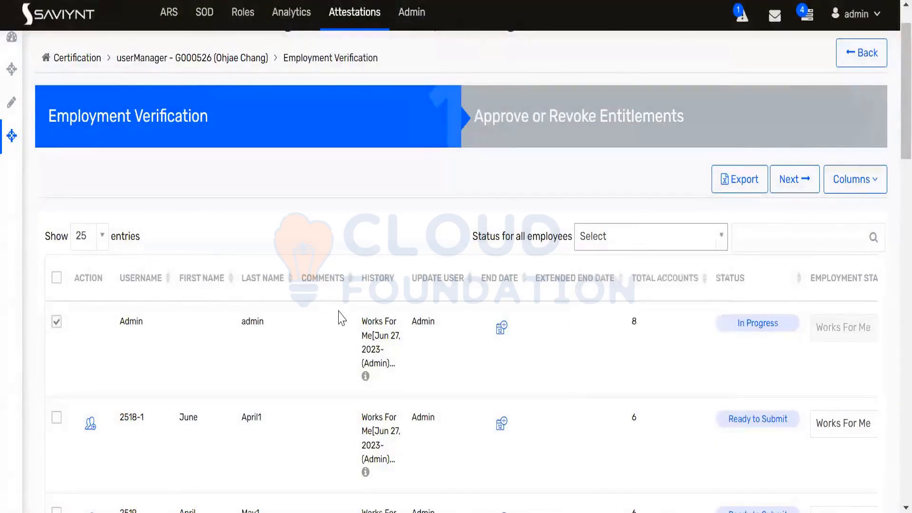
pyautogui.scroll(-15, 344, 315)
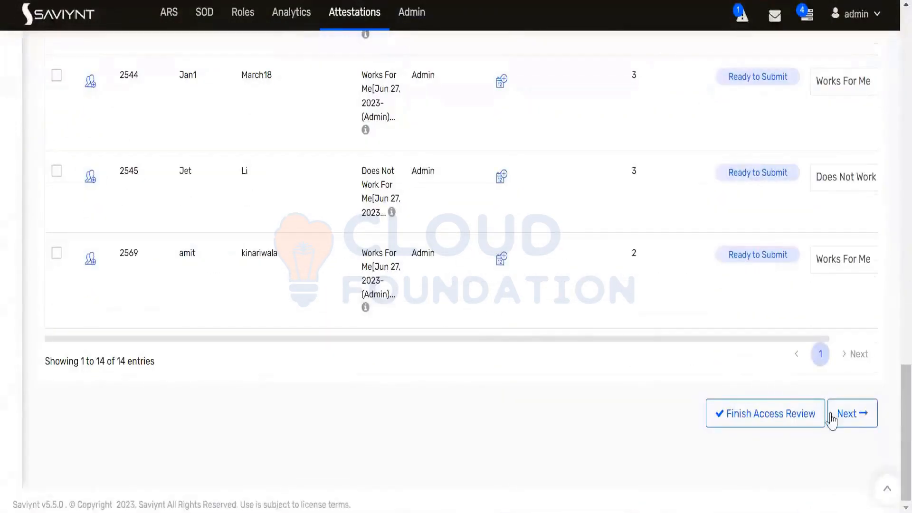
pyautogui.click(850, 420)
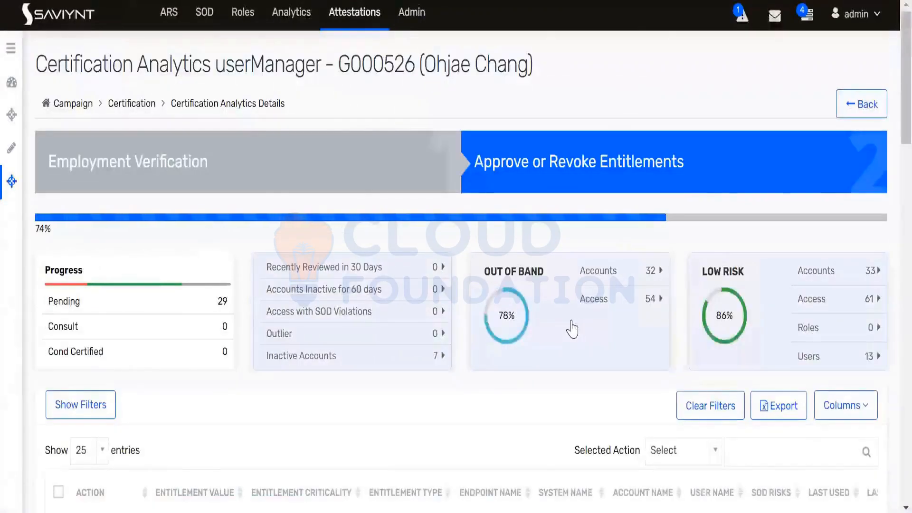
# Check the incomplete-attestation warning showing 29 entitlements pending, then close it
pyautogui.scroll(-10, 571, 327)
pyautogui.scroll(6, 571, 328)
pyautogui.scroll(-6, 572, 328)
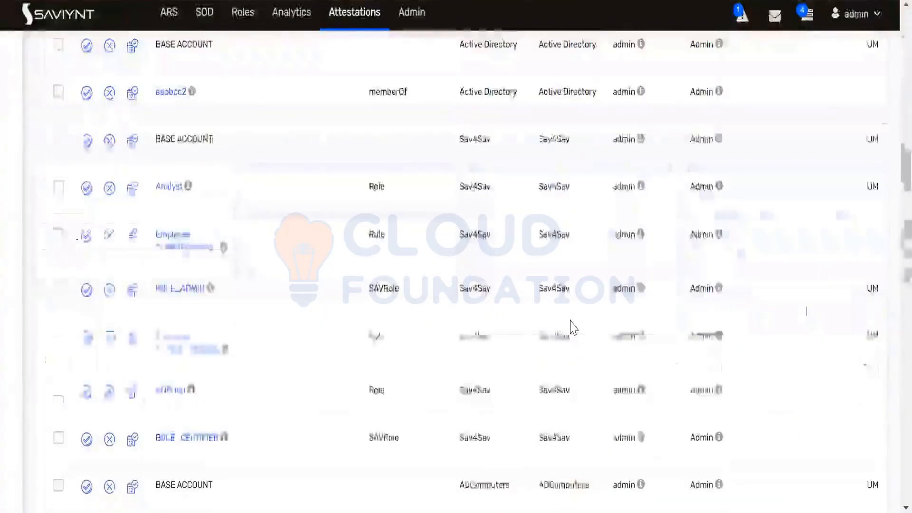
pyautogui.scroll(-10, 571, 328)
pyautogui.scroll(-3, 573, 328)
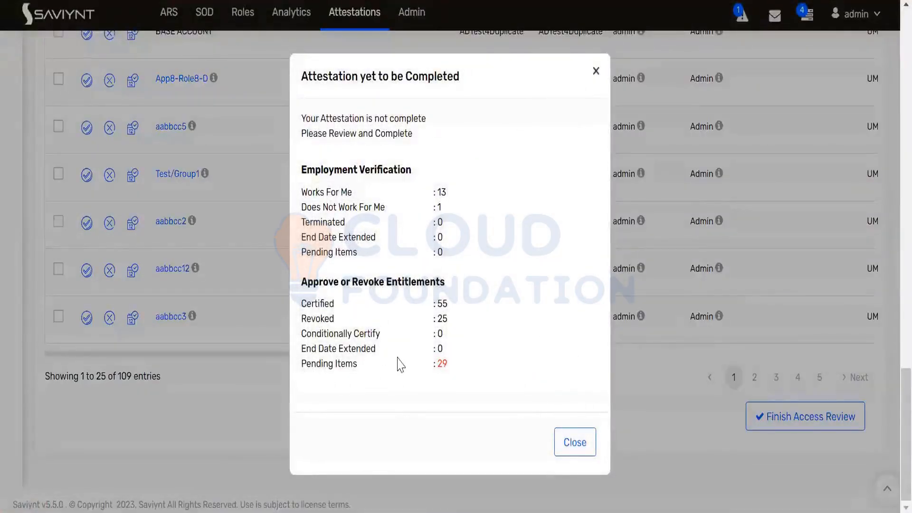
pyautogui.moveTo(357, 367); pyautogui.dragTo(300, 364)
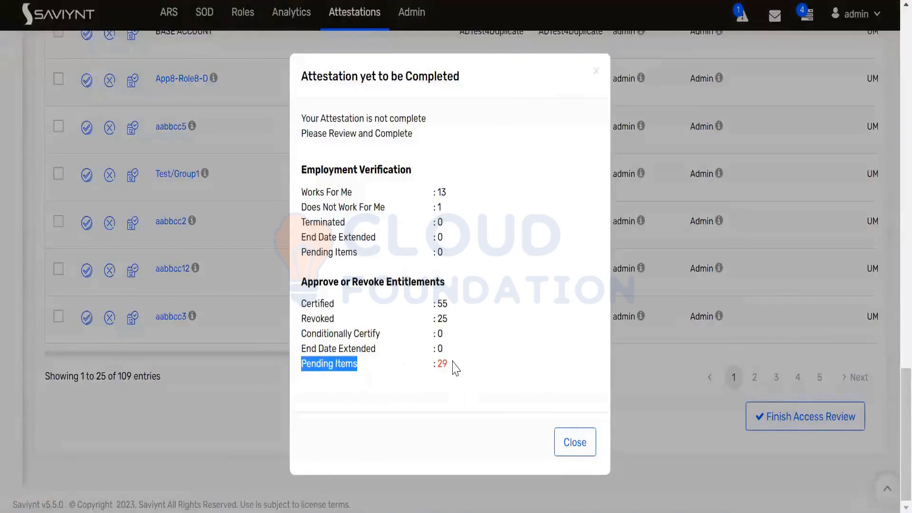
pyautogui.click(586, 442)
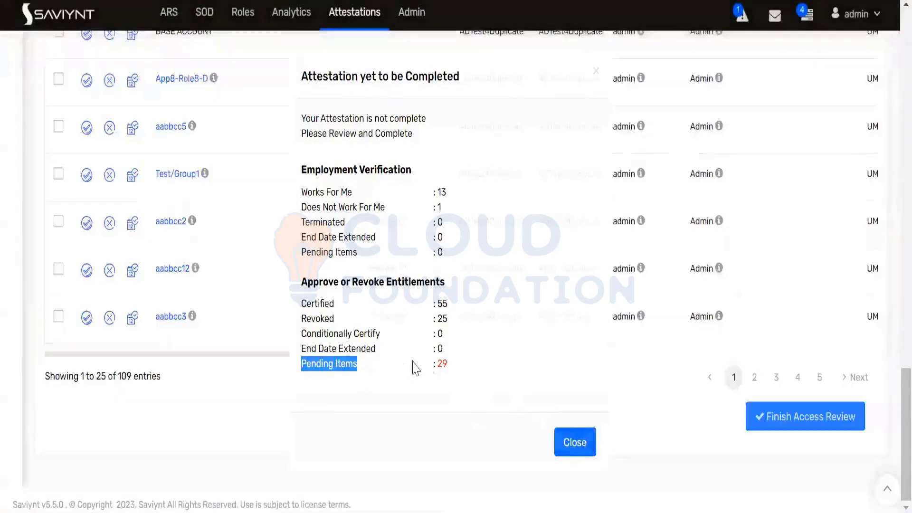
pyautogui.scroll(20, 280, 284)
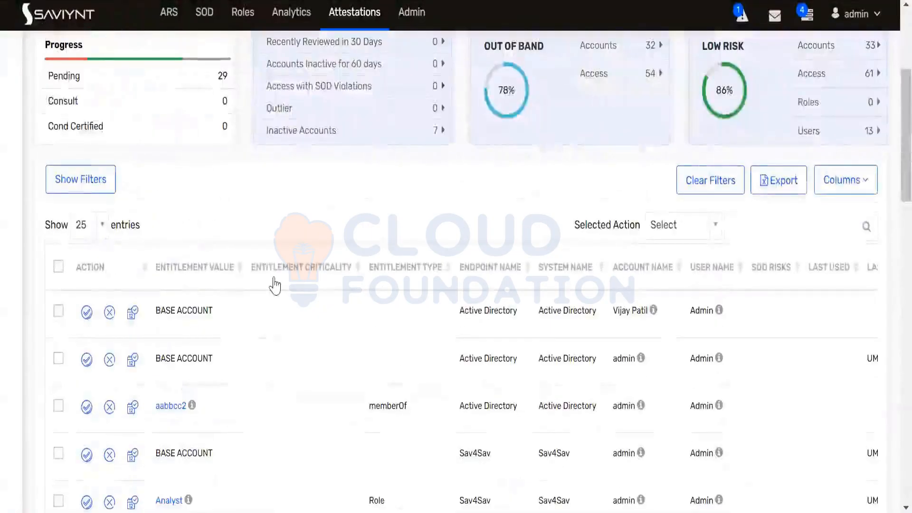
# Show 100 entitlement rows per page and mark the AD Application1 base account row
pyautogui.click(94, 235)
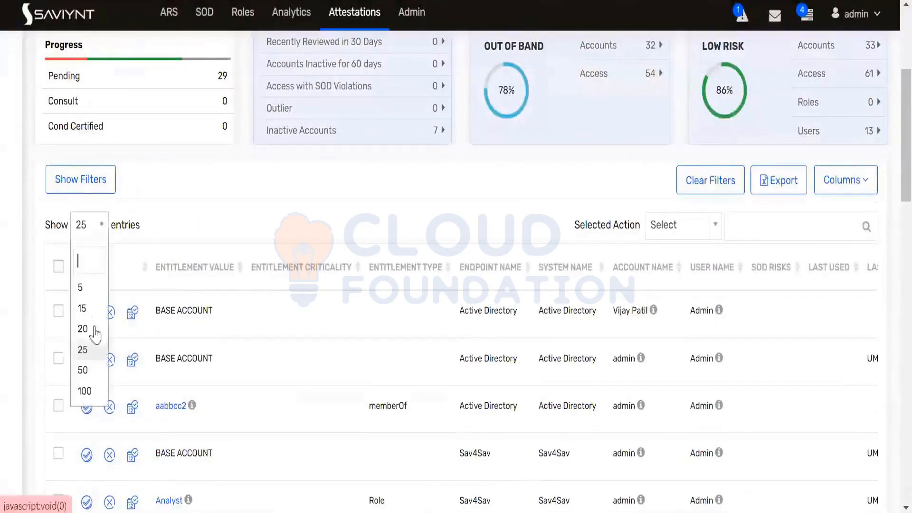
pyautogui.click(90, 392)
pyautogui.scroll(-20, 244, 309)
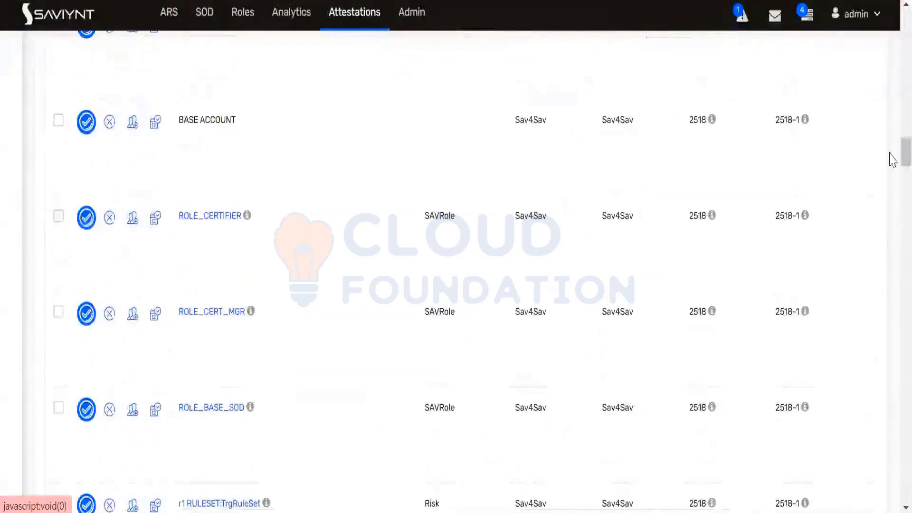
pyautogui.scroll(-15, 891, 475)
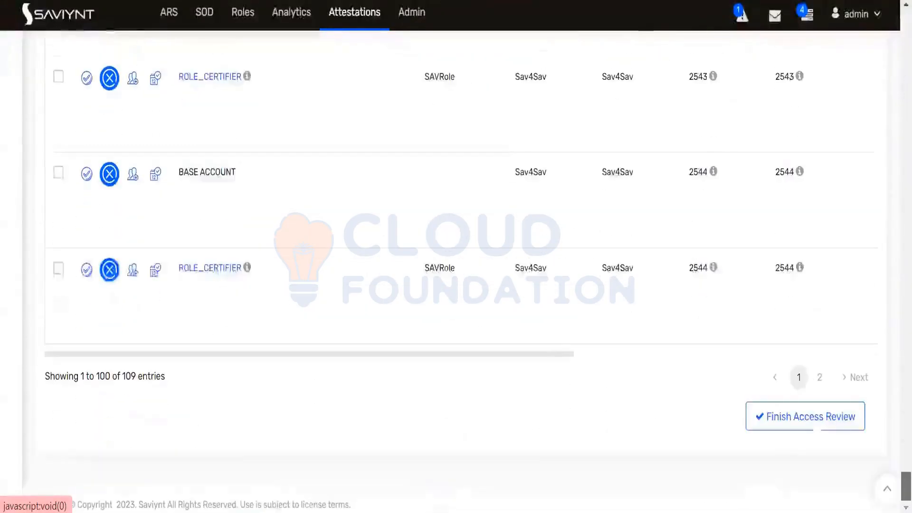
pyautogui.scroll(10, 892, 424)
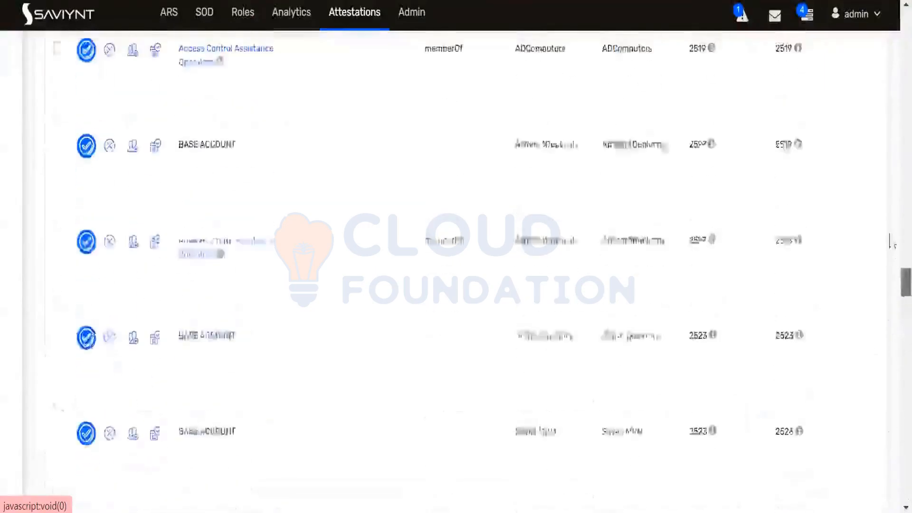
pyautogui.moveTo(891, 185); pyautogui.dragTo(891, 99)
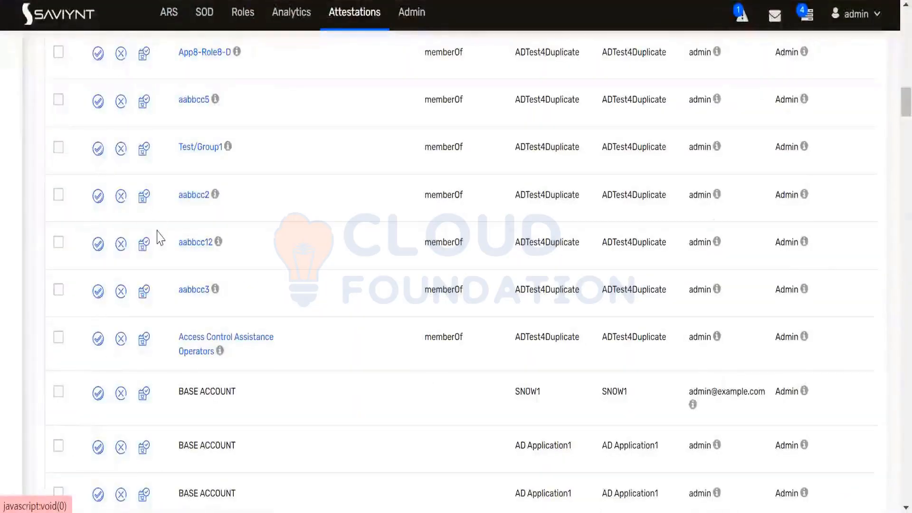
pyautogui.scroll(-5, 161, 238)
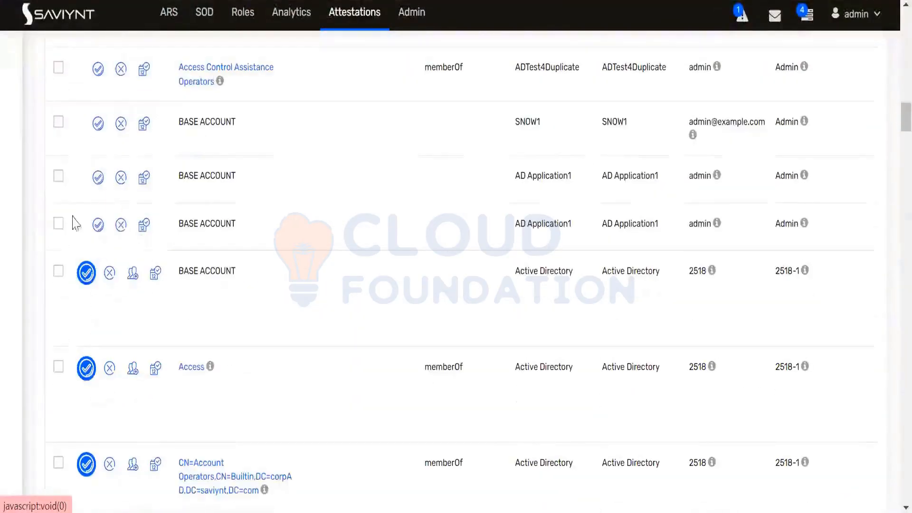
pyautogui.click(58, 223)
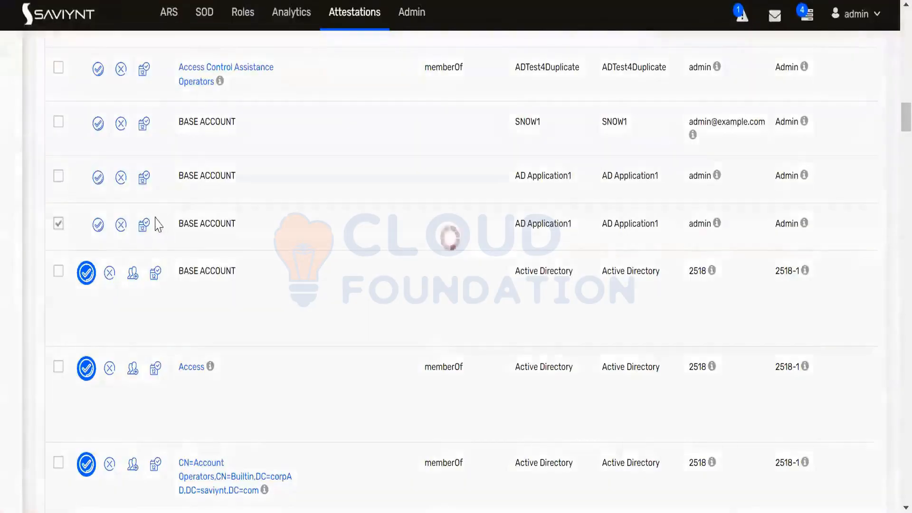
pyautogui.scroll(10, 173, 210)
pyautogui.scroll(10, 65, 189)
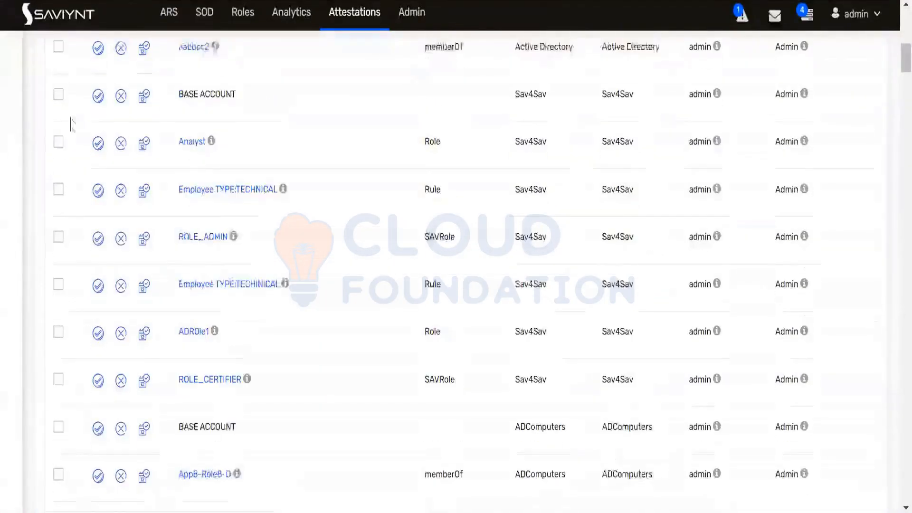
# Certify all 100 selected line items and finish the access review
pyautogui.click(59, 356)
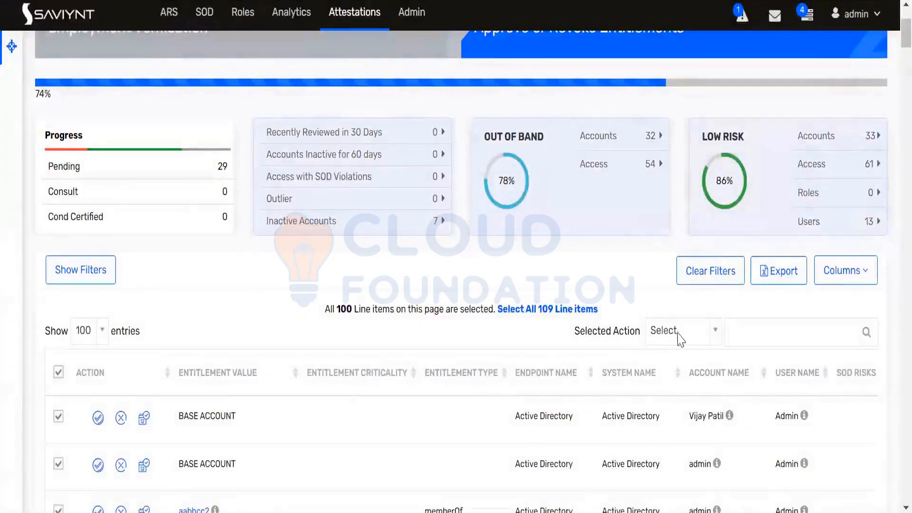
pyautogui.click(711, 332)
pyautogui.click(675, 420)
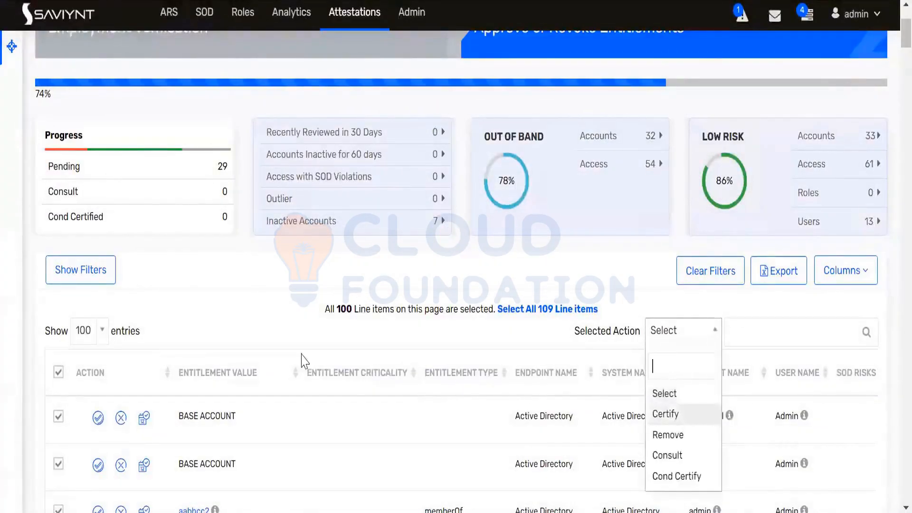
pyautogui.press('Return')
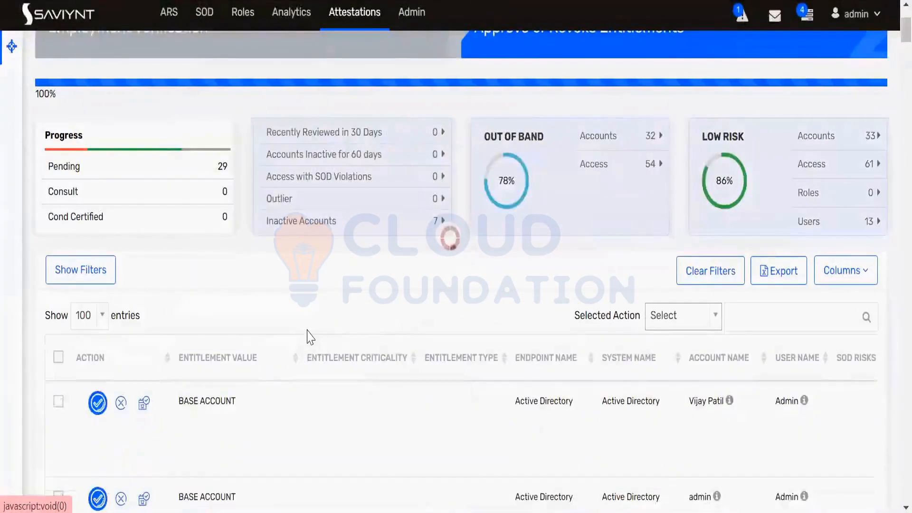
pyautogui.scroll(-5, 340, 309)
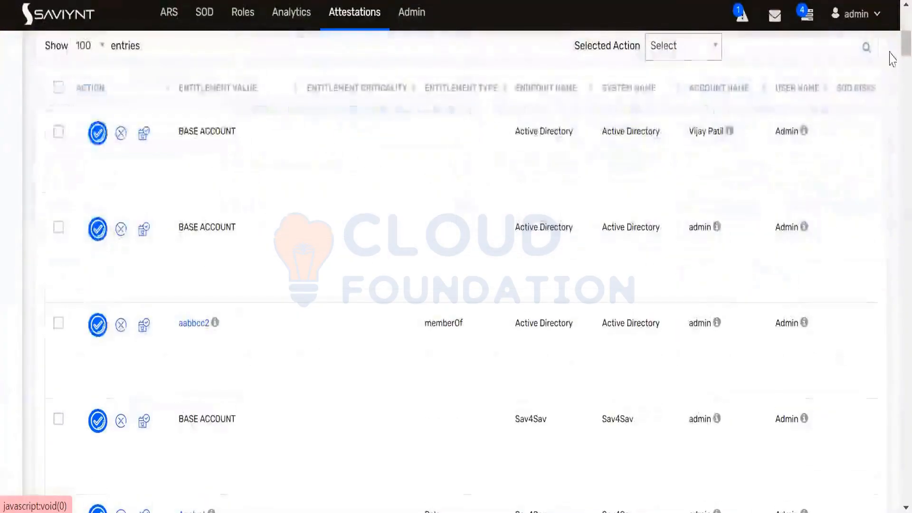
pyautogui.moveTo(906, 45); pyautogui.dragTo(906, 492)
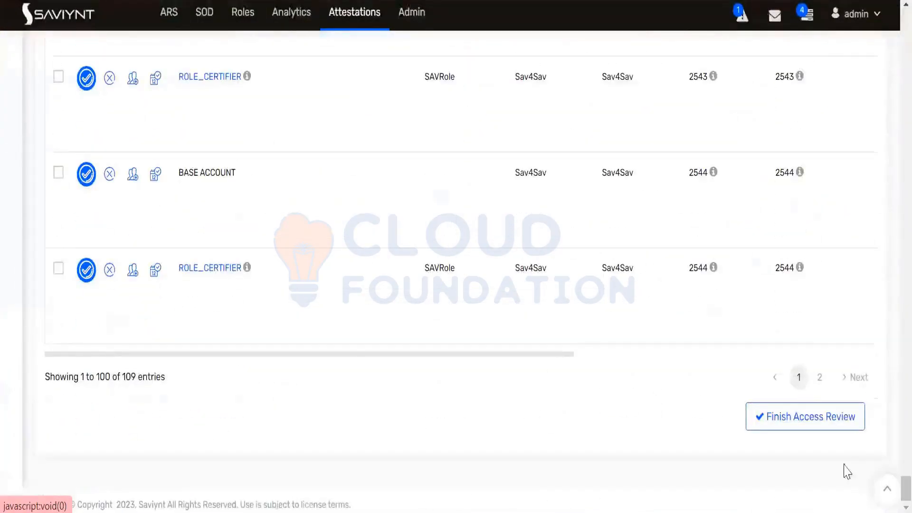
pyautogui.click(826, 418)
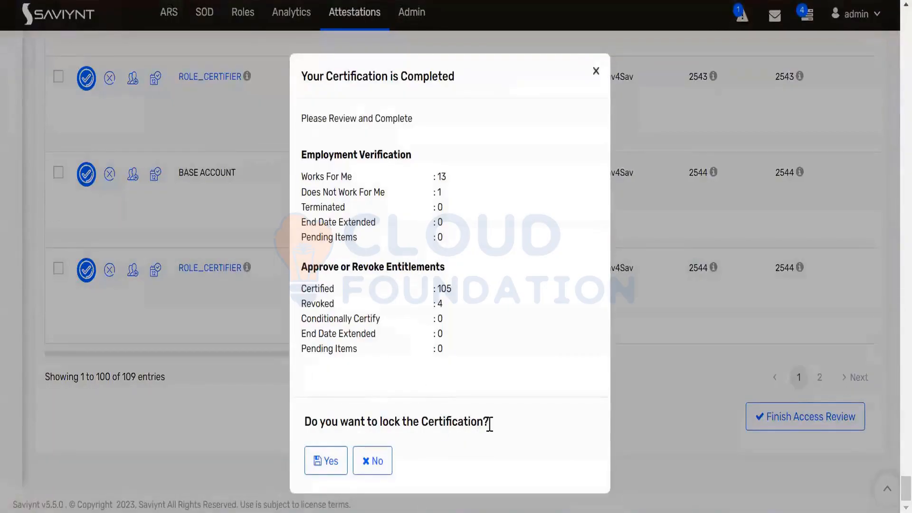
# Answer Yes to lock the completed userManager certification
pyautogui.tripleClick(402, 423)
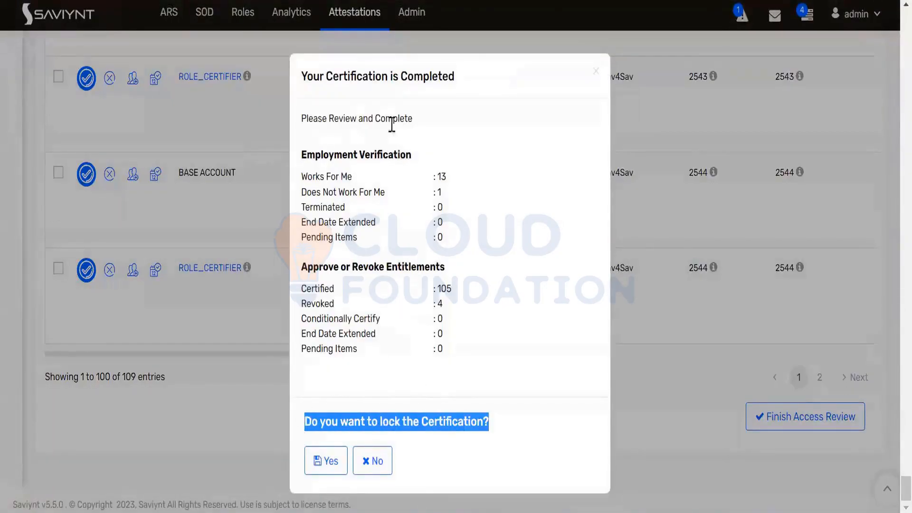
pyautogui.click(326, 462)
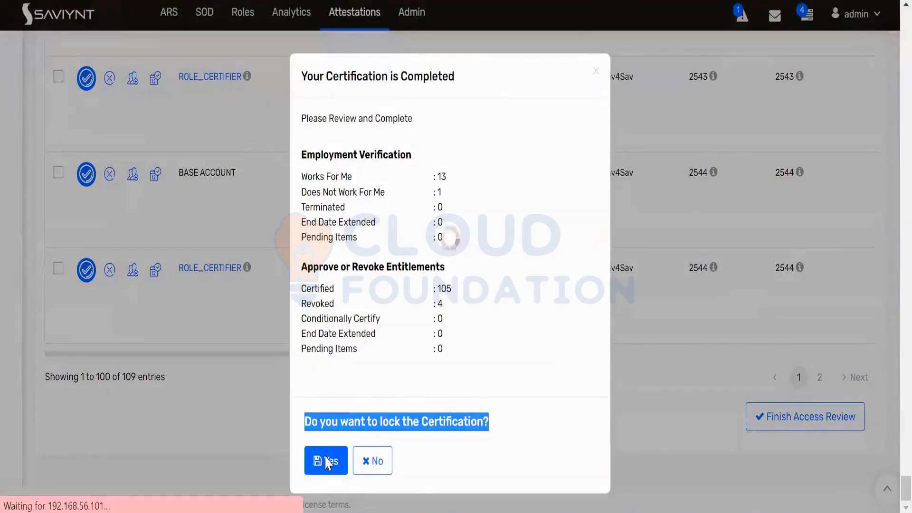
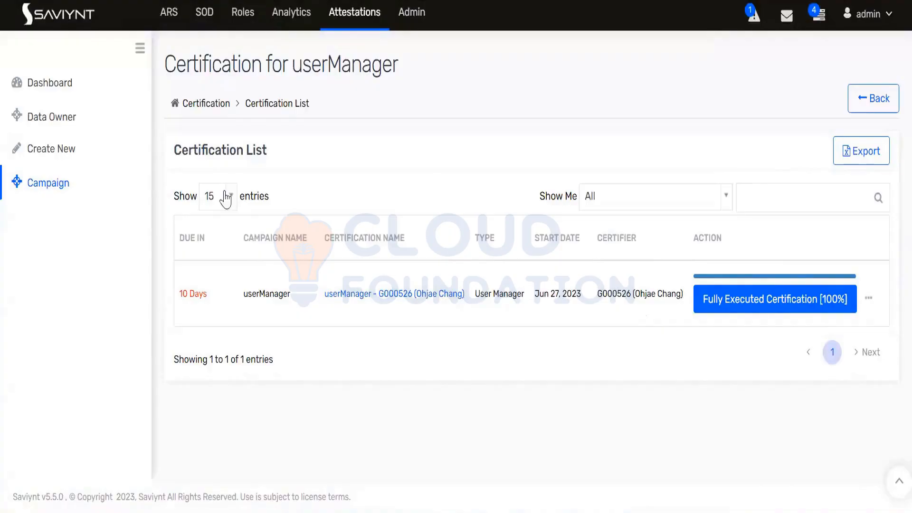
# Open the Campaign List showing the In Progress umrp2201 and um-06-03 campaigns
pyautogui.click(51, 186)
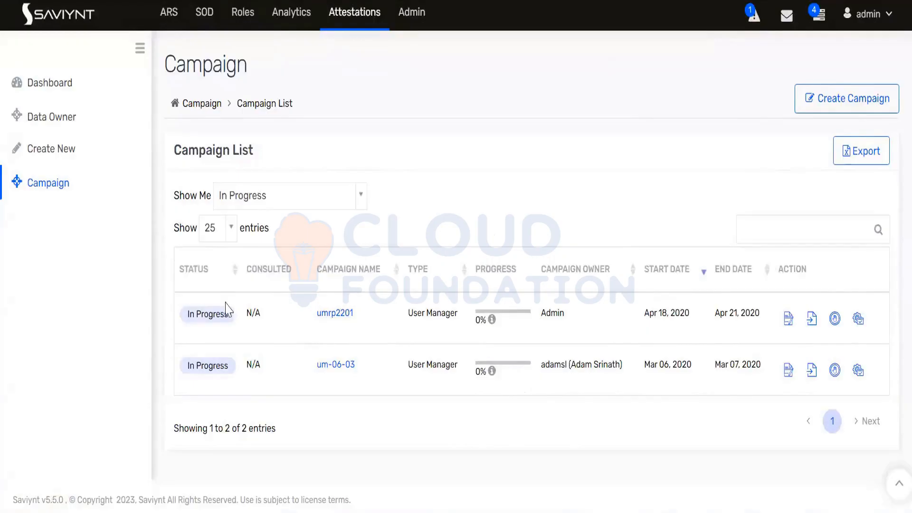
# Start reconfiguring the In Progress umrp2201 campaign and confirm with Yes
pyautogui.moveTo(236, 322); pyautogui.dragTo(181, 329)
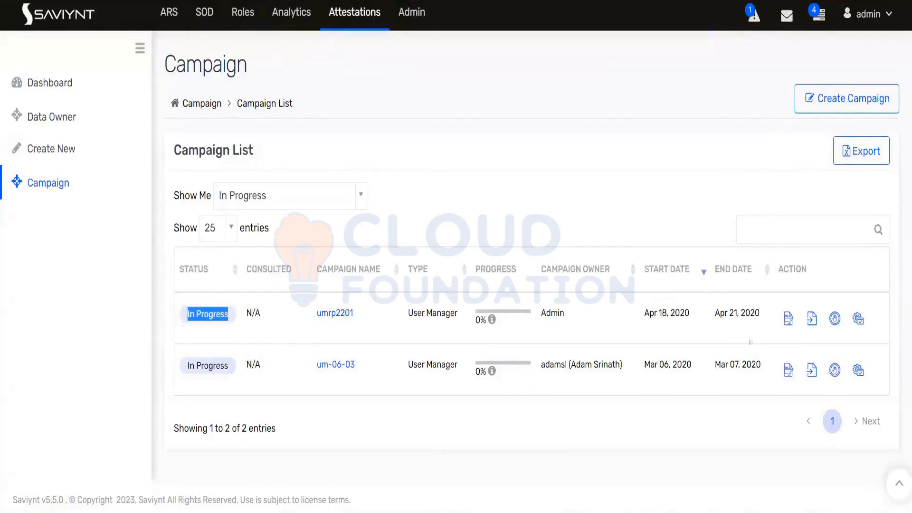
pyautogui.click(857, 318)
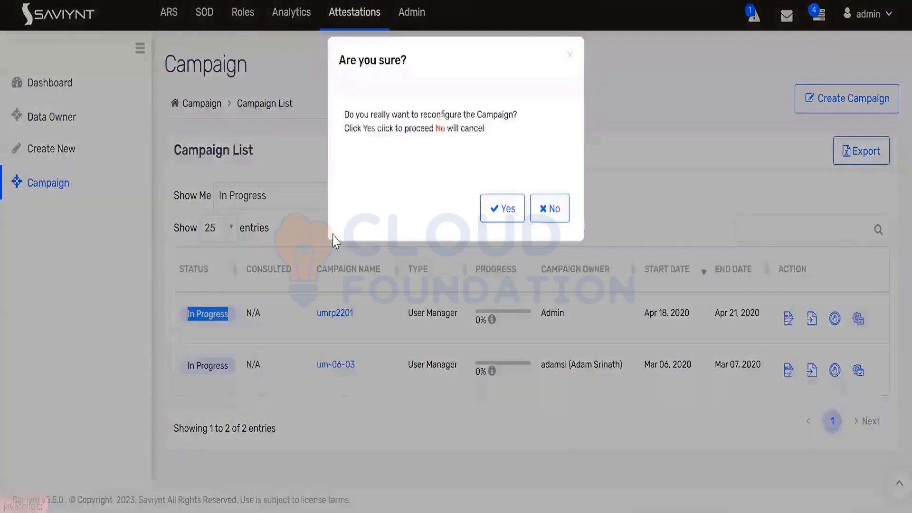
pyautogui.click(523, 213)
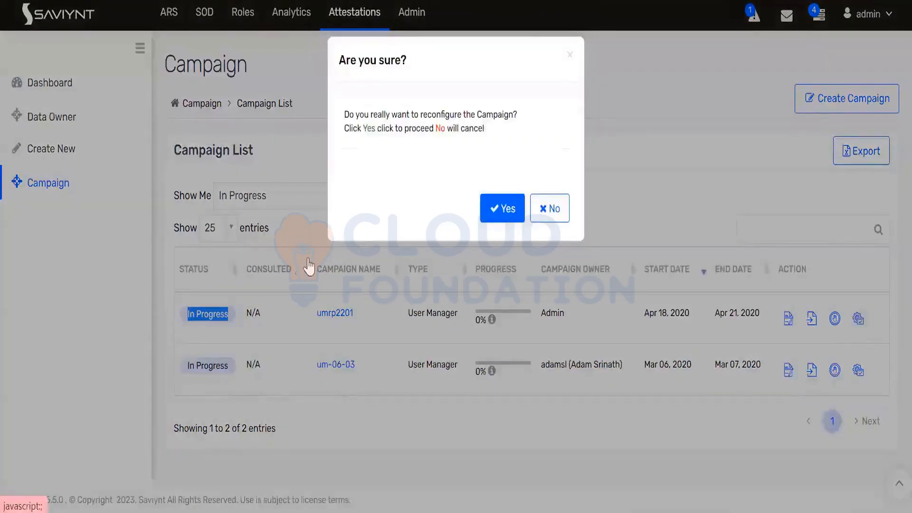
# Switch Hide Bulk Checkbox from Step 1 and from Step 2 to ON
pyautogui.scroll(-2, 294, 247)
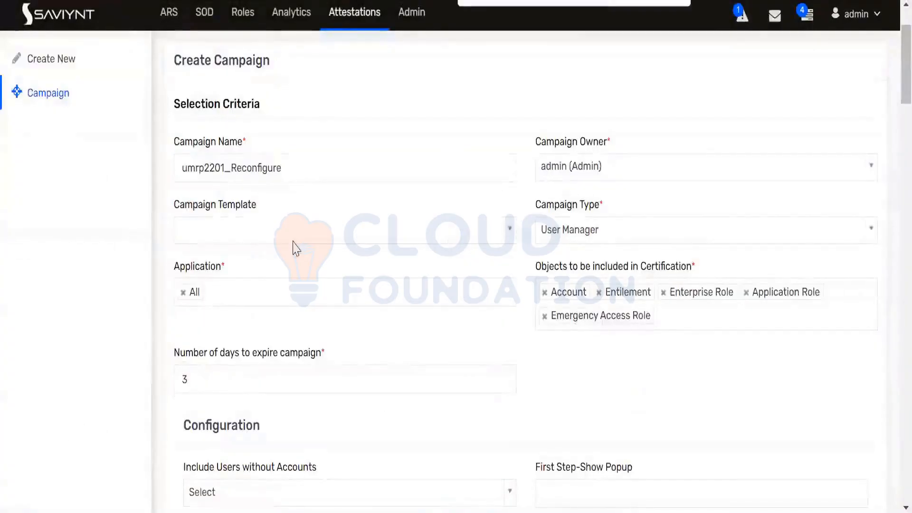
pyautogui.write('bulk')
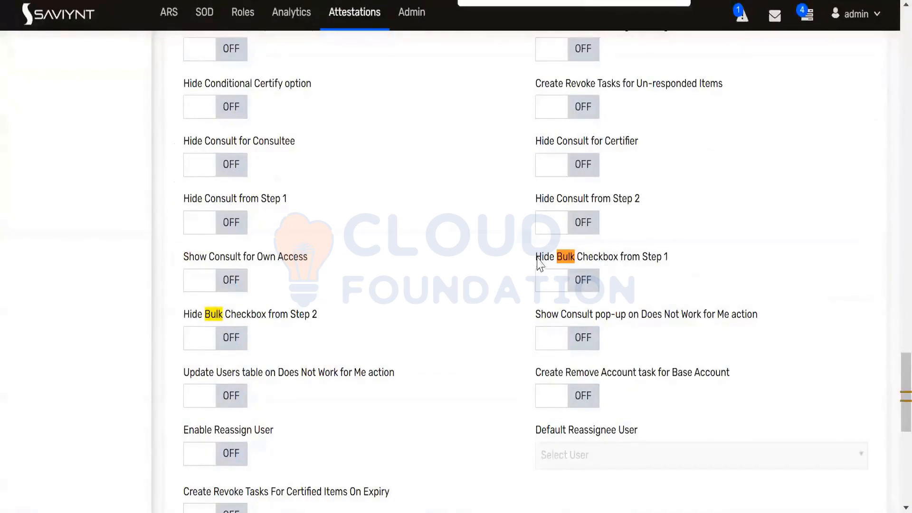
pyautogui.moveTo(536, 257); pyautogui.dragTo(666, 265)
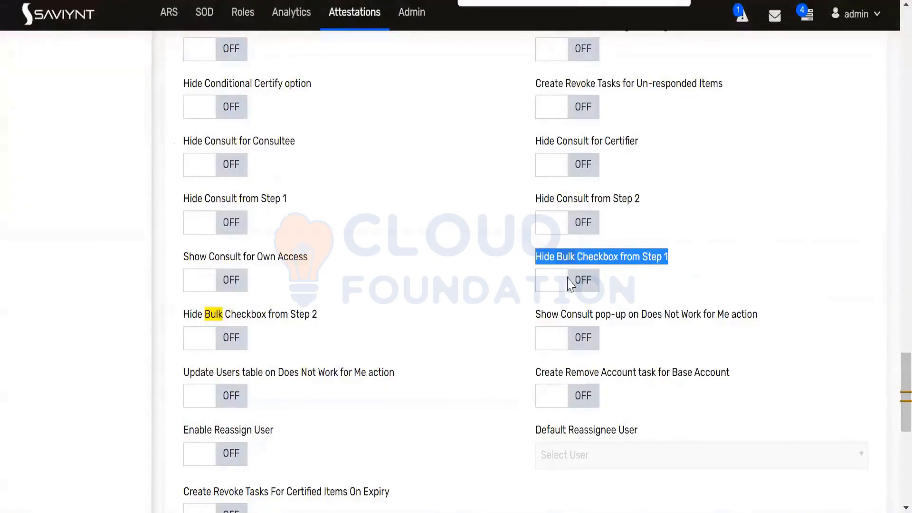
pyautogui.click(551, 285)
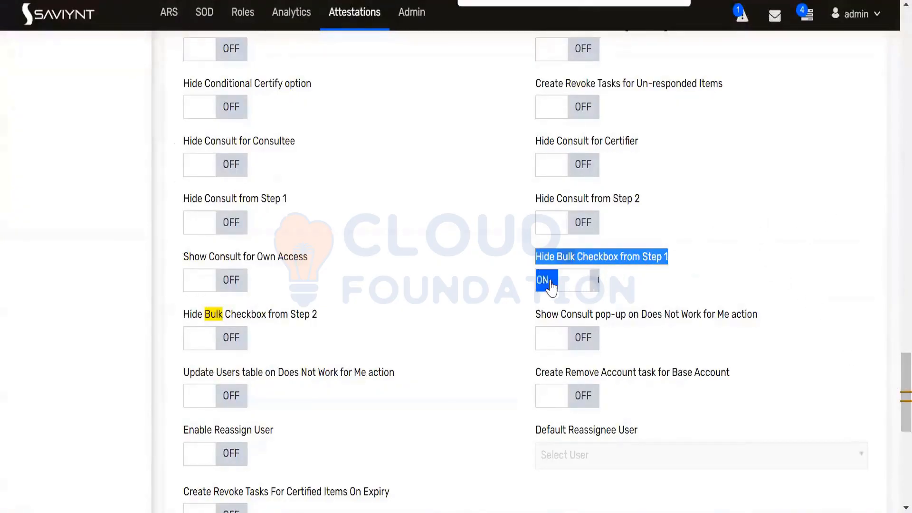
pyautogui.click(201, 341)
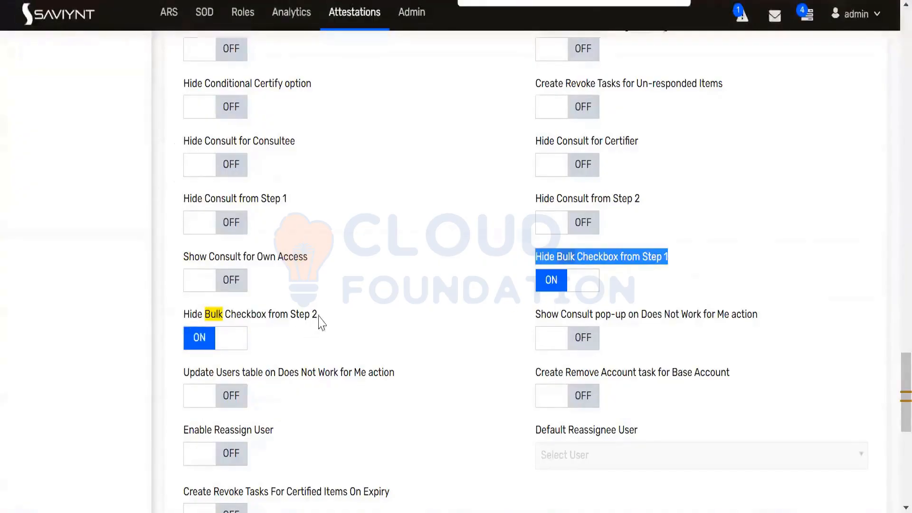
pyautogui.moveTo(318, 314); pyautogui.dragTo(182, 314)
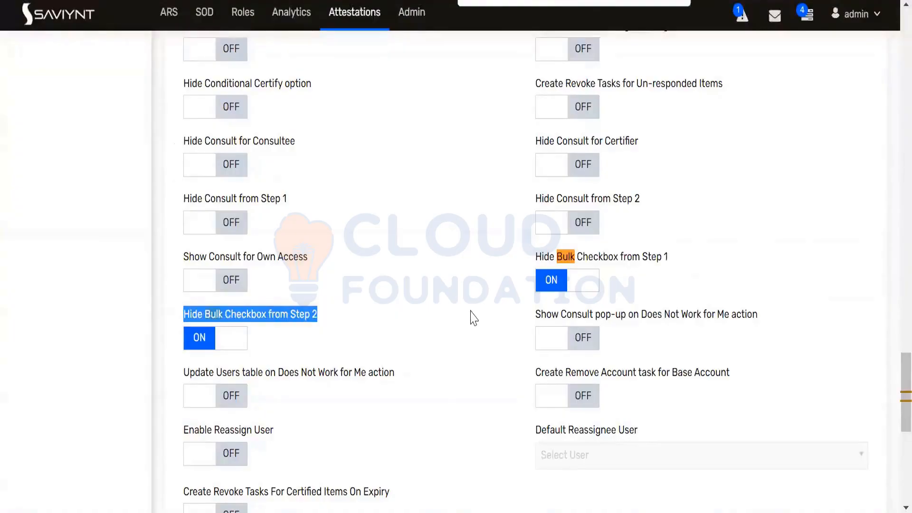
pyautogui.scroll(20, 477, 318)
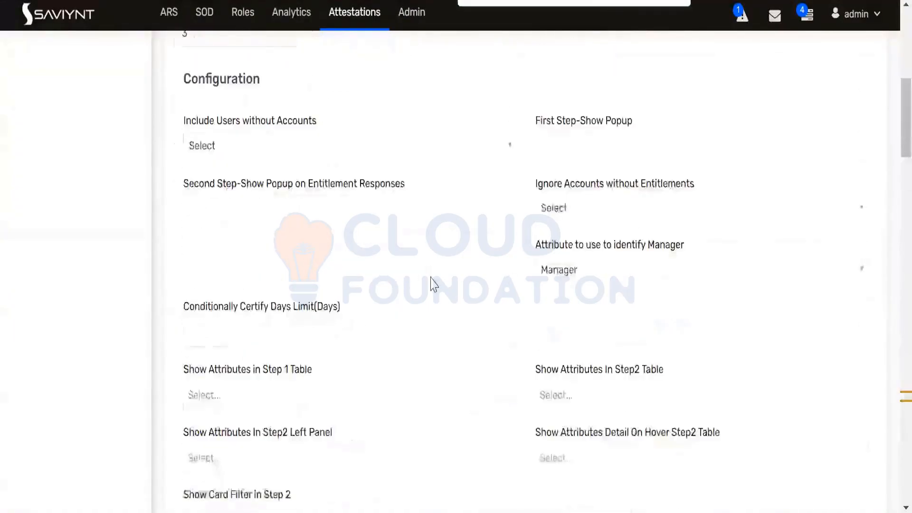
pyautogui.scroll(9, 432, 284)
pyautogui.scroll(-19, 429, 283)
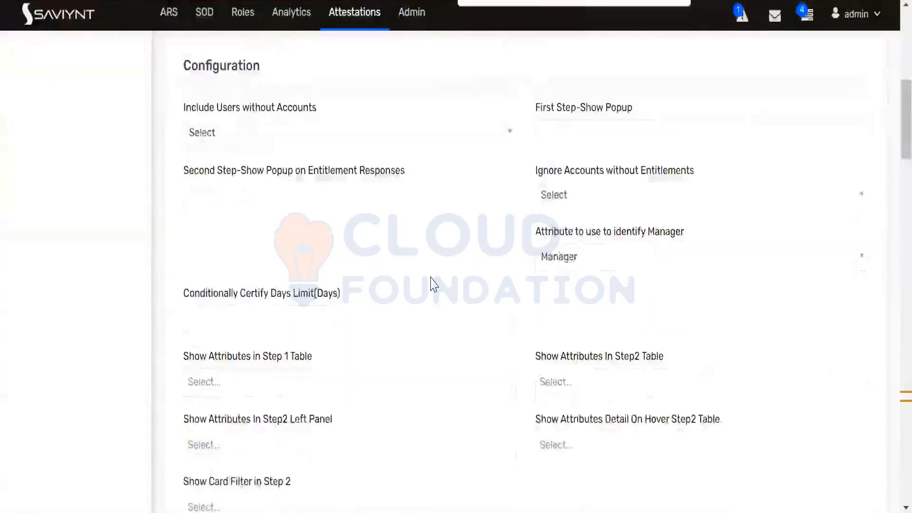
pyautogui.scroll(-8, 432, 282)
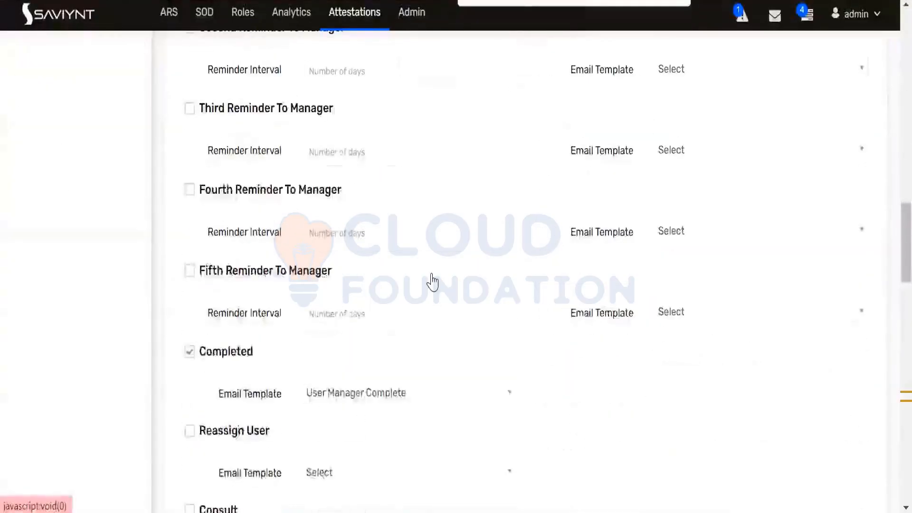
pyautogui.scroll(-20, 432, 283)
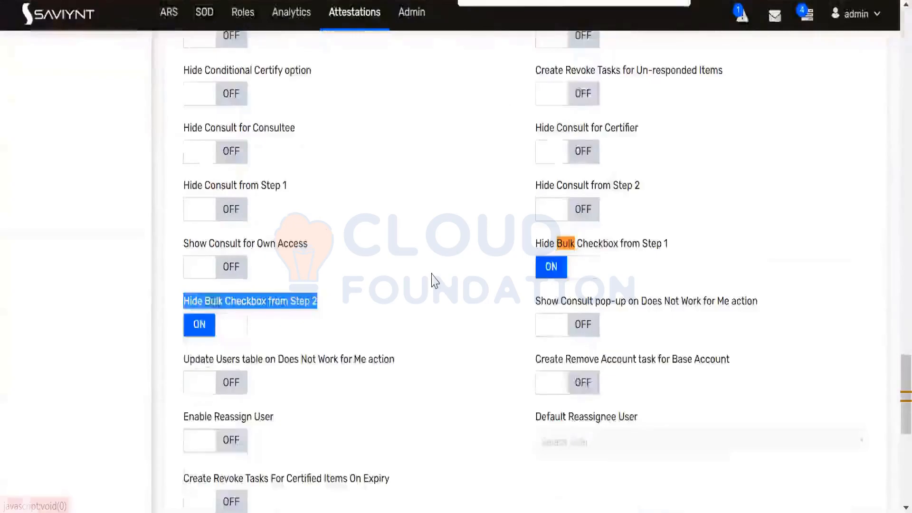
pyautogui.scroll(-4, 436, 280)
pyautogui.scroll(-2, 436, 280)
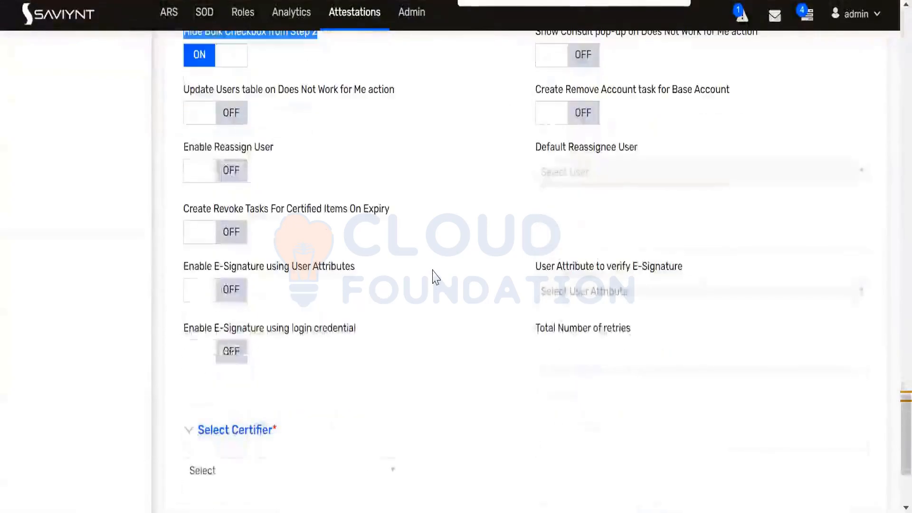
pyautogui.scroll(6, 436, 279)
pyautogui.scroll(-9, 436, 280)
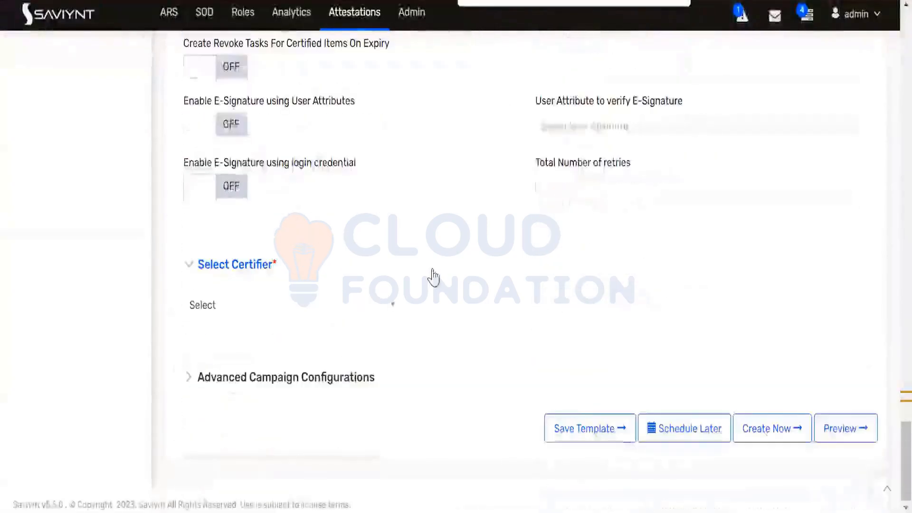
pyautogui.scroll(11, 441, 274)
pyautogui.scroll(20, 441, 273)
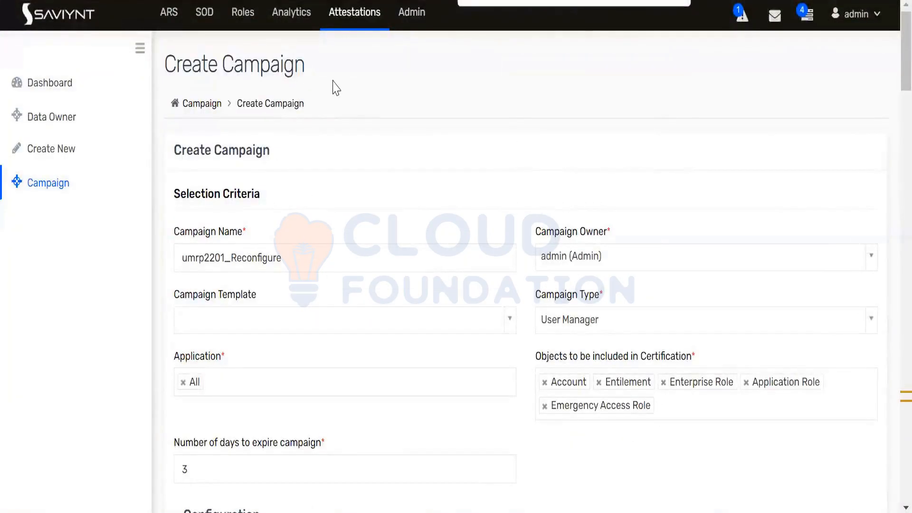
# Go to Admin > Identity Repository > Security Systems and browse the security system list
pyautogui.click(412, 15)
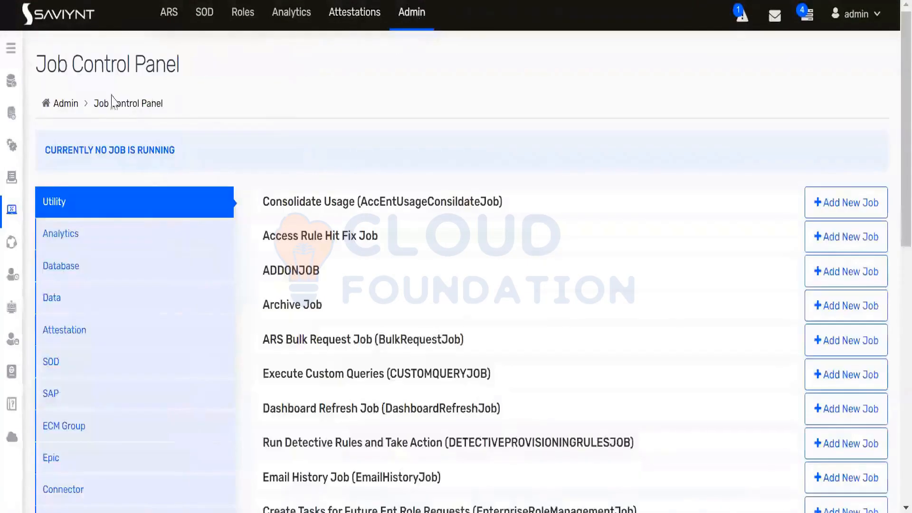
pyautogui.click(10, 48)
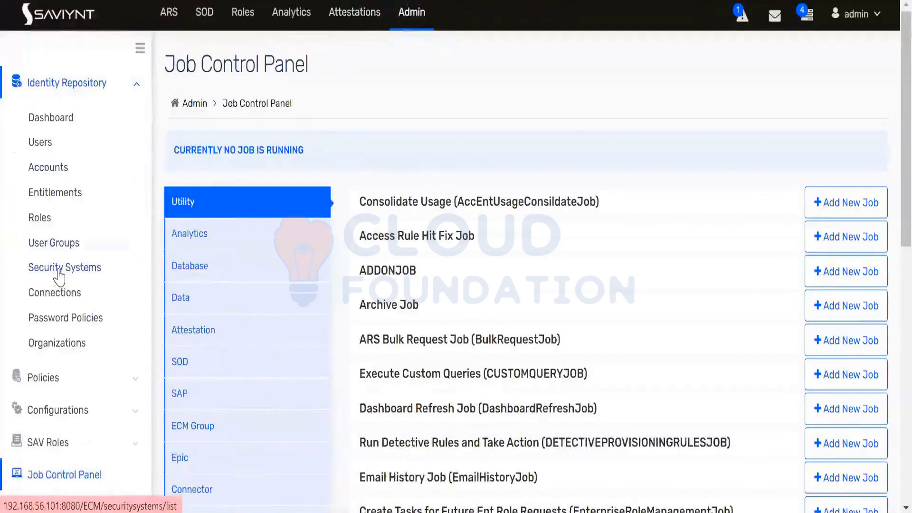
pyautogui.click(61, 269)
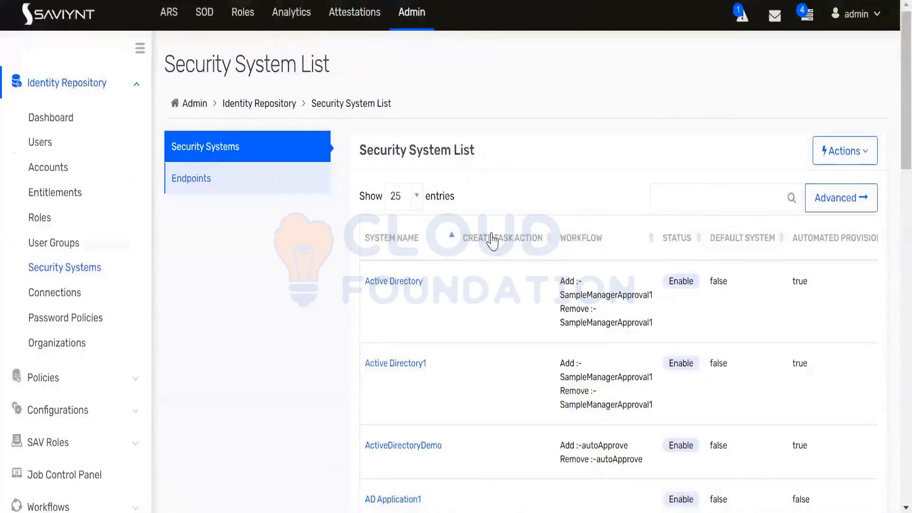
pyautogui.click(701, 198)
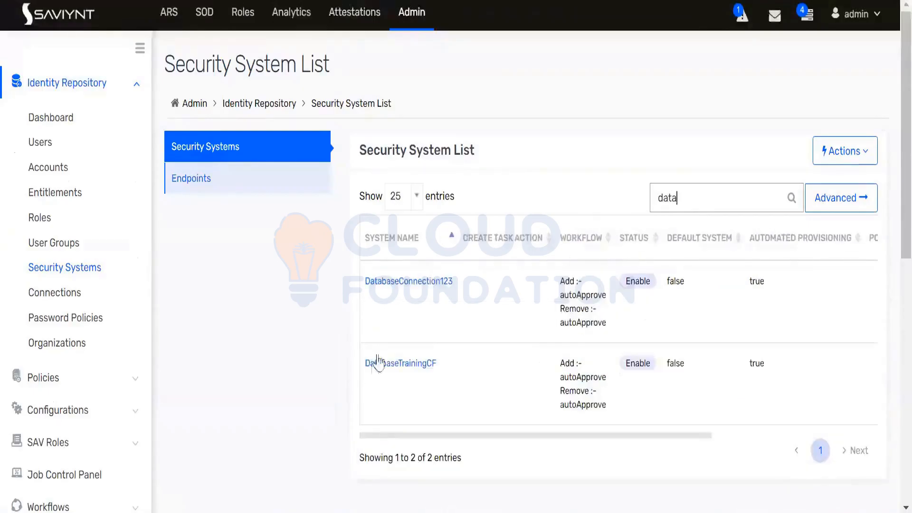
pyautogui.click(387, 361)
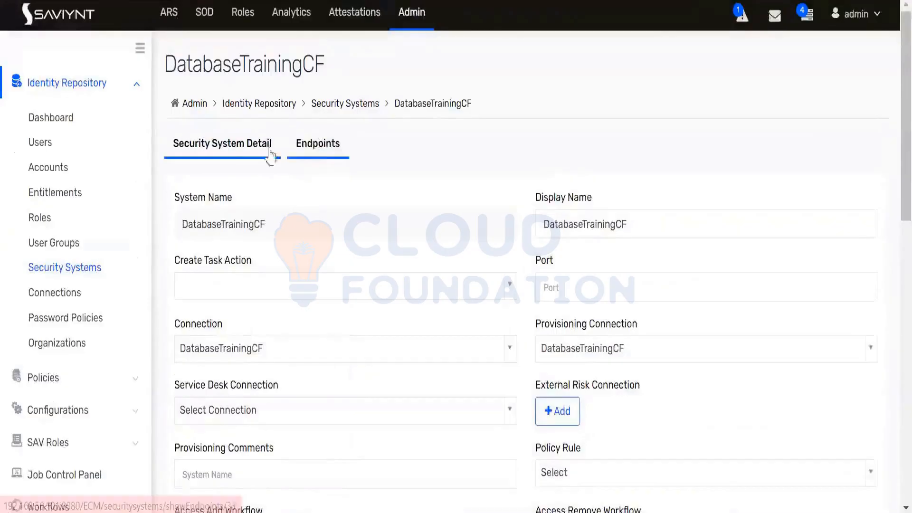
pyautogui.click(63, 267)
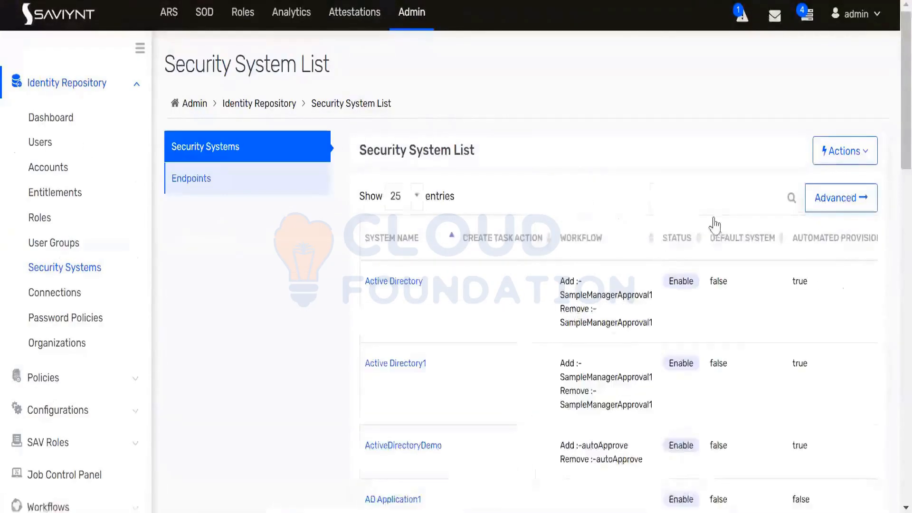
# Search 'demo' and open the ActiveDirectoryDemo endpoint from its Endpoints tab
pyautogui.click(706, 201)
pyautogui.write('demo')
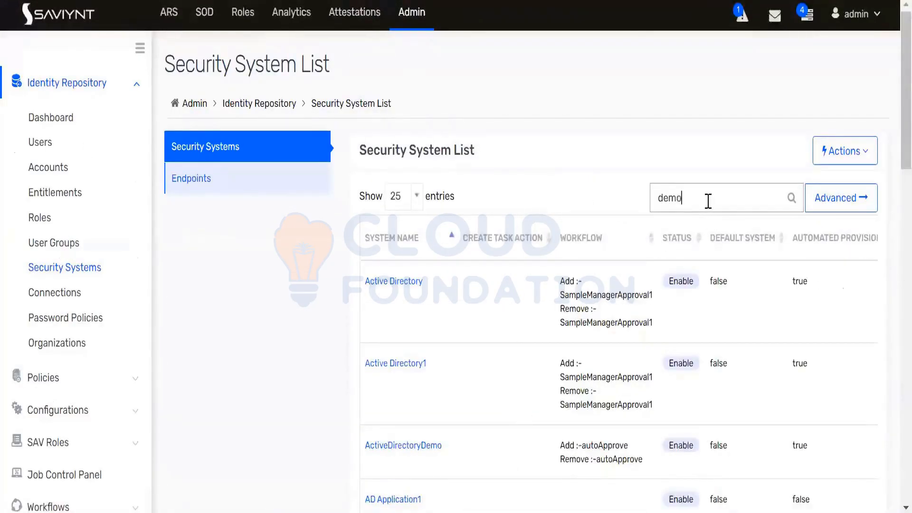
pyautogui.click(427, 280)
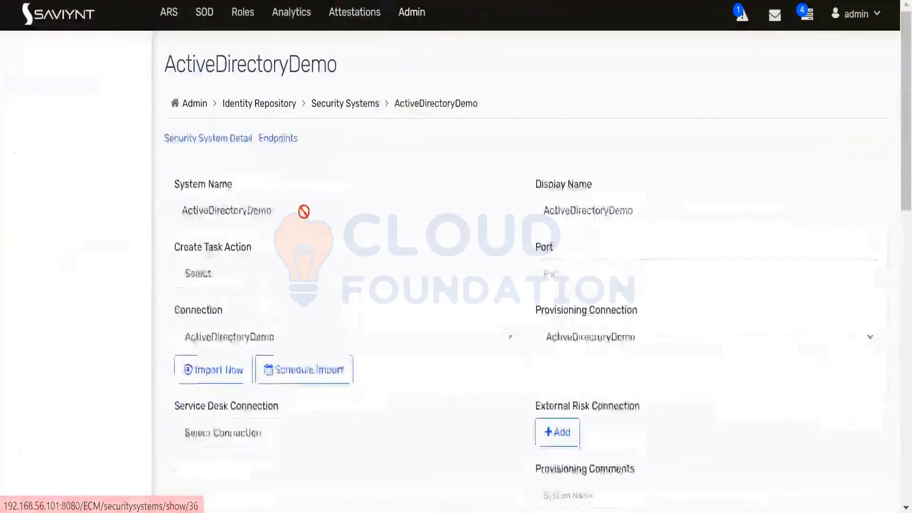
pyautogui.click(319, 143)
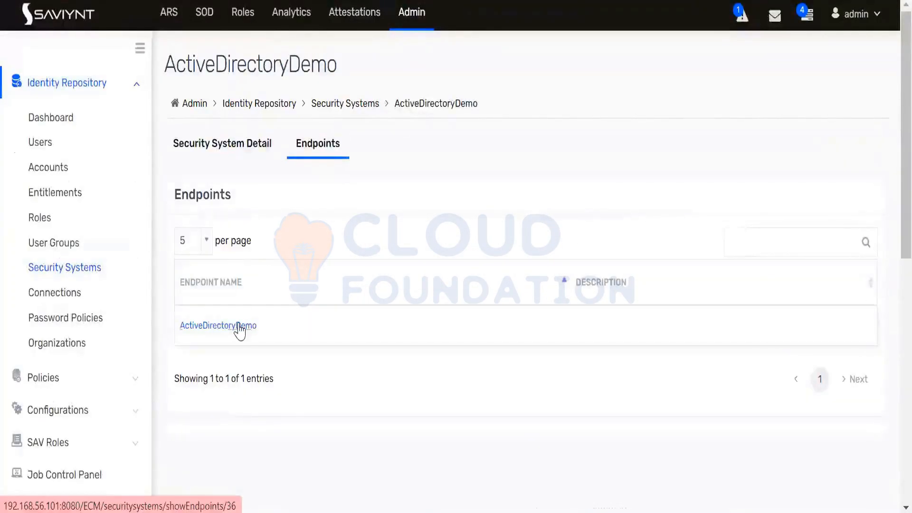
pyautogui.click(240, 328)
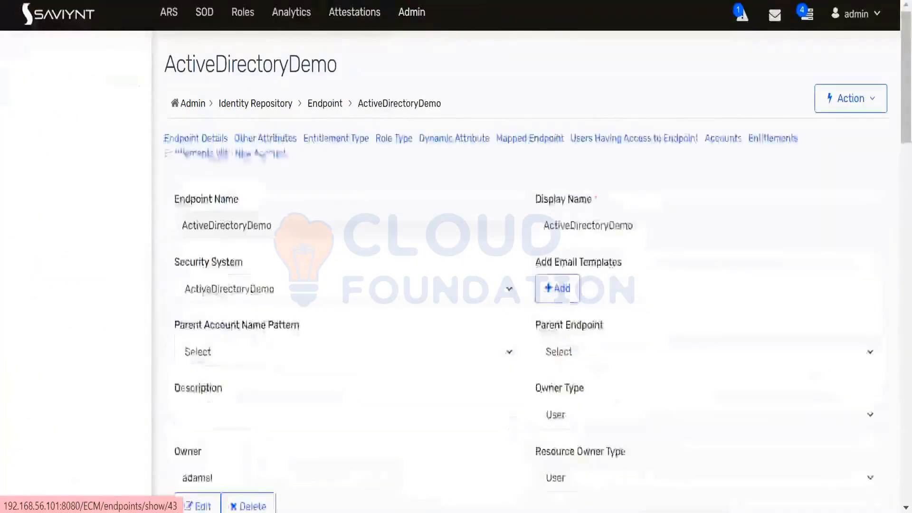
# Search the endpoint's entitlements for 'floor' and open CN=Floor Manager
pyautogui.click(424, 181)
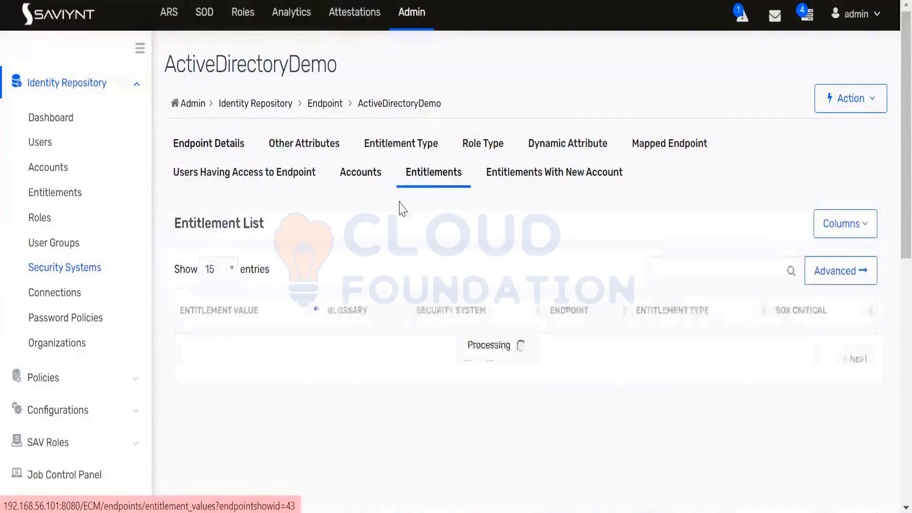
pyautogui.click(682, 271)
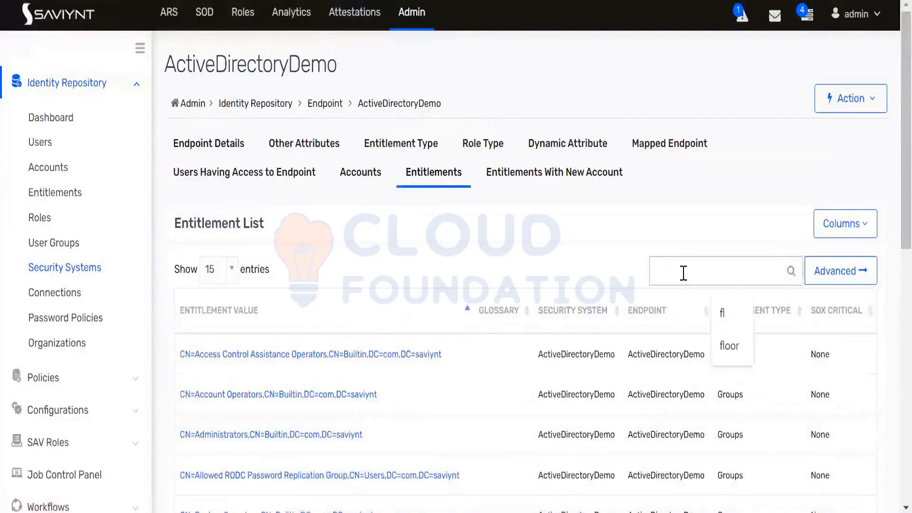
pyautogui.write('fll')
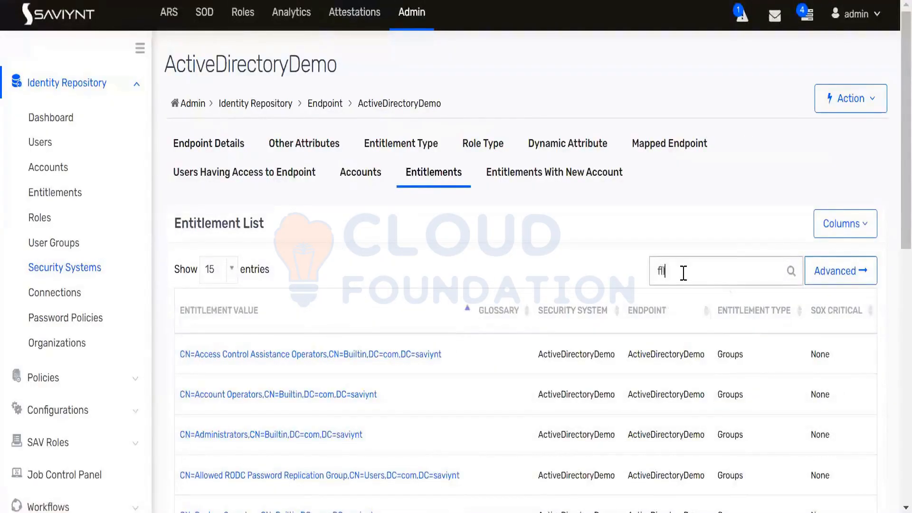
pyautogui.press('BackSpace')
pyautogui.press('BackSpace')
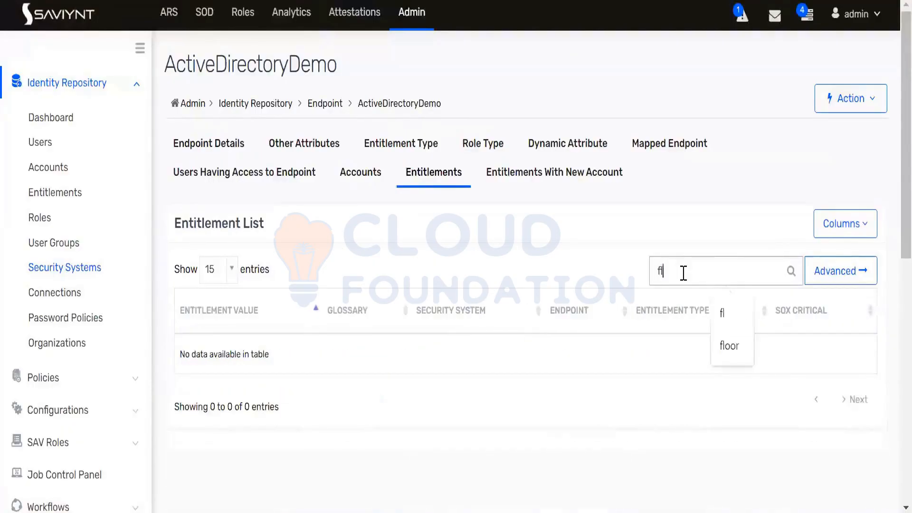
pyautogui.write('oor')
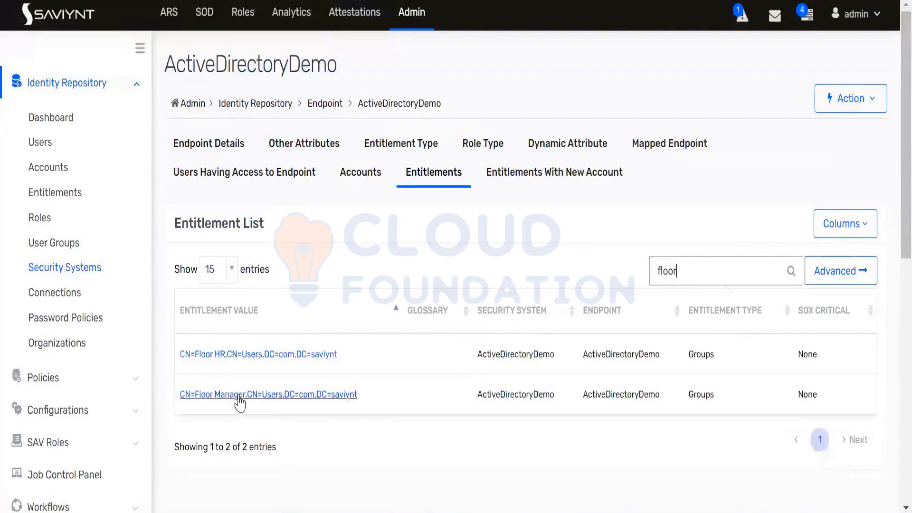
pyautogui.click(238, 398)
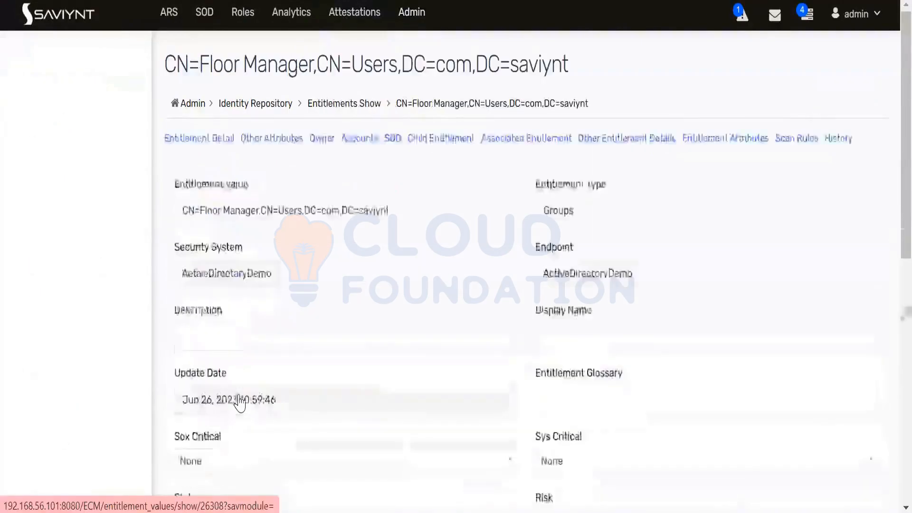
# Show the Accounts tab listing the 9 accounts holding Floor Manager
pyautogui.scroll(-10, 381, 285)
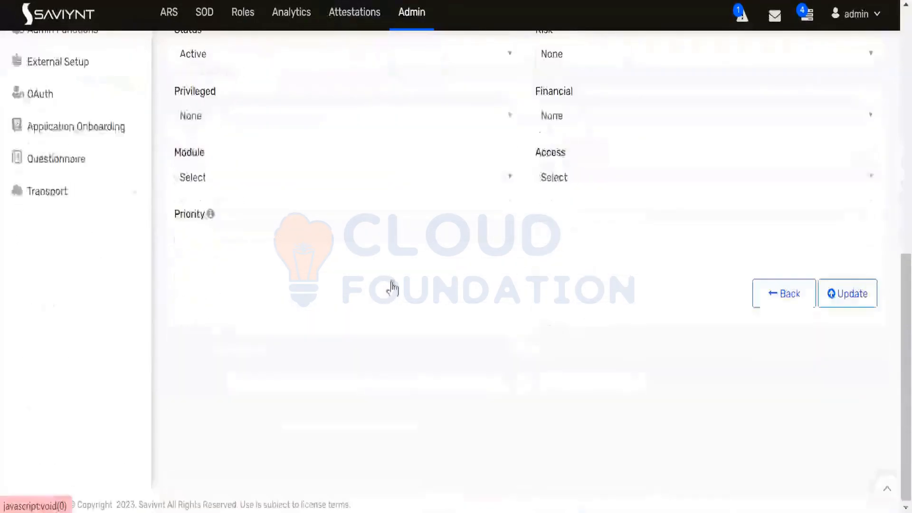
pyautogui.scroll(10, 397, 287)
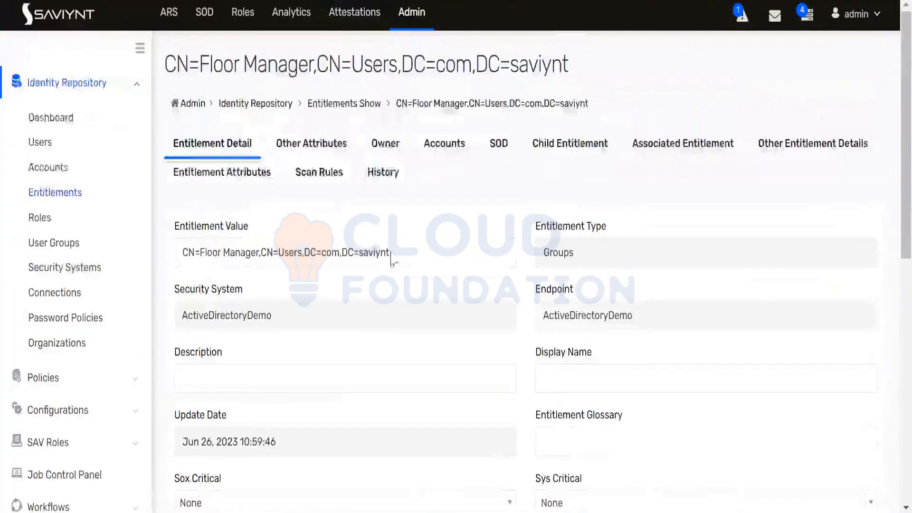
pyautogui.click(435, 155)
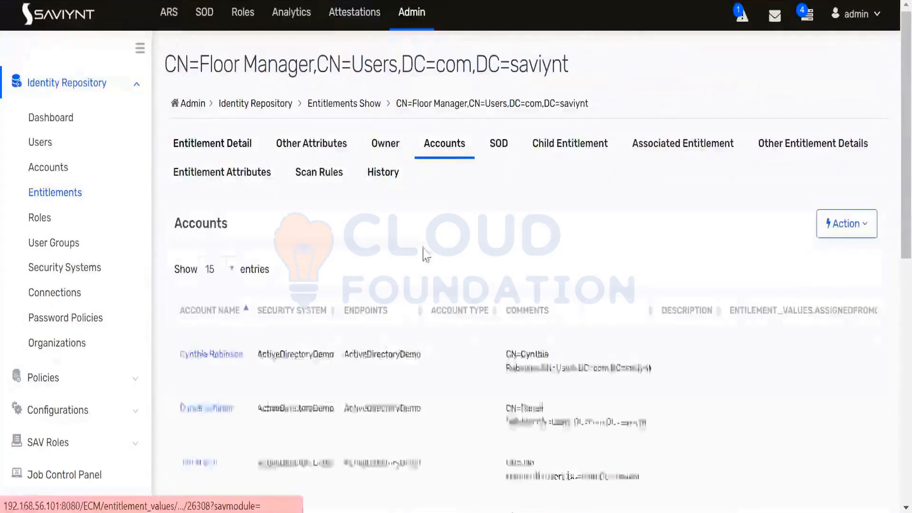
pyautogui.scroll(-8, 404, 271)
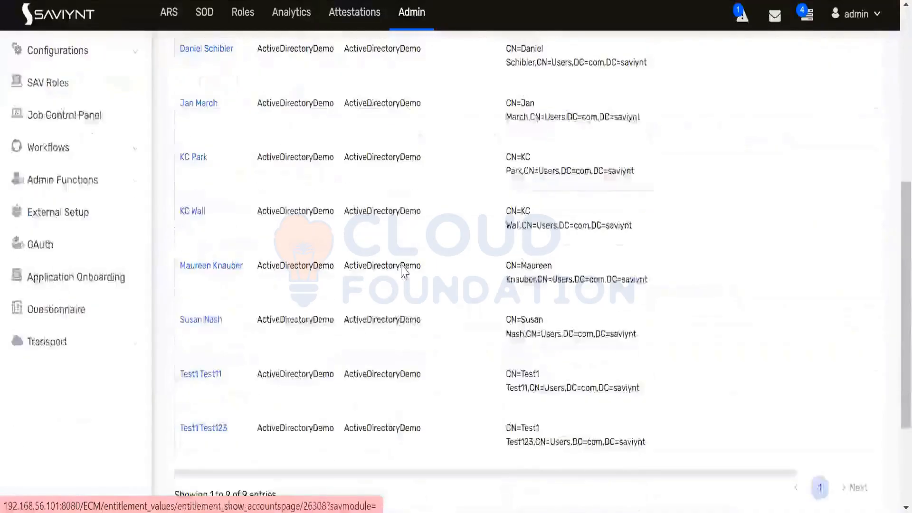
pyautogui.moveTo(269, 344); pyautogui.dragTo(177, 345)
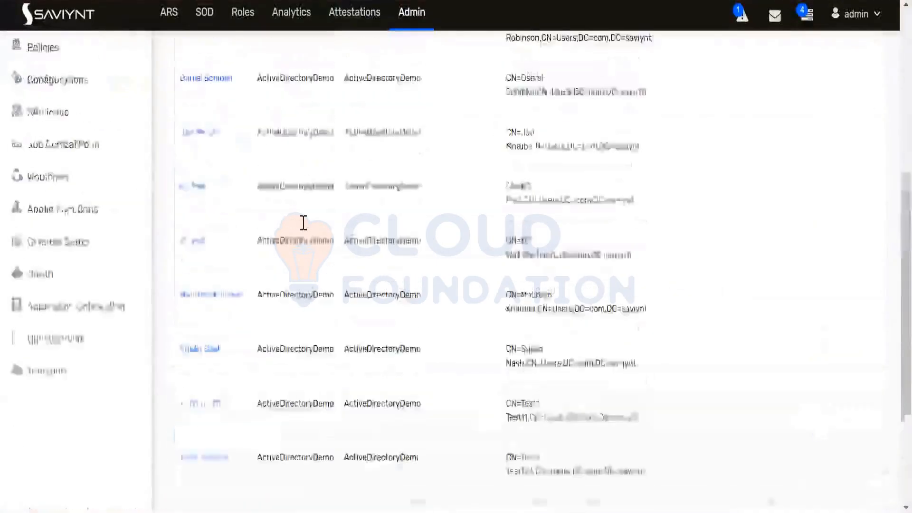
pyautogui.scroll(10, 303, 222)
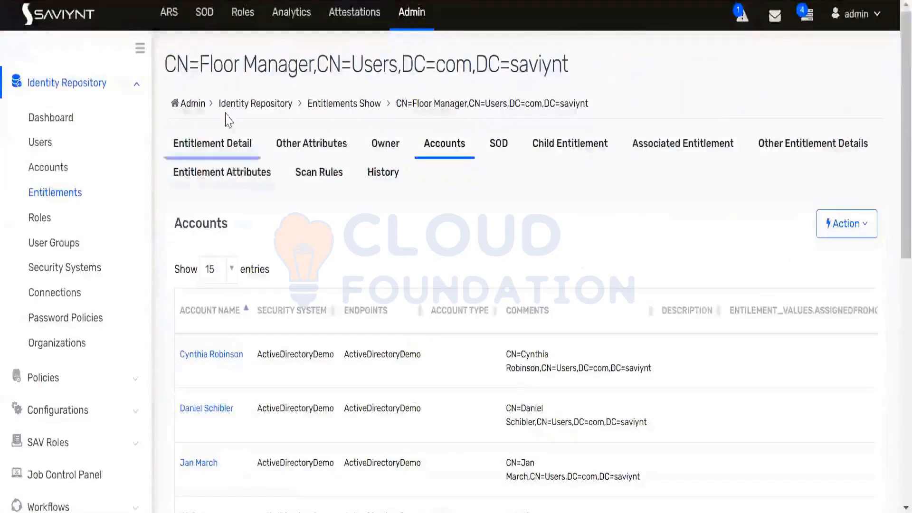
pyautogui.moveTo(165, 65); pyautogui.dragTo(591, 85)
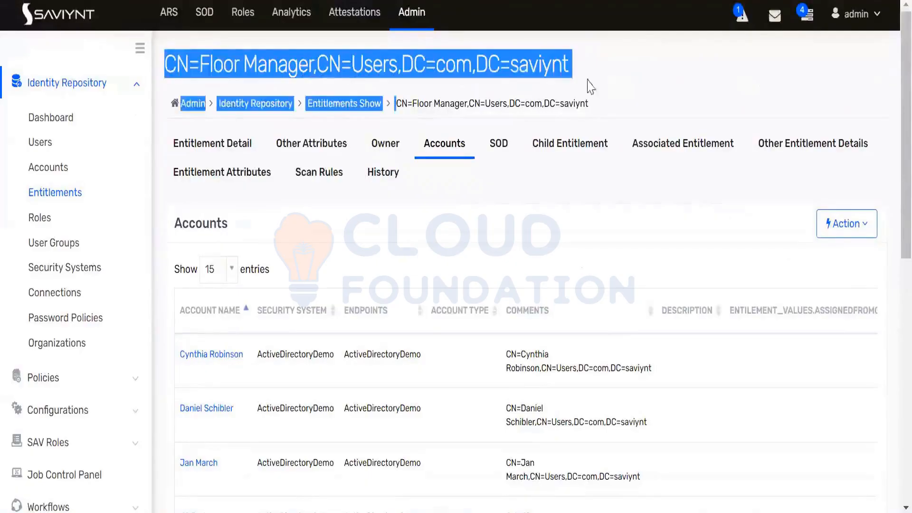
# Add Admin as an owner of the Floor Manager entitlement and save
pyautogui.click(596, 64)
pyautogui.click(386, 155)
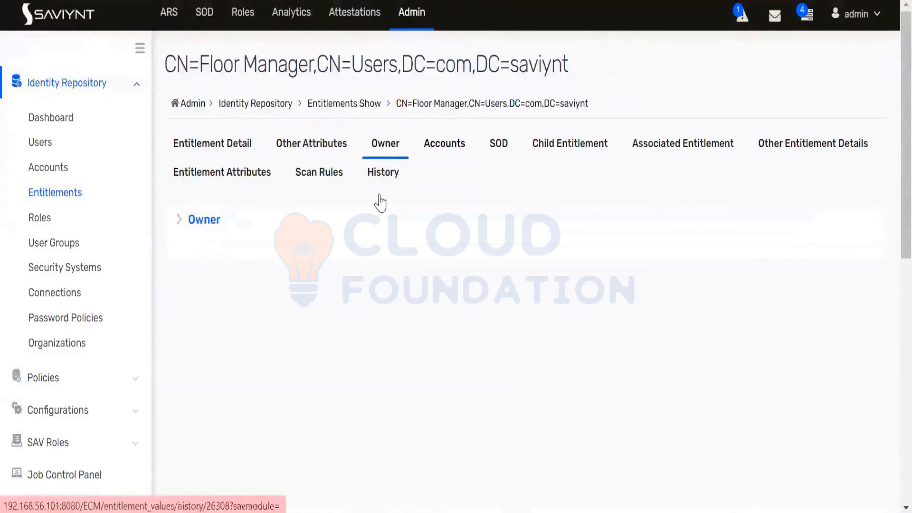
pyautogui.click(179, 227)
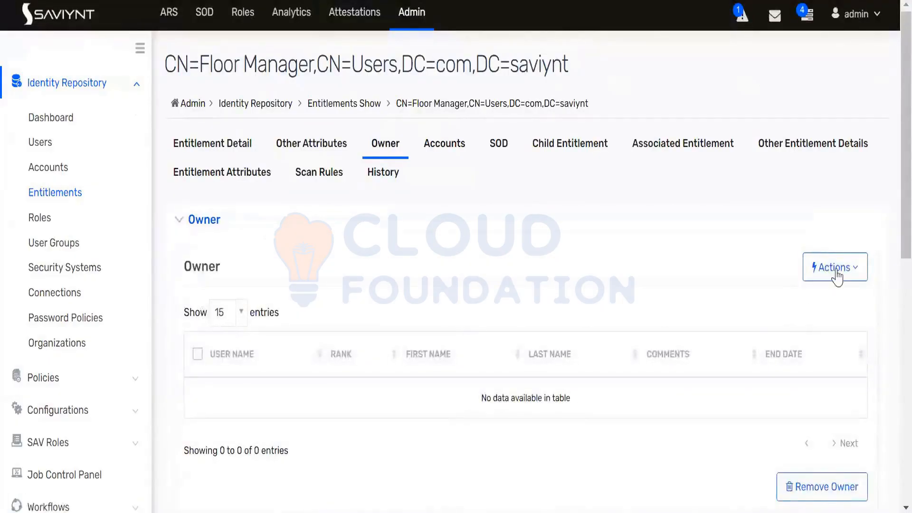
pyautogui.click(837, 277)
pyautogui.click(809, 300)
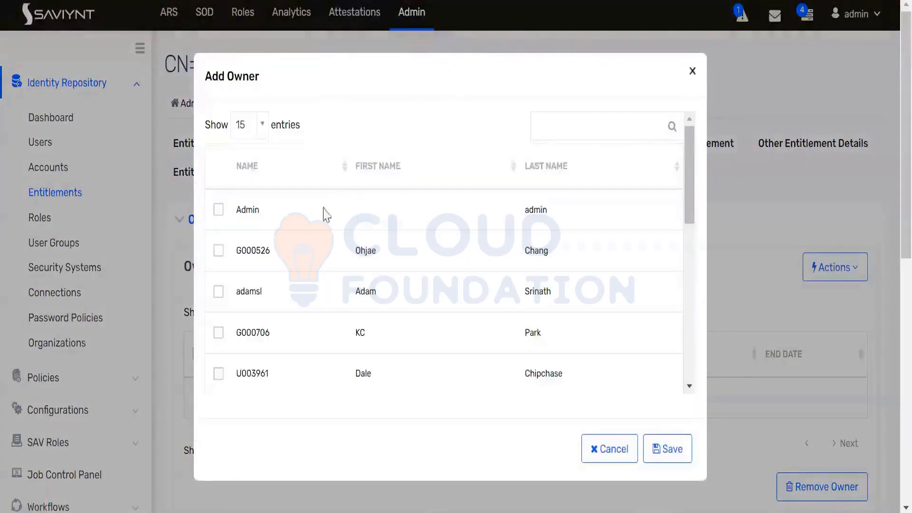
pyautogui.click(218, 212)
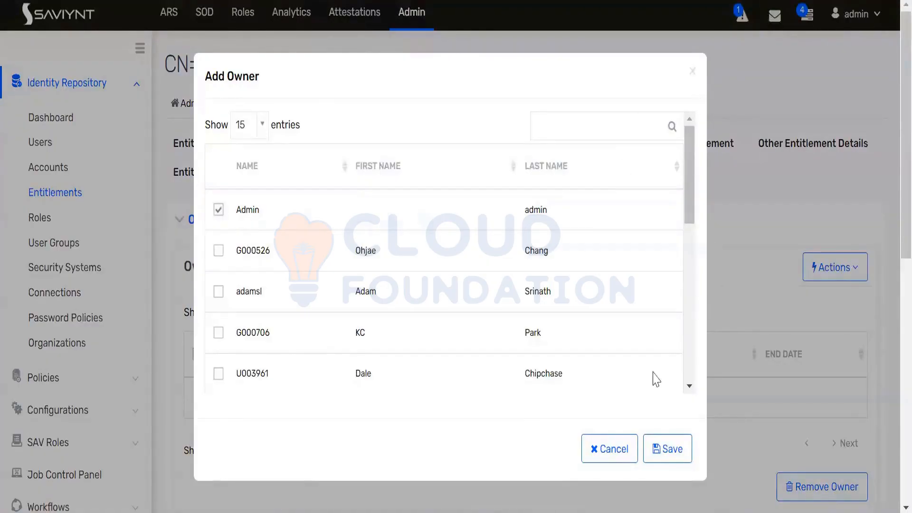
pyautogui.click(665, 456)
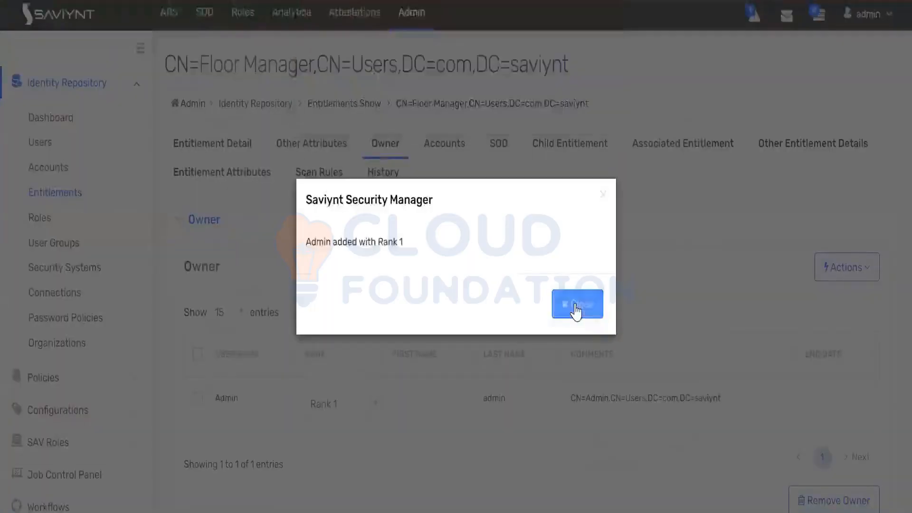
pyautogui.click(576, 309)
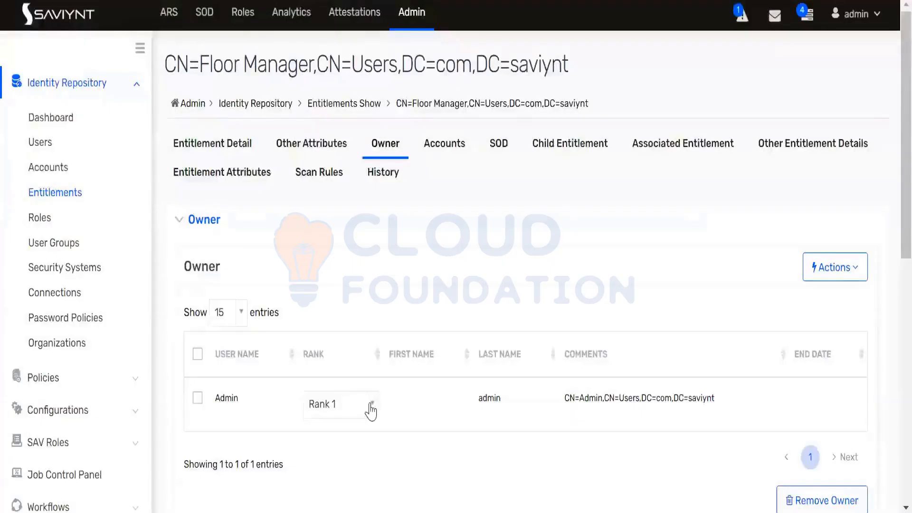
# Set Admin's owner rank to Primary Certifier
pyautogui.click(370, 405)
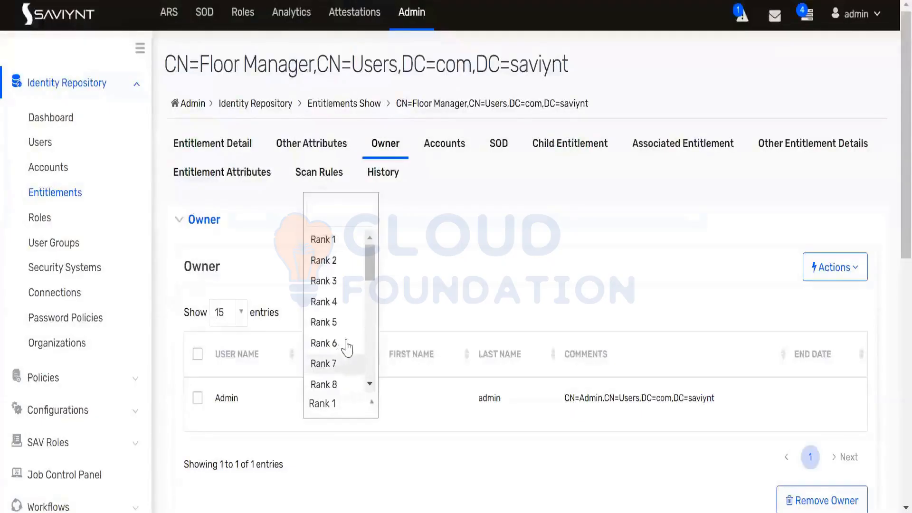
pyautogui.scroll(-5, 346, 345)
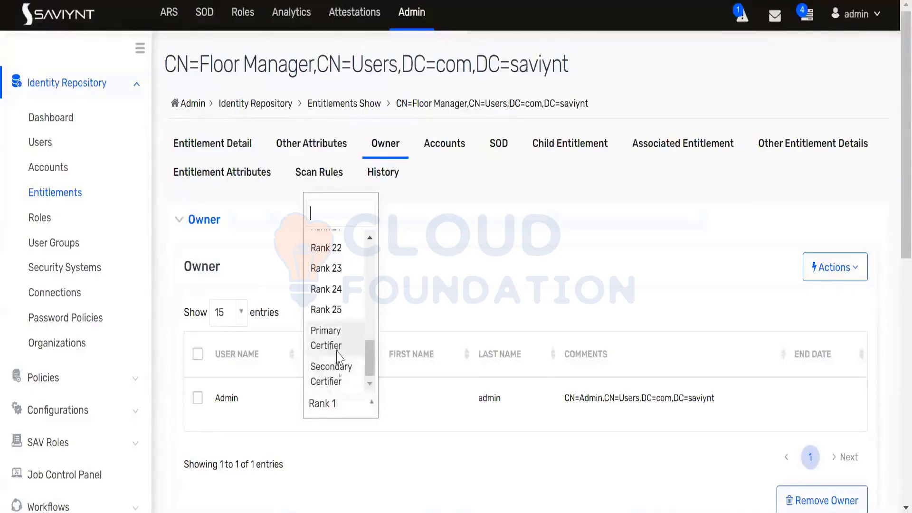
pyautogui.click(339, 354)
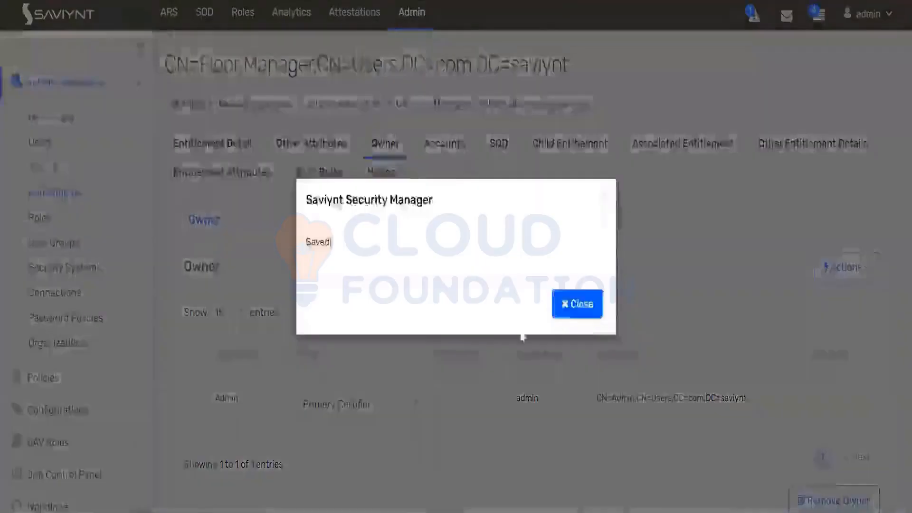
pyautogui.click(576, 307)
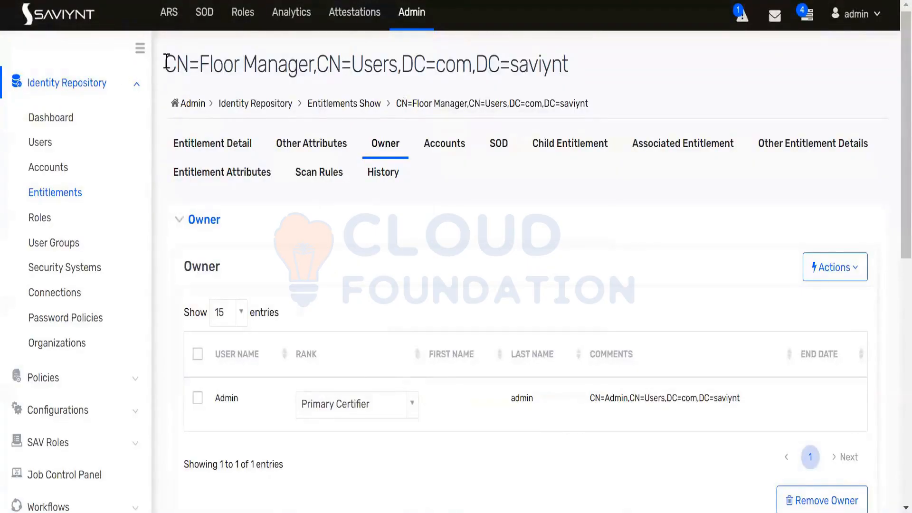
pyautogui.moveTo(177, 60); pyautogui.dragTo(580, 76)
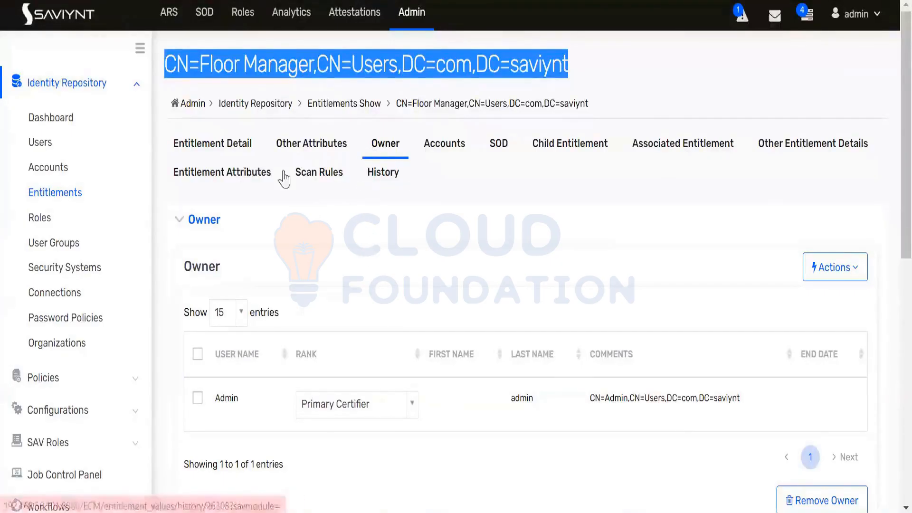
pyautogui.click(176, 55)
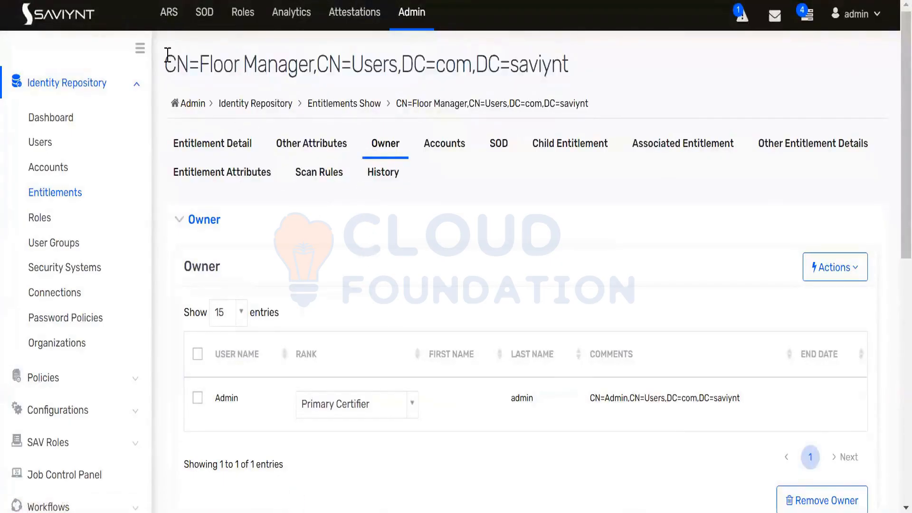
pyautogui.moveTo(166, 63); pyautogui.dragTo(583, 67)
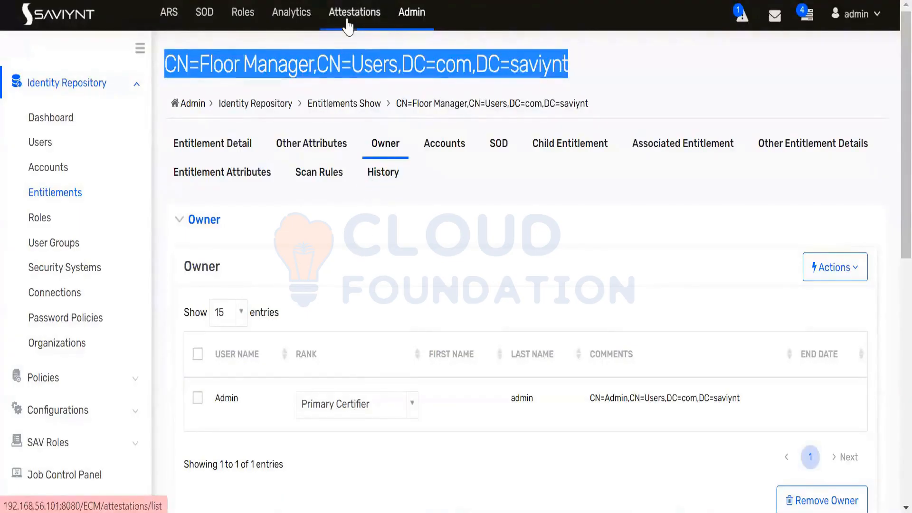
# Go to Attestations > Campaign and start a new campaign with Create Campaign
pyautogui.click(170, 64)
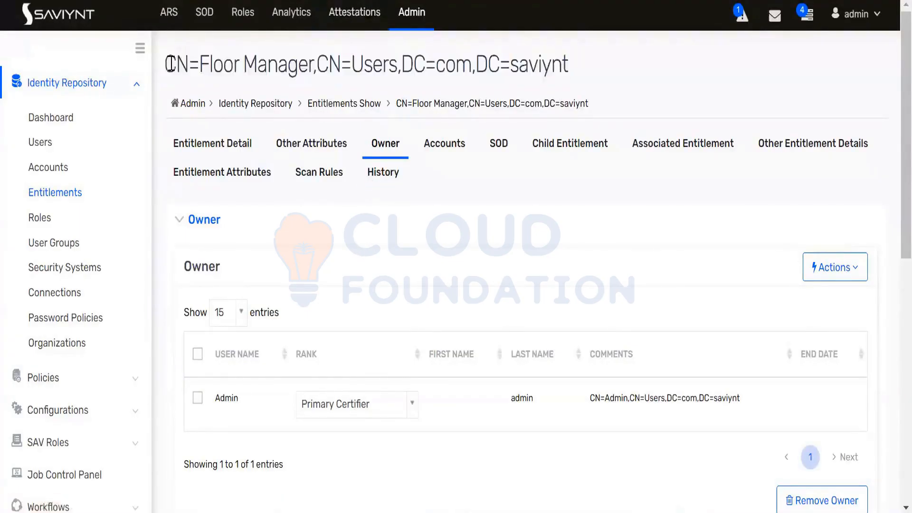
pyautogui.moveTo(162, 64); pyautogui.dragTo(573, 70)
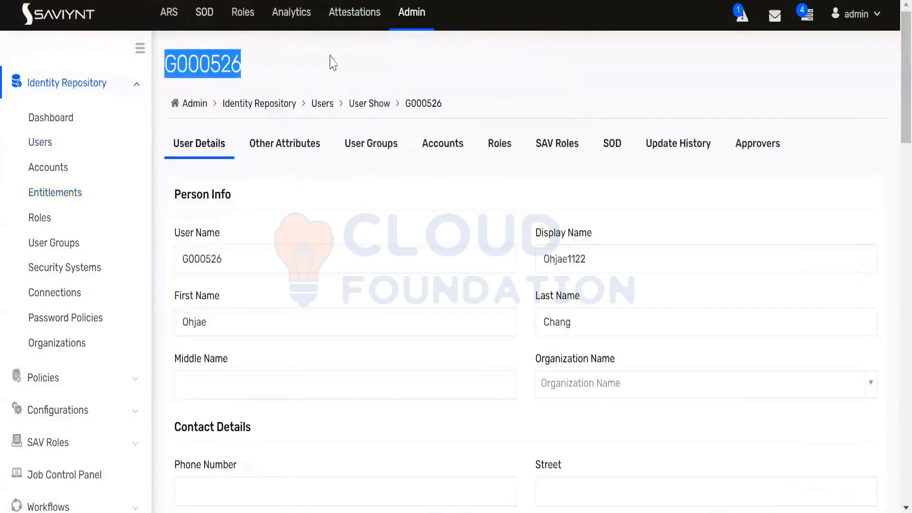
pyautogui.click(352, 18)
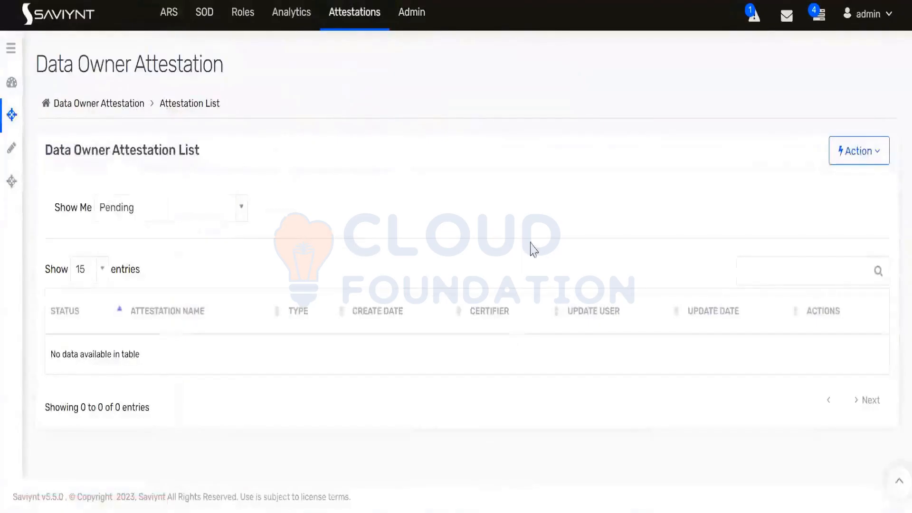
pyautogui.click(12, 189)
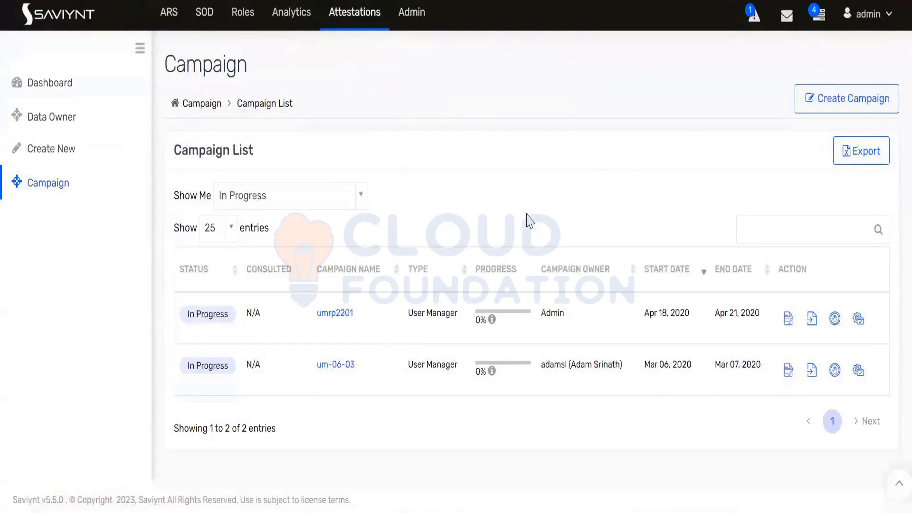
pyautogui.click(849, 102)
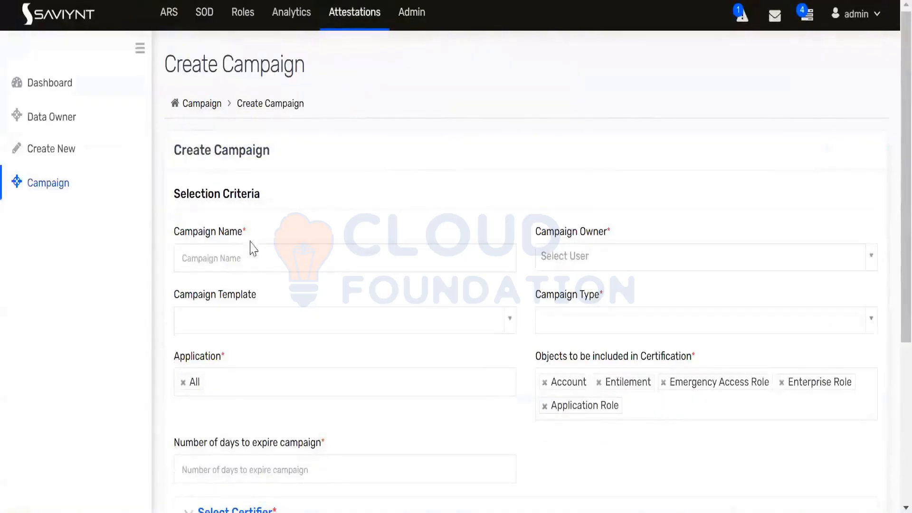
# Enter FloorManagerReview as the campaign name
pyautogui.click(238, 259)
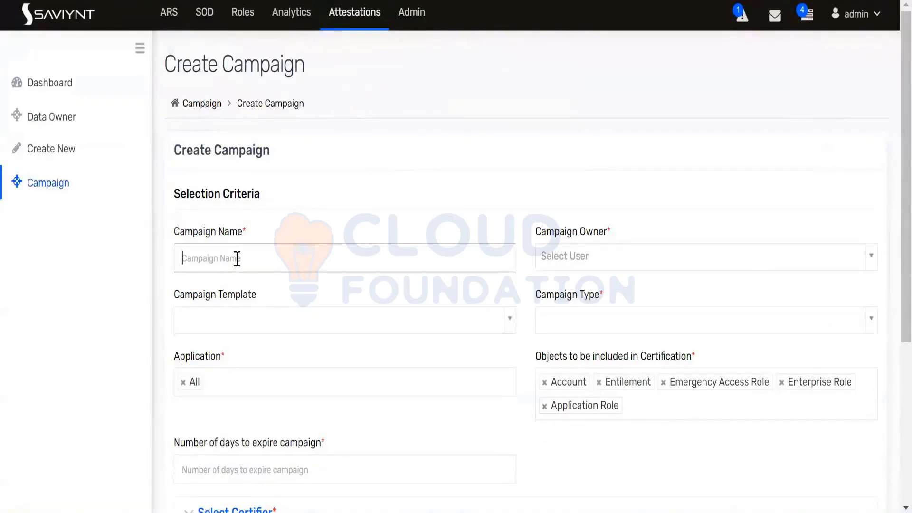
pyautogui.write('F')
pyautogui.write('loorMana')
pyautogui.write('geRi')
pyautogui.write('eview')
pyautogui.doubleClick(237, 258)
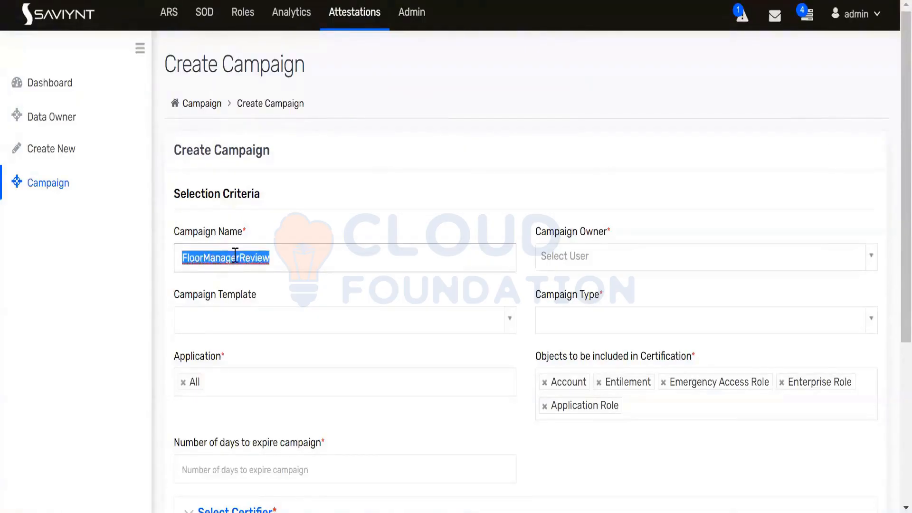
# Choose admin (Admin) as the Campaign Owner
pyautogui.click(582, 262)
pyautogui.write('admin')
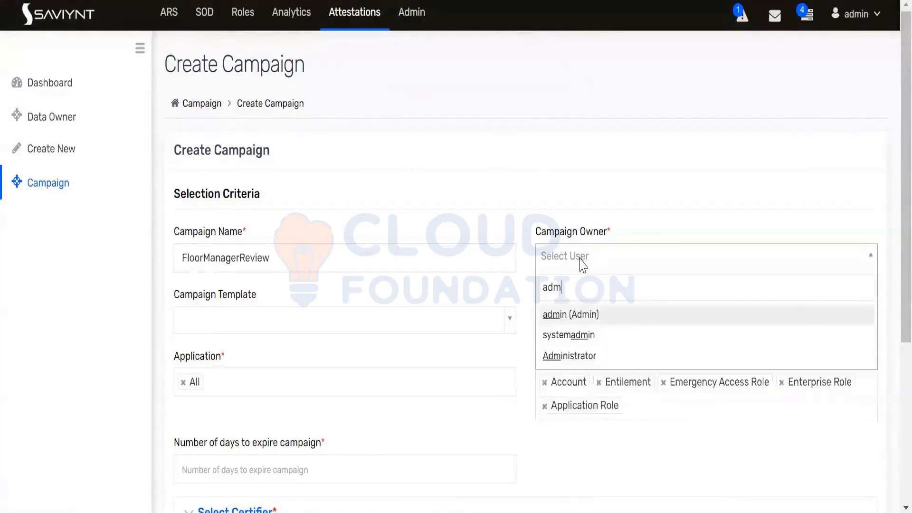
pyautogui.click(562, 314)
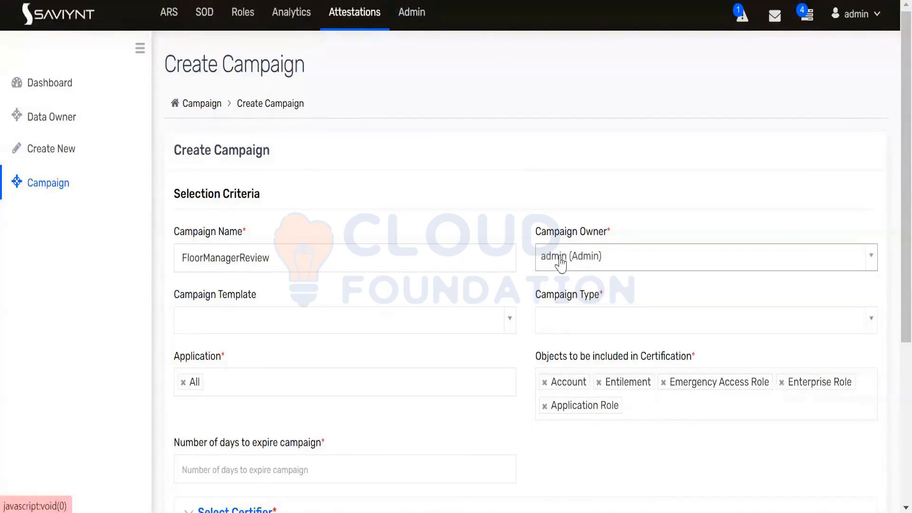
pyautogui.moveTo(538, 233); pyautogui.dragTo(607, 234)
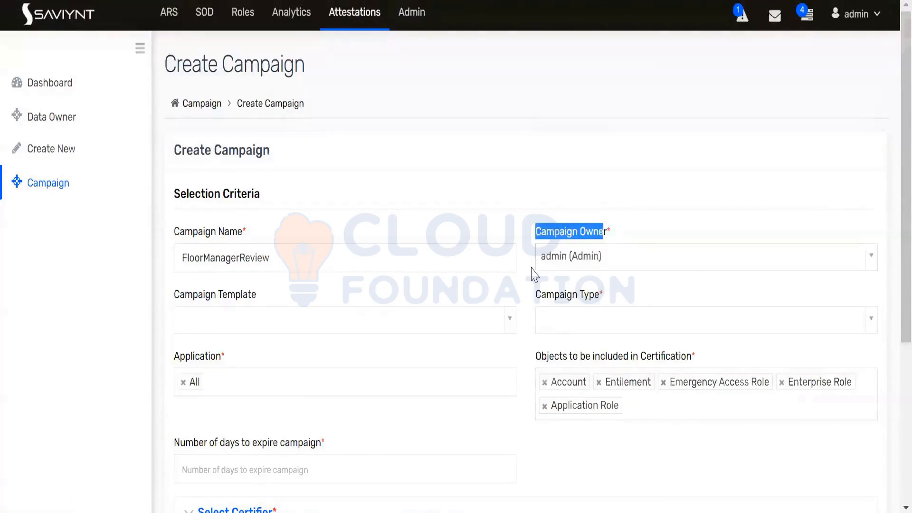
pyautogui.scroll(-2, 546, 261)
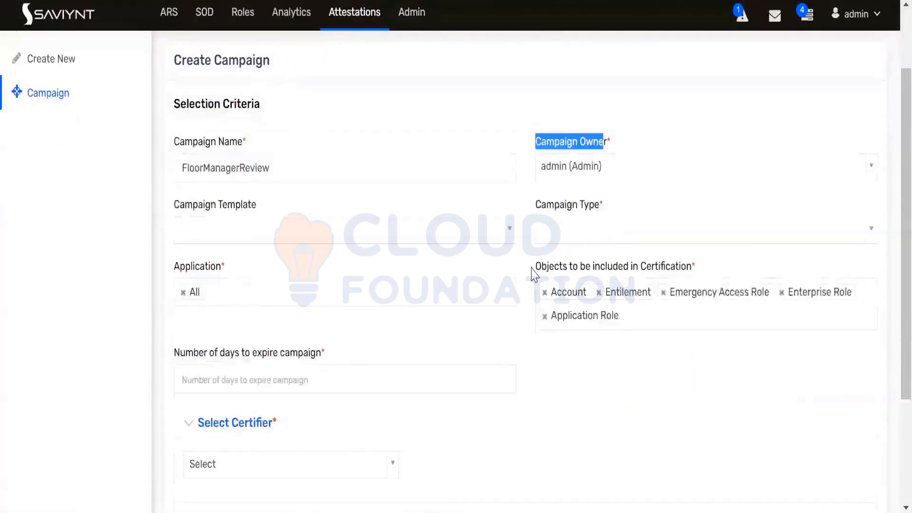
# Set the campaign type to Entitlement Owner
pyautogui.click(575, 233)
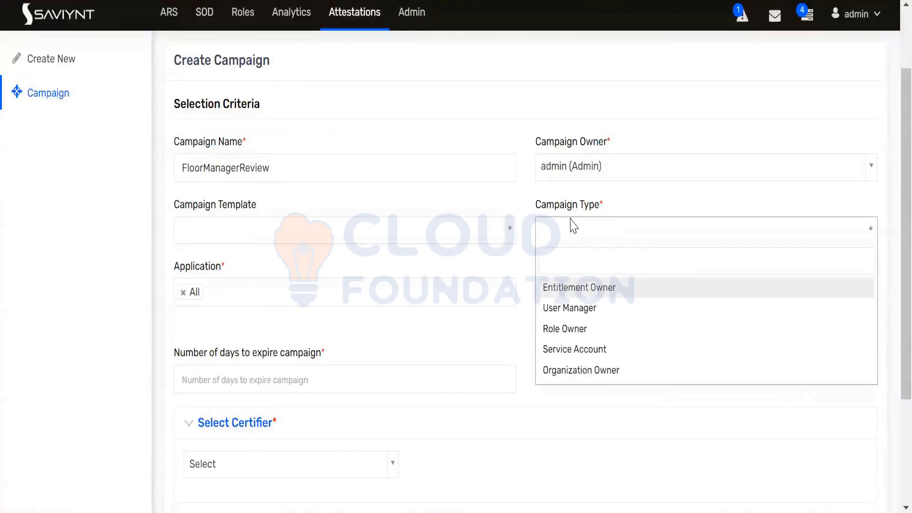
pyautogui.click(567, 288)
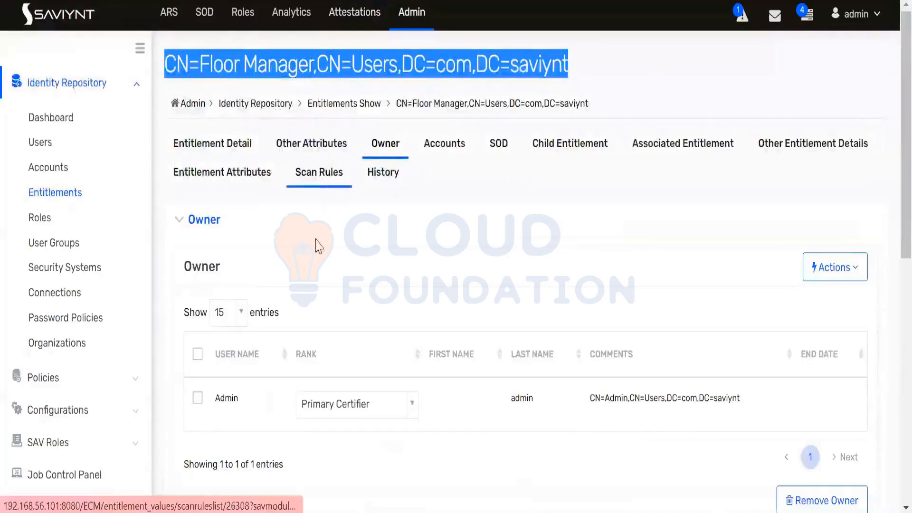
pyautogui.doubleClick(227, 399)
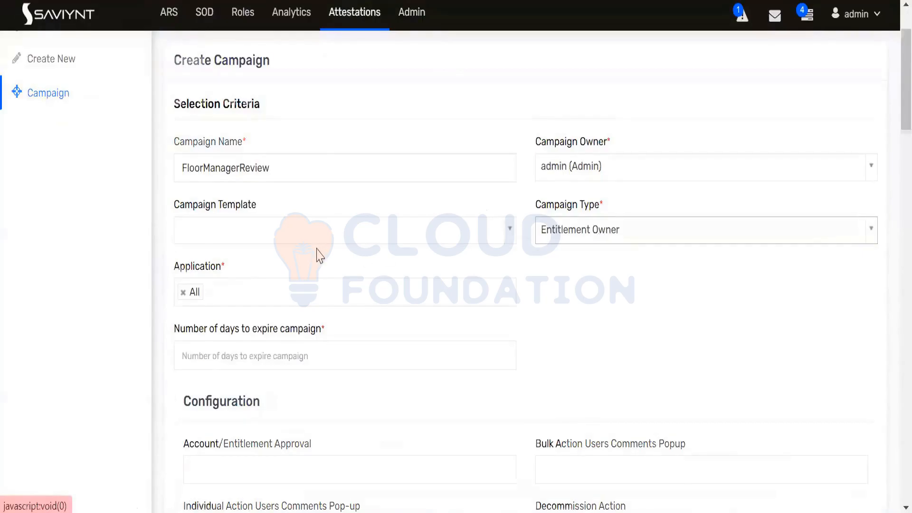
pyautogui.scroll(-2, 321, 255)
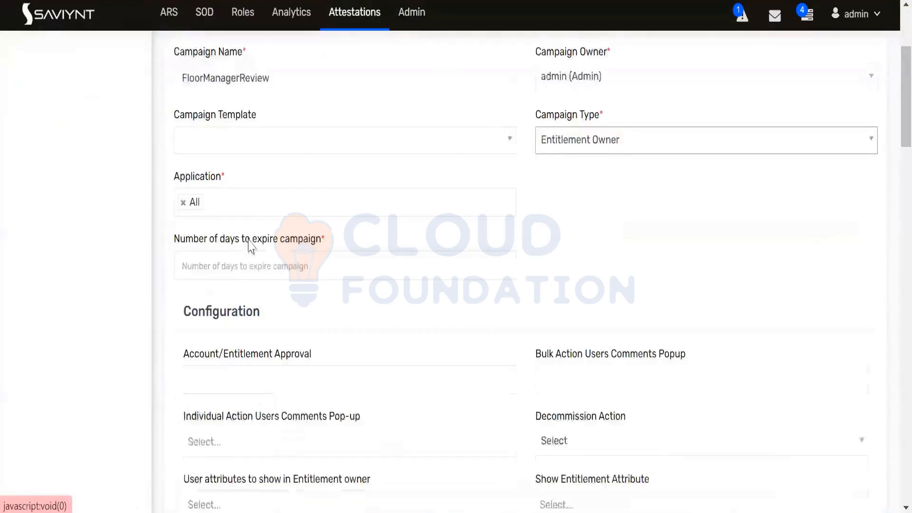
# Keep Application as All and set the campaign to expire in 15 days
pyautogui.click(183, 203)
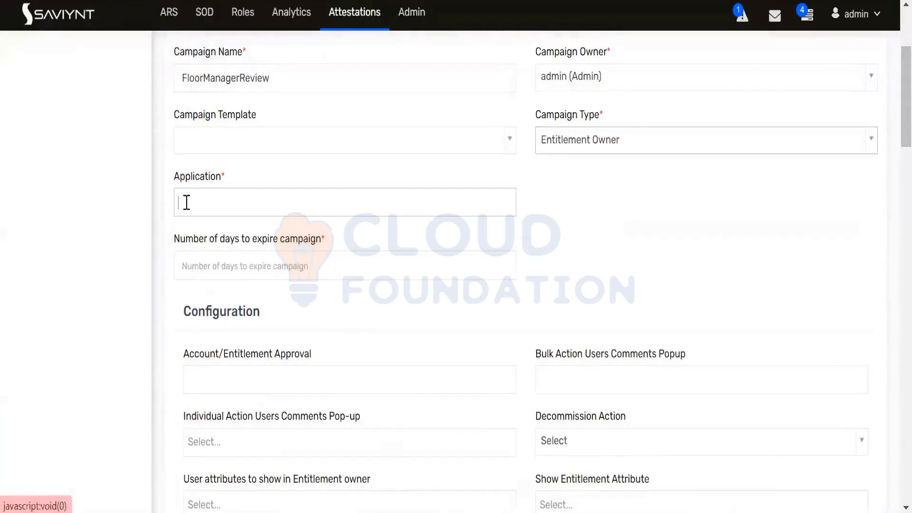
pyautogui.click(196, 202)
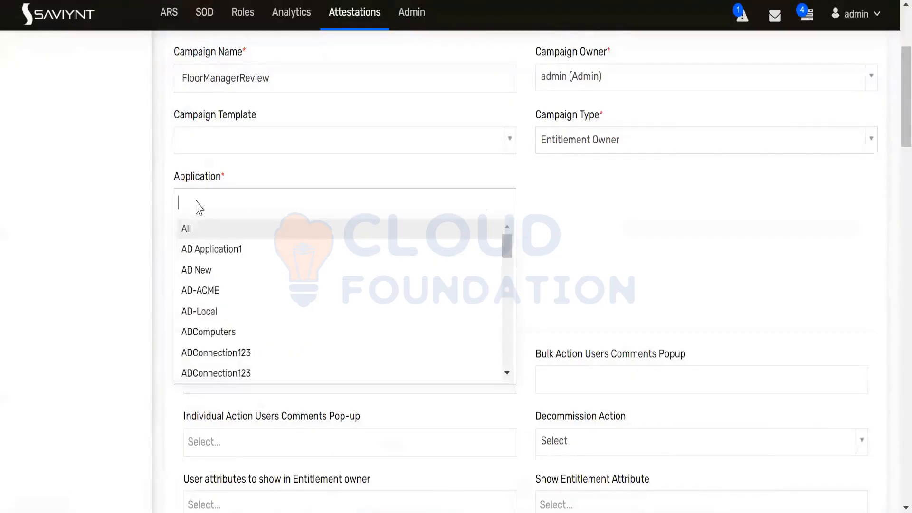
pyautogui.write('ac')
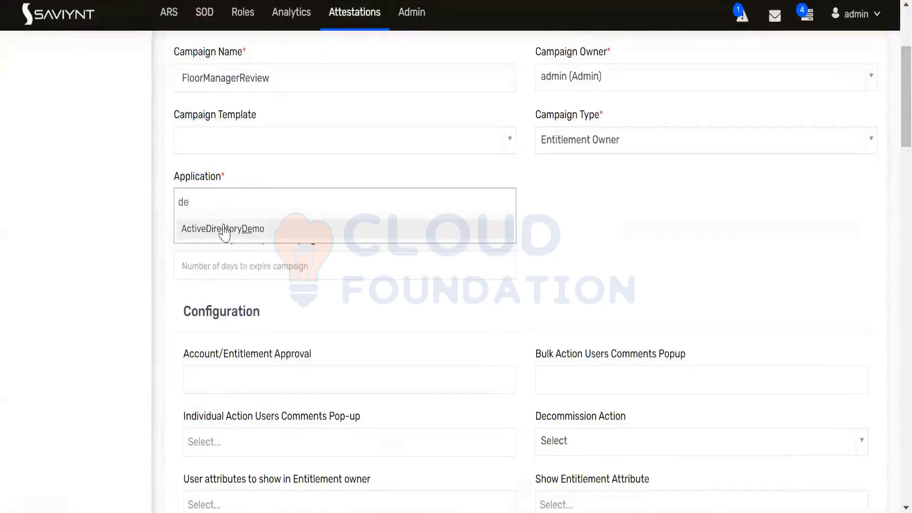
pyautogui.click(225, 231)
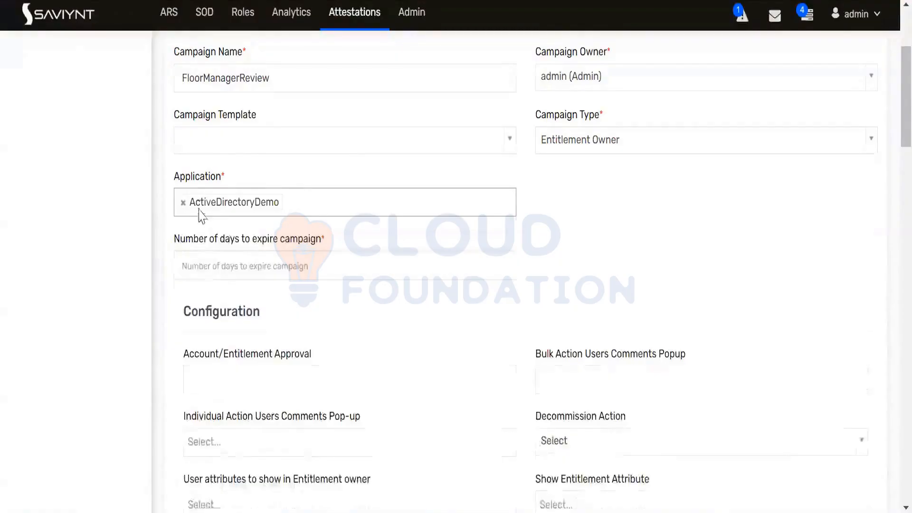
pyautogui.click(183, 202)
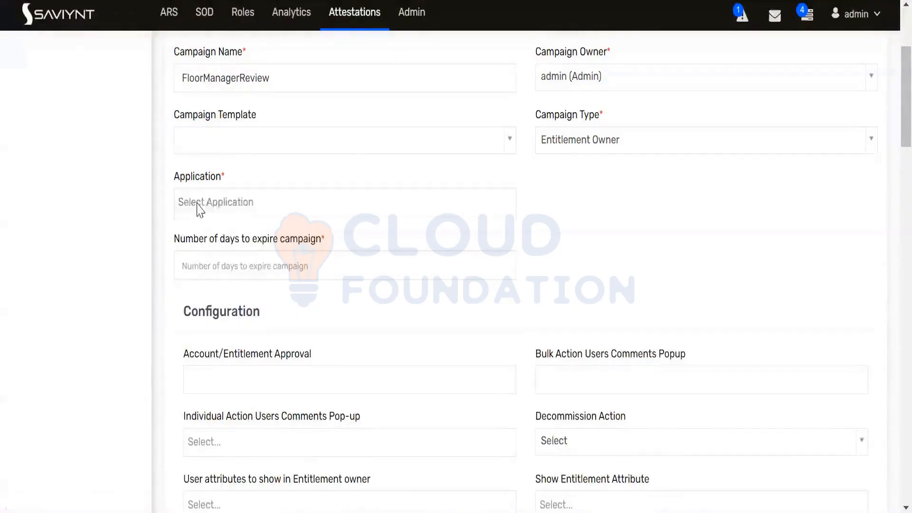
pyautogui.write('aa')
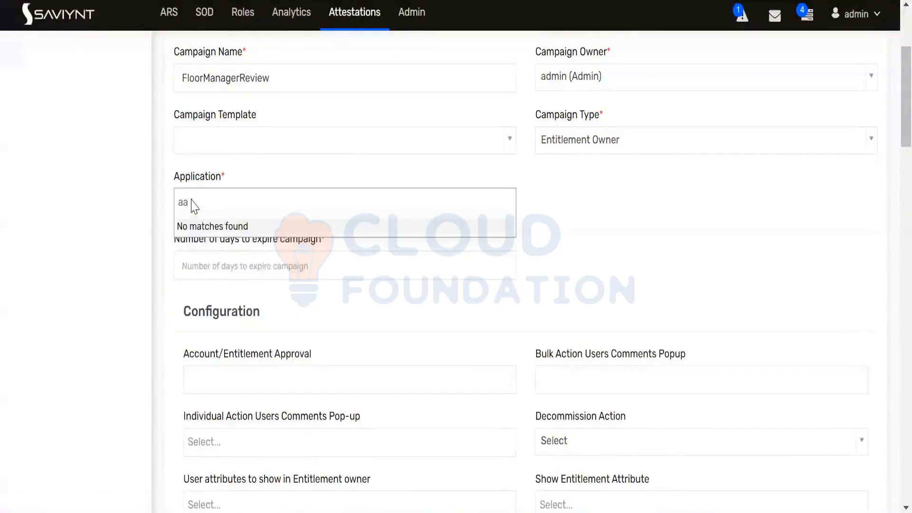
pyautogui.press('BackSpace')
pyautogui.press('BackSpace')
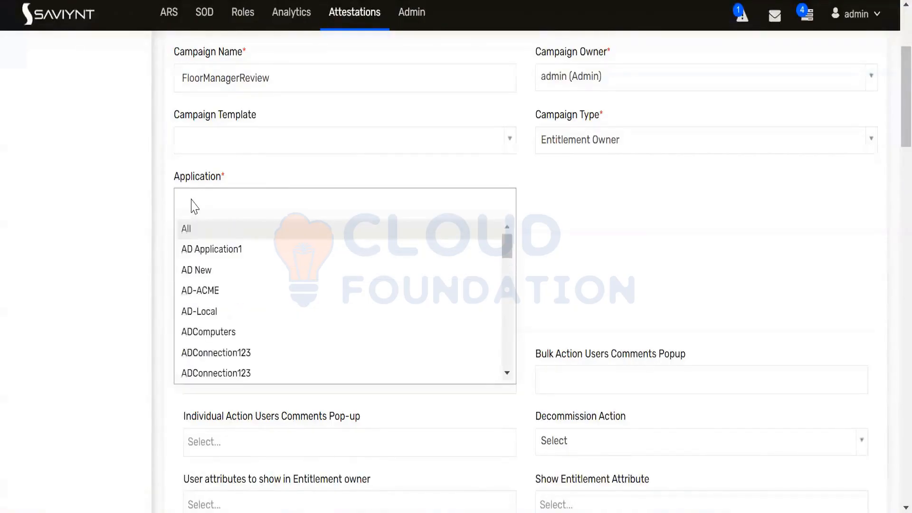
pyautogui.click(197, 233)
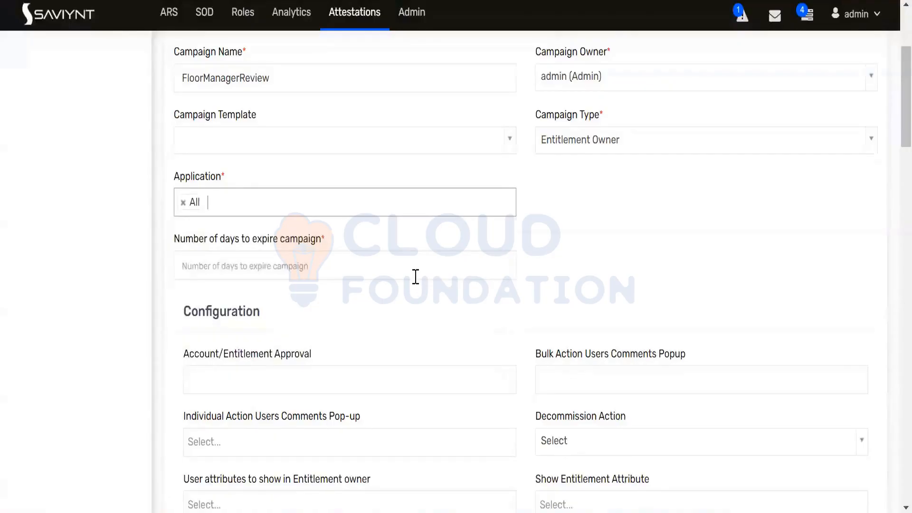
pyautogui.click(294, 266)
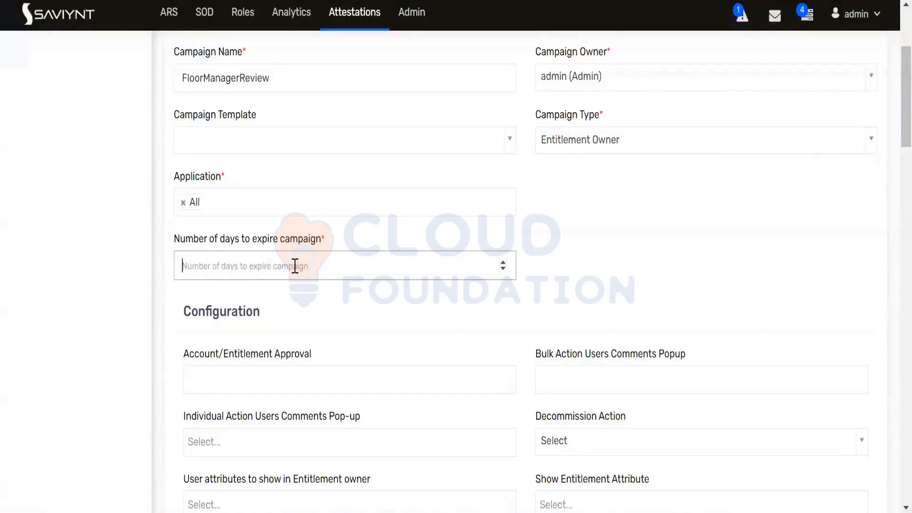
pyautogui.write('15')
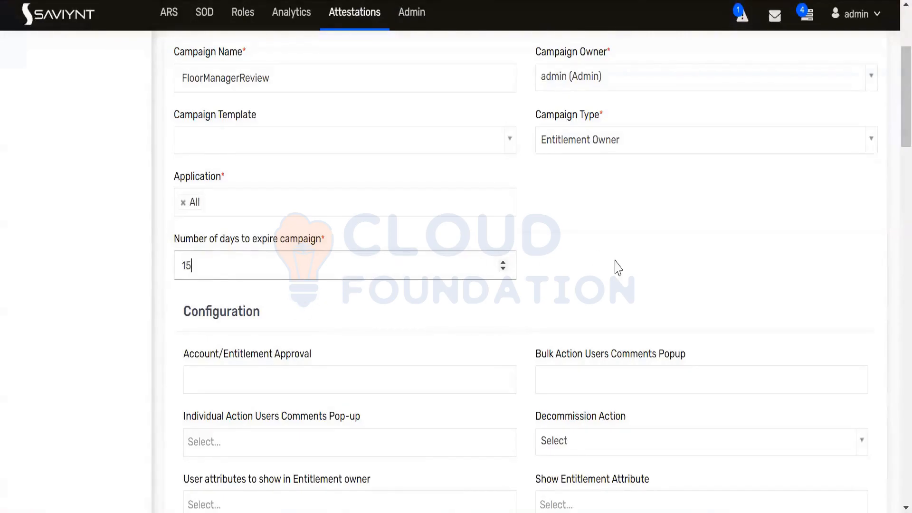
pyautogui.scroll(2, 618, 267)
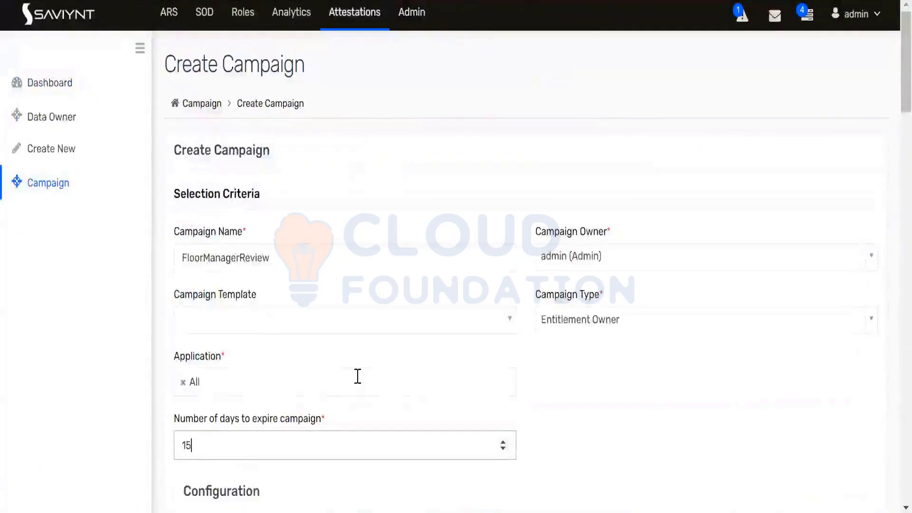
# Turn on 'Hide Bulk checkbox from Step 1' in the Action settings, leaving others off
pyautogui.scroll(-5, 357, 376)
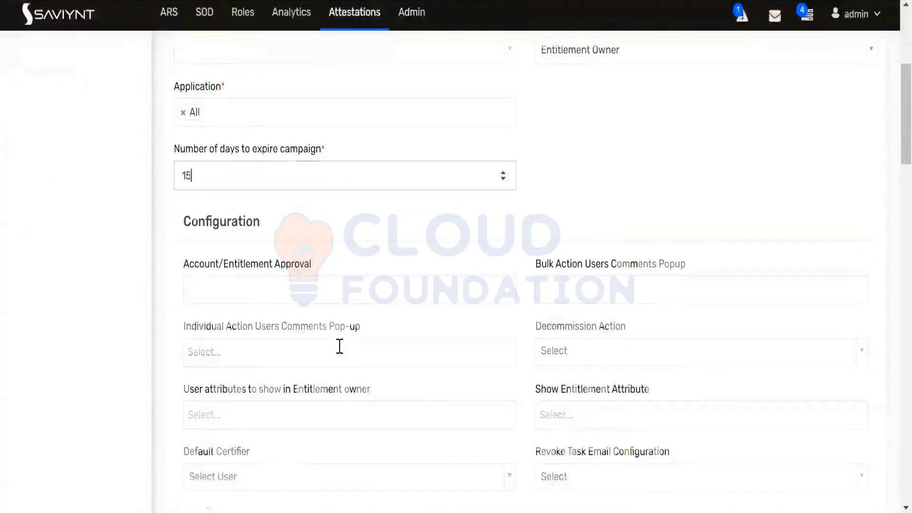
pyautogui.scroll(-8, 339, 346)
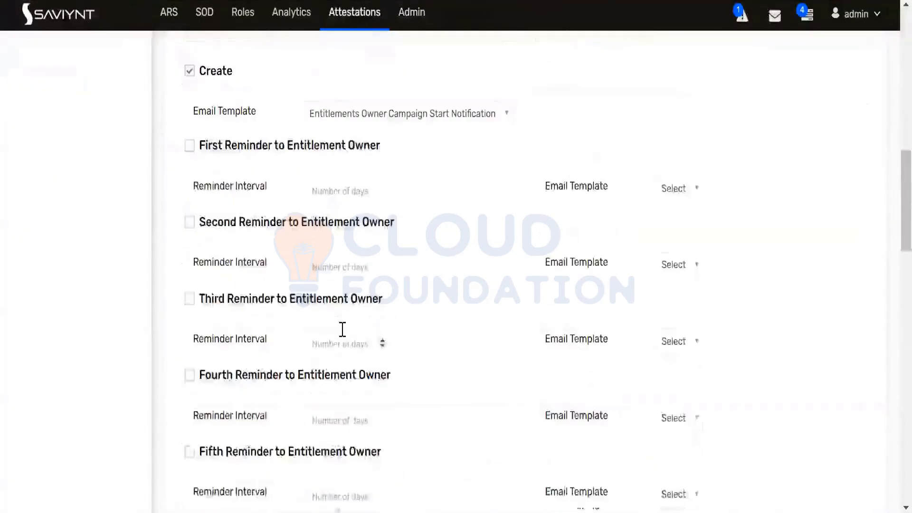
pyautogui.scroll(-8, 342, 329)
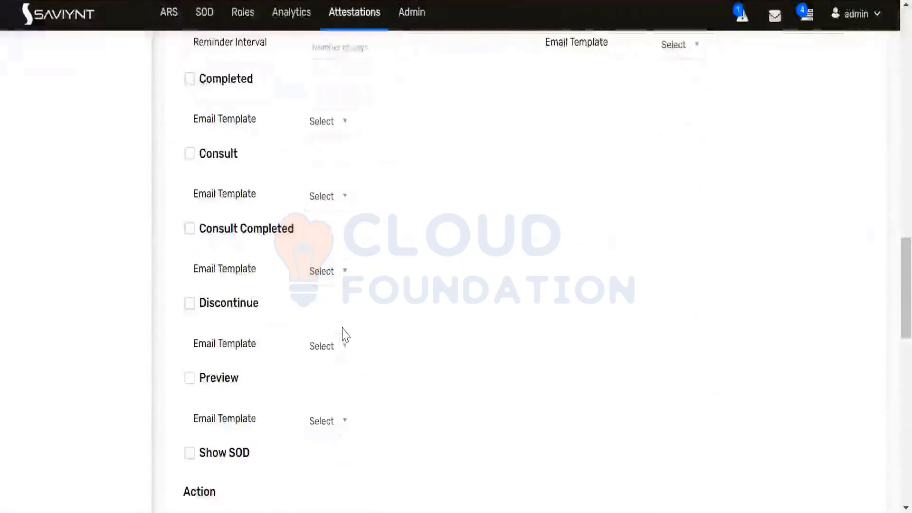
pyautogui.scroll(-9, 346, 335)
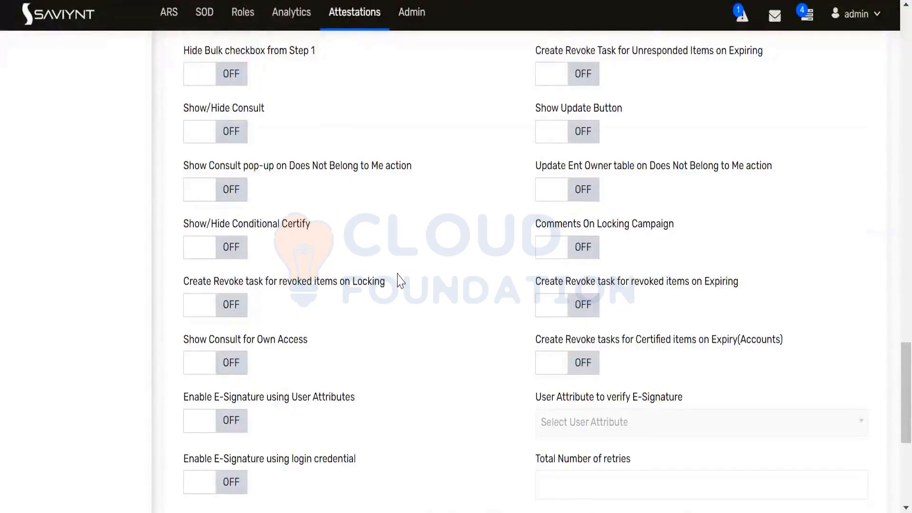
pyautogui.scroll(-2, 402, 277)
pyautogui.scroll(2, 401, 277)
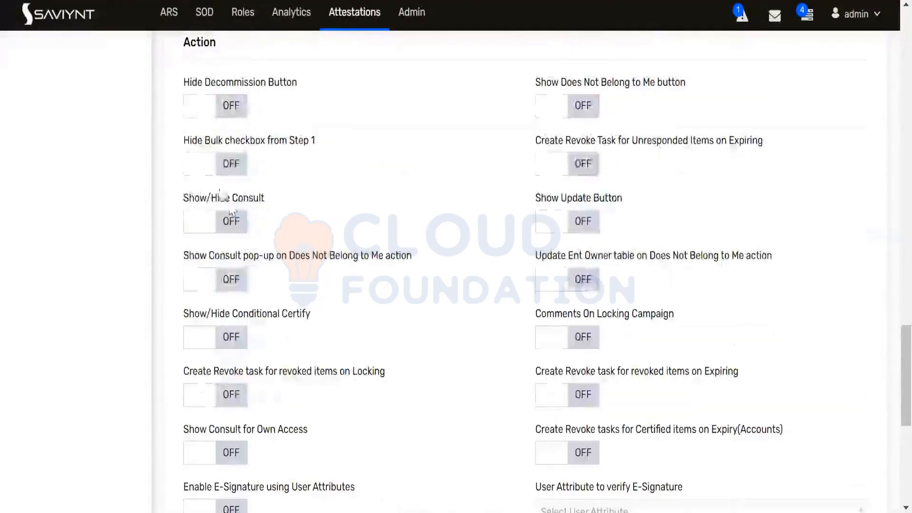
pyautogui.click(203, 164)
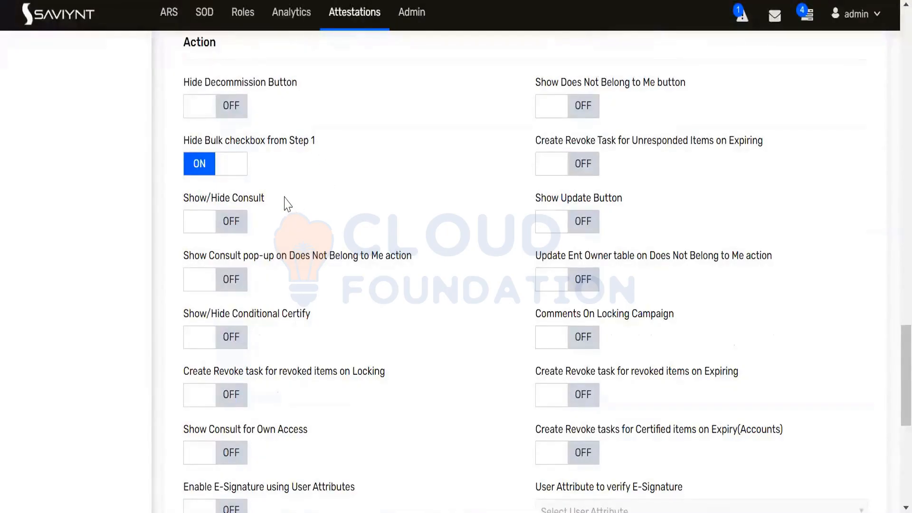
pyautogui.scroll(2, 288, 200)
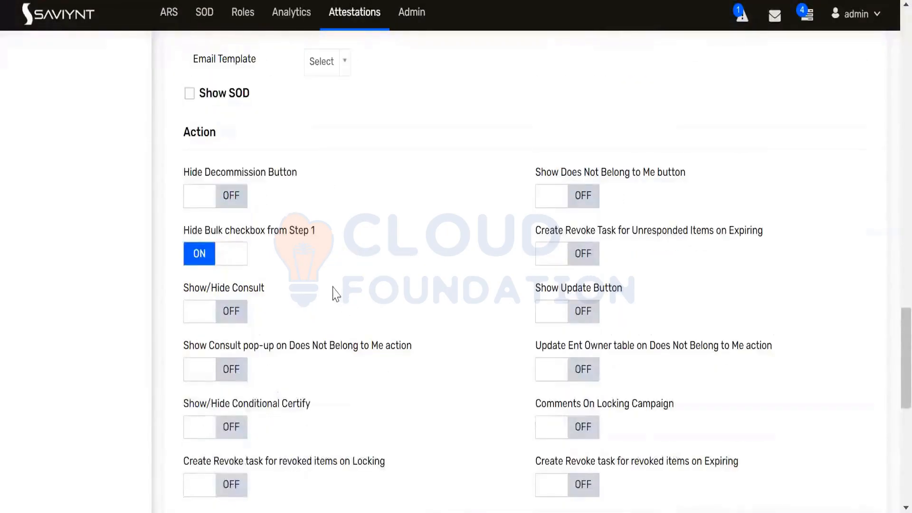
pyautogui.scroll(-4, 352, 271)
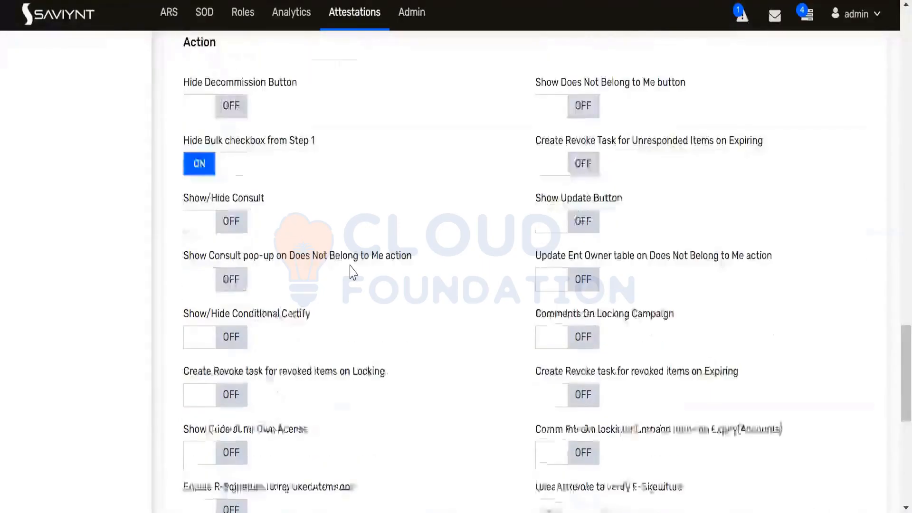
pyautogui.scroll(-2, 316, 235)
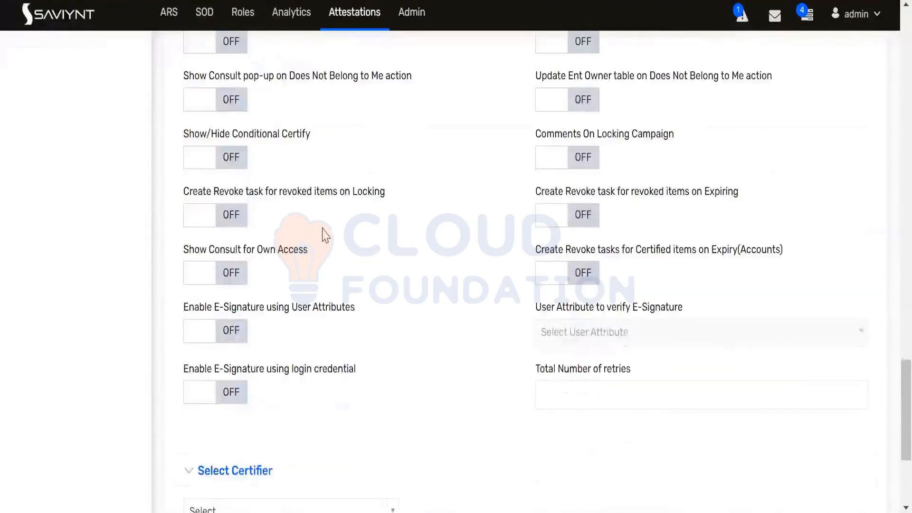
pyautogui.scroll(-4, 345, 232)
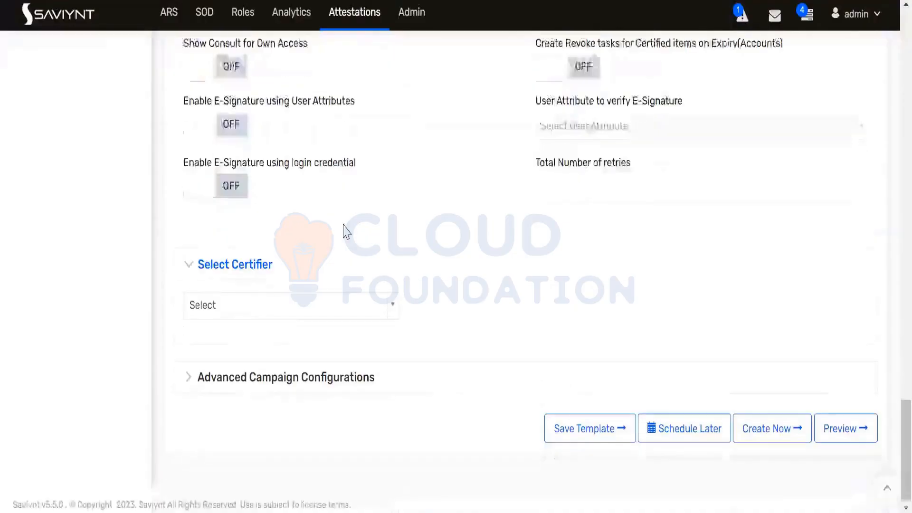
# Under Advanced Campaign Configurations, select Admin as the campaign's certifier
pyautogui.click(189, 385)
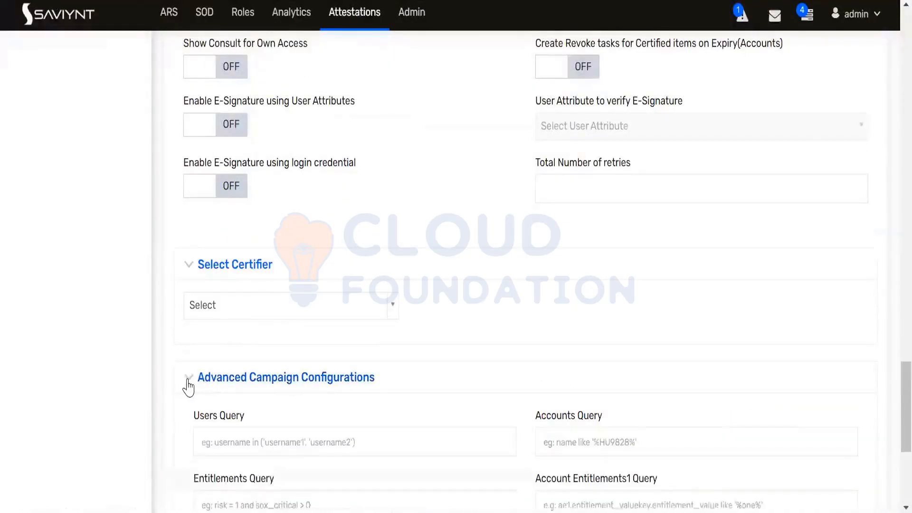
pyautogui.click(394, 315)
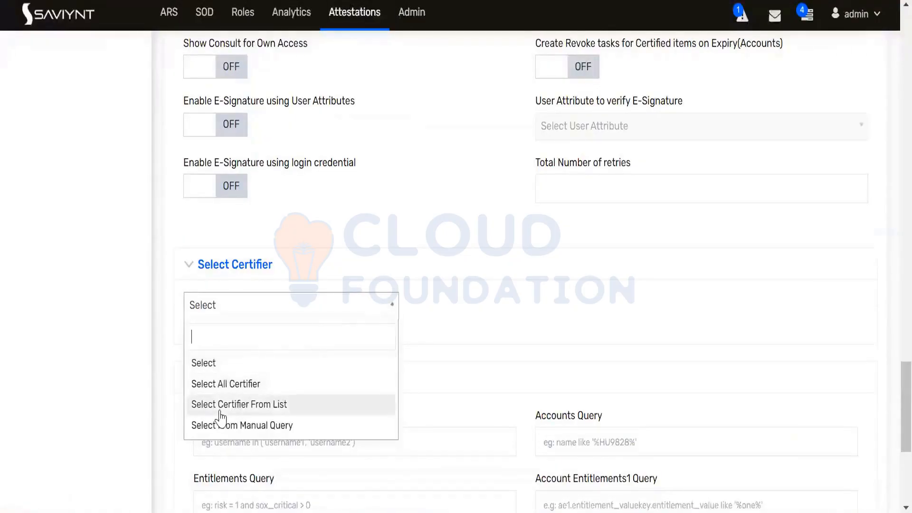
pyautogui.click(275, 406)
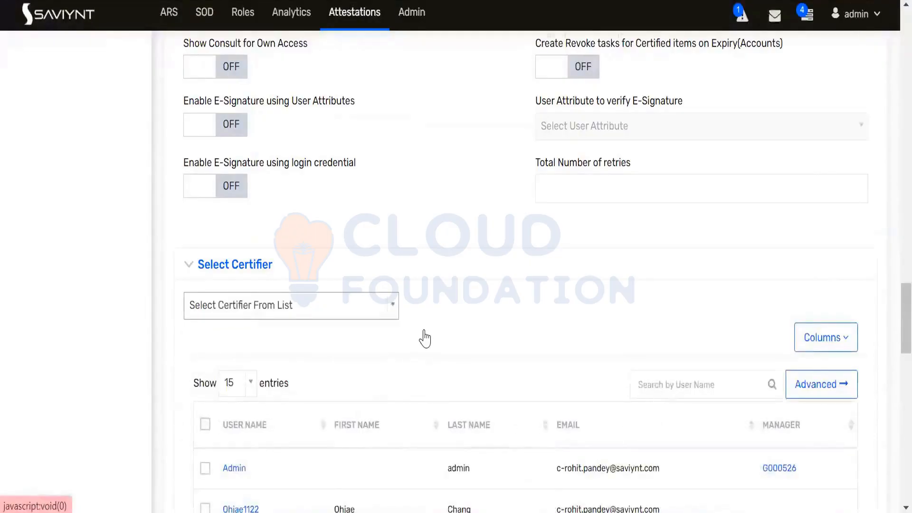
pyautogui.scroll(-2, 424, 336)
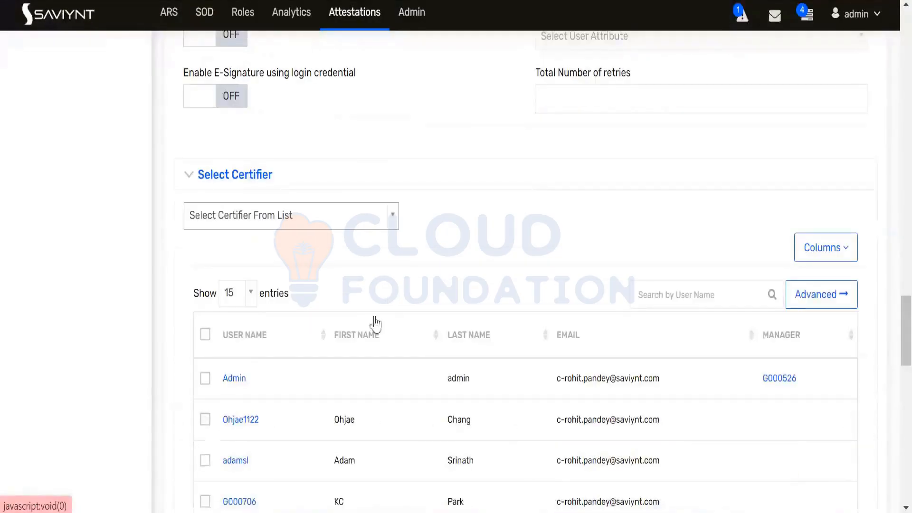
pyautogui.click(206, 379)
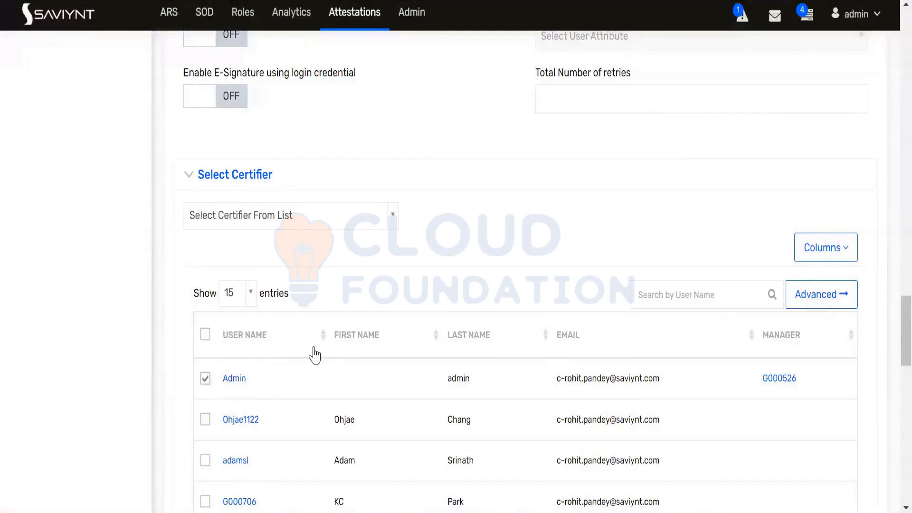
# Launch FloorManagerReview with Create Now, running Jun 27 to Jul 12, 2023
pyautogui.scroll(-2, 316, 333)
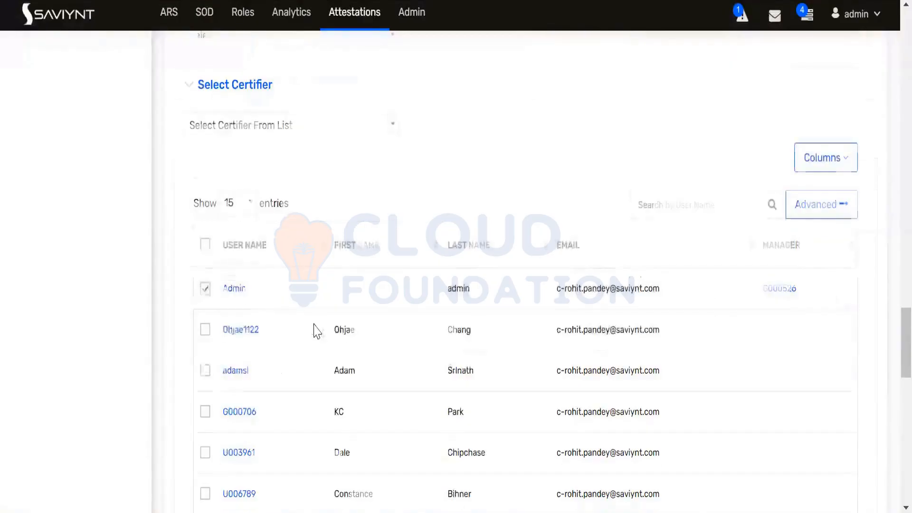
pyautogui.scroll(-13, 316, 331)
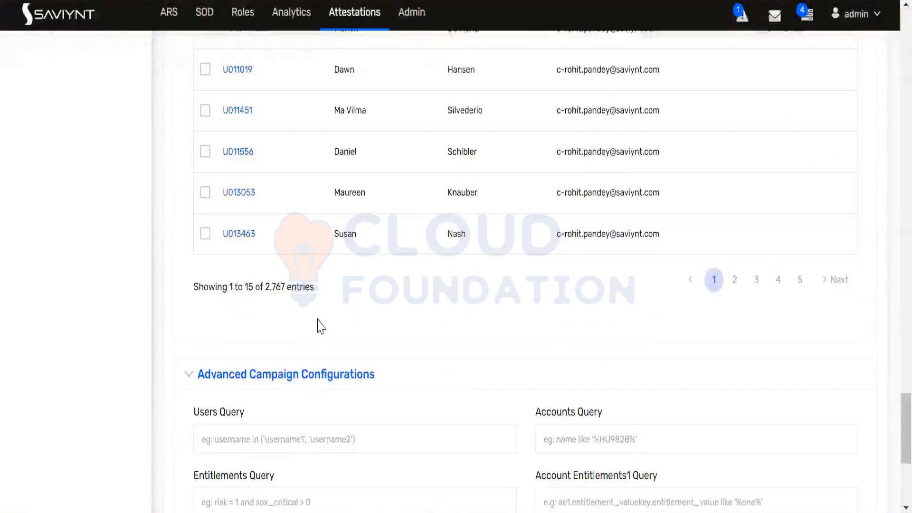
pyautogui.scroll(-2, 317, 326)
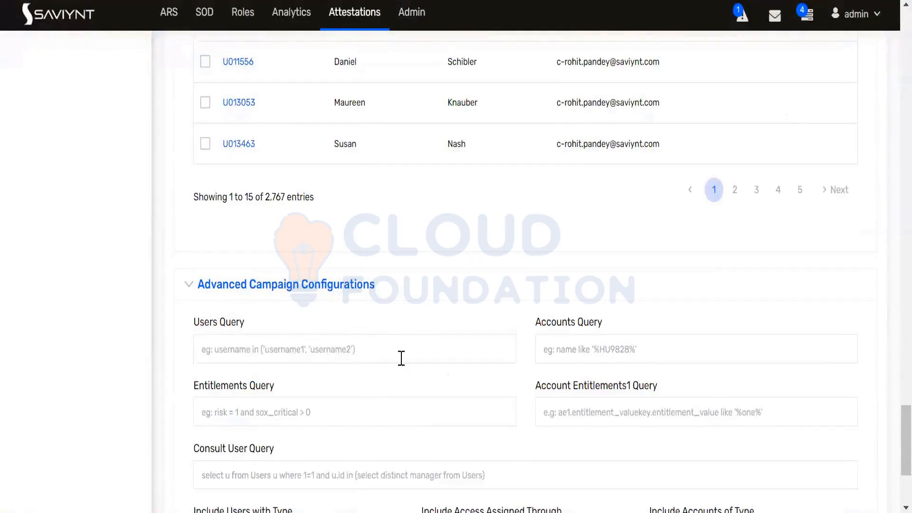
pyautogui.scroll(-4, 612, 397)
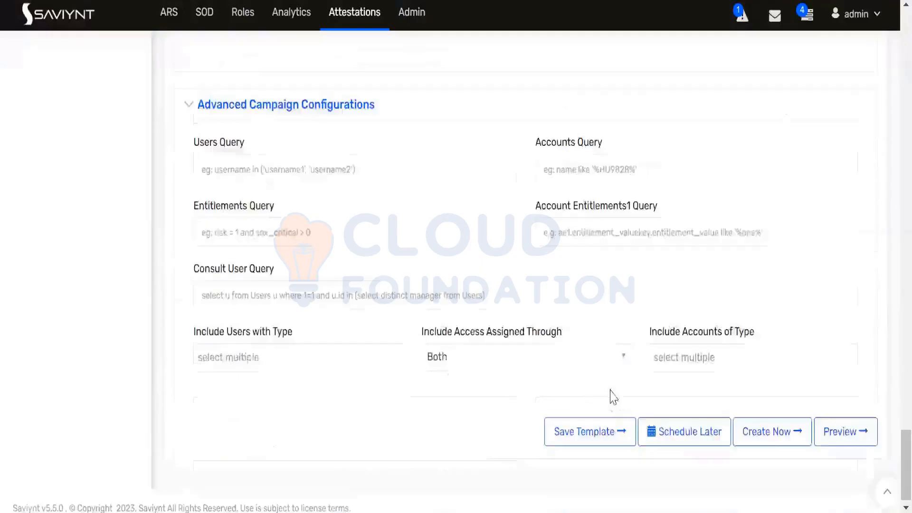
pyautogui.click(765, 432)
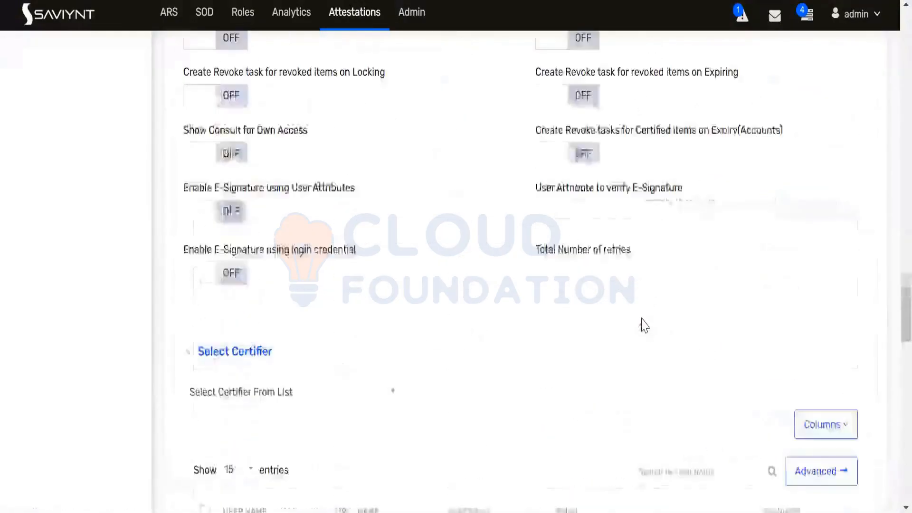
pyautogui.scroll(10, 644, 325)
pyautogui.scroll(10, 644, 320)
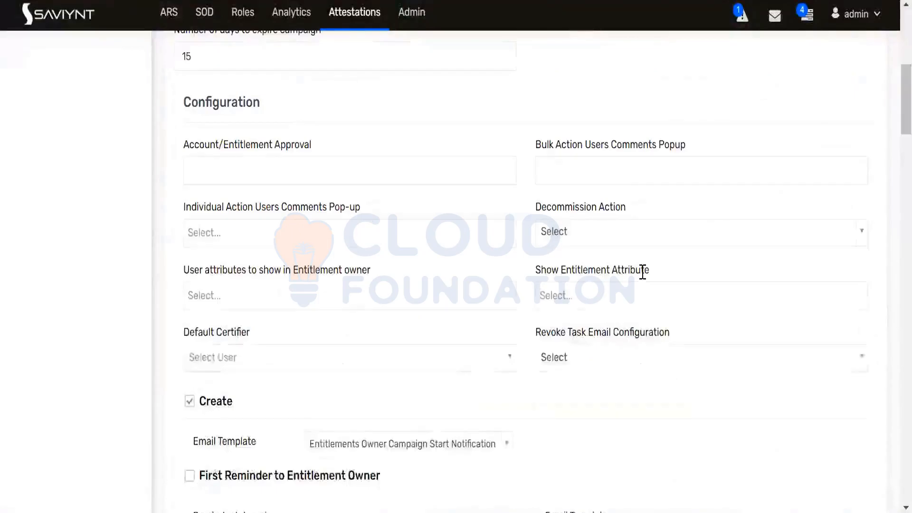
pyautogui.scroll(5, 643, 272)
pyautogui.scroll(-5, 622, 347)
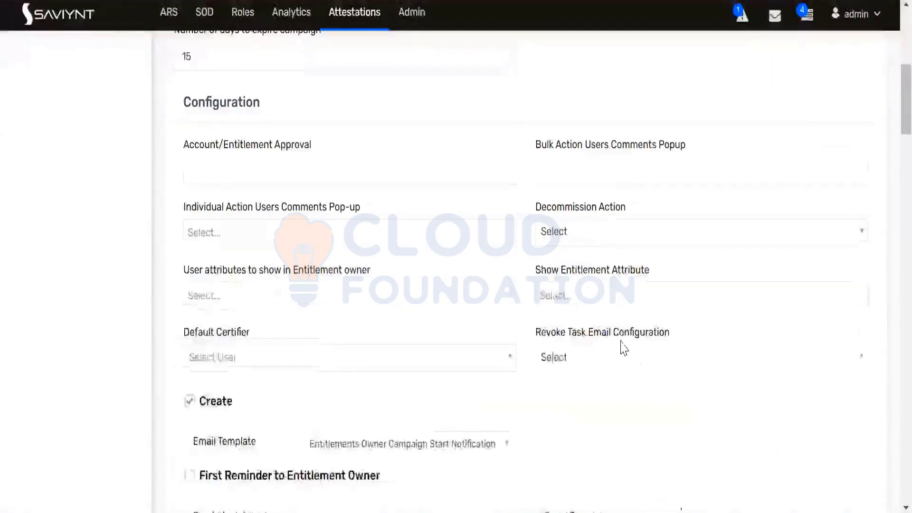
pyautogui.scroll(-8, 624, 348)
pyautogui.scroll(-20, 624, 348)
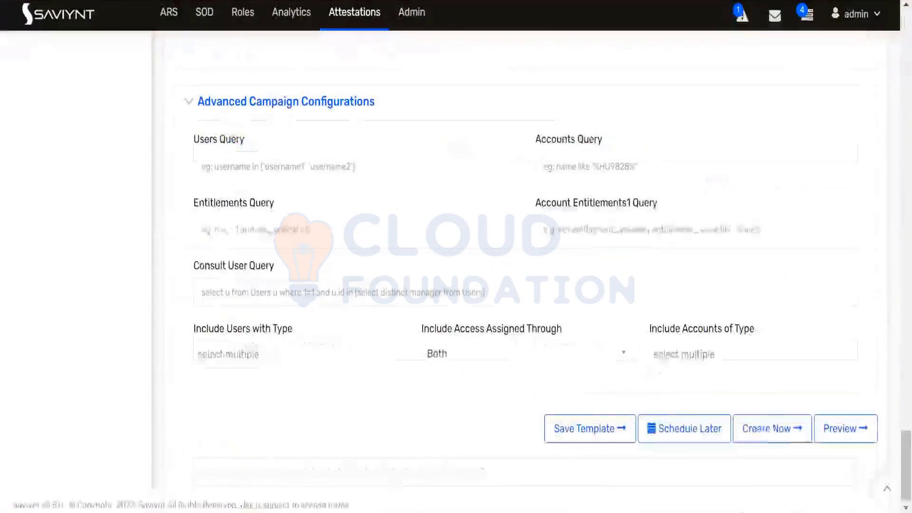
pyautogui.click(777, 438)
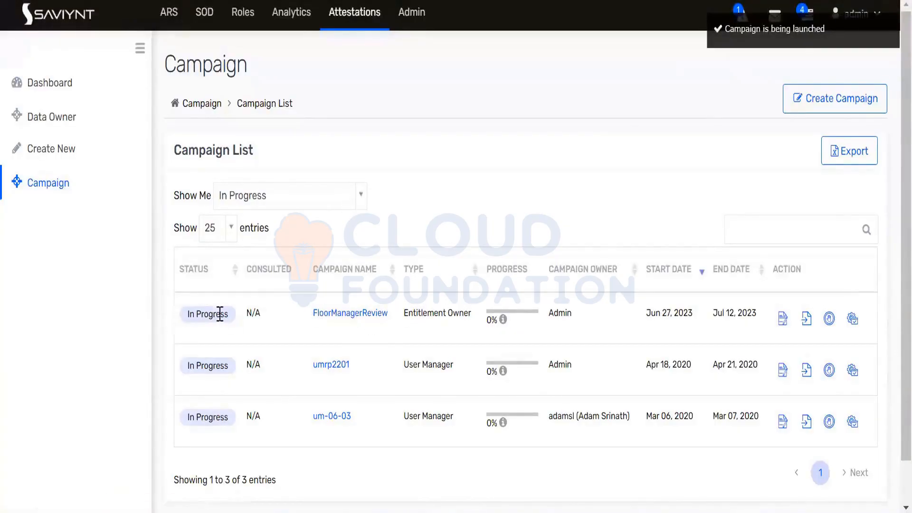
# Open the certification list of the In Progress FloorManagerReview campaign
pyautogui.tripleClick(189, 314)
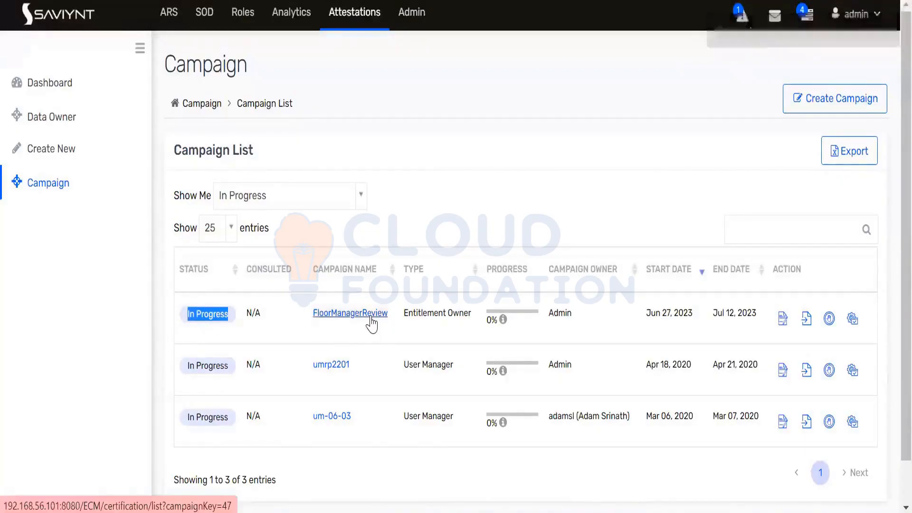
pyautogui.click(371, 321)
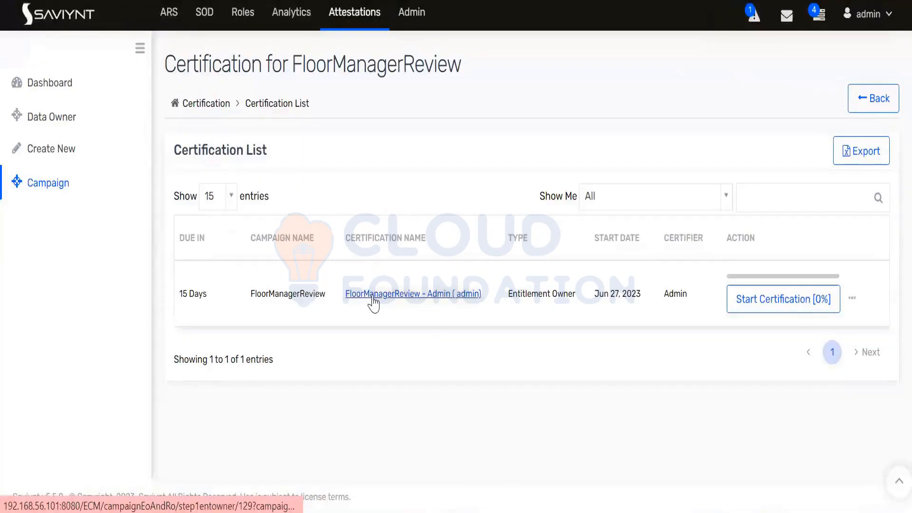
# Open Admin's FloorManagerReview certification and inspect its Floor Manager entitlement and owner
pyautogui.click(374, 295)
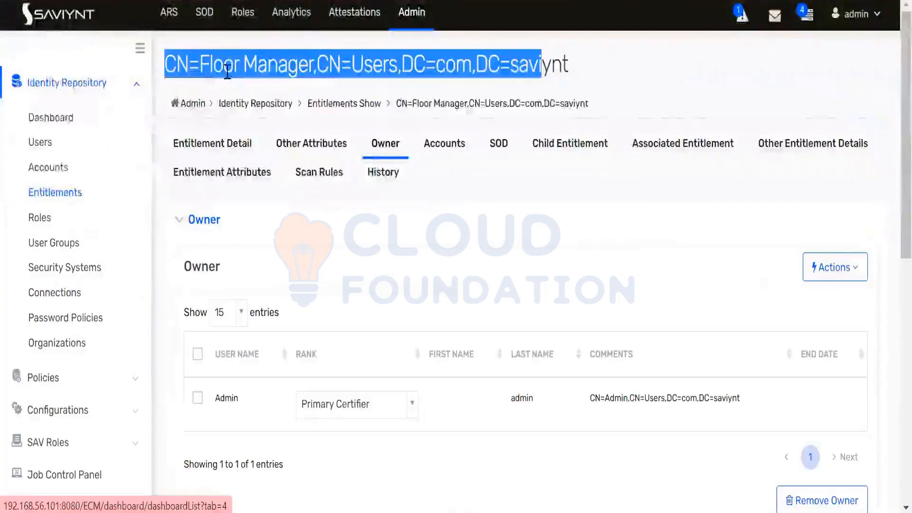
pyautogui.moveTo(589, 64); pyautogui.dragTo(587, 62)
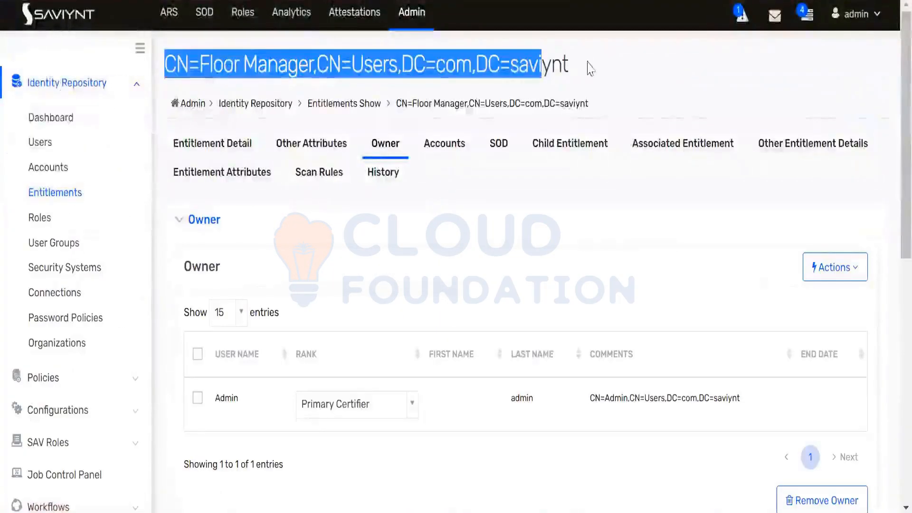
pyautogui.click(588, 66)
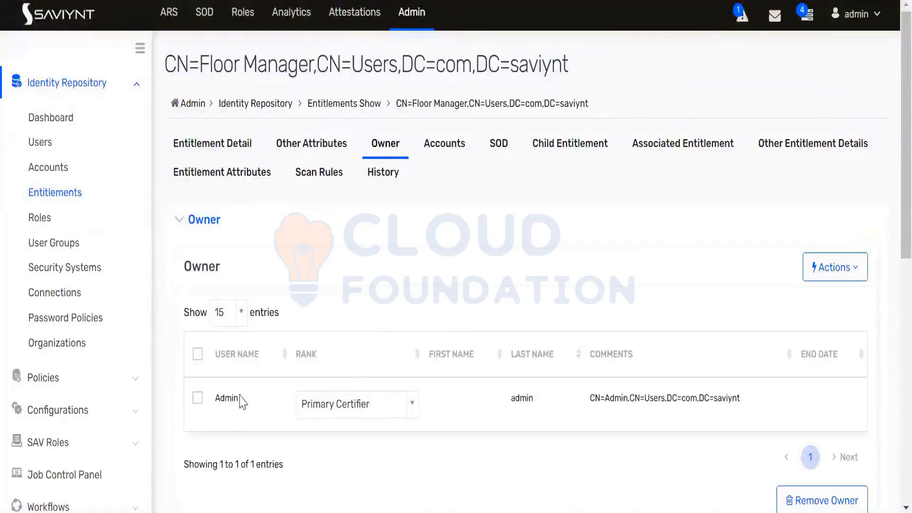
pyautogui.moveTo(240, 399); pyautogui.dragTo(214, 398)
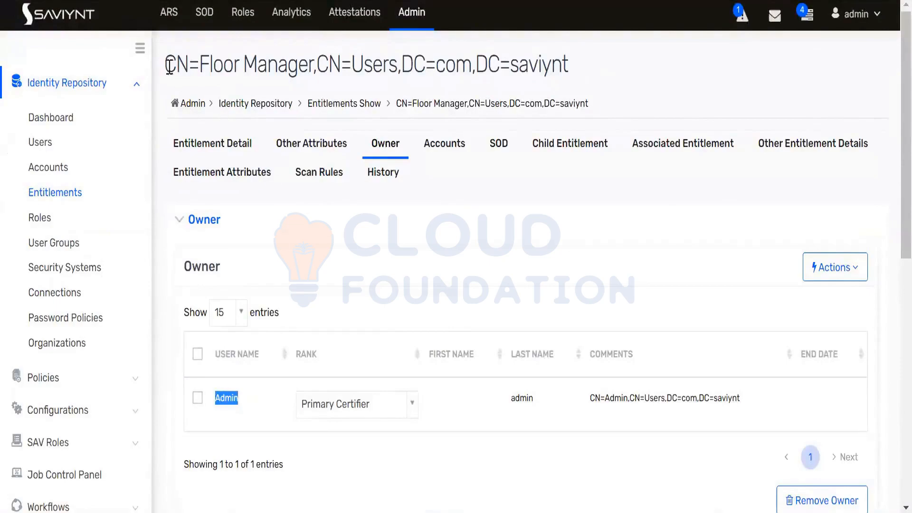
pyautogui.moveTo(167, 66); pyautogui.dragTo(570, 67)
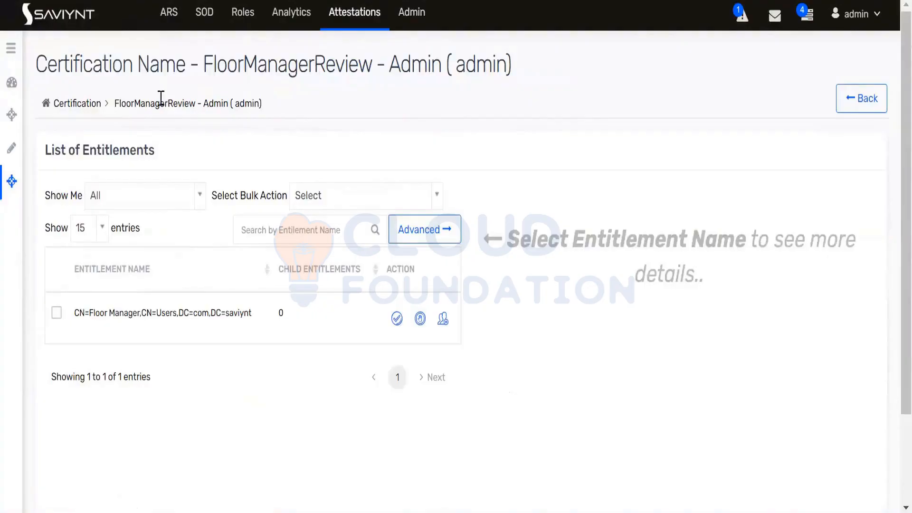
# Select the Floor Manager entitlement, approve it, and view its summary details
pyautogui.doubleClick(369, 65)
pyautogui.moveTo(369, 65); pyautogui.dragTo(385, 66)
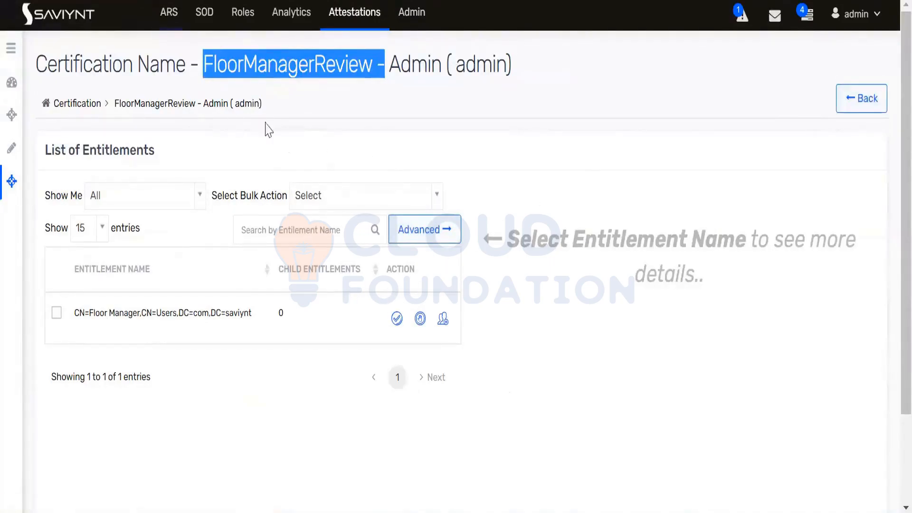
pyautogui.click(319, 98)
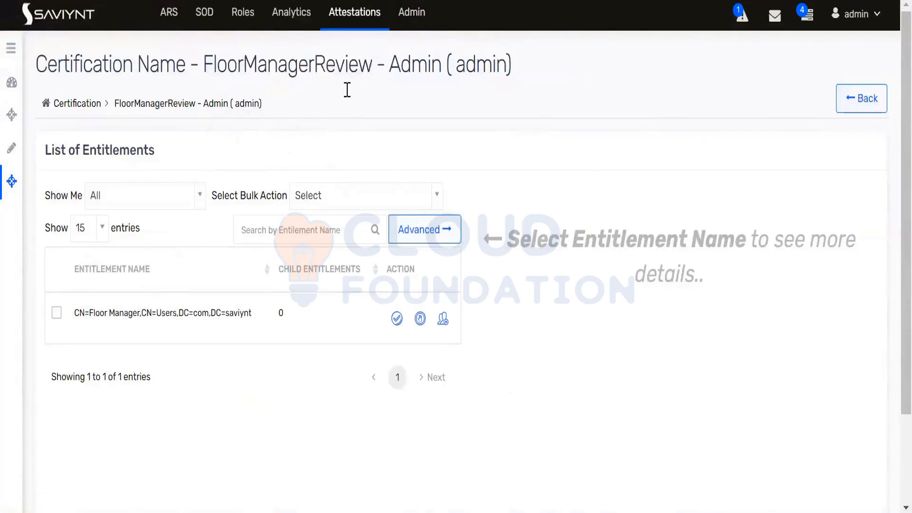
pyautogui.click(58, 313)
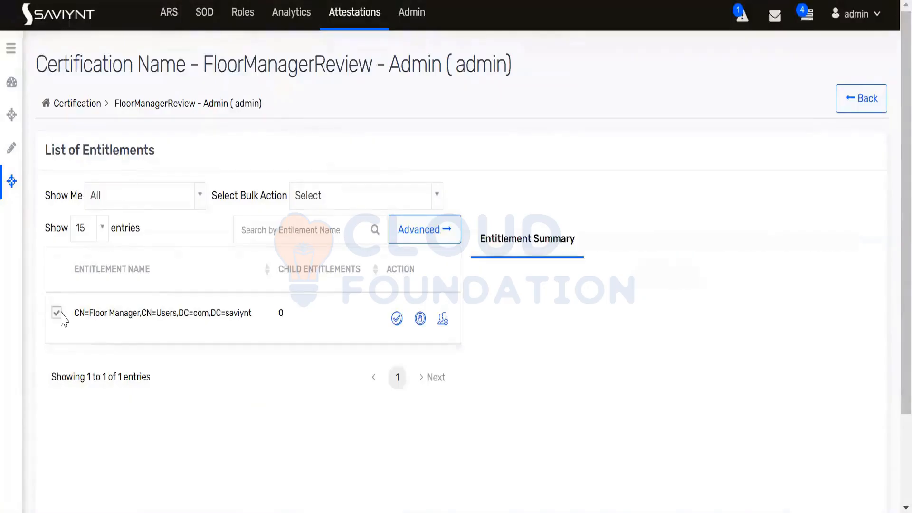
pyautogui.click(397, 319)
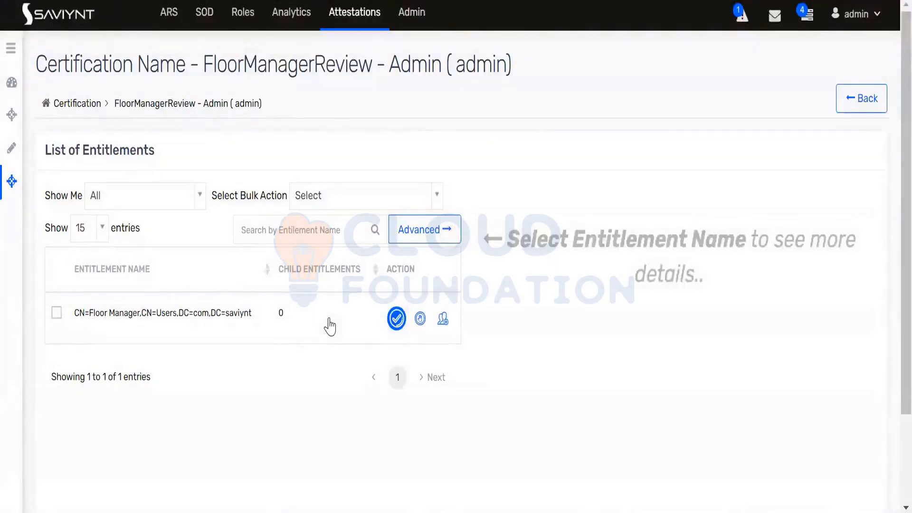
pyautogui.click(201, 314)
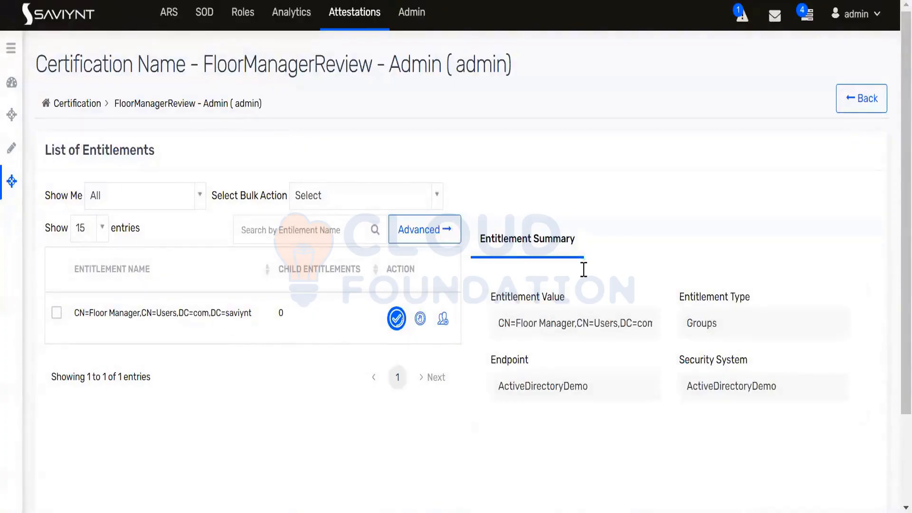
# Check the bulk review actions, then approve Floor Manager again so the certification reaches 100%
pyautogui.scroll(-3, 584, 270)
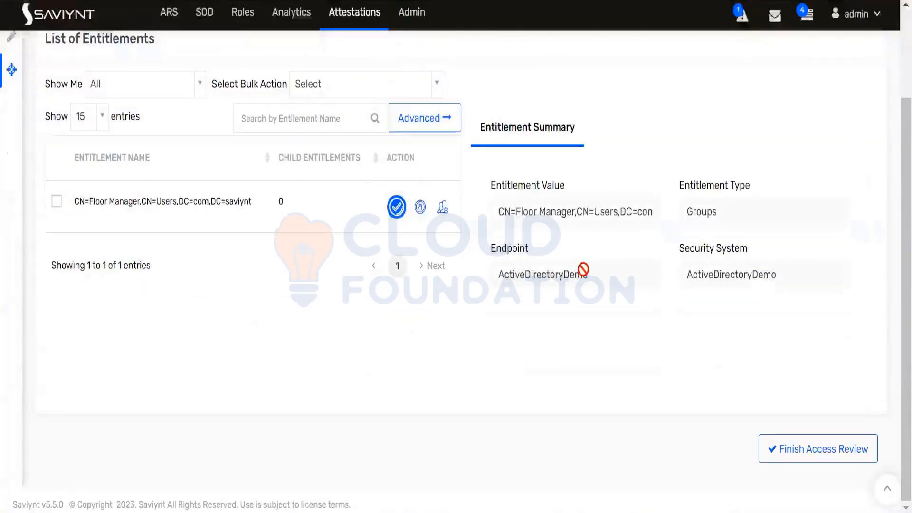
pyautogui.scroll(3, 585, 269)
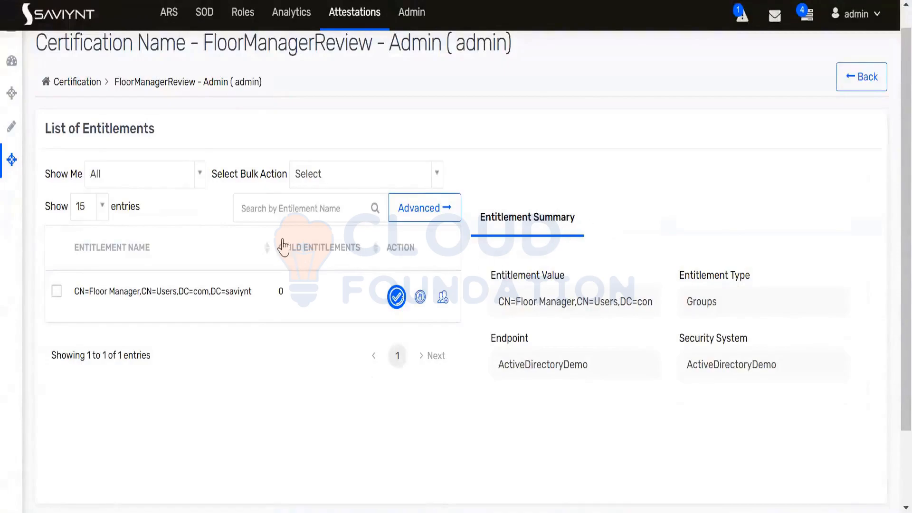
pyautogui.click(364, 180)
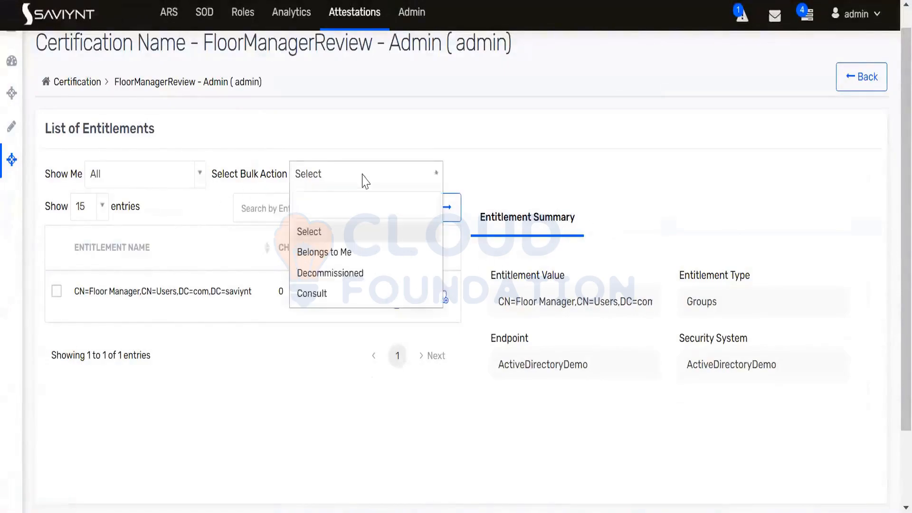
pyautogui.click(313, 366)
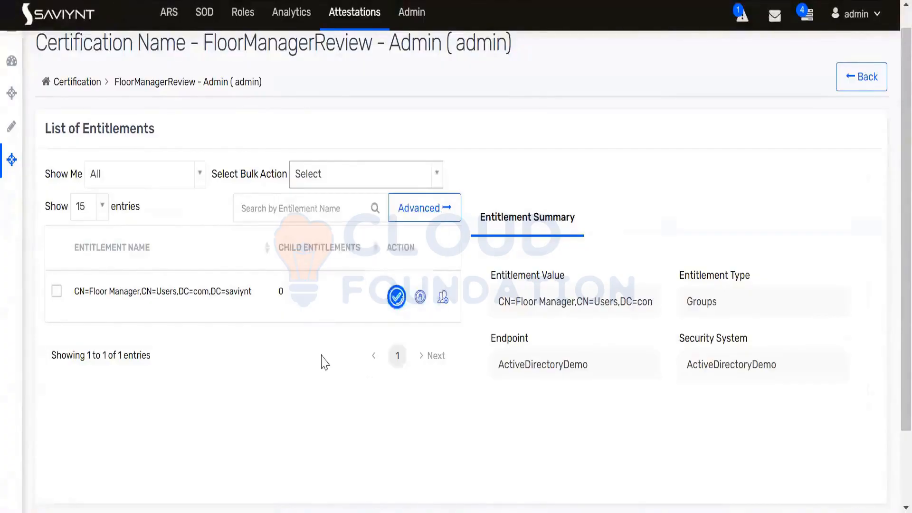
pyautogui.click(397, 297)
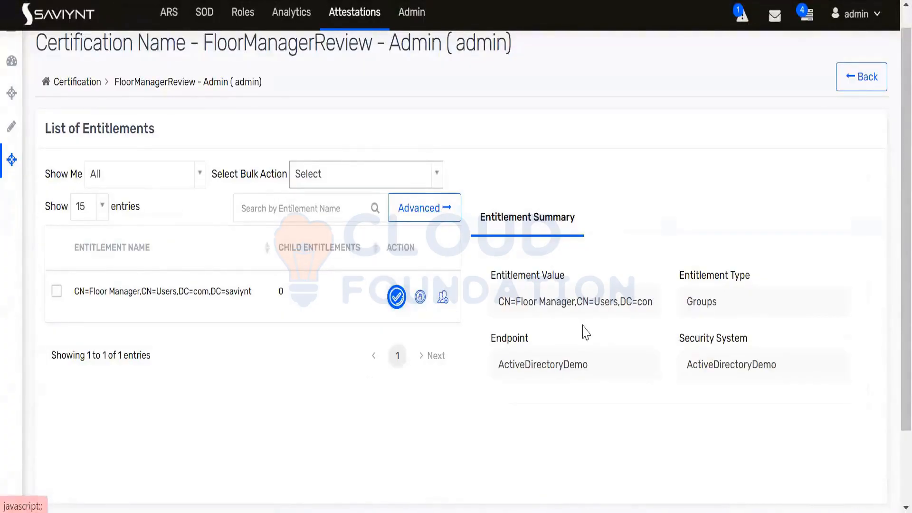
pyautogui.scroll(-2, 597, 330)
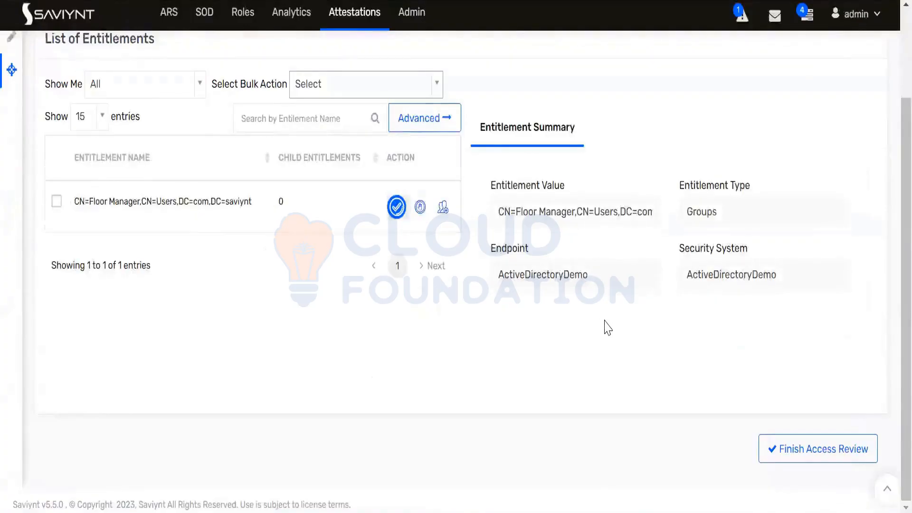
pyautogui.scroll(2, 601, 320)
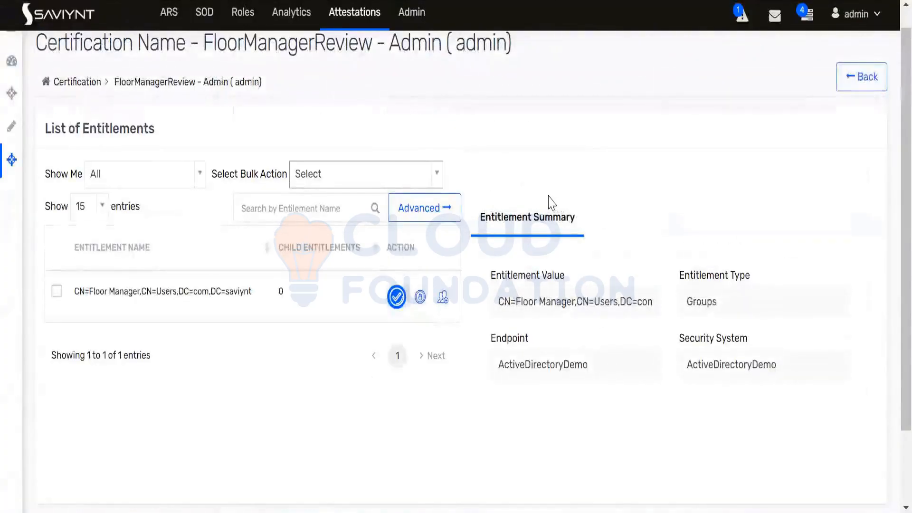
pyautogui.scroll(3, 771, 291)
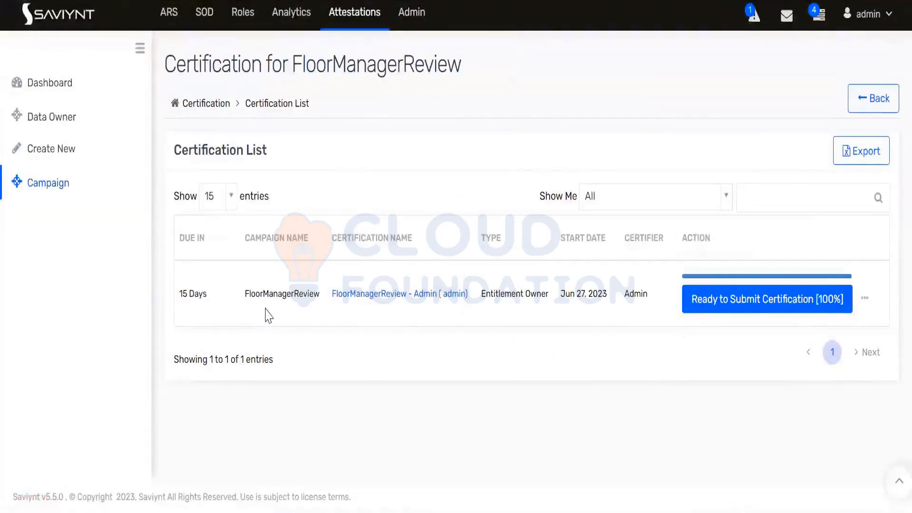
# Return to the Campaign List and reconfigure FloorManagerReview as FloorManagerReview_Reconfigure
pyautogui.click(871, 102)
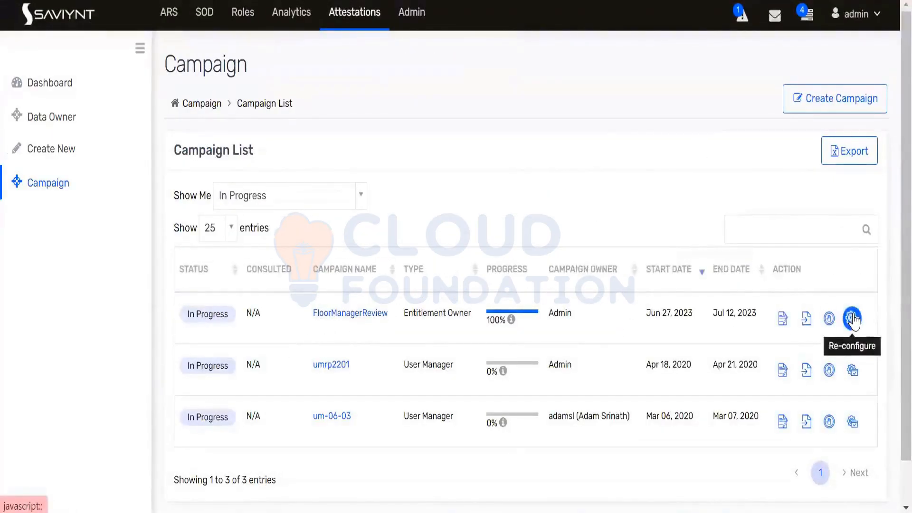
pyautogui.click(852, 319)
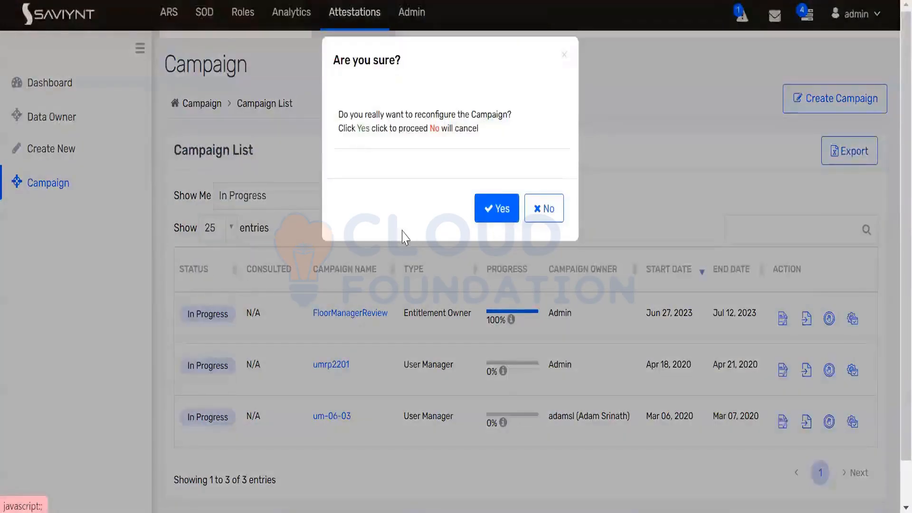
pyautogui.scroll(-2, 403, 230)
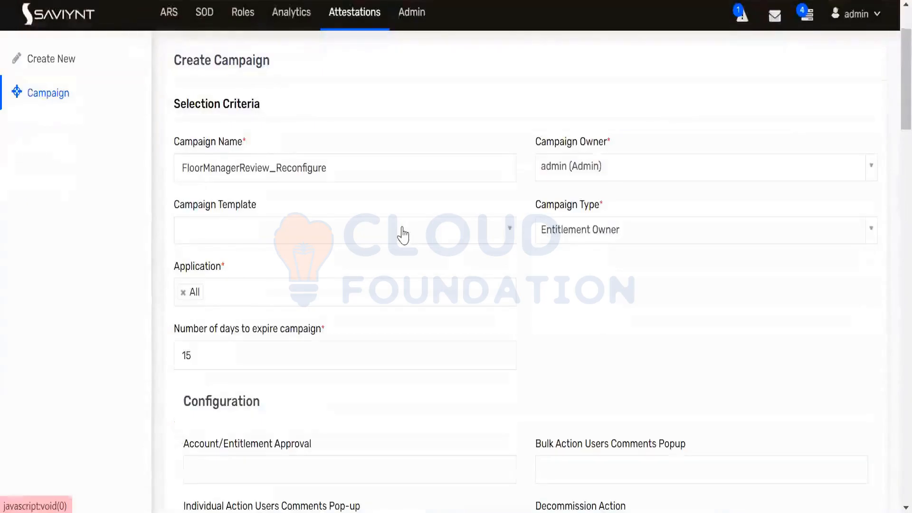
pyautogui.scroll(-4, 409, 226)
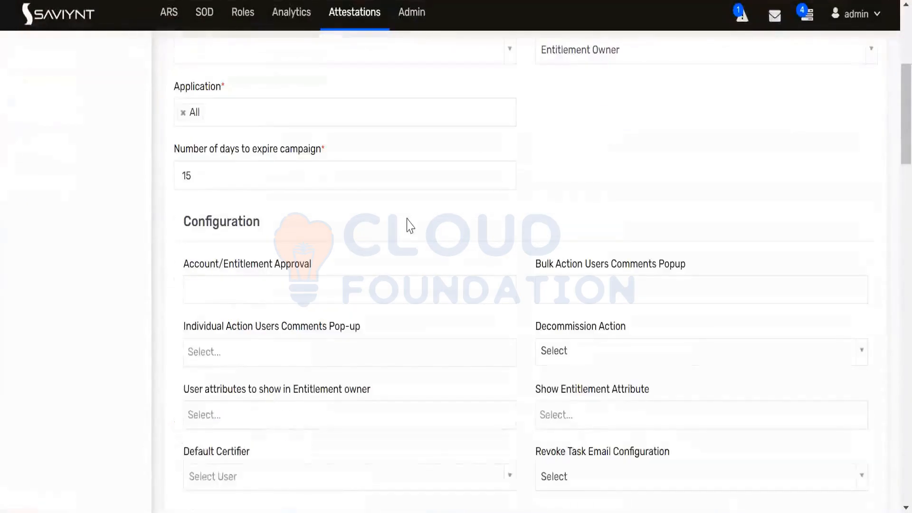
pyautogui.scroll(-2, 411, 226)
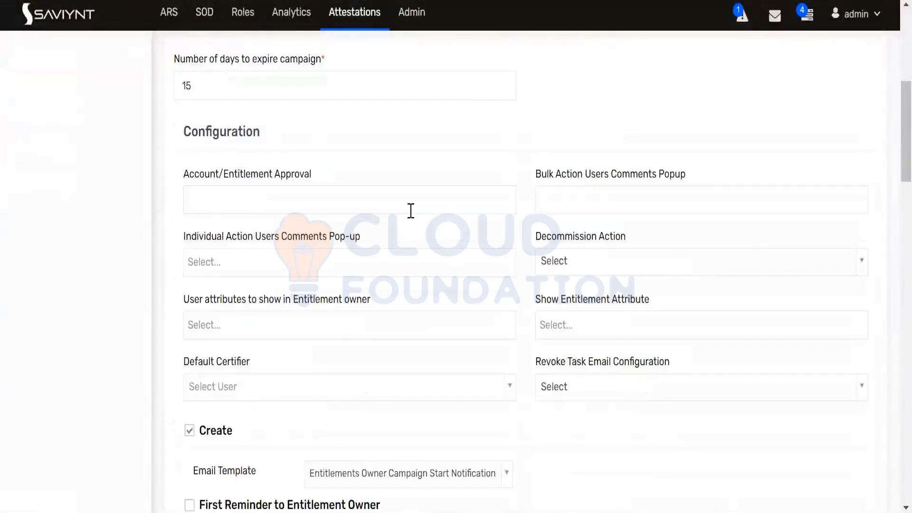
pyautogui.scroll(-4, 411, 210)
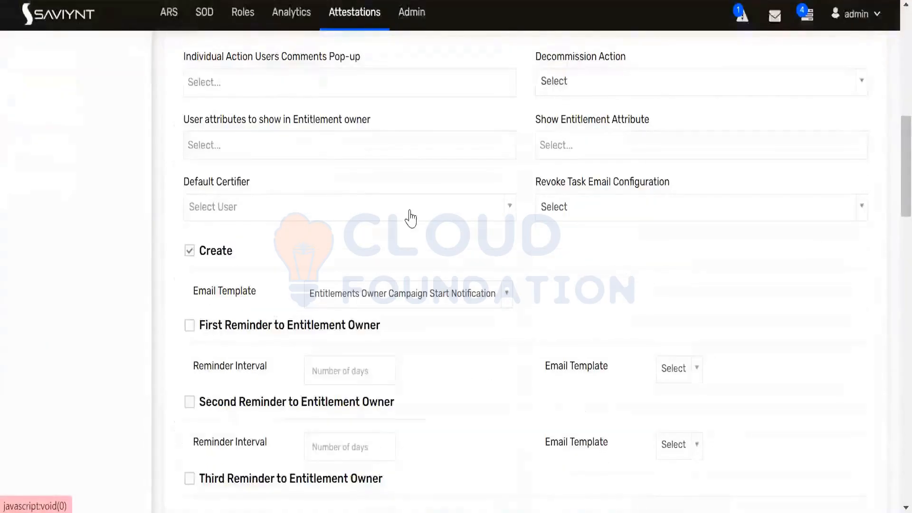
pyautogui.scroll(-12, 410, 211)
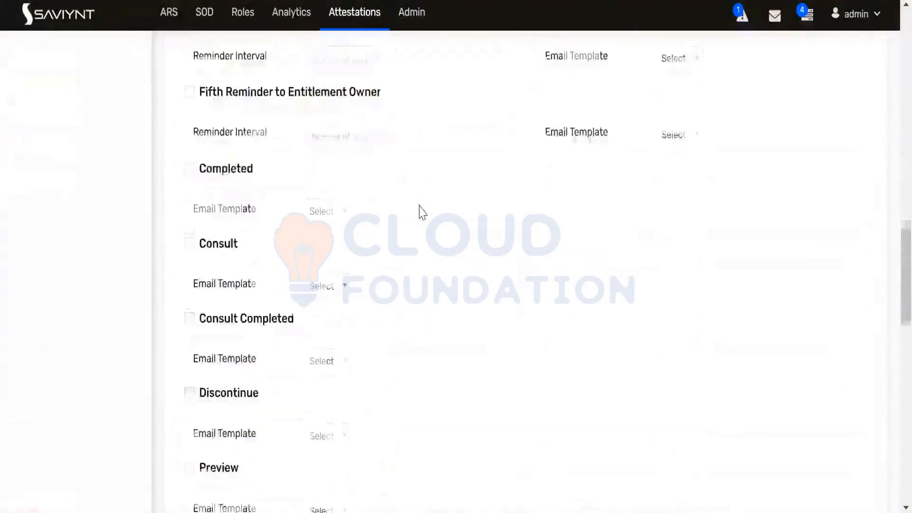
pyautogui.scroll(-8, 422, 212)
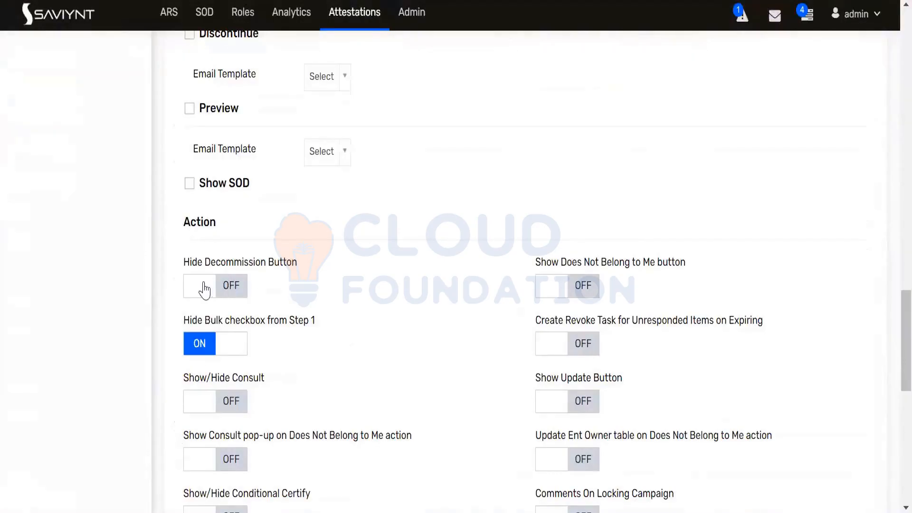
pyautogui.scroll(-2, 294, 259)
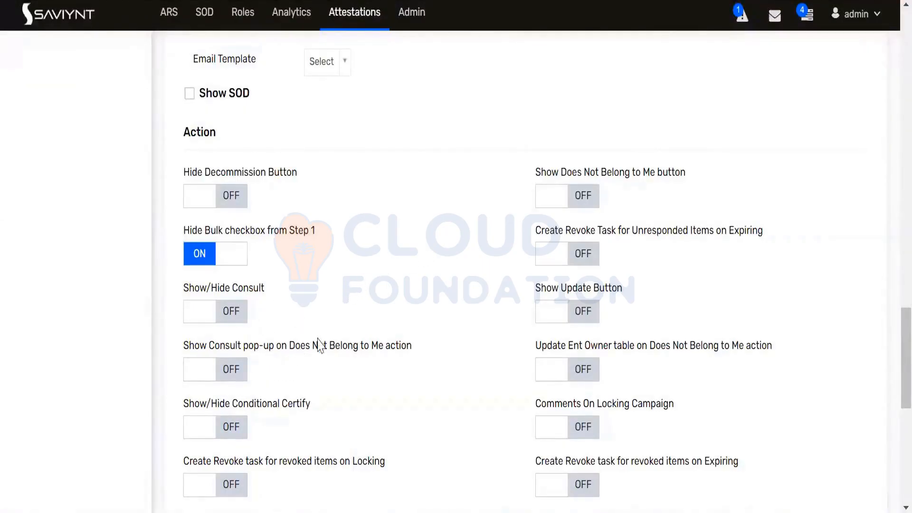
pyautogui.scroll(-2, 527, 340)
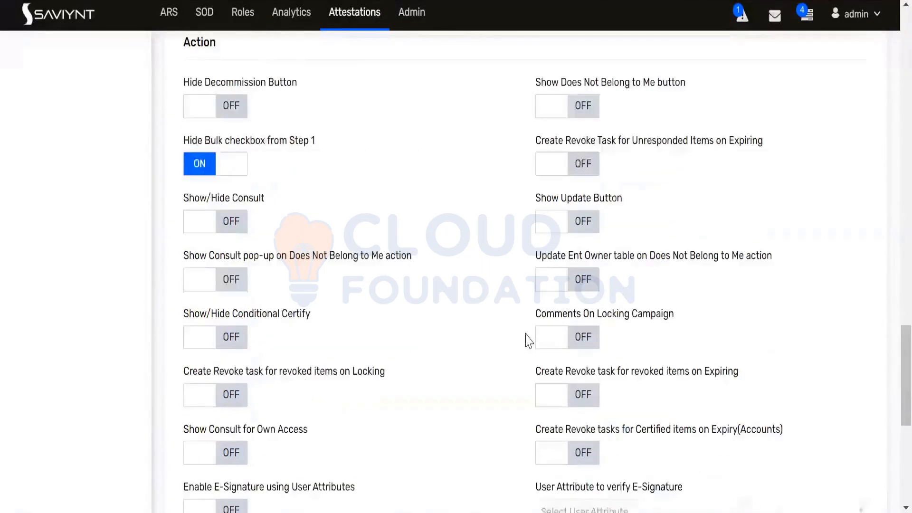
pyautogui.scroll(-2, 528, 340)
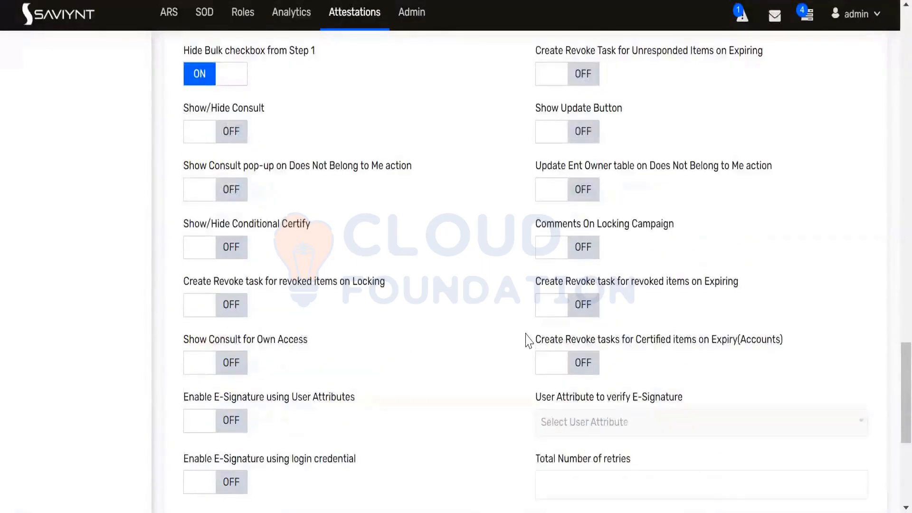
pyautogui.scroll(-2, 528, 341)
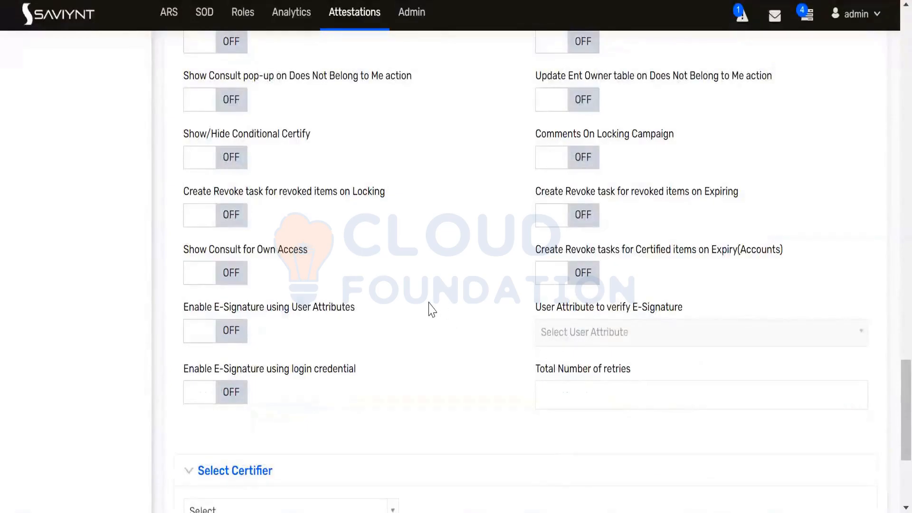
pyautogui.scroll(15, 432, 309)
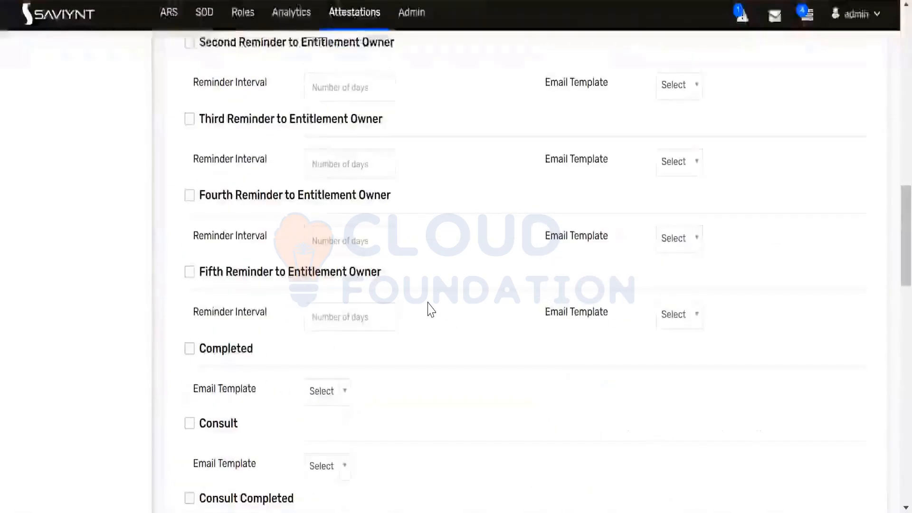
pyautogui.scroll(10, 431, 309)
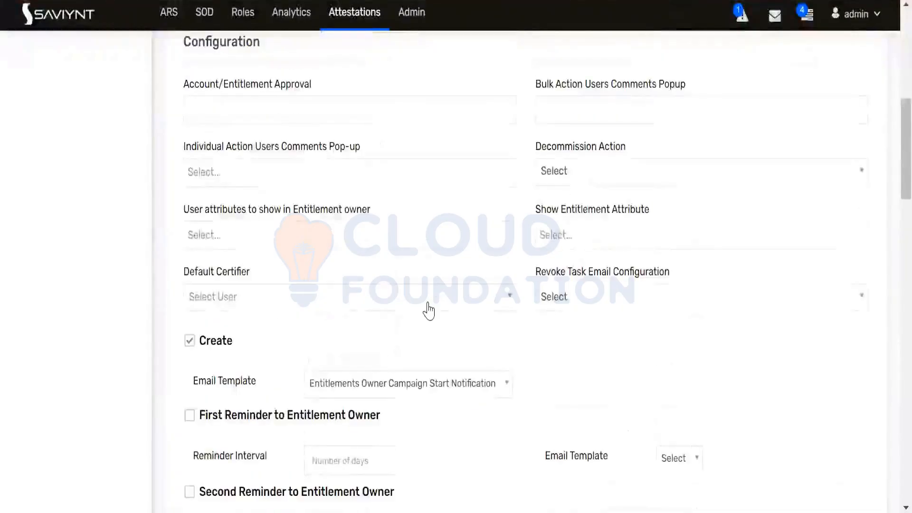
# Inspect the user and entitlement attribute dropdowns unchanged, then open Individual Action Users Comments Pop-up
pyautogui.scroll(4, 429, 311)
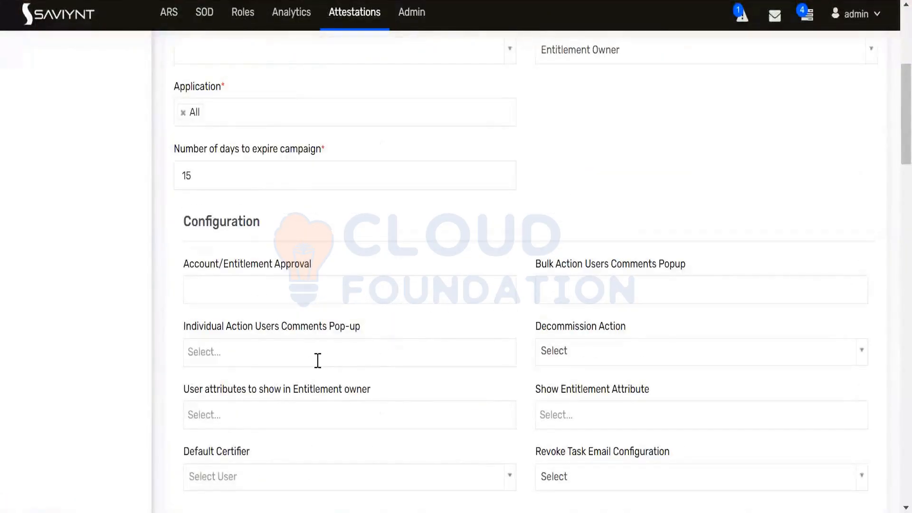
pyautogui.click(296, 417)
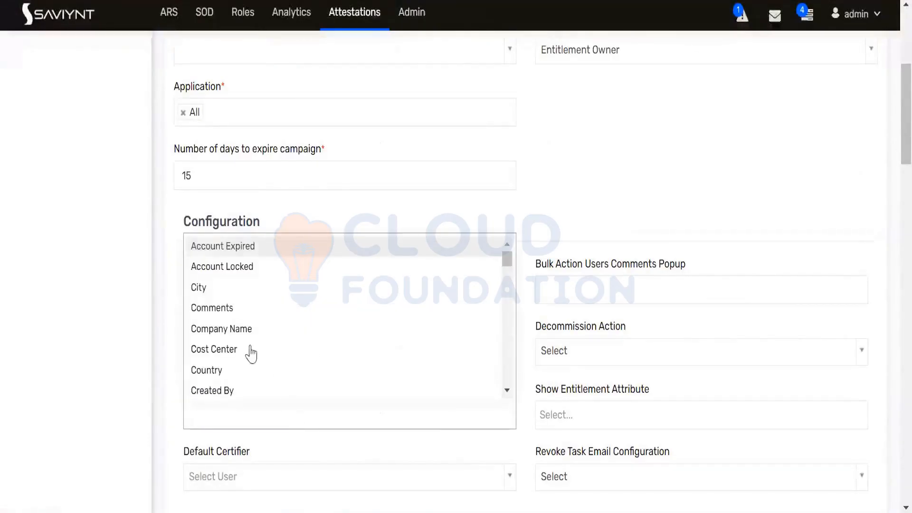
pyautogui.click(169, 278)
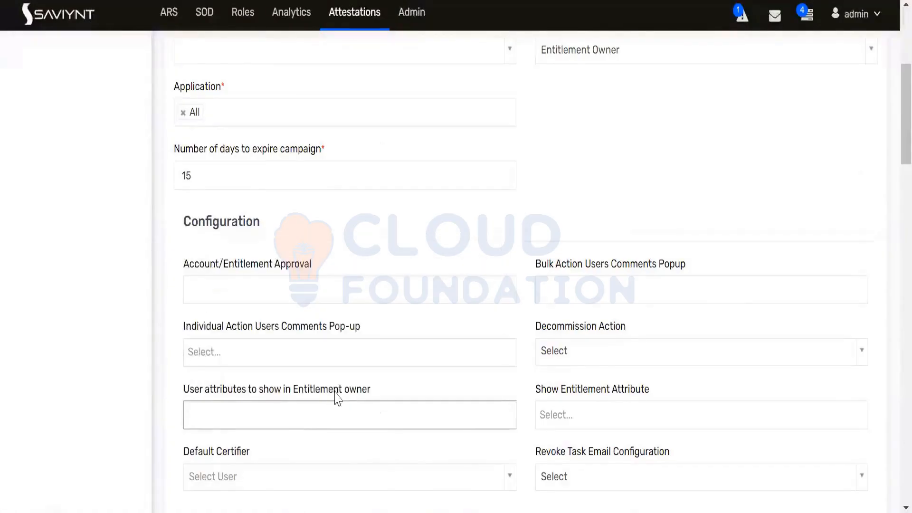
pyautogui.scroll(-2, 341, 395)
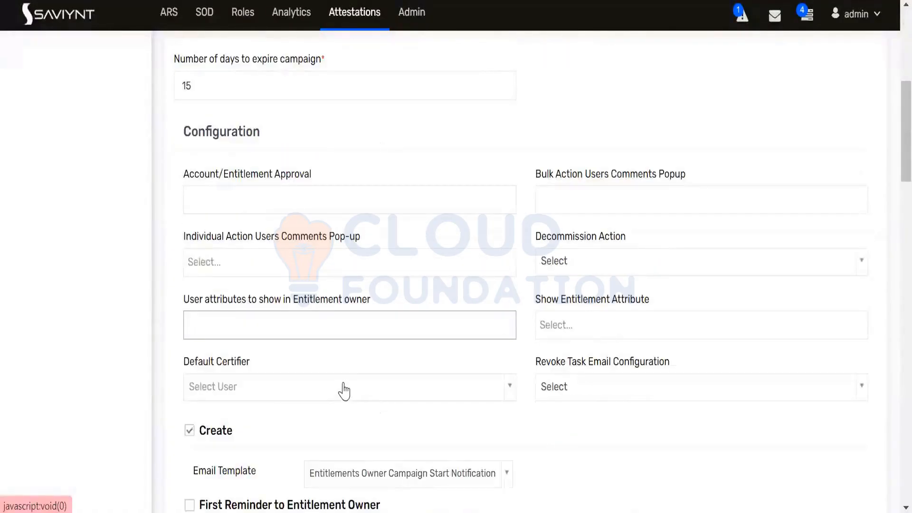
pyautogui.click(574, 326)
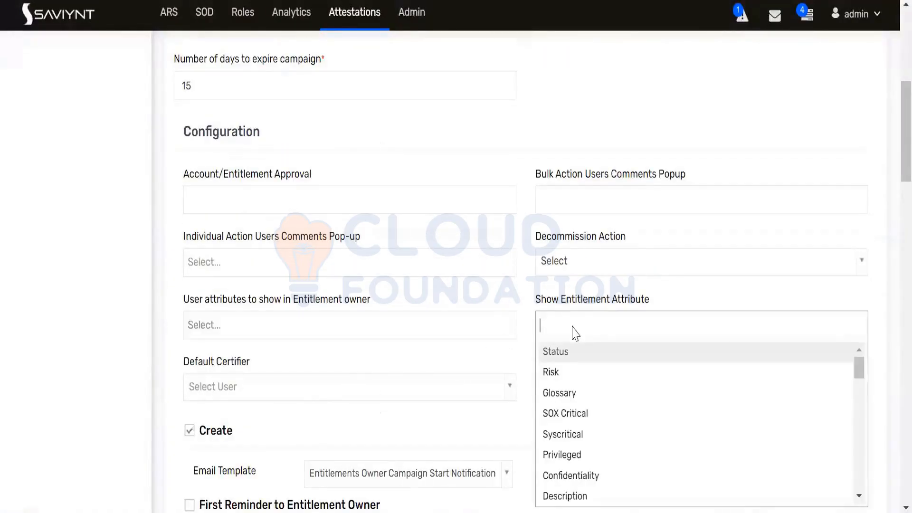
pyautogui.scroll(-2, 576, 333)
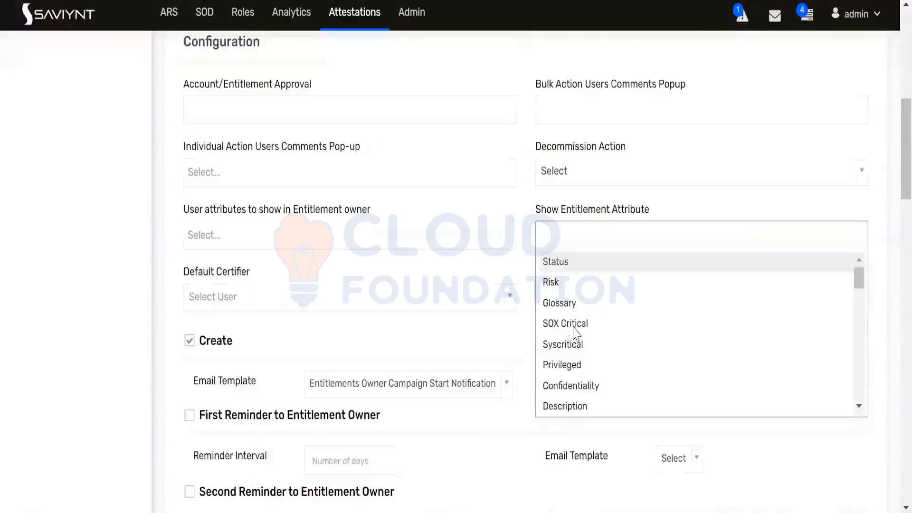
pyautogui.click(355, 268)
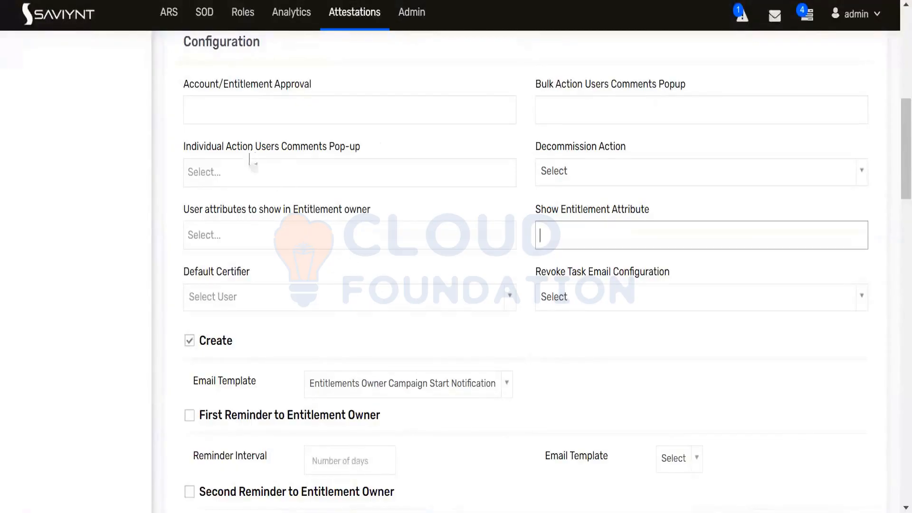
pyautogui.click(281, 170)
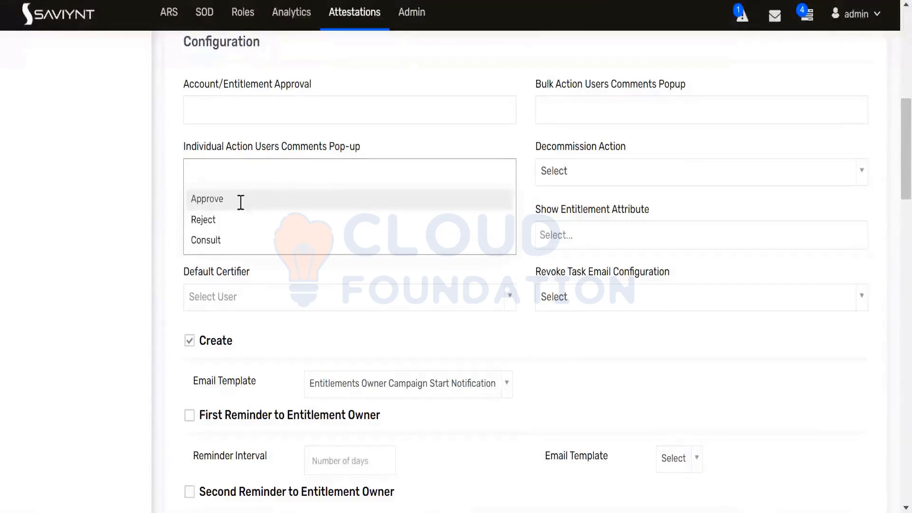
# Require comments for individual Approve and Reject decisions
pyautogui.click(241, 200)
pyautogui.click(269, 173)
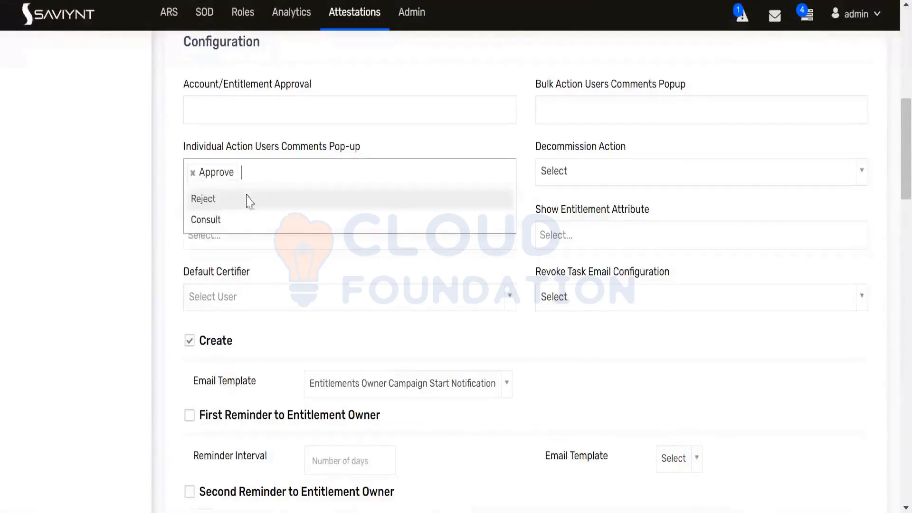
pyautogui.click(220, 203)
pyautogui.scroll(2, 338, 328)
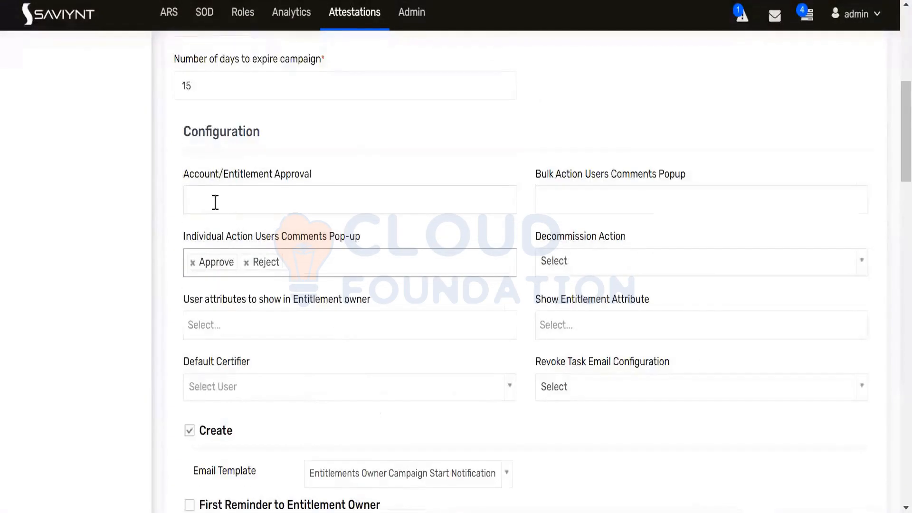
# Add Account and Entitlement to the approval settings
pyautogui.click(278, 201)
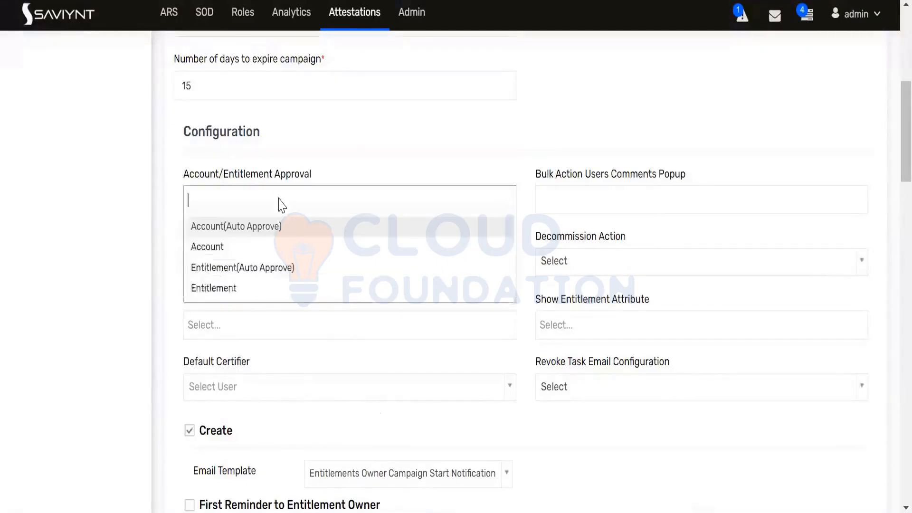
pyautogui.click(224, 252)
pyautogui.click(279, 202)
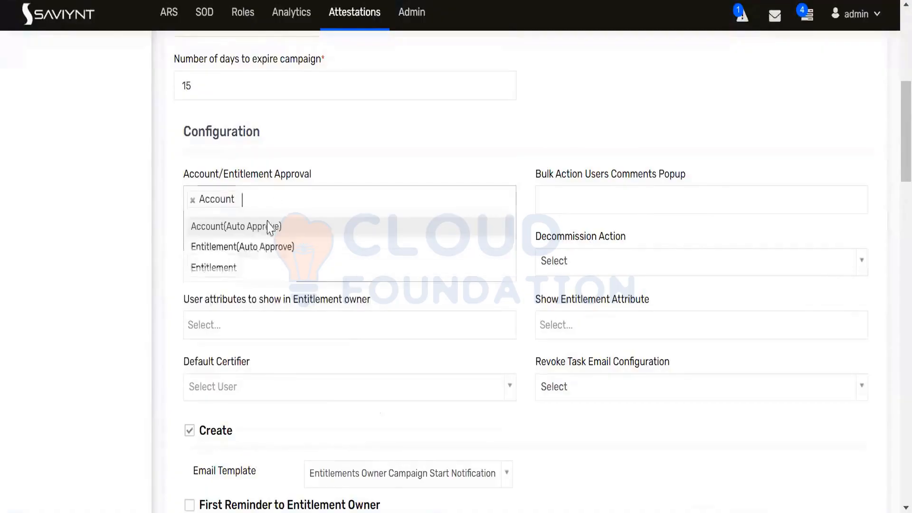
pyautogui.click(237, 268)
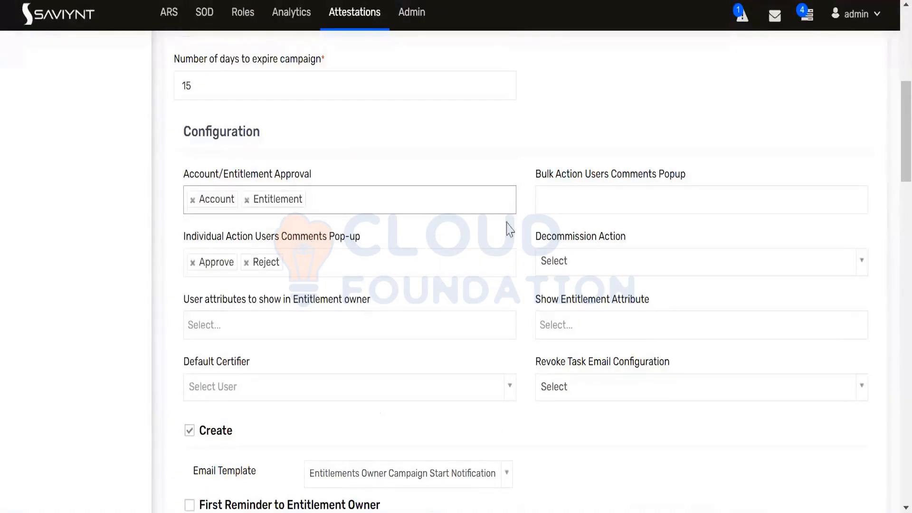
# Require comments for bulk Approve and Reject actions, leaving decommission actions unset
pyautogui.click(626, 207)
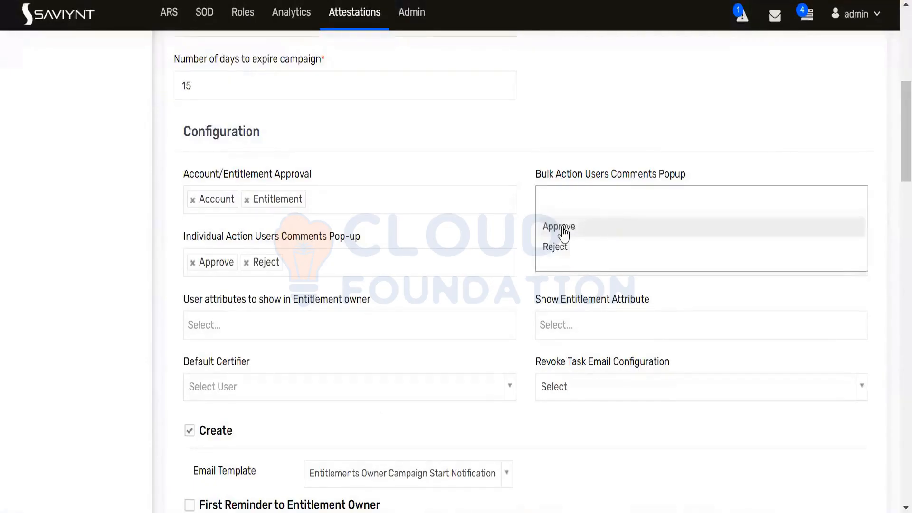
pyautogui.click(563, 227)
pyautogui.click(612, 200)
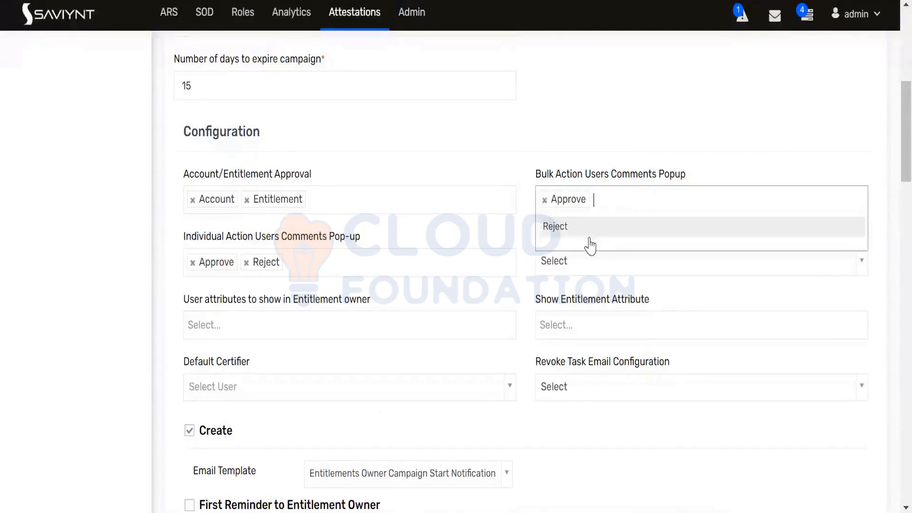
pyautogui.click(569, 227)
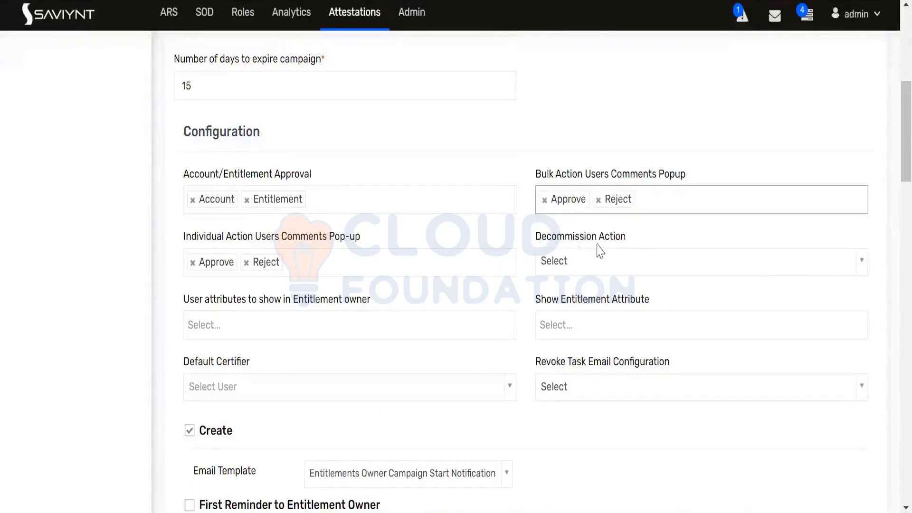
pyautogui.click(587, 269)
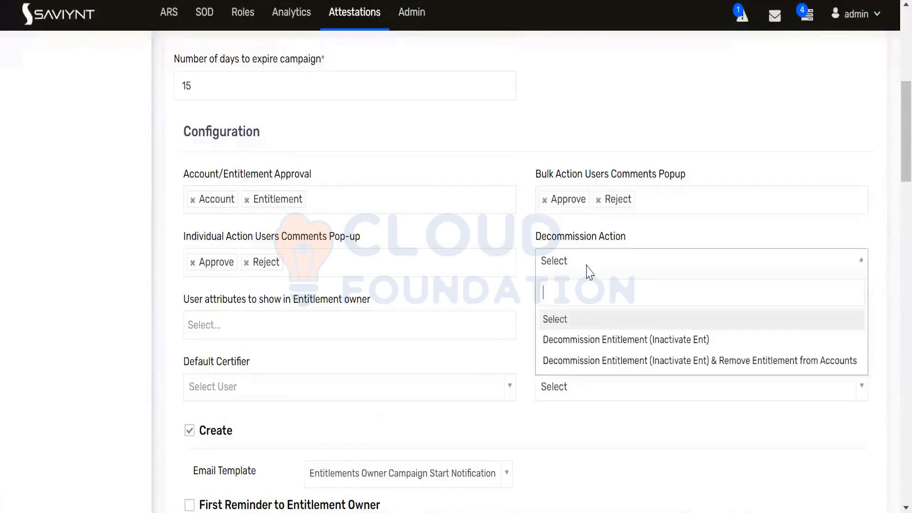
pyautogui.click(512, 289)
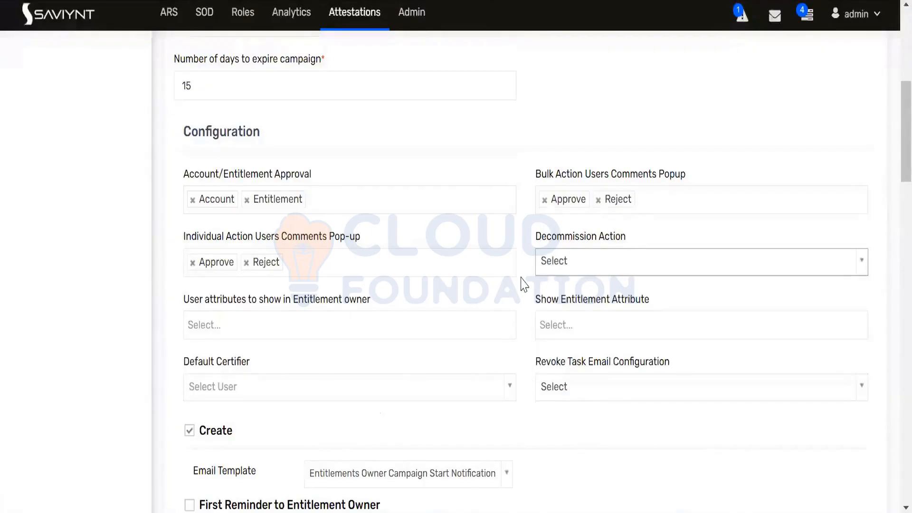
pyautogui.scroll(-2, 537, 285)
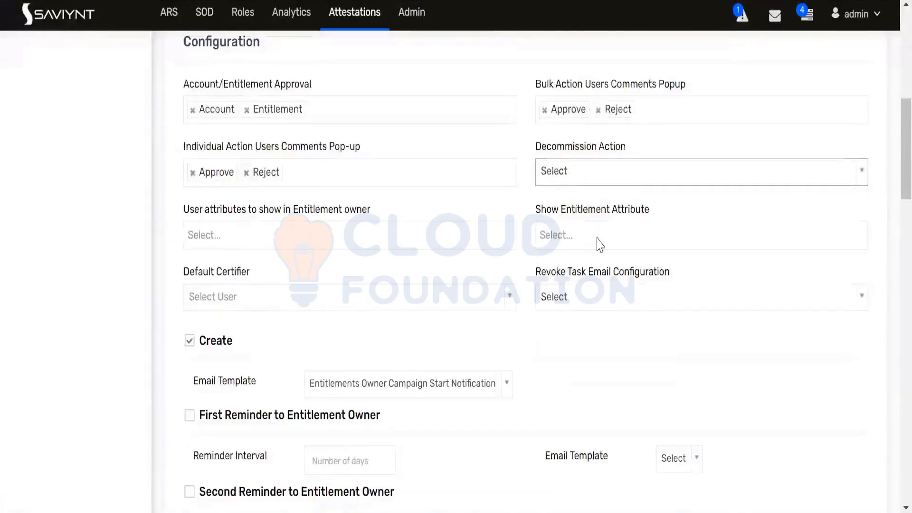
# Show Glossary, Description and SOX Critical entitlement attributes, leaving Default Certifier empty
pyautogui.click(597, 241)
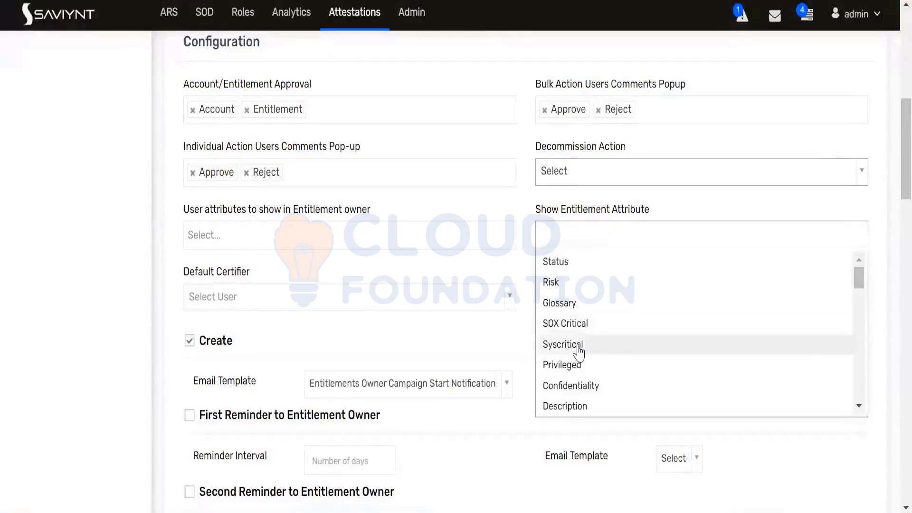
pyautogui.click(572, 304)
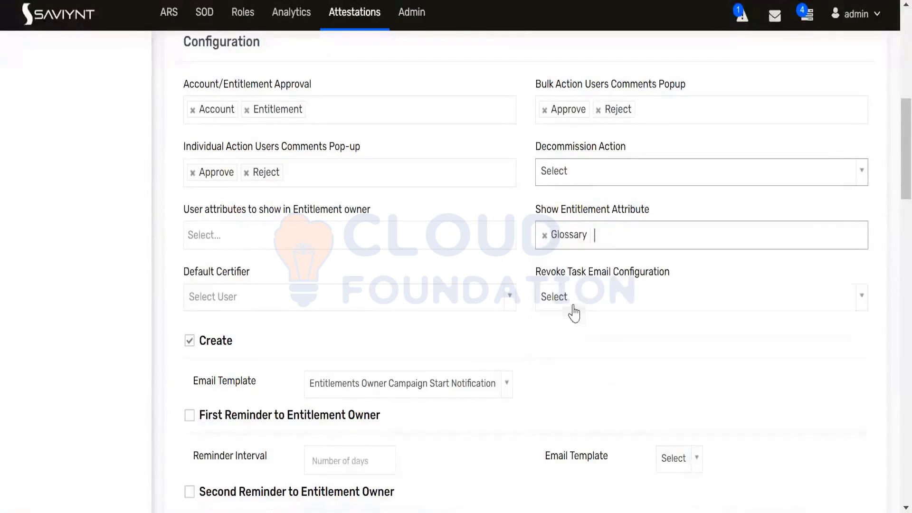
pyautogui.click(622, 231)
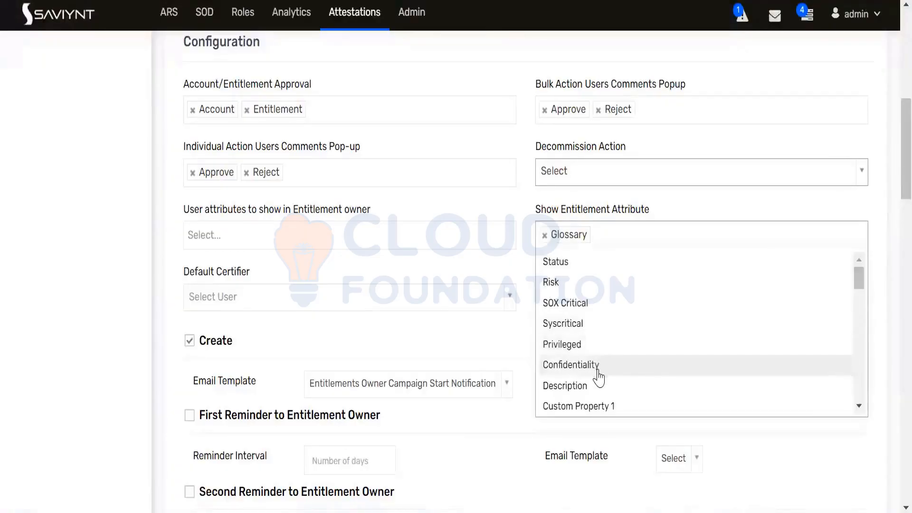
pyautogui.click(593, 395)
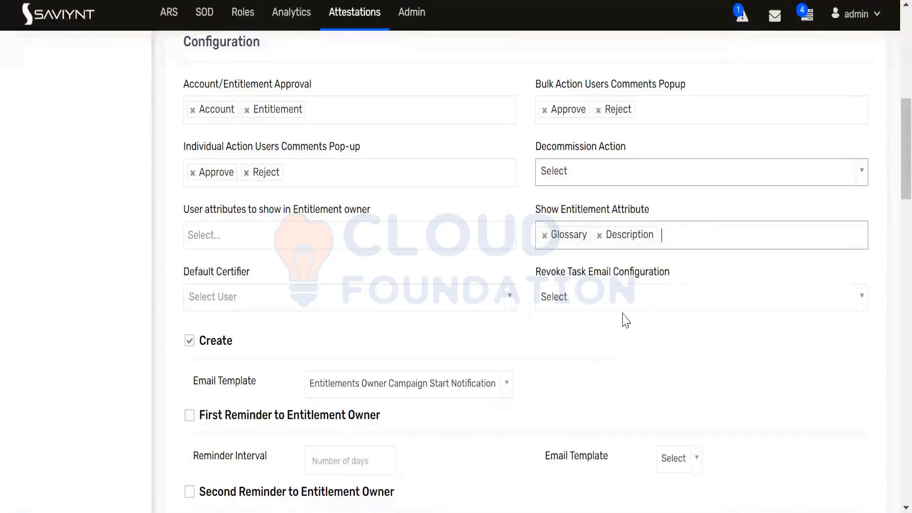
pyautogui.click(694, 238)
pyautogui.click(573, 304)
pyautogui.click(502, 308)
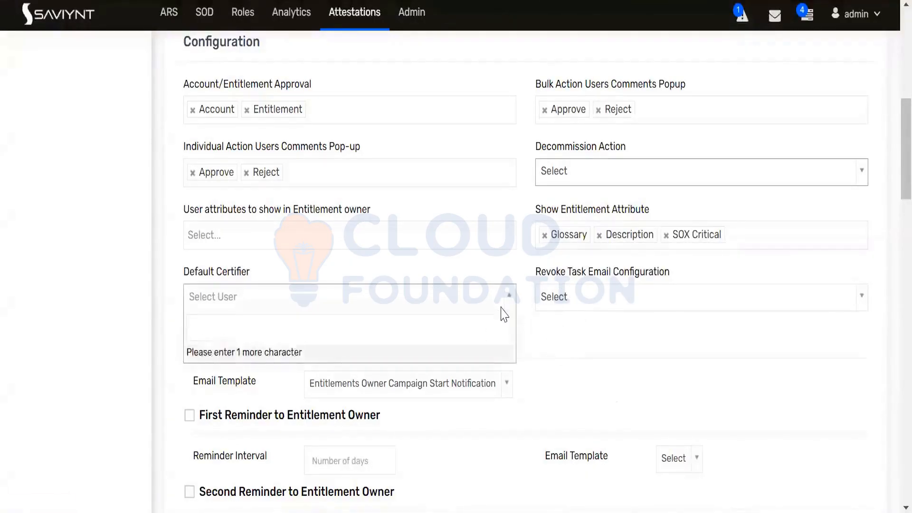
pyautogui.click(558, 343)
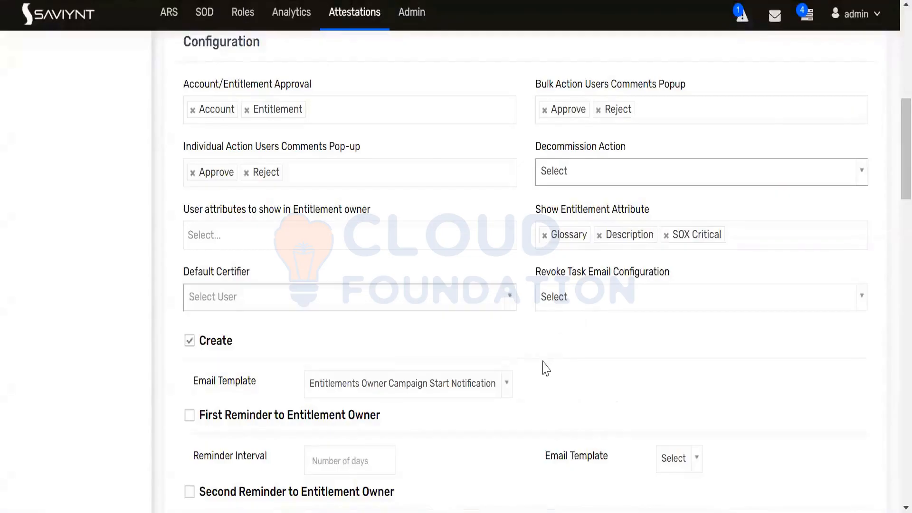
pyautogui.scroll(2, 325, 257)
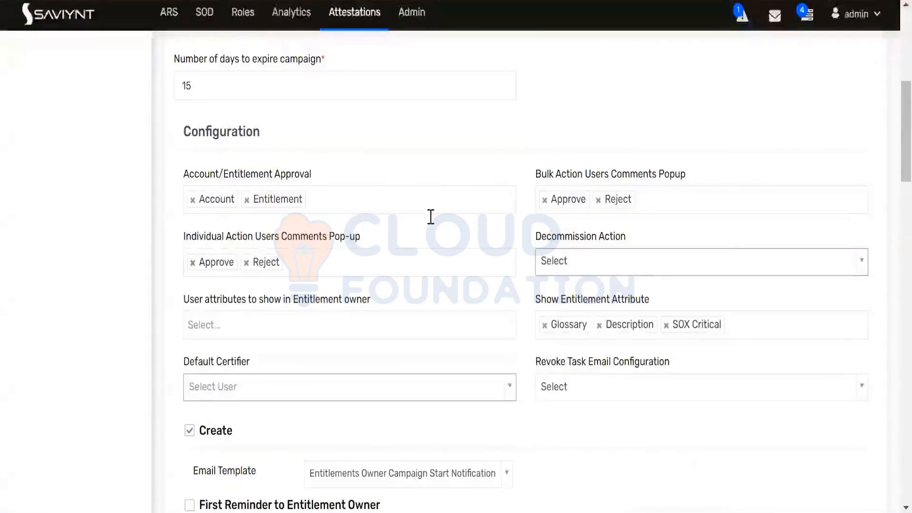
pyautogui.scroll(6, 395, 275)
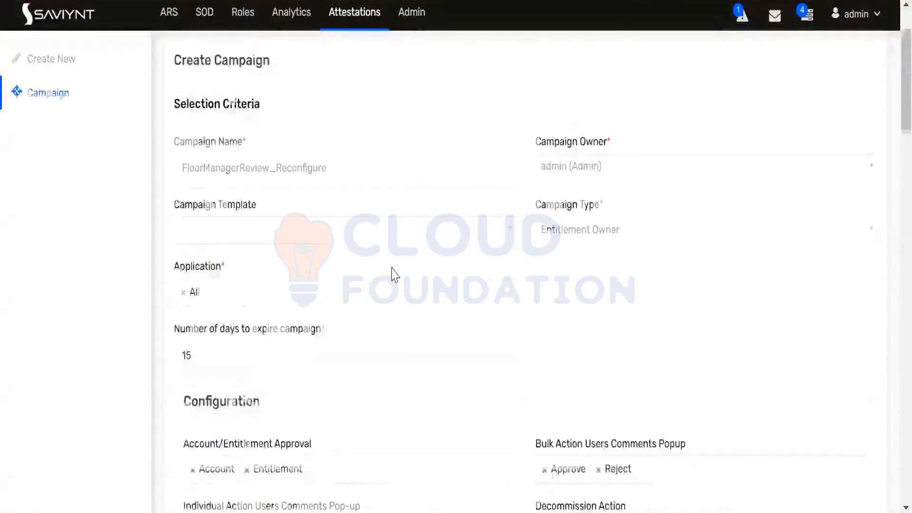
pyautogui.scroll(-12, 394, 274)
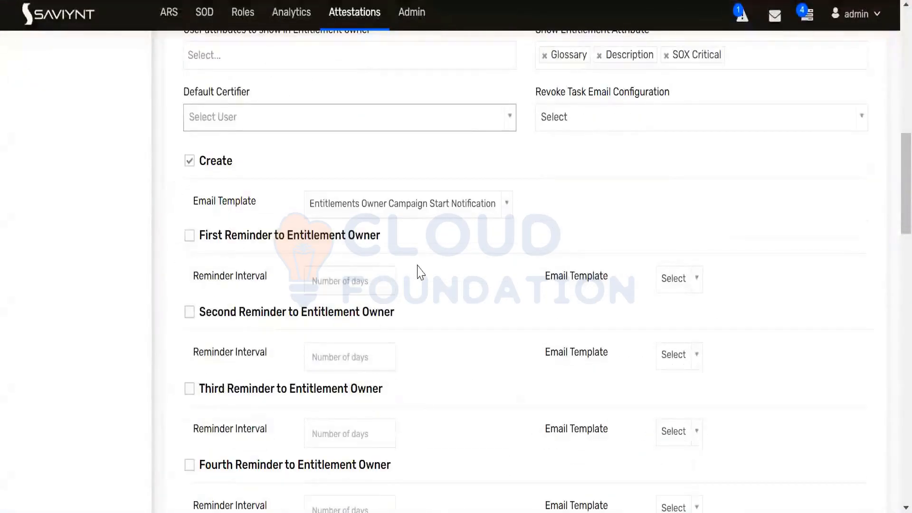
pyautogui.moveTo(380, 235); pyautogui.dragTo(206, 239)
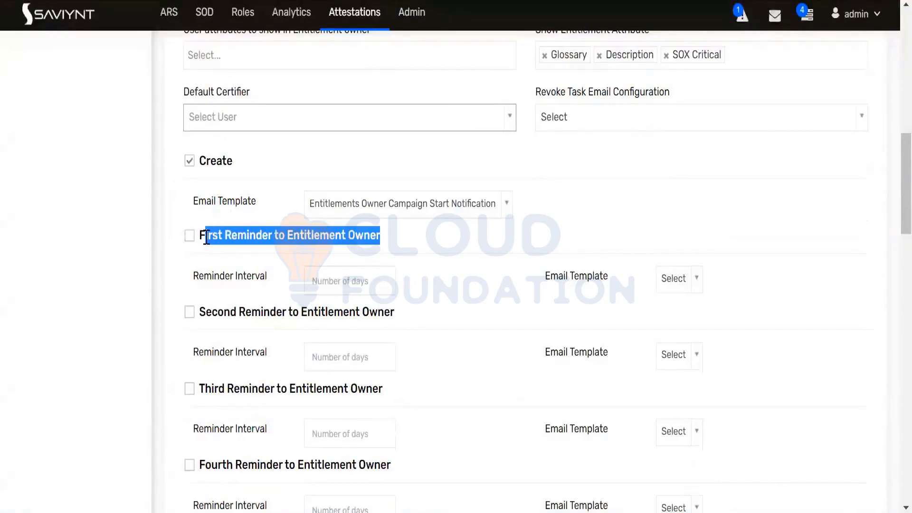
pyautogui.click(442, 252)
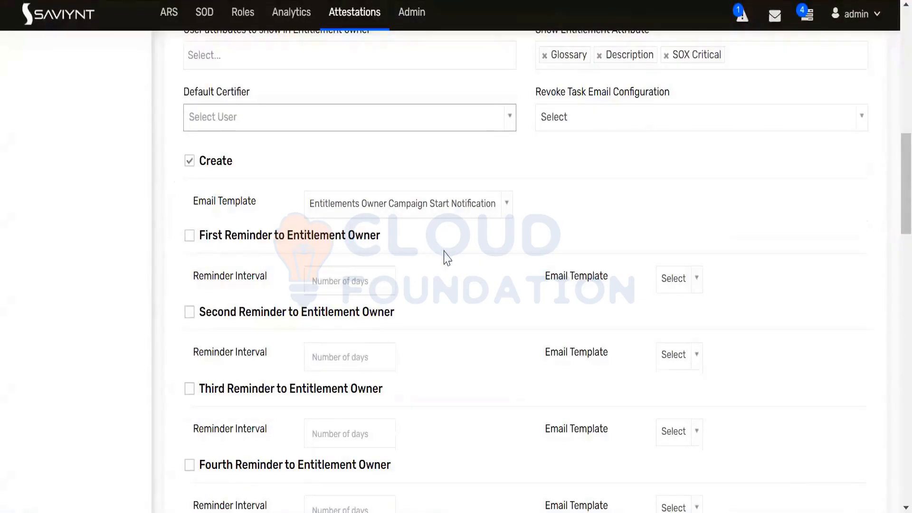
pyautogui.scroll(-9, 467, 250)
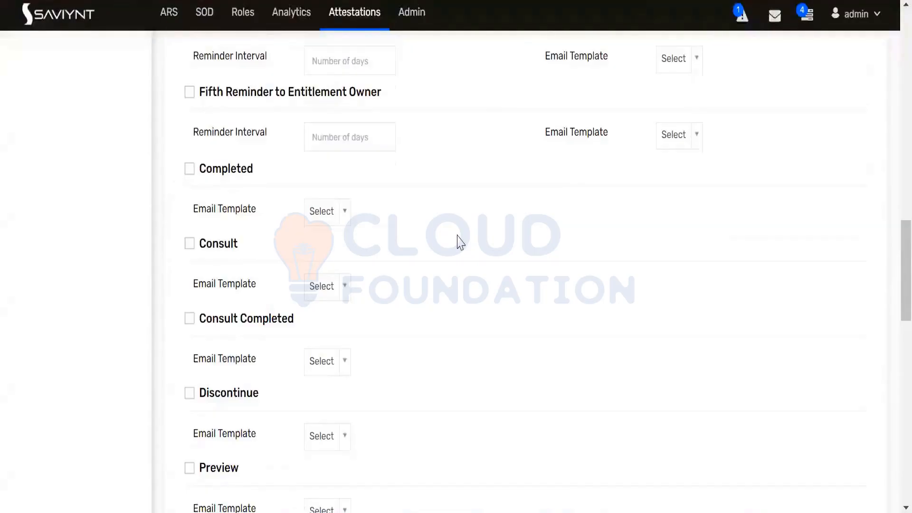
pyautogui.scroll(-2, 460, 242)
pyautogui.scroll(-4, 460, 242)
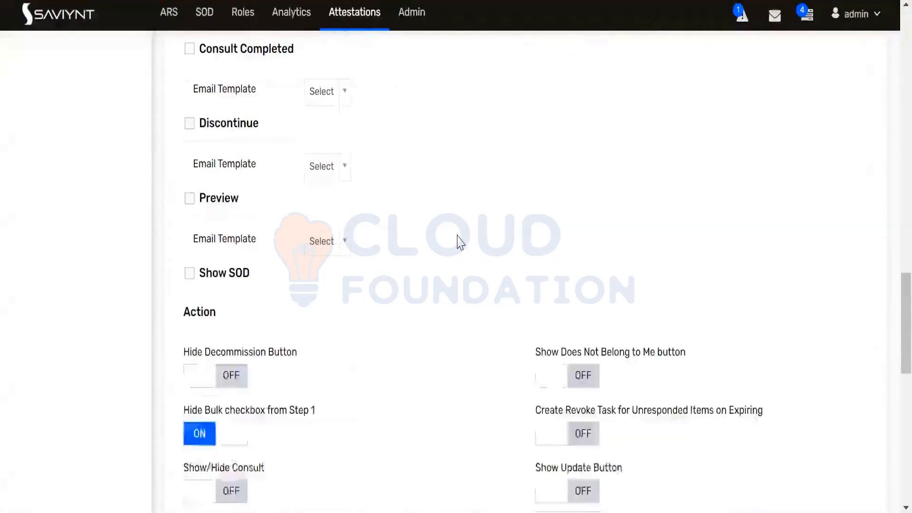
pyautogui.scroll(-4, 460, 241)
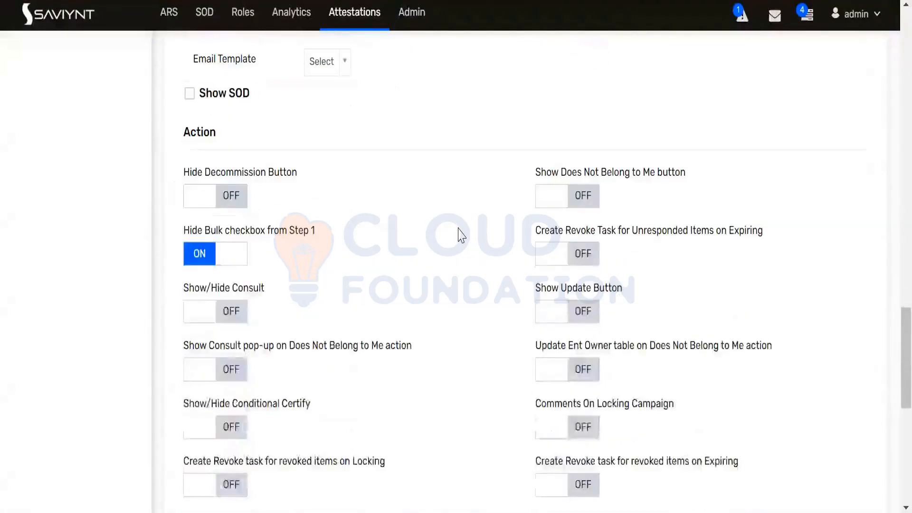
pyautogui.scroll(-2, 458, 231)
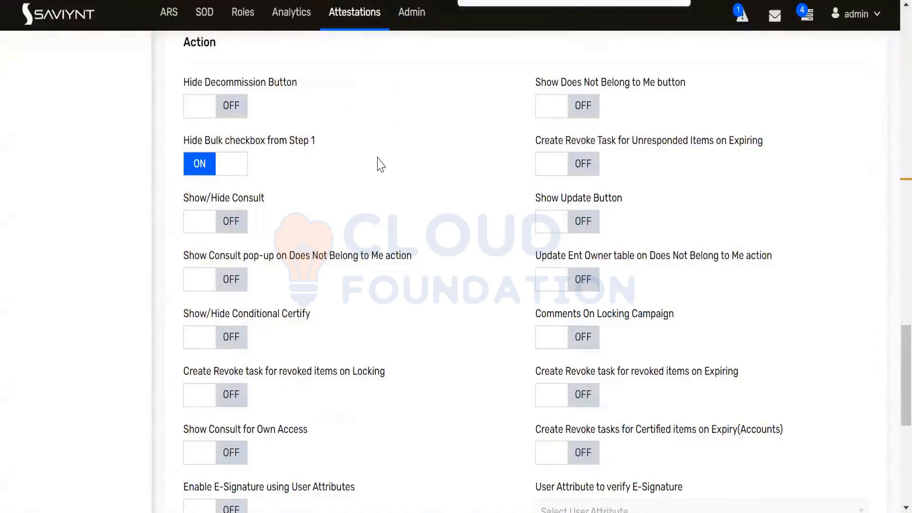
pyautogui.write('step')
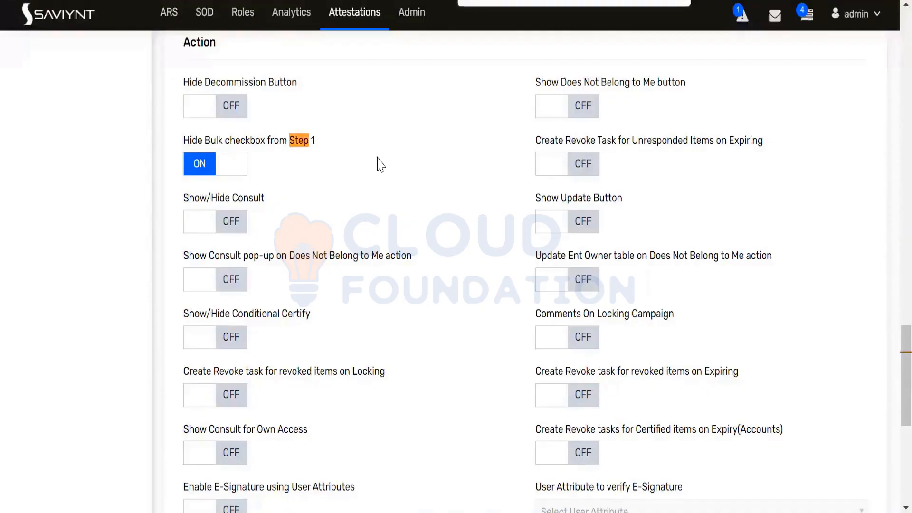
pyautogui.press('Escape')
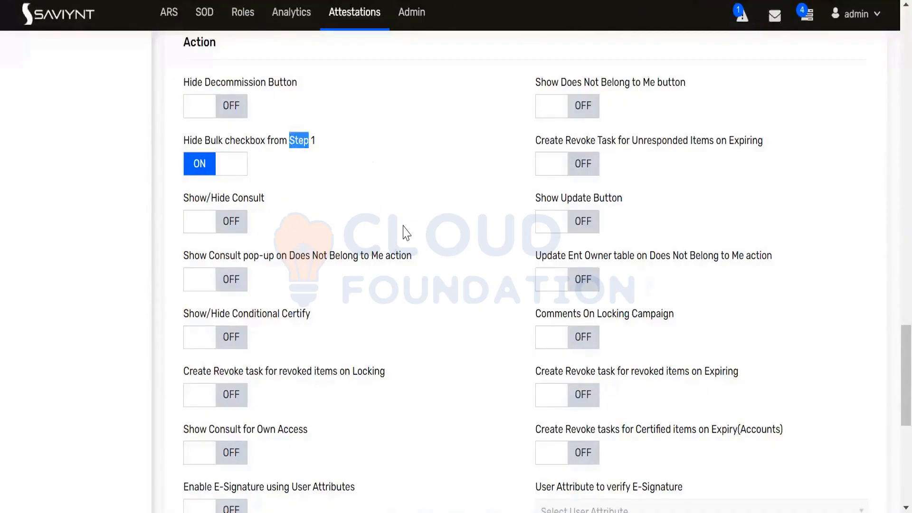
pyautogui.scroll(-2, 405, 234)
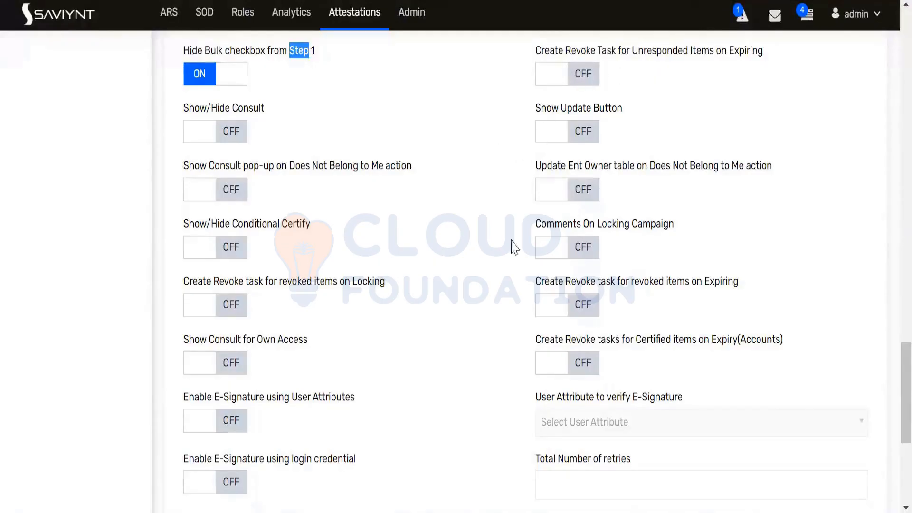
pyautogui.scroll(-5, 494, 254)
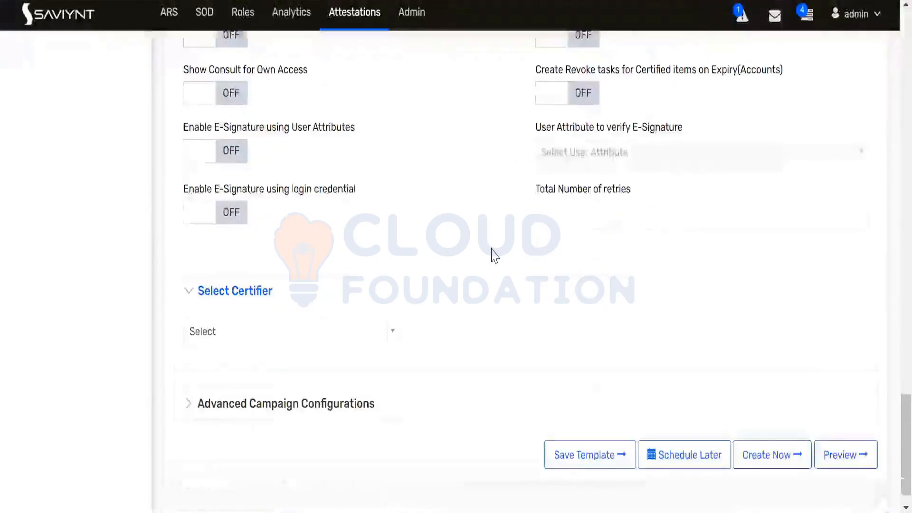
pyautogui.scroll(15, 479, 240)
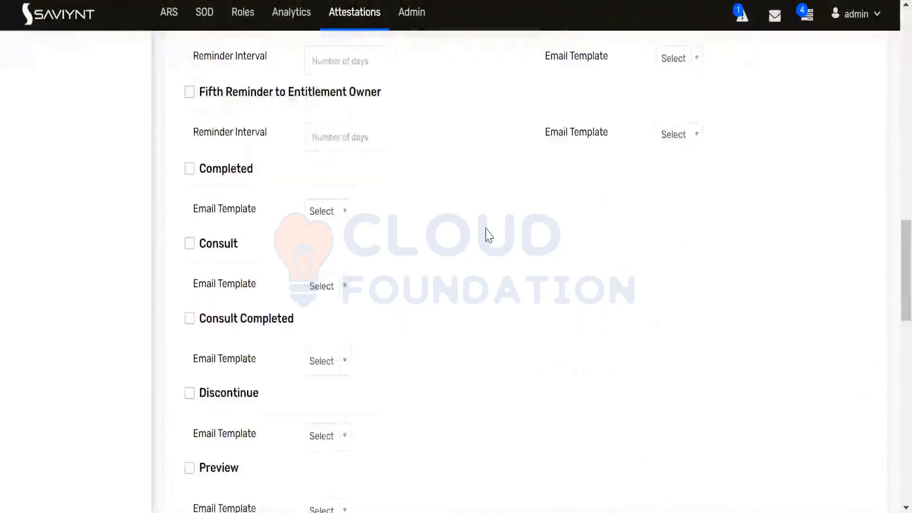
pyautogui.scroll(15, 489, 236)
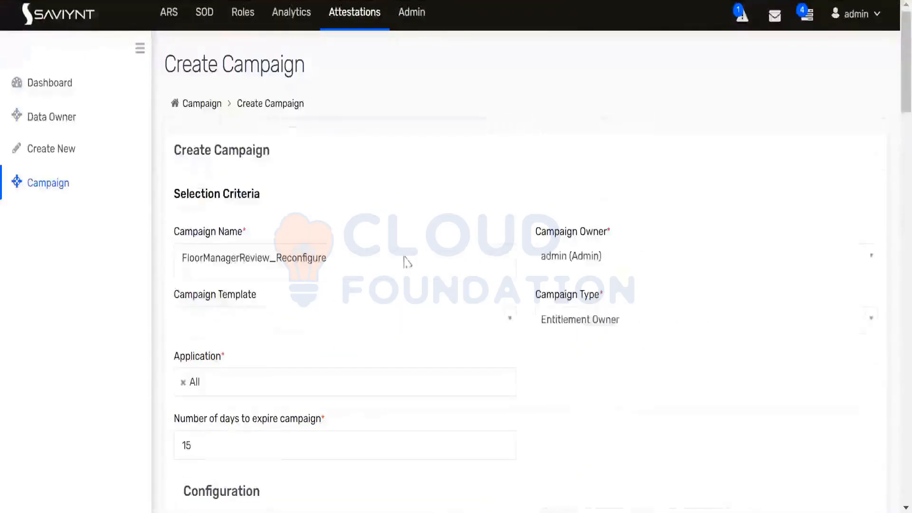
# Delete the last character of the campaign name
pyautogui.click(369, 263)
pyautogui.press('BackSpace')
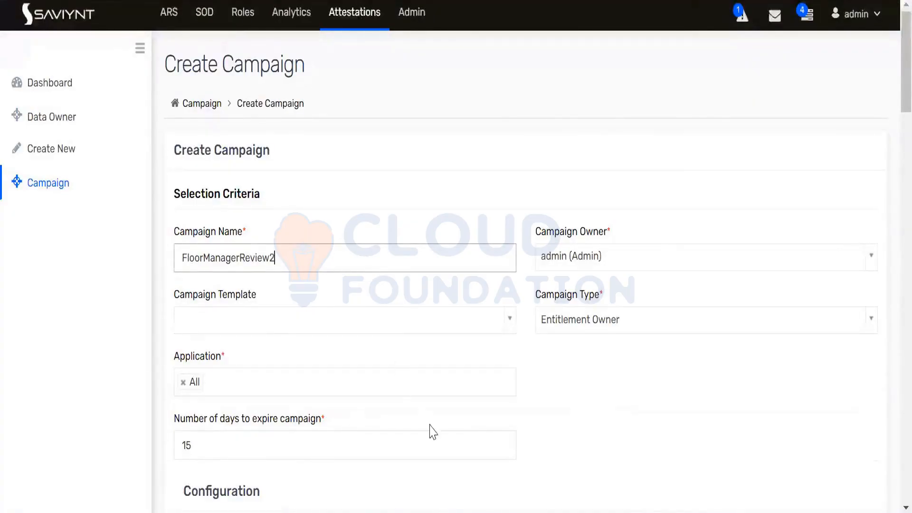
pyautogui.scroll(-5, 428, 401)
pyautogui.scroll(-20, 428, 401)
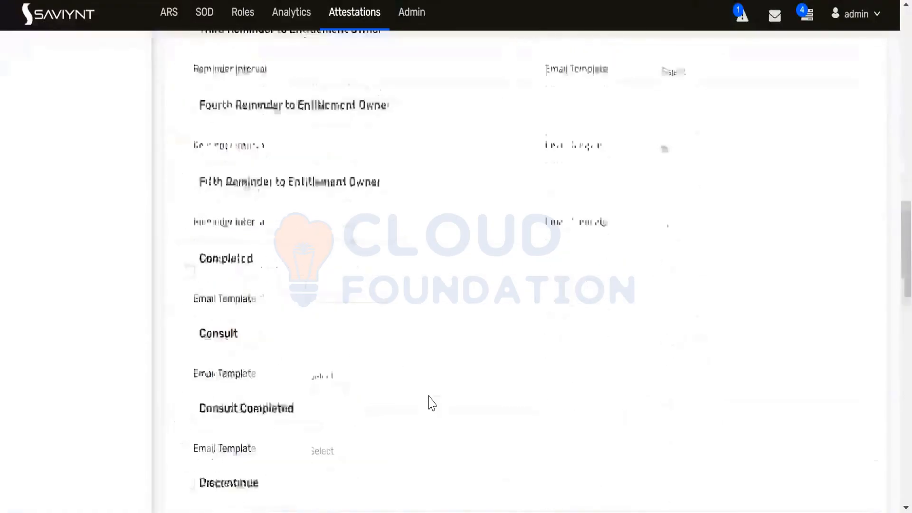
pyautogui.scroll(-12, 432, 403)
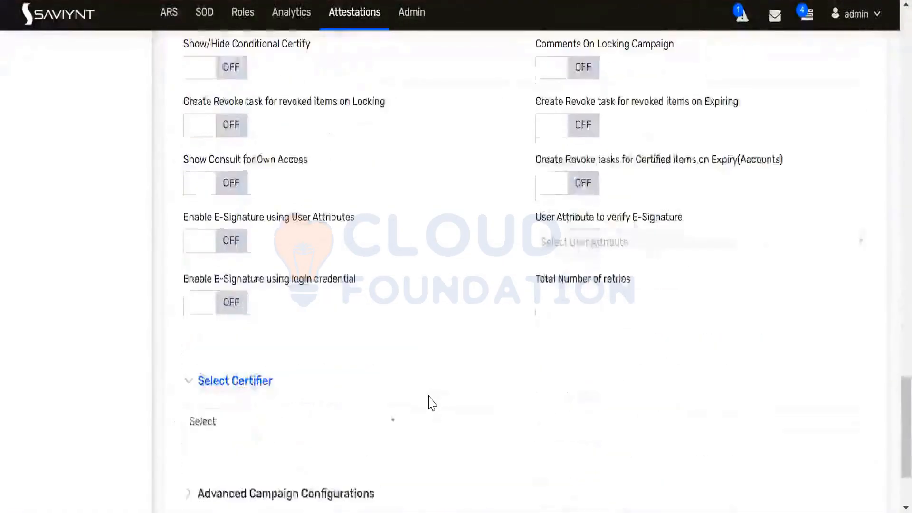
# Choose Select Certifier From List, pick Admin, and create the campaign now
pyautogui.click(391, 343)
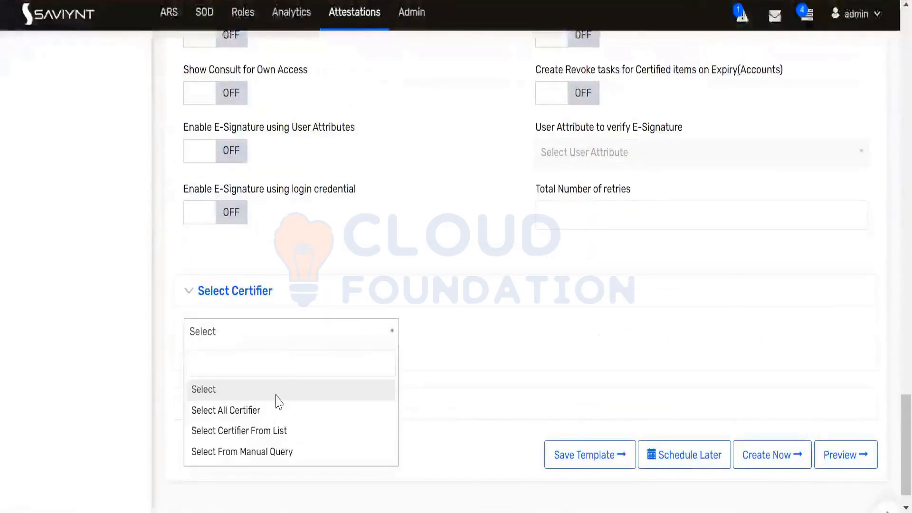
pyautogui.click(266, 432)
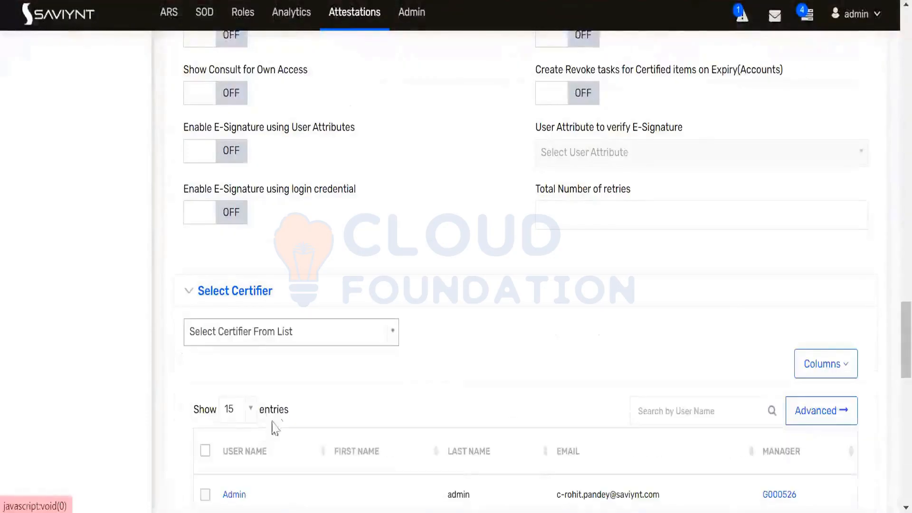
pyautogui.scroll(-3, 437, 369)
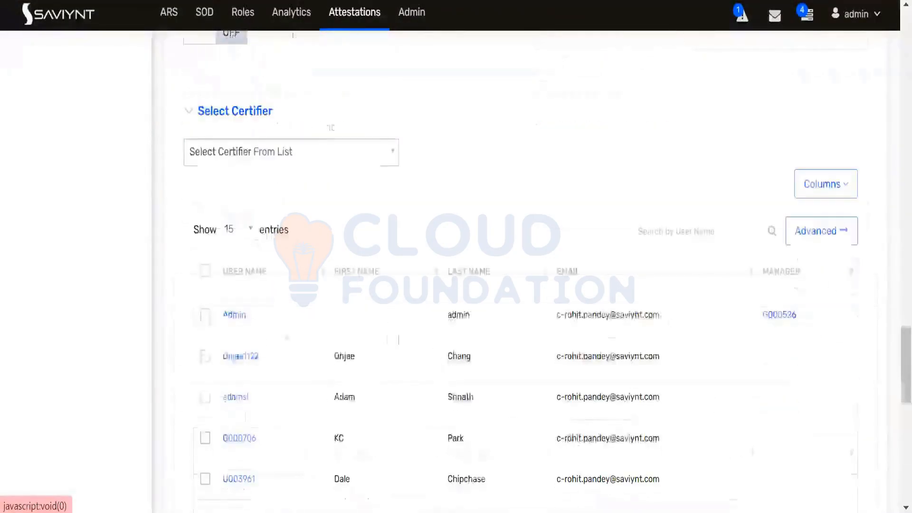
pyautogui.click(205, 316)
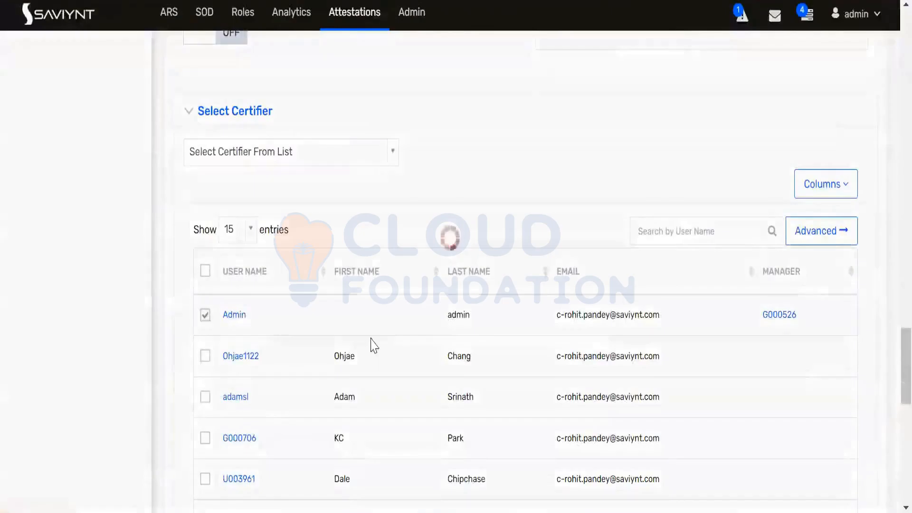
pyautogui.scroll(-10, 590, 352)
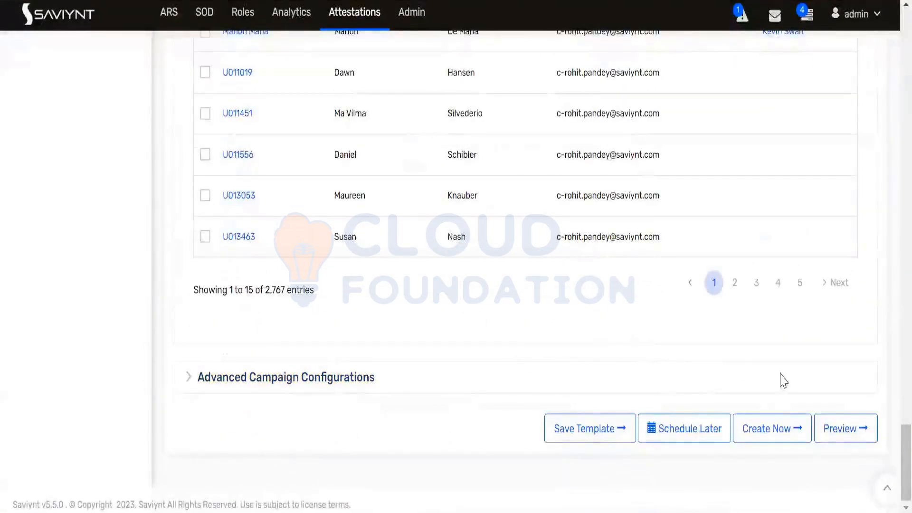
pyautogui.click(783, 432)
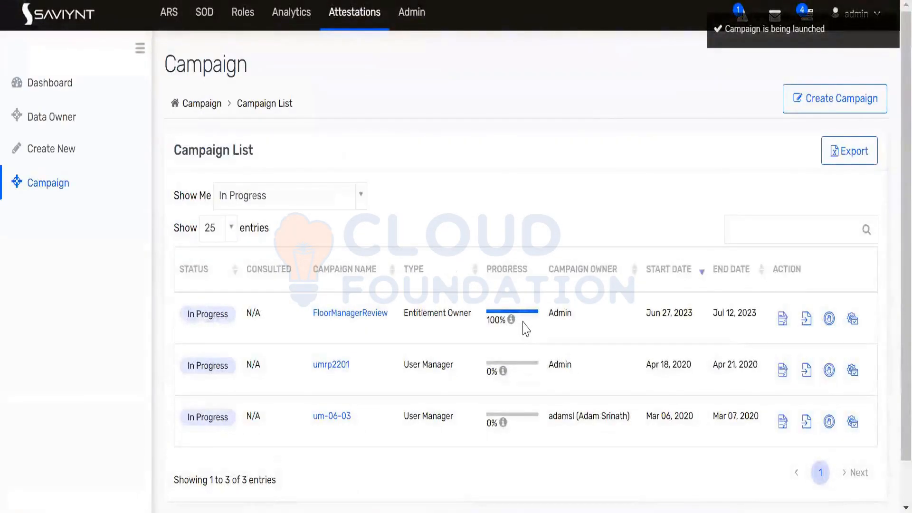
# Set Show Me to All and open the FloorManagerReview2 campaign's certifications
pyautogui.click(323, 206)
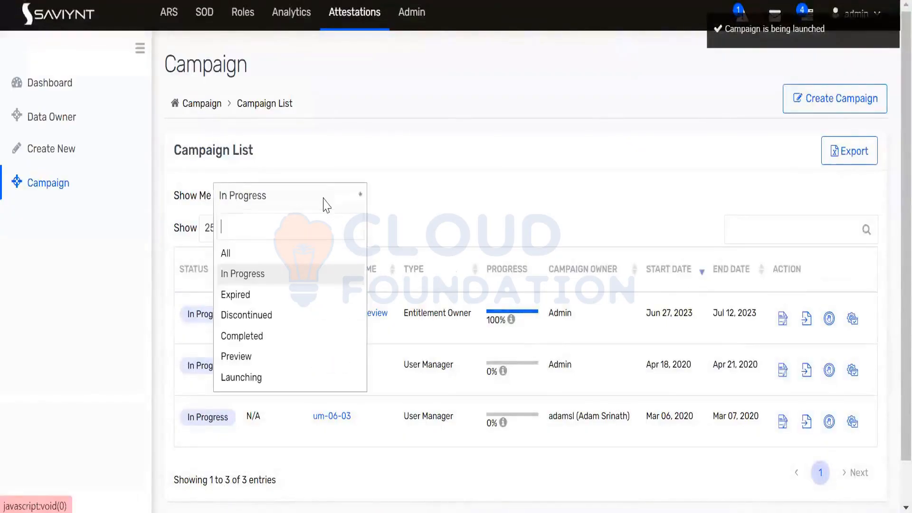
pyautogui.click(239, 252)
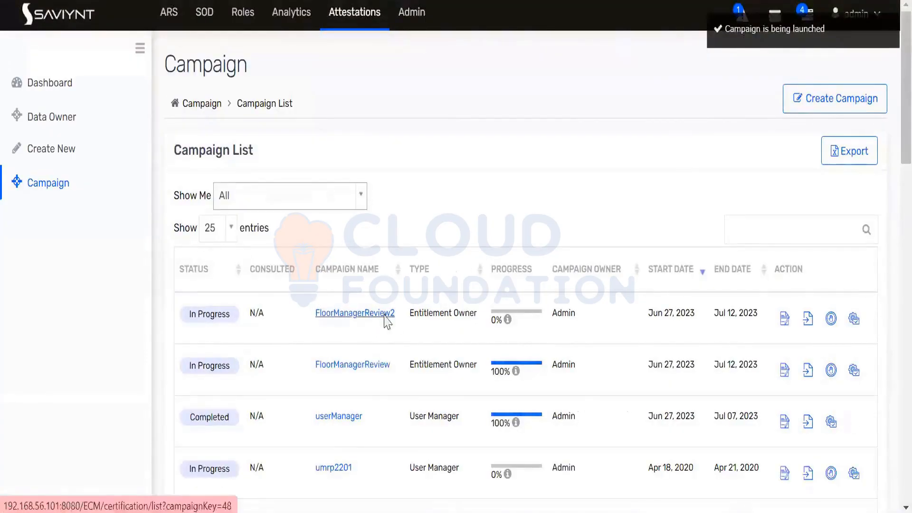
pyautogui.moveTo(397, 314); pyautogui.dragTo(314, 313)
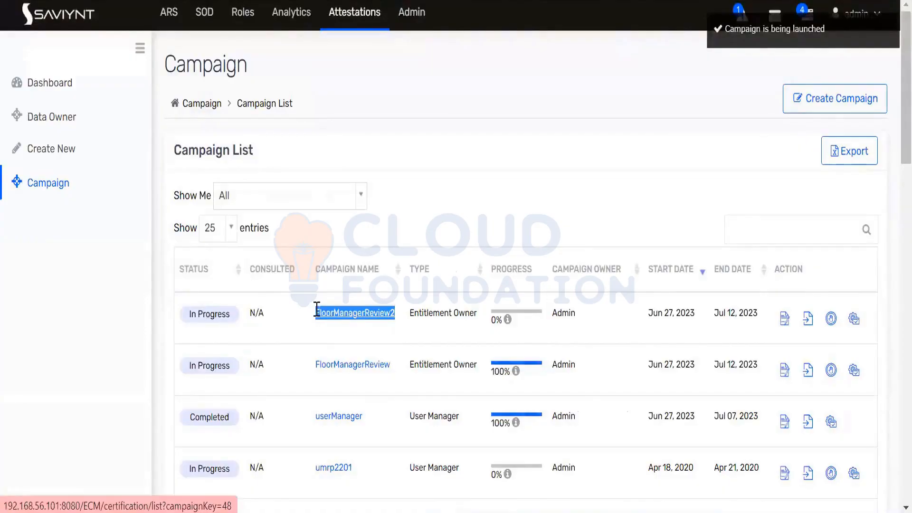
pyautogui.click(435, 219)
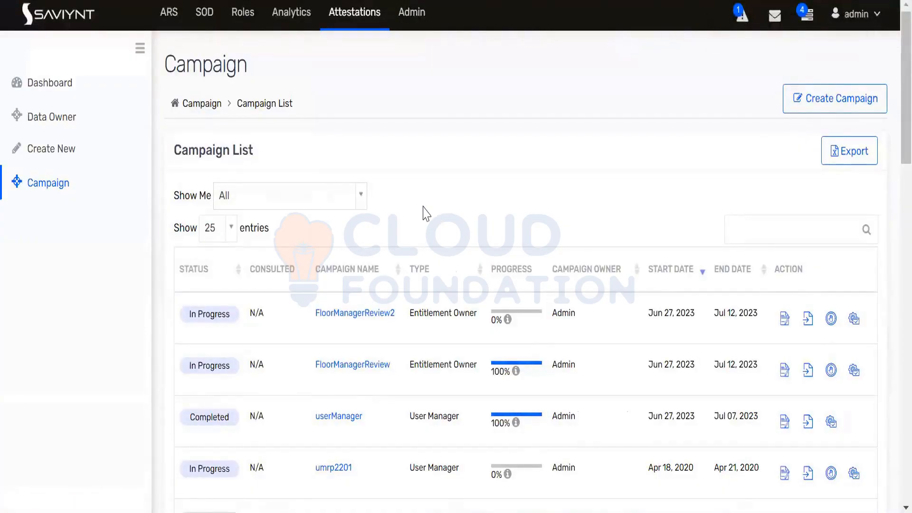
pyautogui.click(331, 317)
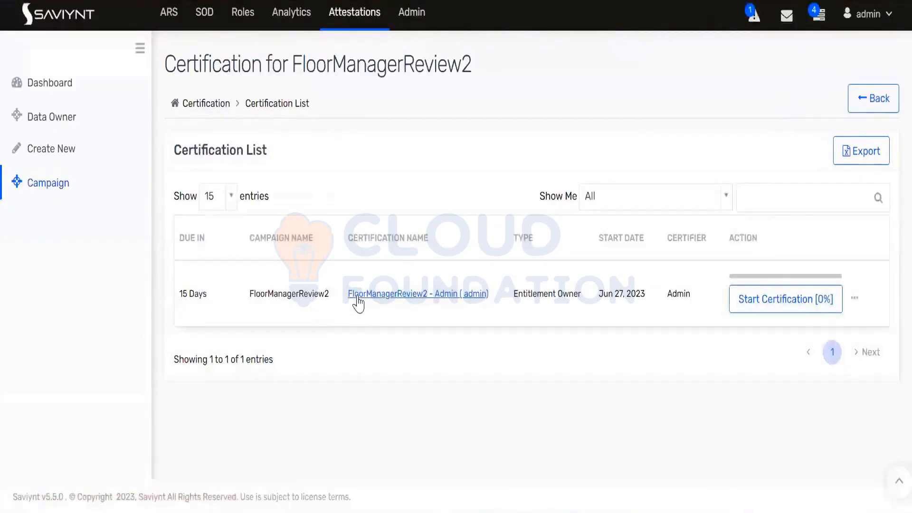
# Open Admin's FloorManagerReview2 certification and mark Floor Manager as Belongs to Me
pyautogui.click(360, 328)
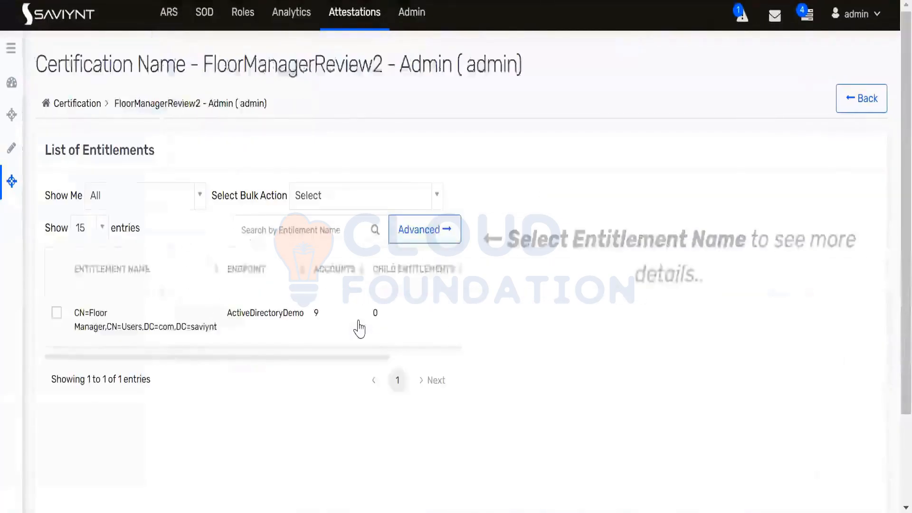
pyautogui.scroll(-1, 261, 259)
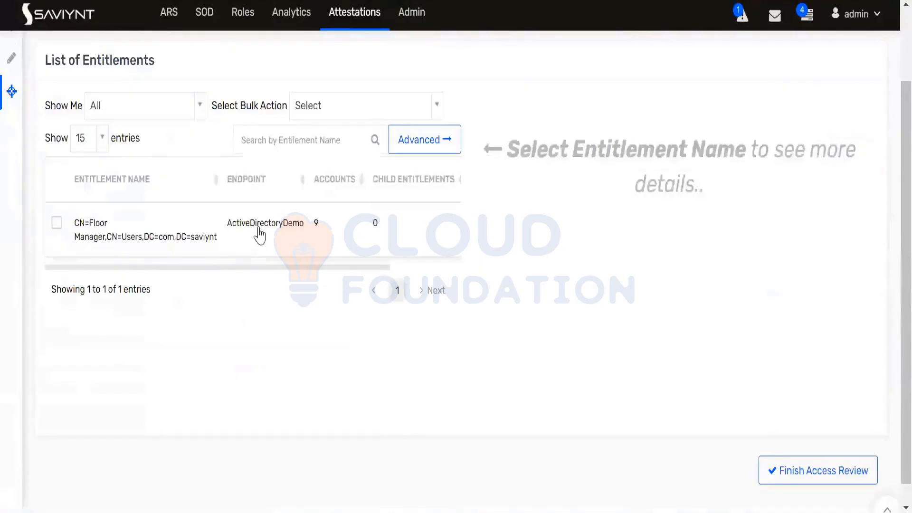
pyautogui.click(259, 232)
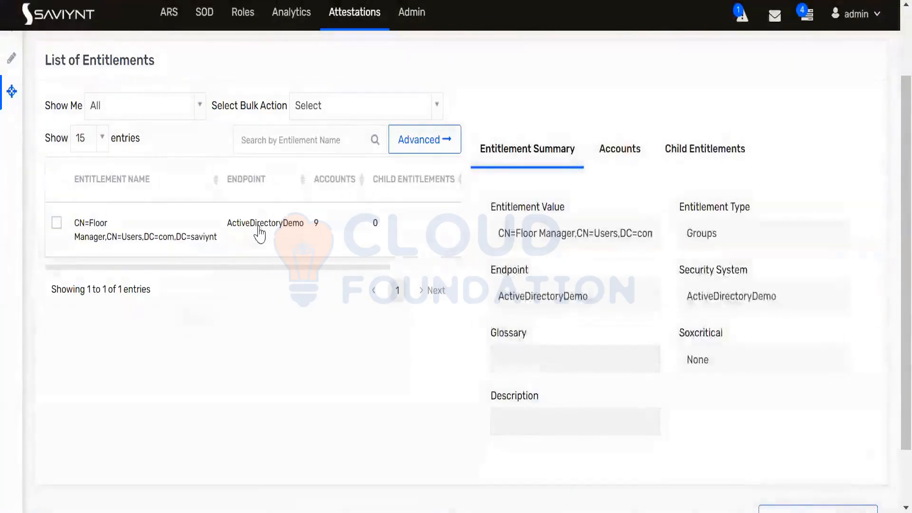
pyautogui.click(57, 226)
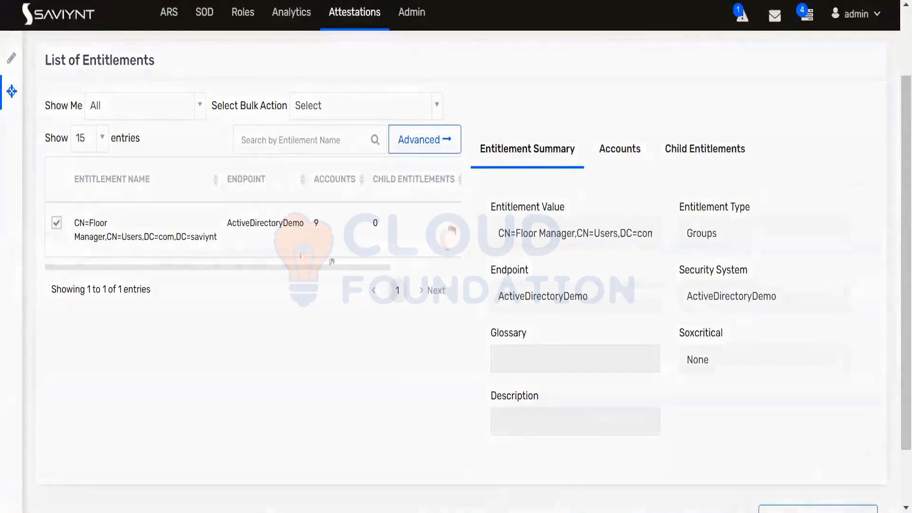
pyautogui.moveTo(362, 269); pyautogui.dragTo(431, 269)
pyautogui.click(398, 229)
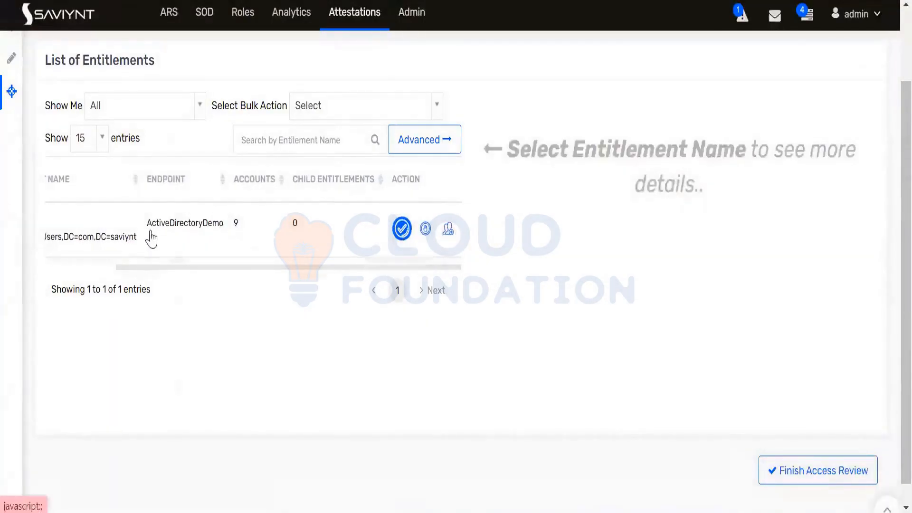
pyautogui.moveTo(173, 269); pyautogui.dragTo(81, 267)
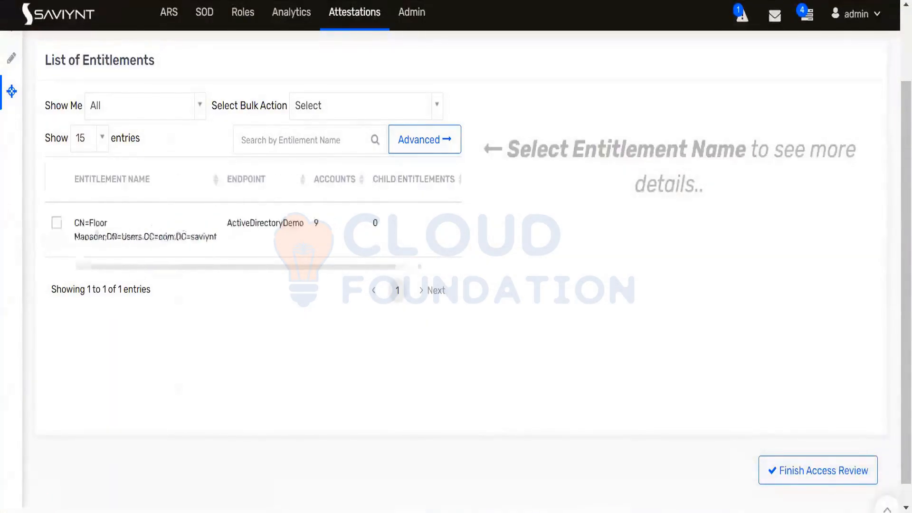
pyautogui.click(109, 236)
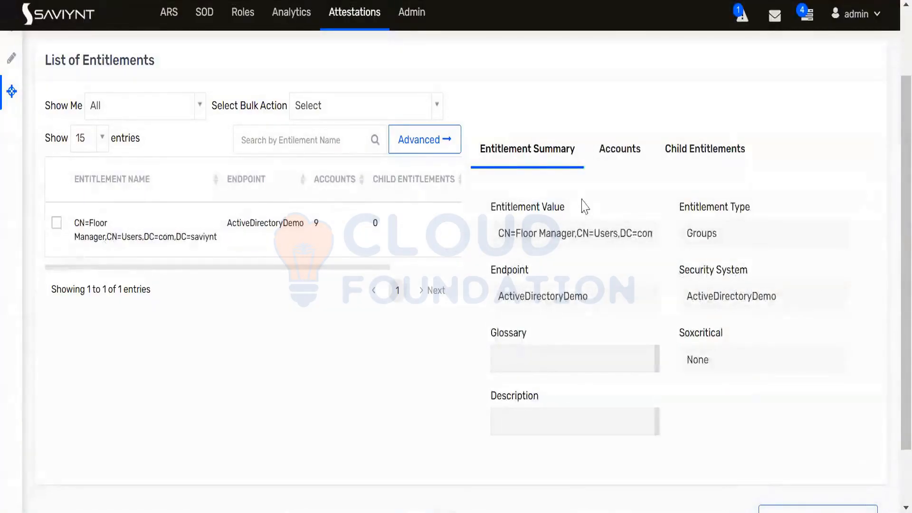
# Show the Accounts tab and scroll through the nine accounts holding Floor Manager
pyautogui.click(620, 148)
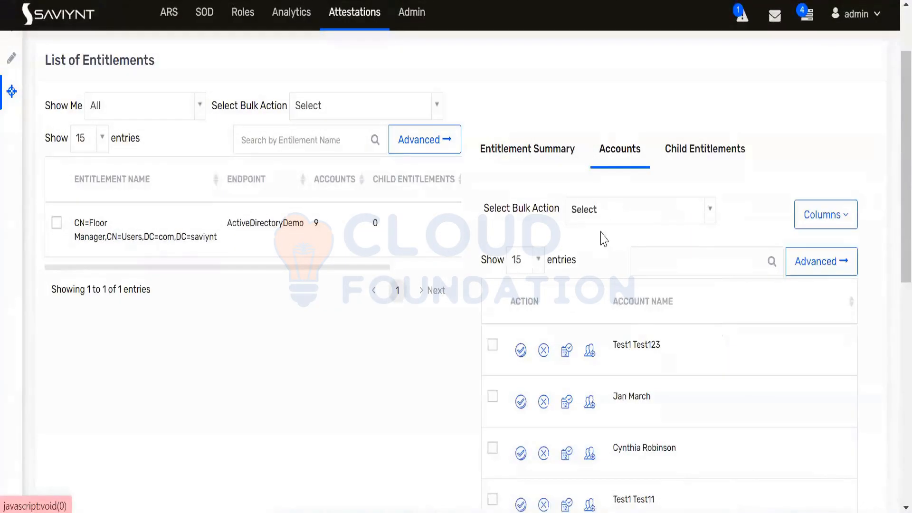
pyautogui.scroll(-4, 604, 239)
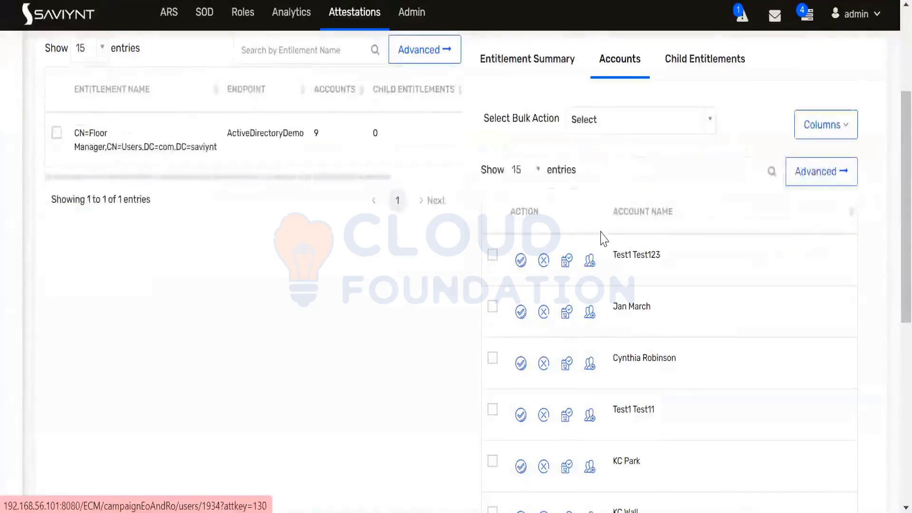
pyautogui.scroll(-6, 602, 238)
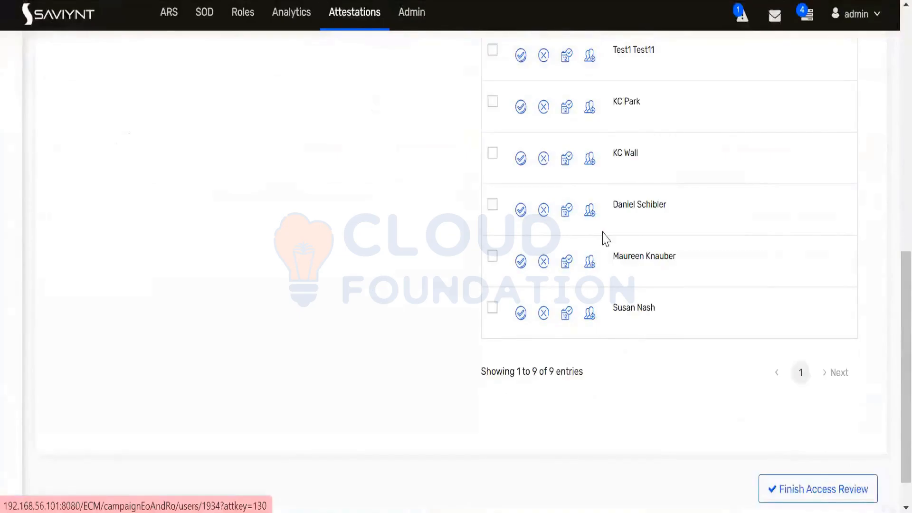
pyautogui.scroll(2, 604, 239)
pyautogui.scroll(2, 606, 238)
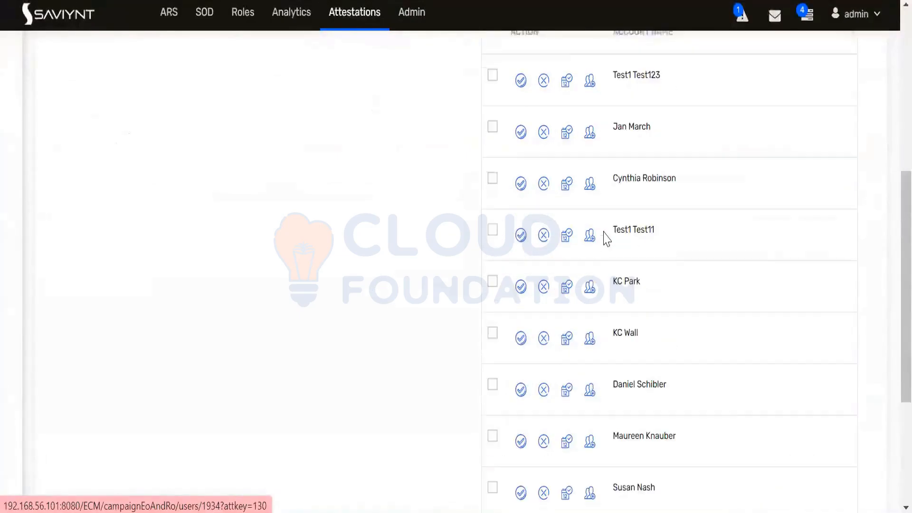
pyautogui.scroll(2, 606, 239)
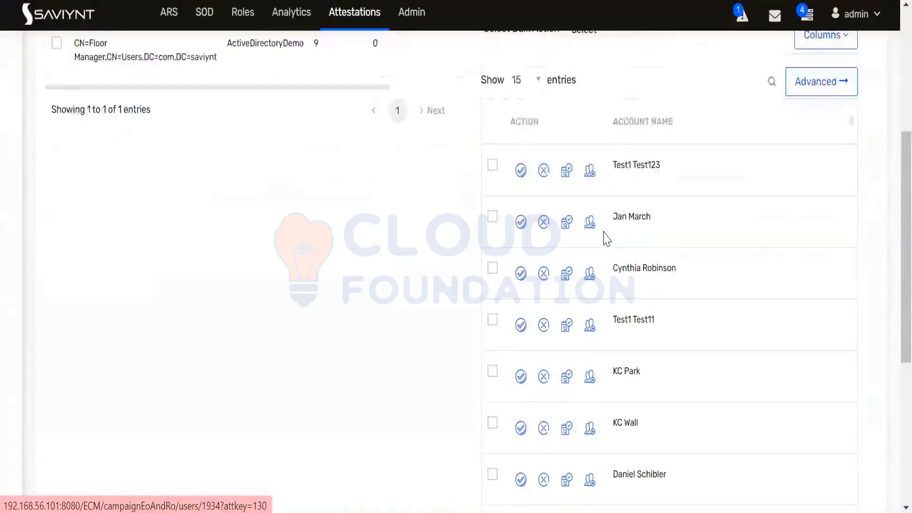
pyautogui.scroll(3, 604, 231)
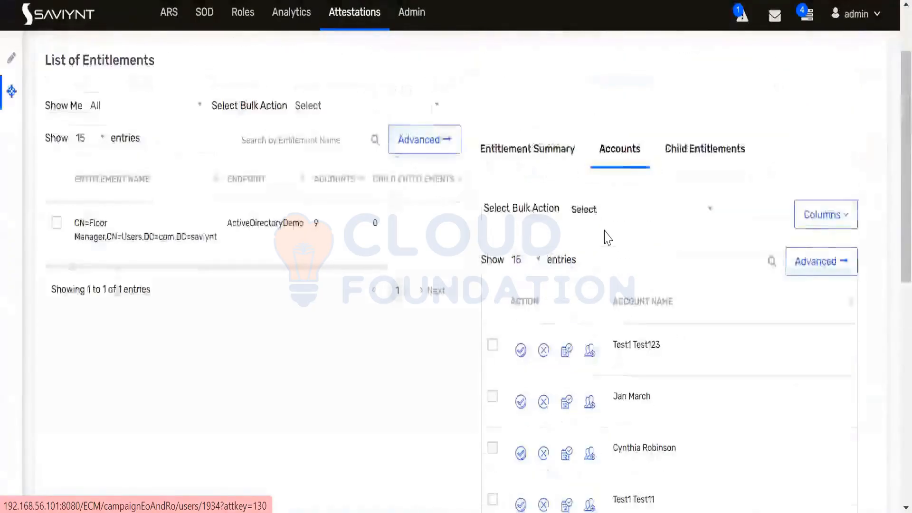
pyautogui.scroll(-3, 605, 231)
pyautogui.scroll(-2, 607, 238)
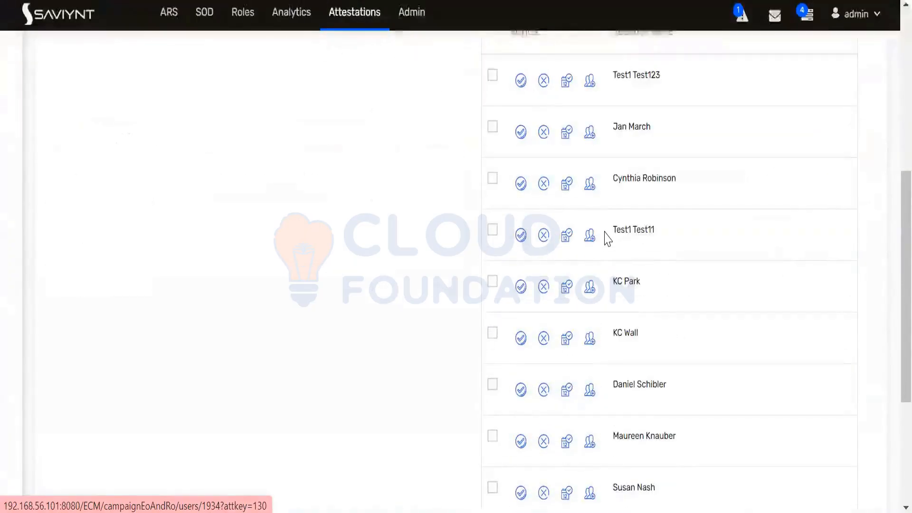
pyautogui.scroll(-4, 607, 238)
pyautogui.scroll(10, 607, 238)
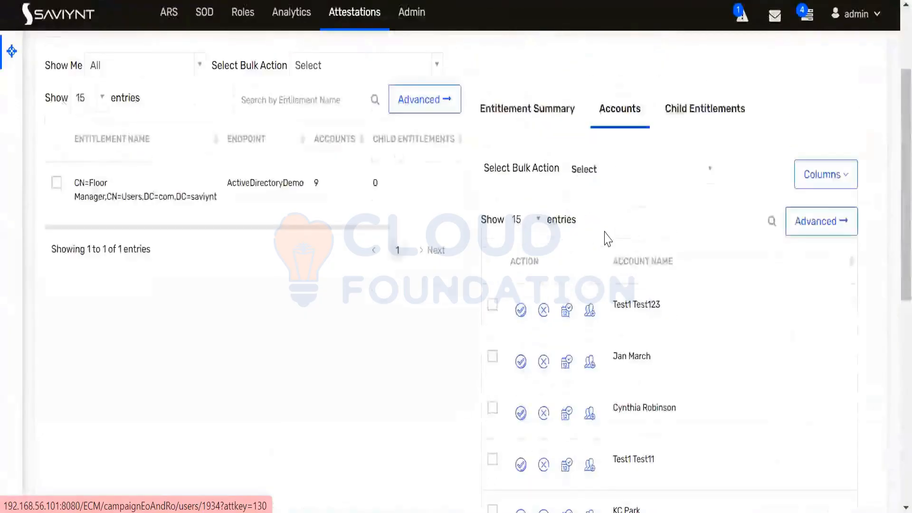
pyautogui.scroll(-2, 607, 239)
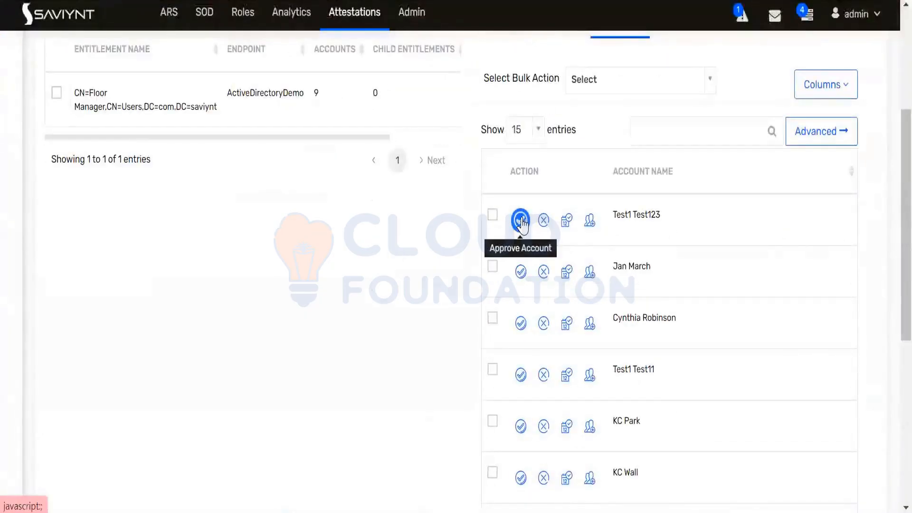
# Approve the first account (Test1 Test123) after entering the required comment
pyautogui.moveTo(612, 214); pyautogui.dragTo(672, 220)
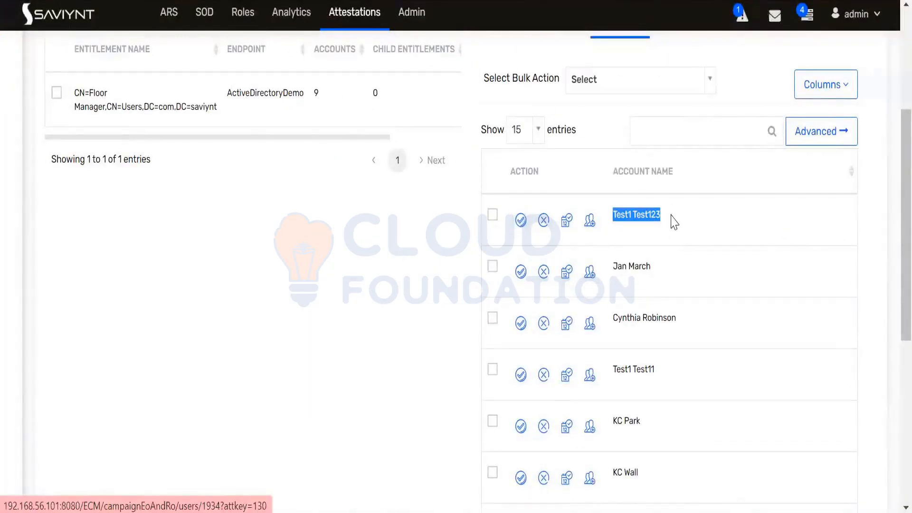
pyautogui.click(618, 228)
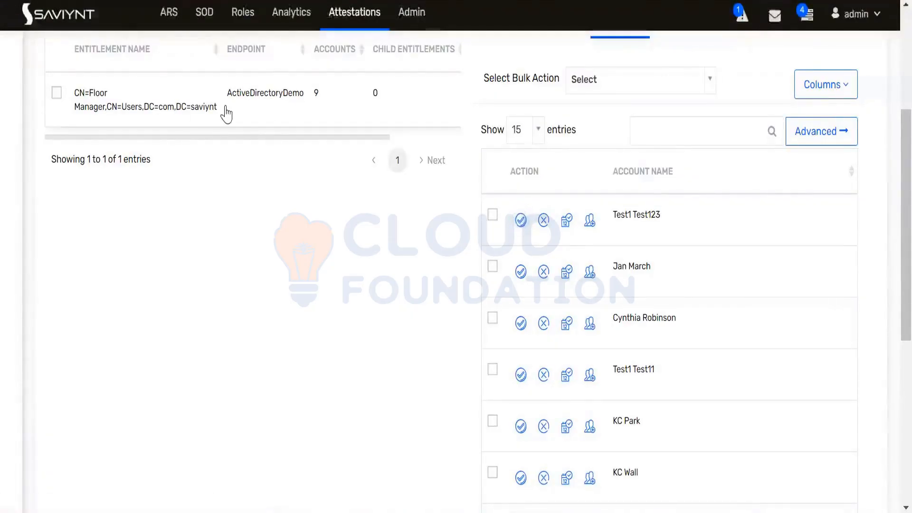
pyautogui.click(520, 220)
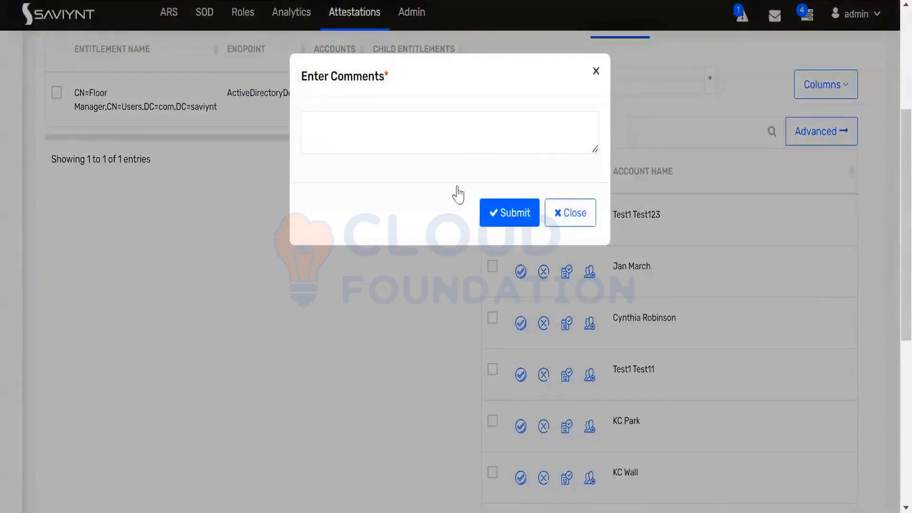
pyautogui.click(501, 215)
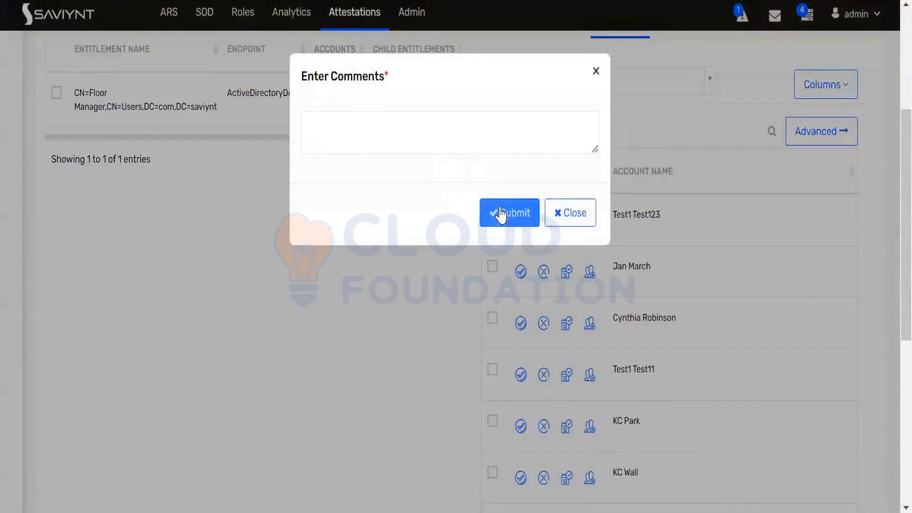
pyautogui.click(438, 141)
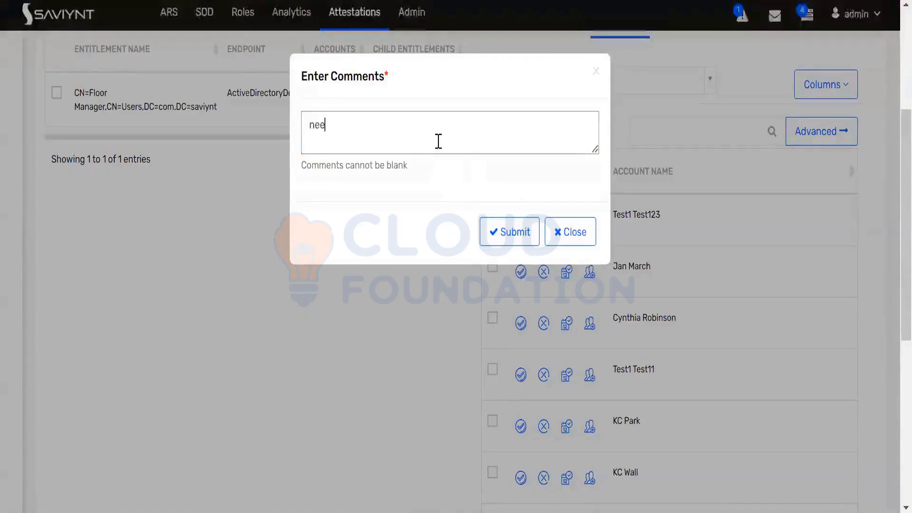
pyautogui.click(493, 241)
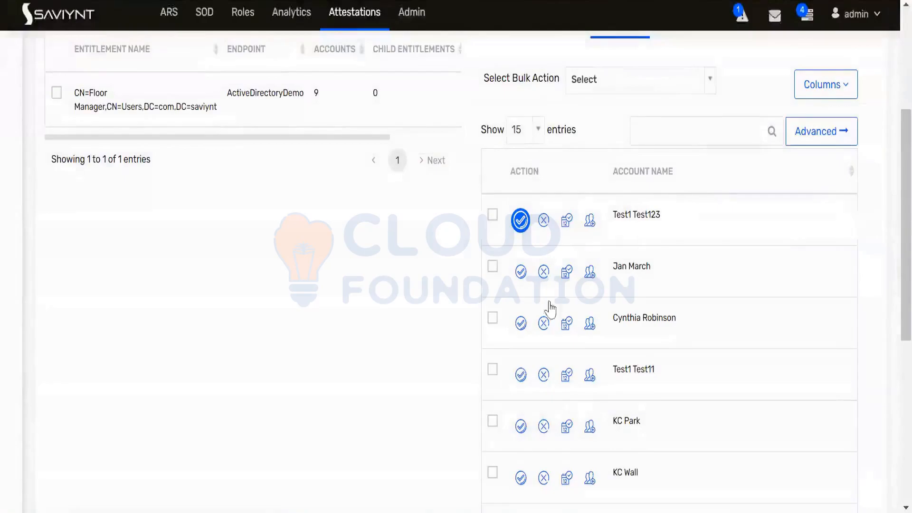
# Revoke the second account with the comment 'it does not required'
pyautogui.click(547, 275)
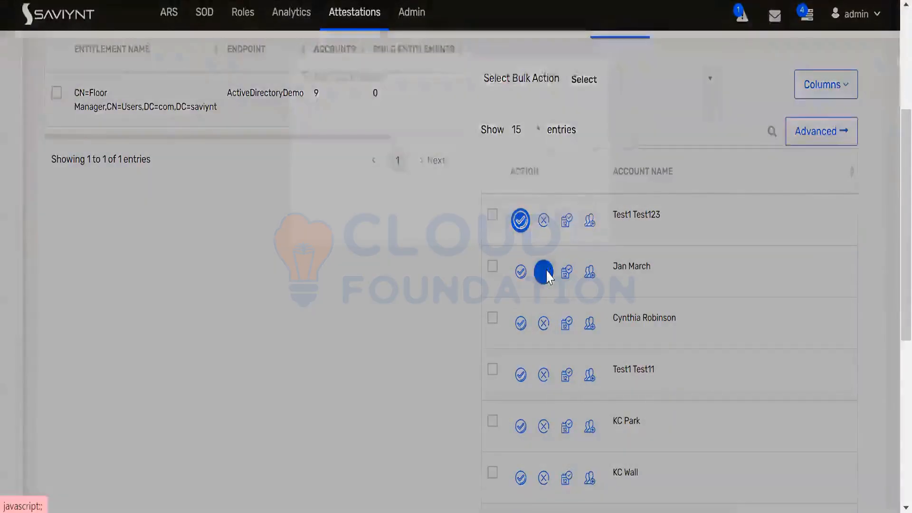
pyautogui.click(430, 138)
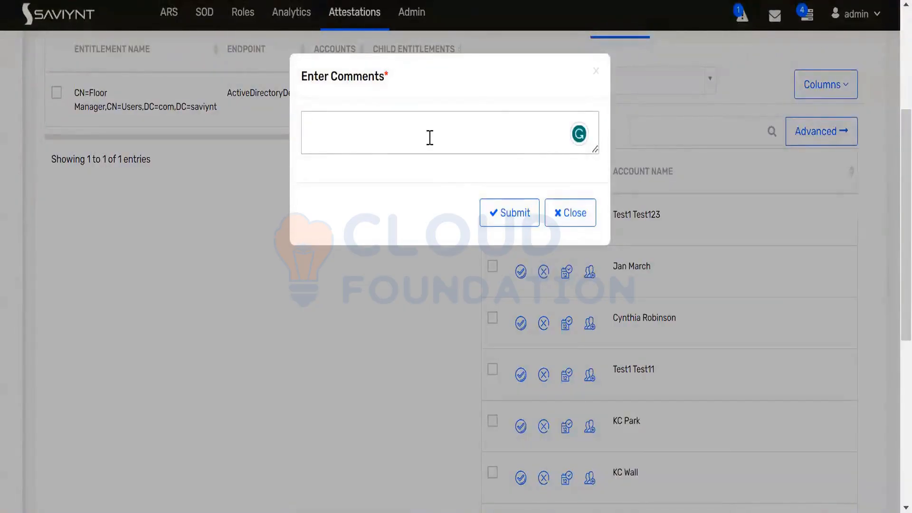
pyautogui.write('it does not re')
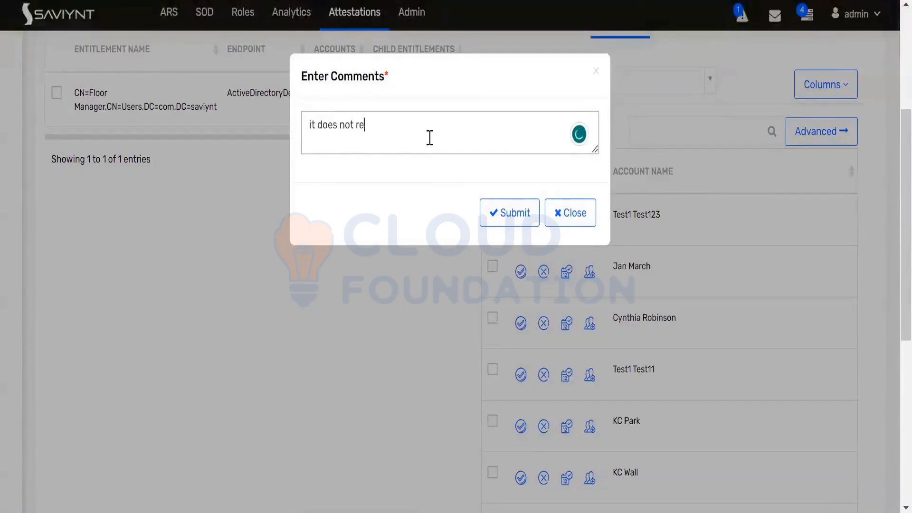
pyautogui.write('quired')
pyautogui.click(508, 211)
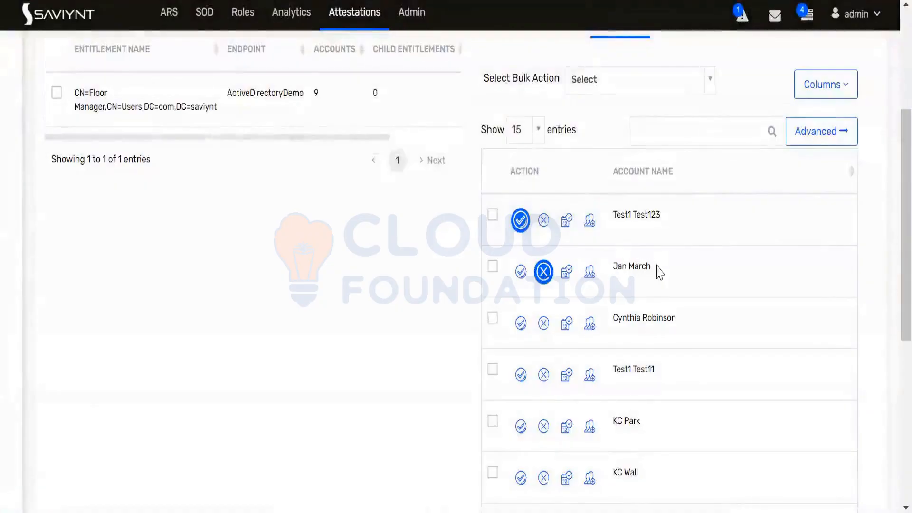
pyautogui.moveTo(657, 270); pyautogui.dragTo(617, 261)
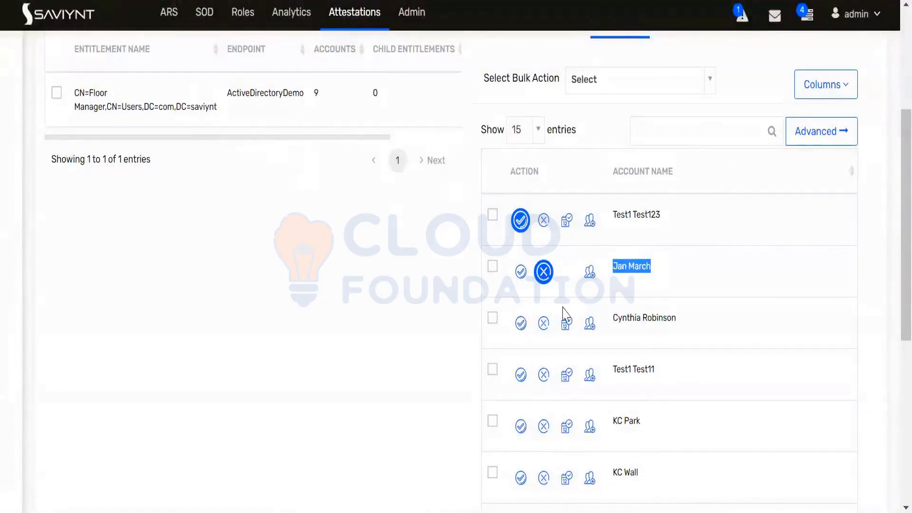
# Approve the third and fourth accounts with comments 'approving' and 'approv'
pyautogui.click(521, 323)
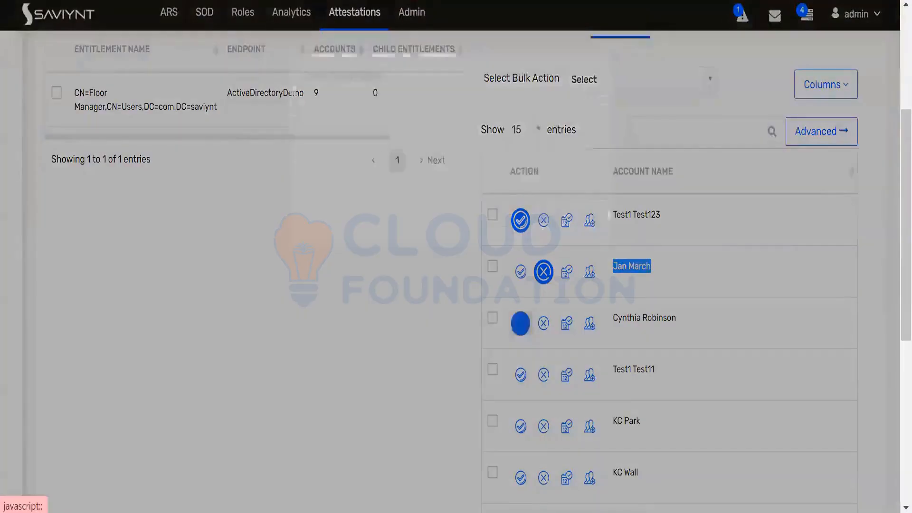
pyautogui.click(394, 127)
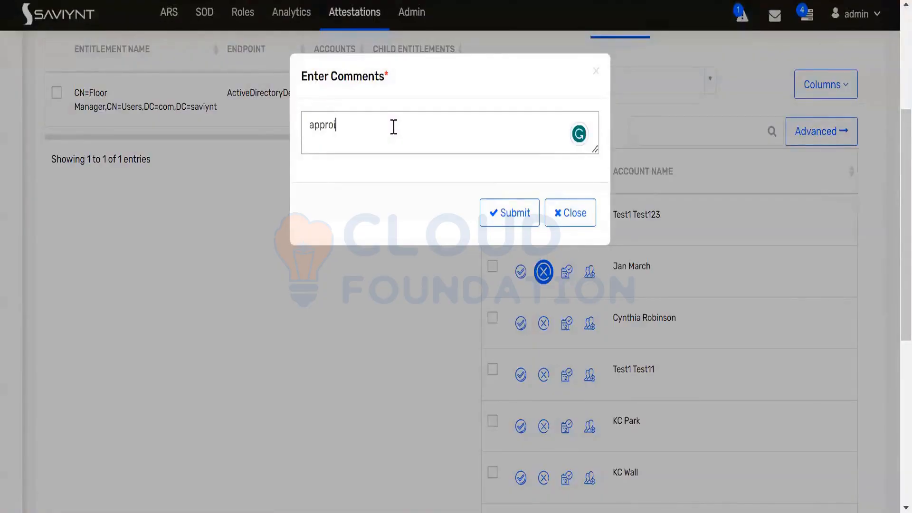
pyautogui.write('approving')
pyautogui.click(506, 222)
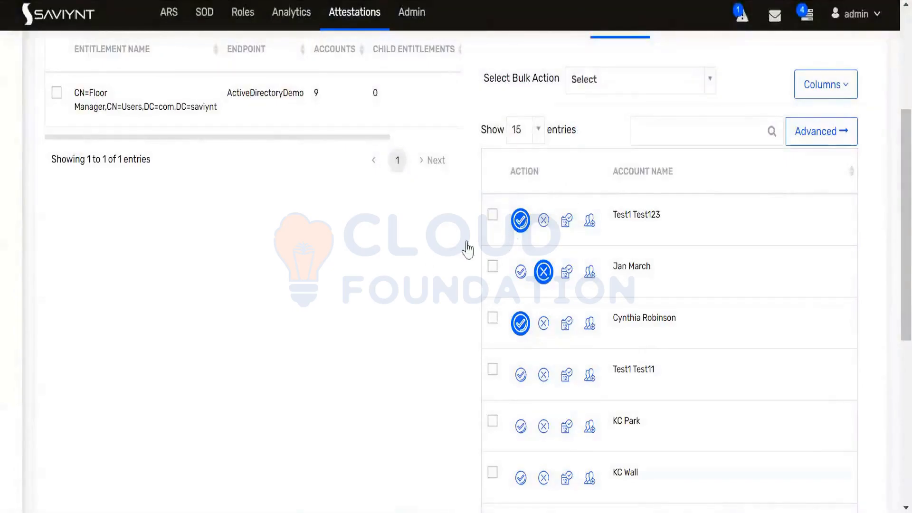
pyautogui.scroll(-3, 535, 289)
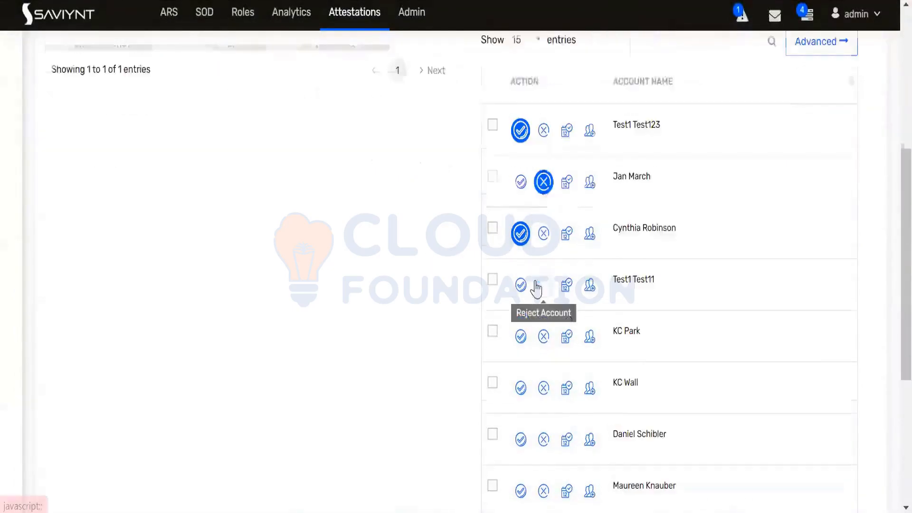
pyautogui.click(520, 196)
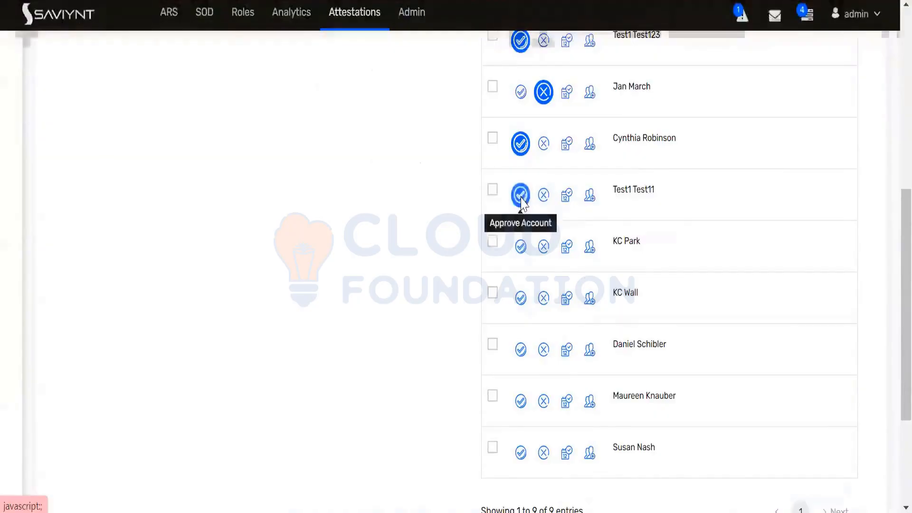
pyautogui.click(389, 136)
pyautogui.write('ap')
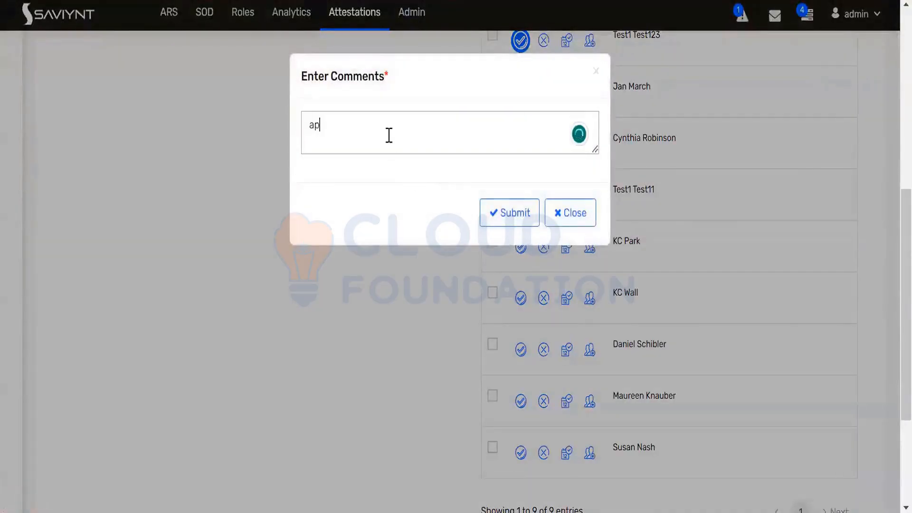
pyautogui.write('prov')
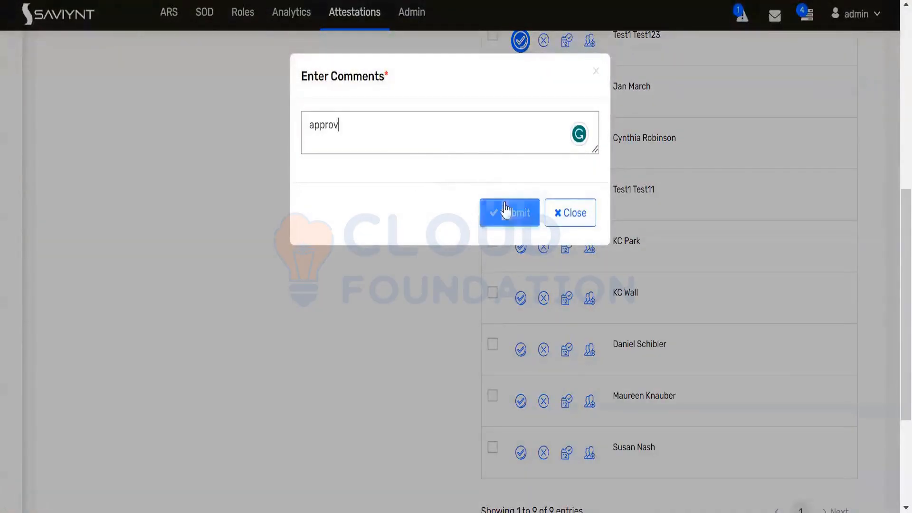
pyautogui.click(509, 212)
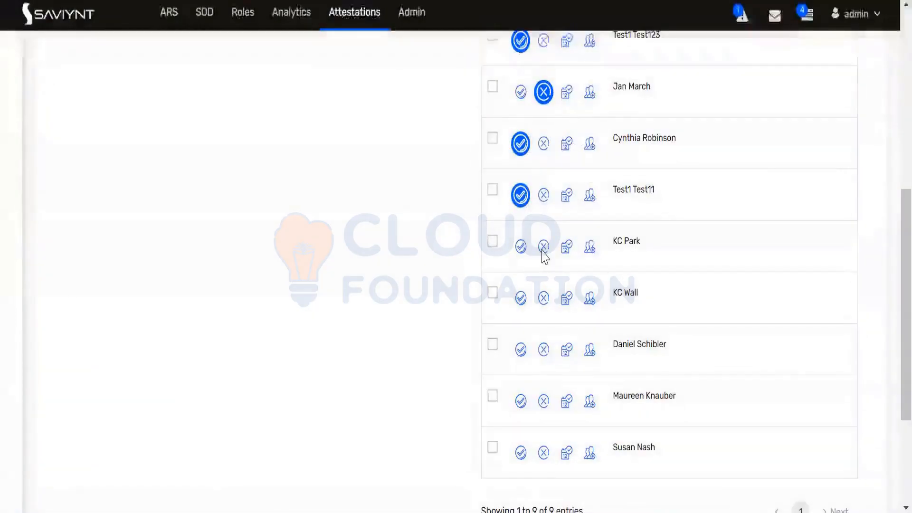
# Revoke the fifth account with the comment 'dieny'
pyautogui.click(544, 246)
pyautogui.click(347, 122)
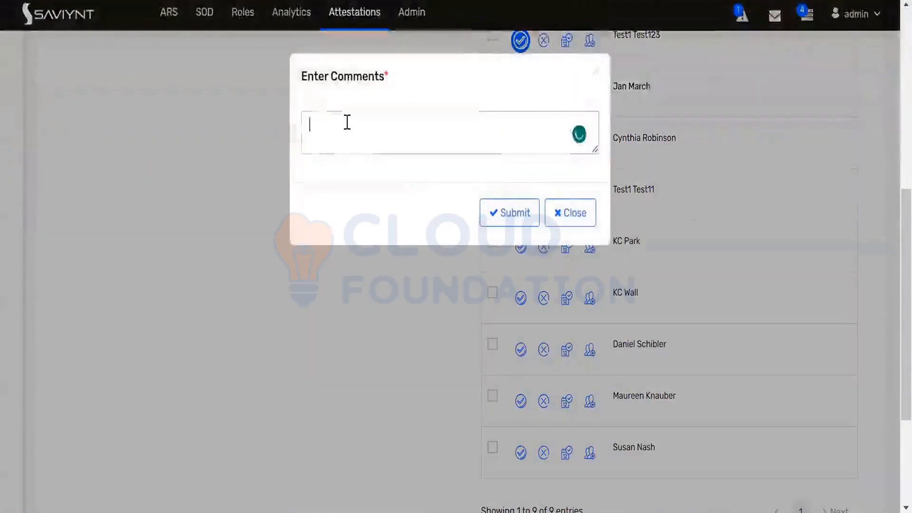
pyautogui.write('dieny')
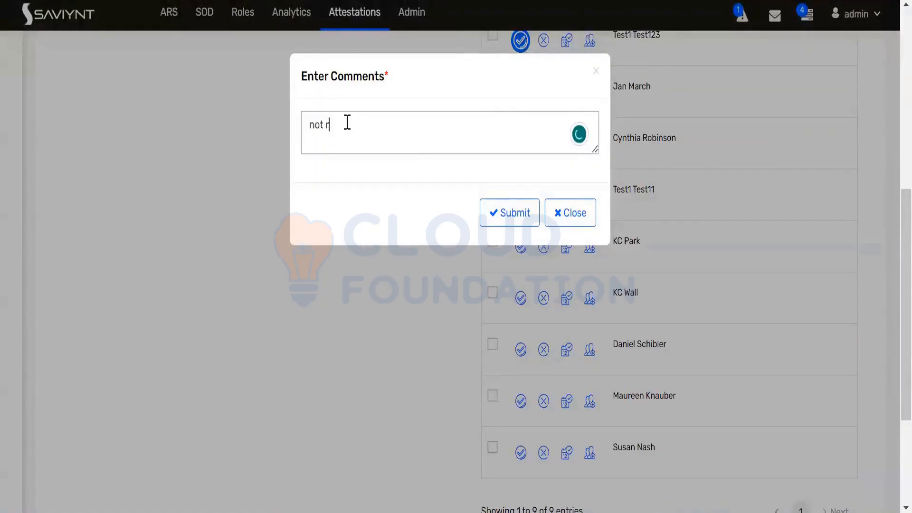
pyautogui.click(489, 217)
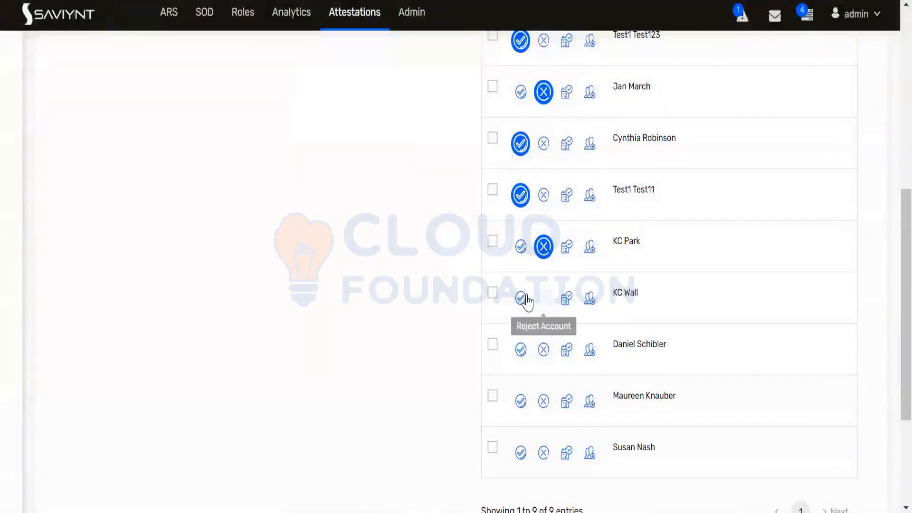
# Approve the sixth account with the comment 'approve'
pyautogui.click(526, 298)
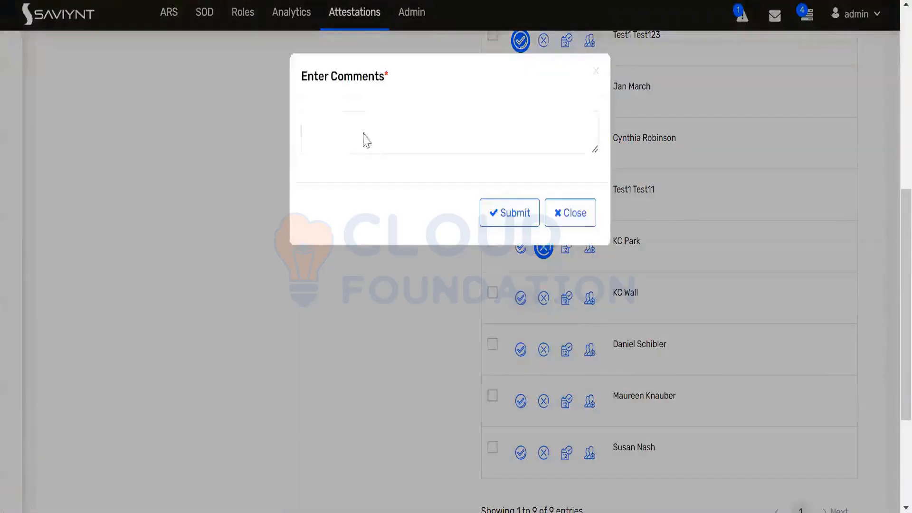
pyautogui.click(365, 134)
pyautogui.write('approve')
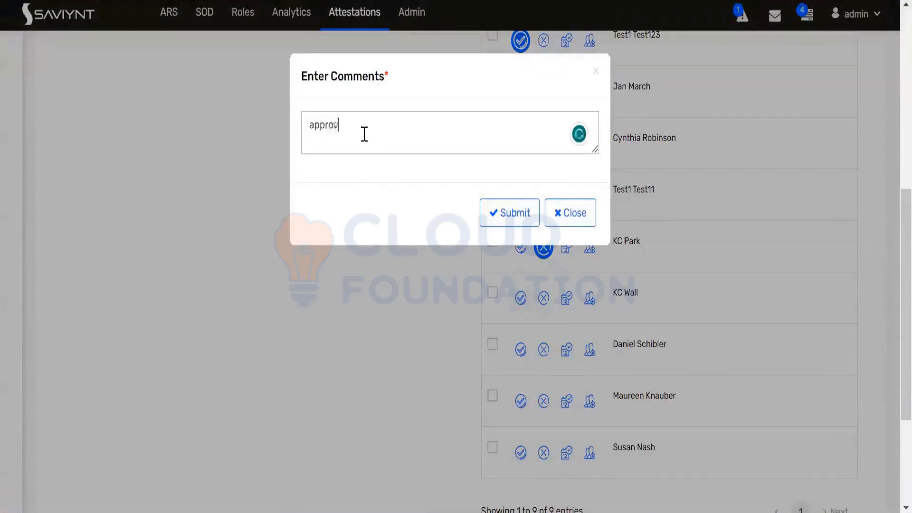
pyautogui.click(526, 214)
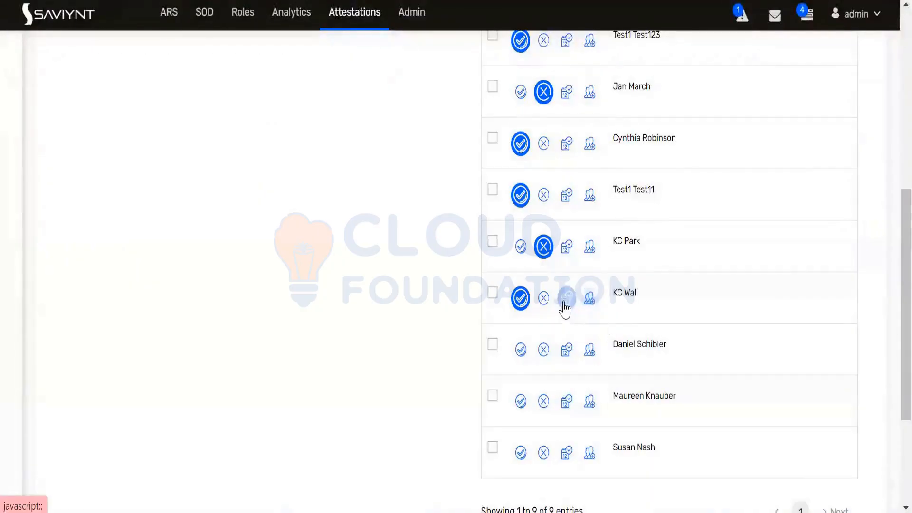
# Conditionally certify the seventh account until Jul 03, 2023 with comment 'approving on a condition basis'
pyautogui.click(566, 300)
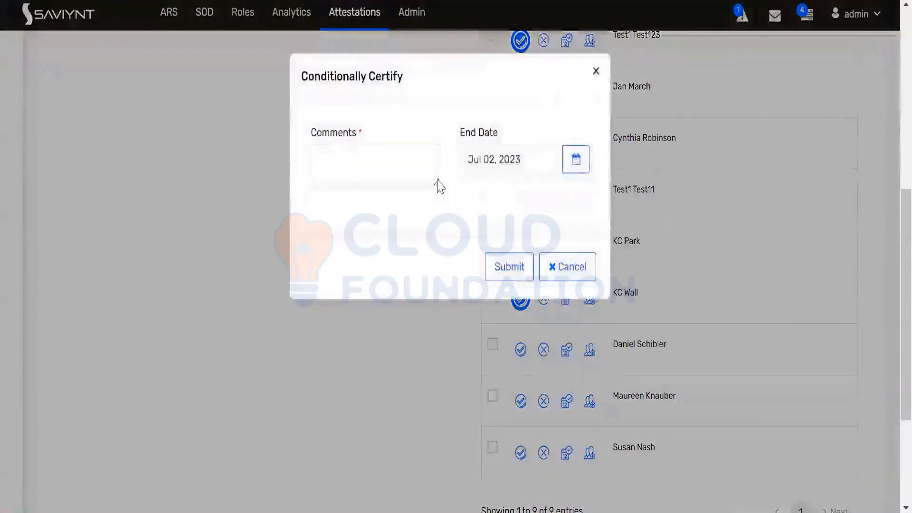
pyautogui.click(591, 275)
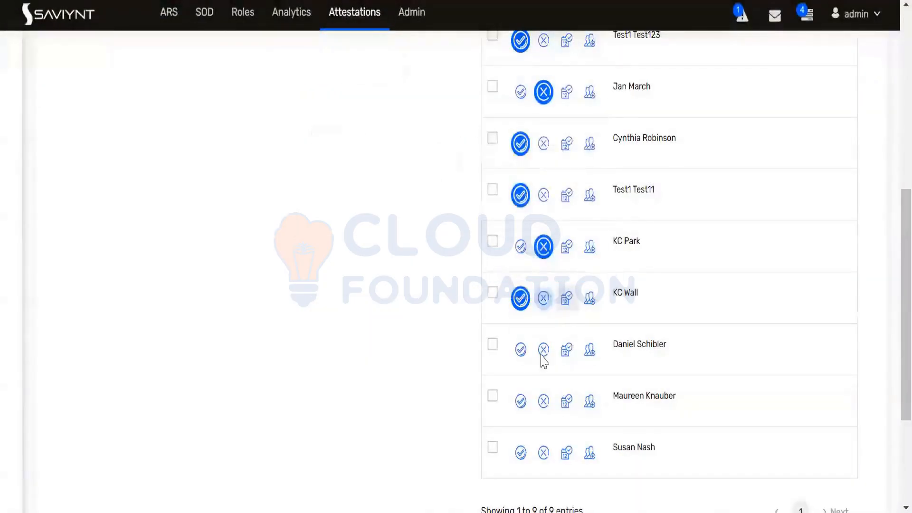
pyautogui.moveTo(615, 350); pyautogui.dragTo(662, 350)
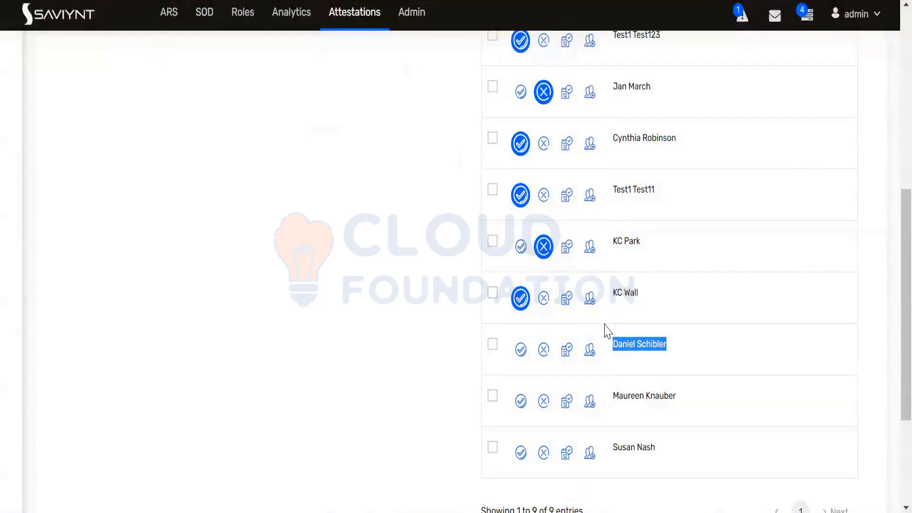
pyautogui.click(564, 354)
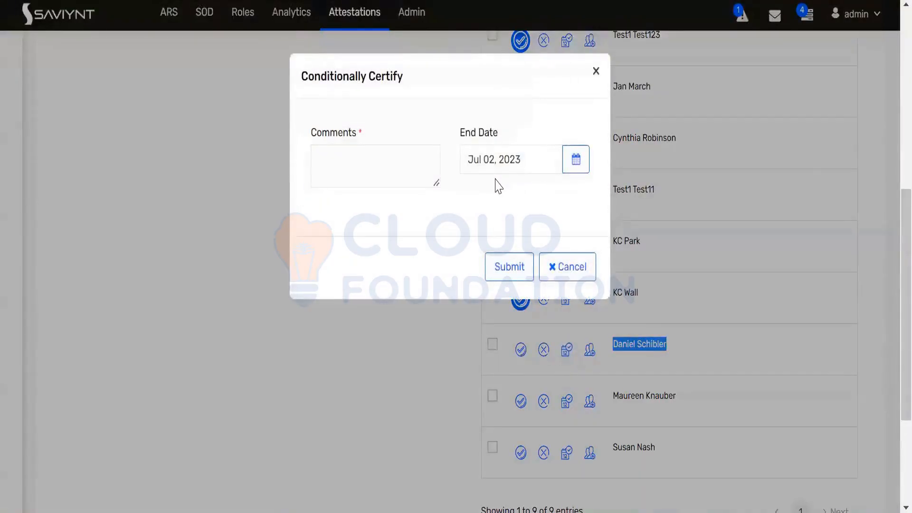
pyautogui.click(569, 163)
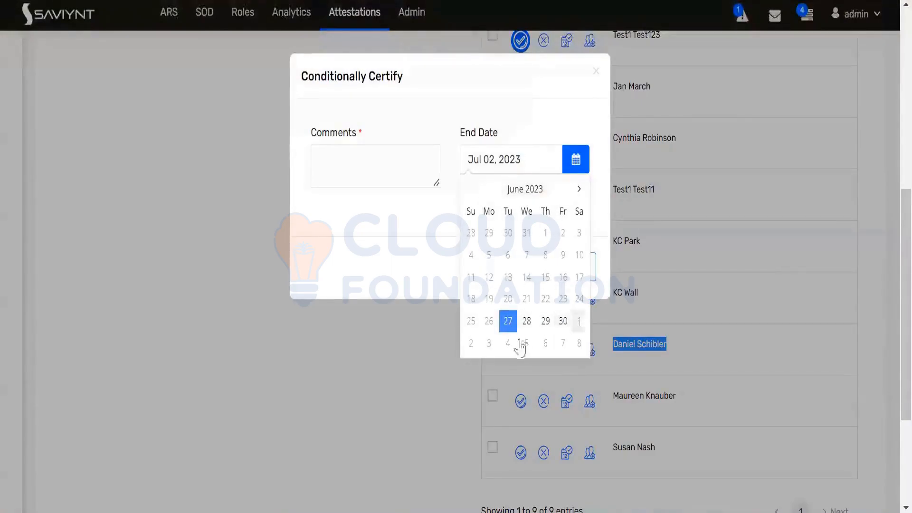
pyautogui.click(489, 344)
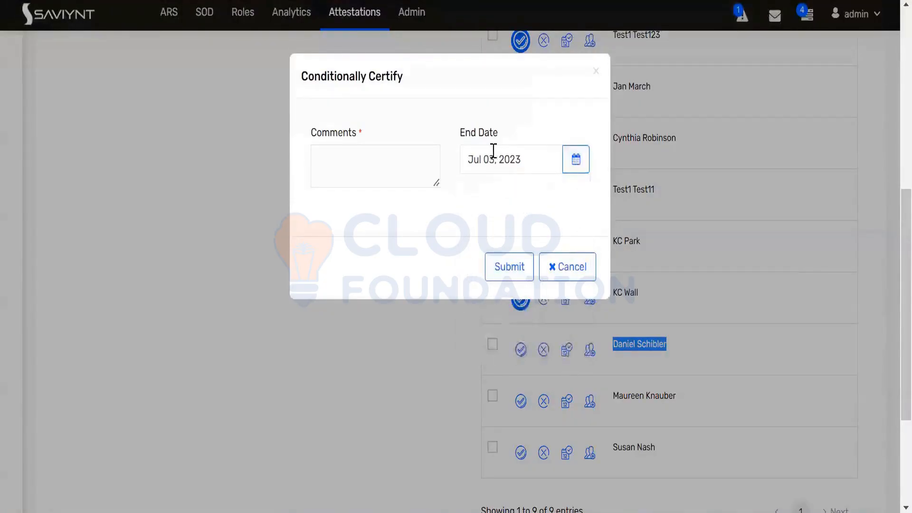
pyautogui.click(404, 166)
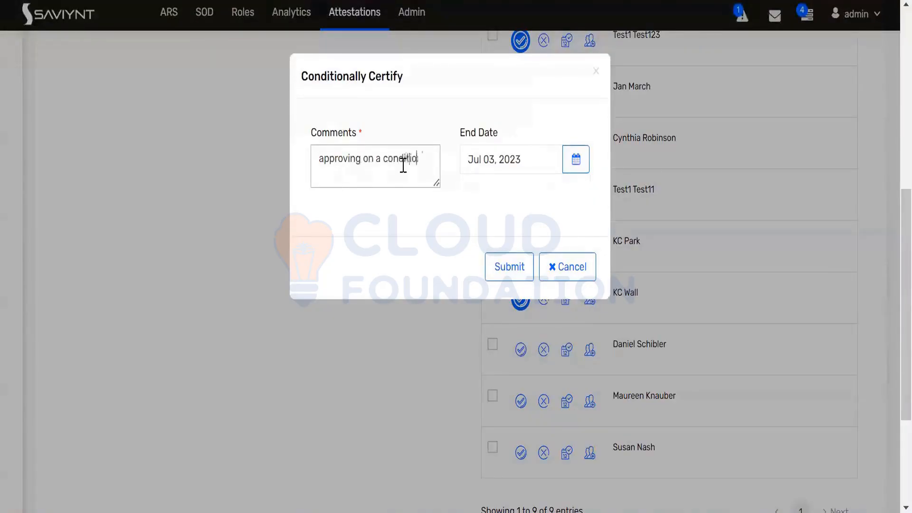
pyautogui.write('approving on a conditionba')
pyautogui.write('basis')
pyautogui.click(507, 266)
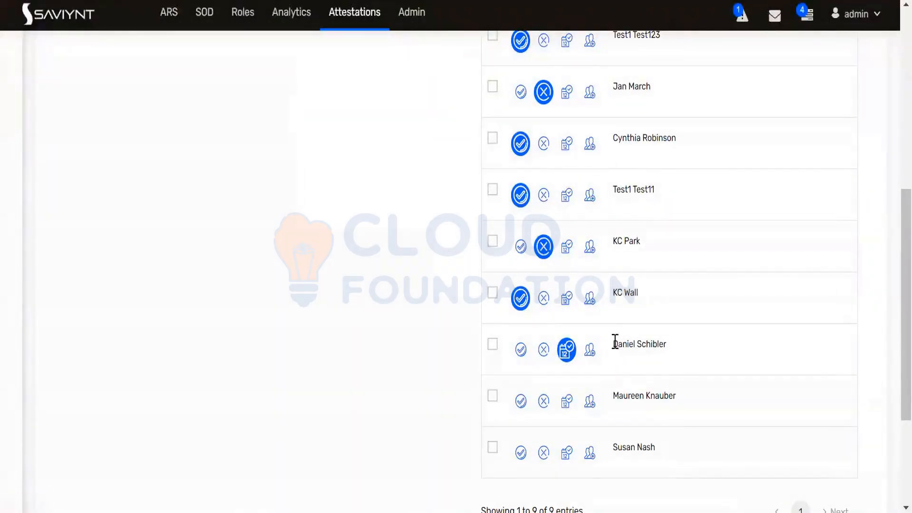
pyautogui.tripleClick(659, 342)
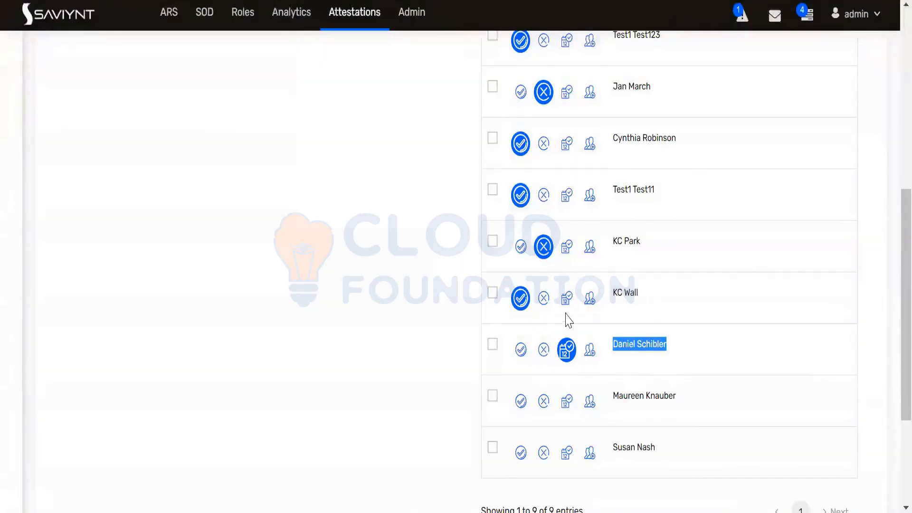
pyautogui.scroll(-2, 569, 320)
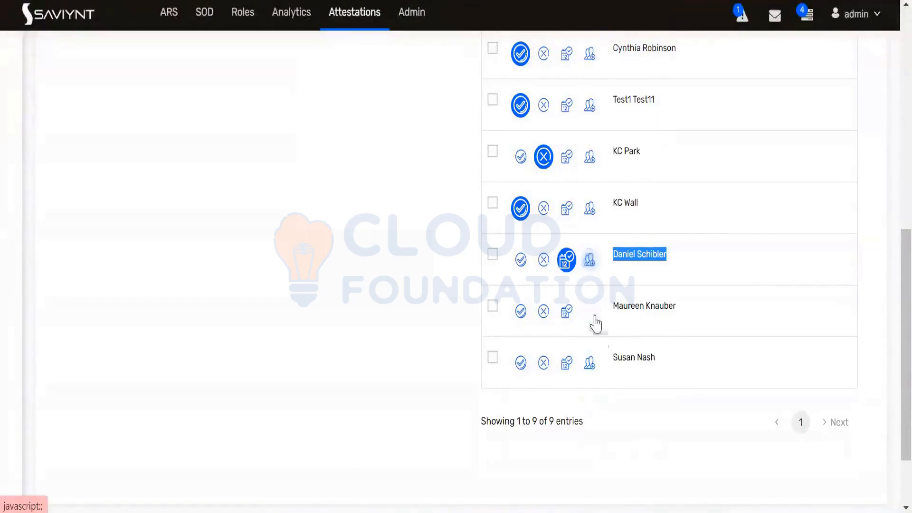
# Assign the second user in Add Certifier as consultant for the second-to-last account
pyautogui.click(520, 260)
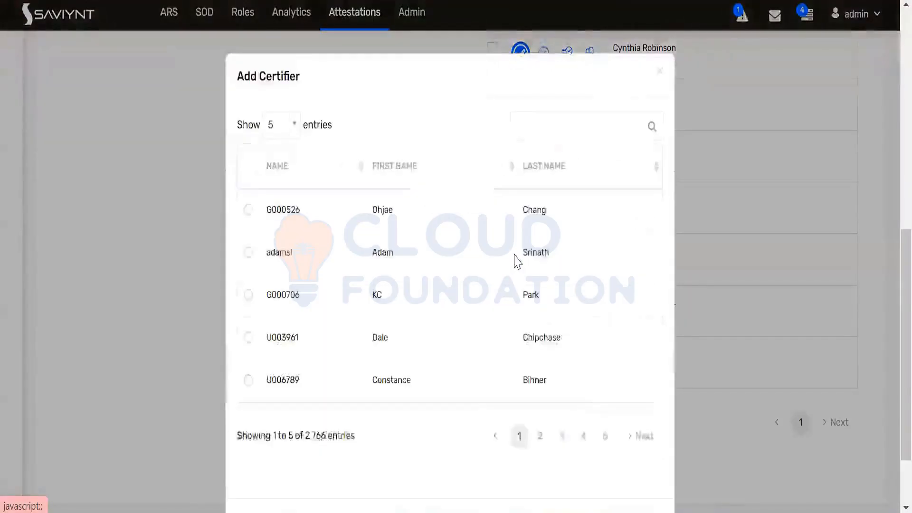
pyautogui.click(660, 71)
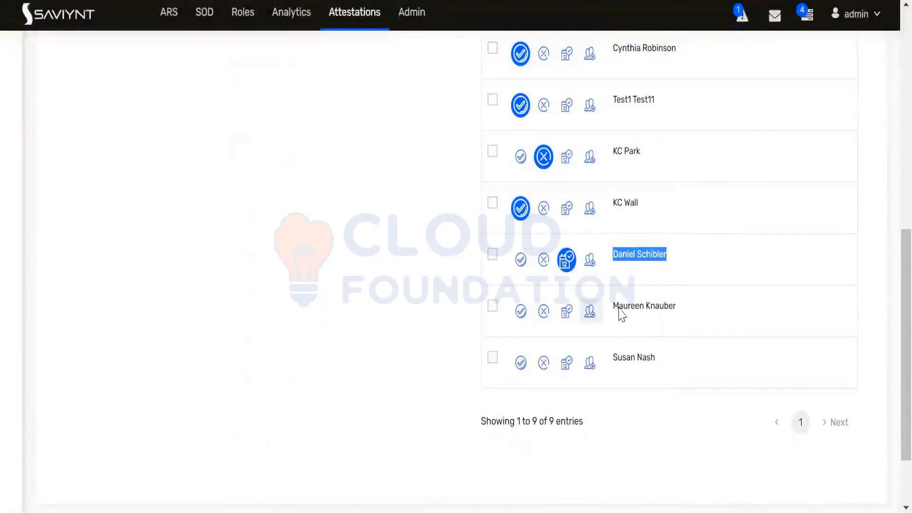
pyautogui.moveTo(614, 304); pyautogui.dragTo(674, 305)
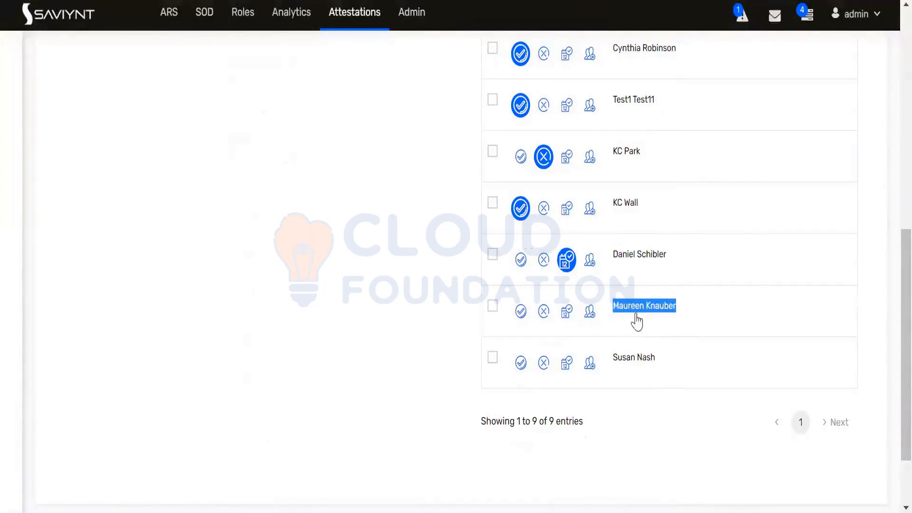
pyautogui.click(617, 305)
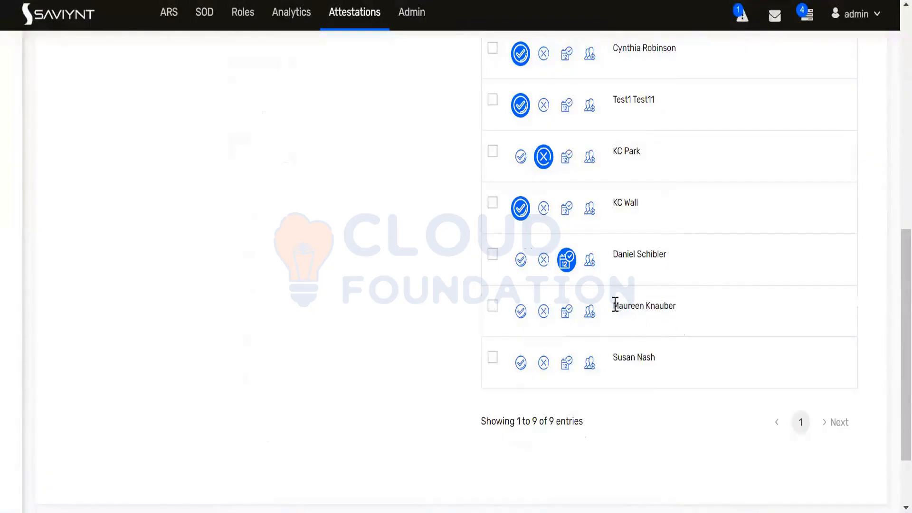
pyautogui.moveTo(615, 305); pyautogui.dragTo(674, 304)
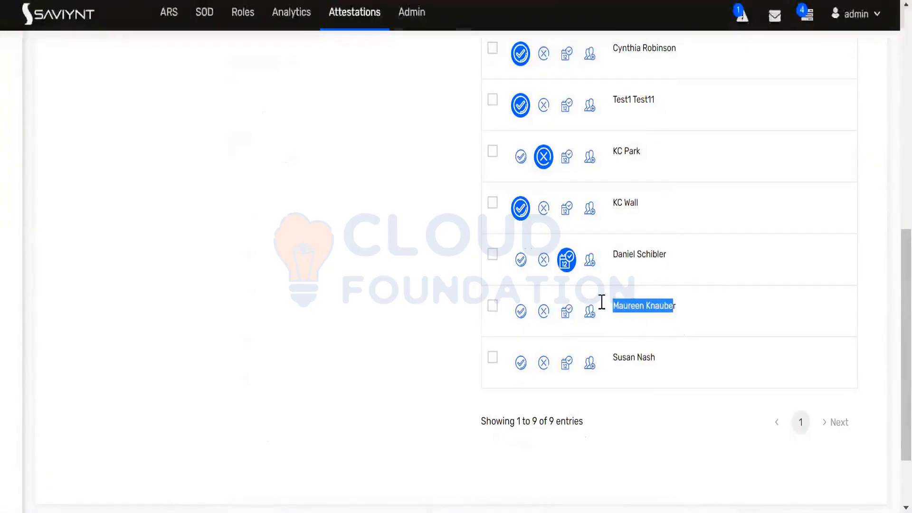
pyautogui.click(591, 314)
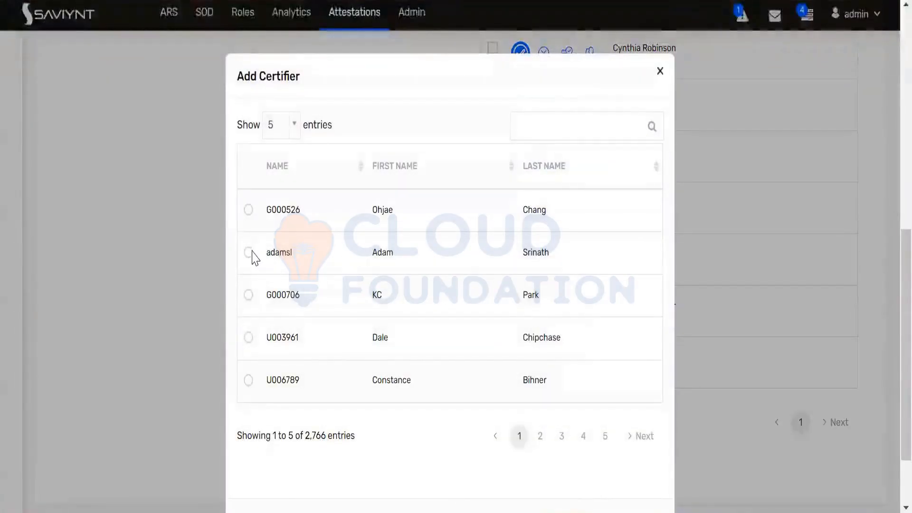
pyautogui.click(248, 253)
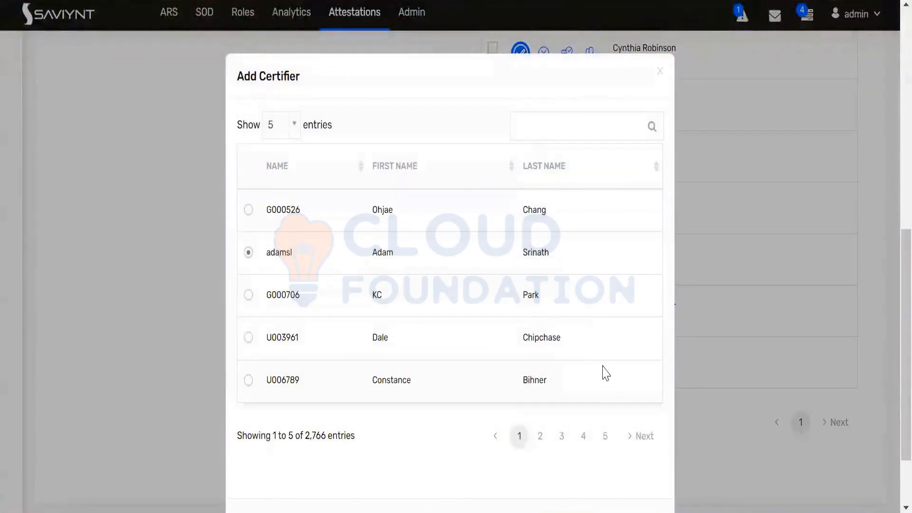
pyautogui.scroll(-2, 621, 400)
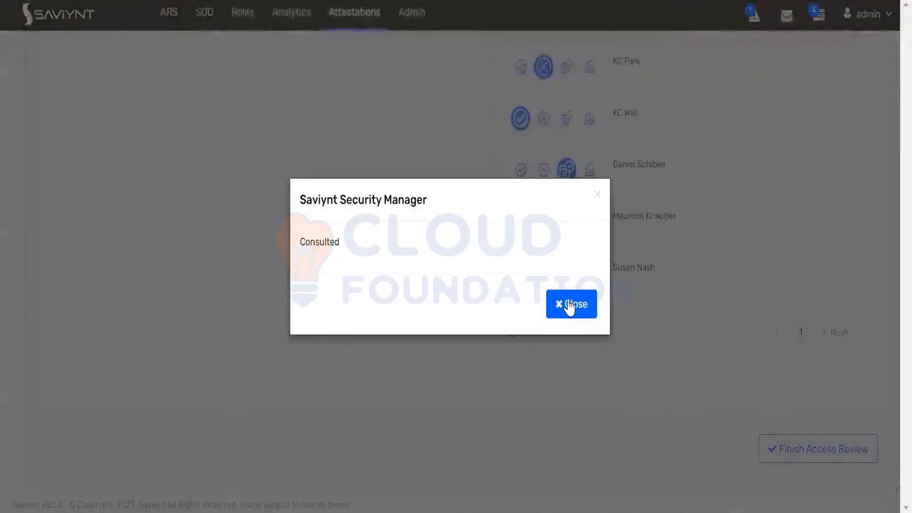
pyautogui.click(570, 304)
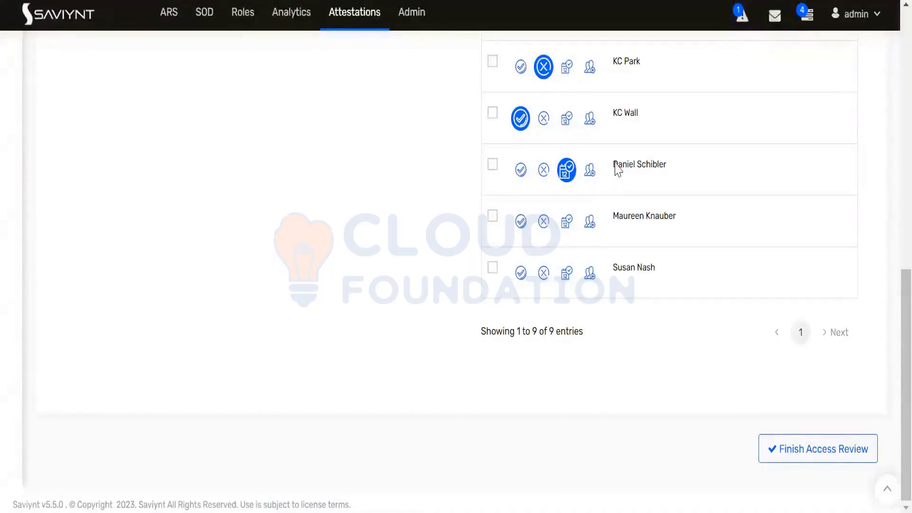
pyautogui.moveTo(612, 164); pyautogui.dragTo(665, 161)
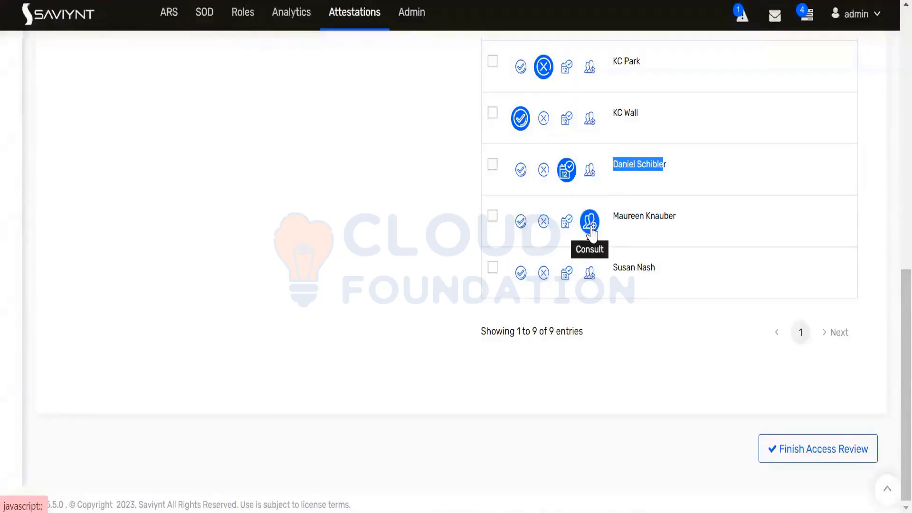
# Approve the second-to-last account with the comment 'appvoe'
pyautogui.click(521, 221)
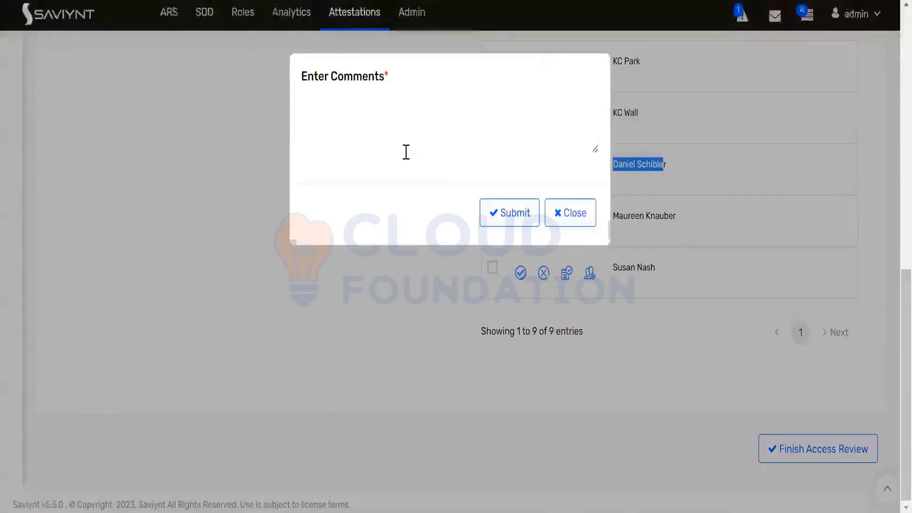
pyautogui.click(410, 152)
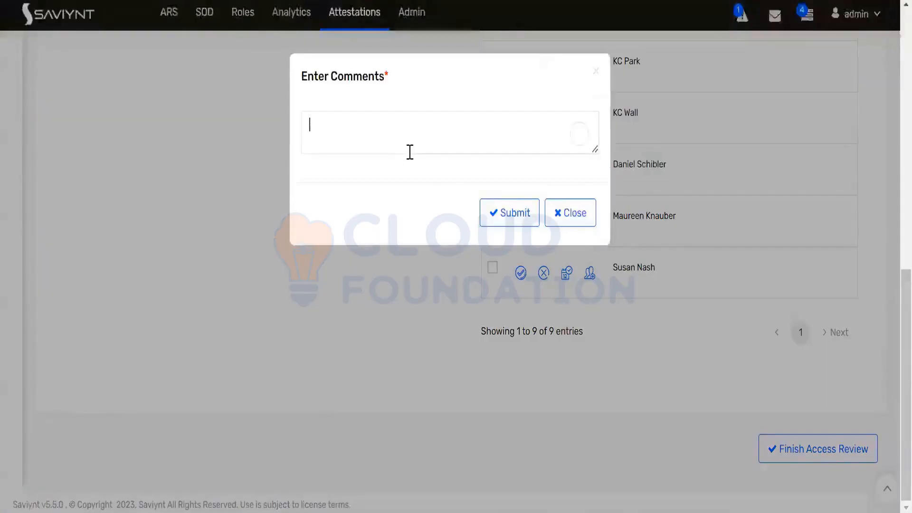
pyautogui.write('appvoe')
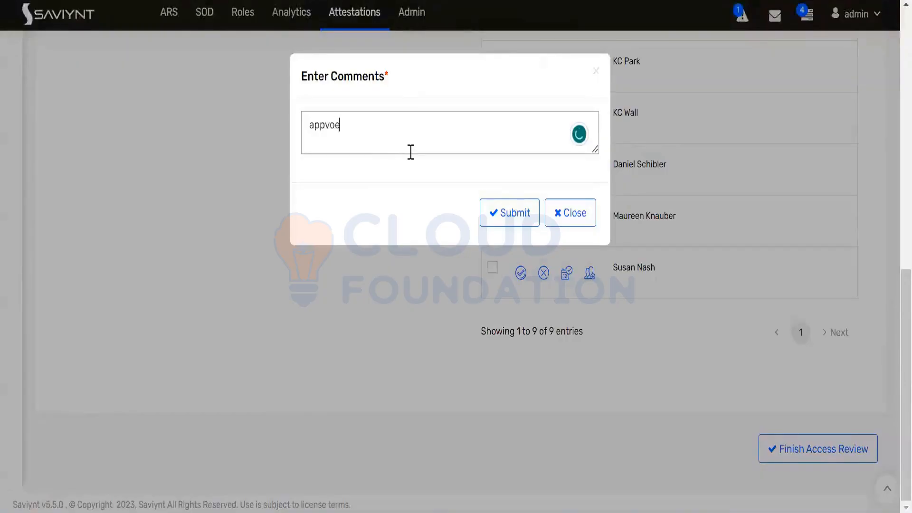
pyautogui.click(510, 224)
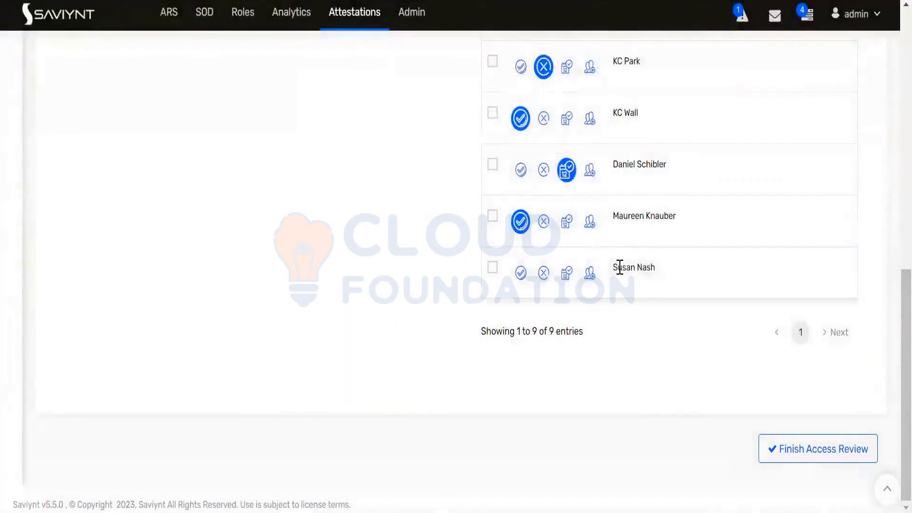
# Approve the last account with comment 'appoove' and dismiss the Attestation Complete message
pyautogui.moveTo(613, 267); pyautogui.dragTo(686, 271)
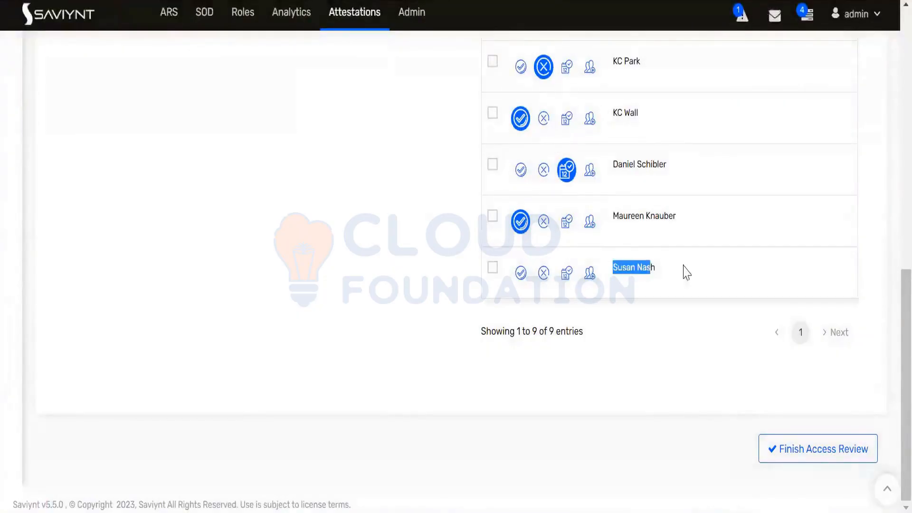
pyautogui.click(526, 270)
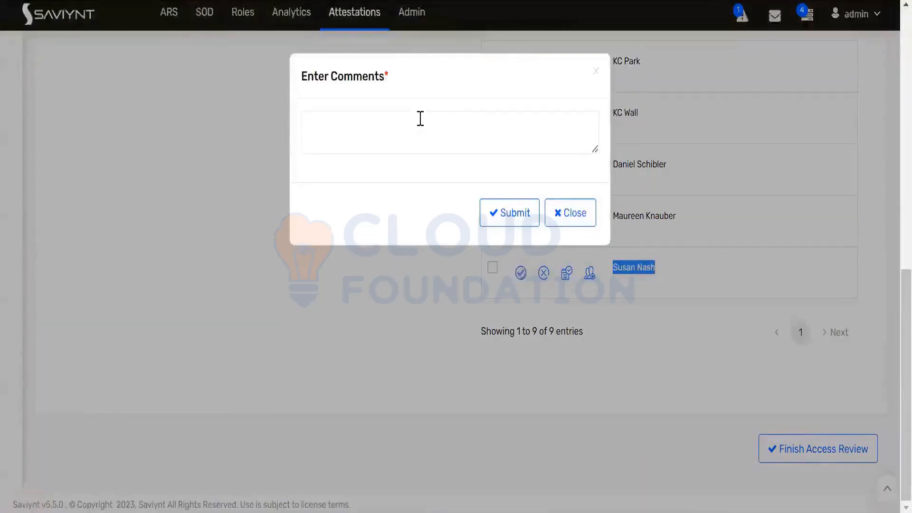
pyautogui.click(420, 119)
pyautogui.write('app')
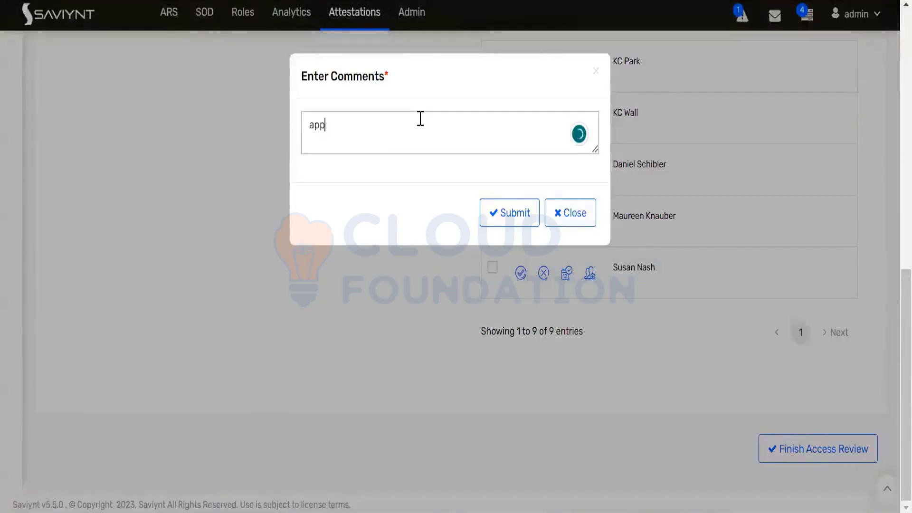
pyautogui.write('oove')
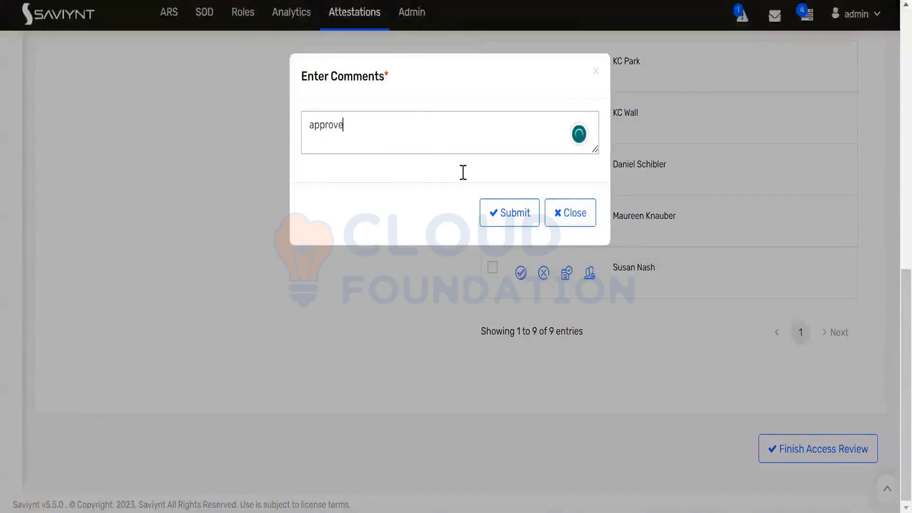
pyautogui.click(524, 214)
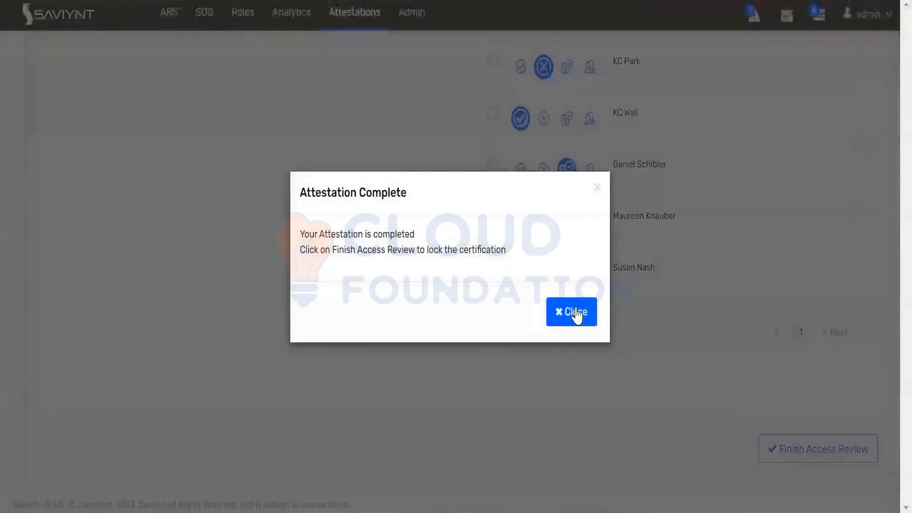
pyautogui.click(576, 313)
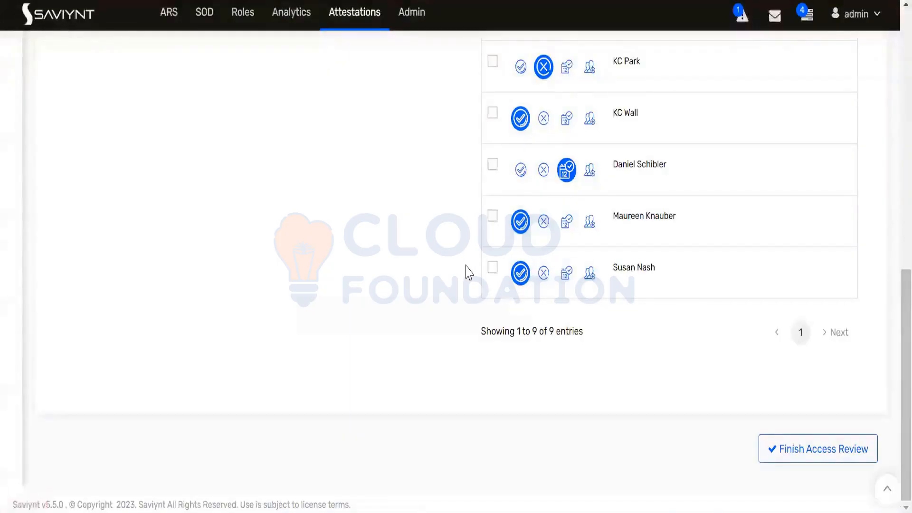
pyautogui.scroll(10, 469, 272)
pyautogui.scroll(3, 468, 272)
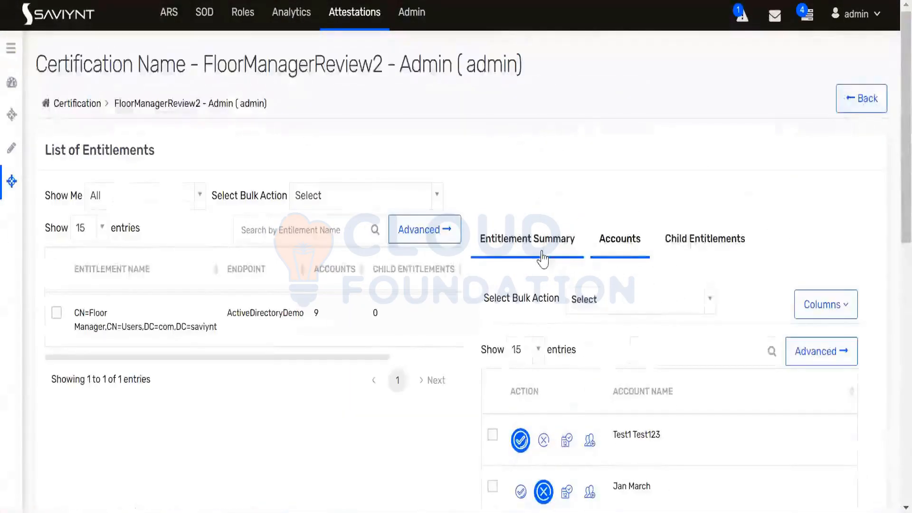
pyautogui.scroll(-13, 544, 251)
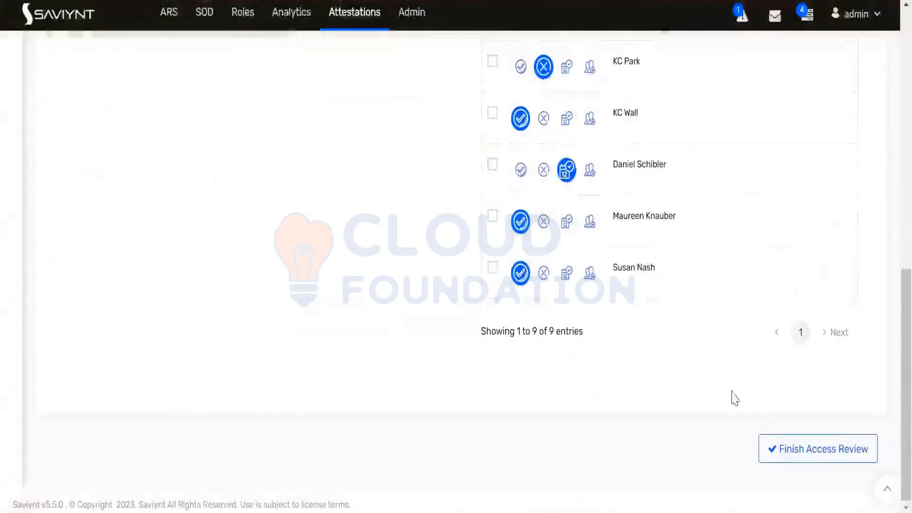
# Finish the access review and confirm locking the FloorManagerReview2 attestation
pyautogui.click(824, 455)
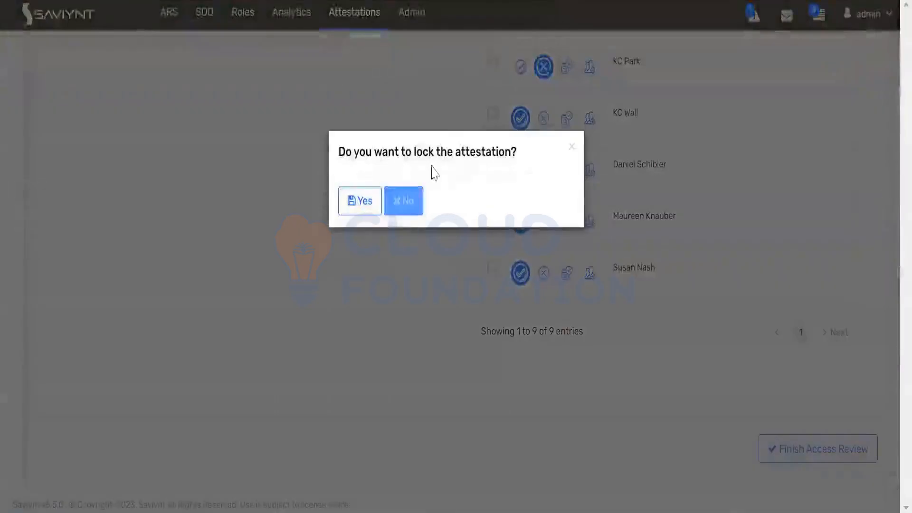
pyautogui.click(357, 200)
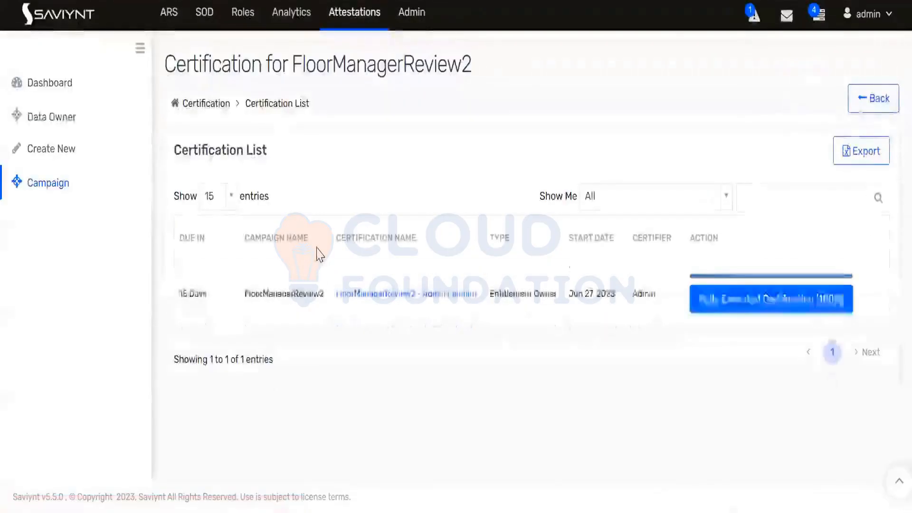
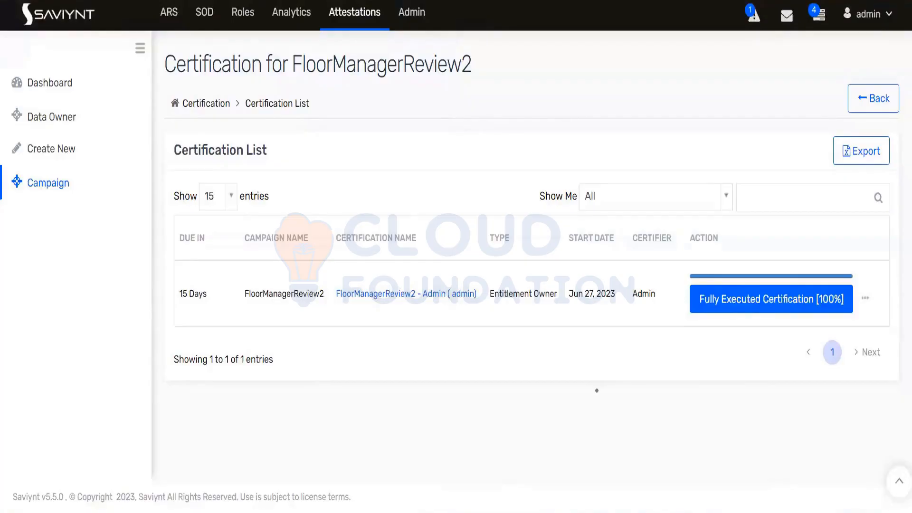
# Switch from the Saviynt window to the handwritten OneNote notes
pyautogui.hotkey('alt', 'Tab')
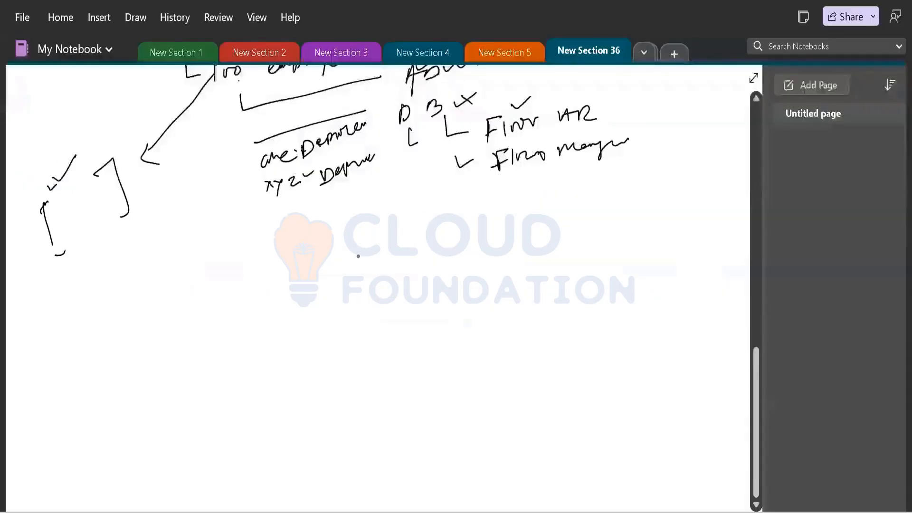
# Below the earlier ink, handwrite a new Director note heading with a sub-point beneath it
pyautogui.scroll(-3, 316, 234)
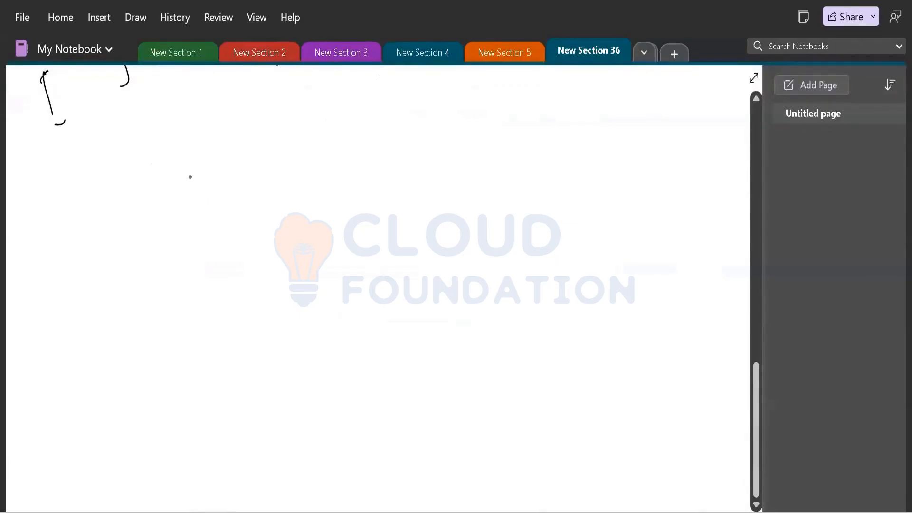
pyautogui.moveTo(190, 177)
pyautogui.mouseDown()
pyautogui.moveTo(209, 172)
pyautogui.moveTo(197, 188)
pyautogui.moveTo(237, 174)
pyautogui.moveTo(227, 199)
pyautogui.mouseUp()
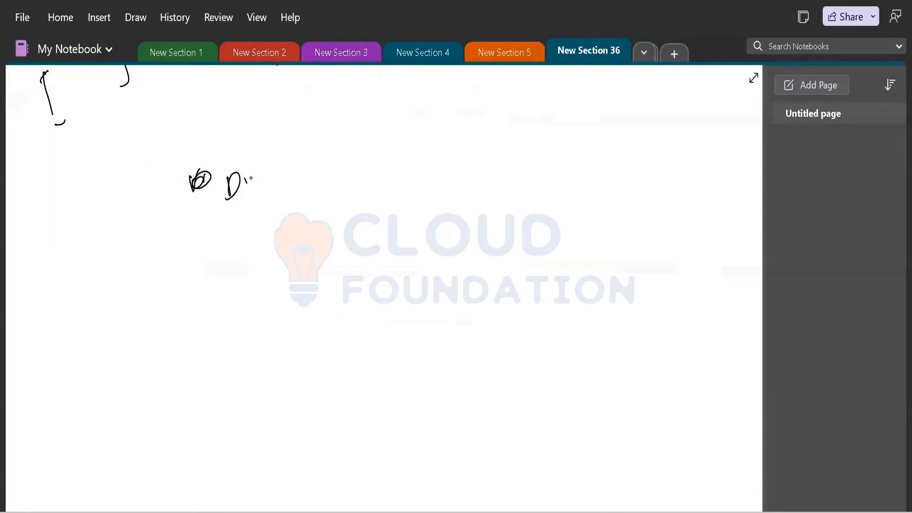
pyautogui.moveTo(267, 175)
pyautogui.mouseDown()
pyautogui.moveTo(341, 144)
pyautogui.moveTo(335, 170)
pyautogui.mouseUp()
pyautogui.moveTo(360, 141); pyautogui.dragTo(521, 100)
pyautogui.moveTo(274, 207)
pyautogui.mouseDown()
pyautogui.moveTo(274, 224)
pyautogui.moveTo(302, 219)
pyautogui.moveTo(412, 170)
pyautogui.moveTo(455, 166)
pyautogui.moveTo(485, 143)
pyautogui.moveTo(517, 140)
pyautogui.mouseUp()
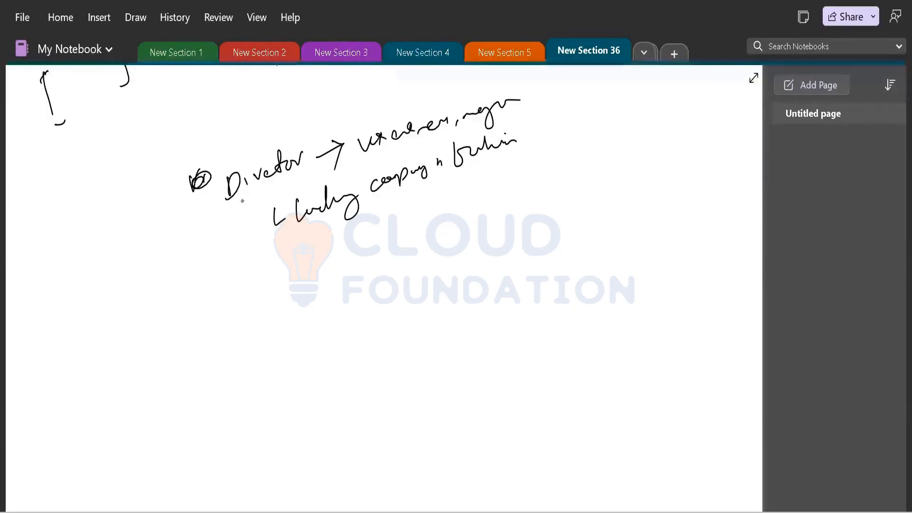
# Add a bracketed item with an arrow to 650 and a circled, annotated 50
pyautogui.moveTo(227, 196)
pyautogui.mouseDown()
pyautogui.moveTo(249, 295)
pyautogui.moveTo(273, 275)
pyautogui.moveTo(267, 304)
pyautogui.mouseUp()
pyautogui.moveTo(283, 275)
pyautogui.mouseDown()
pyautogui.moveTo(281, 284)
pyautogui.moveTo(301, 281)
pyautogui.moveTo(339, 248)
pyautogui.moveTo(390, 223)
pyautogui.moveTo(412, 219)
pyautogui.moveTo(411, 242)
pyautogui.mouseUp()
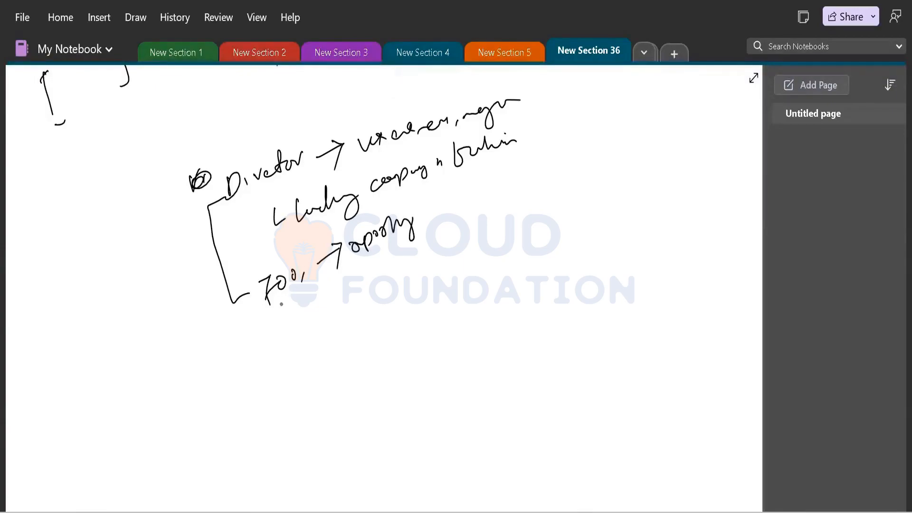
pyautogui.moveTo(294, 326); pyautogui.dragTo(370, 287)
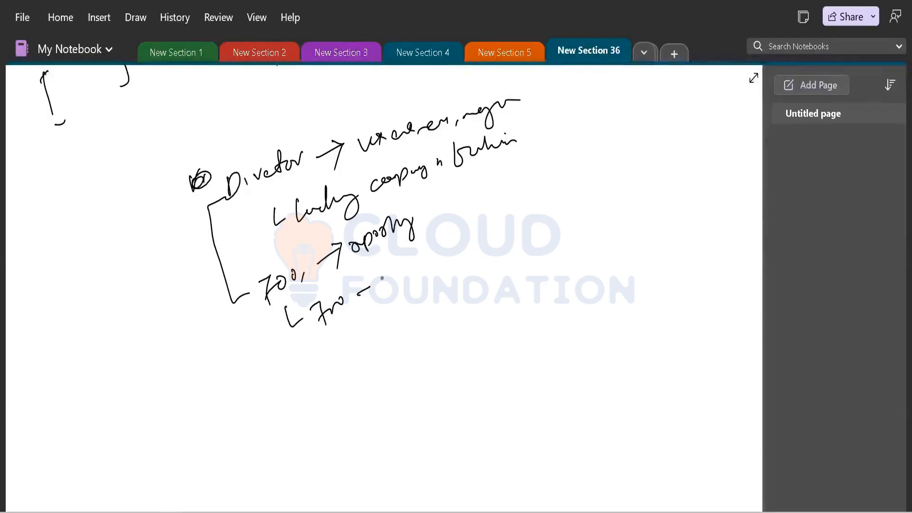
pyautogui.moveTo(380, 285); pyautogui.dragTo(454, 250)
pyautogui.moveTo(459, 250); pyautogui.dragTo(475, 236)
pyautogui.moveTo(481, 234); pyautogui.dragTo(480, 237)
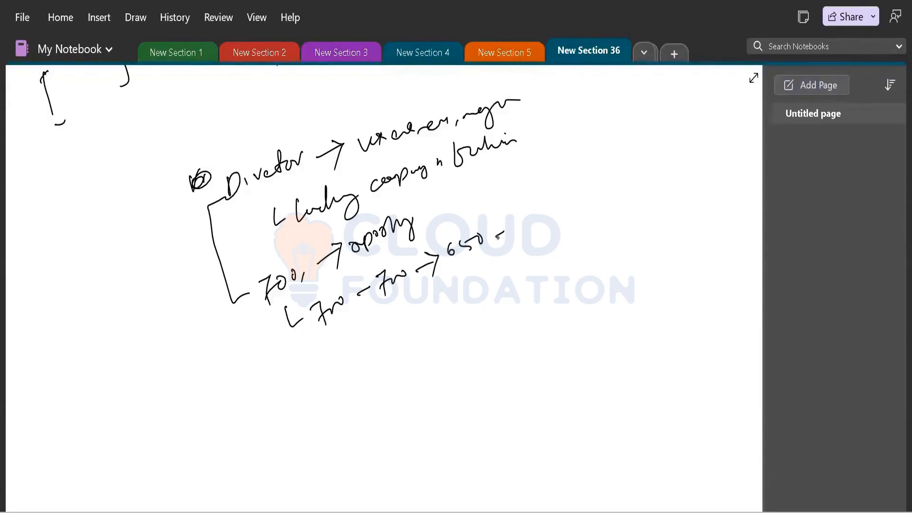
pyautogui.moveTo(499, 235)
pyautogui.mouseDown()
pyautogui.moveTo(574, 211)
pyautogui.moveTo(601, 185)
pyautogui.moveTo(616, 194)
pyautogui.moveTo(637, 181)
pyautogui.moveTo(625, 179)
pyautogui.mouseUp()
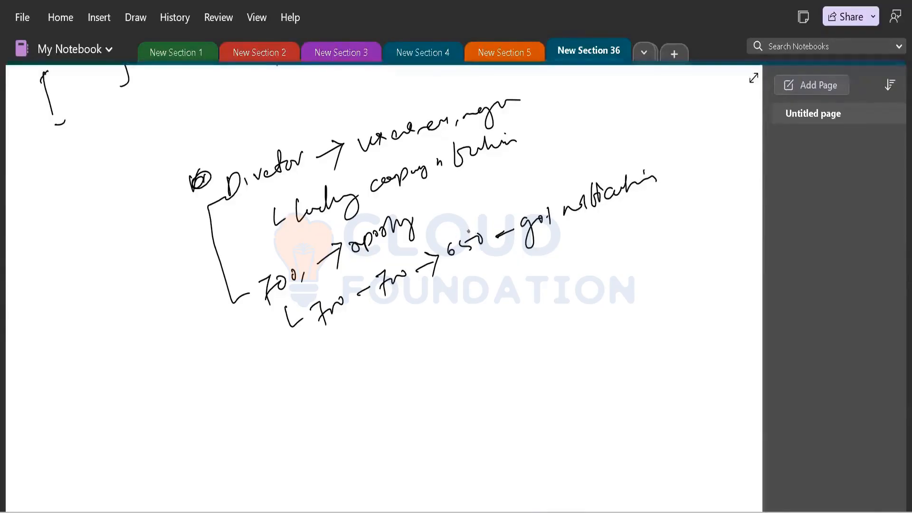
pyautogui.moveTo(467, 285)
pyautogui.mouseDown()
pyautogui.moveTo(455, 307)
pyautogui.moveTo(474, 281)
pyautogui.mouseUp()
pyautogui.moveTo(478, 280); pyautogui.dragTo(505, 294)
pyautogui.moveTo(506, 285); pyautogui.dragTo(519, 280)
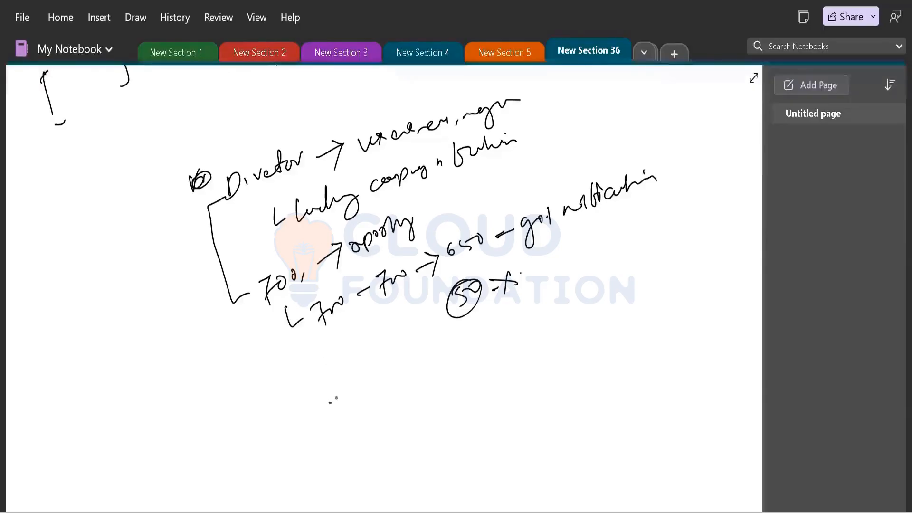
# Write the analytic report line, tick the circled 50 and add a circled cross
pyautogui.moveTo(330, 401)
pyautogui.mouseDown()
pyautogui.moveTo(337, 414)
pyautogui.moveTo(375, 414)
pyautogui.moveTo(371, 398)
pyautogui.mouseUp()
pyautogui.click(378, 386)
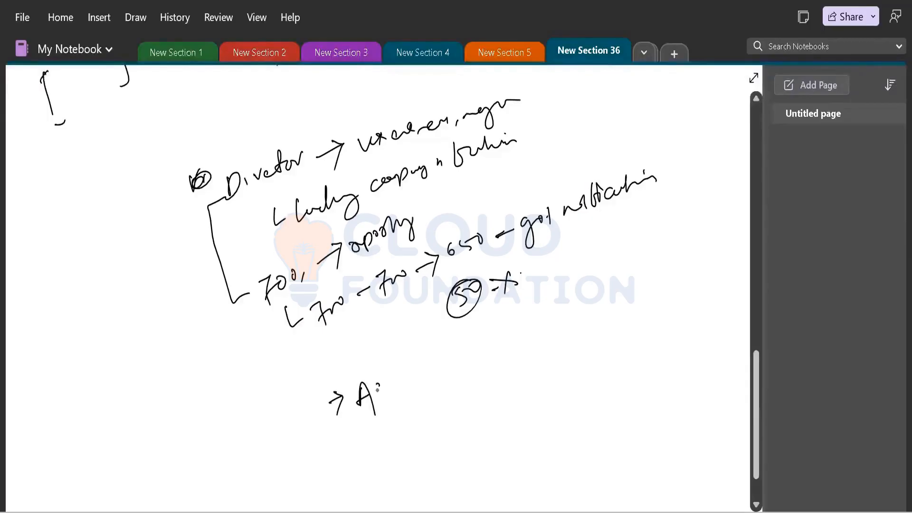
pyautogui.moveTo(382, 385)
pyautogui.mouseDown()
pyautogui.moveTo(410, 368)
pyautogui.moveTo(435, 368)
pyautogui.moveTo(504, 324)
pyautogui.moveTo(524, 320)
pyautogui.moveTo(525, 337)
pyautogui.mouseUp()
pyautogui.moveTo(418, 319)
pyautogui.mouseDown()
pyautogui.moveTo(437, 292)
pyautogui.moveTo(430, 308)
pyautogui.mouseUp()
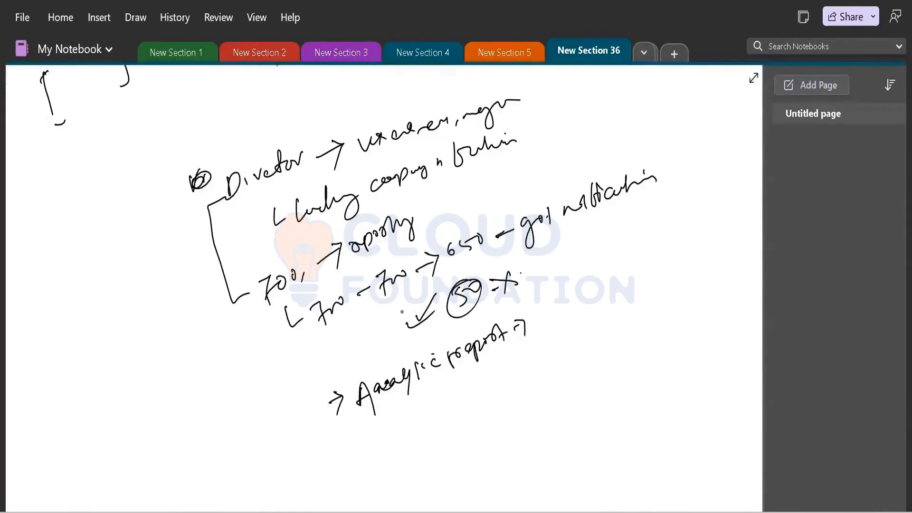
pyautogui.moveTo(352, 347)
pyautogui.mouseDown()
pyautogui.moveTo(364, 355)
pyautogui.moveTo(349, 363)
pyautogui.moveTo(378, 324)
pyautogui.mouseUp()
# Write 5000 with a circled 3, tick it, and arrow to a short note beside it
pyautogui.moveTo(568, 264); pyautogui.dragTo(565, 282)
pyautogui.moveTo(570, 265); pyautogui.dragTo(619, 257)
pyautogui.click(632, 254)
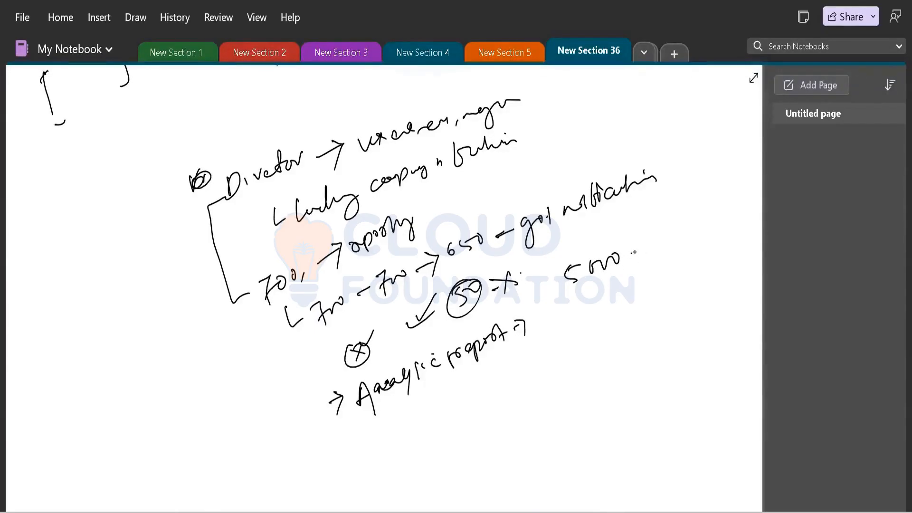
pyautogui.moveTo(637, 242)
pyautogui.mouseDown()
pyautogui.moveTo(642, 260)
pyautogui.moveTo(634, 253)
pyautogui.moveTo(658, 220)
pyautogui.mouseUp()
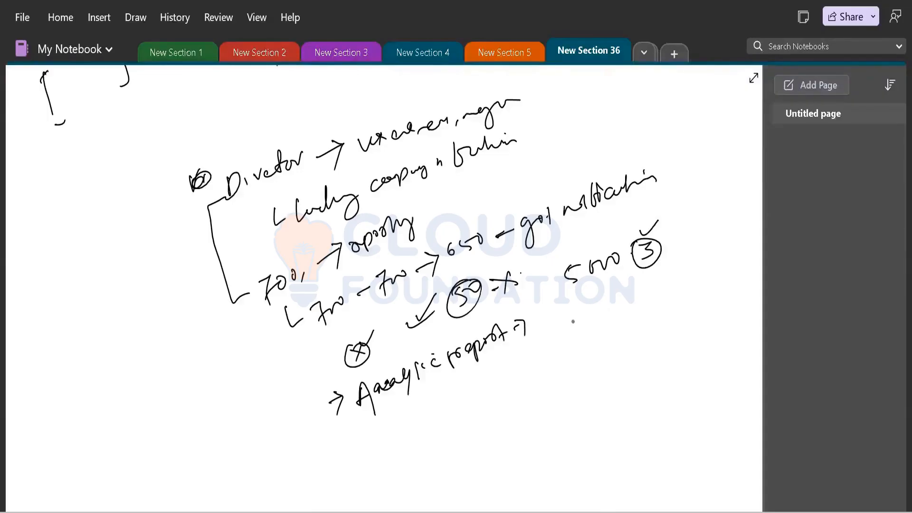
pyautogui.moveTo(568, 314)
pyautogui.mouseDown()
pyautogui.moveTo(563, 325)
pyautogui.moveTo(596, 308)
pyautogui.mouseUp()
pyautogui.moveTo(646, 269)
pyautogui.mouseDown()
pyautogui.moveTo(652, 275)
pyautogui.moveTo(672, 252)
pyautogui.moveTo(646, 276)
pyautogui.moveTo(669, 256)
pyautogui.moveTo(668, 282)
pyautogui.moveTo(689, 262)
pyautogui.mouseUp()
pyautogui.moveTo(693, 270)
pyautogui.mouseDown()
pyautogui.moveTo(698, 289)
pyautogui.moveTo(721, 268)
pyautogui.mouseUp()
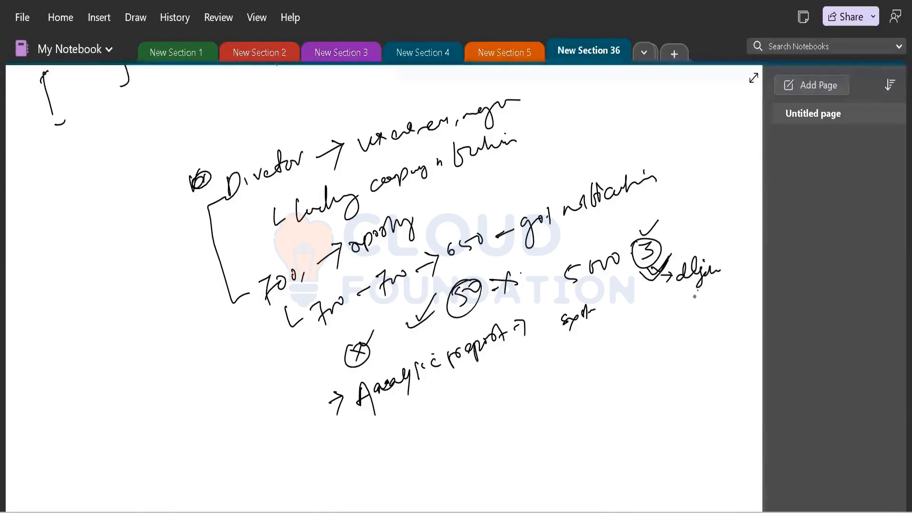
pyautogui.moveTo(696, 292)
pyautogui.mouseDown()
pyautogui.moveTo(693, 314)
pyautogui.moveTo(706, 296)
pyautogui.mouseUp()
pyautogui.moveTo(703, 294)
pyautogui.mouseDown()
pyautogui.moveTo(720, 300)
pyautogui.moveTo(726, 292)
pyautogui.mouseUp()
# Bracket and underline 5000, and draw a downward arrow to a note starting with 80
pyautogui.moveTo(570, 256)
pyautogui.mouseDown()
pyautogui.moveTo(553, 283)
pyautogui.moveTo(560, 297)
pyautogui.mouseUp()
pyautogui.moveTo(623, 245); pyautogui.dragTo(627, 280)
pyautogui.moveTo(568, 245)
pyautogui.mouseDown()
pyautogui.moveTo(574, 252)
pyautogui.moveTo(601, 230)
pyautogui.mouseUp()
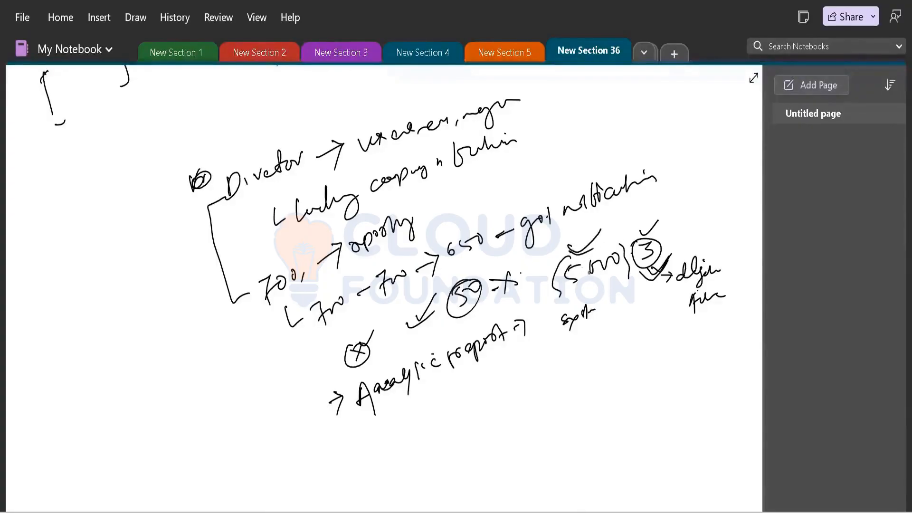
pyautogui.moveTo(587, 280)
pyautogui.mouseDown()
pyautogui.moveTo(592, 346)
pyautogui.moveTo(609, 332)
pyautogui.mouseUp()
pyautogui.moveTo(561, 371)
pyautogui.mouseDown()
pyautogui.moveTo(554, 397)
pyautogui.moveTo(588, 375)
pyautogui.mouseUp()
pyautogui.click(582, 367)
pyautogui.moveTo(593, 359)
pyautogui.mouseDown()
pyautogui.moveTo(583, 386)
pyautogui.moveTo(623, 354)
pyautogui.moveTo(692, 328)
pyautogui.mouseUp()
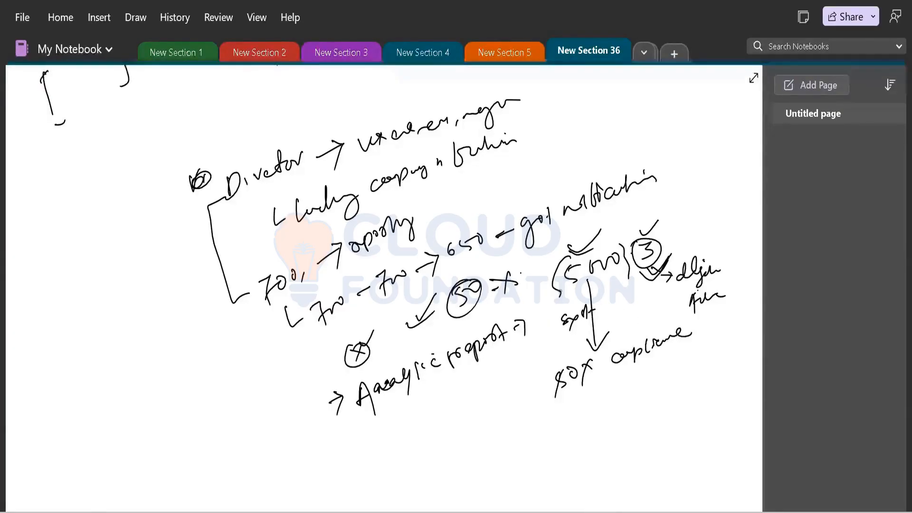
pyautogui.moveTo(555, 291)
pyautogui.mouseDown()
pyautogui.moveTo(627, 272)
pyautogui.moveTo(627, 281)
pyautogui.mouseUp()
pyautogui.moveTo(542, 297); pyautogui.dragTo(587, 291)
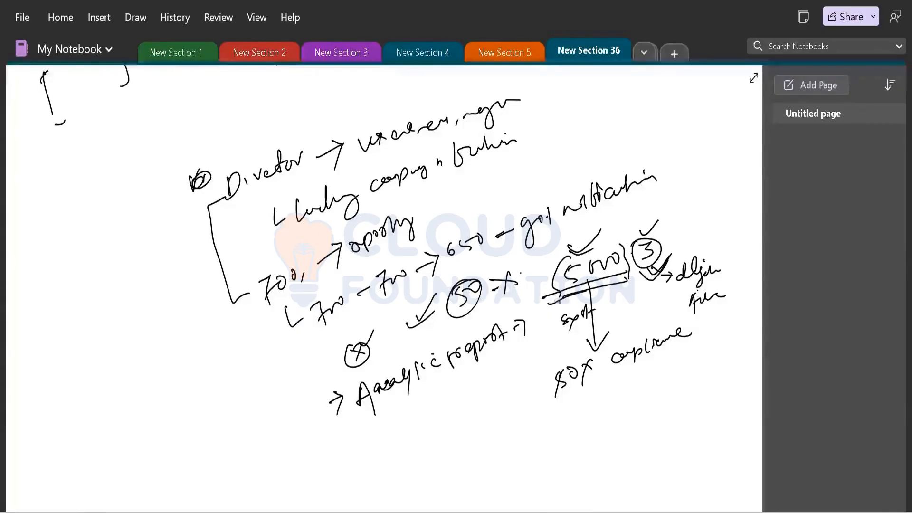
pyautogui.moveTo(555, 245); pyautogui.dragTo(587, 237)
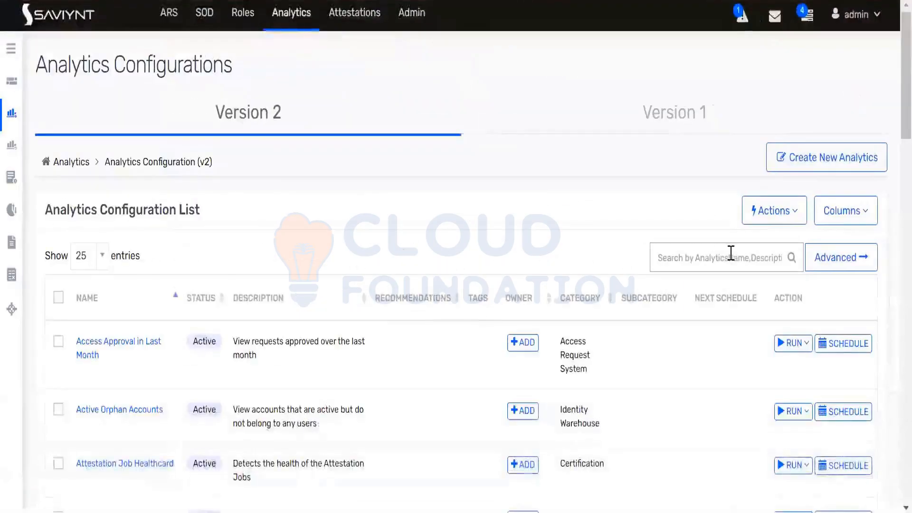
# Filter the analytics list by 'campaign' and open the Campaign Status details
pyautogui.click(728, 255)
pyautogui.write('campaign')
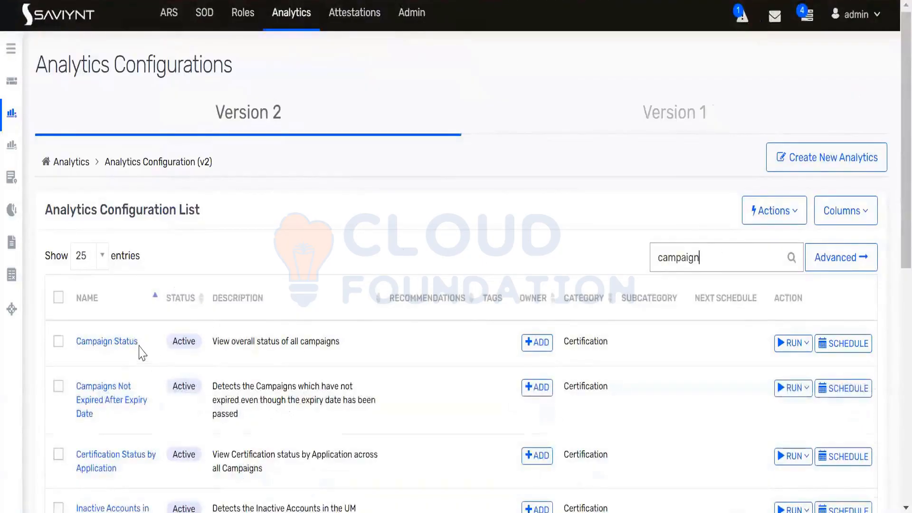
pyautogui.moveTo(138, 341); pyautogui.dragTo(84, 341)
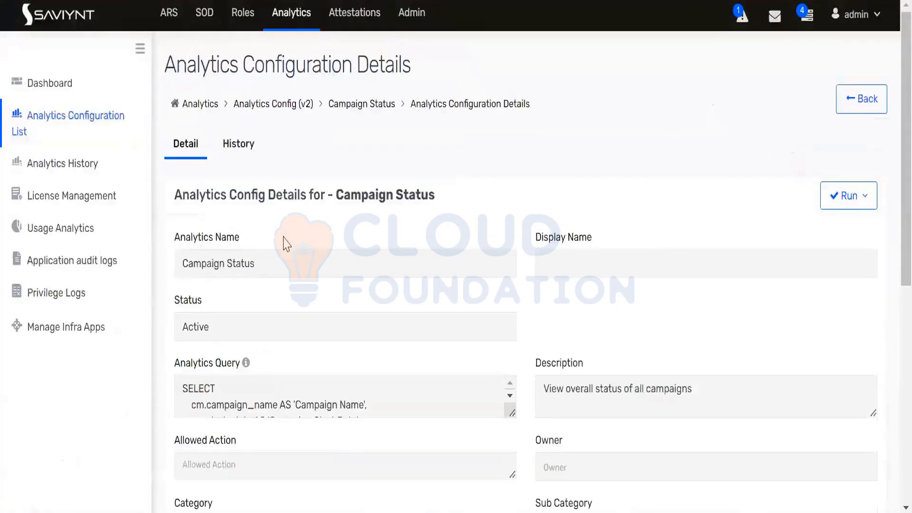
# Enlarge the analytics query box and highlight the Completed, Expired and Discontinued statuses
pyautogui.scroll(-4, 316, 260)
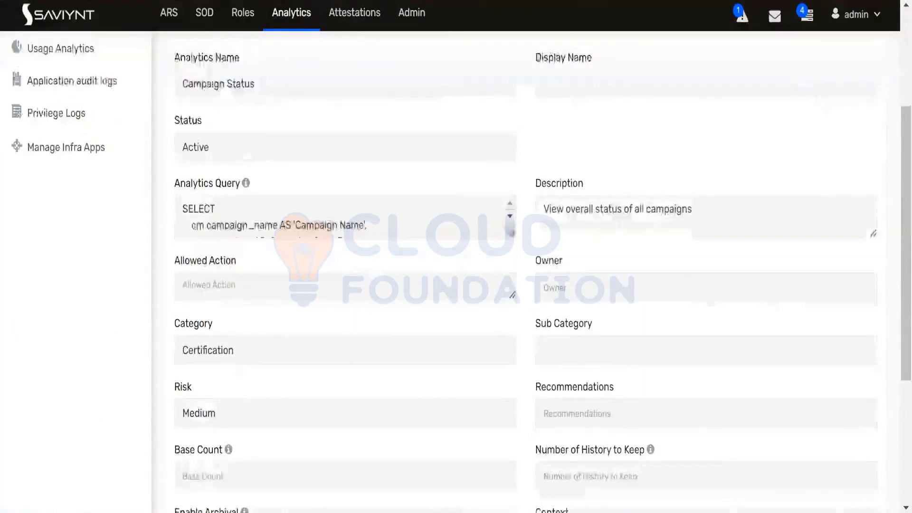
pyautogui.moveTo(510, 233); pyautogui.dragTo(524, 381)
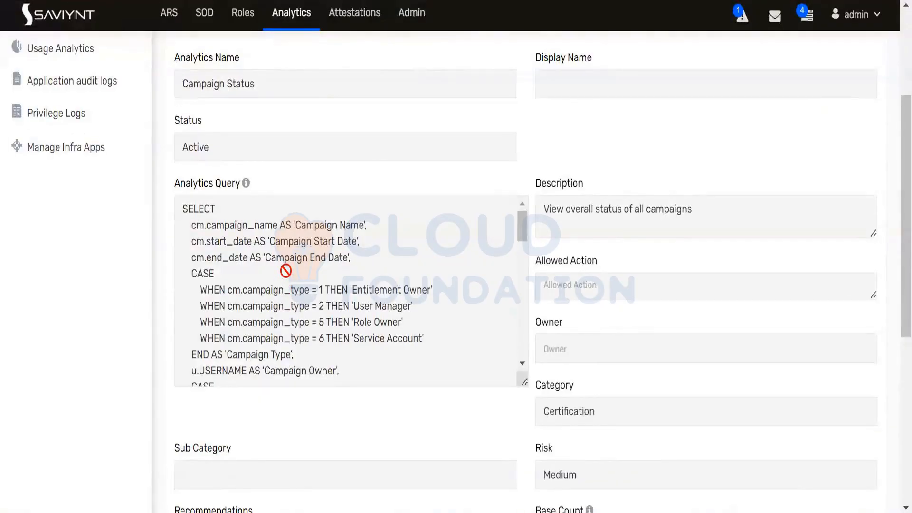
pyautogui.scroll(-2, 285, 270)
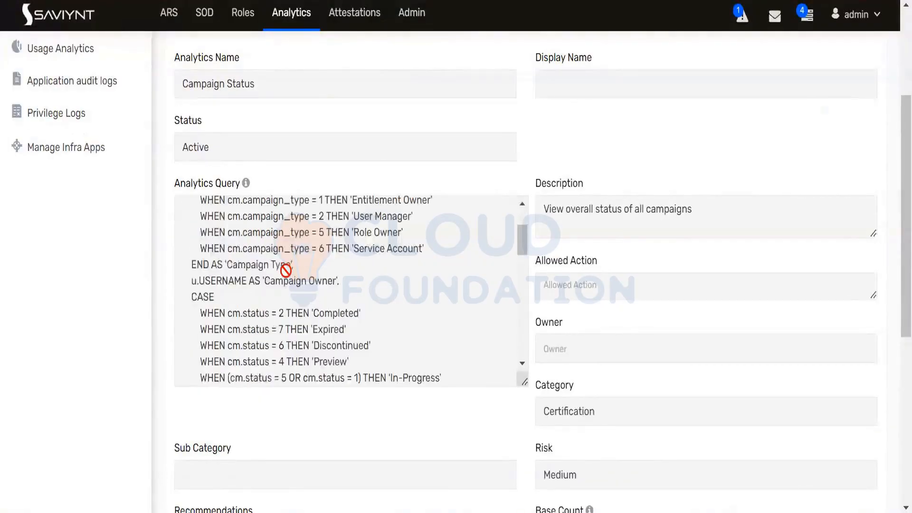
pyautogui.scroll(-2, 286, 270)
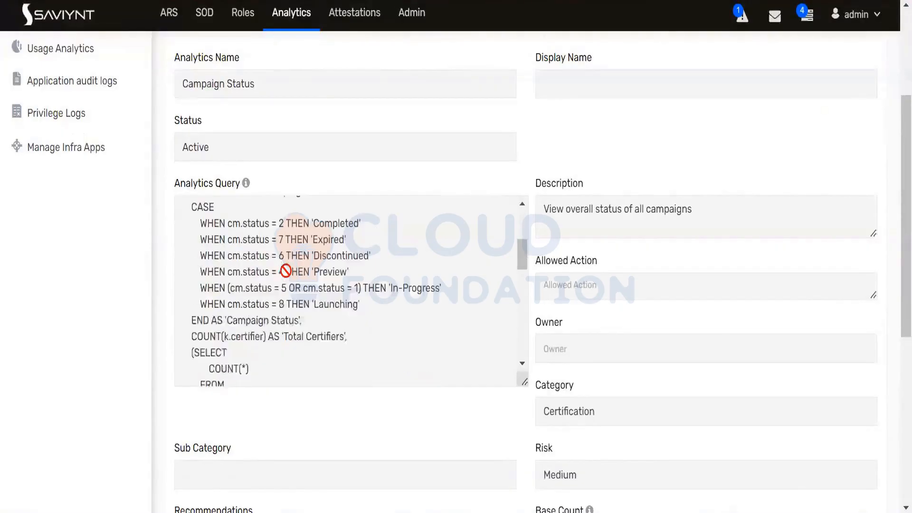
pyautogui.scroll(-4, 285, 270)
pyautogui.scroll(-6, 285, 270)
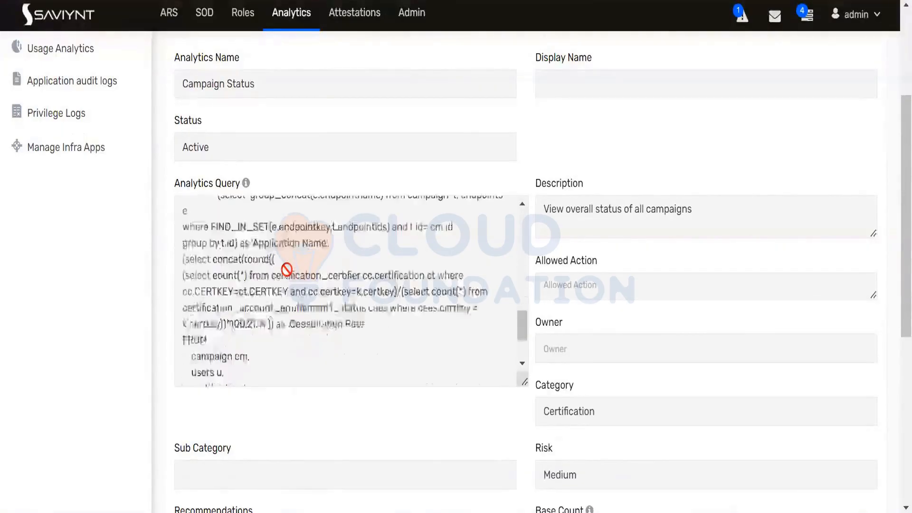
pyautogui.scroll(10, 289, 266)
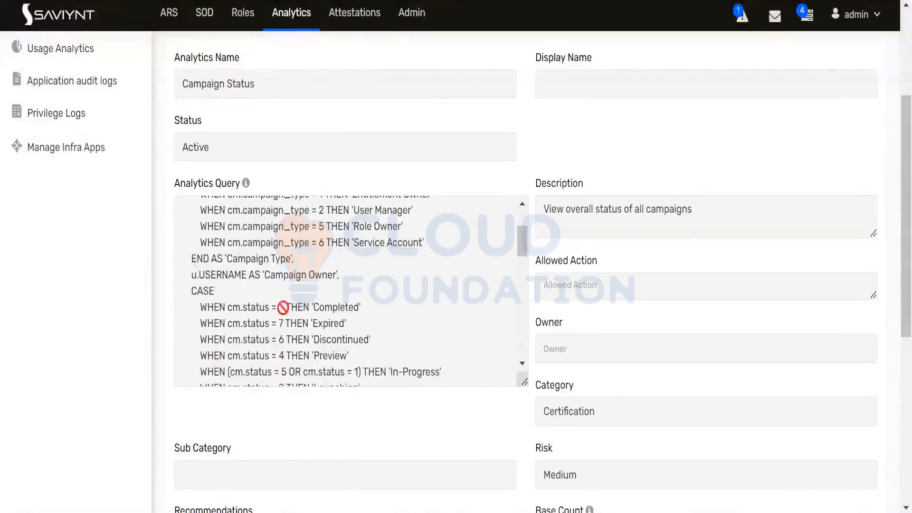
pyautogui.moveTo(246, 309); pyautogui.dragTo(282, 309)
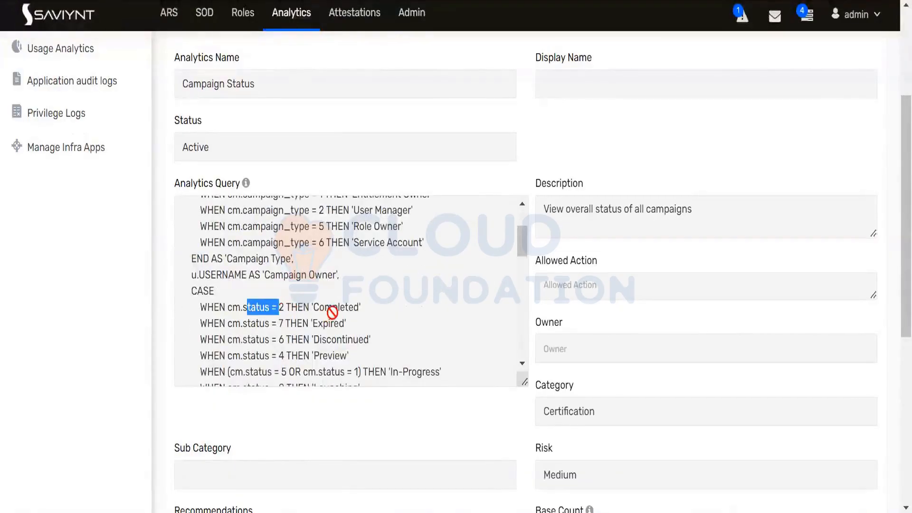
pyautogui.doubleClick(333, 308)
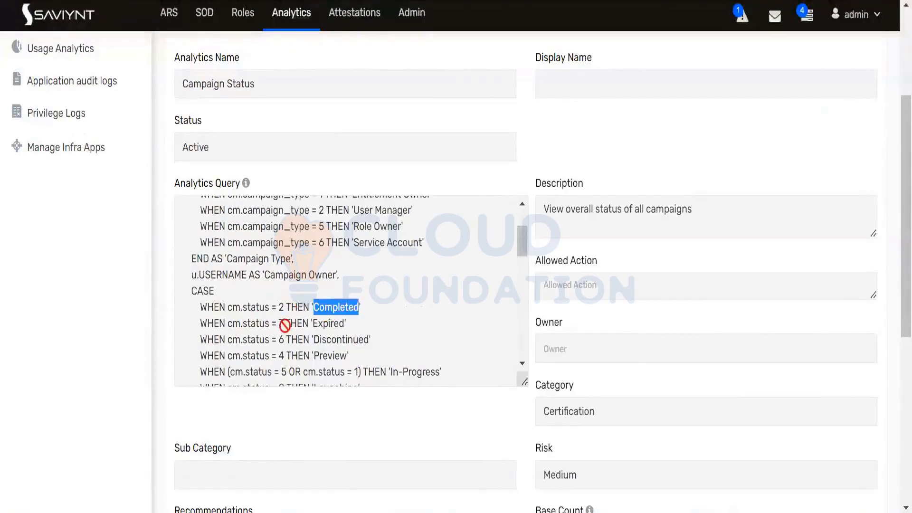
pyautogui.doubleClick(323, 324)
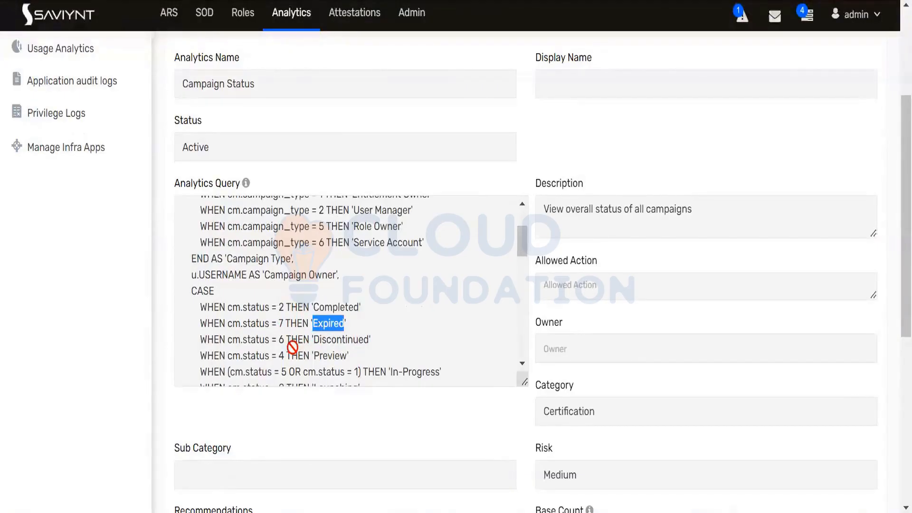
pyautogui.doubleClick(335, 340)
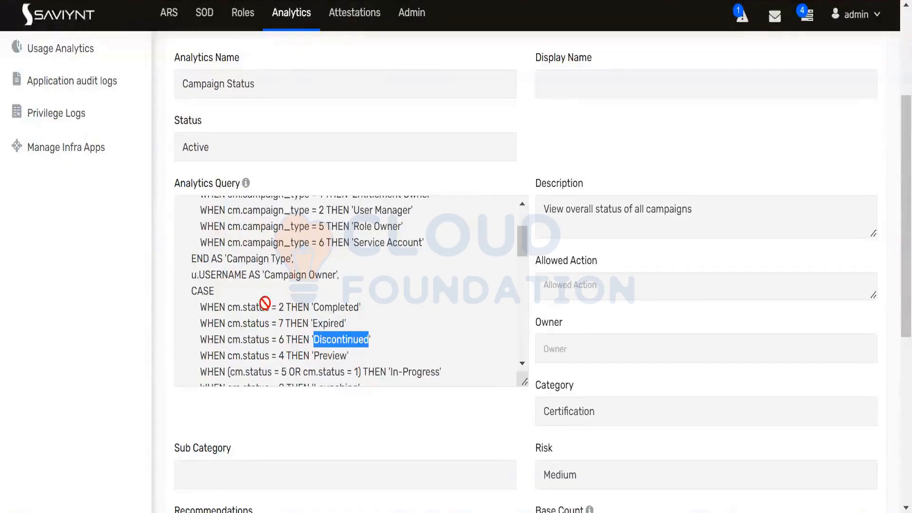
# Review the rest of the query, then open the Data Owner Attestation list
pyautogui.scroll(3, 259, 300)
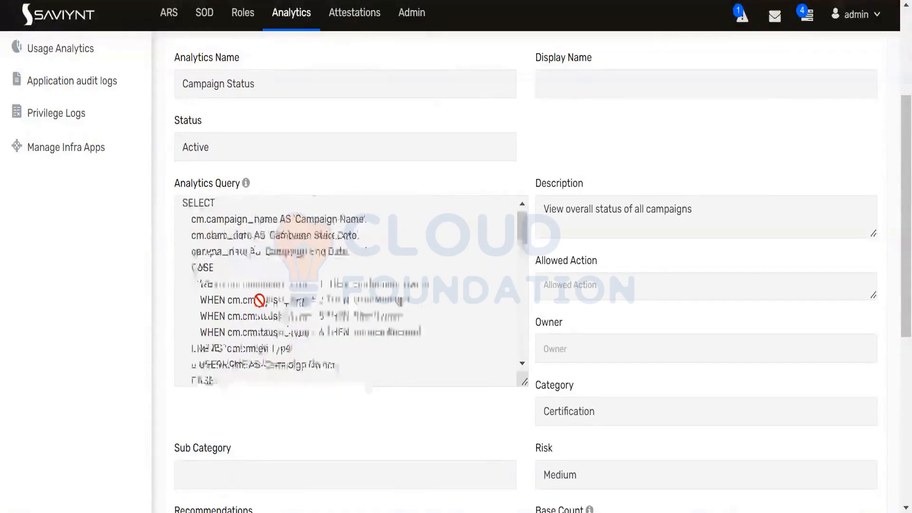
pyautogui.scroll(-5, 257, 300)
pyautogui.scroll(-3, 257, 301)
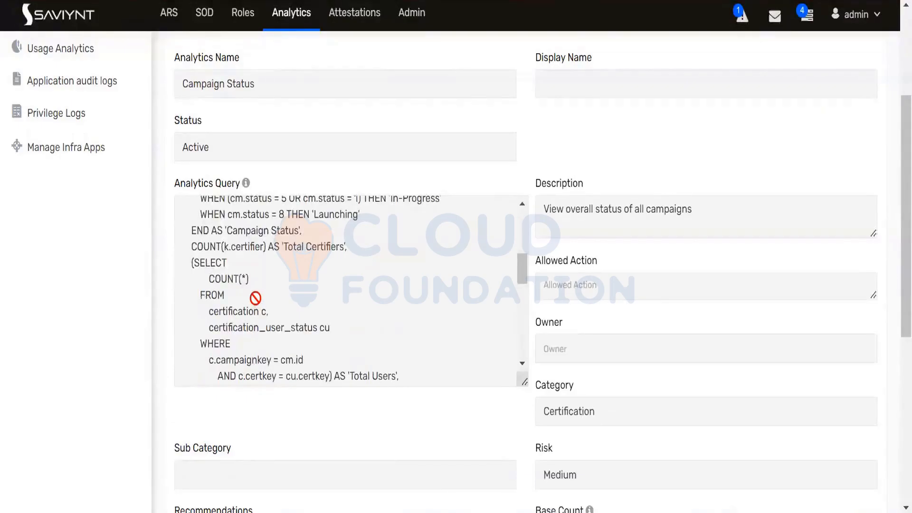
pyautogui.scroll(6, 256, 298)
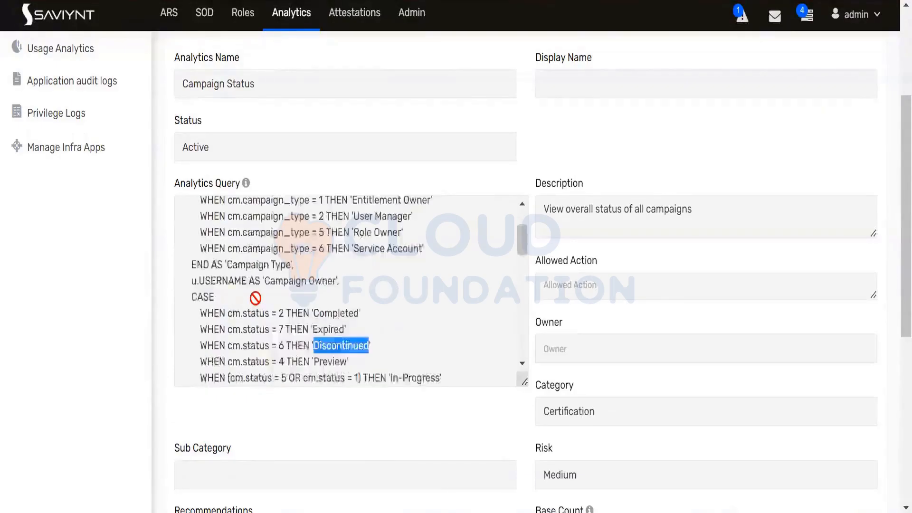
pyautogui.scroll(3, 255, 297)
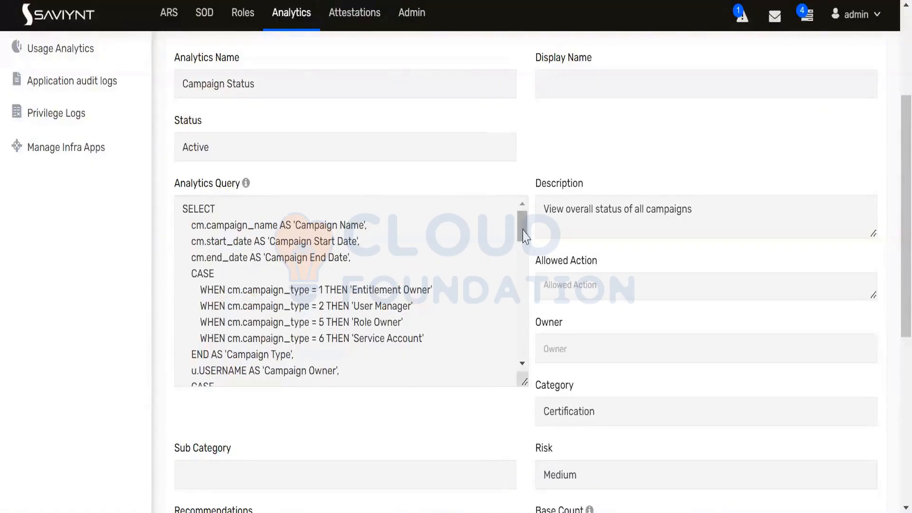
pyautogui.moveTo(524, 236); pyautogui.dragTo(534, 354)
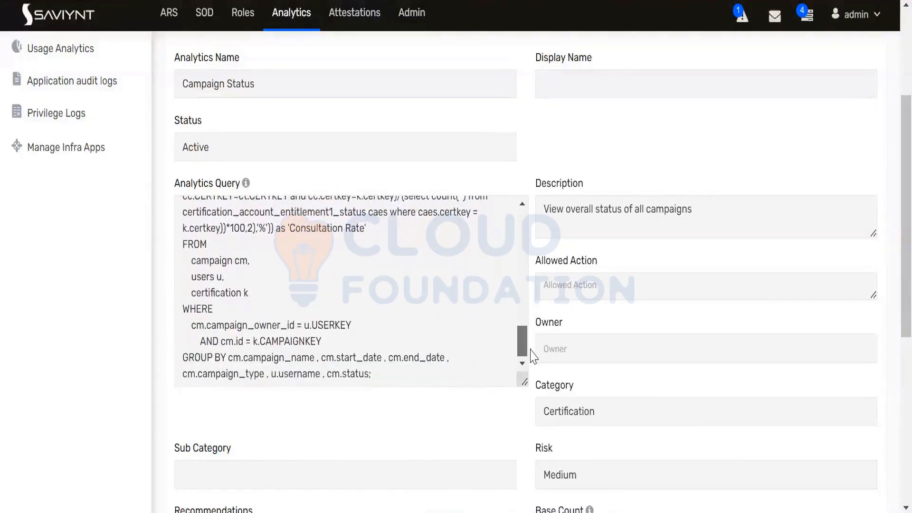
pyautogui.moveTo(524, 341); pyautogui.dragTo(522, 211)
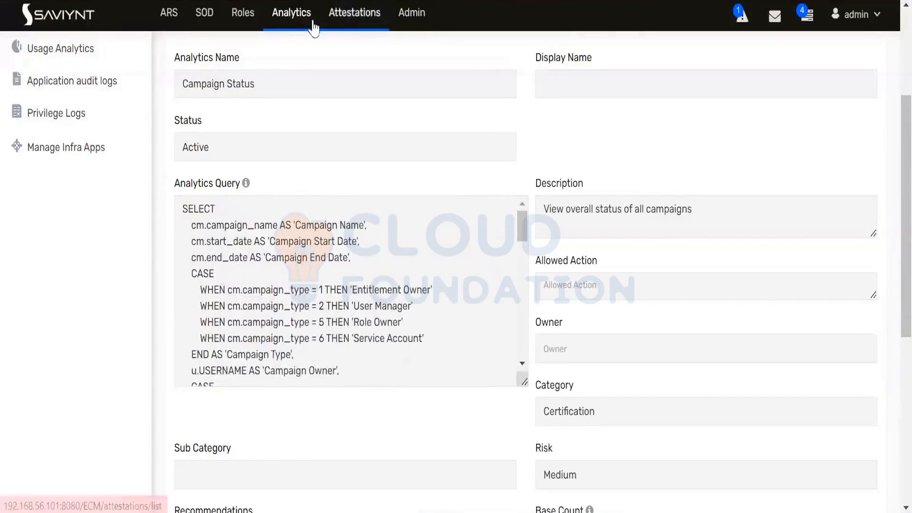
pyautogui.click(348, 26)
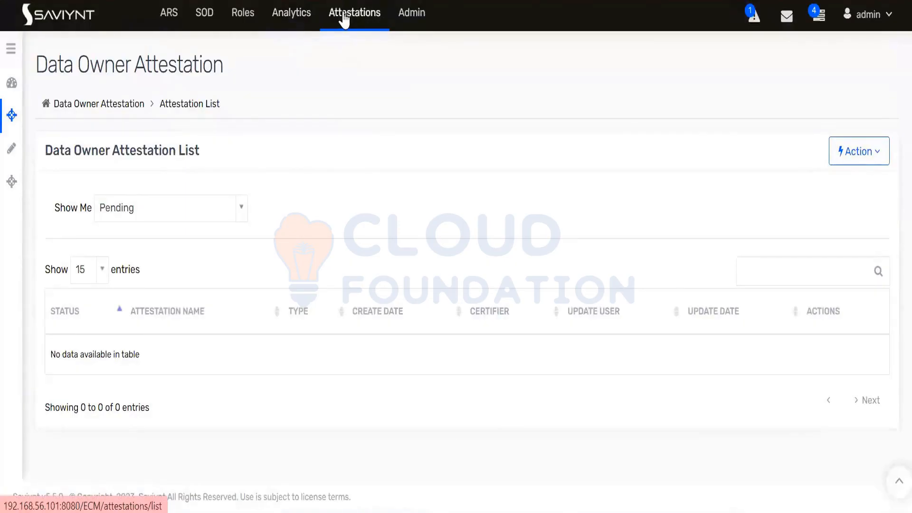
# Return to the Analytics Configurations list and put the cursor in its search box
pyautogui.click(291, 25)
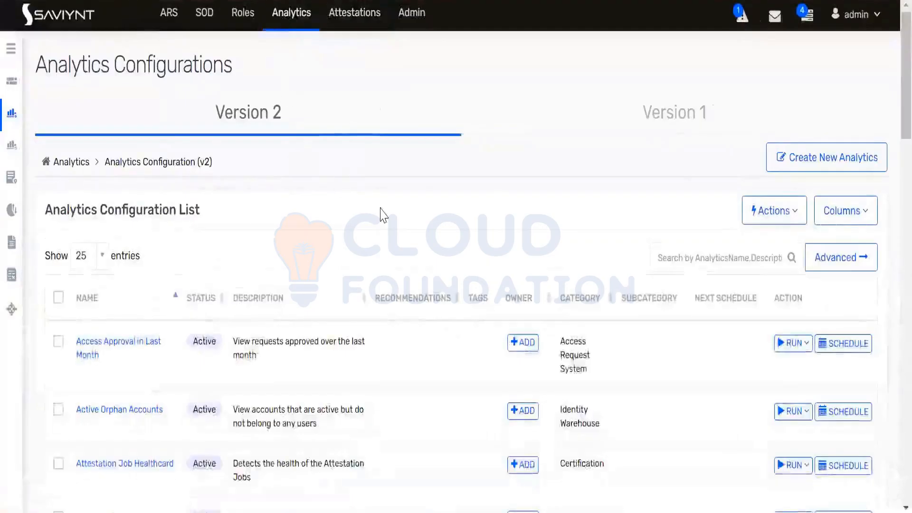
pyautogui.click(711, 259)
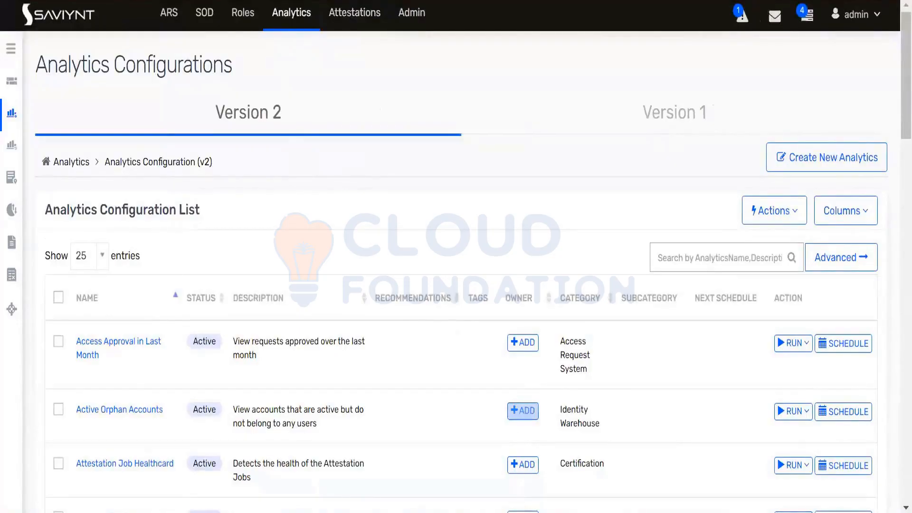
# In MySQL Workbench, scroll the Navigator schema list to the certification_ tables
pyautogui.click(469, 512)
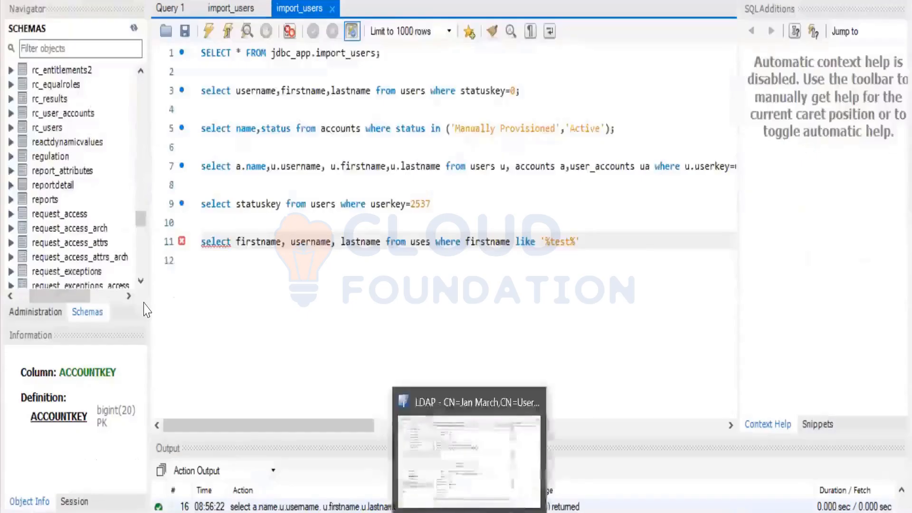
pyautogui.scroll(10, 138, 199)
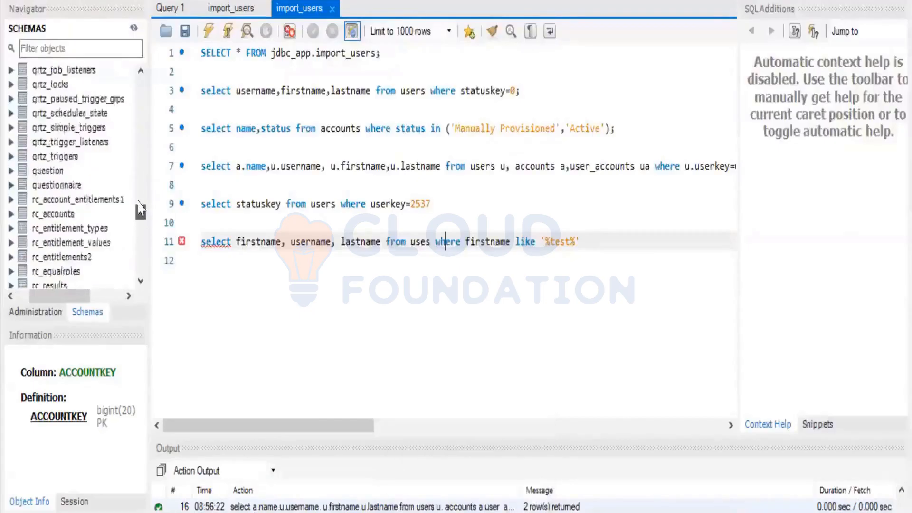
pyautogui.scroll(5, 138, 167)
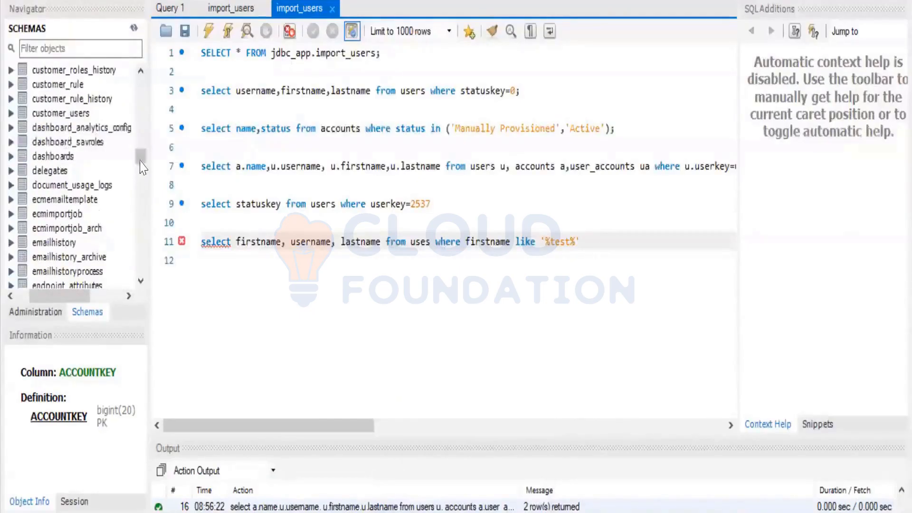
pyautogui.scroll(5, 141, 157)
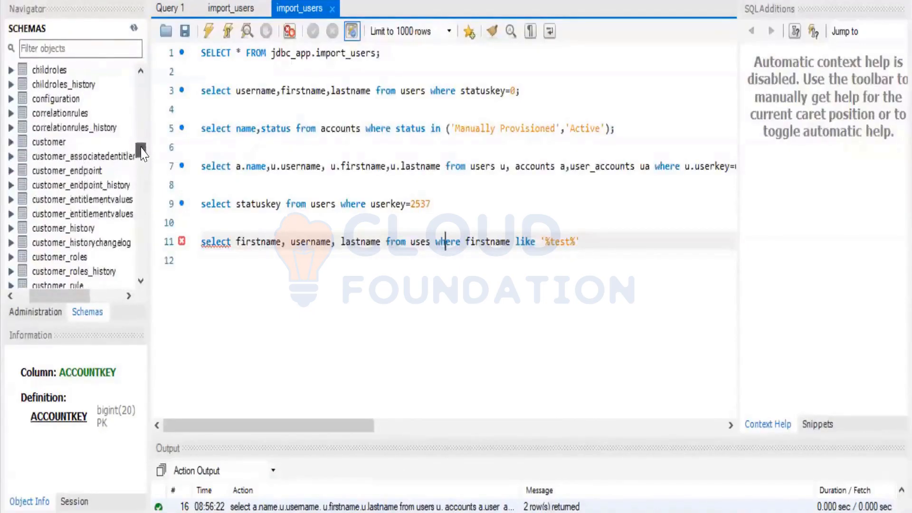
pyautogui.scroll(-3, 141, 152)
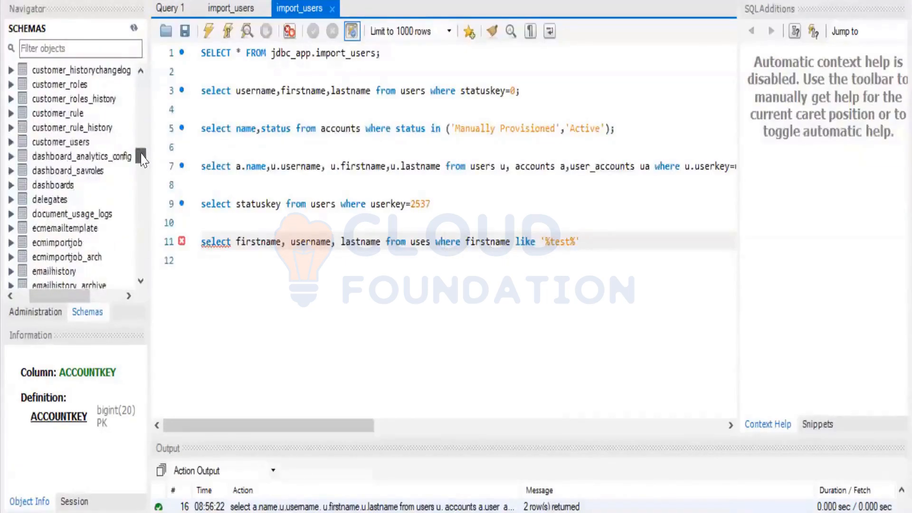
pyautogui.scroll(3, 141, 156)
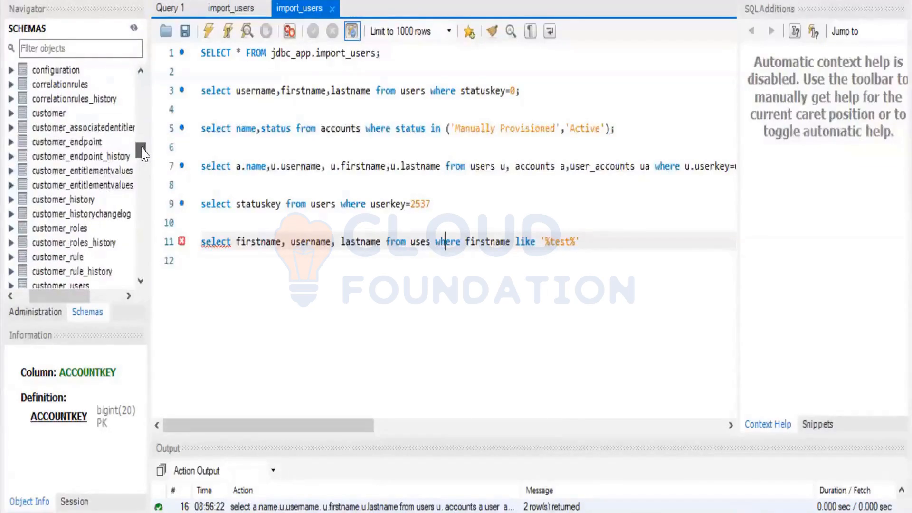
pyautogui.scroll(1, 143, 153)
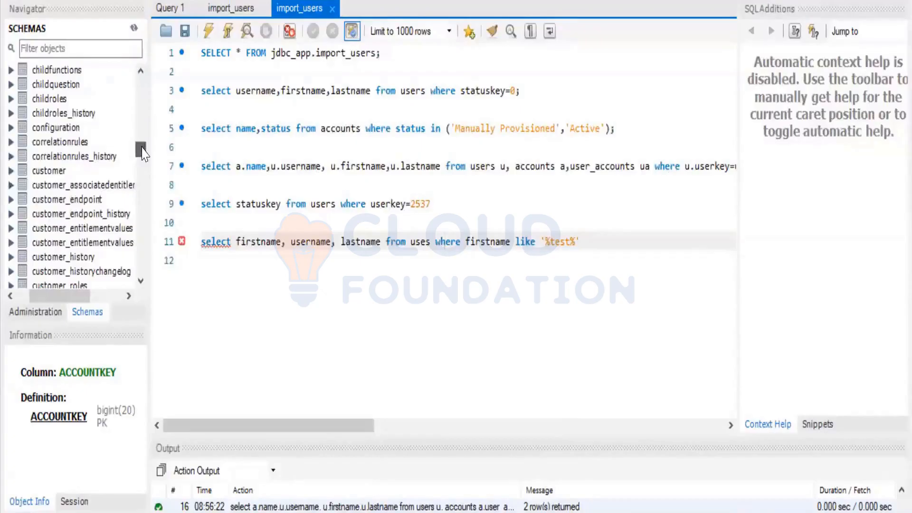
pyautogui.scroll(5, 143, 153)
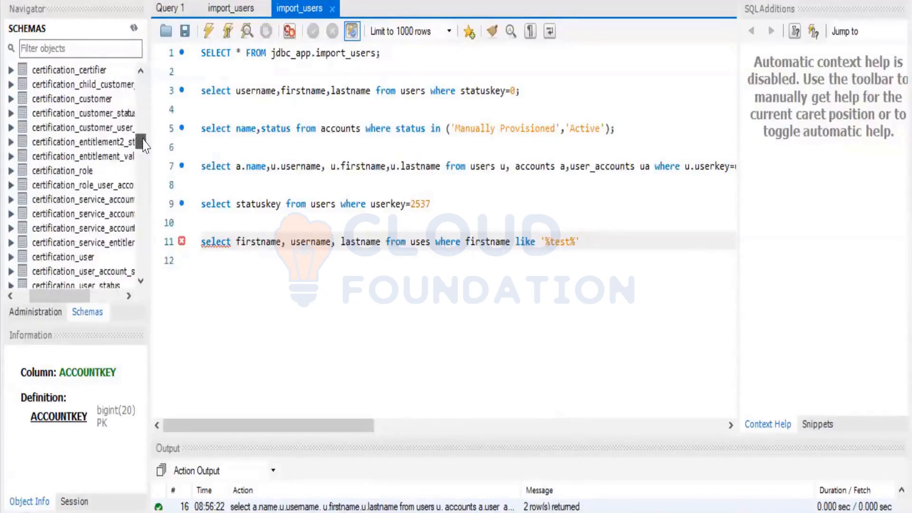
pyautogui.click(141, 71)
pyautogui.click(141, 71)
pyautogui.click(141, 71)
pyautogui.click(141, 71)
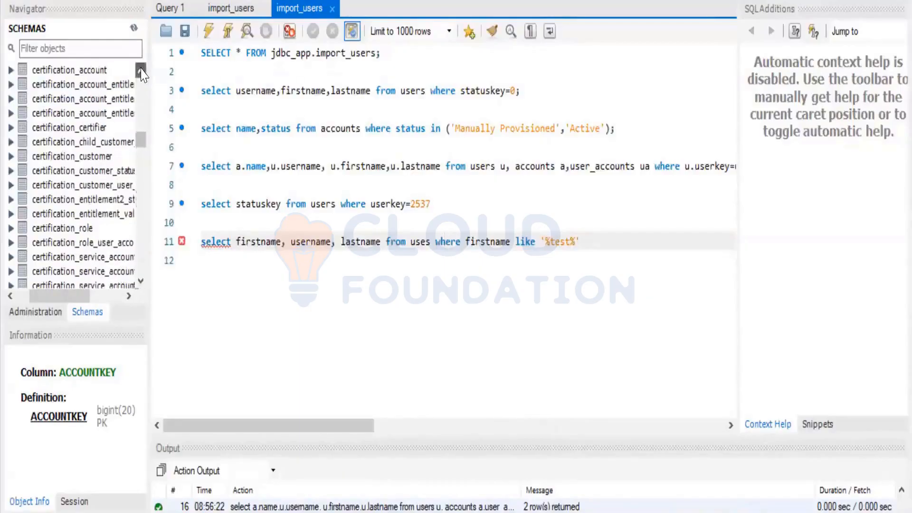
pyautogui.click(141, 71)
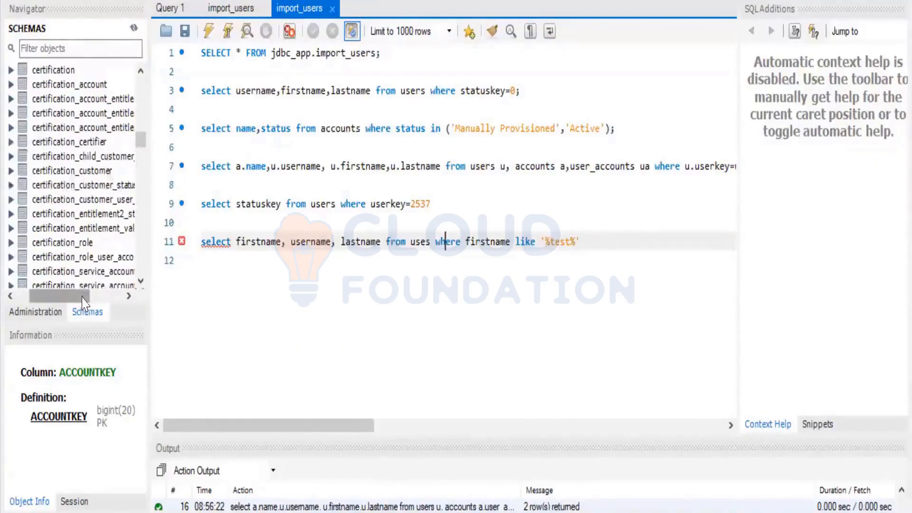
# Adjust the Navigator panel and scroll back up to the jdbc_app Tables
pyautogui.moveTo(87, 297)
pyautogui.mouseDown()
pyautogui.moveTo(106, 301)
pyautogui.moveTo(75, 311)
pyautogui.moveTo(89, 309)
pyautogui.mouseUp()
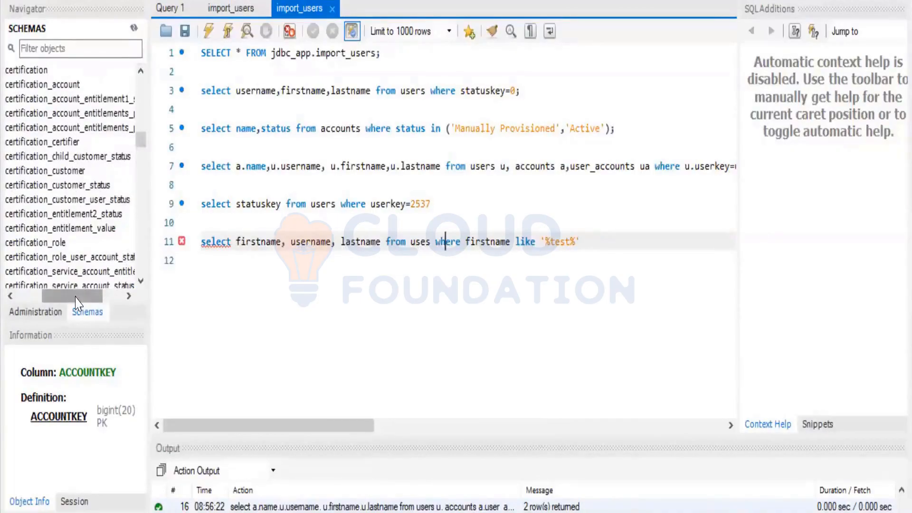
pyautogui.moveTo(76, 301); pyautogui.dragTo(63, 301)
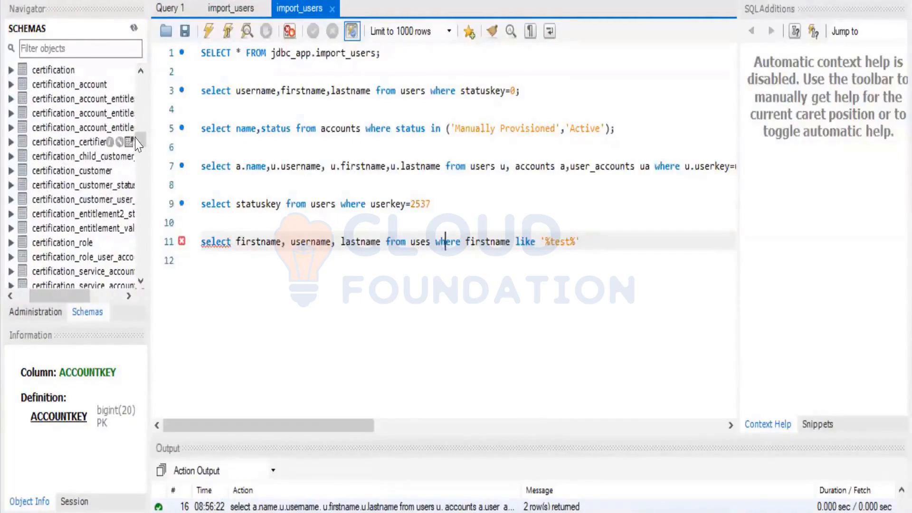
pyautogui.scroll(-3, 141, 142)
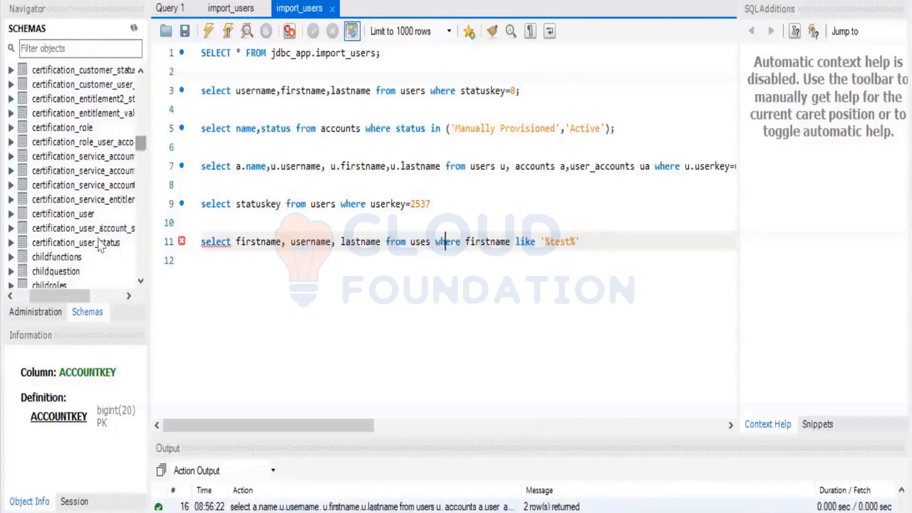
pyautogui.moveTo(68, 304); pyautogui.dragTo(84, 300)
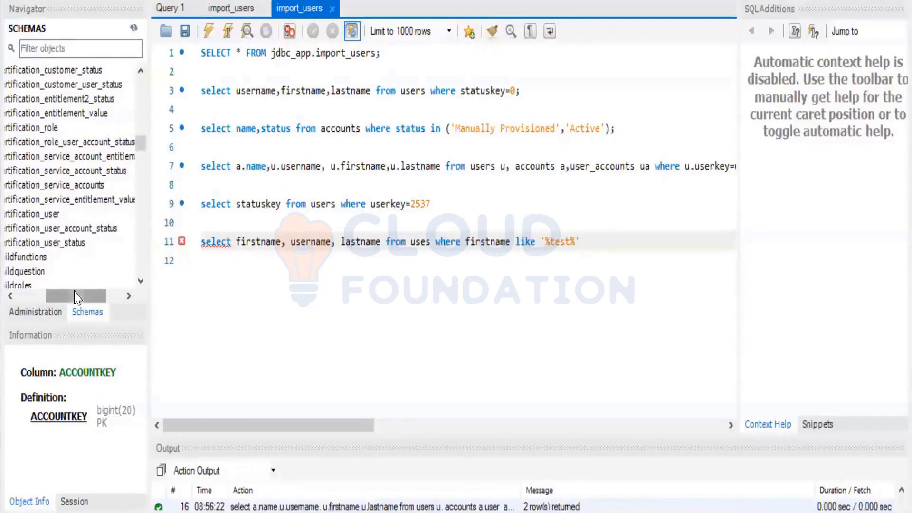
pyautogui.moveTo(75, 297)
pyautogui.mouseDown()
pyautogui.moveTo(45, 297)
pyautogui.moveTo(62, 298)
pyautogui.mouseUp()
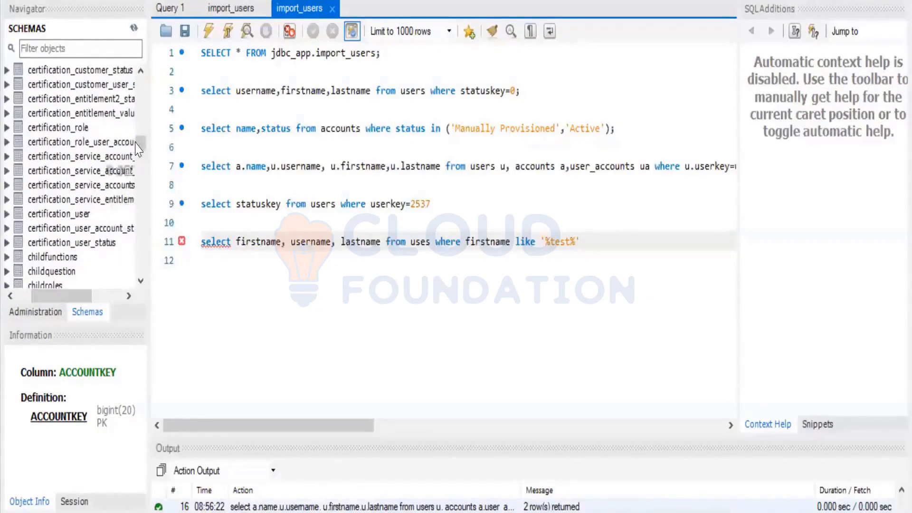
pyautogui.moveTo(139, 148); pyautogui.dragTo(139, 84)
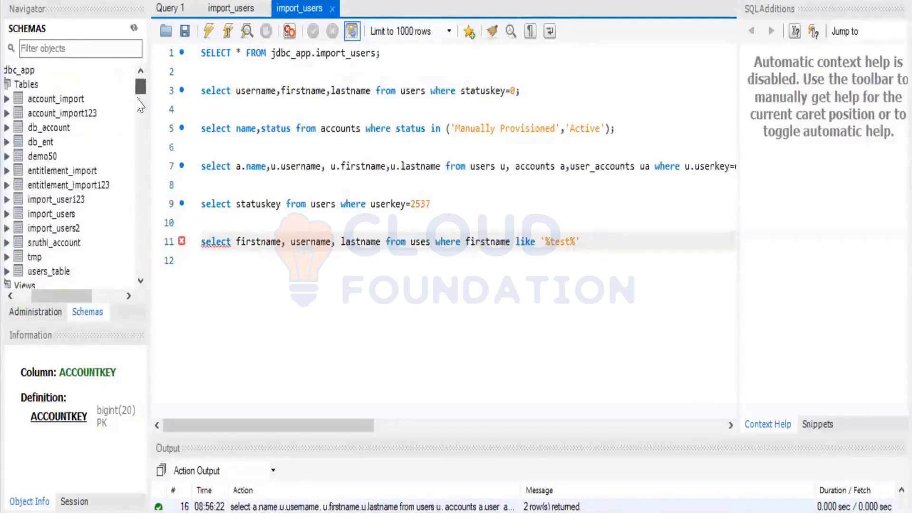
# Scroll the SCHEMAS tree past the att_* and bp_* tables to reveal the certification table
pyautogui.click(141, 124)
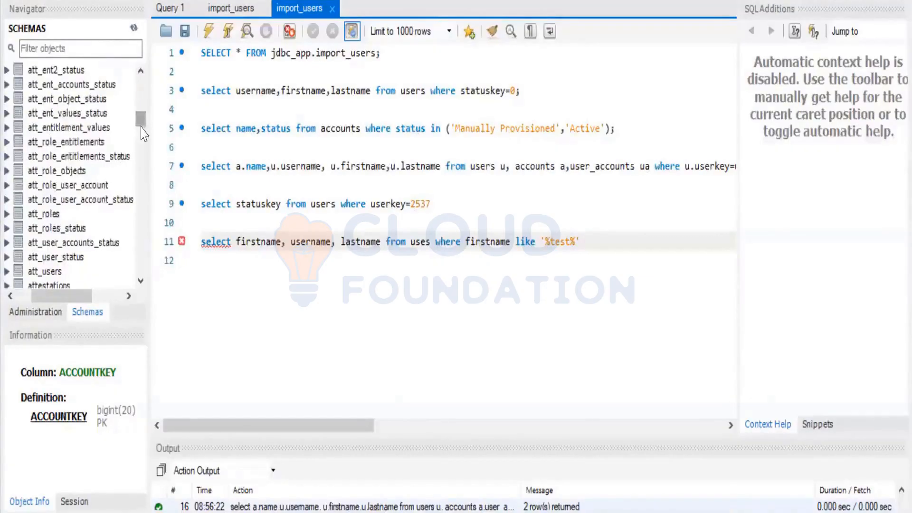
pyautogui.scroll(-3, 143, 131)
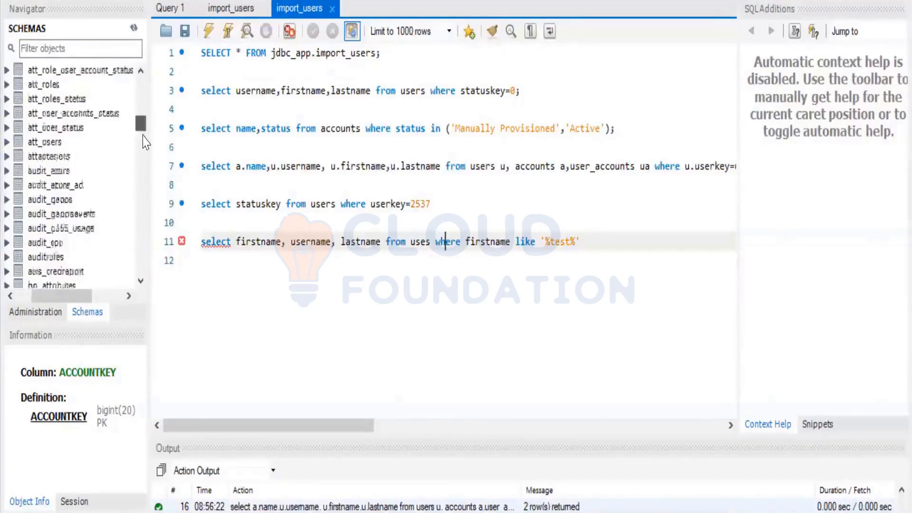
pyautogui.scroll(-10, 145, 141)
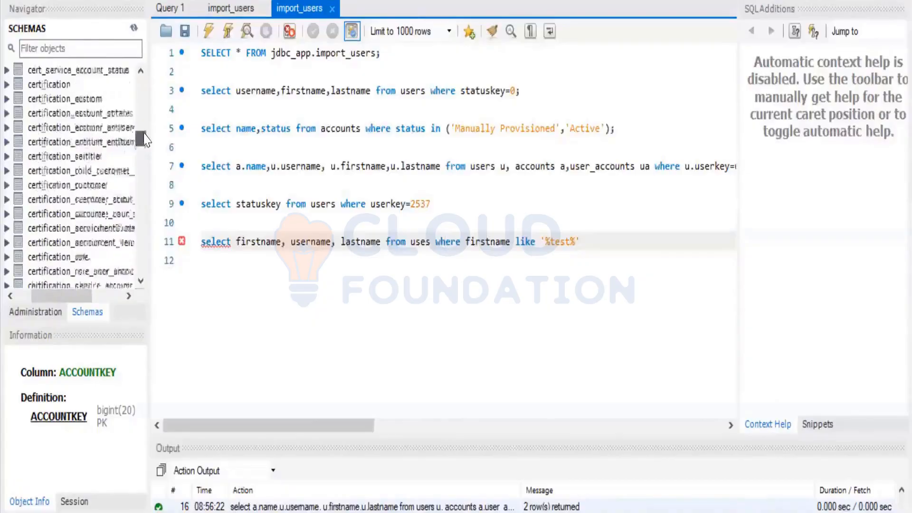
pyautogui.scroll(5, 145, 141)
pyautogui.scroll(-4, 145, 141)
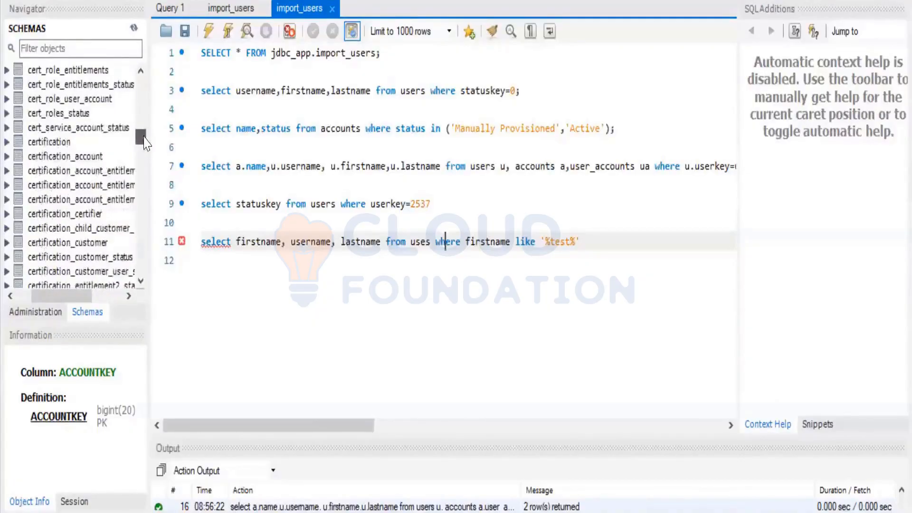
pyautogui.scroll(4, 145, 141)
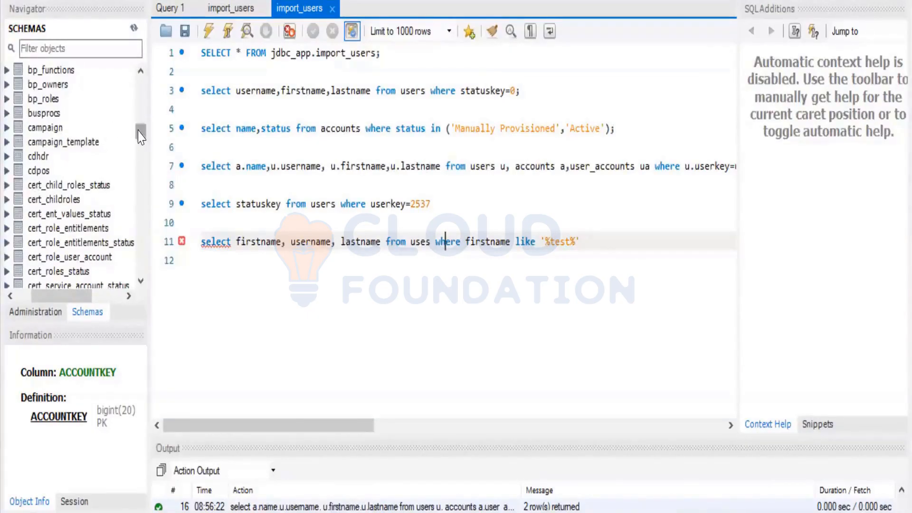
pyautogui.scroll(-4, 141, 136)
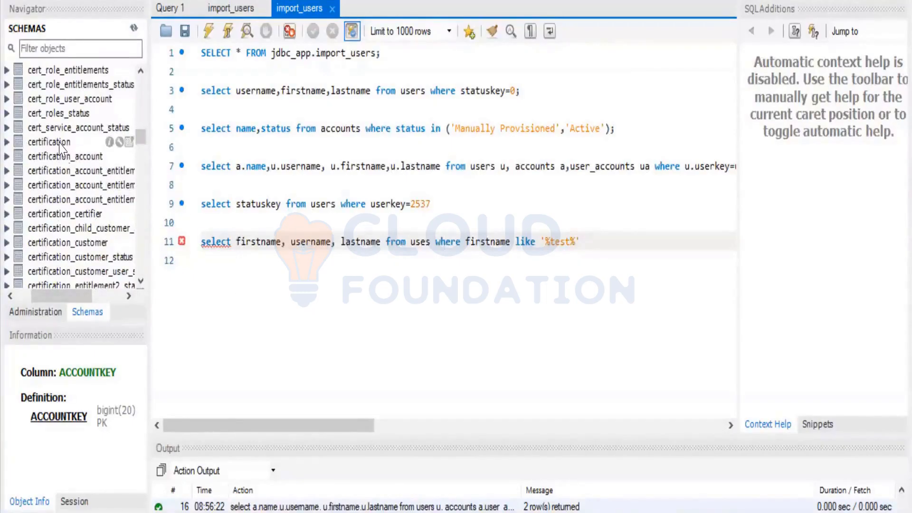
pyautogui.scroll(3, 140, 132)
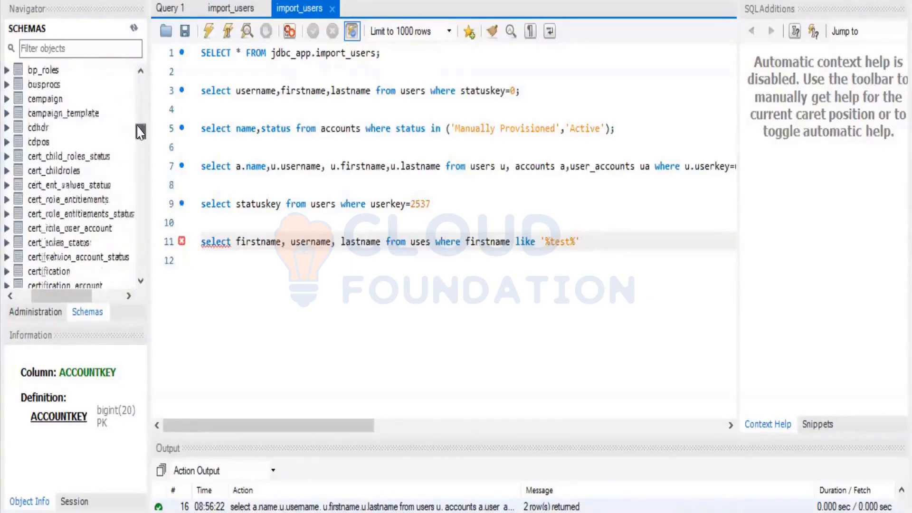
pyautogui.scroll(1, 141, 132)
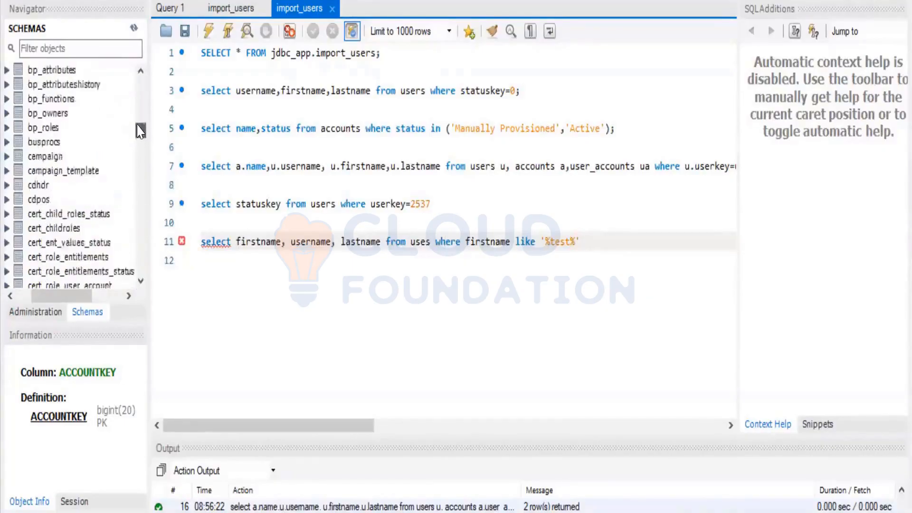
pyautogui.scroll(2, 141, 131)
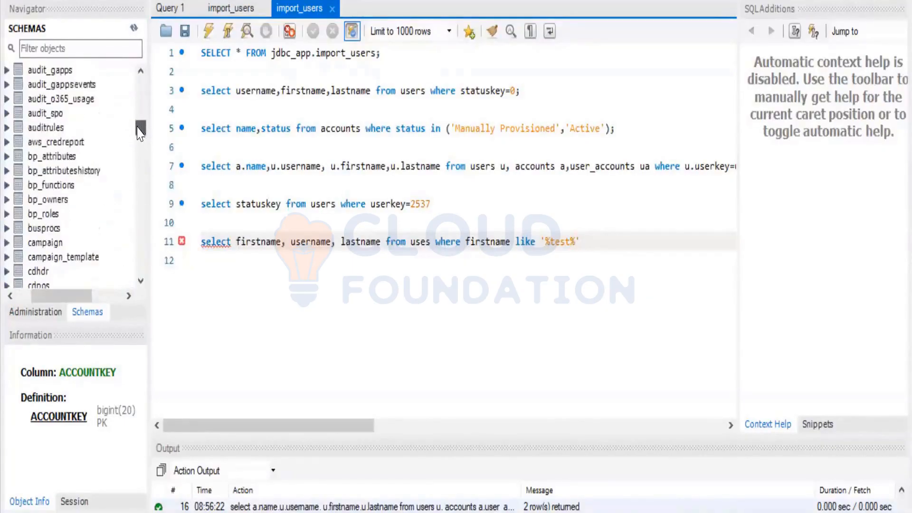
pyautogui.scroll(-5, 140, 132)
pyautogui.scroll(2, 141, 132)
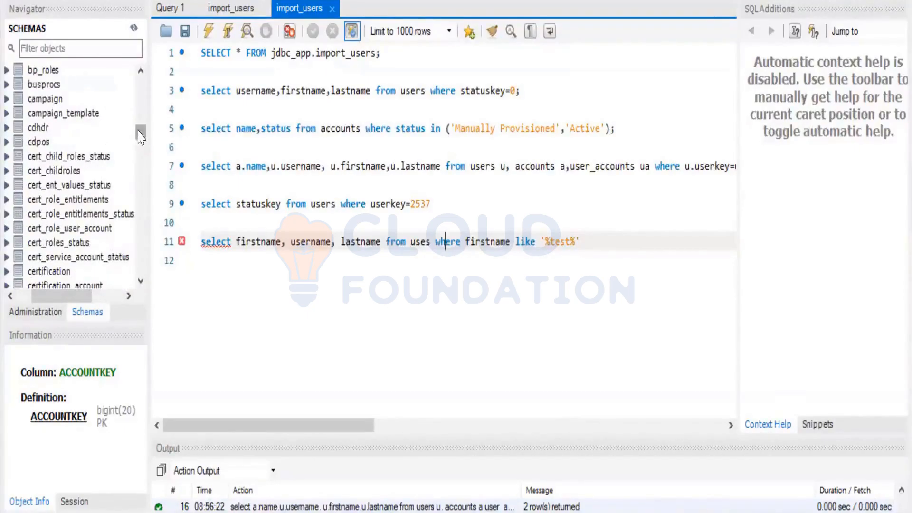
pyautogui.scroll(-2, 142, 135)
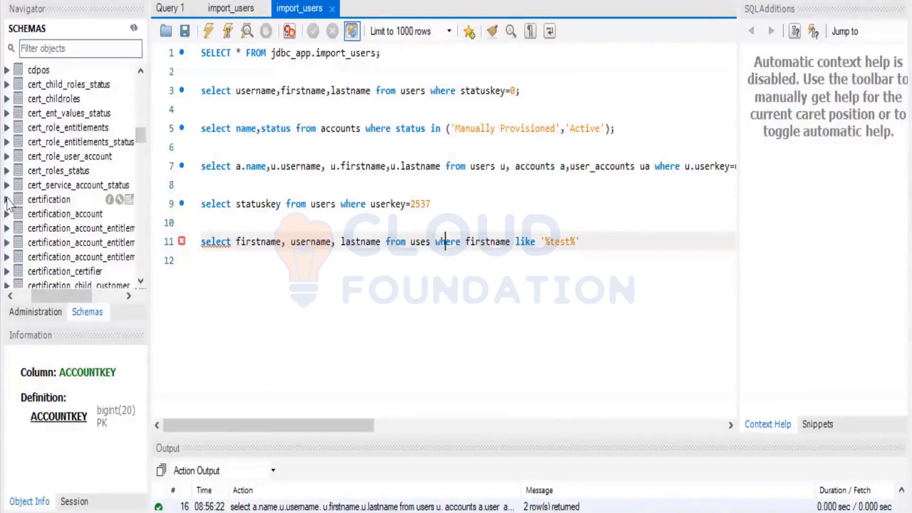
# Expand certification > Columns, inspect CERTKEY and CAMPAIGNKEY, and scroll through the remaining columns
pyautogui.click(7, 199)
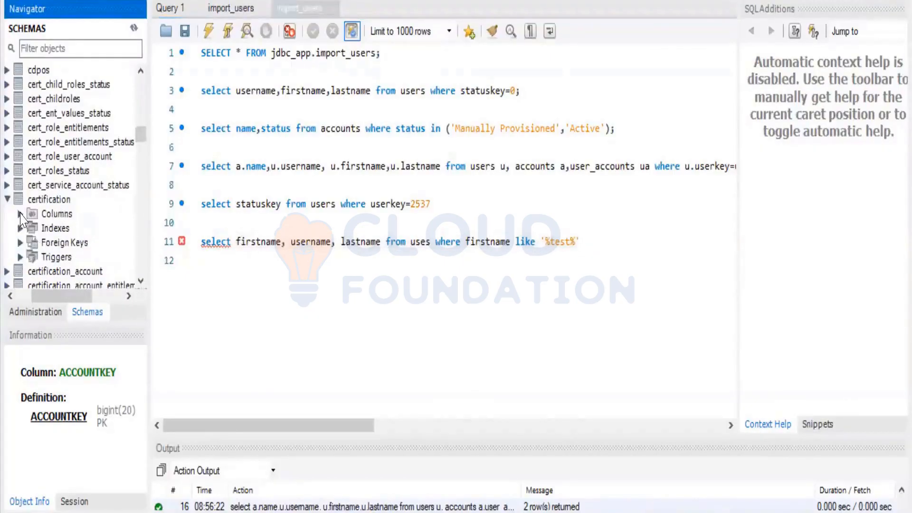
pyautogui.click(19, 214)
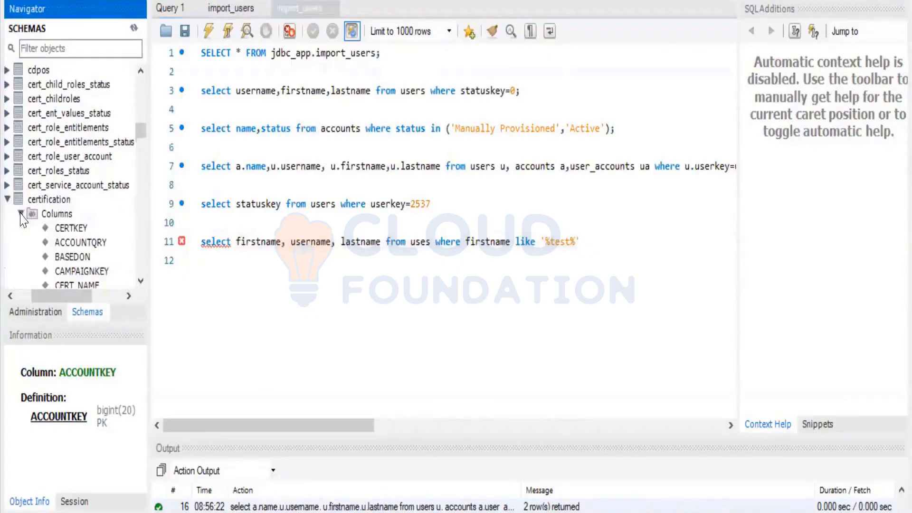
pyautogui.click(76, 229)
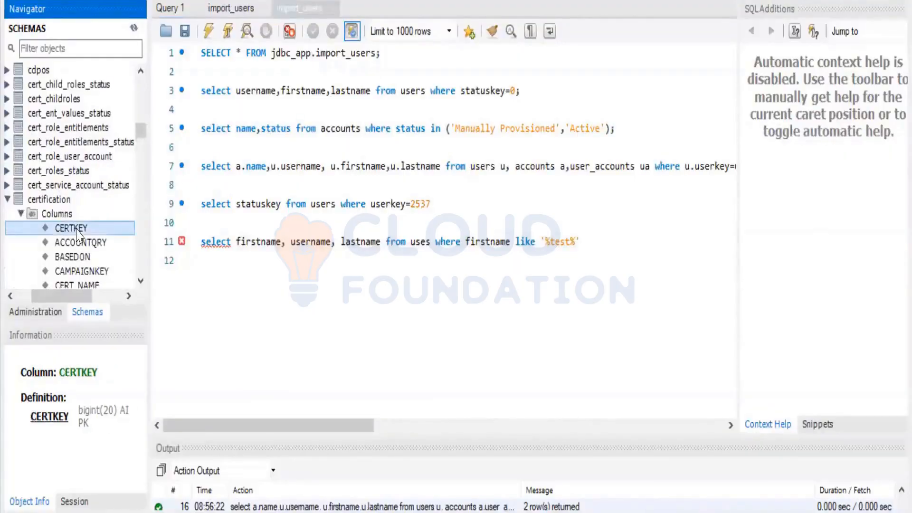
pyautogui.click(86, 273)
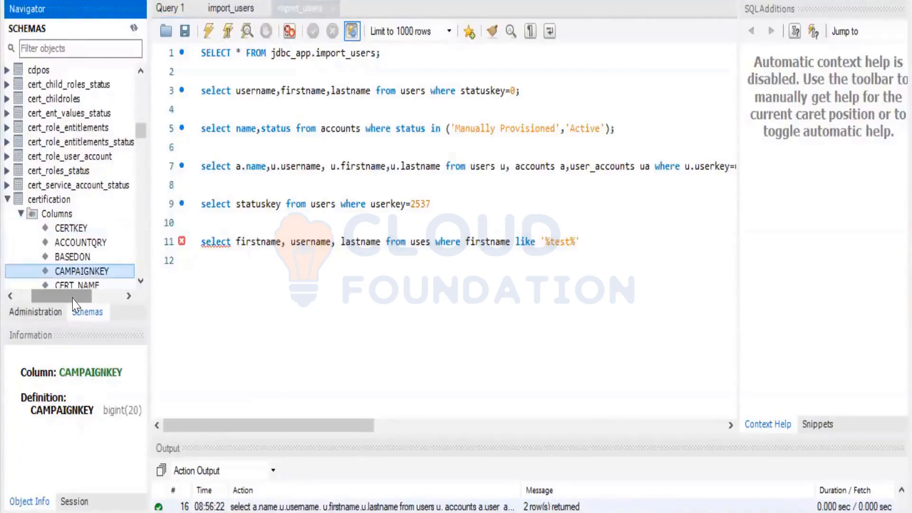
pyautogui.moveTo(75, 304); pyautogui.dragTo(72, 304)
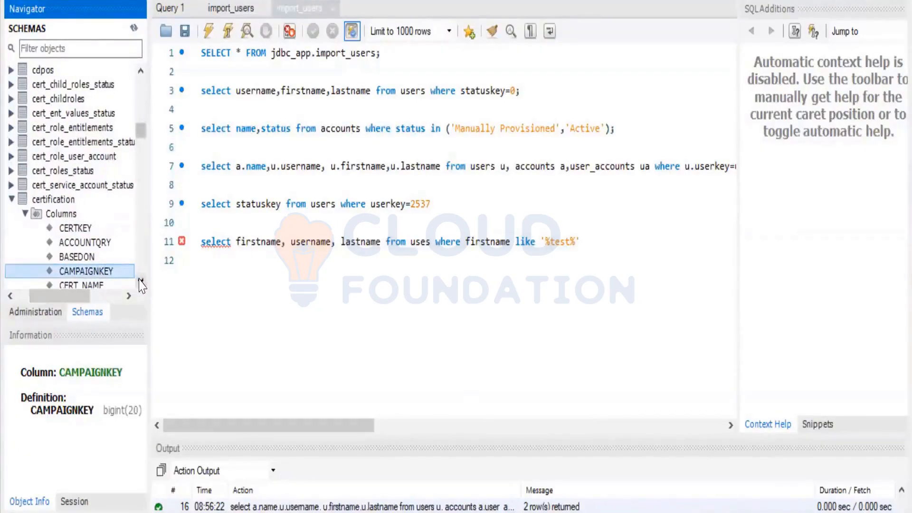
pyautogui.scroll(-3, 141, 285)
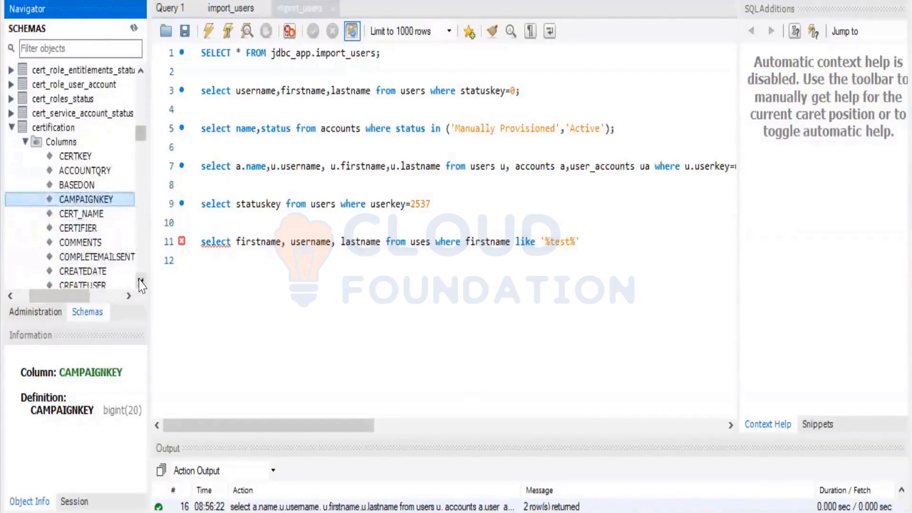
pyautogui.scroll(-2, 141, 285)
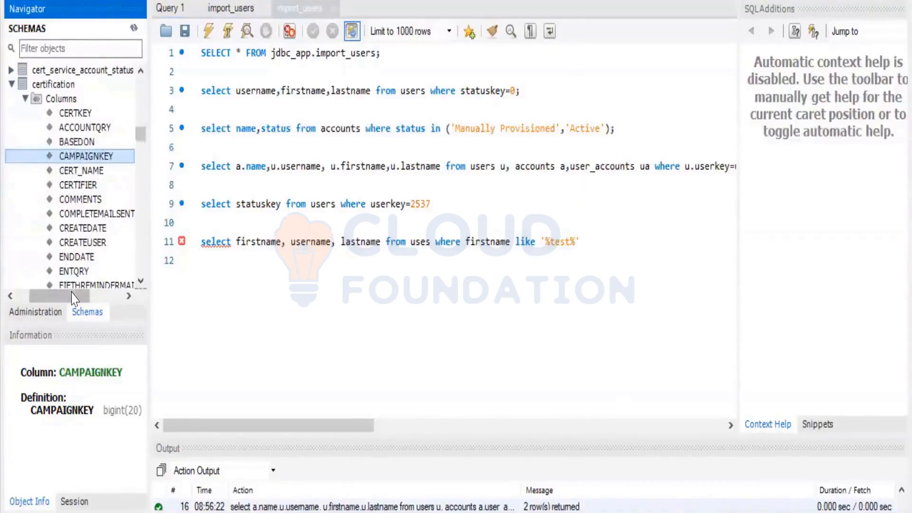
pyautogui.moveTo(73, 299)
pyautogui.mouseDown()
pyautogui.moveTo(62, 293)
pyautogui.moveTo(72, 298)
pyautogui.mouseUp()
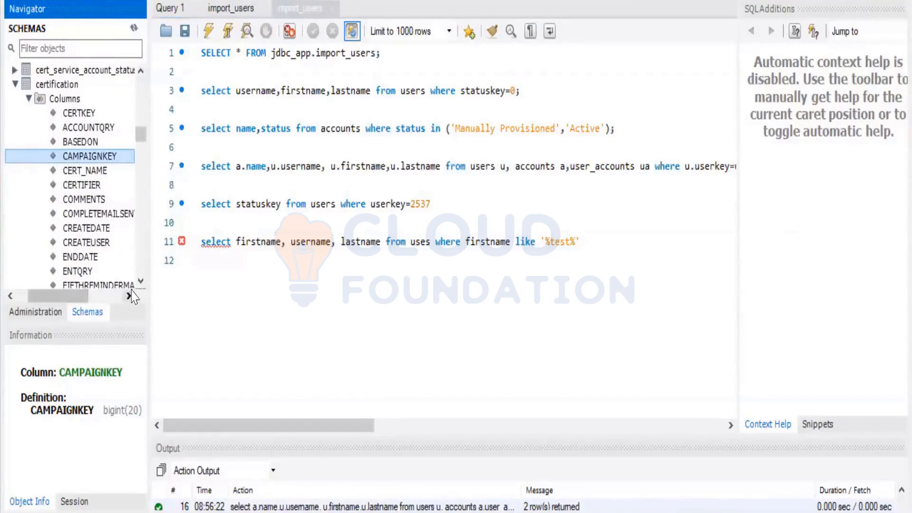
pyautogui.scroll(-4, 141, 284)
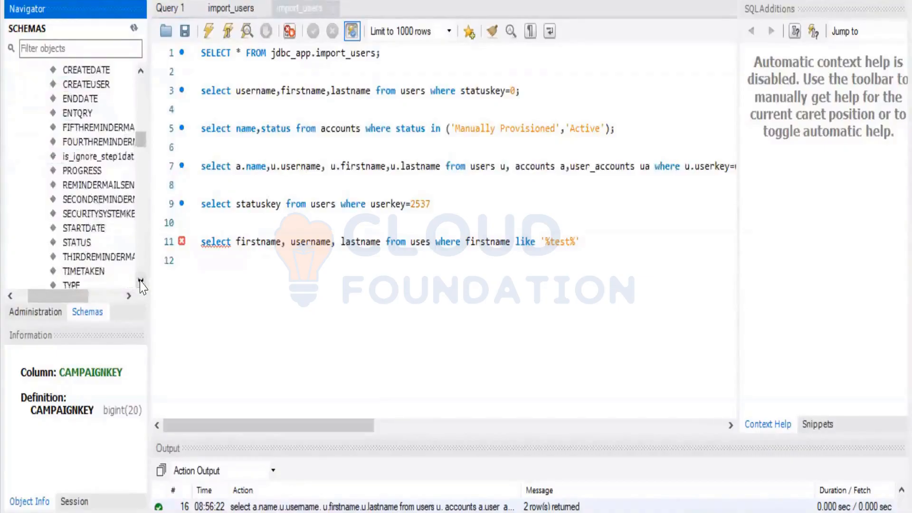
pyautogui.scroll(-3, 141, 284)
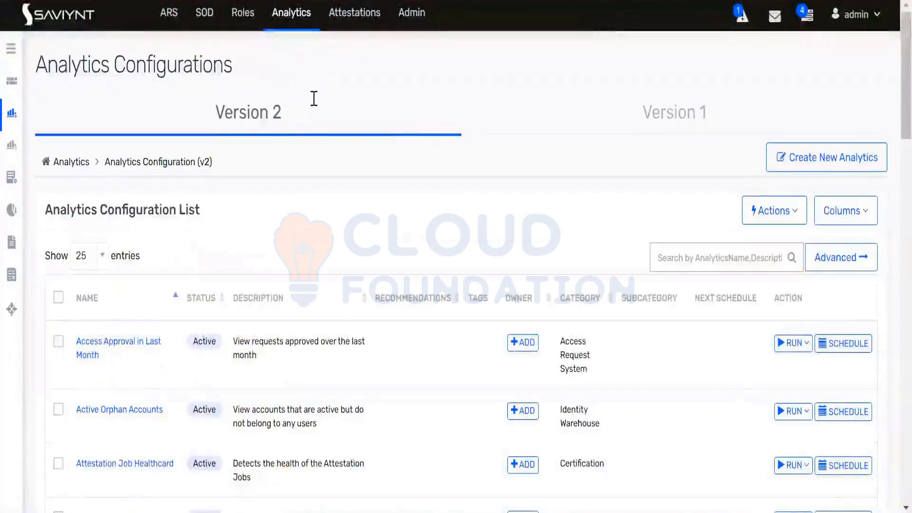
# From Attestations > Campaign, start a new campaign via Create Campaign
pyautogui.click(348, 18)
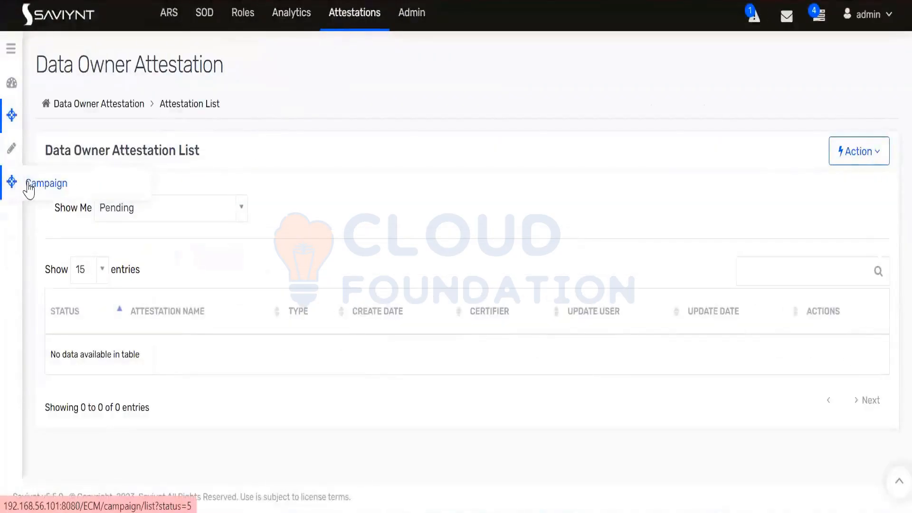
pyautogui.click(29, 189)
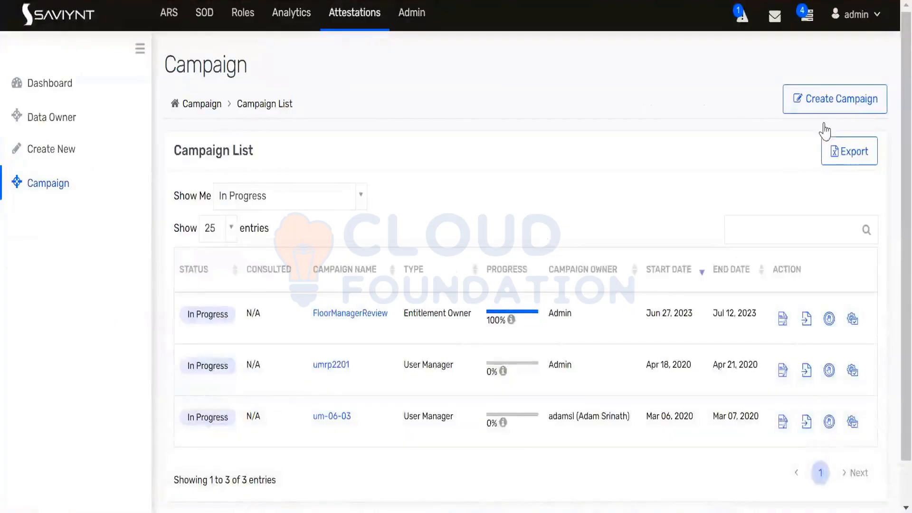
pyautogui.click(806, 110)
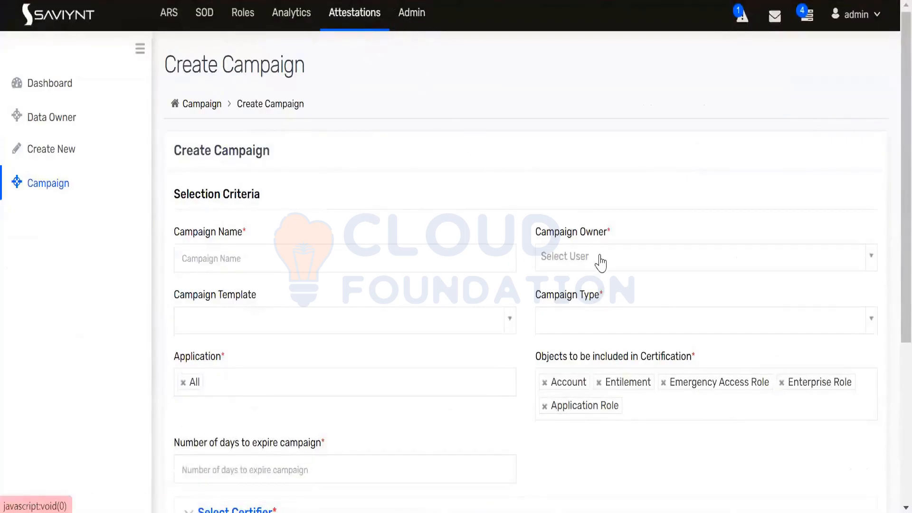
# Choose Role Owner as the Campaign Type, with Campaign Based On showing Role Certifier
pyautogui.click(586, 322)
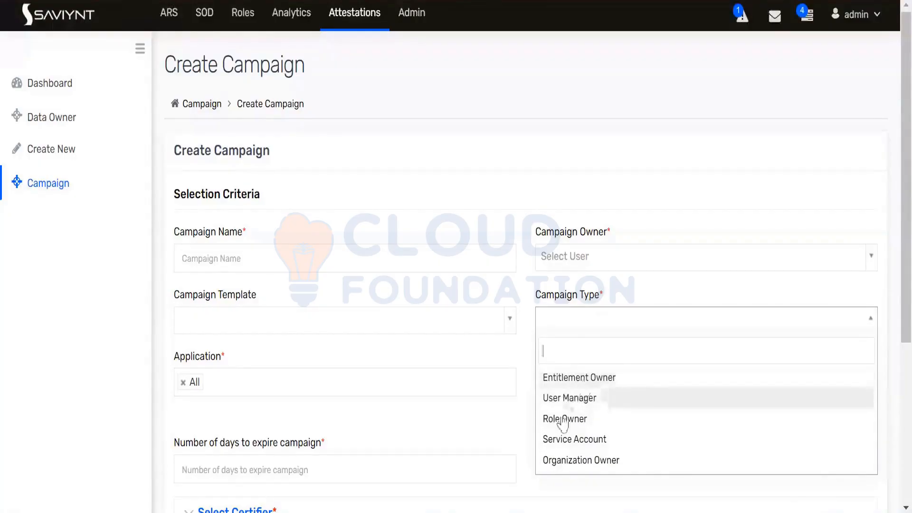
pyautogui.click(564, 420)
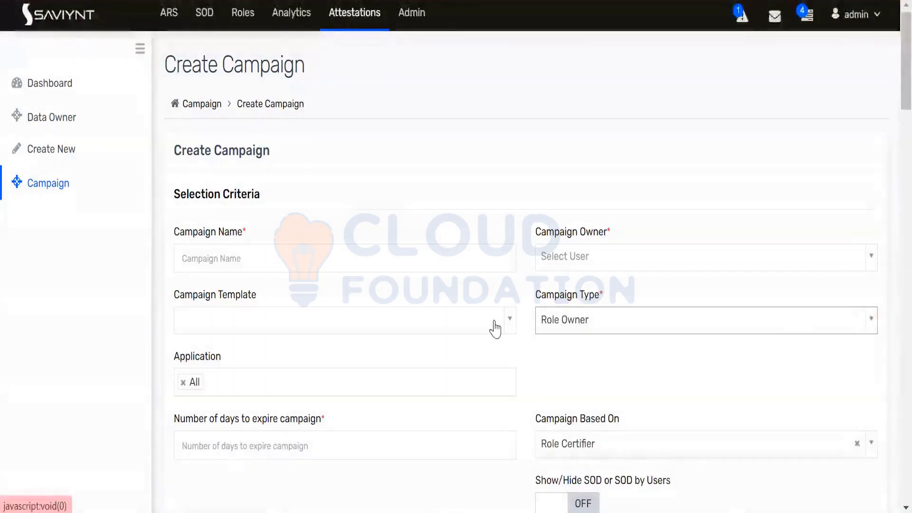
pyautogui.click(407, 17)
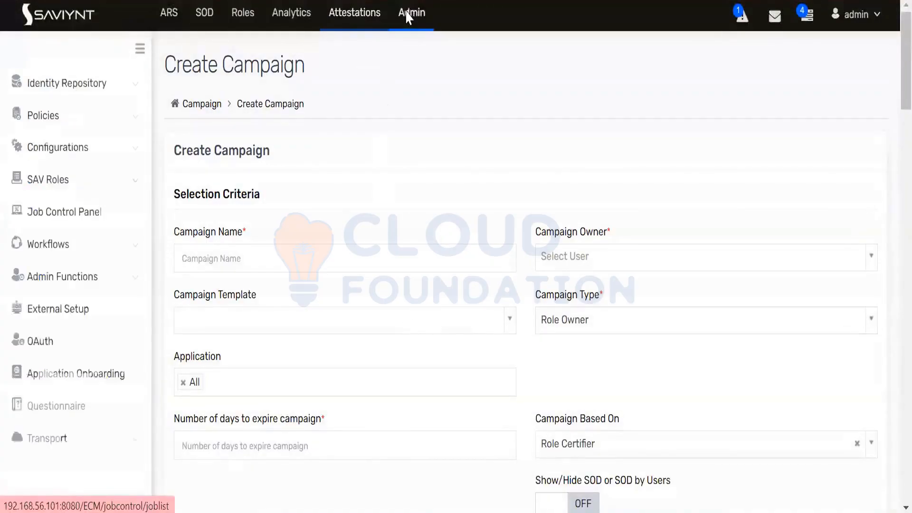
# Open the Role Owners tab of the Analyst Level 2 role from Identity Repository > Roles
pyautogui.moveTo(76, 95)
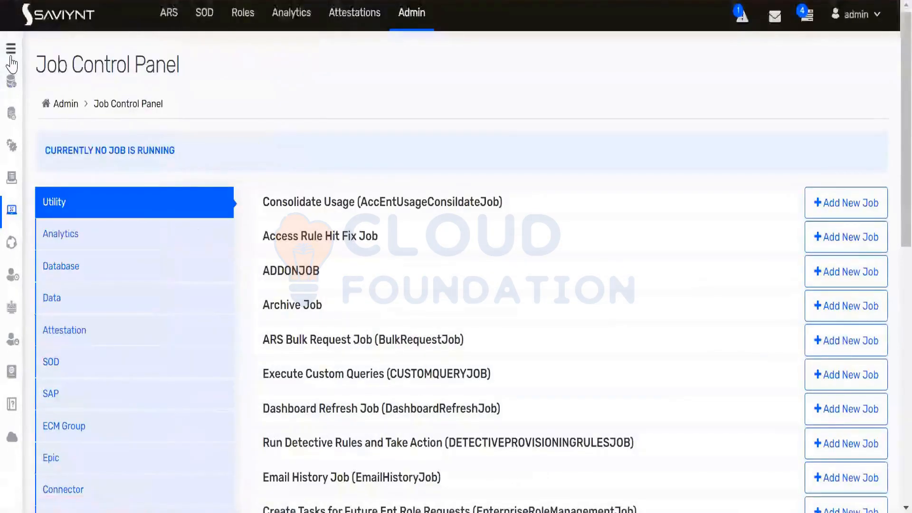
pyautogui.click(10, 49)
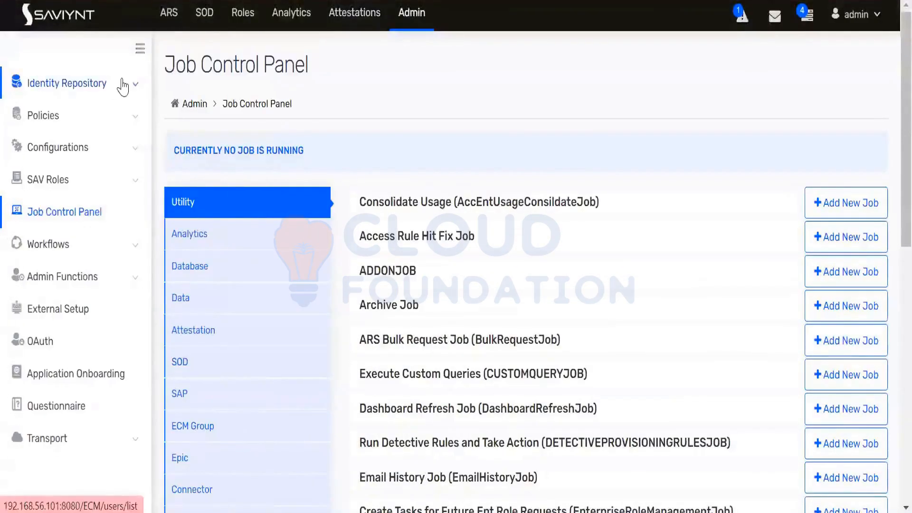
pyautogui.click(122, 84)
pyautogui.click(42, 218)
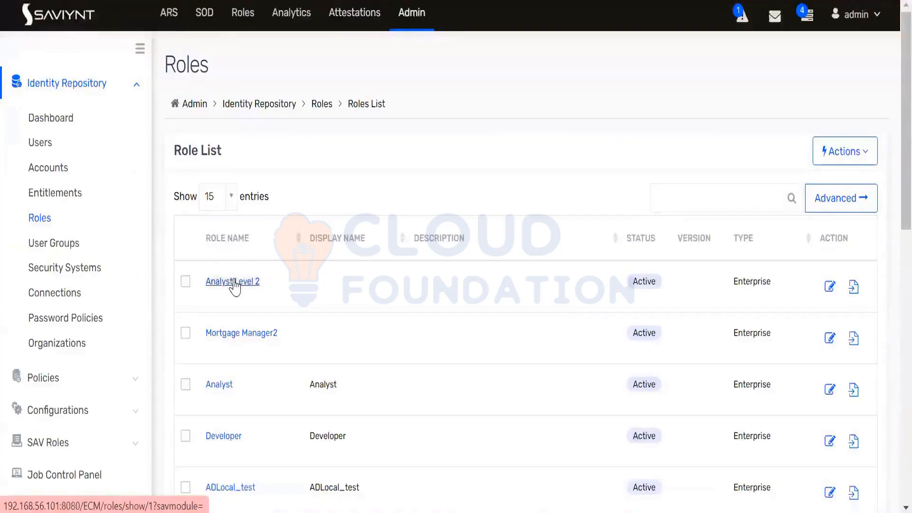
pyautogui.click(234, 282)
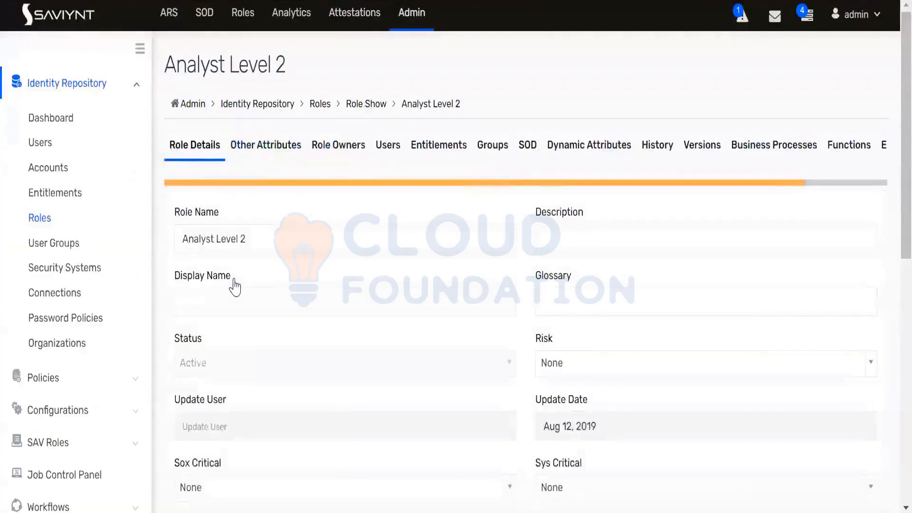
pyautogui.click(335, 148)
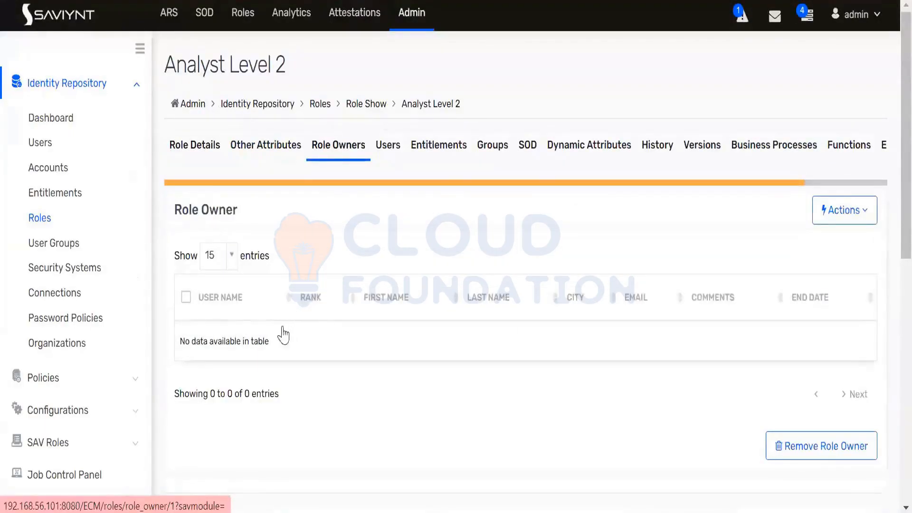
# Check the role owner Actions, return to Role Details, and open the Pending Data Owner Attestation List
pyautogui.click(853, 219)
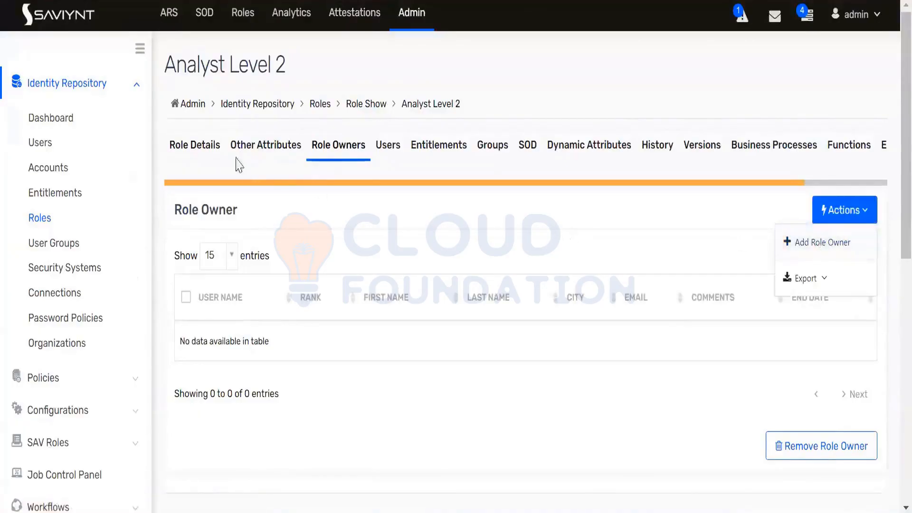
pyautogui.click(205, 145)
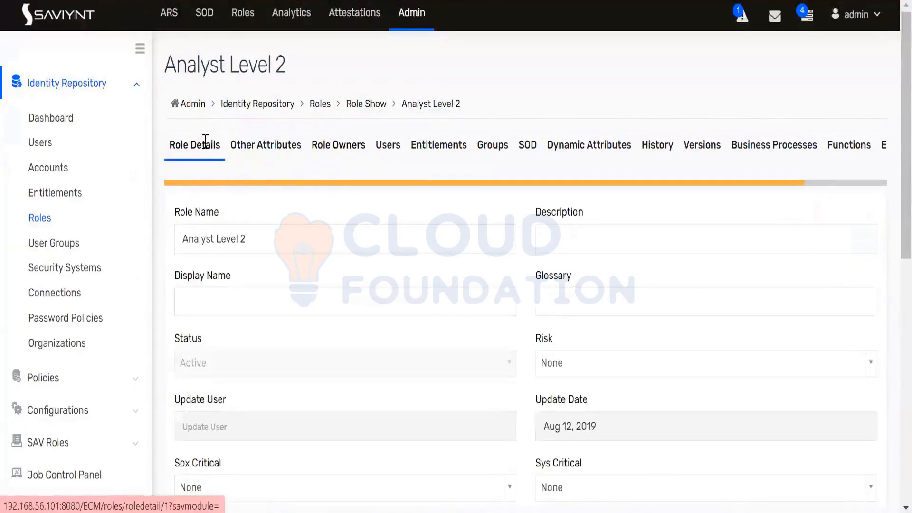
pyautogui.click(356, 15)
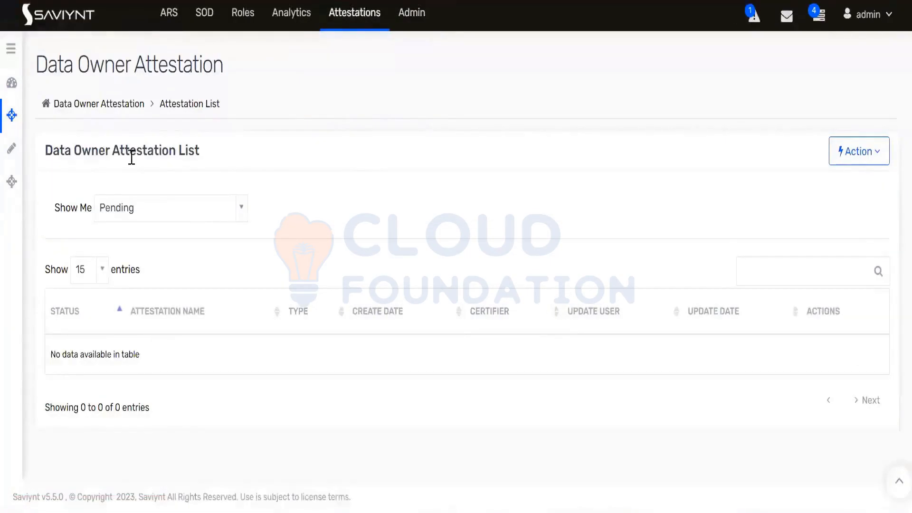
# Create a new campaign from the Campaign list with Campaign Type set to Role Owner
pyautogui.moveTo(12, 187)
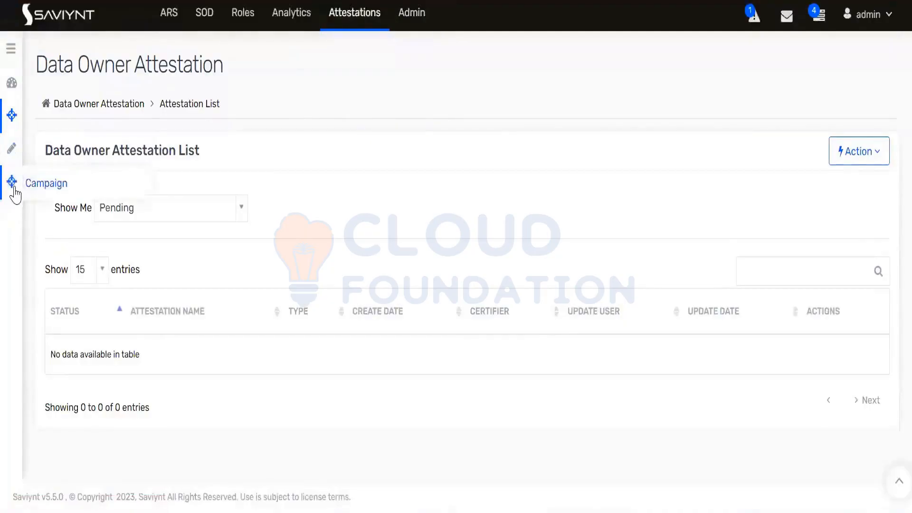
pyautogui.click(45, 186)
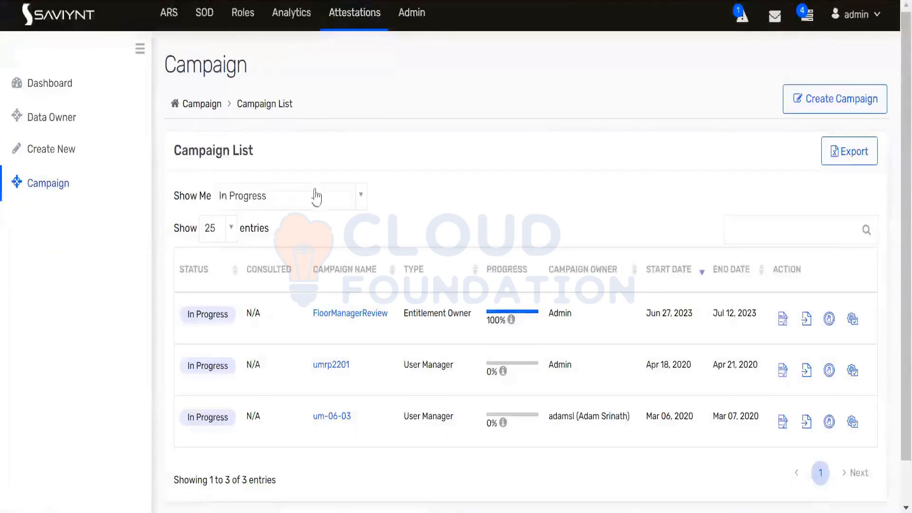
pyautogui.click(825, 107)
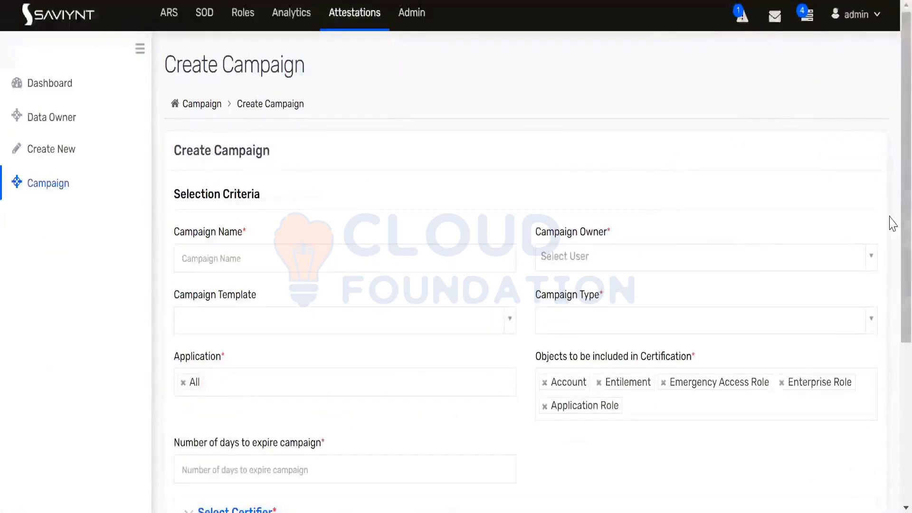
pyautogui.scroll(-3, 889, 237)
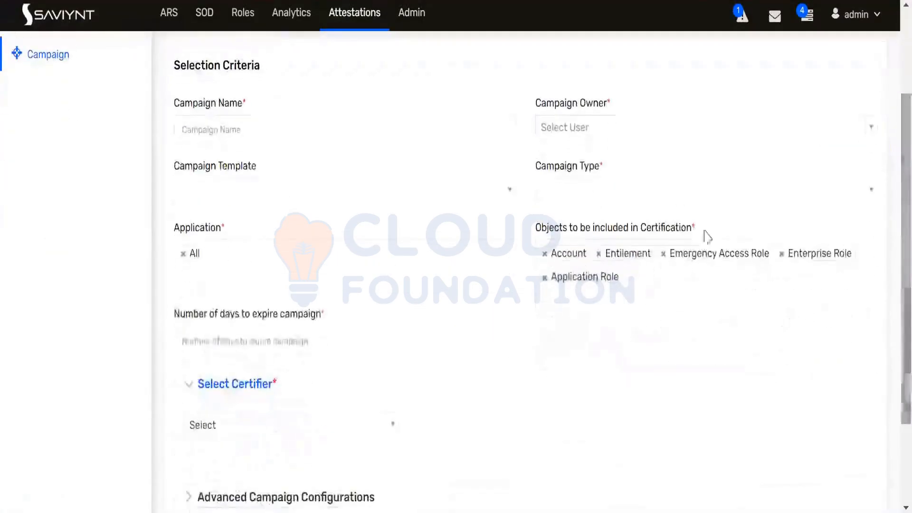
pyautogui.click(663, 198)
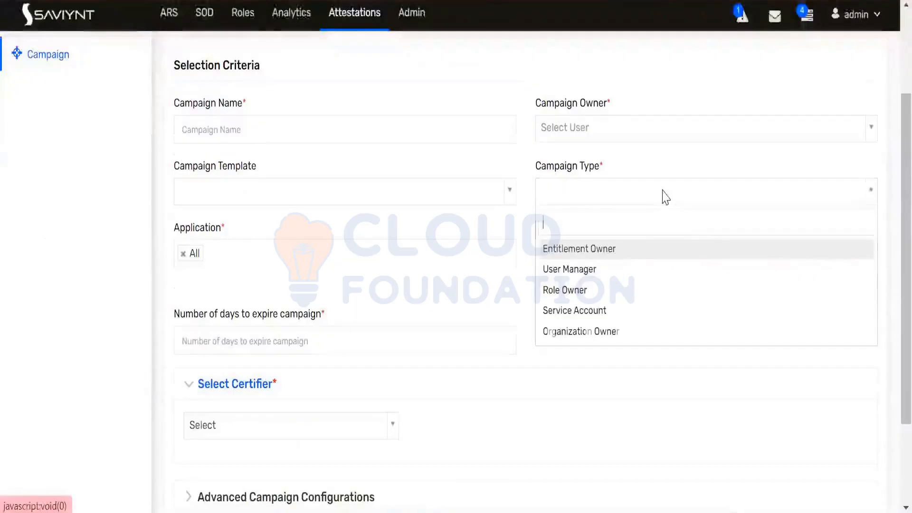
pyautogui.click(564, 290)
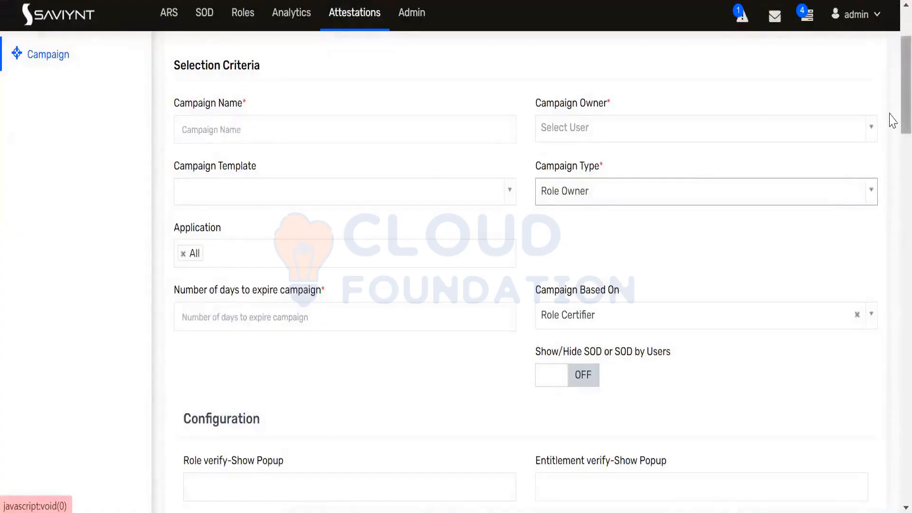
# Set Select Certifier to 'Select Certifier From List' and tick the third listed user
pyautogui.moveTo(893, 121); pyautogui.dragTo(893, 374)
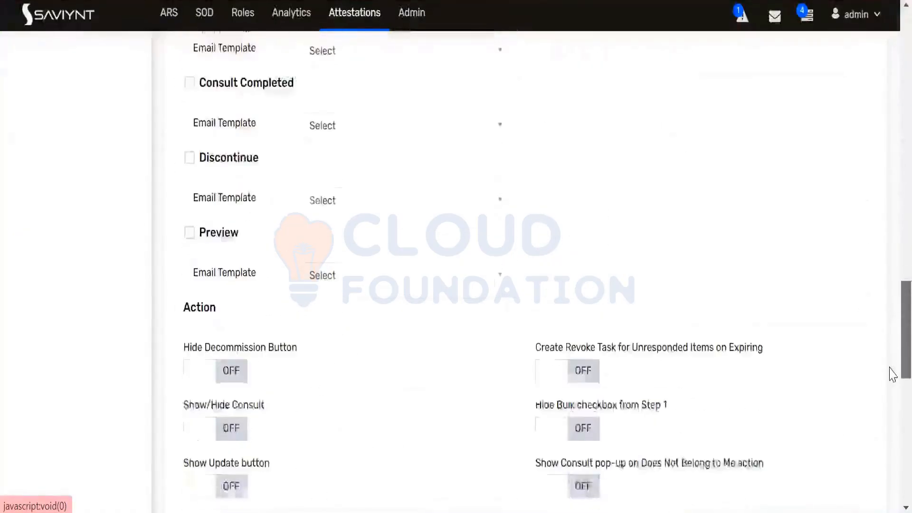
pyautogui.moveTo(893, 324); pyautogui.dragTo(891, 471)
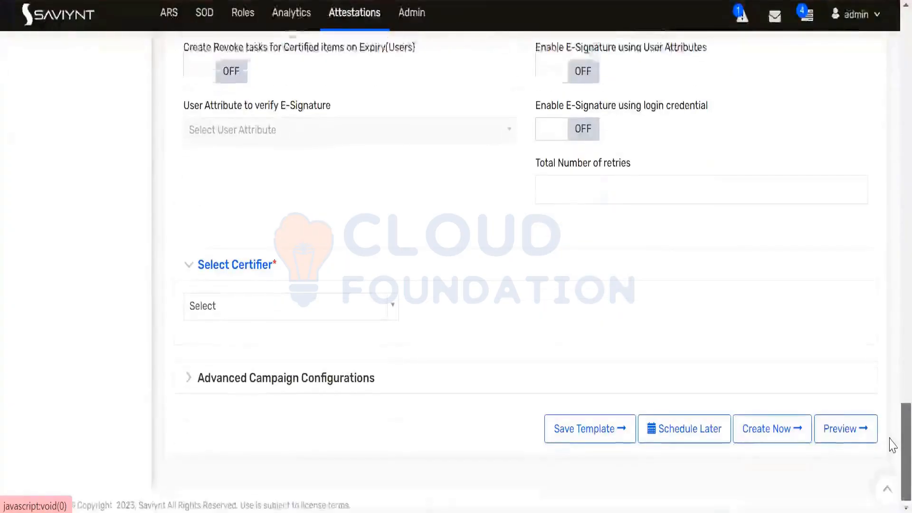
pyautogui.click(390, 315)
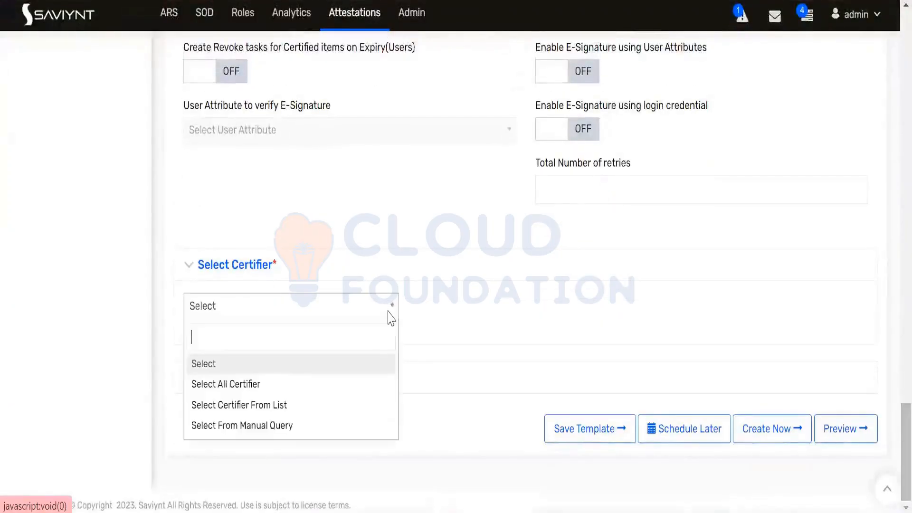
pyautogui.click(256, 406)
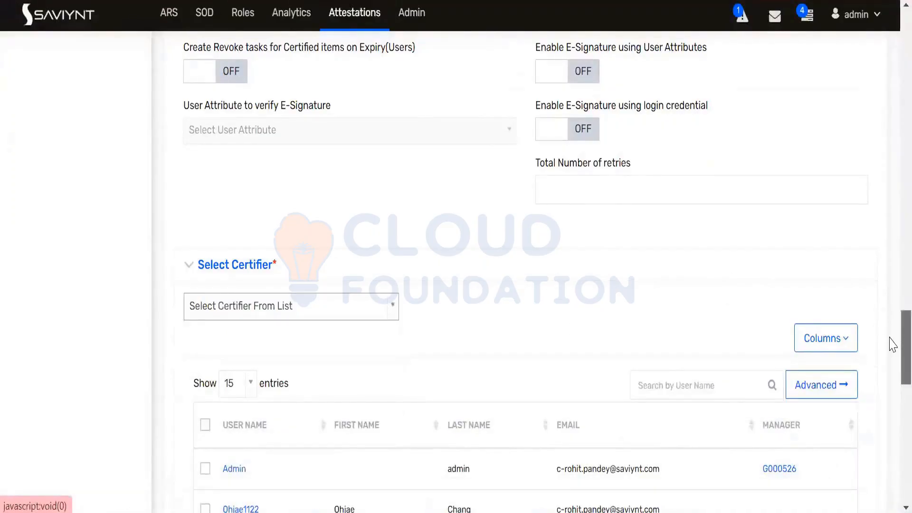
pyautogui.scroll(-3, 892, 352)
pyautogui.scroll(-2, 892, 372)
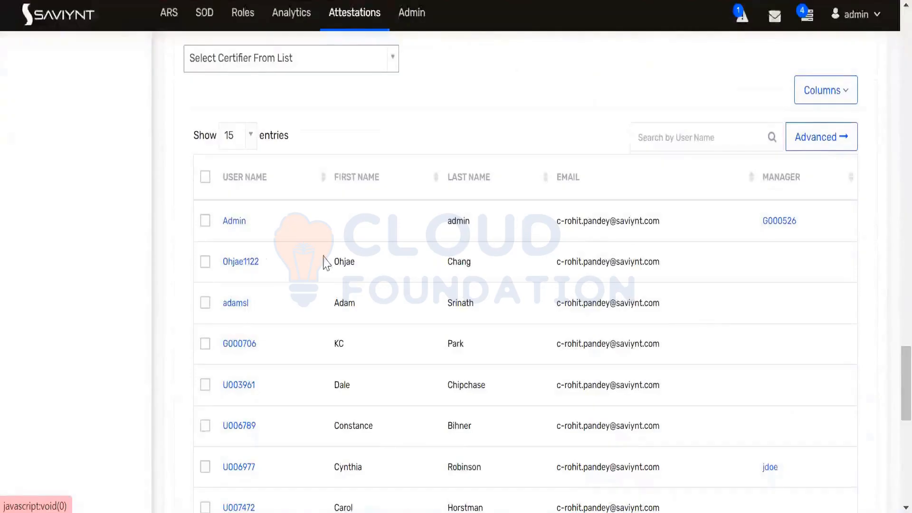
pyautogui.click(207, 307)
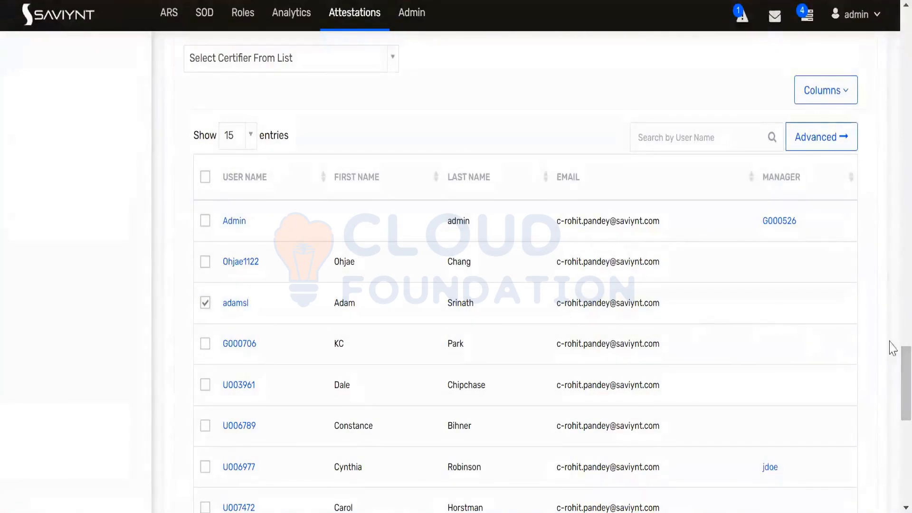
pyautogui.scroll(15, 890, 114)
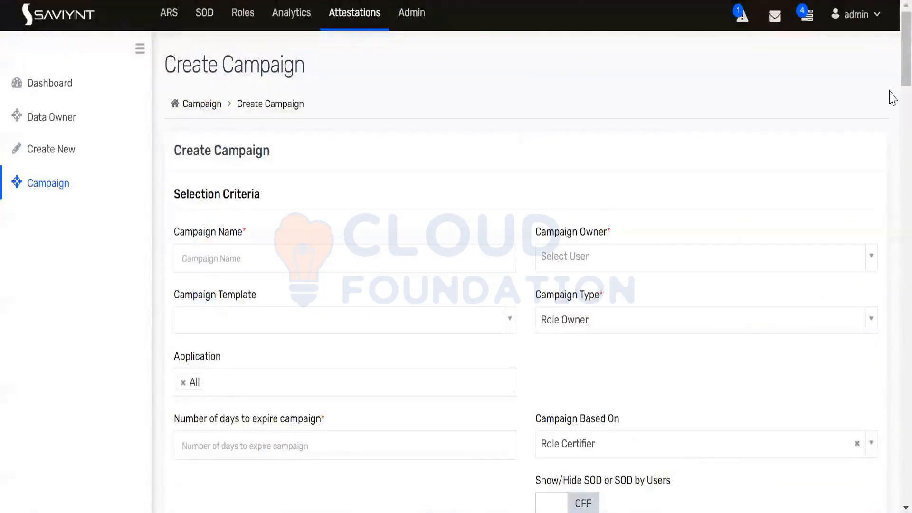
# Open Analyst Level 2's Entitlements tab: WU Admin, IT Administrators, WU Help Desk and ReadOnly
pyautogui.scroll(-10, 892, 97)
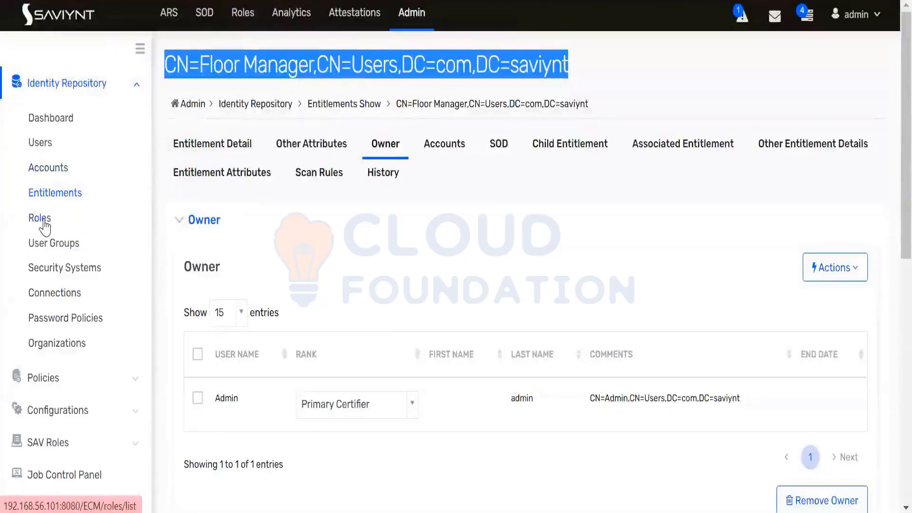
pyautogui.click(44, 228)
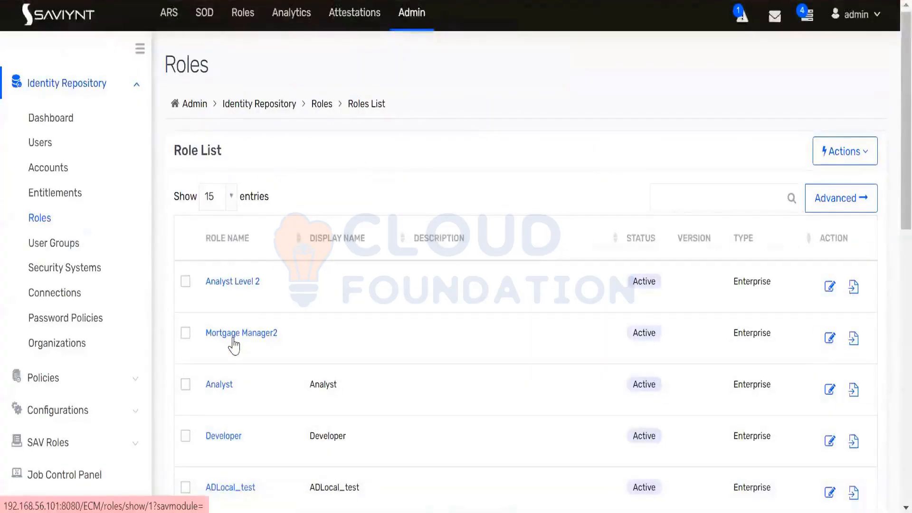
pyautogui.click(239, 282)
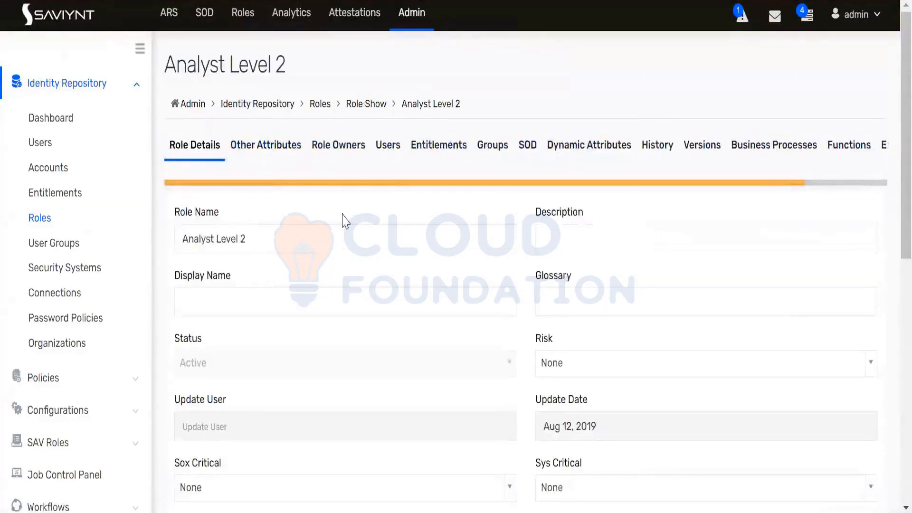
pyautogui.click(438, 144)
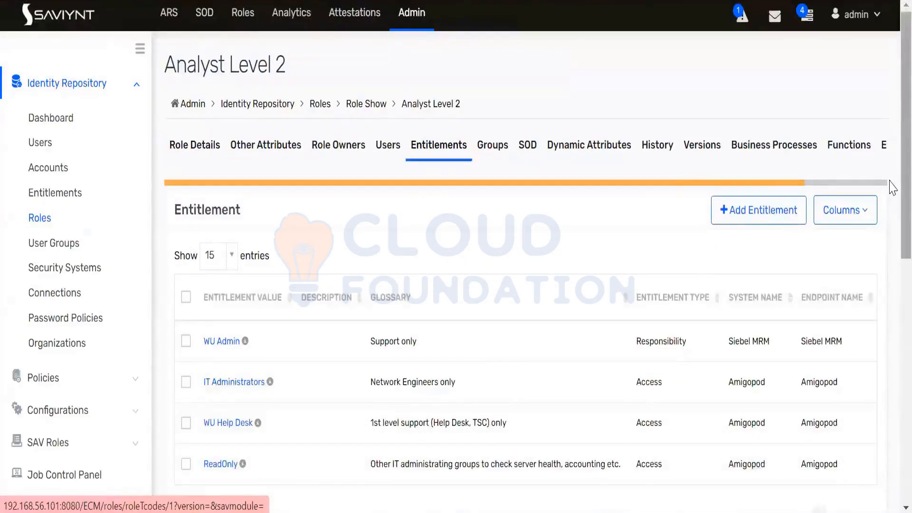
pyautogui.scroll(-4, 892, 287)
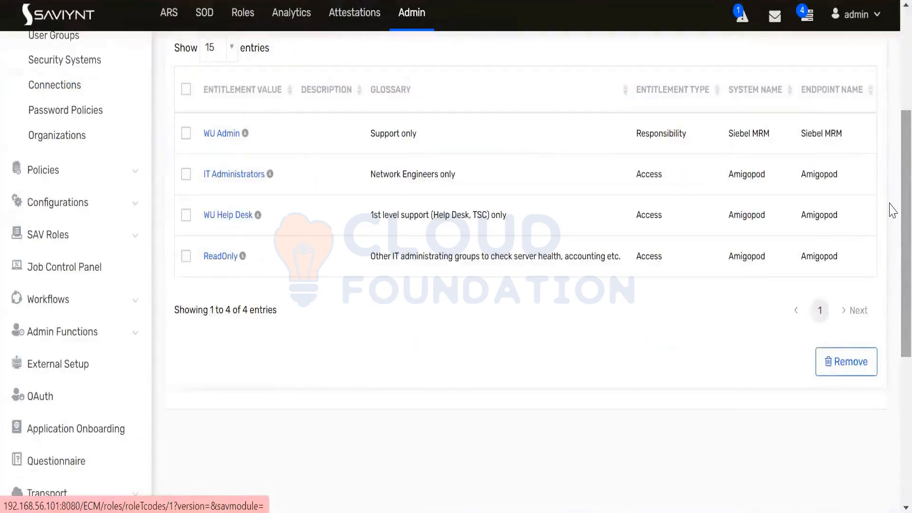
pyautogui.scroll(4, 890, 194)
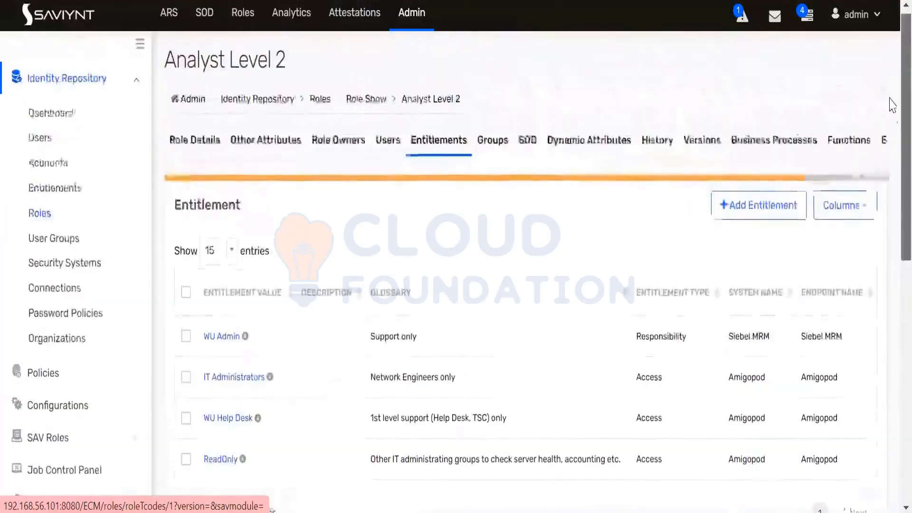